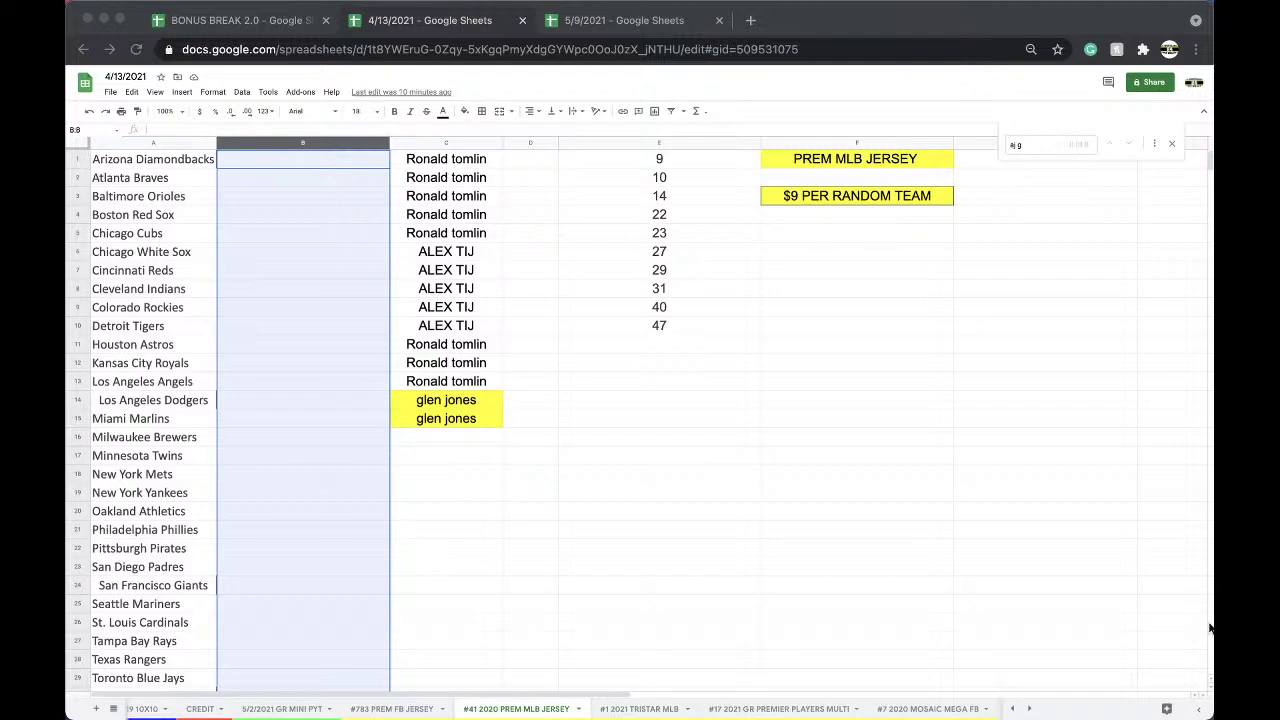
# Close the buyer-name Find box on the #783 PREM FB JERSEY sheet.
pyautogui.click(460, 712)
pyautogui.click(392, 709)
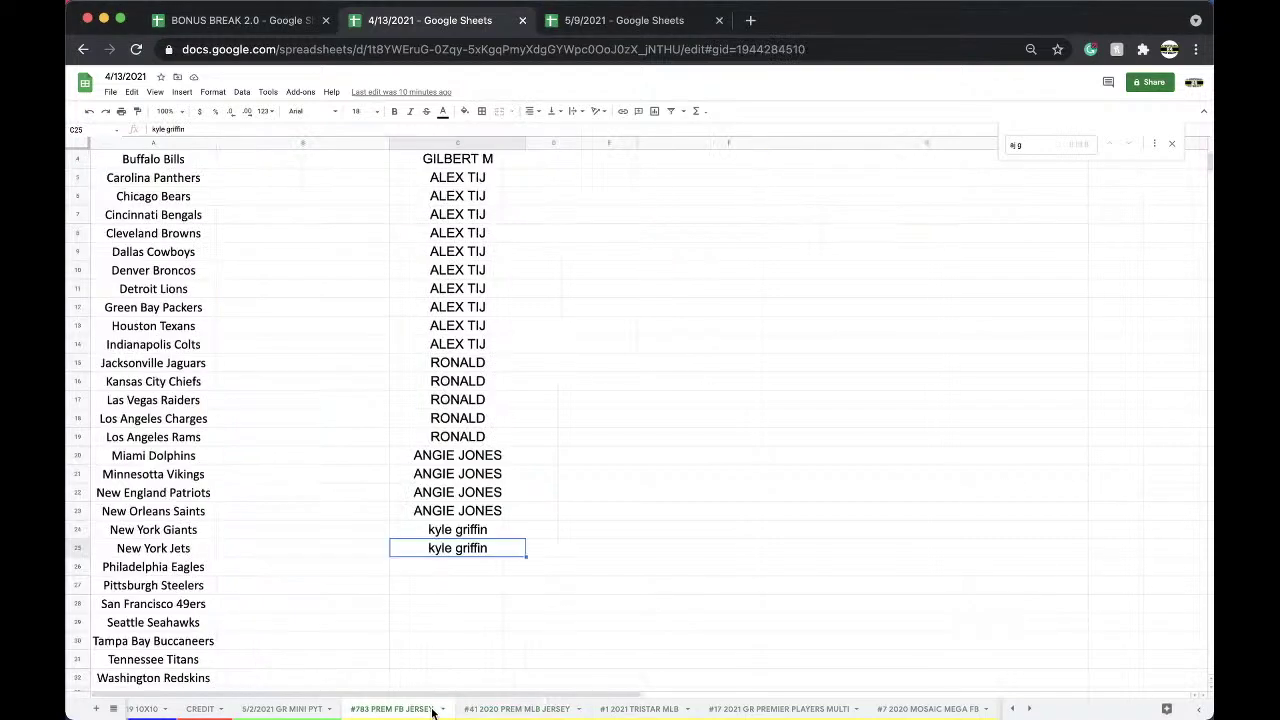
pyautogui.scroll(-2, 433, 600)
pyautogui.scroll(3, 440, 520)
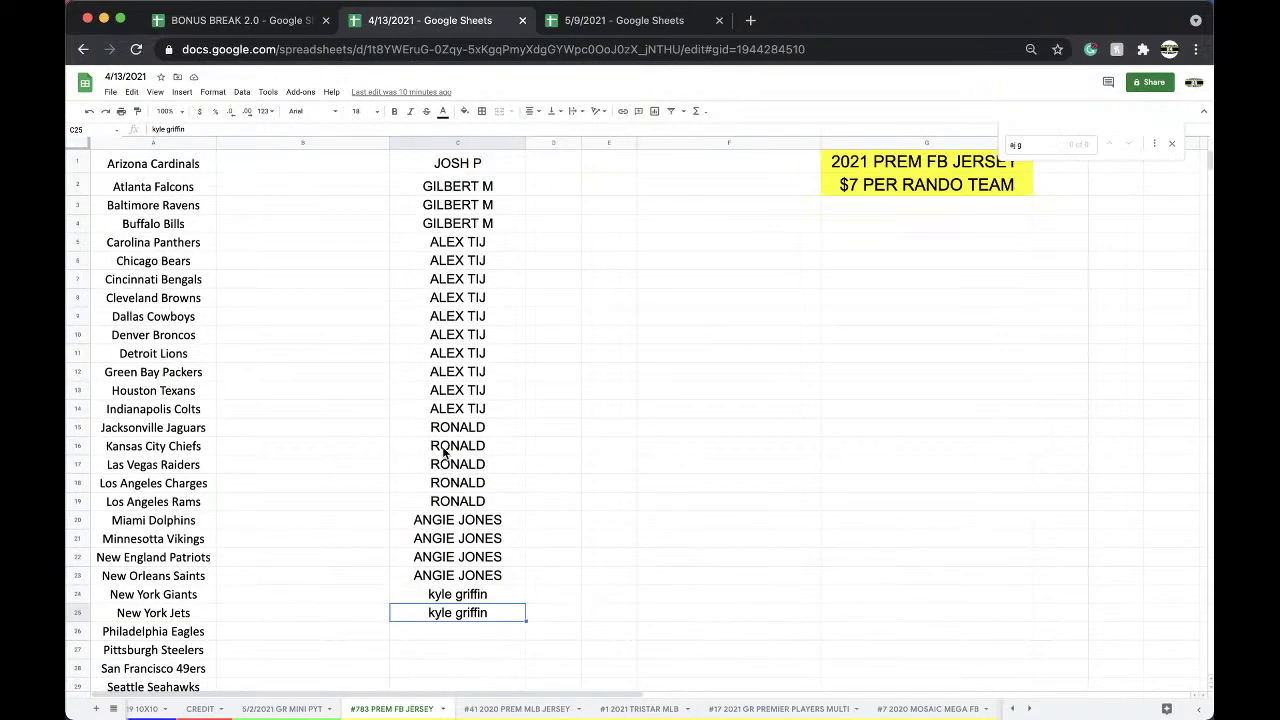
pyautogui.click(1172, 143)
pyautogui.hscroll(-3, 450, 712)
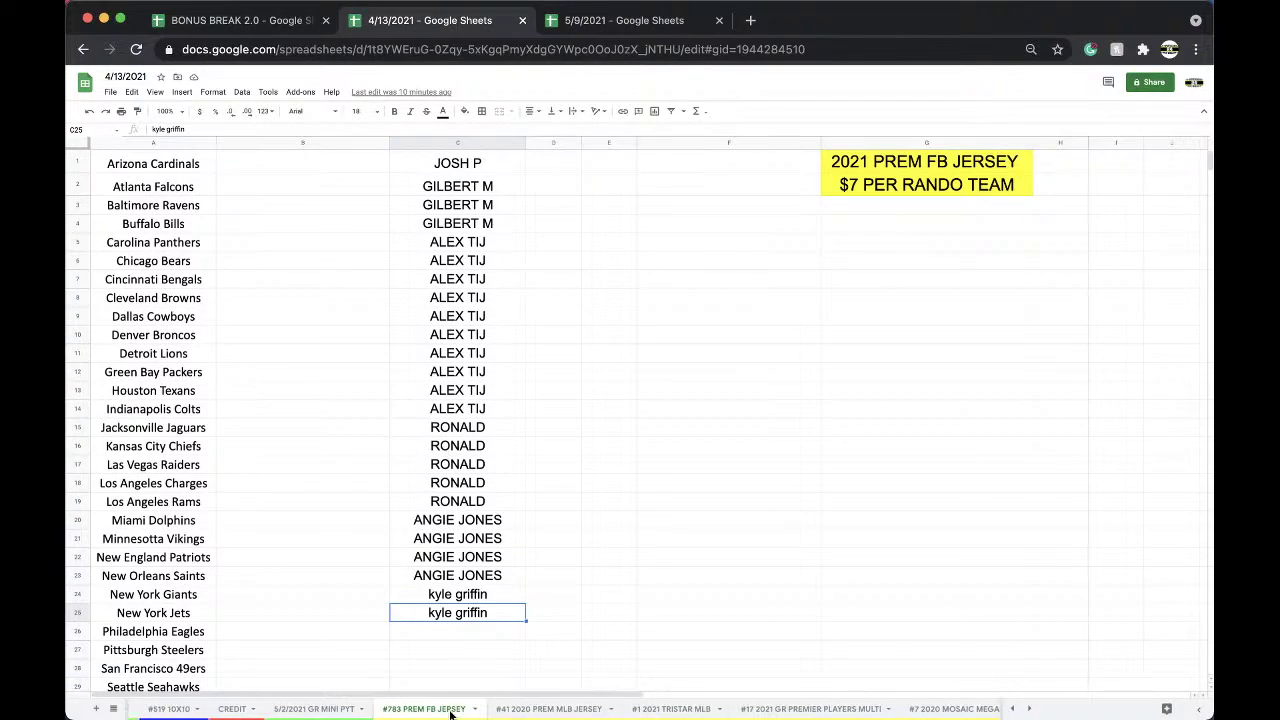
pyautogui.hscroll(-5, 450, 712)
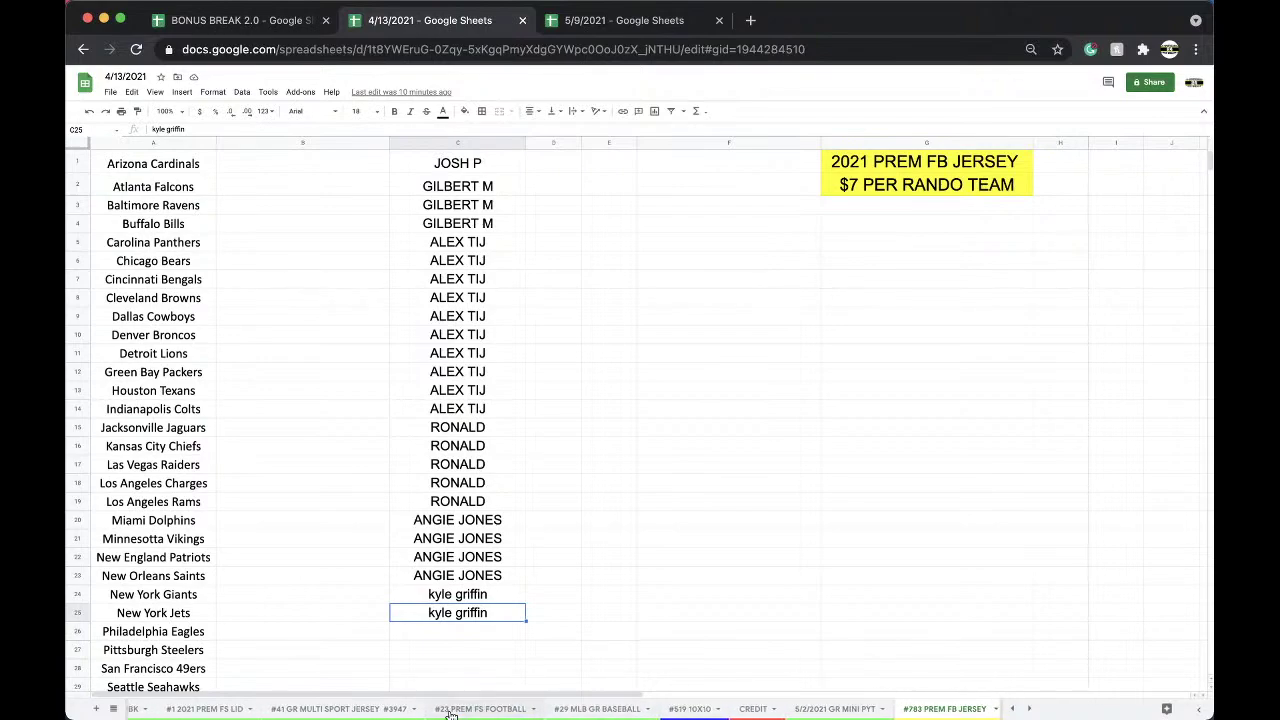
pyautogui.hscroll(-10, 450, 712)
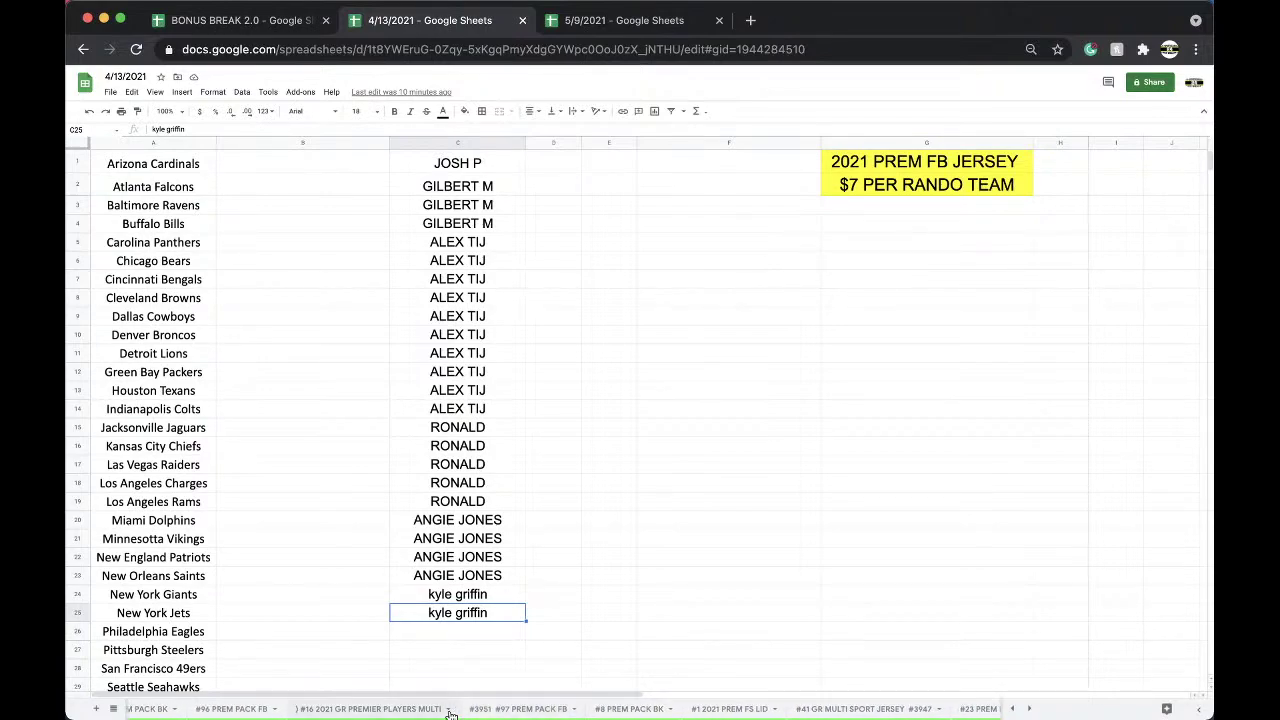
pyautogui.hscroll(-6, 450, 712)
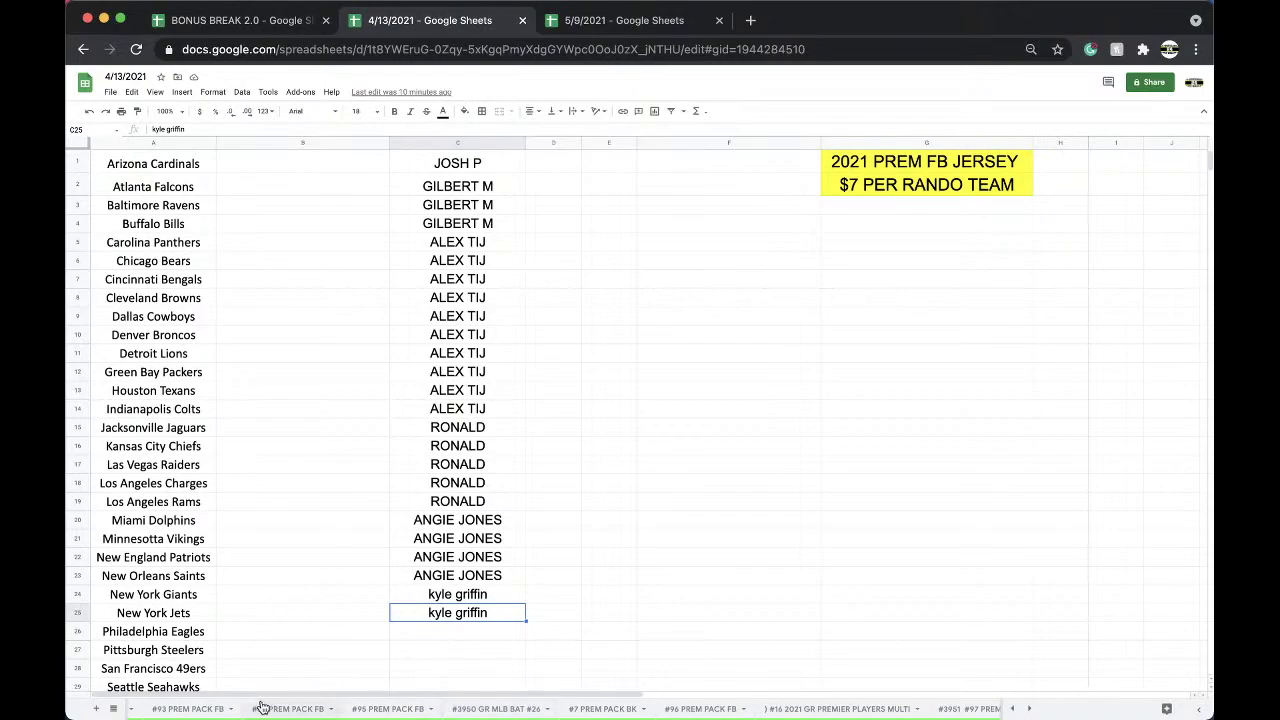
# Dismiss the cell-limit error and open #782 PREM FB JERSEY from the All Sheets list.
pyautogui.click(96, 709)
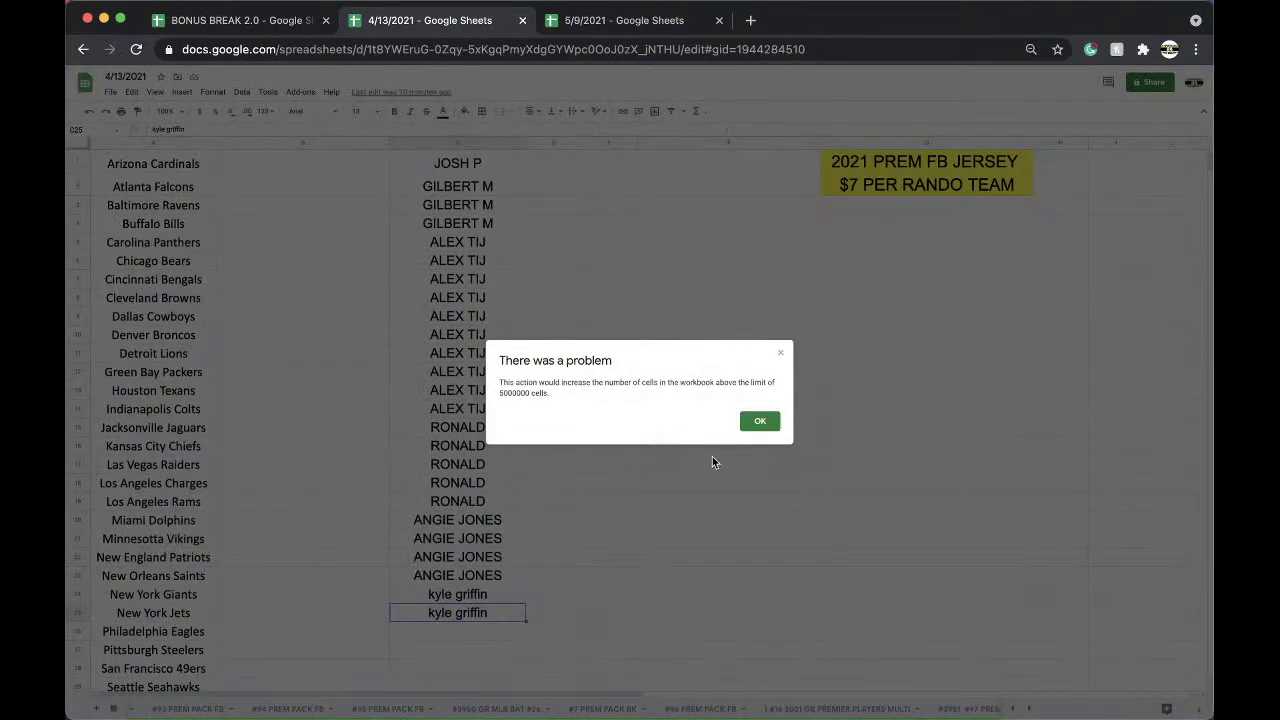
pyautogui.click(779, 352)
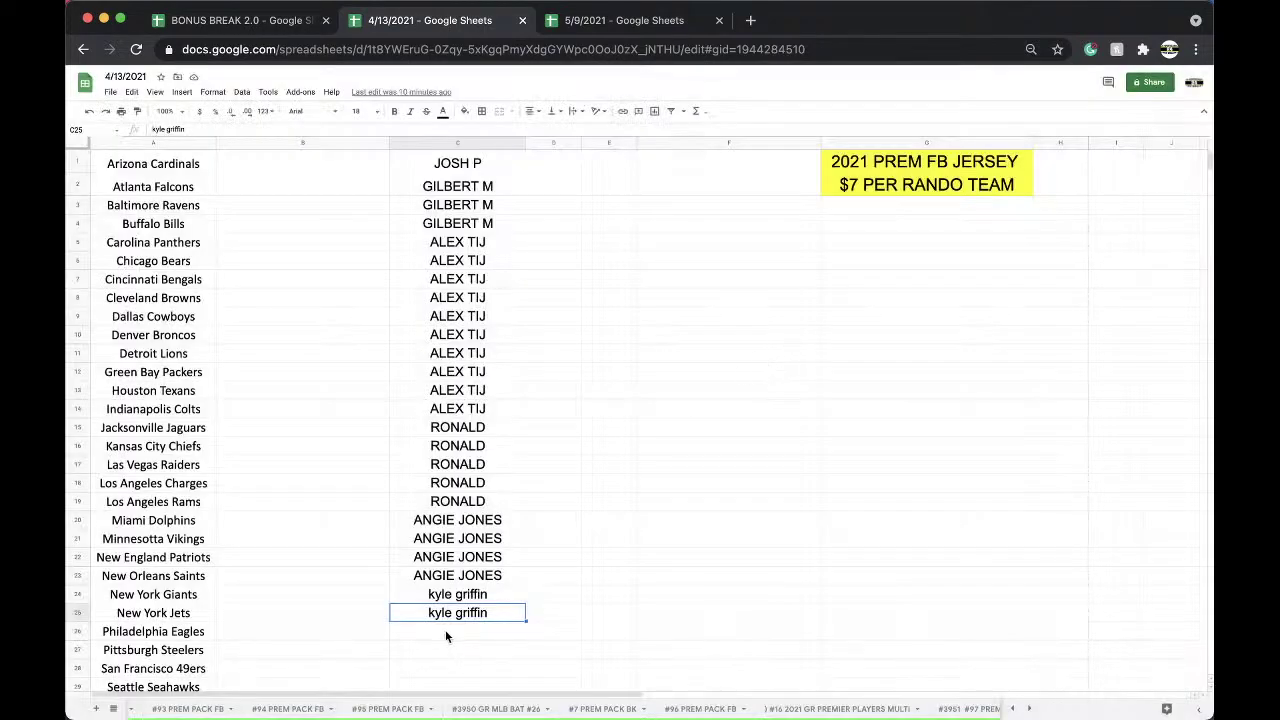
pyautogui.click(113, 712)
pyautogui.scroll(5, 207, 606)
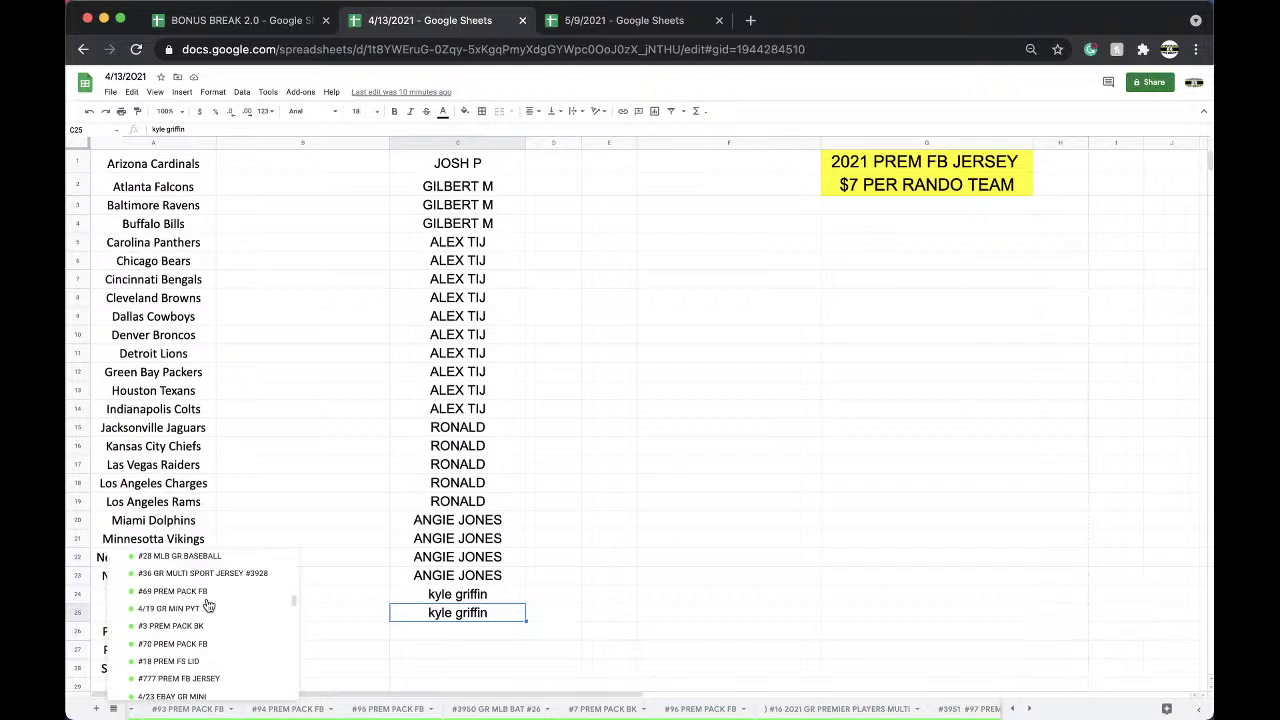
pyautogui.scroll(-10, 207, 606)
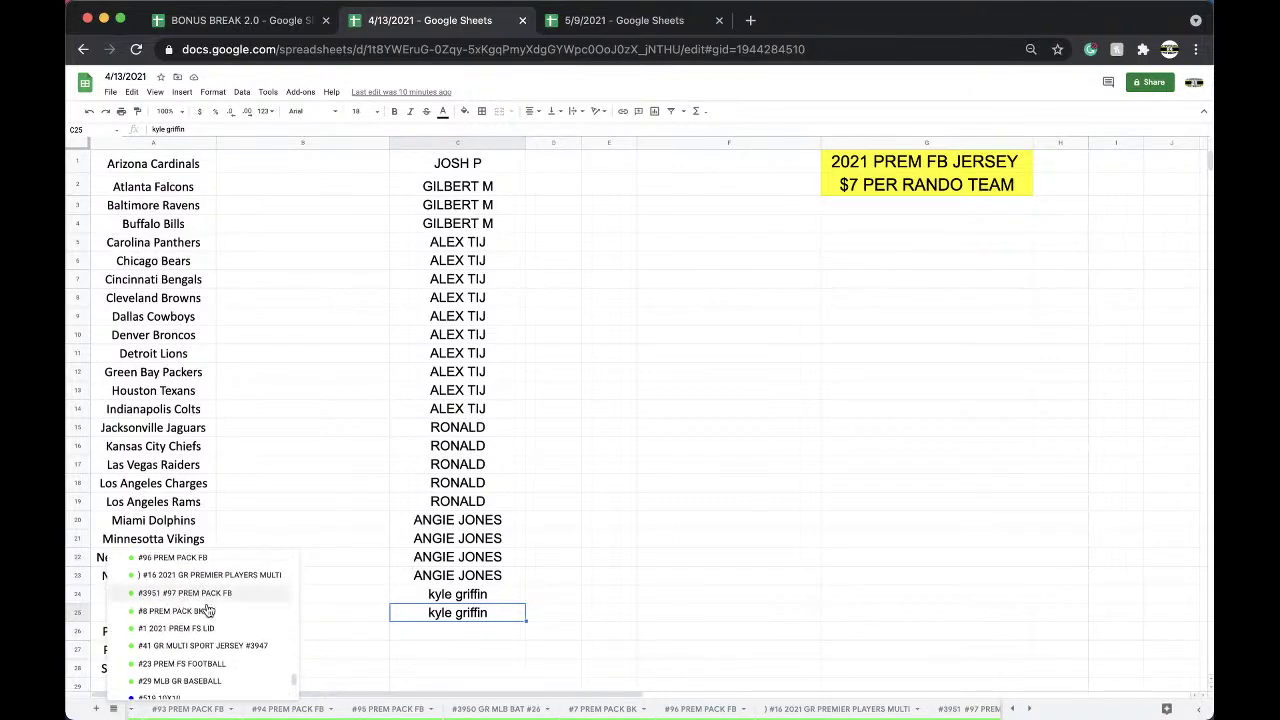
pyautogui.scroll(5, 204, 628)
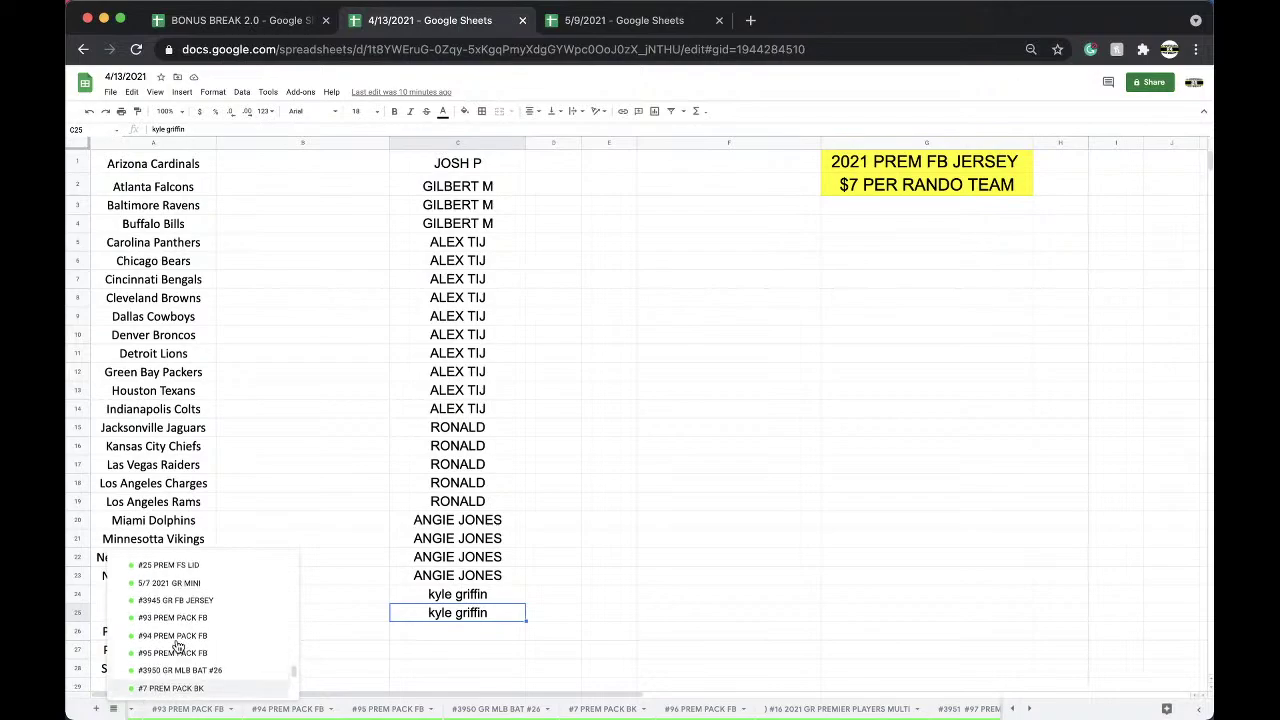
pyautogui.scroll(5, 177, 643)
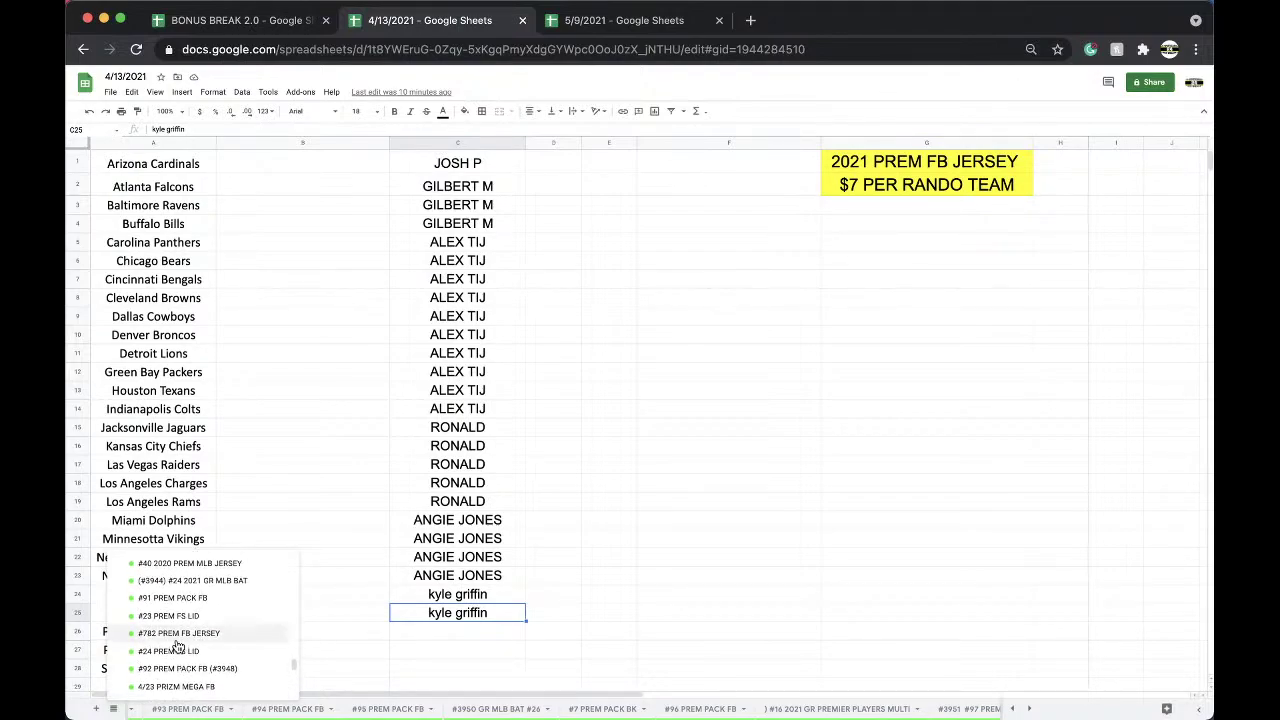
pyautogui.click(177, 636)
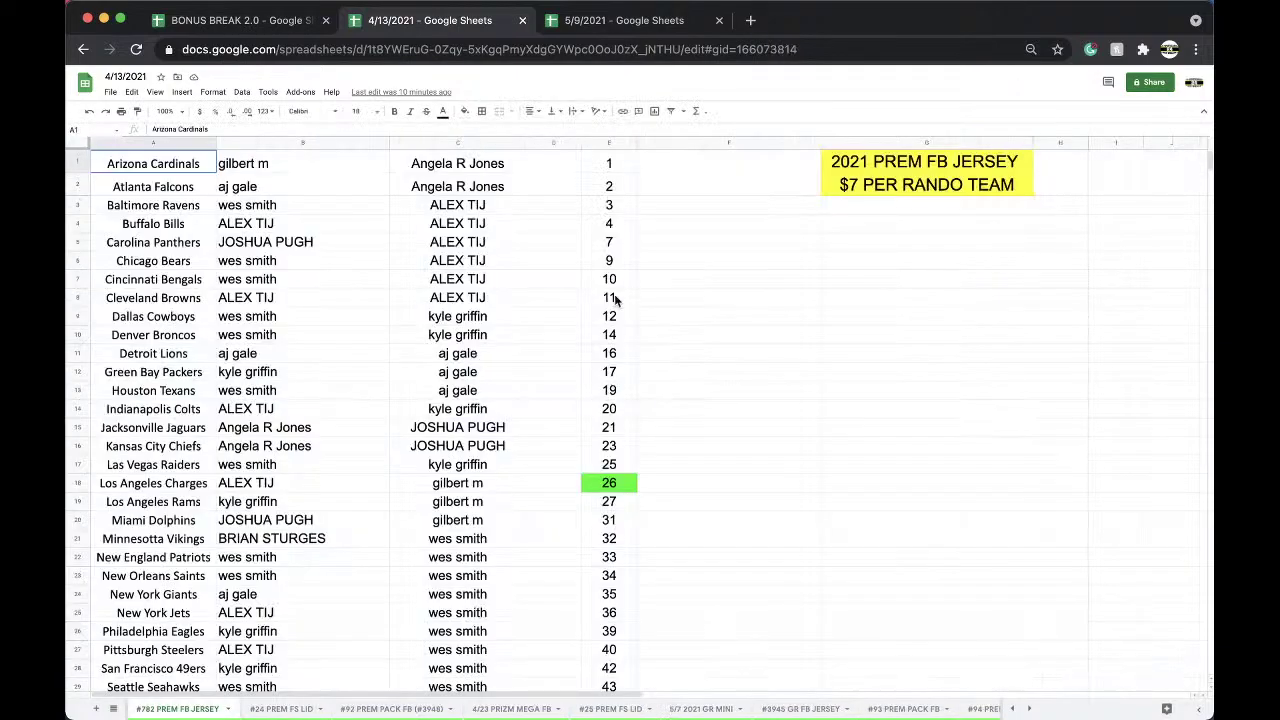
# Paste the spot numbers from #782's column E into E1 on #783 PREM FB JERSEY.
pyautogui.click(596, 143)
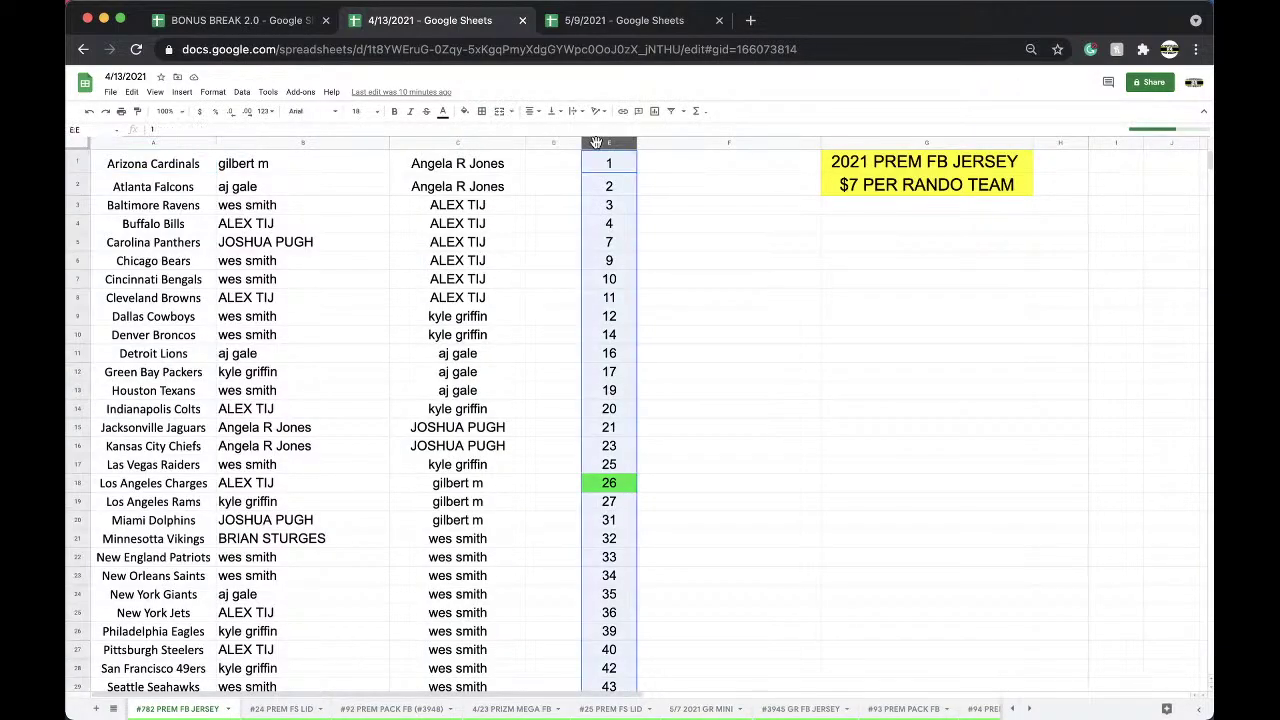
pyautogui.click(113, 708)
pyautogui.scroll(-3, 170, 640)
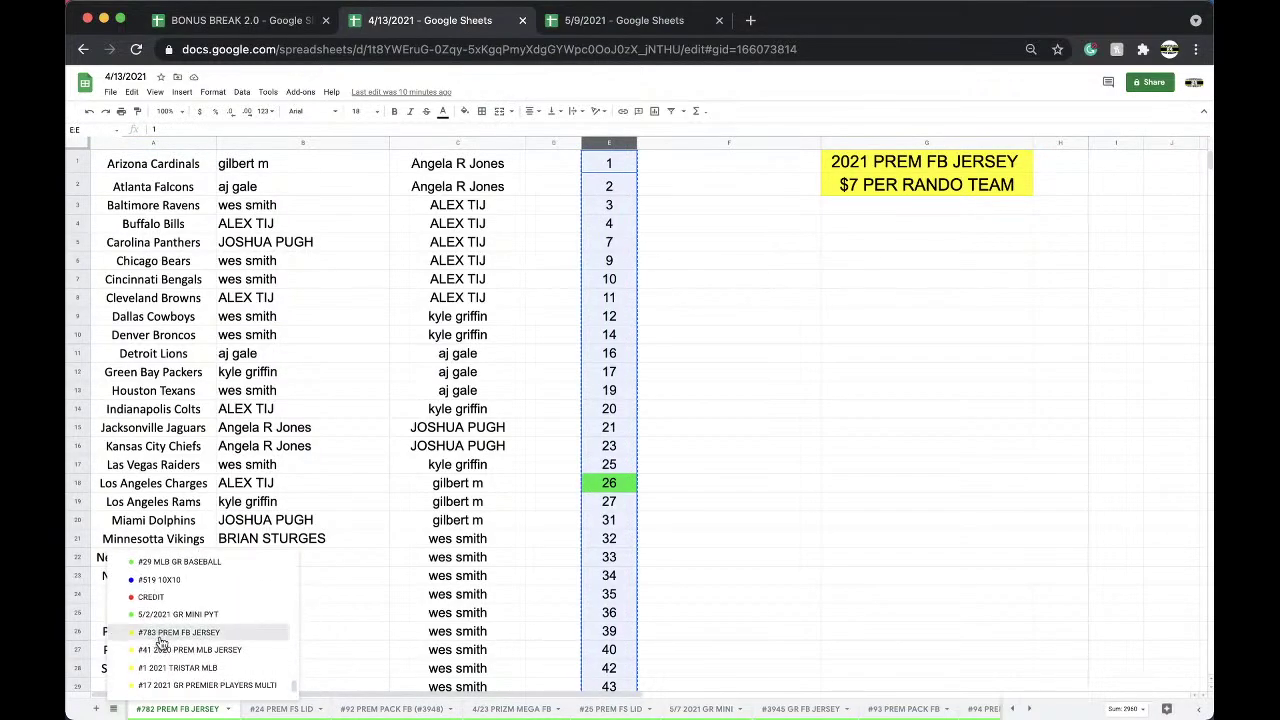
pyautogui.click(165, 645)
pyautogui.click(615, 162)
pyautogui.hotkey('ctrl', 'v')
# Clear E19:E62 and re-paste the numbers from E18 so 27 follows 25.
pyautogui.scroll(-3, 617, 277)
pyautogui.click(608, 386)
pyautogui.moveTo(609, 403); pyautogui.dragTo(608, 477)
pyautogui.press('Delete')
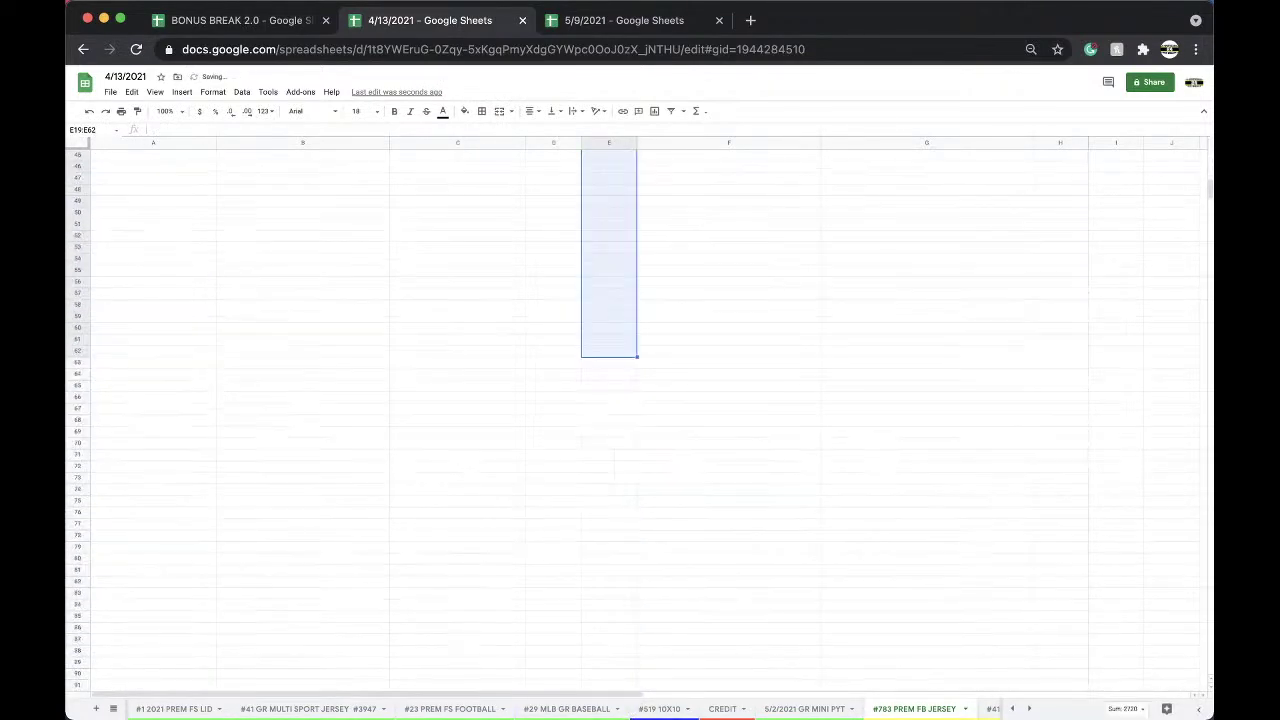
pyautogui.scroll(10, 594, 343)
pyautogui.click(603, 399)
pyautogui.hotkey('ctrl', 'v')
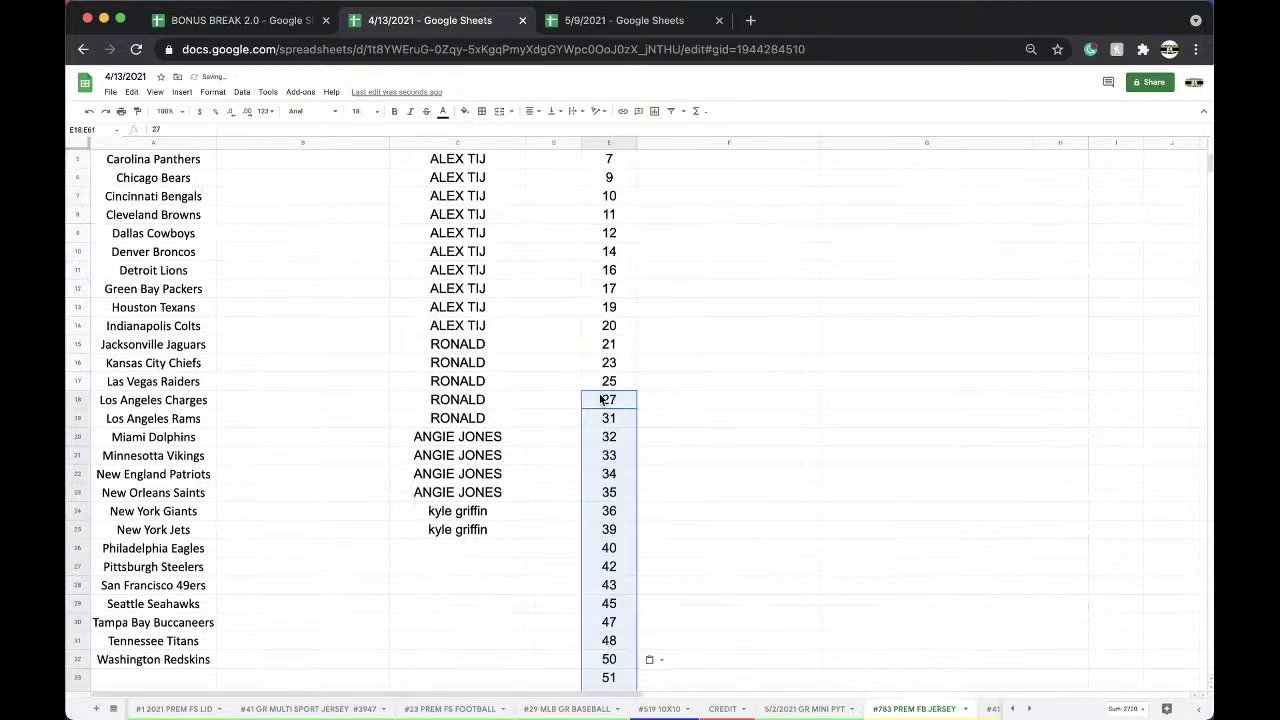
# Check the 5/2/2021 GR MINI PYT sheet, then select Detroit Lions cell C11 on #783.
pyautogui.scroll(2, 479, 517)
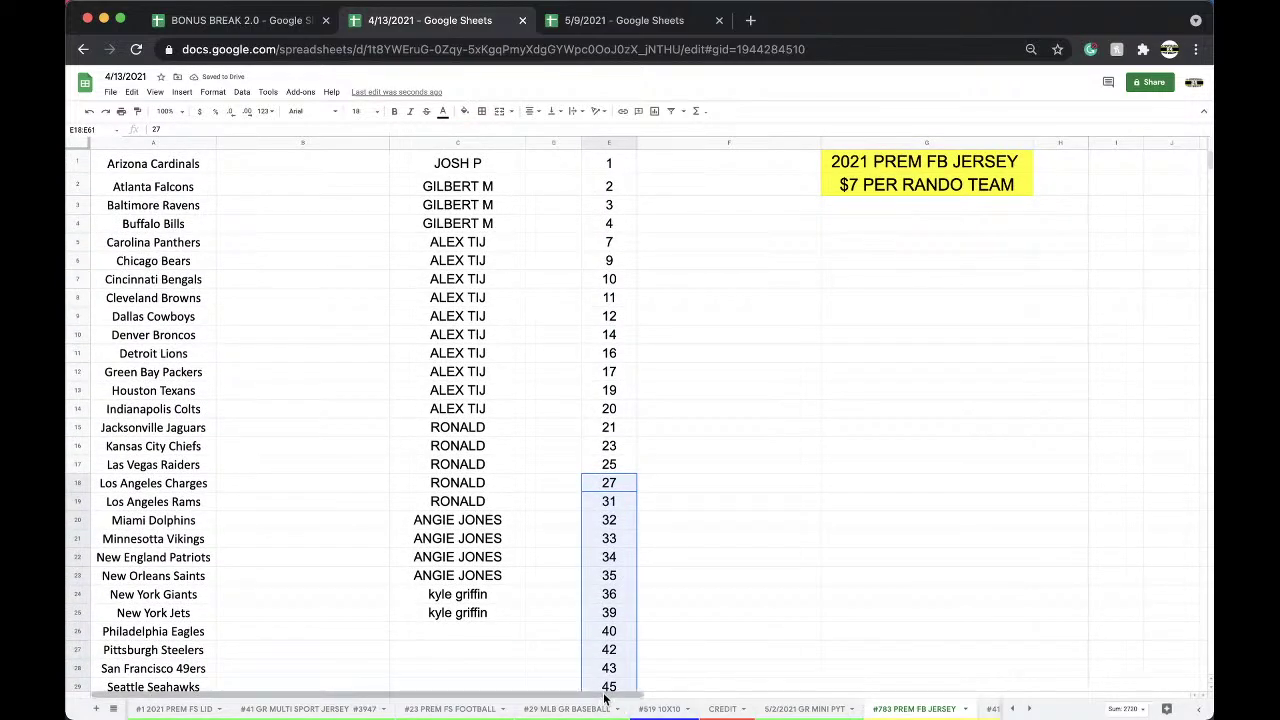
pyautogui.click(805, 708)
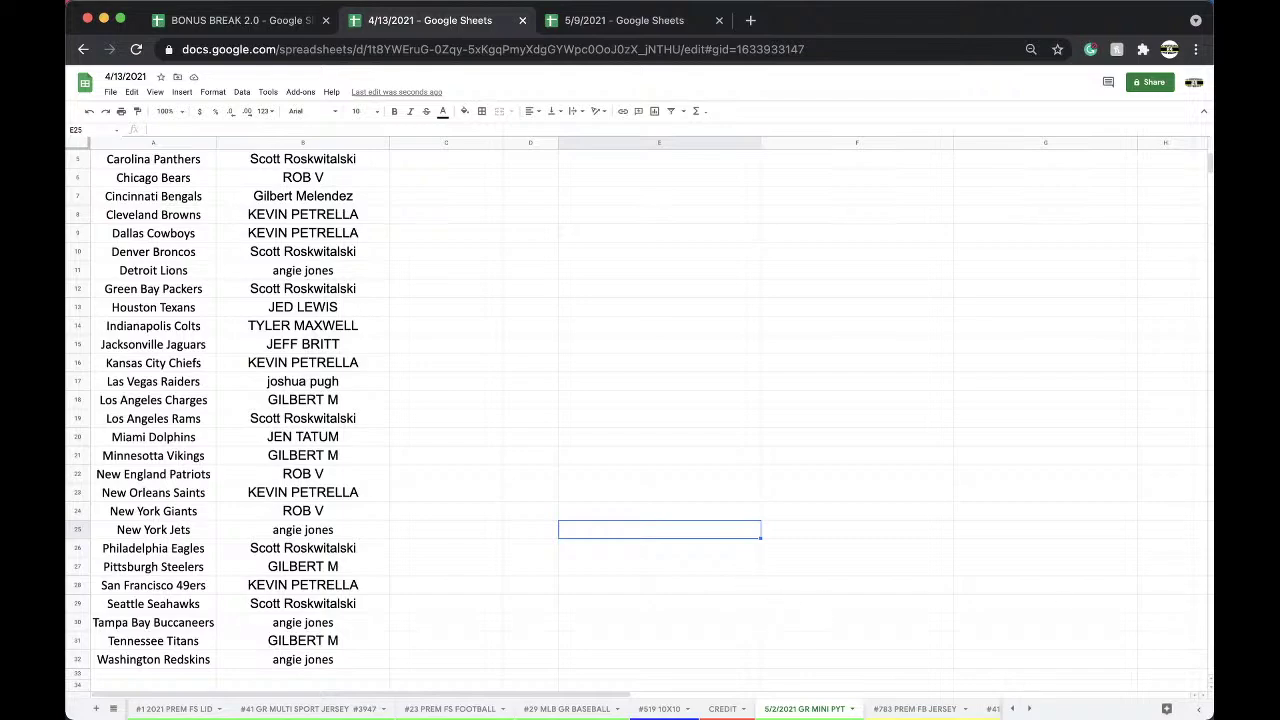
pyautogui.hscroll(3, 706, 716)
pyautogui.click(705, 712)
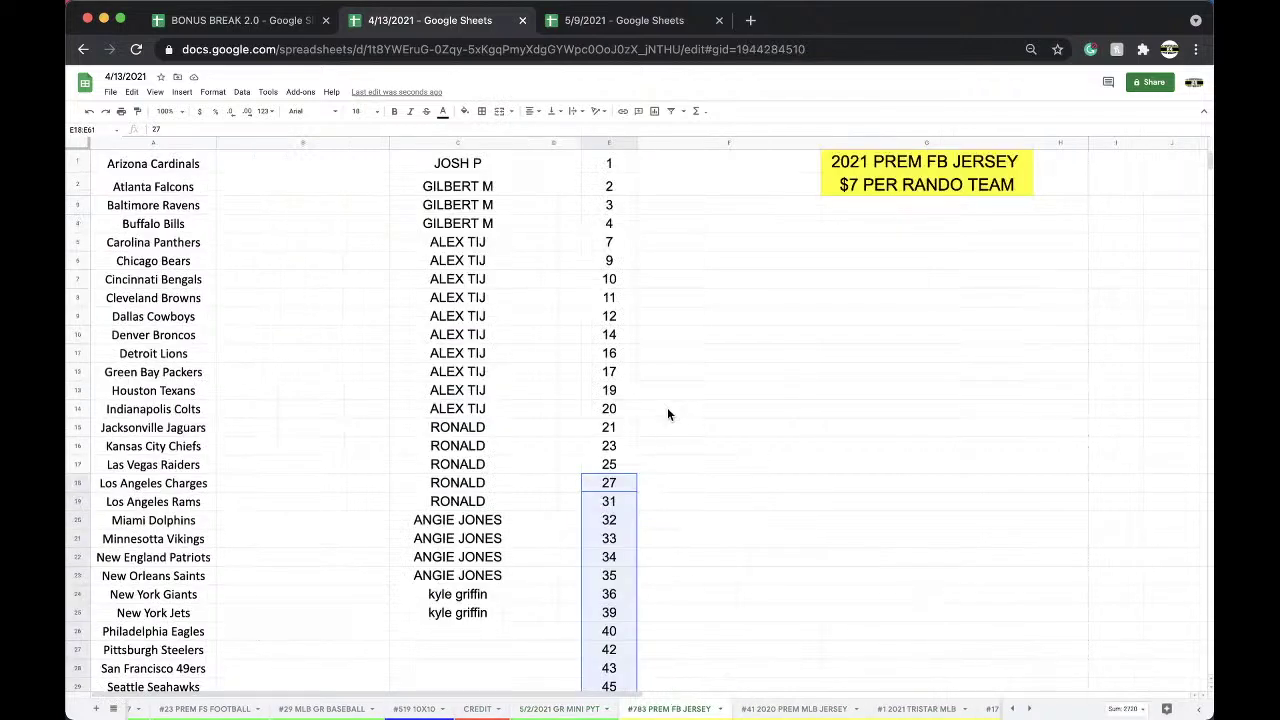
pyautogui.click(519, 360)
pyautogui.scroll(-2, 519, 368)
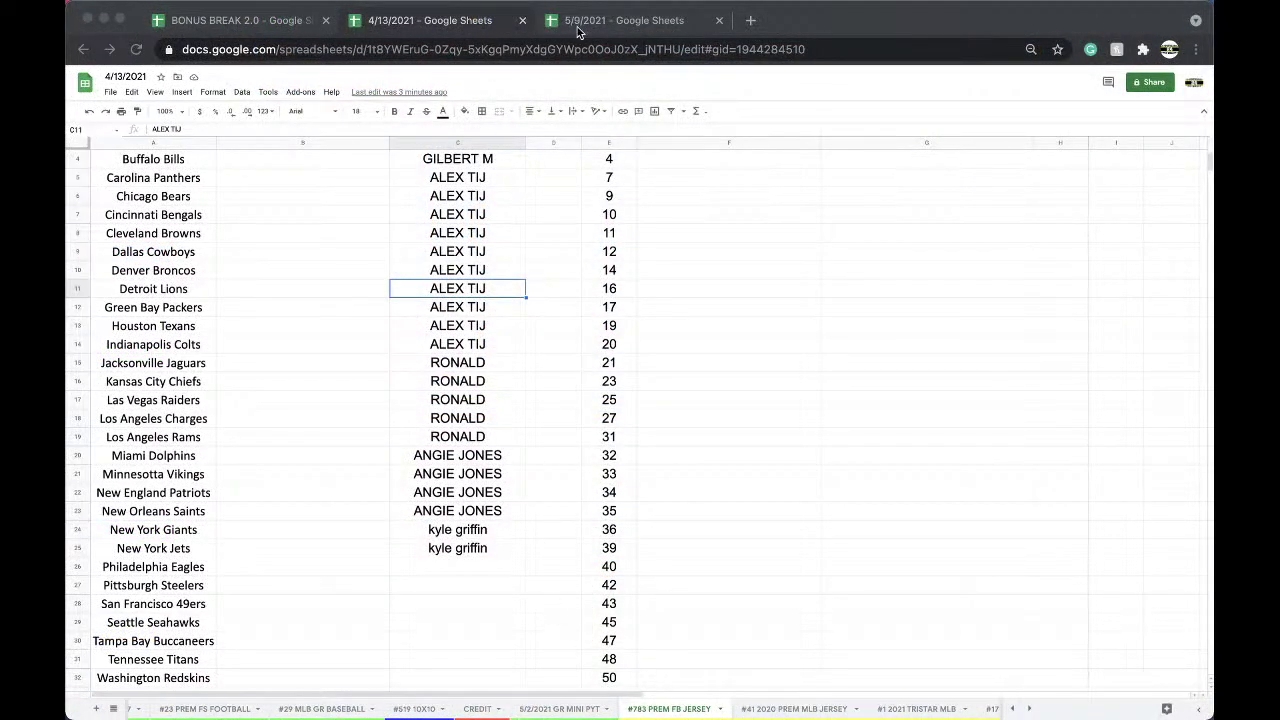
# Enter the buyer's name in NFC EAST C7 and NFC WEST C8 on #102 PREM PACK FB.
pyautogui.click(577, 22)
pyautogui.click(360, 708)
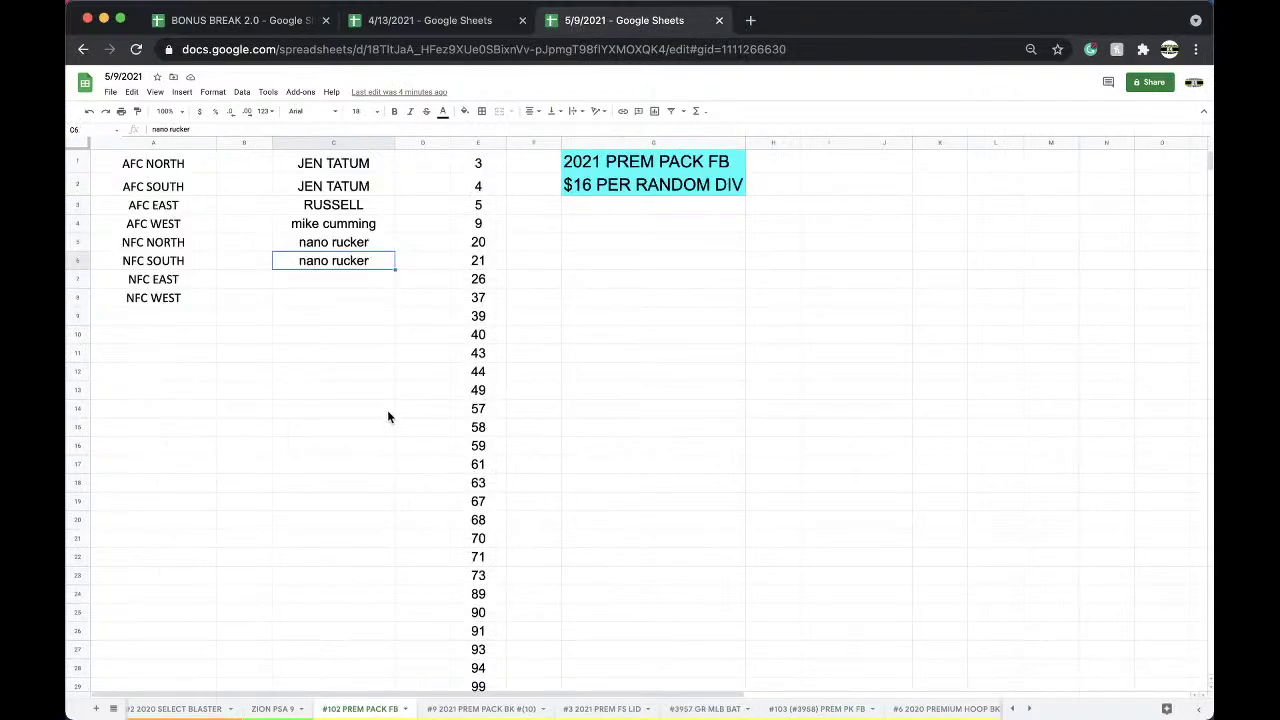
pyautogui.click(342, 280)
pyautogui.click(374, 328)
pyautogui.click(332, 282)
pyautogui.hotkey('ctrl', 'c')
pyautogui.press('Down')
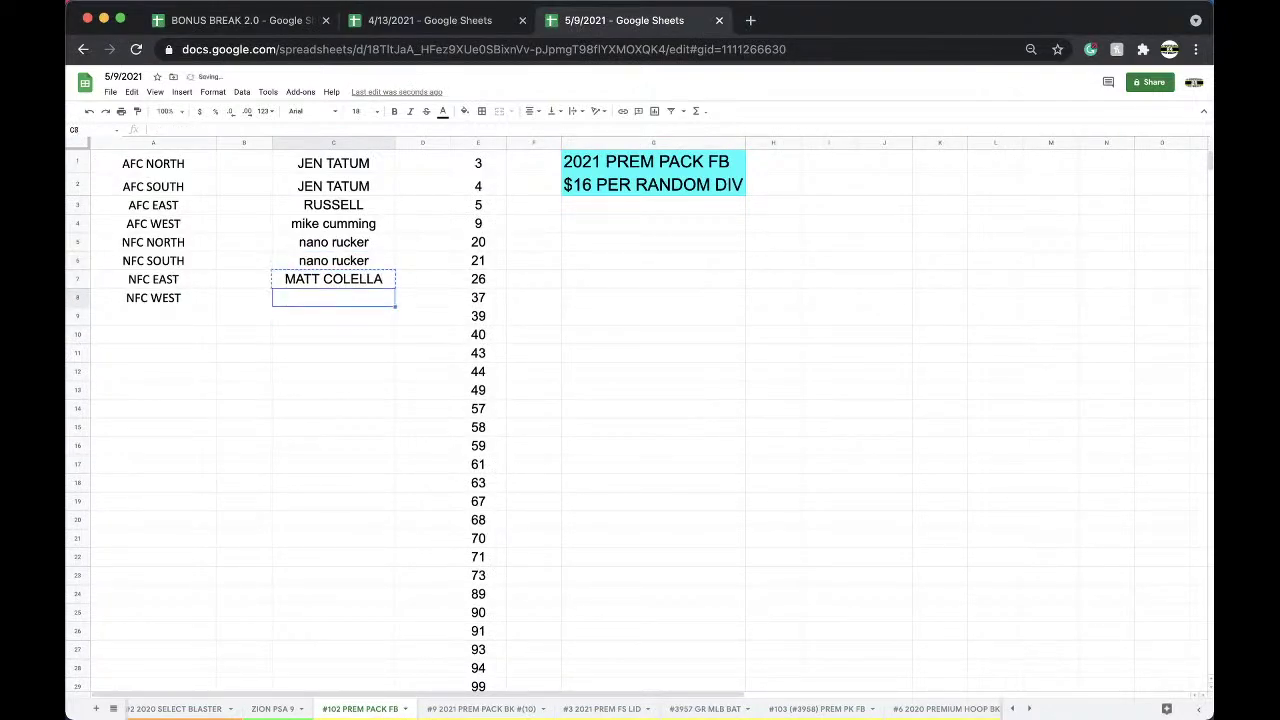
pyautogui.hotkey('ctrl', 'v')
# Colour the #102 PREM PACK FB sheet tab green.
pyautogui.rightClick(395, 707)
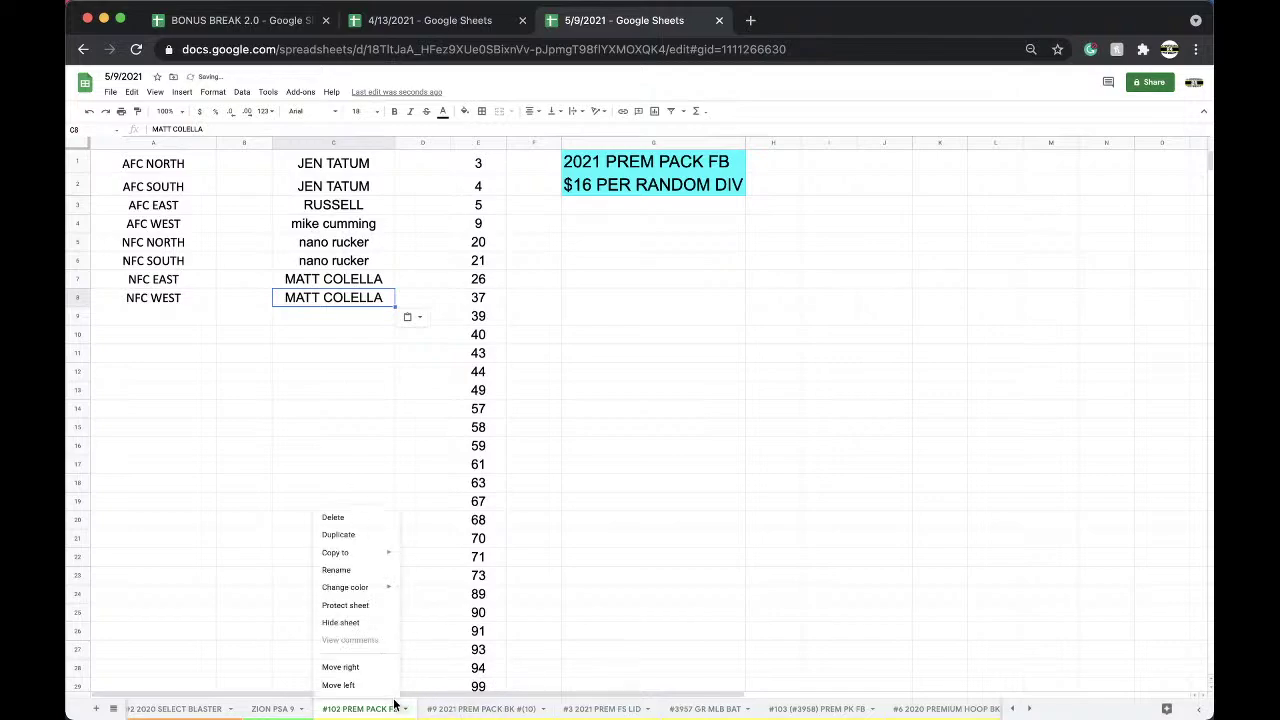
pyautogui.moveTo(360, 588)
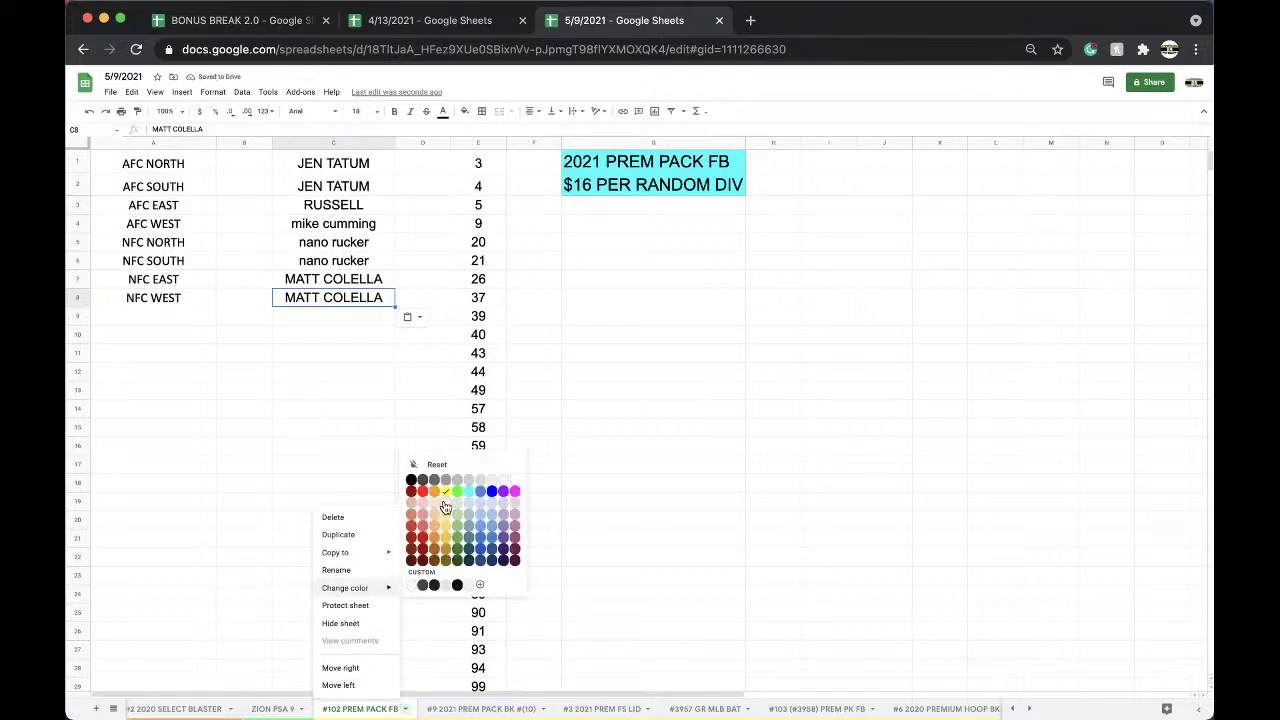
pyautogui.click(454, 492)
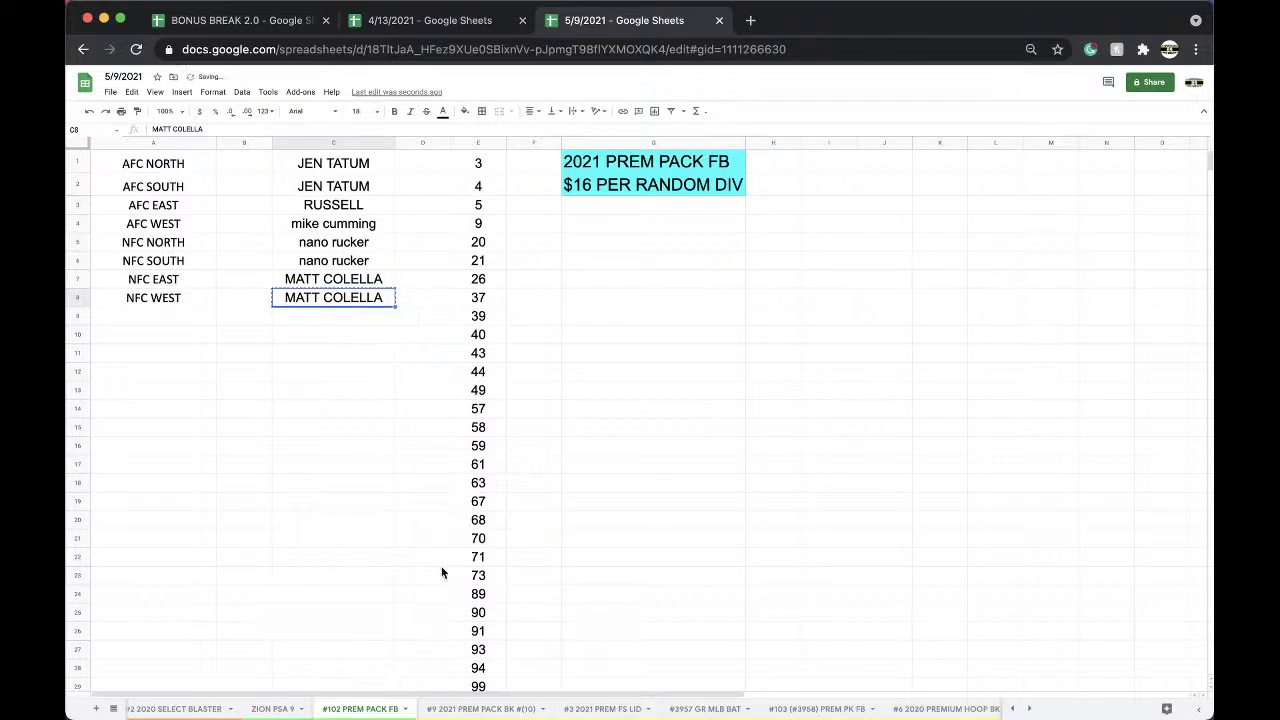
# Paste the buyer's name into 76ers, Suns, Trail Blazers, Kings and Spurs (C23:C27) on #9.
pyautogui.click(514, 708)
pyautogui.scroll(-2, 370, 423)
pyautogui.click(324, 474)
pyautogui.hotkey('ctrl', 'v')
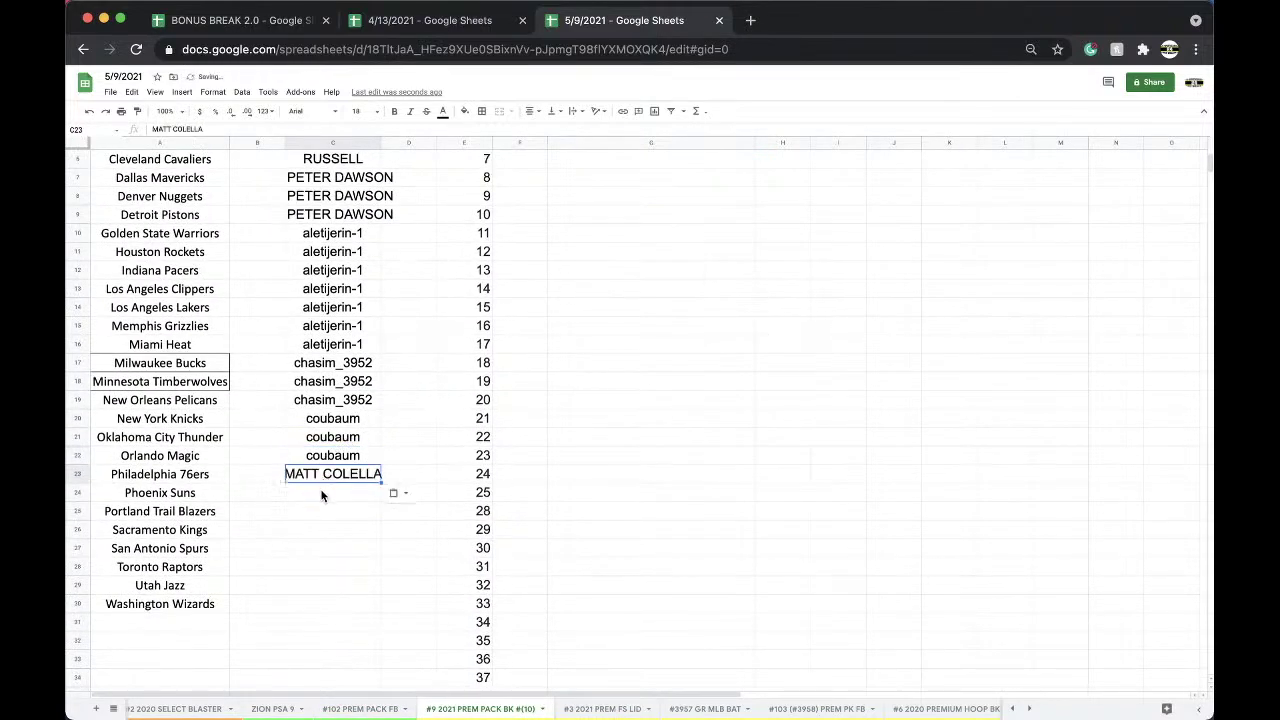
pyautogui.click(320, 492)
pyautogui.hotkey('ctrl', 'v')
pyautogui.click(316, 511)
pyautogui.hotkey('ctrl', 'v')
pyautogui.click(313, 529)
pyautogui.hotkey('ctrl', 'v')
pyautogui.click(312, 548)
pyautogui.hotkey('ctrl', 'v')
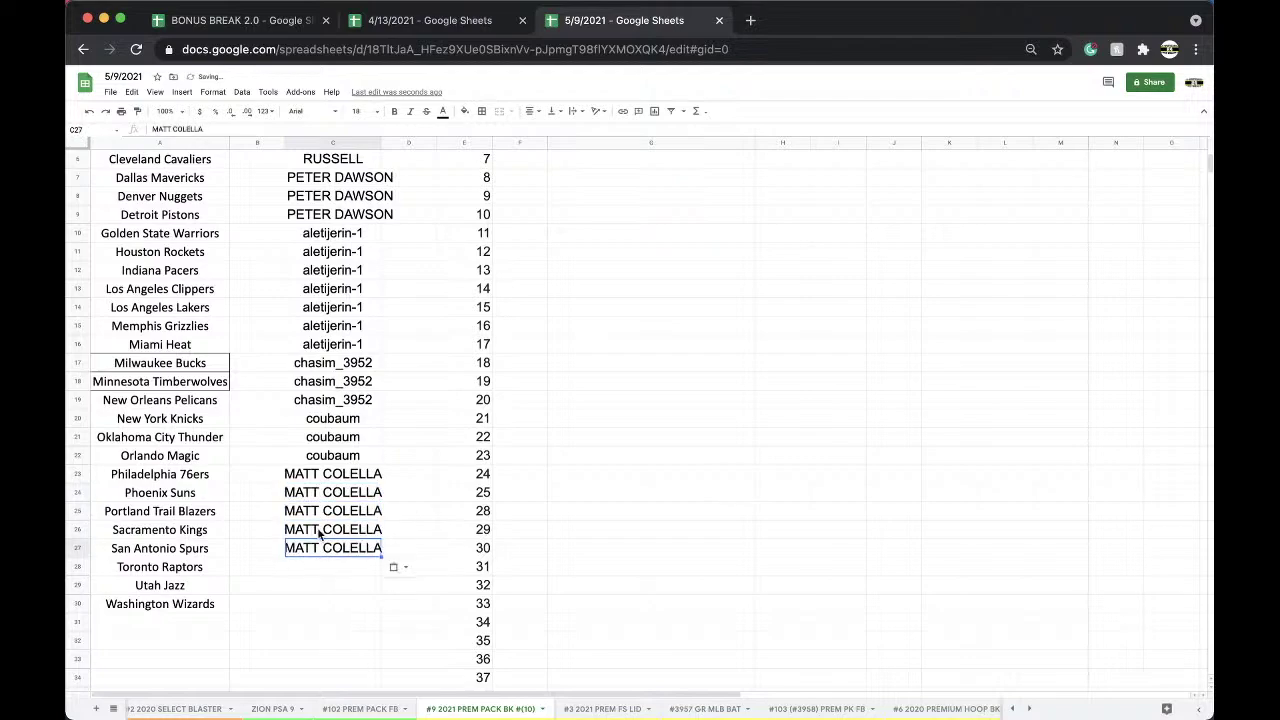
# Widen column C and clear borders on the Miami Heat–Minnesota Timberwolves team cells.
pyautogui.moveTo(381, 143); pyautogui.dragTo(395, 143)
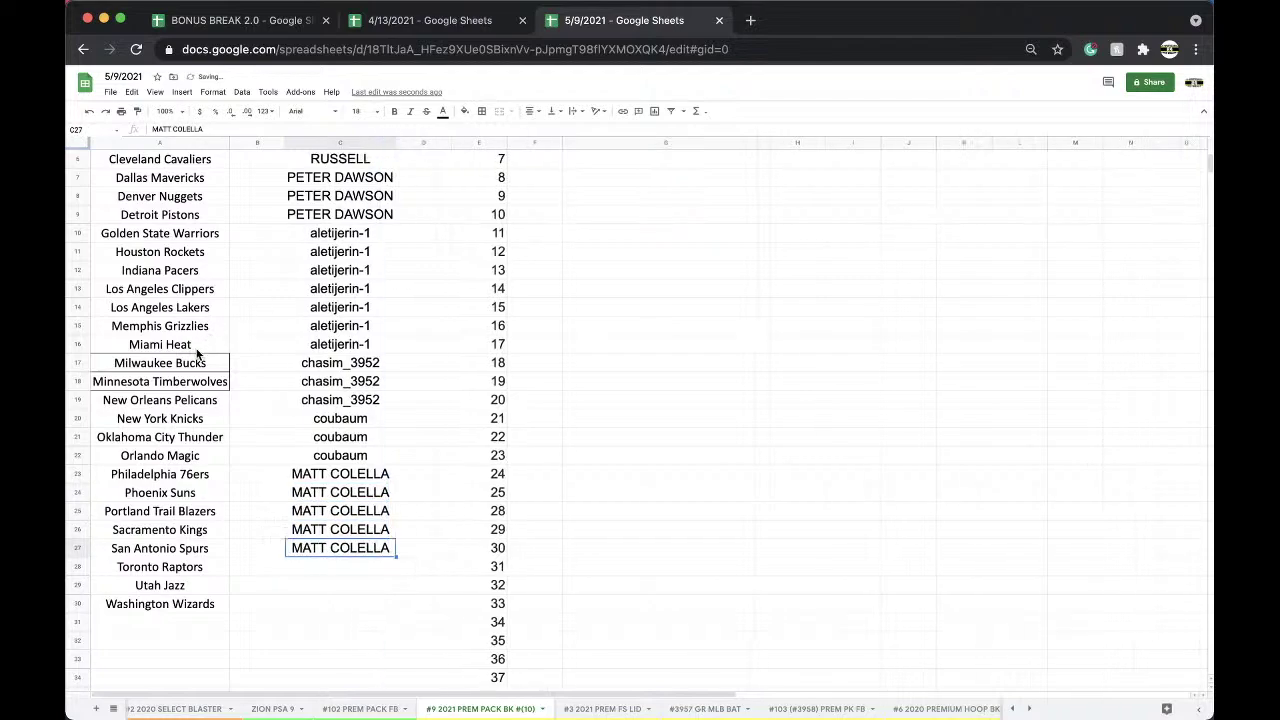
pyautogui.moveTo(197, 348); pyautogui.dragTo(197, 385)
pyautogui.click(499, 112)
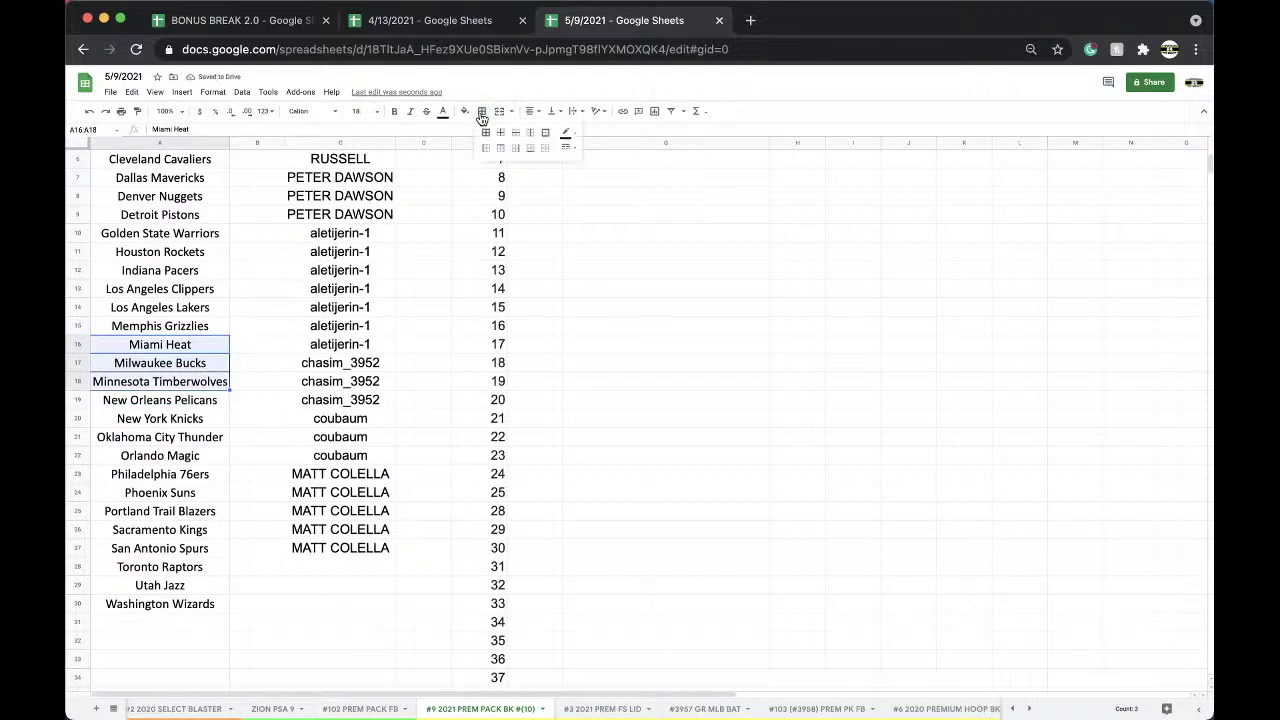
pyautogui.click(545, 148)
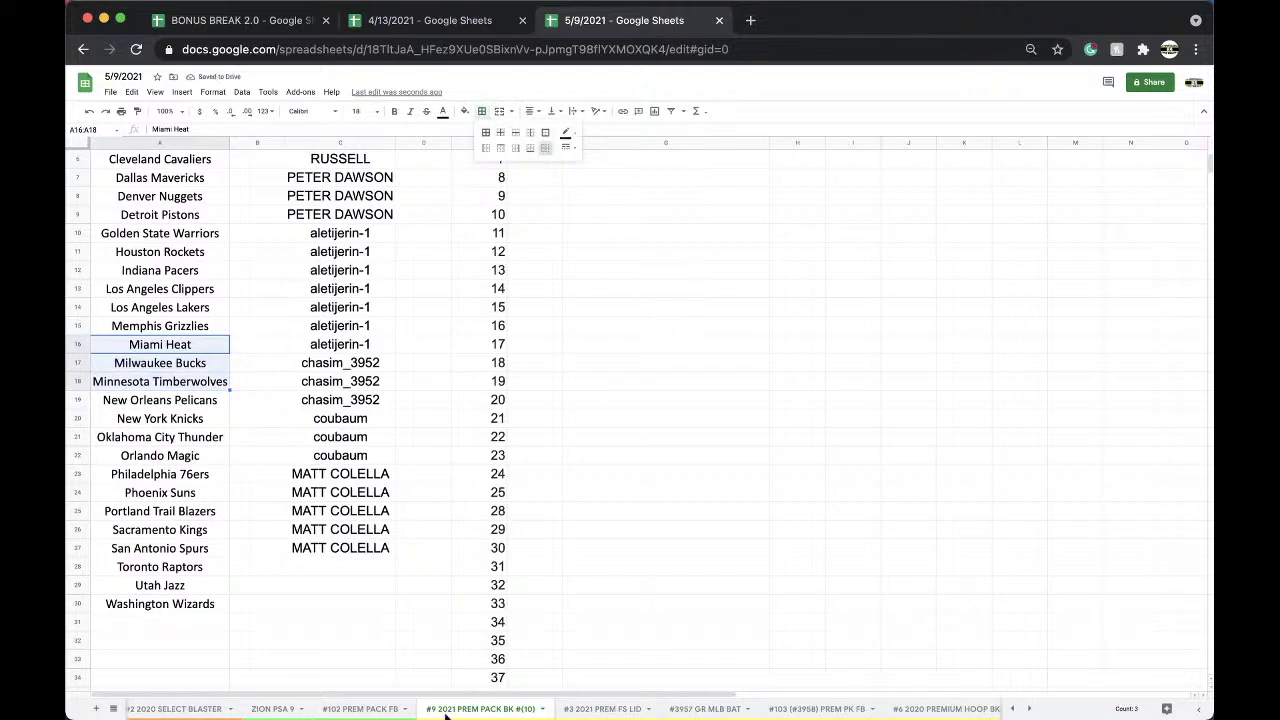
# Drag the #3957 GR MLB BAT tab left toward the #9 2021 PREM PACK BK tab.
pyautogui.click(300, 709)
pyautogui.moveTo(152, 170); pyautogui.dragTo(160, 316)
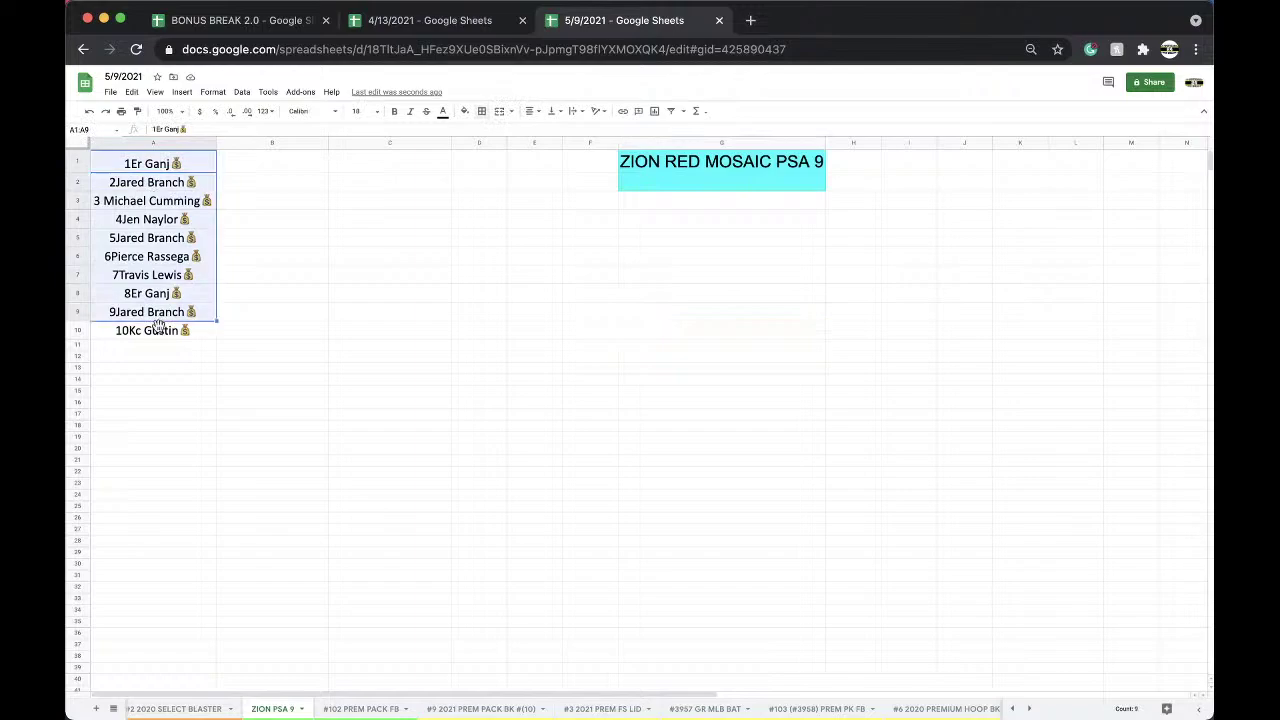
pyautogui.click(350, 709)
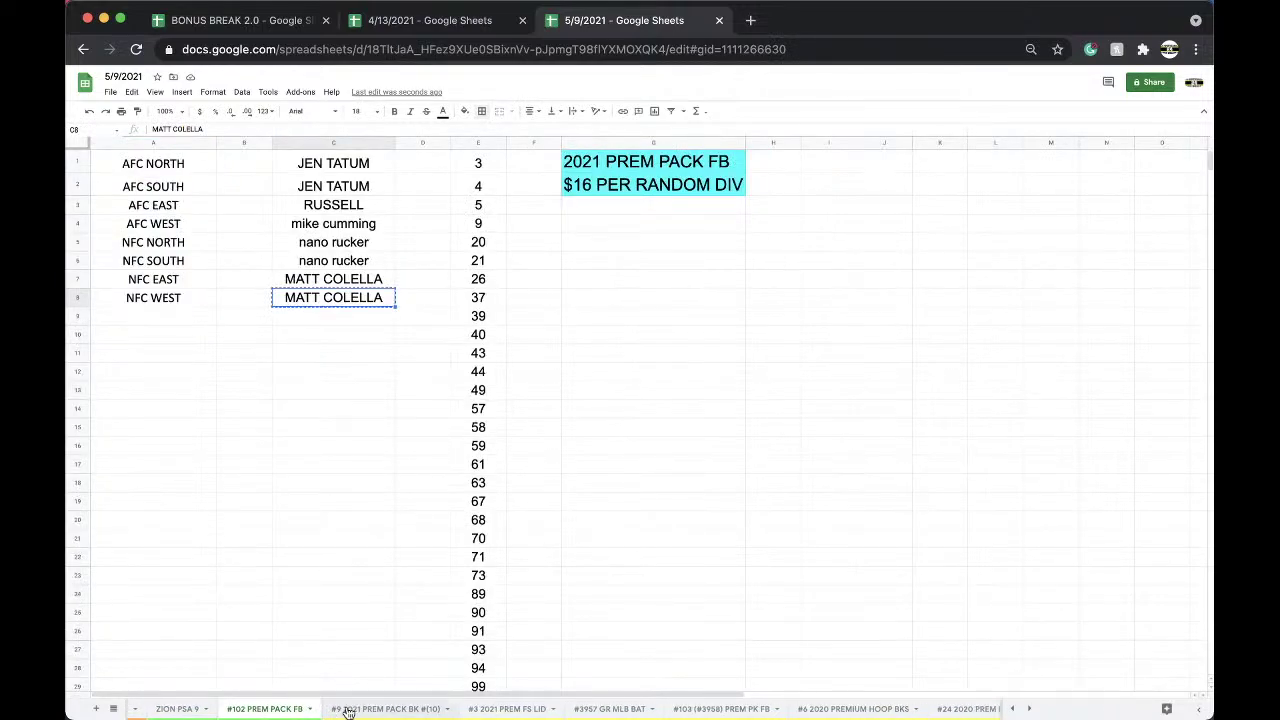
pyautogui.click(358, 710)
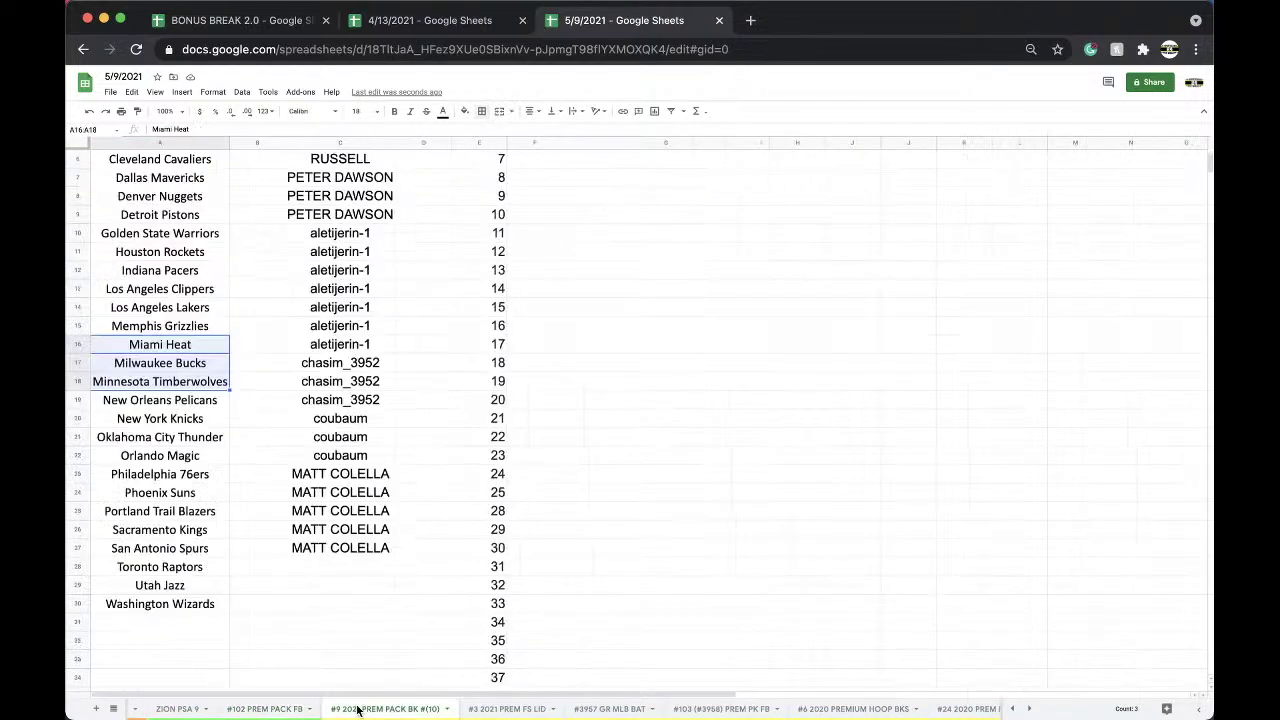
pyautogui.click(519, 710)
pyautogui.click(515, 710)
pyautogui.moveTo(511, 711); pyautogui.dragTo(405, 710)
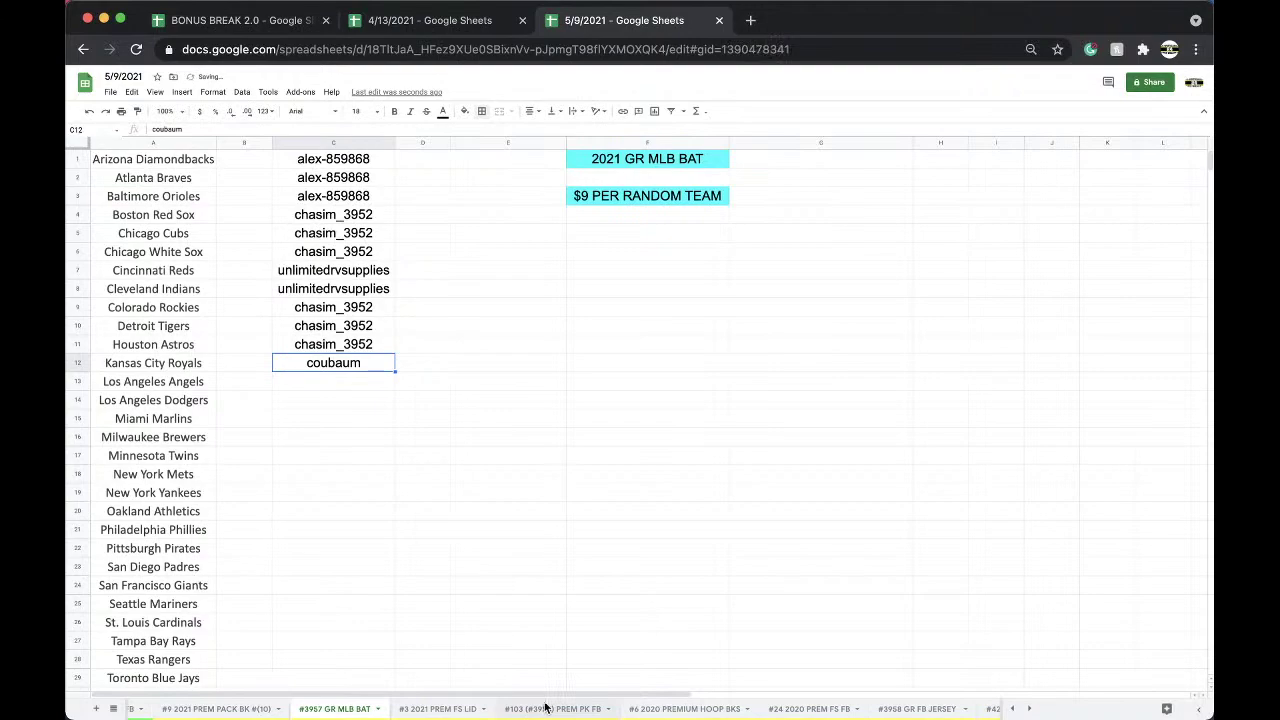
# Drag the #3958 GR FB JERSEY tab left beside the other moved sheets.
pyautogui.click(547, 708)
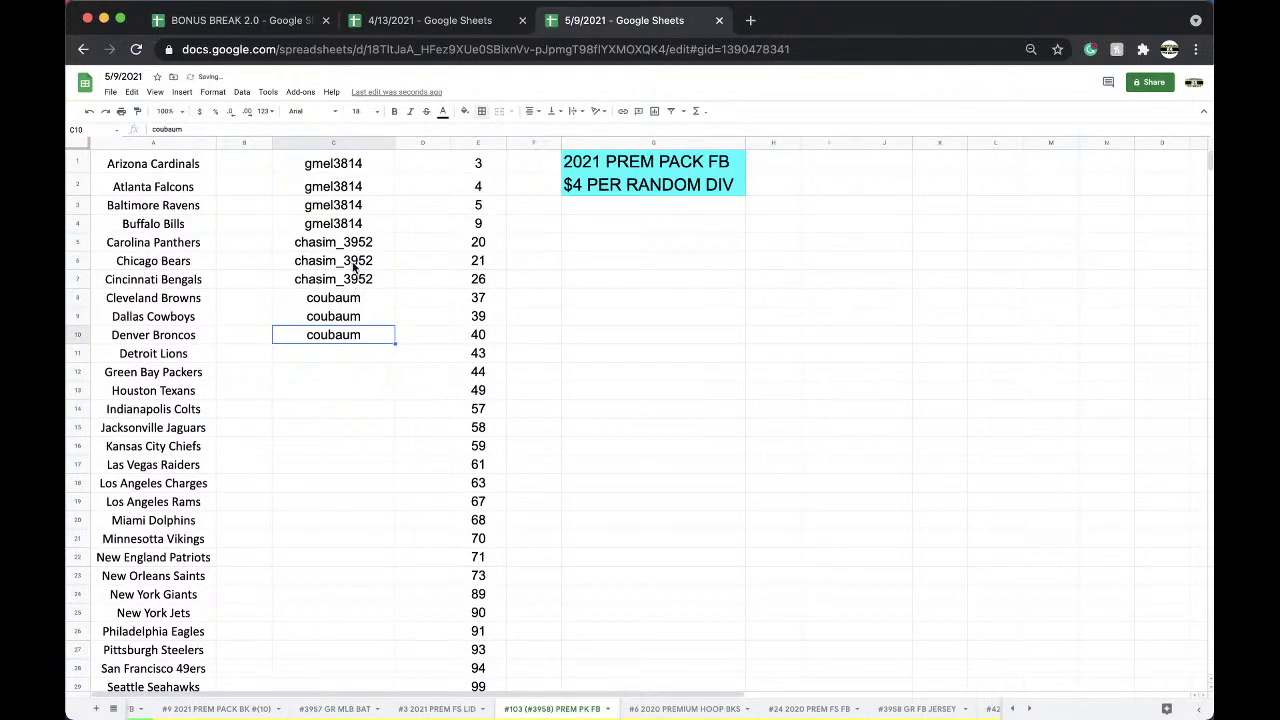
pyautogui.click(700, 712)
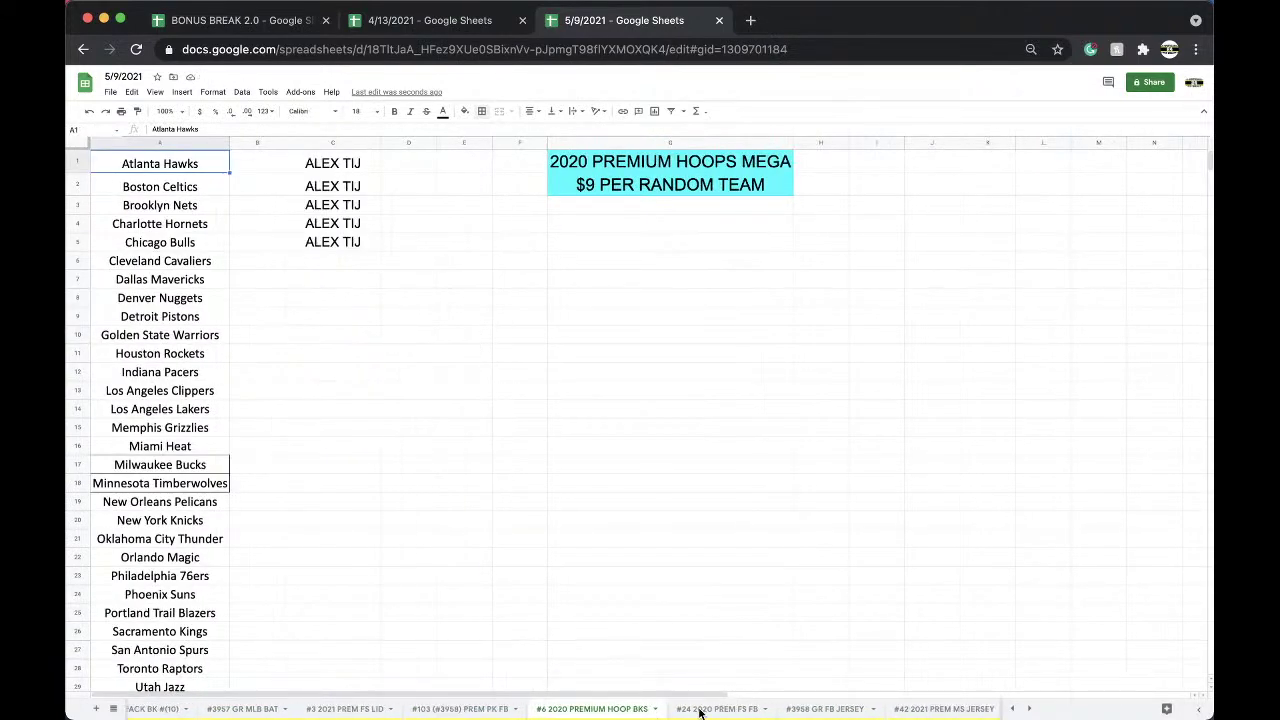
pyautogui.moveTo(737, 709); pyautogui.dragTo(401, 710)
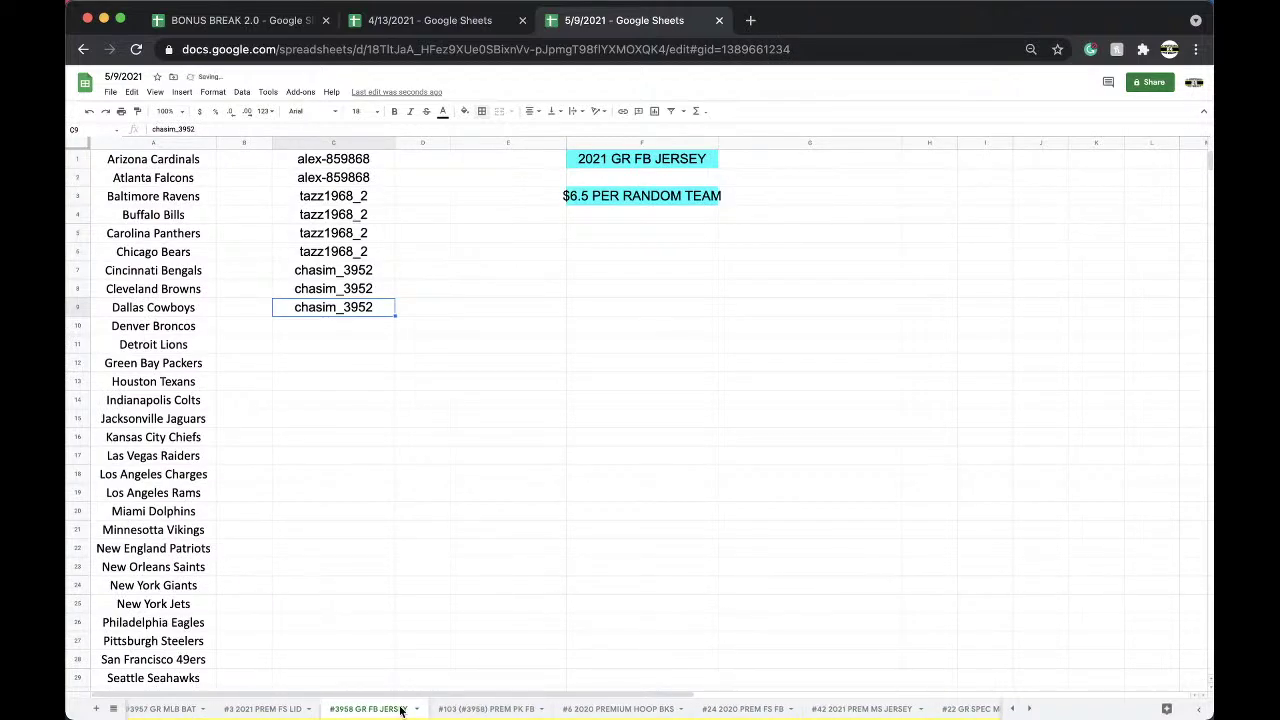
# Glance at the 4/13/2021 spreadsheet, then return to the #9 2021 PREM PACK BK sheet.
pyautogui.click(455, 25)
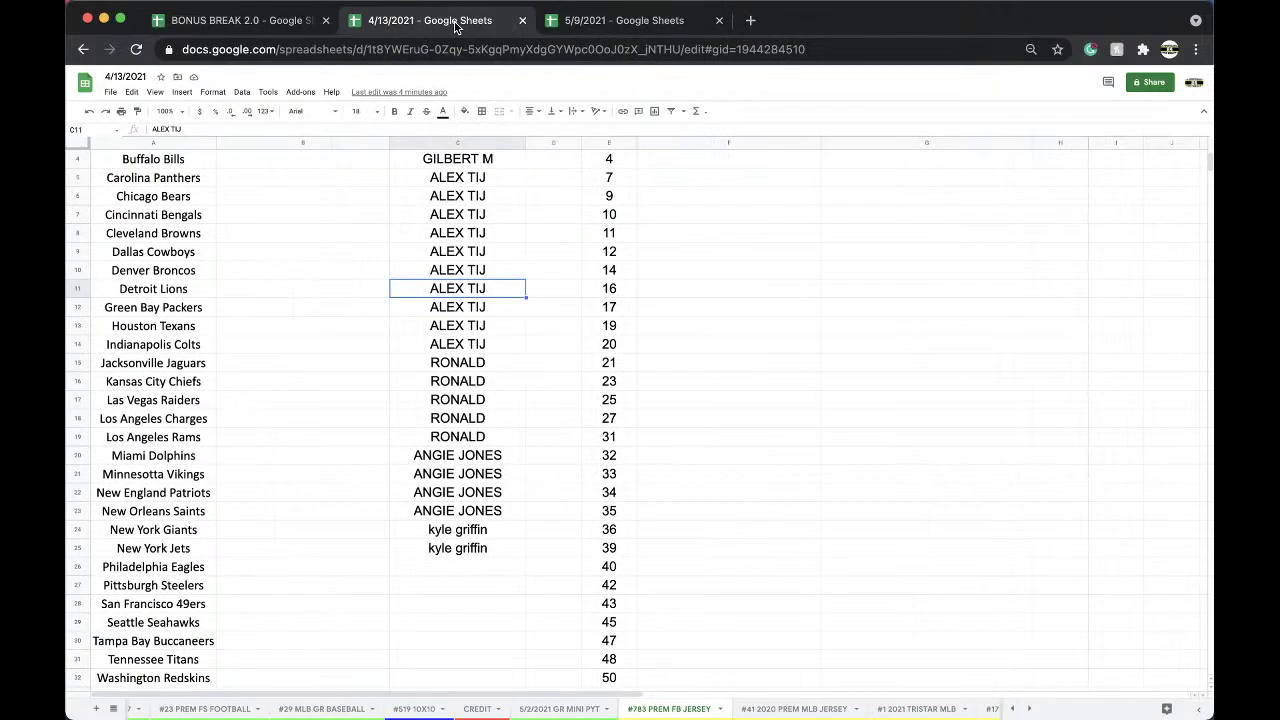
pyautogui.click(640, 28)
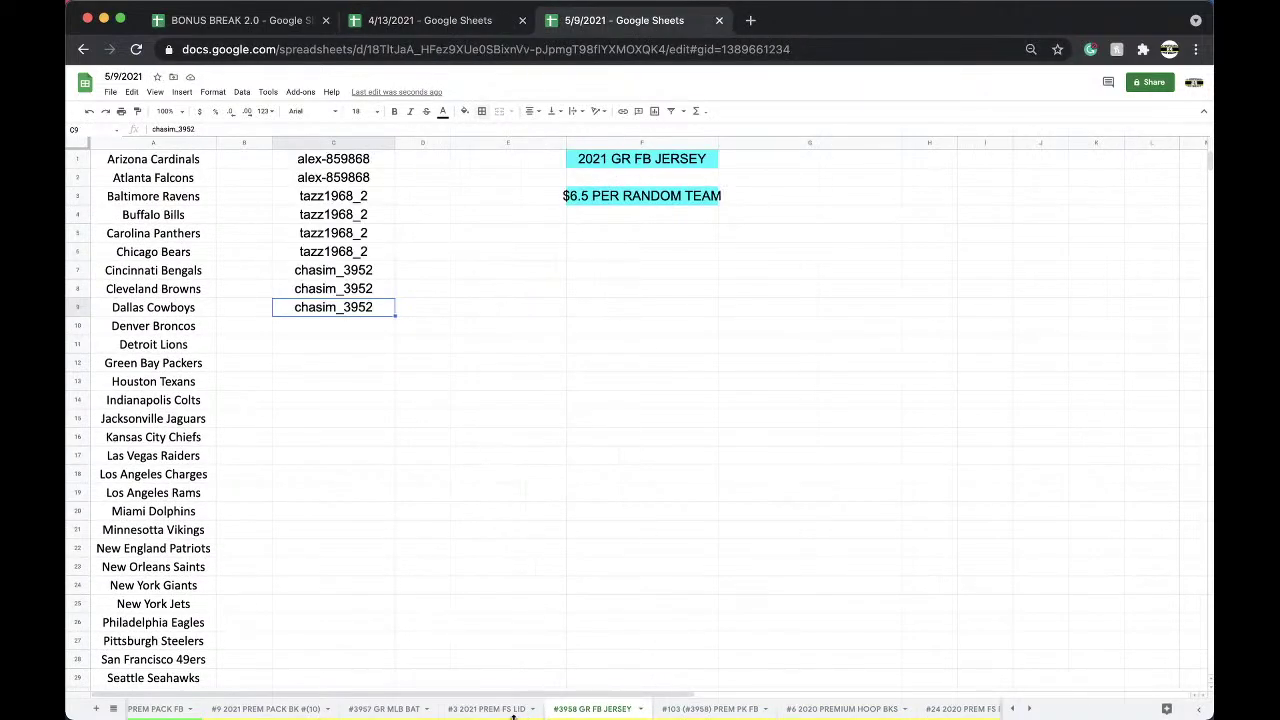
pyautogui.click(368, 707)
pyautogui.scroll(-2, 341, 622)
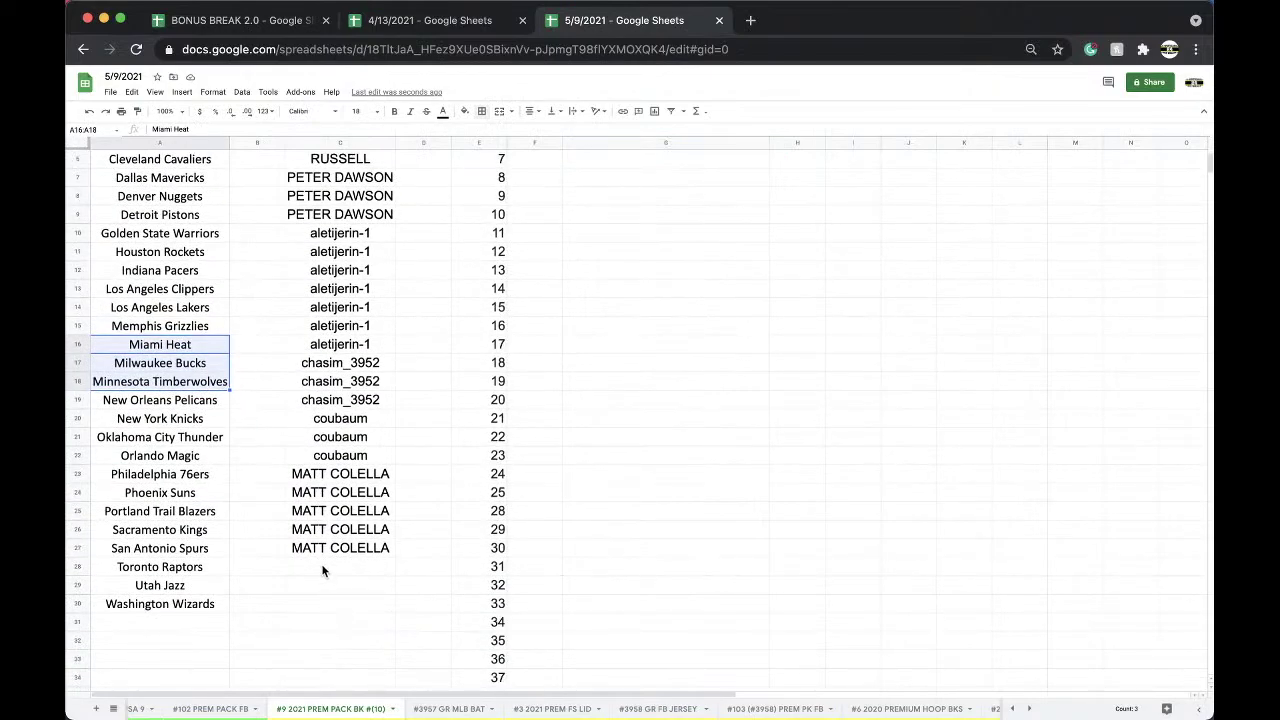
# Select the empty Raptors, Jazz and Wizards spots C28:C30 and cross-check the 4/13/2021 spreadsheet.
pyautogui.moveTo(322, 570); pyautogui.dragTo(319, 608)
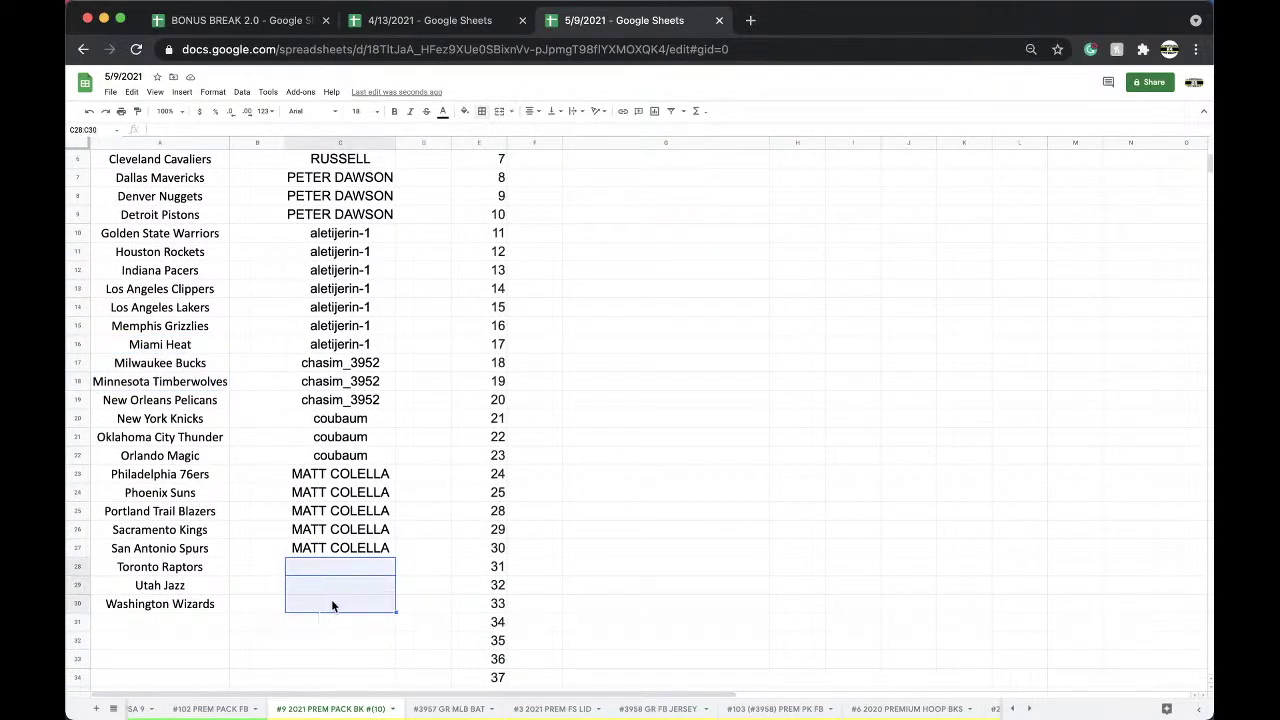
pyautogui.hscroll(-2, 357, 714)
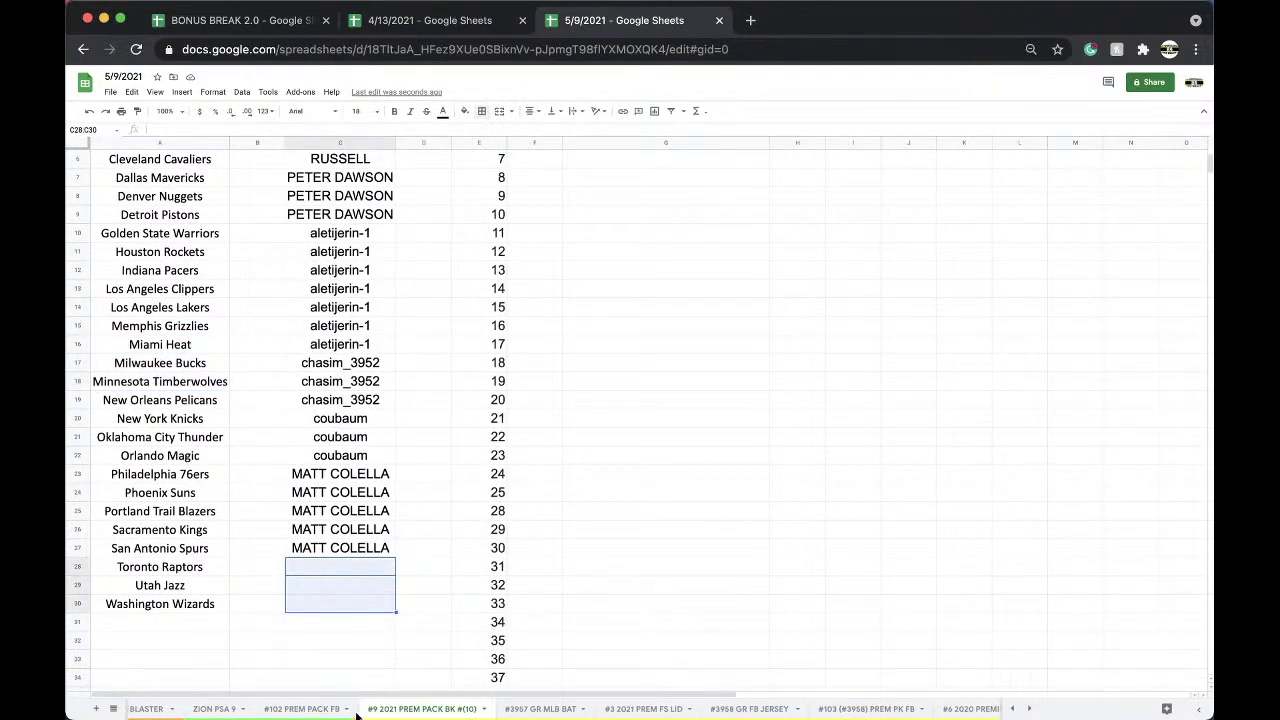
pyautogui.click(462, 22)
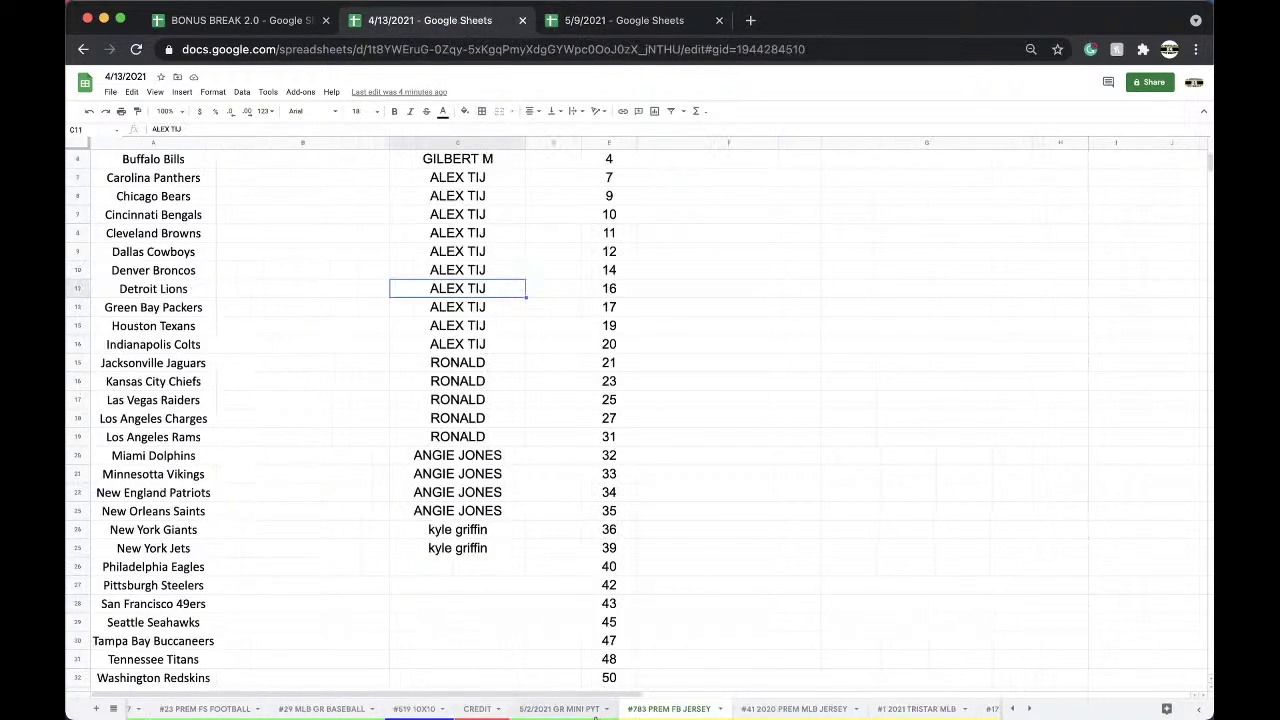
pyautogui.scroll(-2, 523, 540)
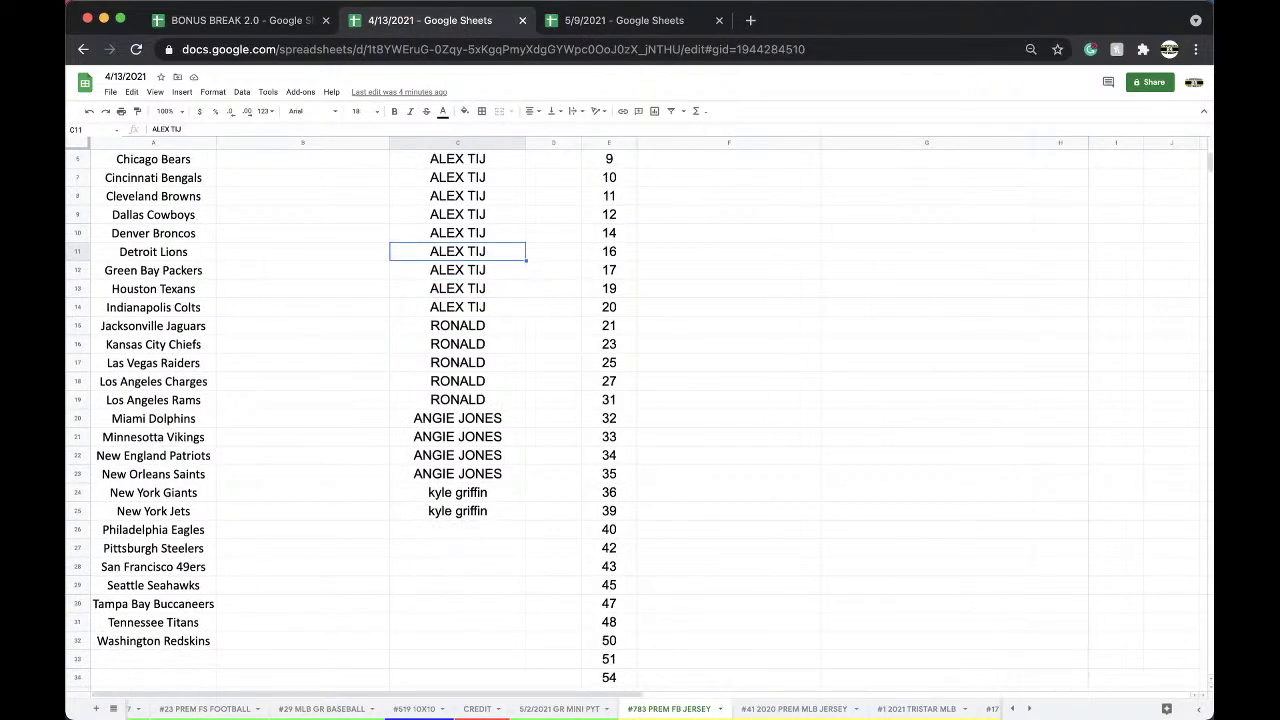
pyautogui.click(615, 20)
# Enter the buyer's name in C28 and copy it into C29 and C30.
pyautogui.click(360, 568)
pyautogui.write('NANO')
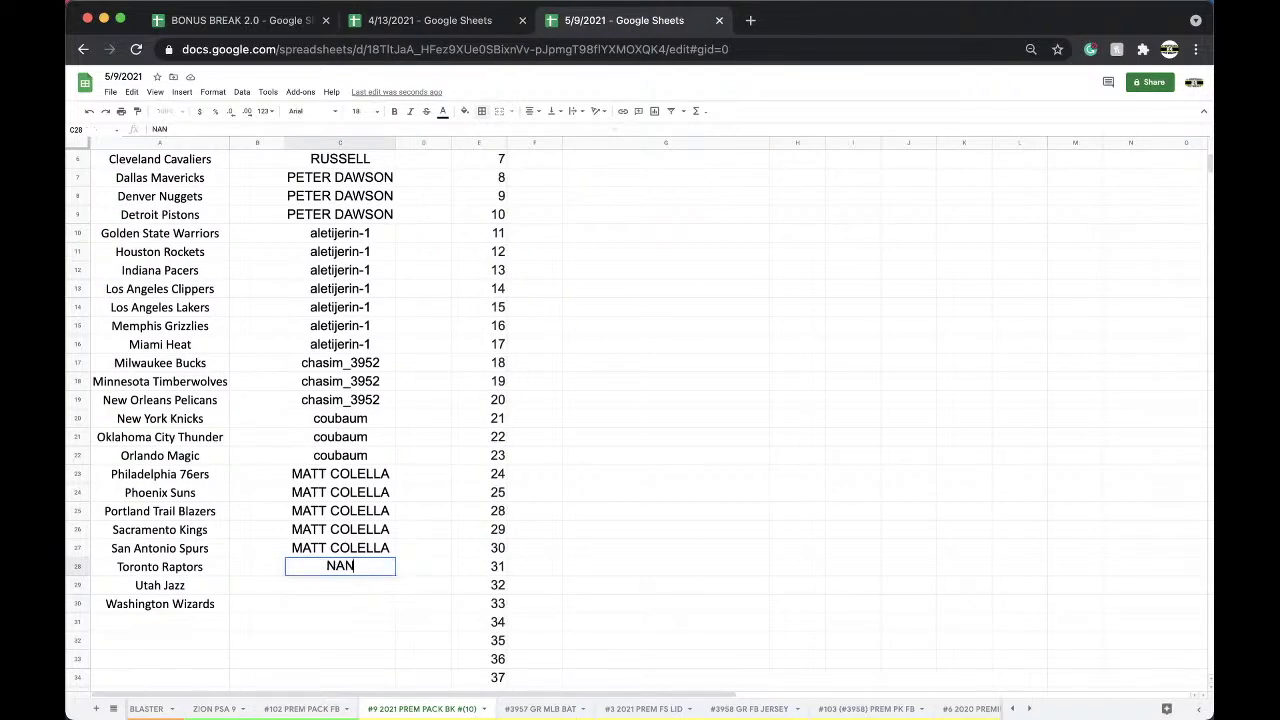
pyautogui.press('Return')
pyautogui.click(360, 568)
pyautogui.press('super+c')
pyautogui.click(352, 586)
pyautogui.press('super+v')
pyautogui.press('Return')
pyautogui.write('V')
pyautogui.press('Escape')
pyautogui.press('super+v')
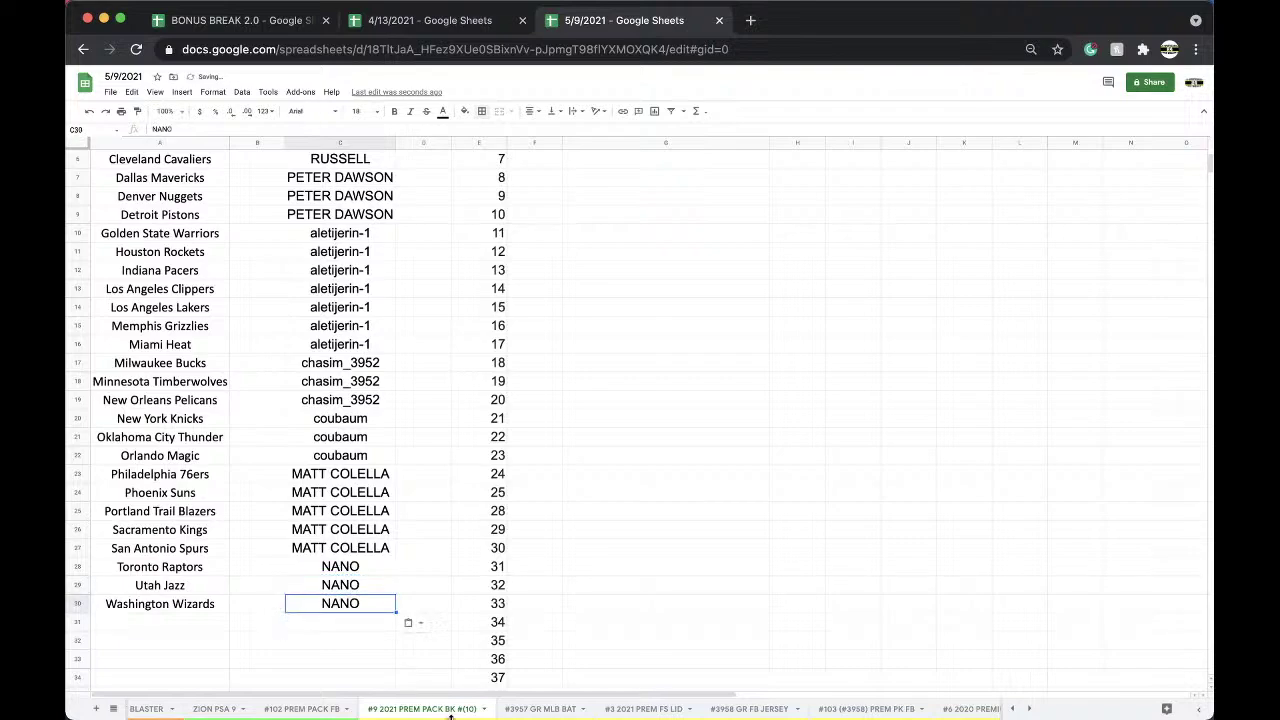
# Highlight C28:C30 yellow, then switch to the 4/13/2021 spreadsheet.
pyautogui.rightClick(420, 708)
pyautogui.moveTo(418, 598)
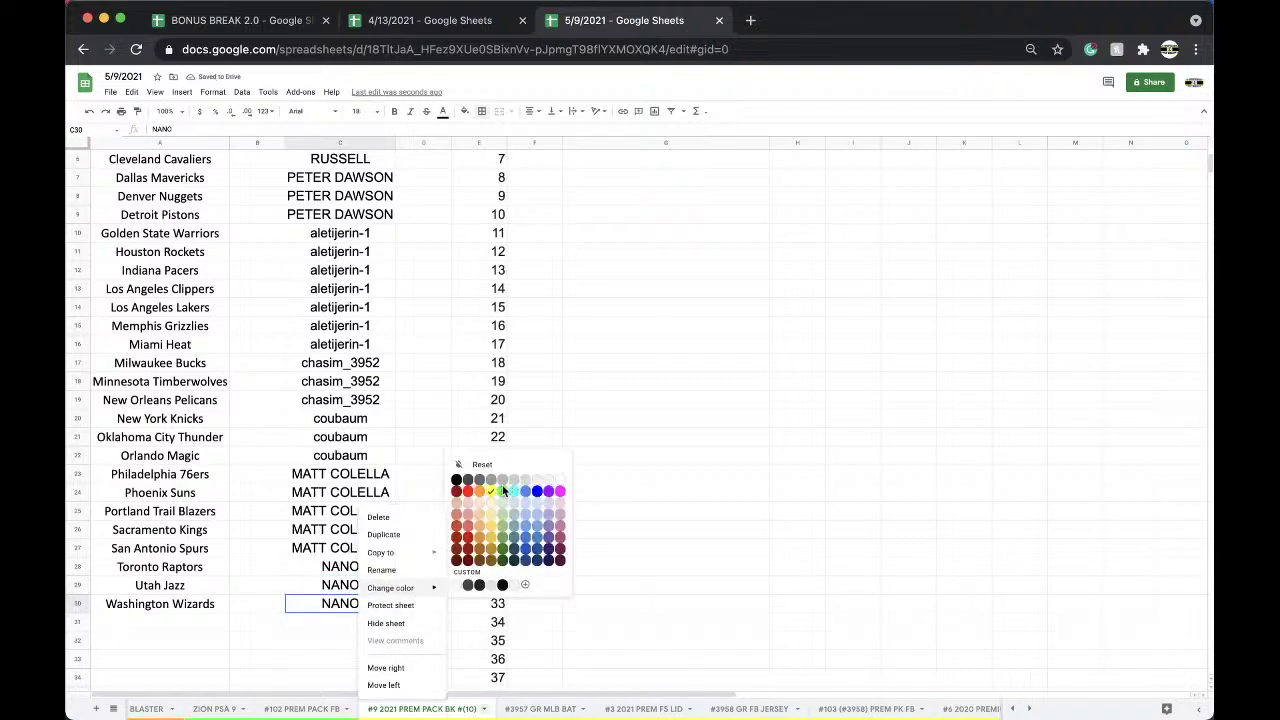
pyautogui.press('Escape')
pyautogui.moveTo(346, 568); pyautogui.dragTo(340, 608)
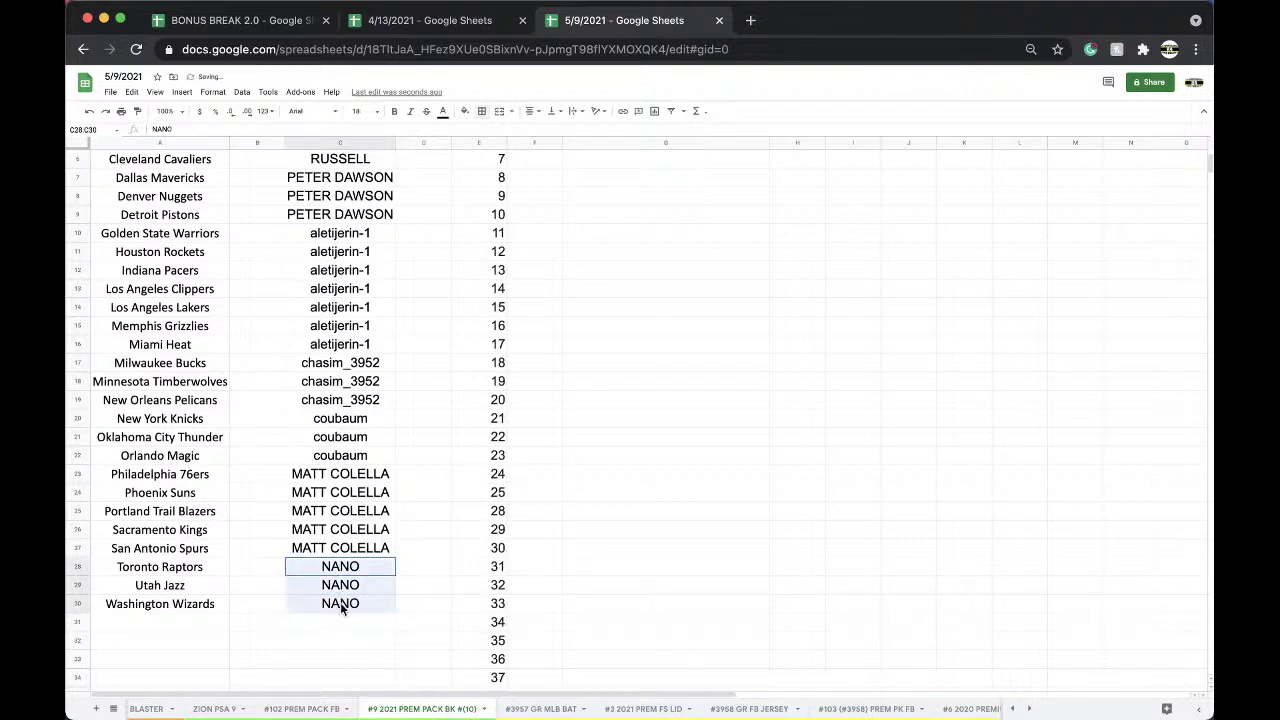
pyautogui.click(464, 111)
pyautogui.click(504, 161)
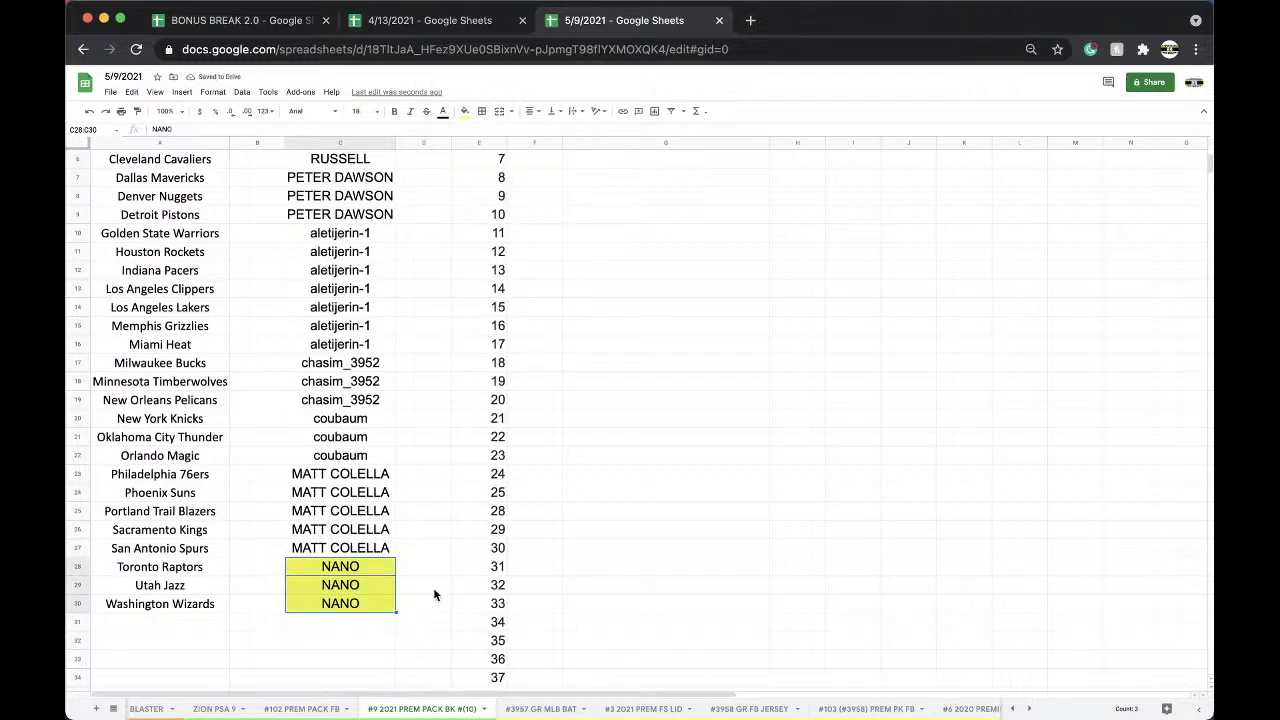
pyautogui.click(428, 22)
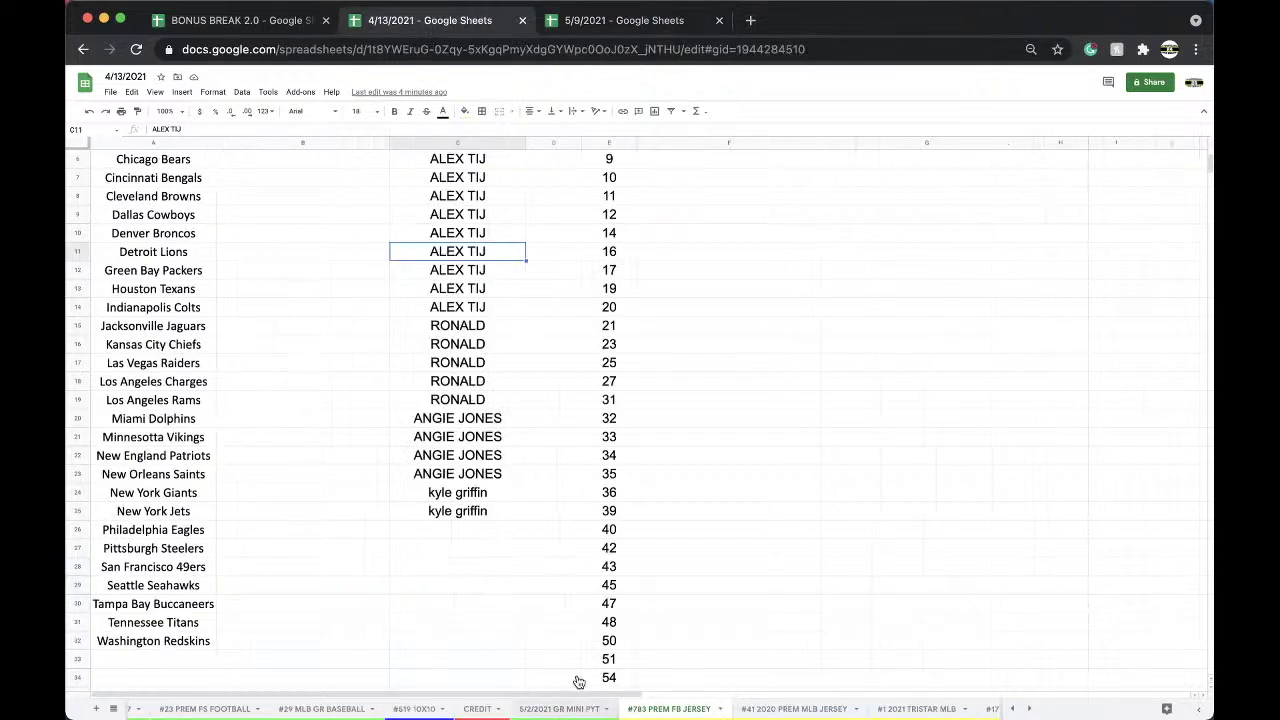
pyautogui.scroll(-2, 494, 531)
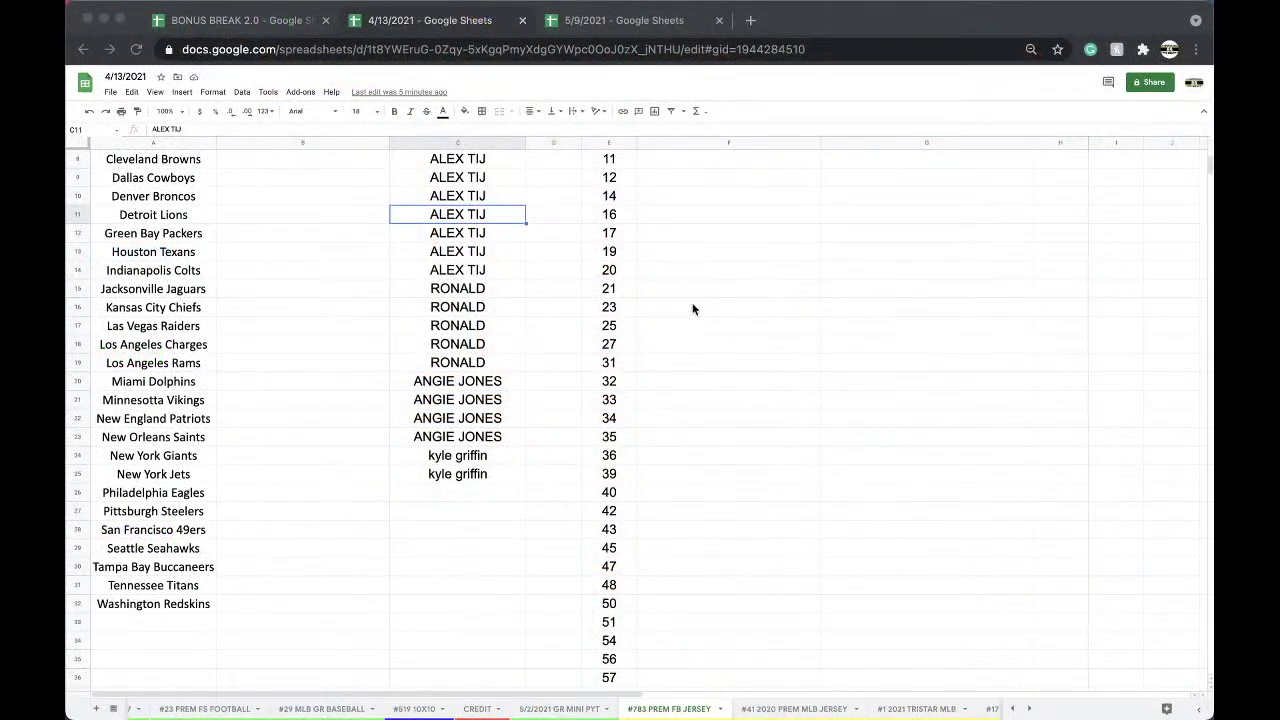
pyautogui.scroll(-2, 530, 262)
pyautogui.click(455, 455)
pyautogui.moveTo(447, 492); pyautogui.dragTo(445, 568)
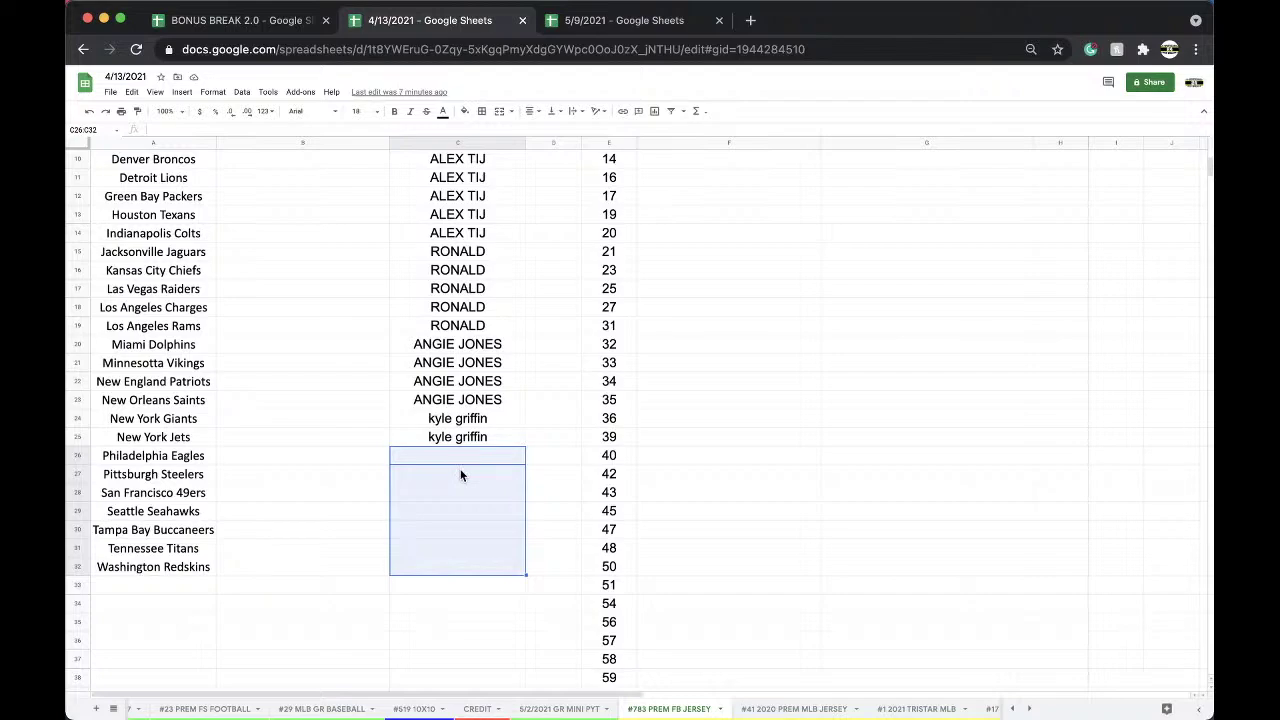
# Copy the buyer's name from C20:C21 into the Eagles and Steelers spots.
pyautogui.moveTo(443, 350); pyautogui.dragTo(441, 366)
pyautogui.hotkey('ctrl', 'c')
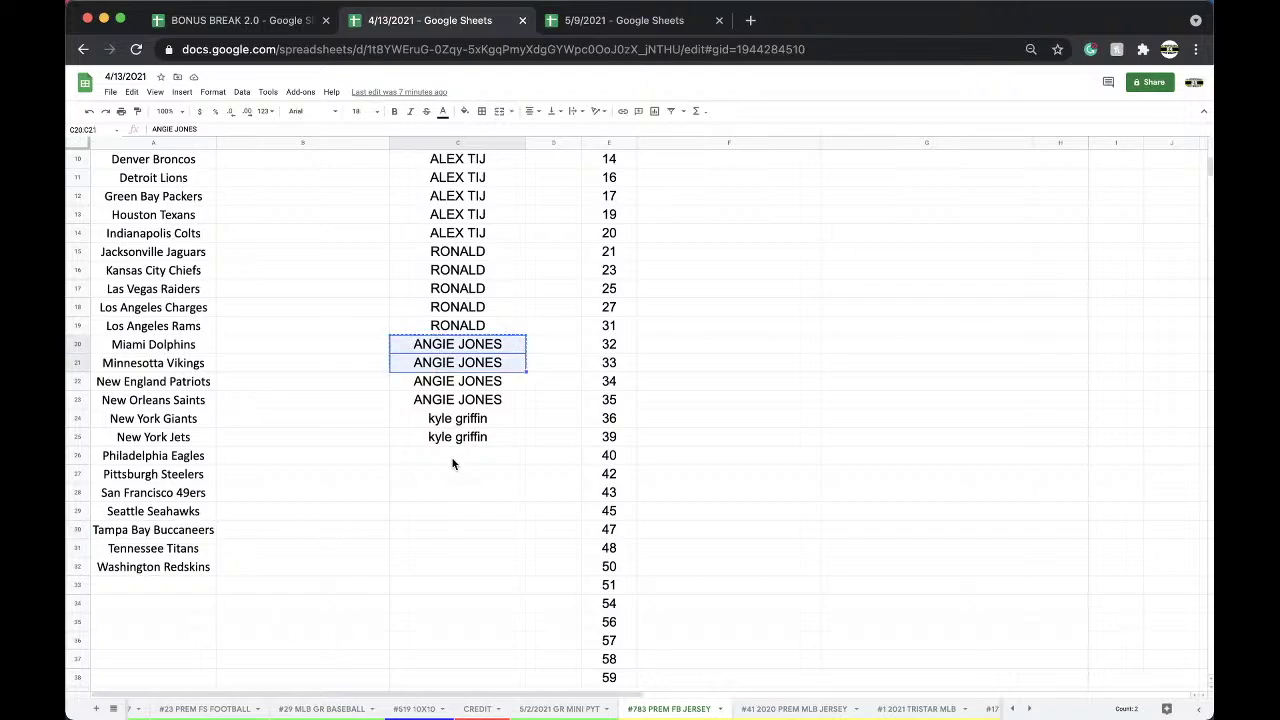
pyautogui.click(451, 458)
pyautogui.hotkey('ctrl', 'v')
# On the CREDIT tab, find the buyer's row and total the balance with a -$14 charge.
pyautogui.click(484, 709)
pyautogui.hotkey('ctrl', 'f')
pyautogui.write('ANGIE J')
pyautogui.click(636, 160)
pyautogui.write('-$14')
pyautogui.click(640, 290)
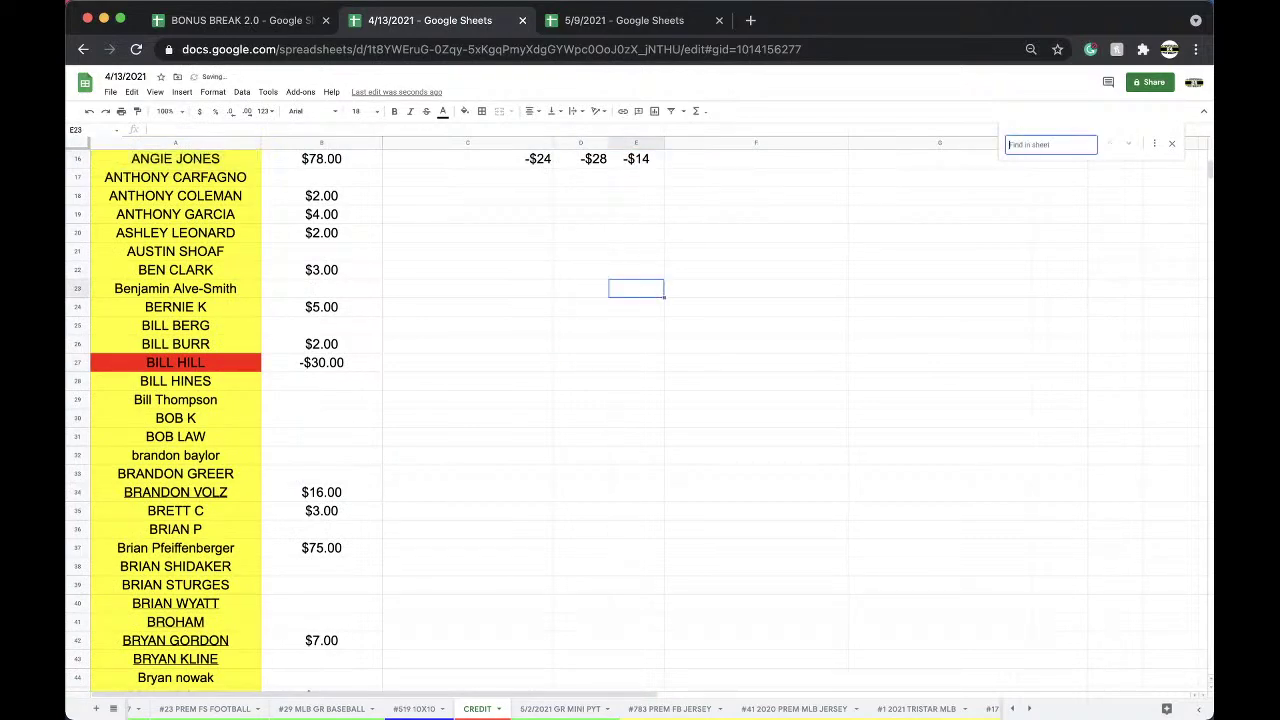
pyautogui.click(705, 164)
pyautogui.write('=sum')
pyautogui.press('Tab')
pyautogui.press('Return')
pyautogui.moveTo(759, 160); pyautogui.dragTo(529, 164)
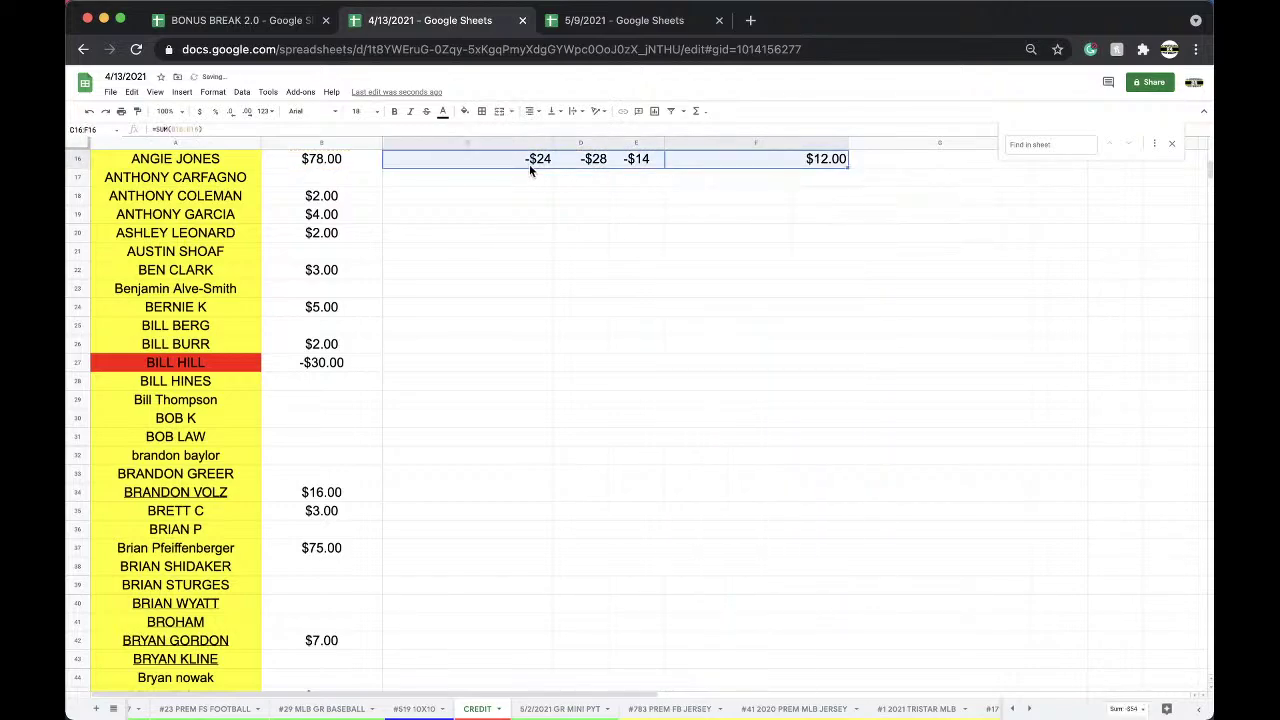
pyautogui.press('Delete')
# Set the buyer's balance in B16 to $12.
pyautogui.click(358, 158)
pyautogui.write('$12')
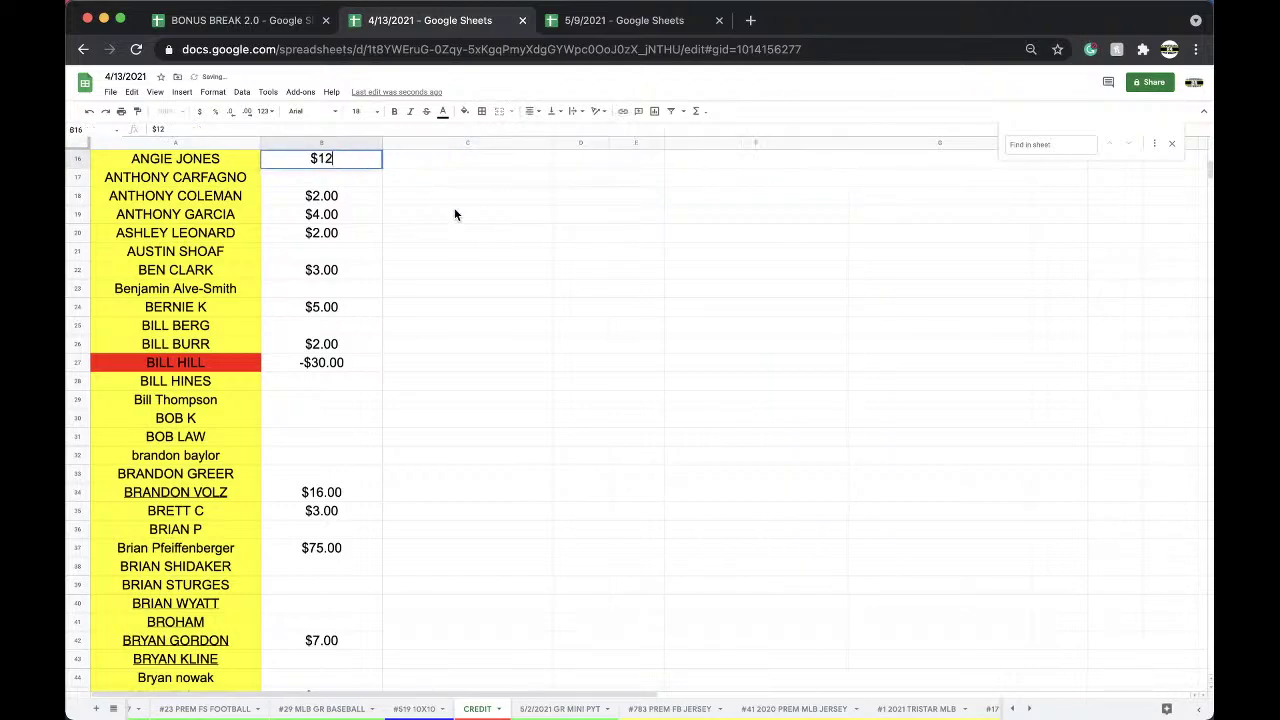
pyautogui.click(453, 210)
pyautogui.press('super+f')
pyautogui.scroll(5, 398, 378)
pyautogui.scroll(-7, 398, 378)
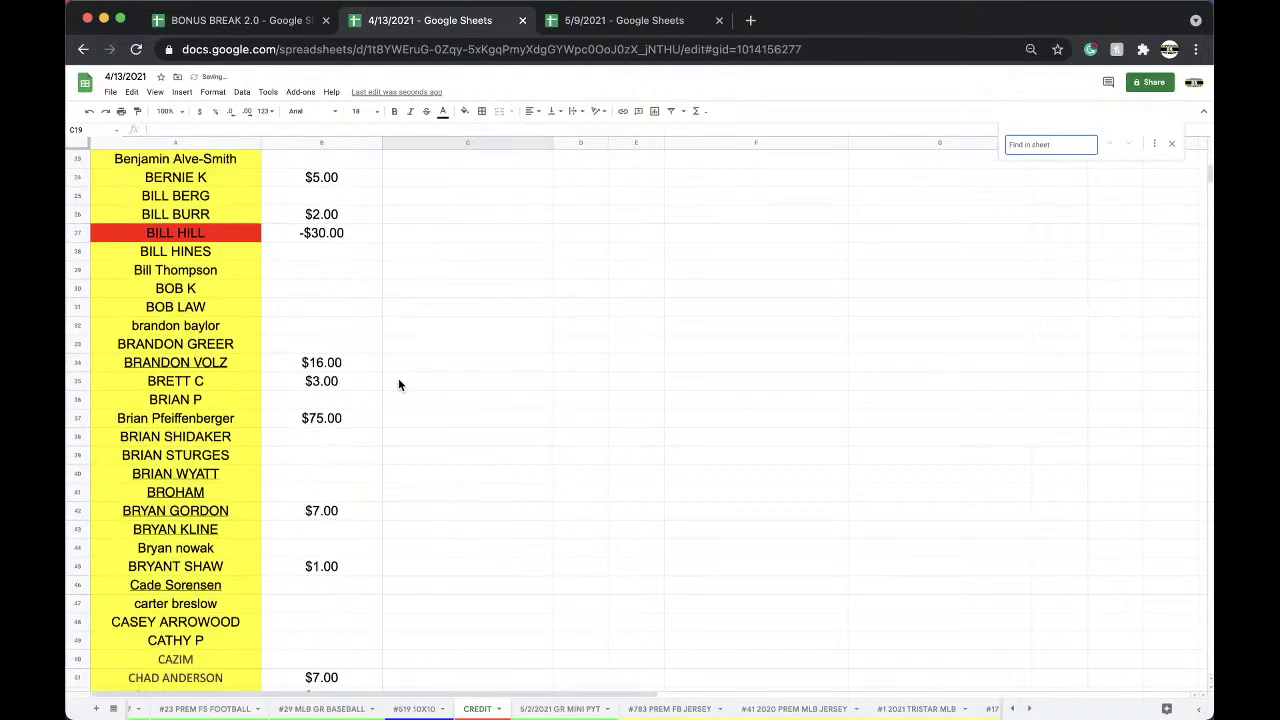
pyautogui.click(558, 709)
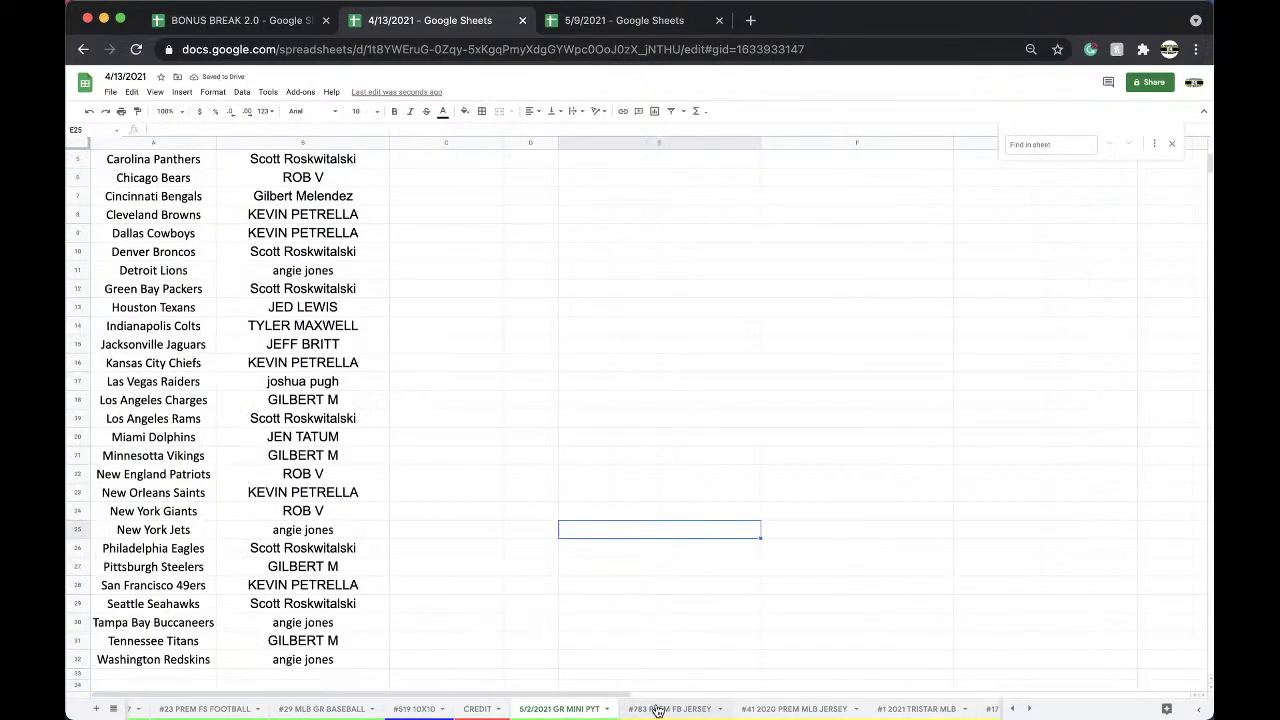
pyautogui.click(666, 709)
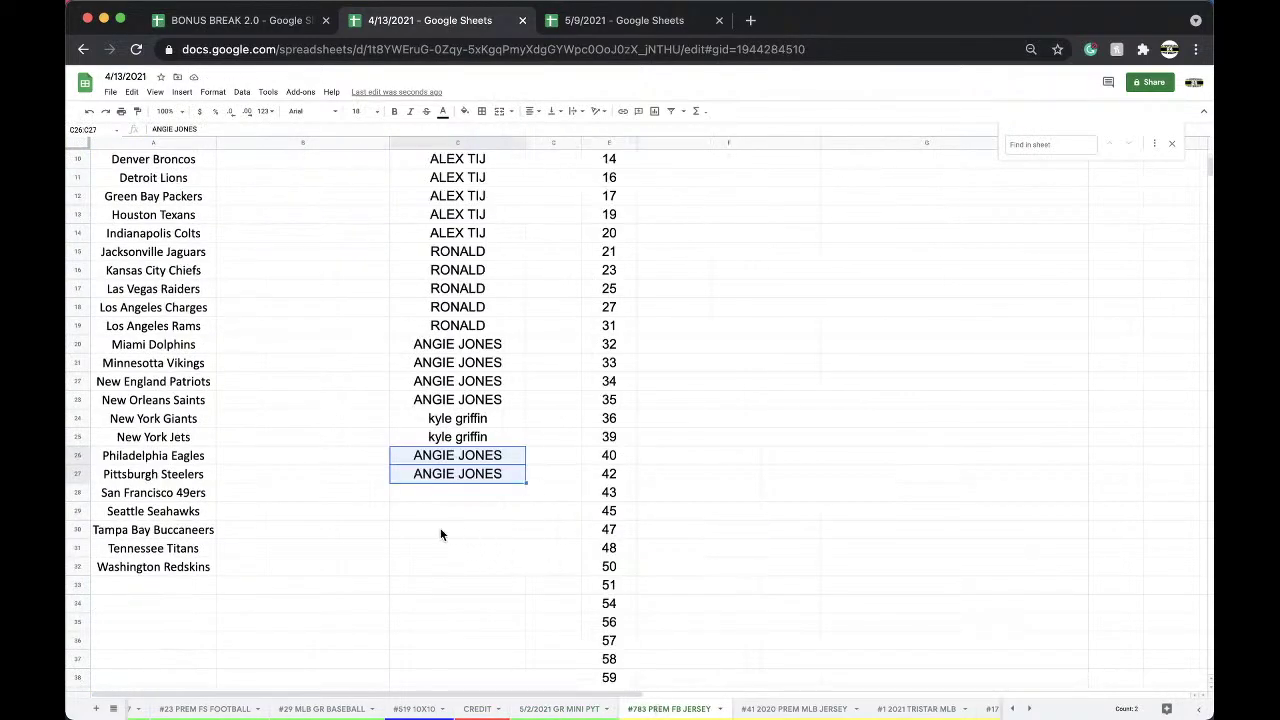
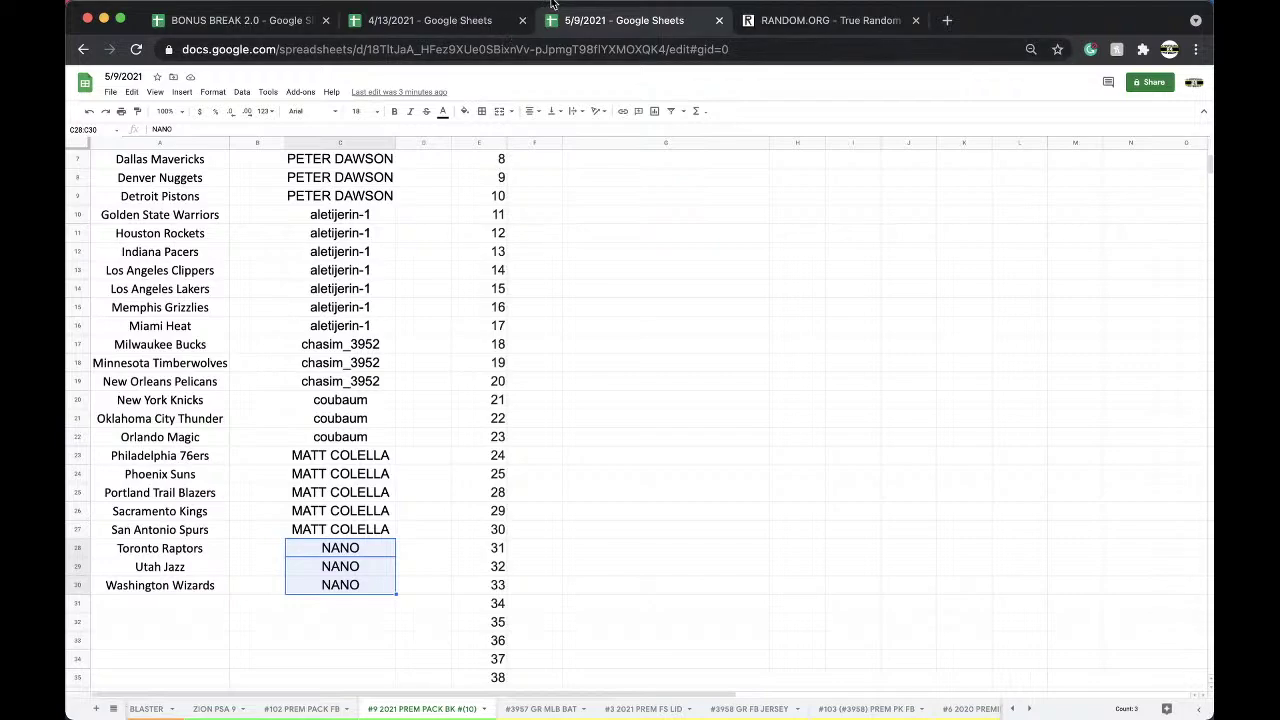
# Switch to the 4/13/2021 spreadsheet and show its #783 PREM FB JERSEY sheet.
pyautogui.click(430, 20)
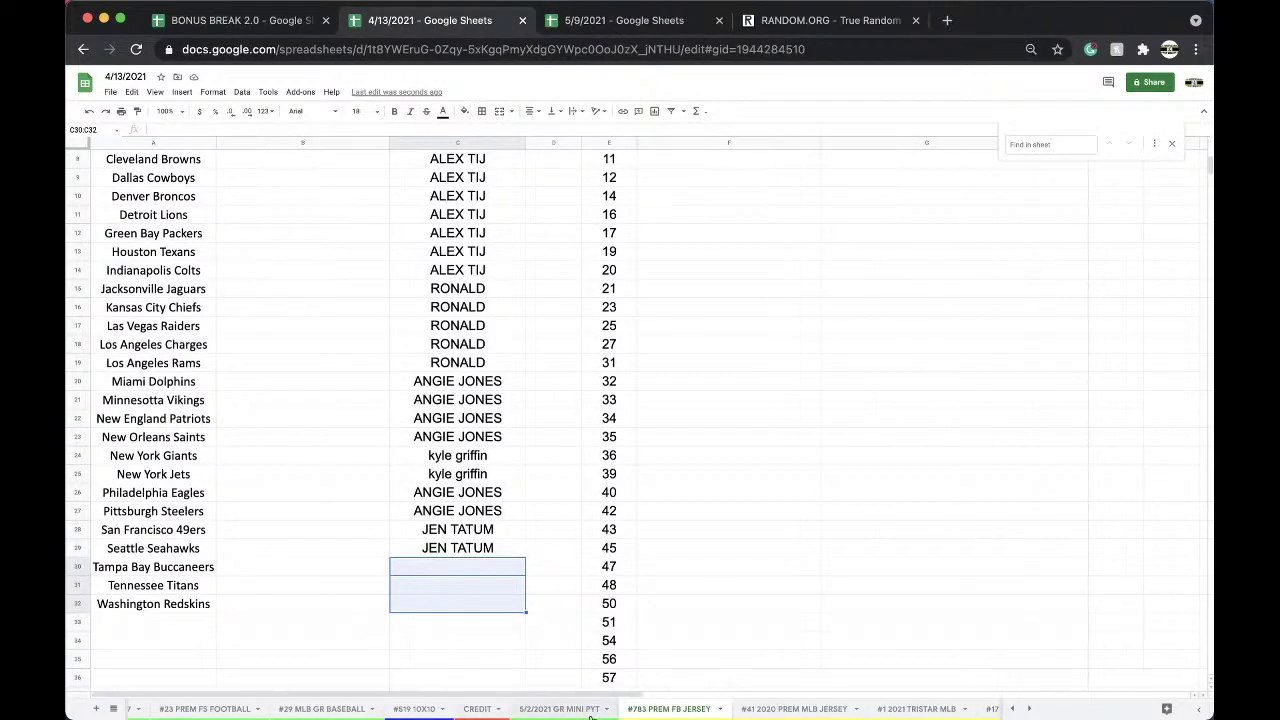
pyautogui.click(559, 709)
pyautogui.click(665, 710)
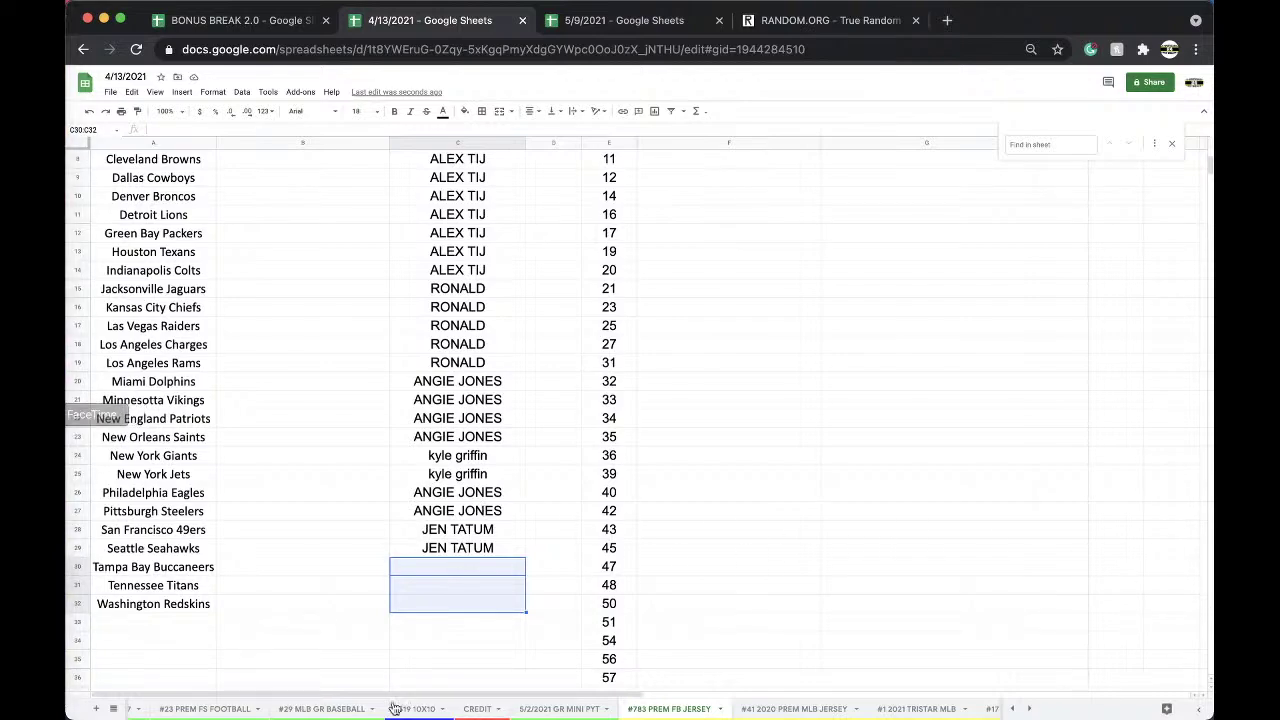
# Copy the rows 26–27 buyer into the empty Tampa Bay, Tennessee and Washington cells (rows 30–32).
pyautogui.click(423, 580)
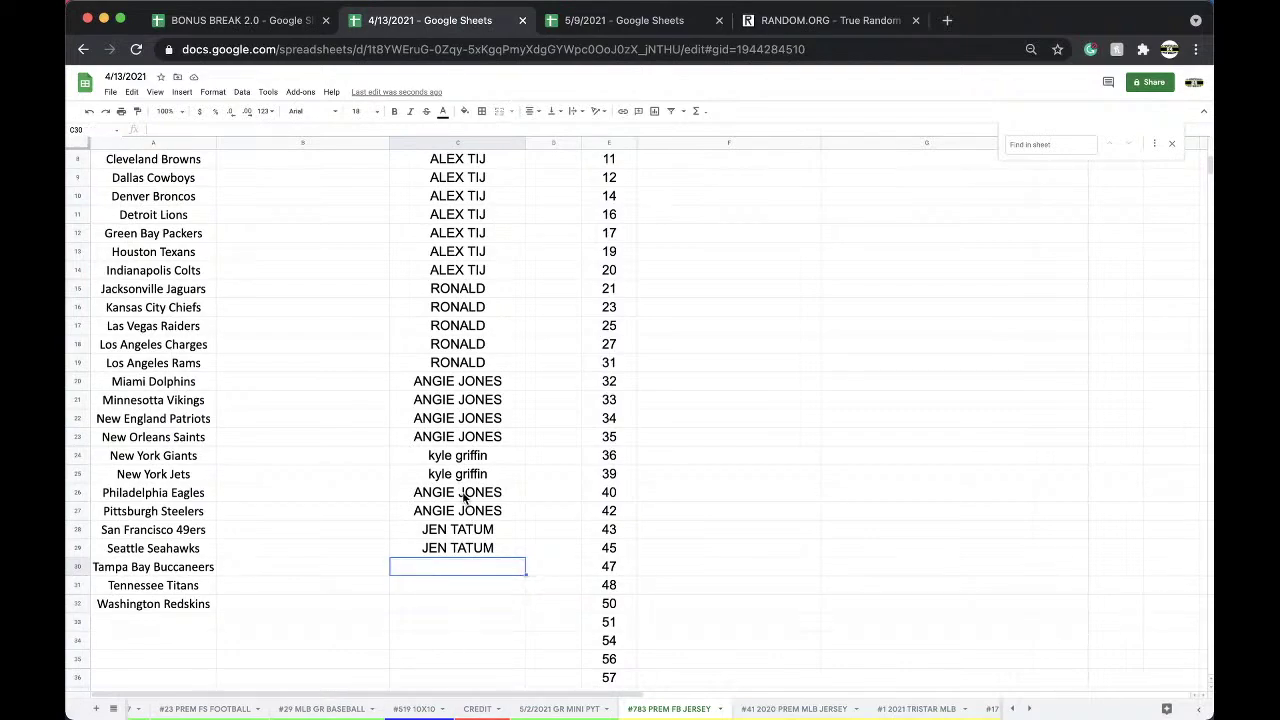
pyautogui.moveTo(466, 492); pyautogui.dragTo(466, 511)
pyautogui.hotkey('ctrl', 'c')
pyautogui.click(443, 564)
pyautogui.hotkey('ctrl', 'v')
pyautogui.click(440, 586)
pyautogui.hotkey('ctrl', 'c')
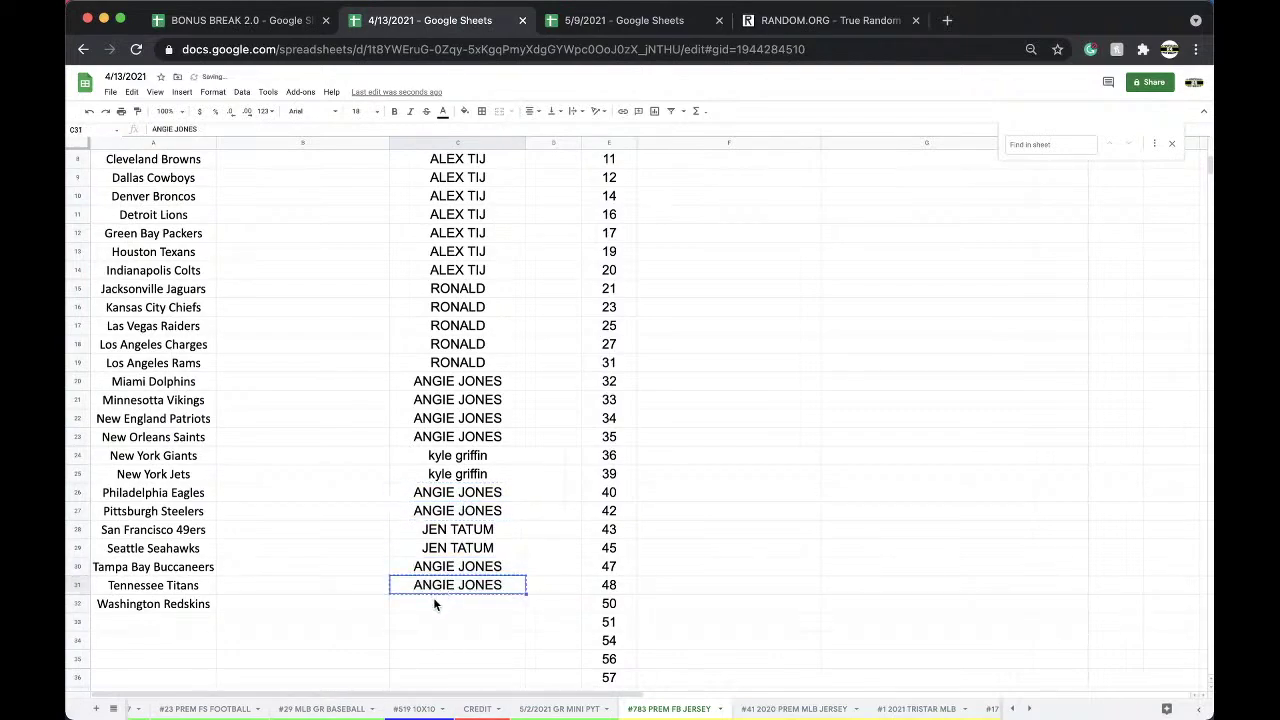
pyautogui.click(433, 600)
pyautogui.hotkey('ctrl', 'v')
# Open the CREDIT sheet and find that buyer's surname with a search.
pyautogui.rightClick(665, 708)
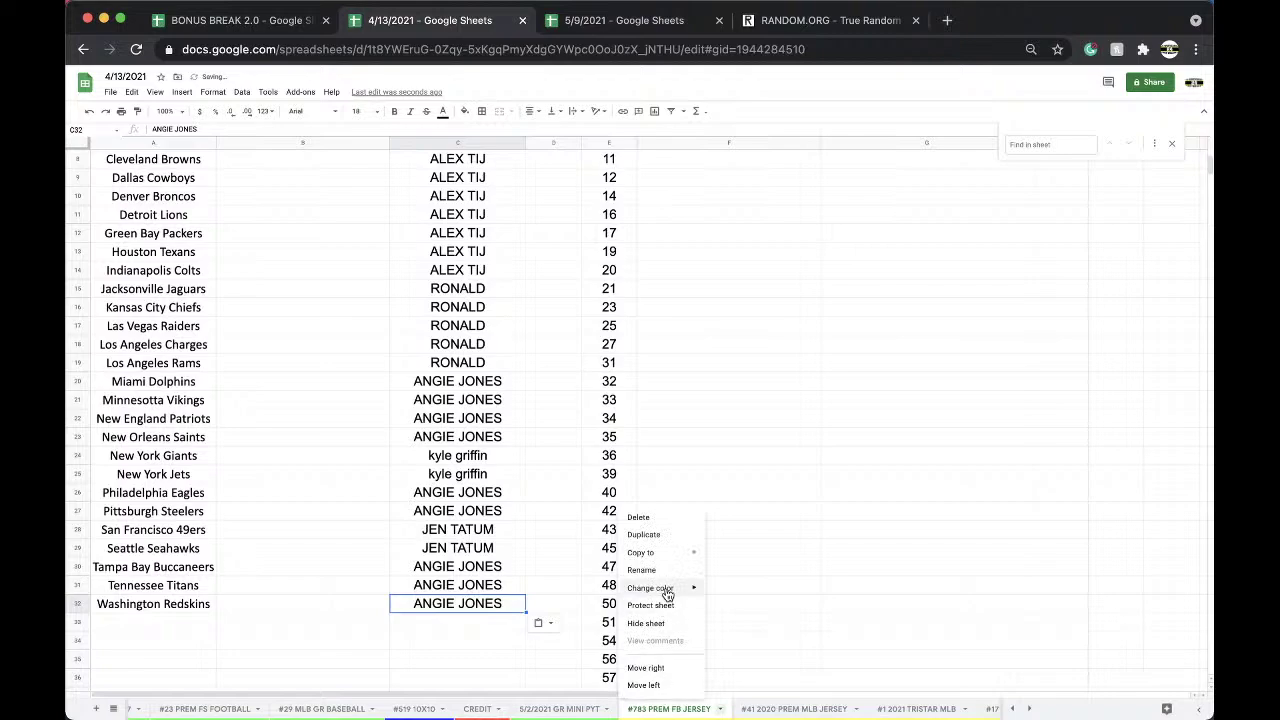
pyautogui.moveTo(668, 588)
pyautogui.click(478, 708)
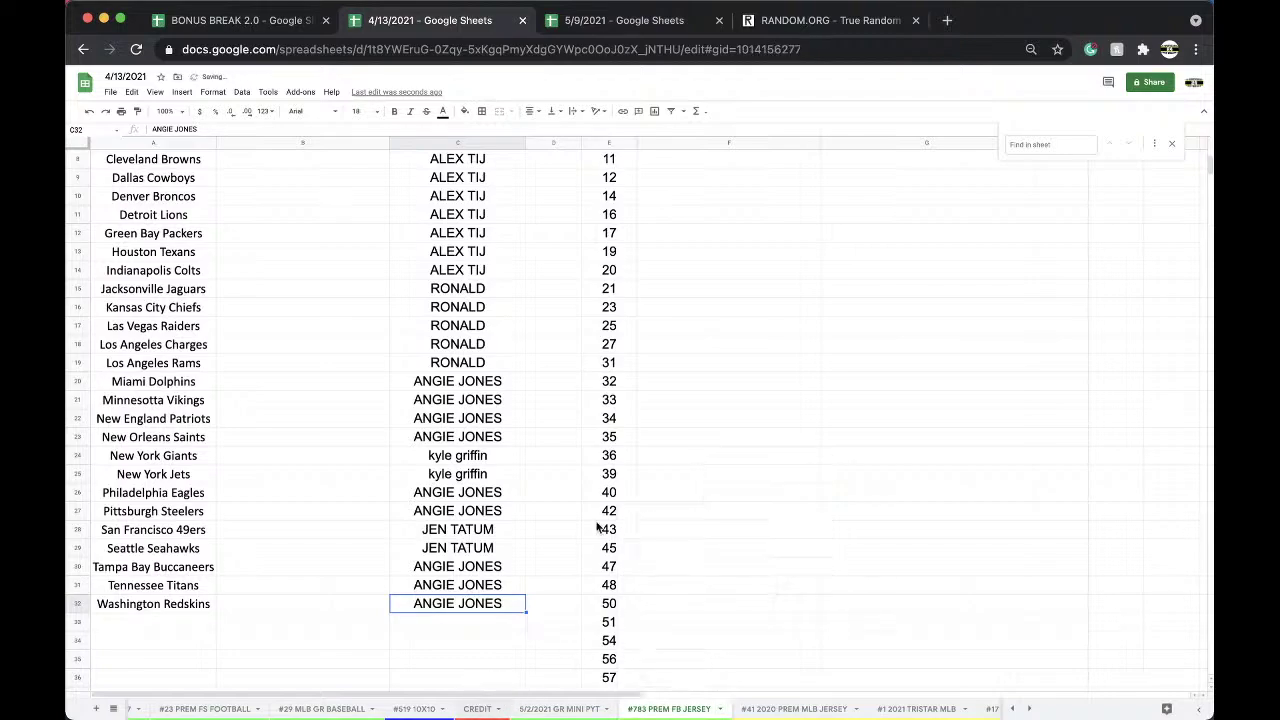
pyautogui.write('AGN')
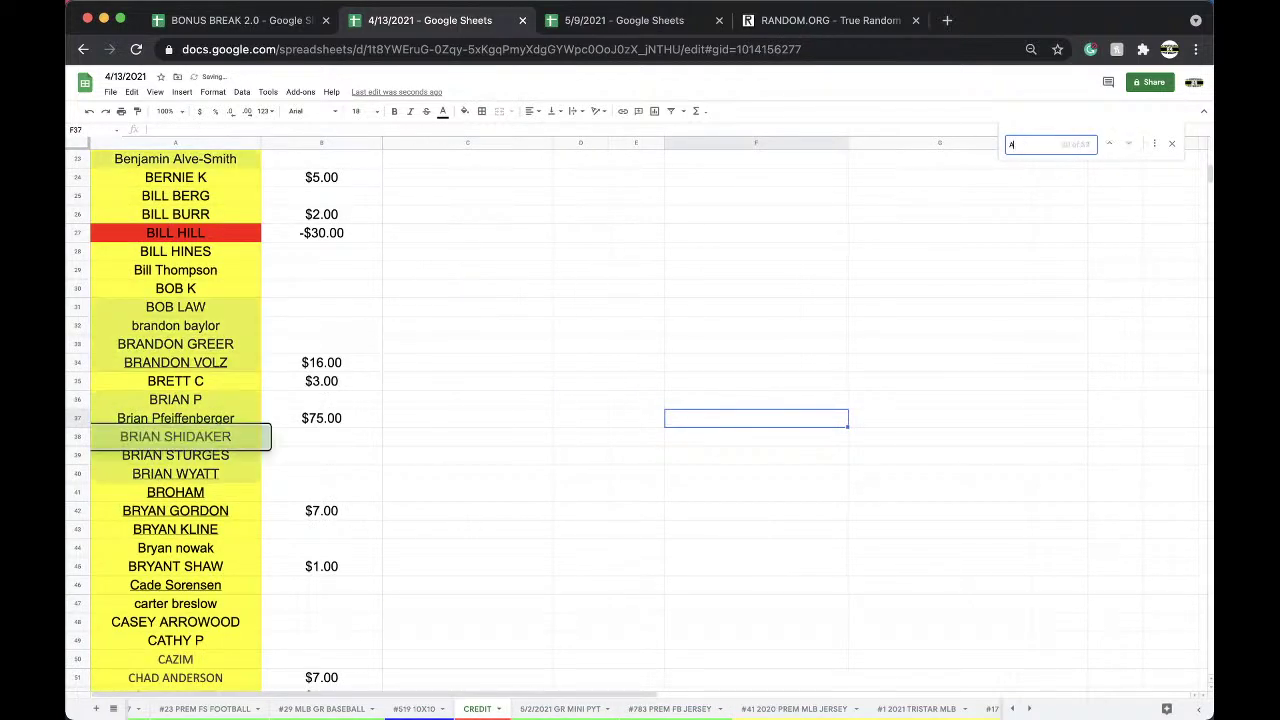
pyautogui.press('BackSpace')
pyautogui.press('BackSpace')
pyautogui.write('NG')
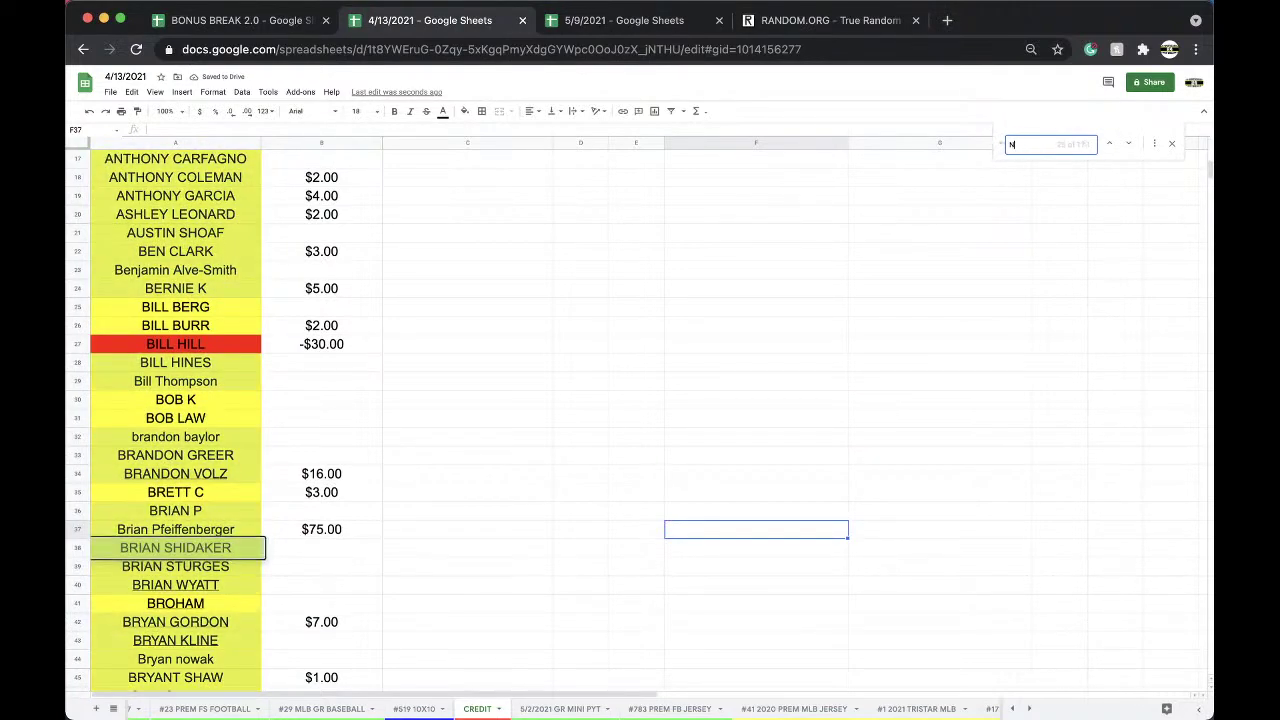
pyautogui.write('JOE')
pyautogui.click(311, 266)
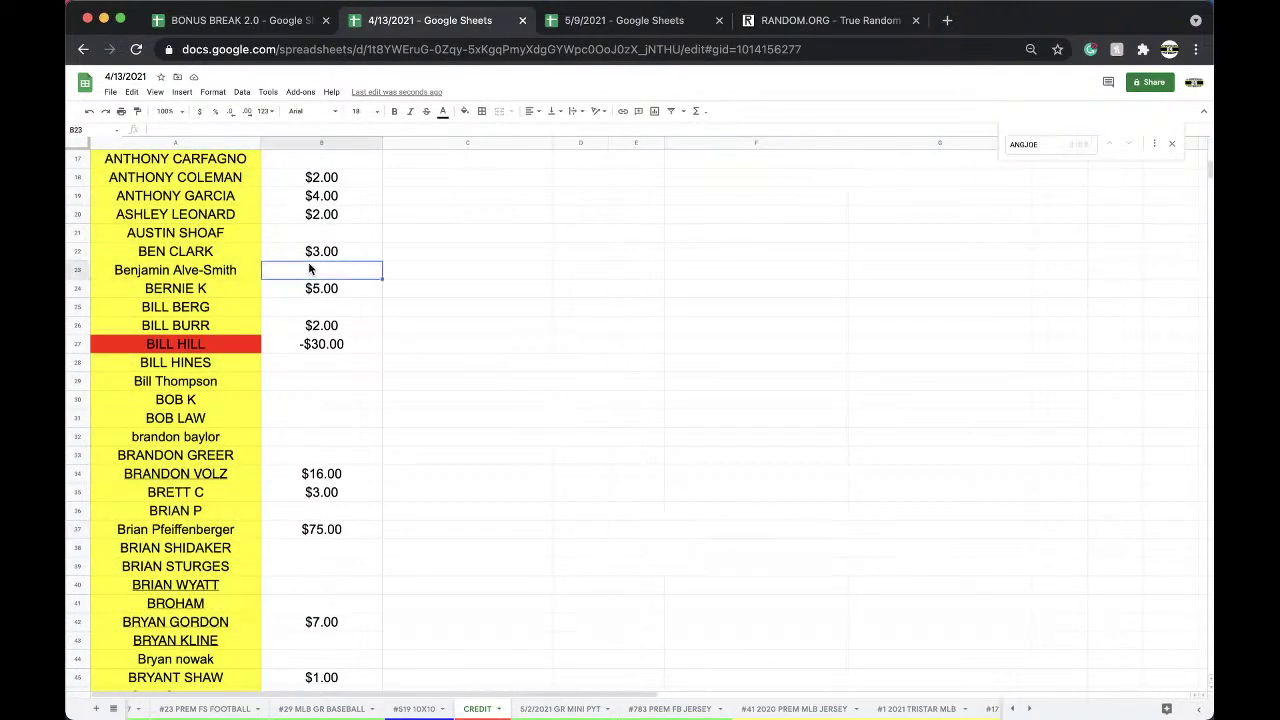
pyautogui.scroll(2, 311, 268)
pyautogui.click(431, 274)
pyautogui.hotkey('ctrl', 'f')
pyautogui.write('J')
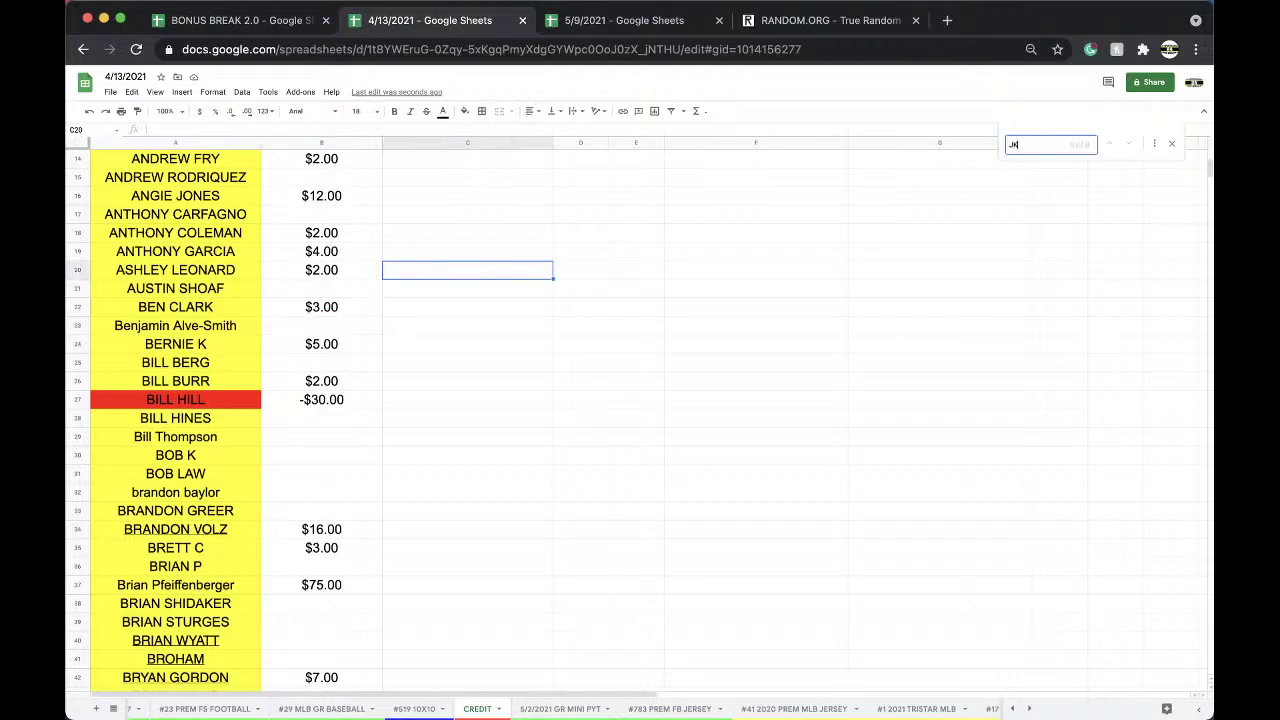
pyautogui.write('ONES')
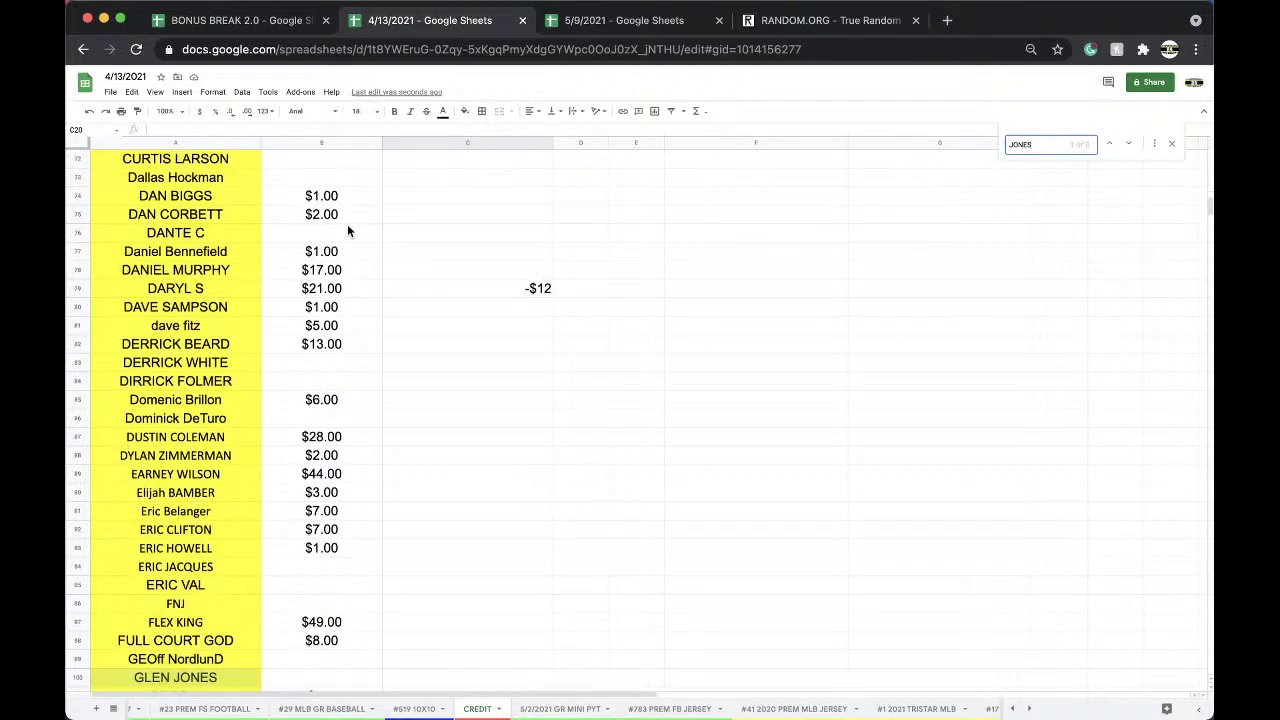
pyautogui.press('Return')
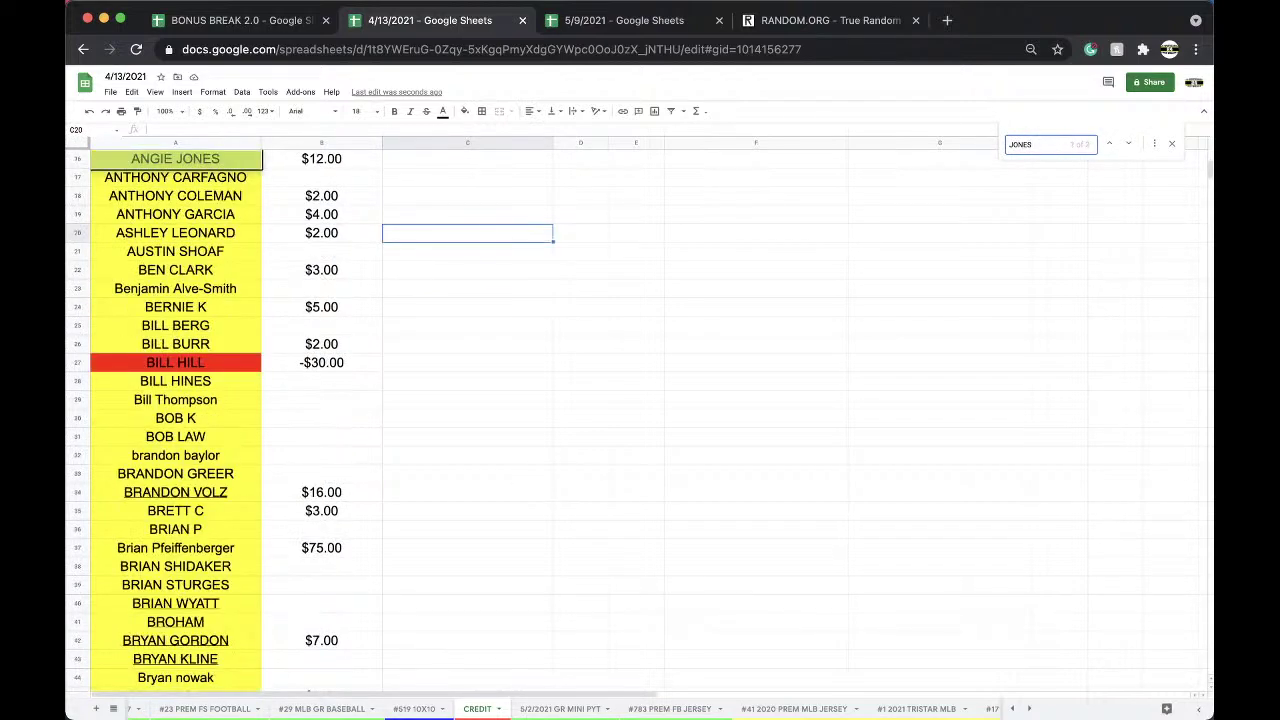
# Change the buyer's credit in B16 from $12.00 to $16.
pyautogui.click(321, 158)
pyautogui.write('$16')
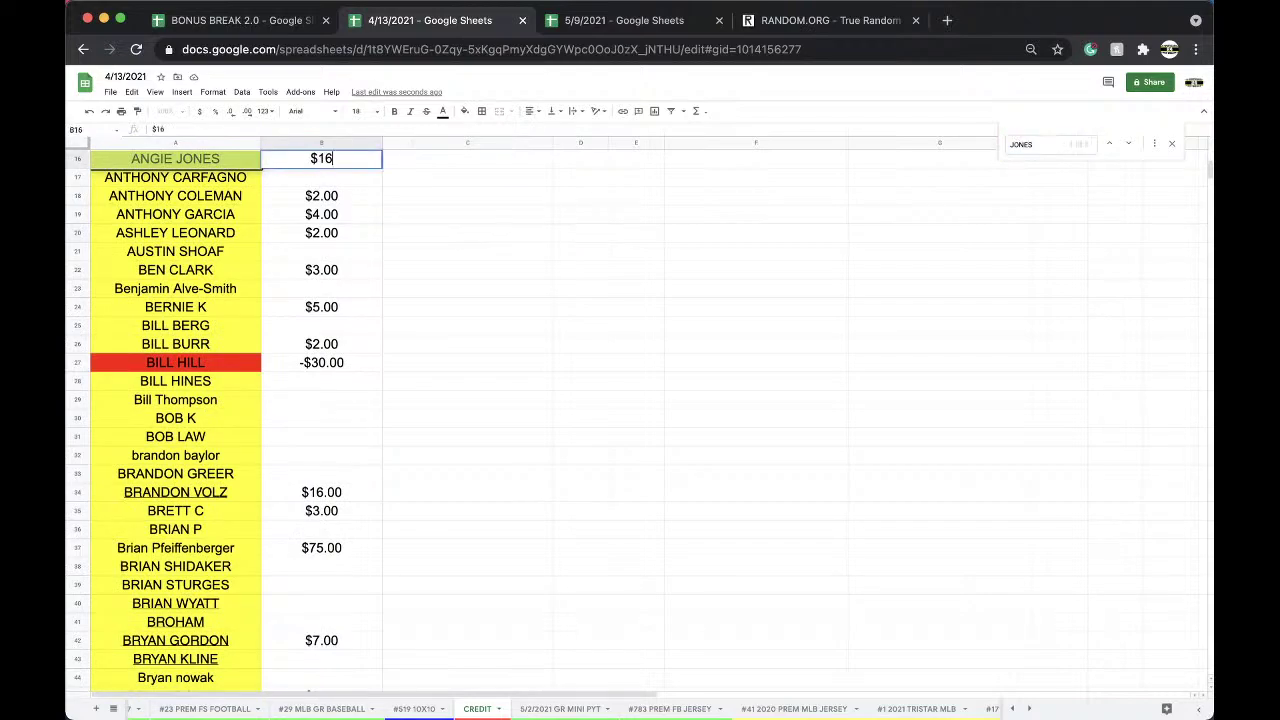
pyautogui.click(480, 251)
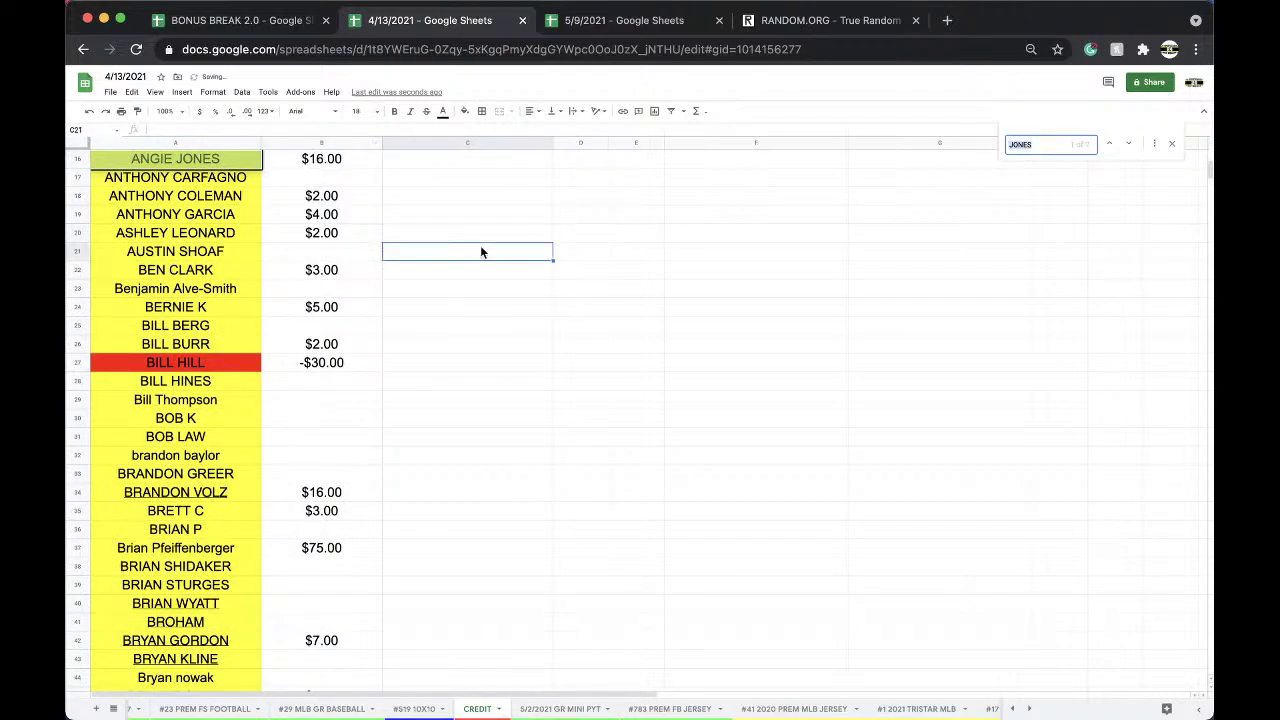
pyautogui.click(616, 22)
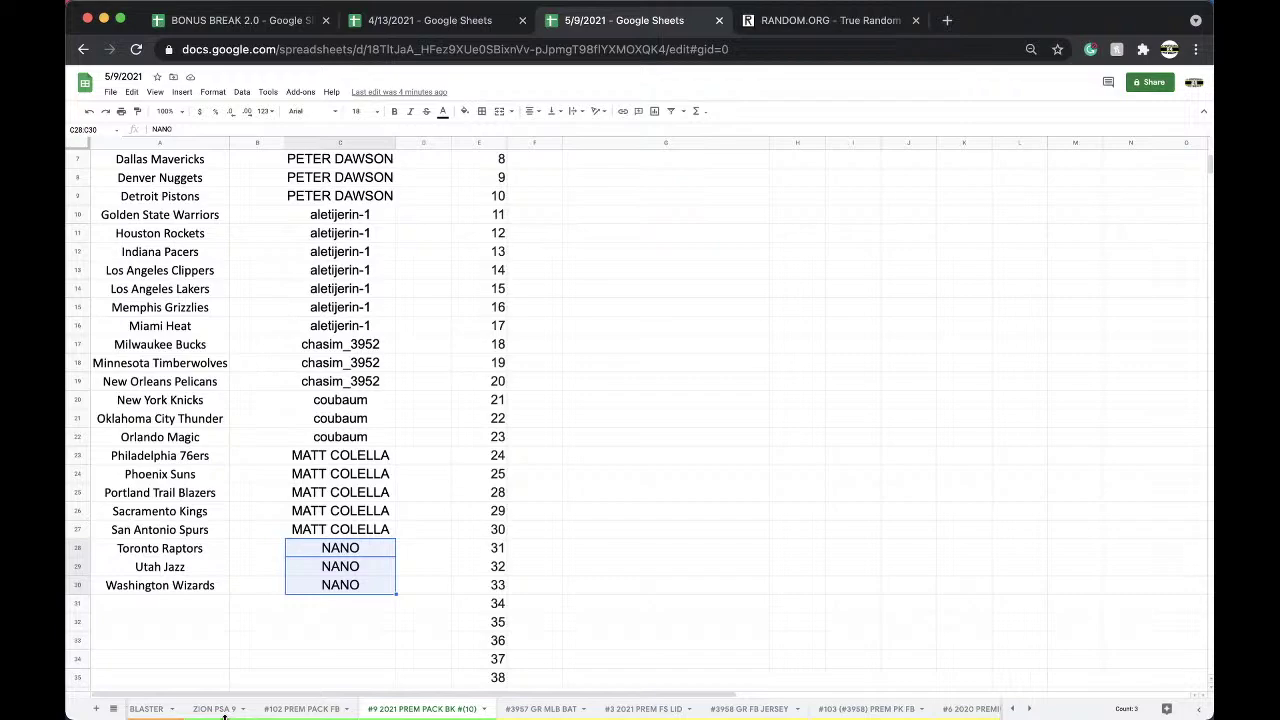
# Widen column A of the ZION PSA 9 sheet to fit the names, then bring up RANDOM.ORG.
pyautogui.click(215, 709)
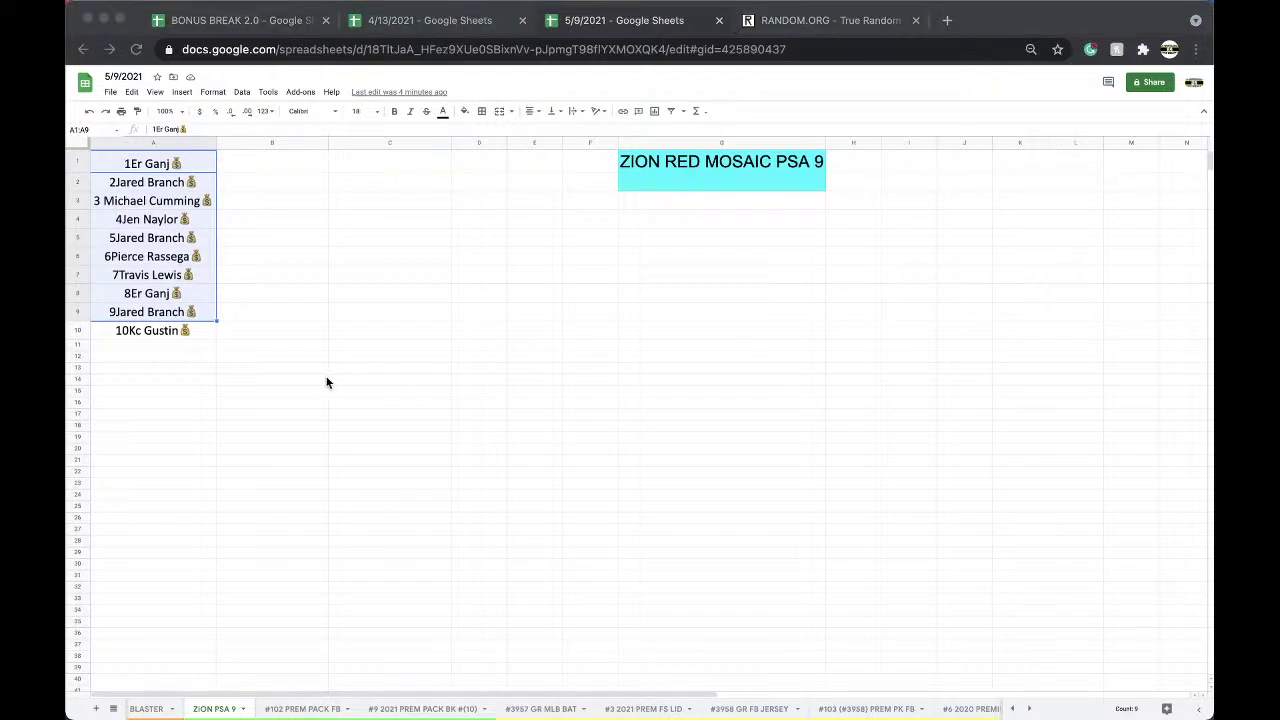
pyautogui.moveTo(217, 143); pyautogui.dragTo(183, 331)
pyautogui.click(685, 165)
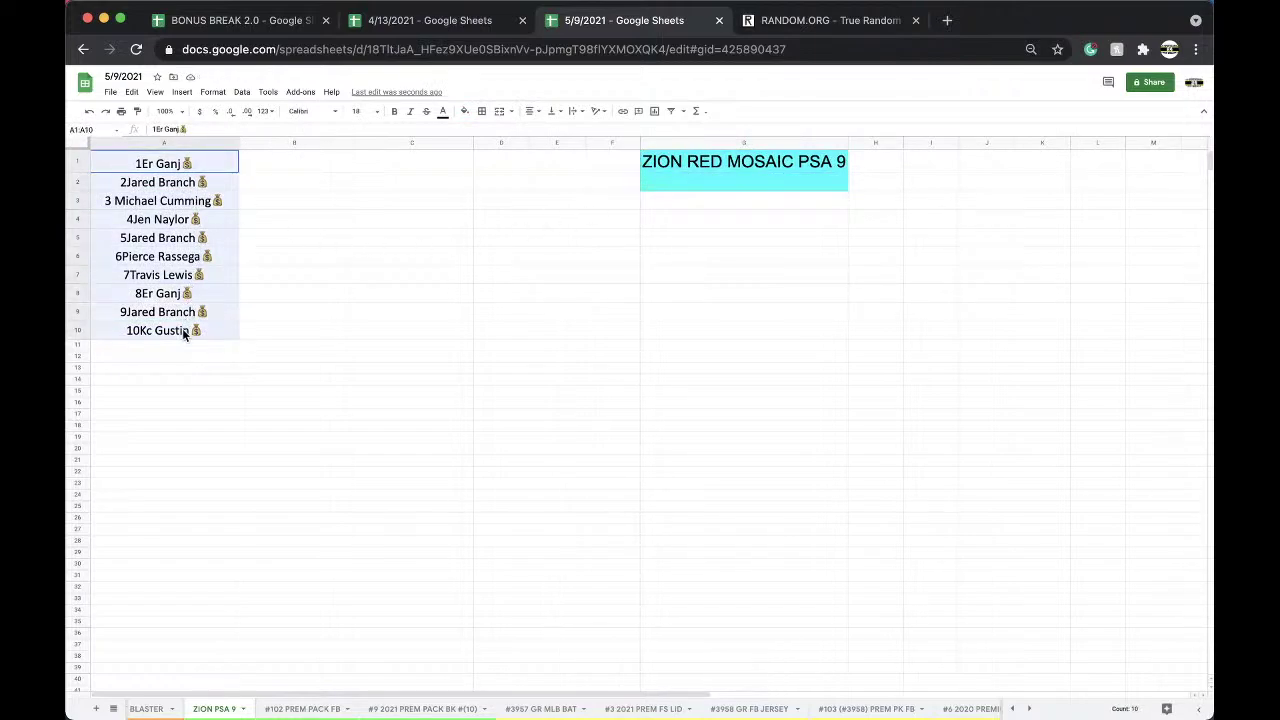
pyautogui.click(320, 291)
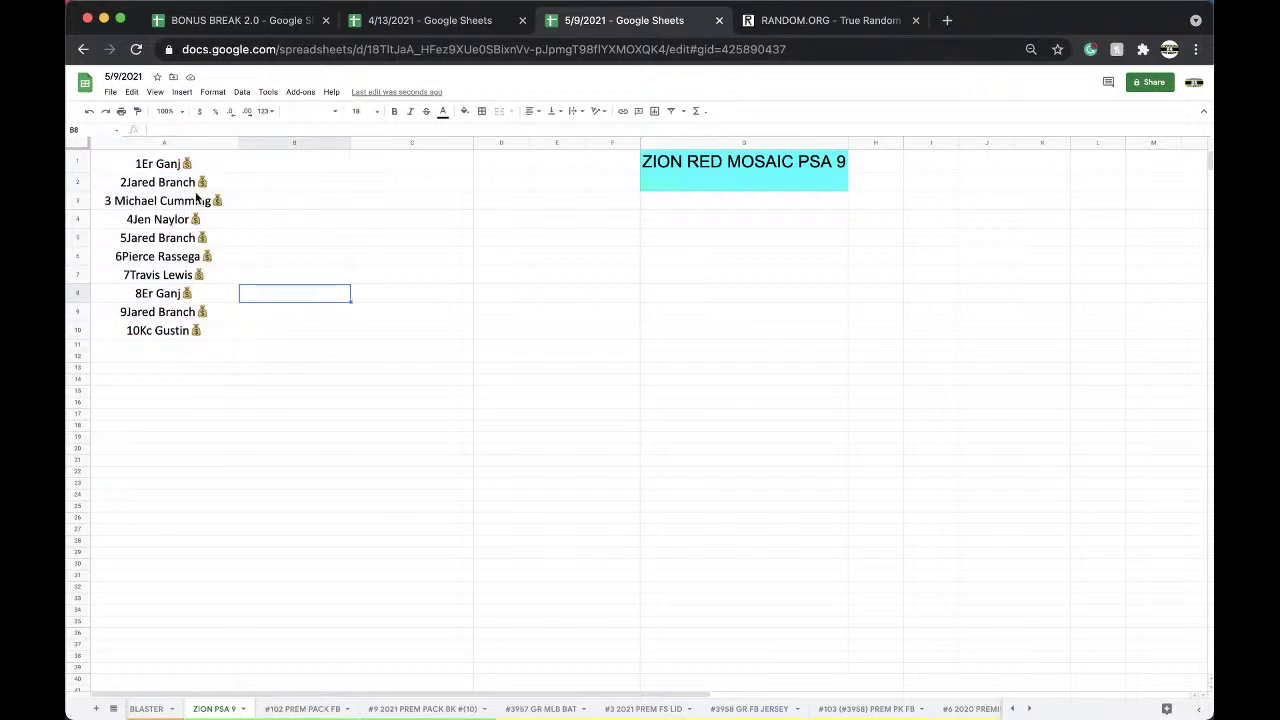
pyautogui.click(780, 20)
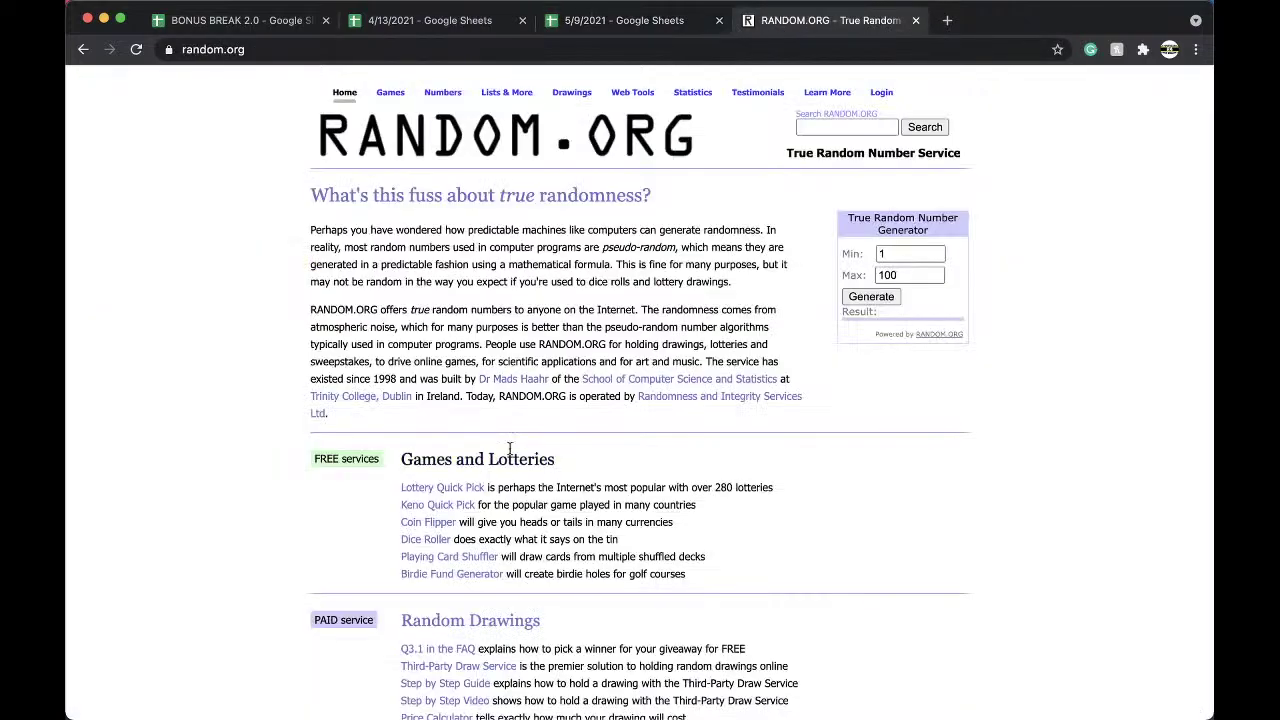
# Roll two dice five times in RANDOM.ORG's Dice Roller, ending on 6 and 2, then close it.
pyautogui.scroll(-2, 425, 462)
pyautogui.keyDown('super'); pyautogui.click(425, 467); pyautogui.keyUp('super')
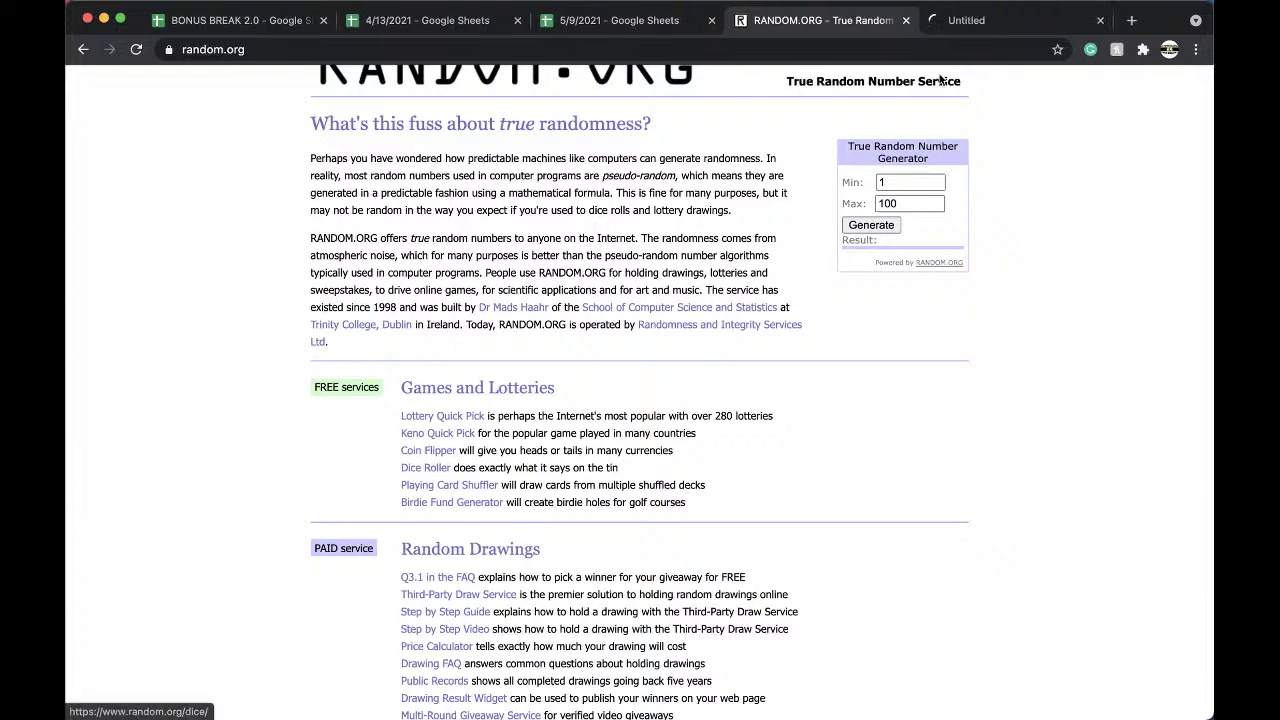
pyautogui.click(985, 20)
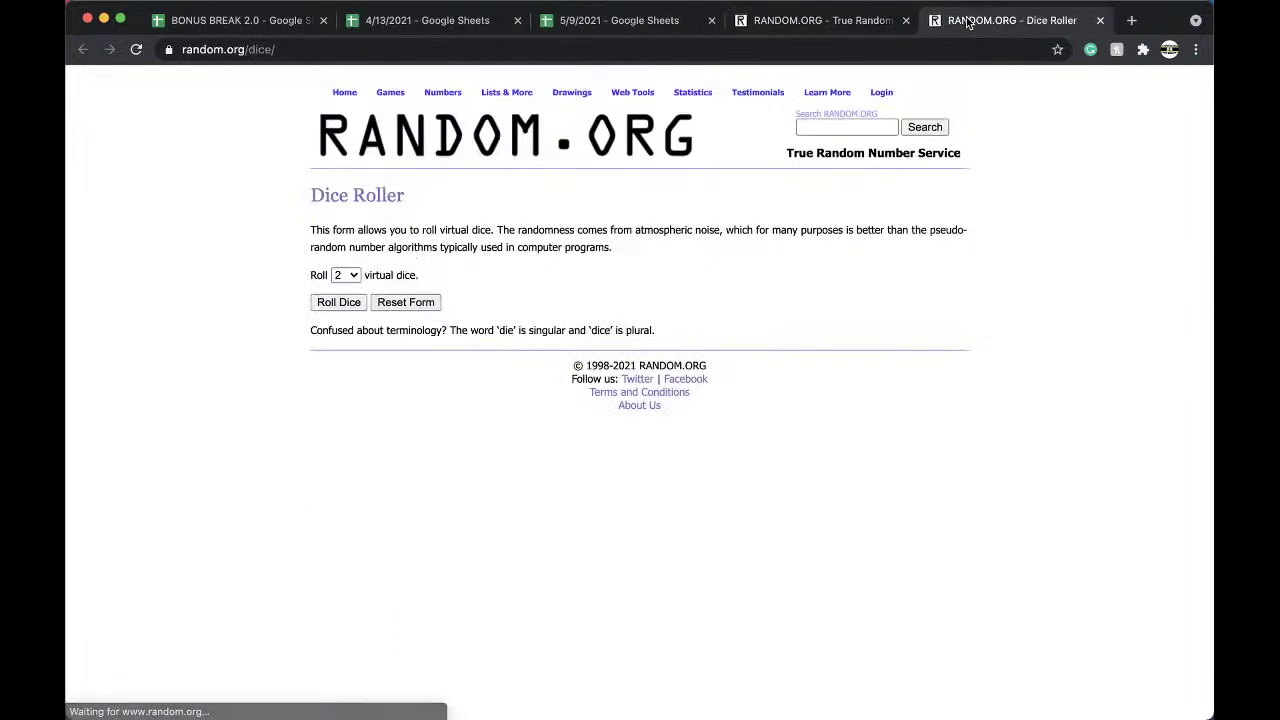
pyautogui.click(342, 302)
pyautogui.click(343, 342)
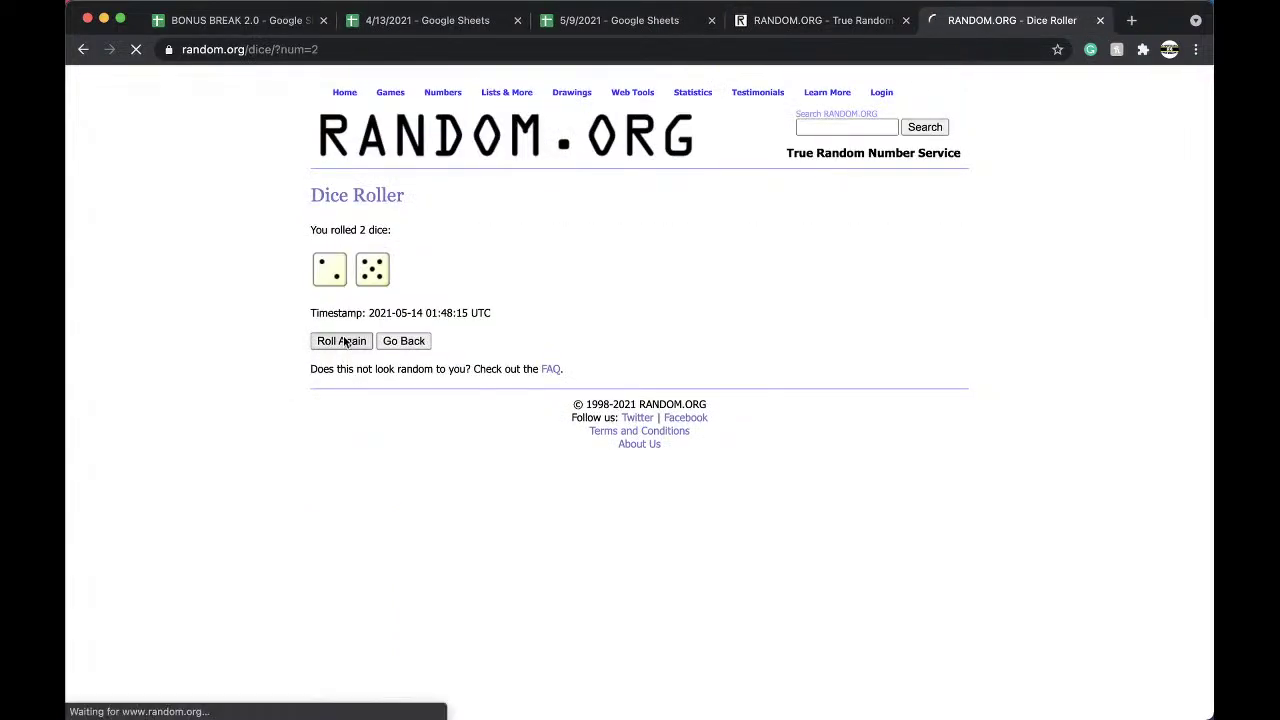
pyautogui.click(343, 345)
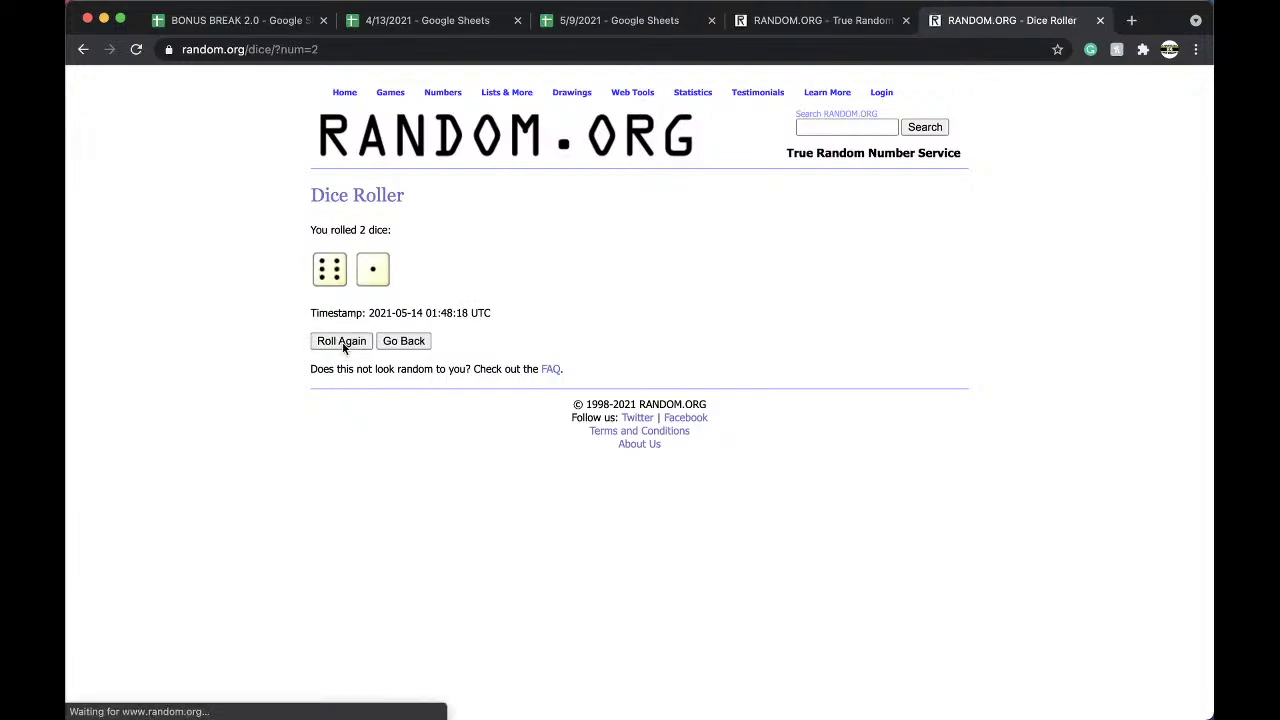
pyautogui.click(343, 345)
pyautogui.click(343, 345)
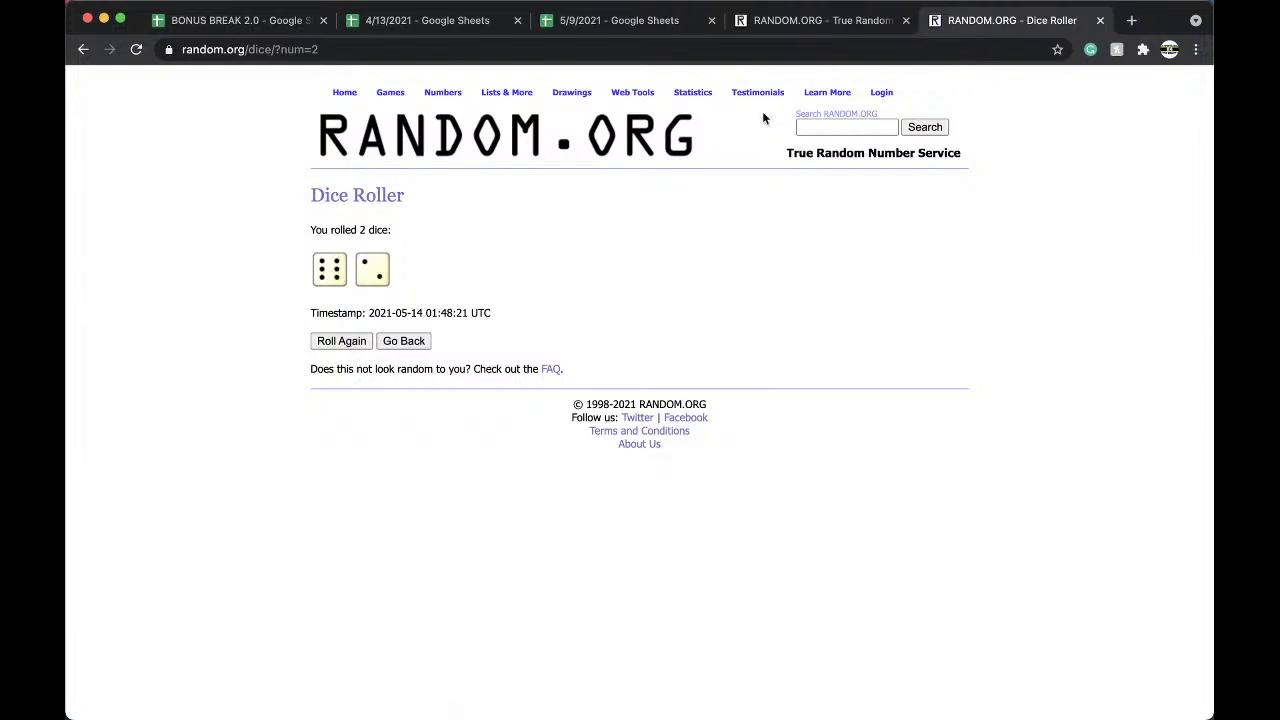
pyautogui.click(1101, 21)
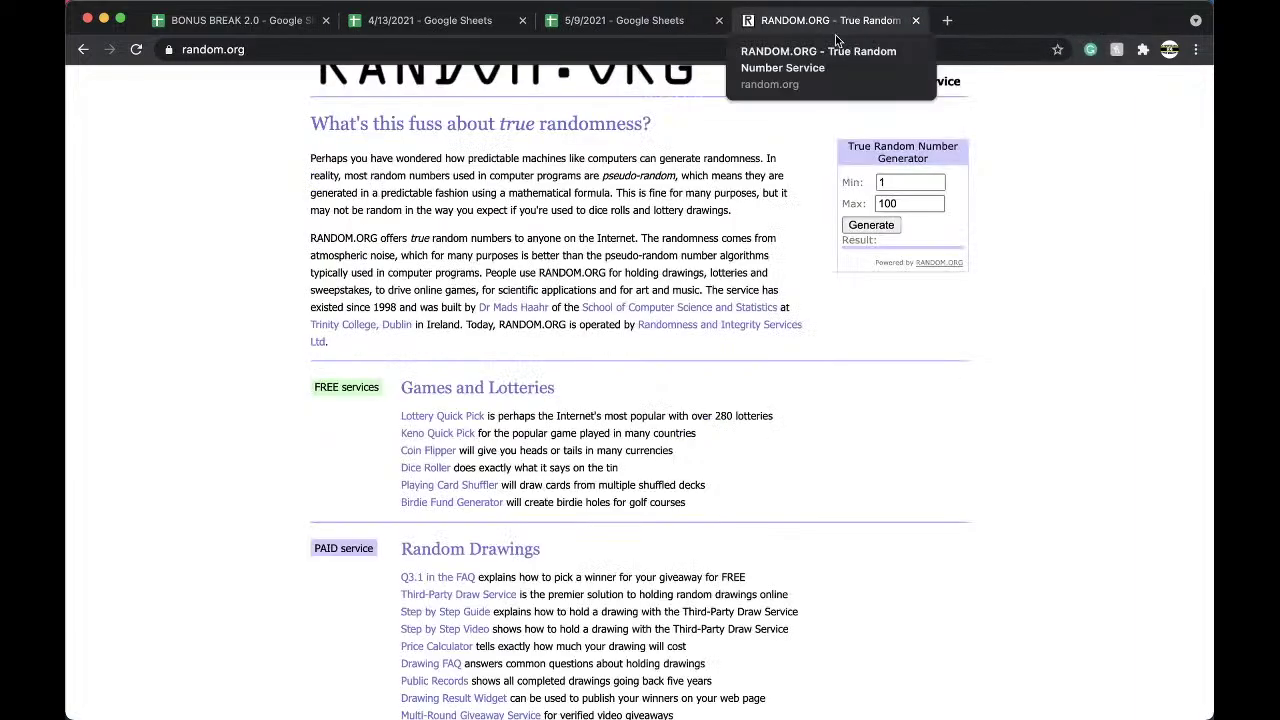
pyautogui.click(620, 20)
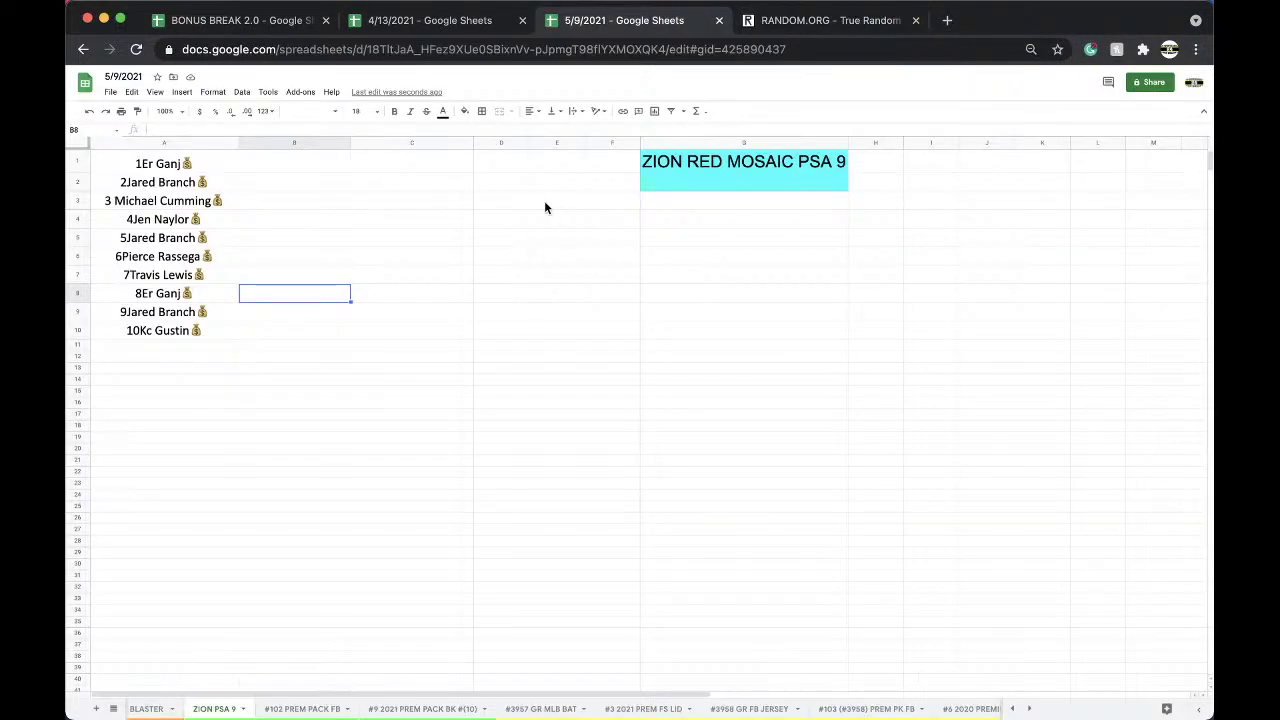
# Enter 8X in D1 with font size 18 and a green fill.
pyautogui.click(485, 160)
pyautogui.write('8X')
pyautogui.press('Return')
pyautogui.click(500, 166)
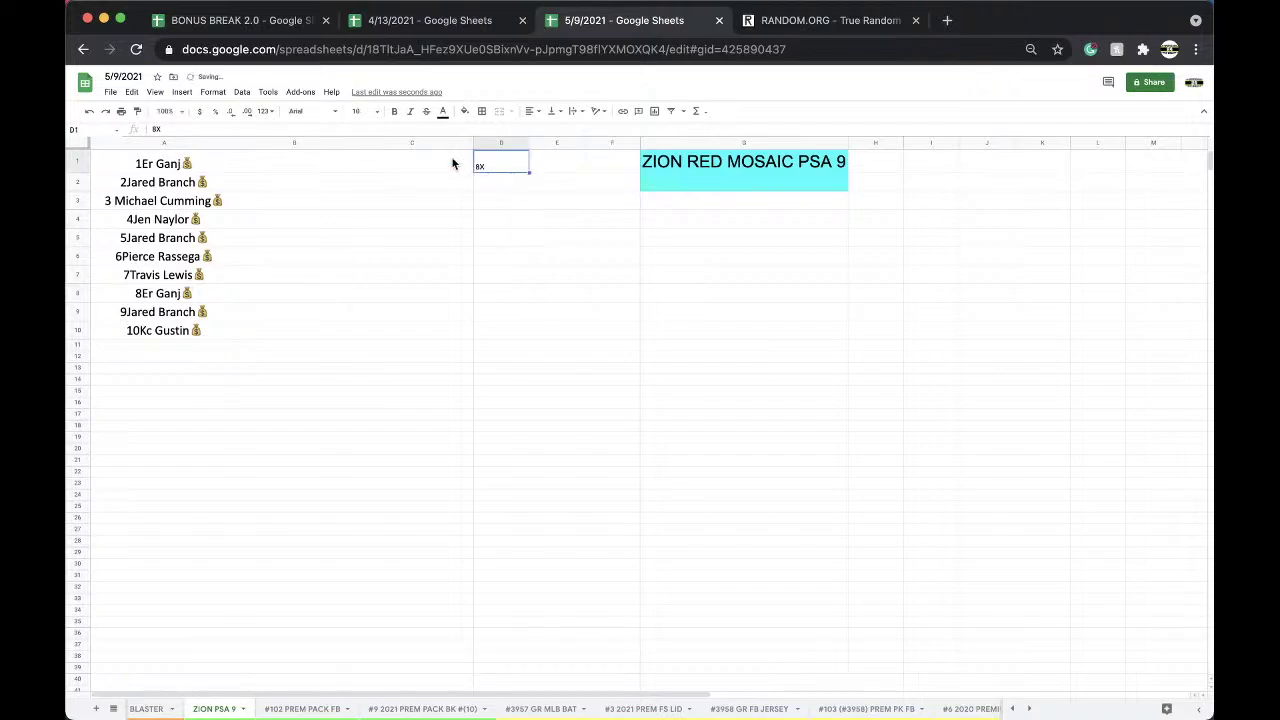
pyautogui.click(357, 111)
pyautogui.click(362, 248)
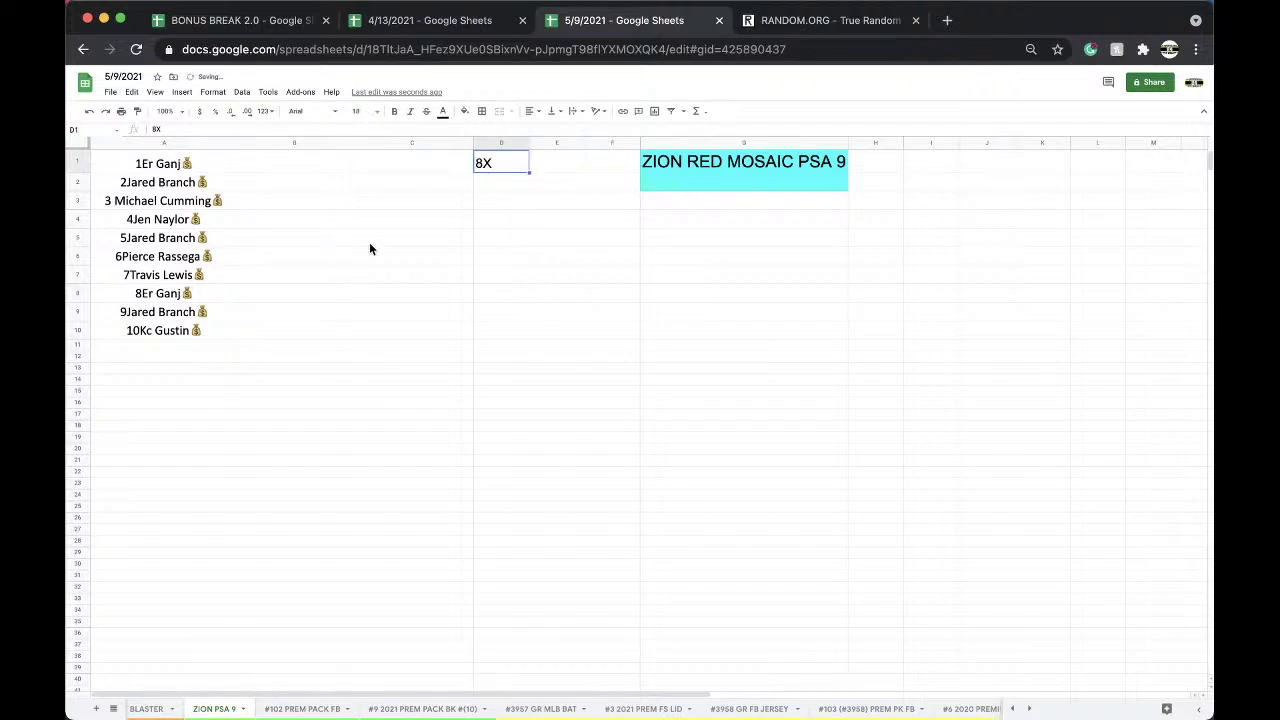
pyautogui.click(466, 111)
pyautogui.click(514, 161)
pyautogui.click(468, 221)
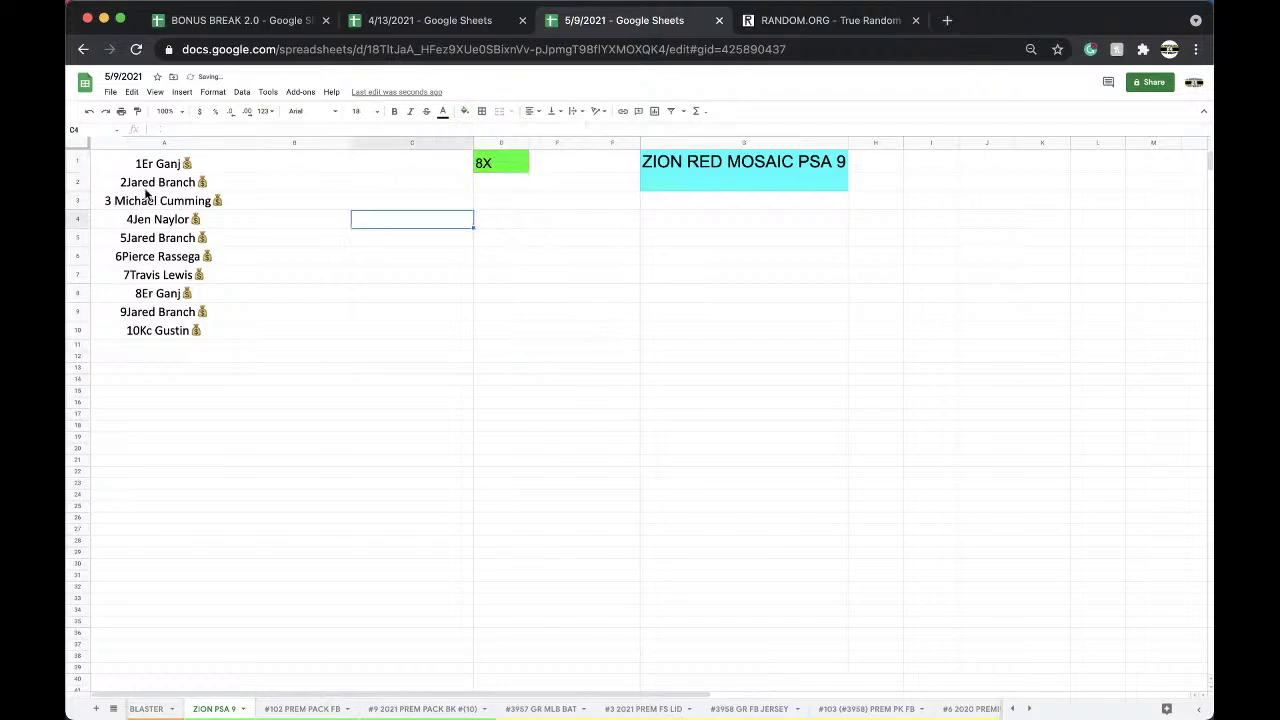
# Select the ten names in A1:A10 and return to the RANDOM.ORG homepage.
pyautogui.moveTo(140, 163); pyautogui.dragTo(134, 331)
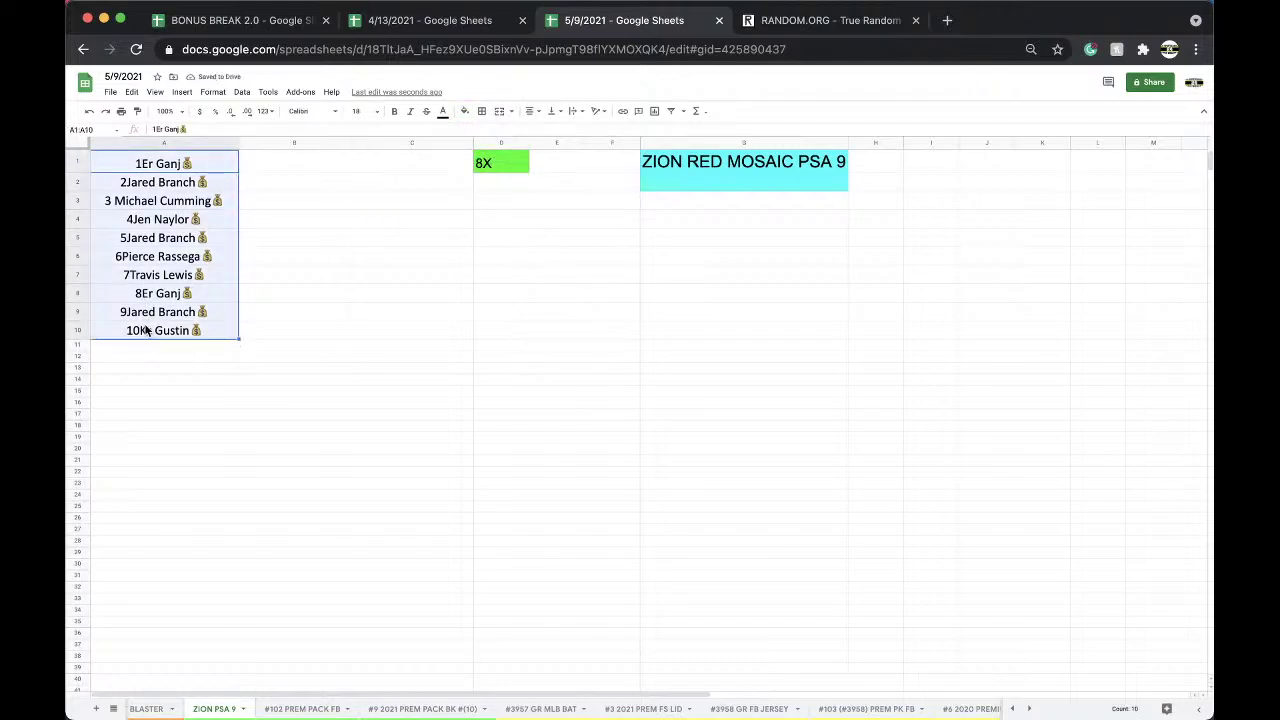
pyautogui.click(833, 22)
pyautogui.scroll(-5, 545, 236)
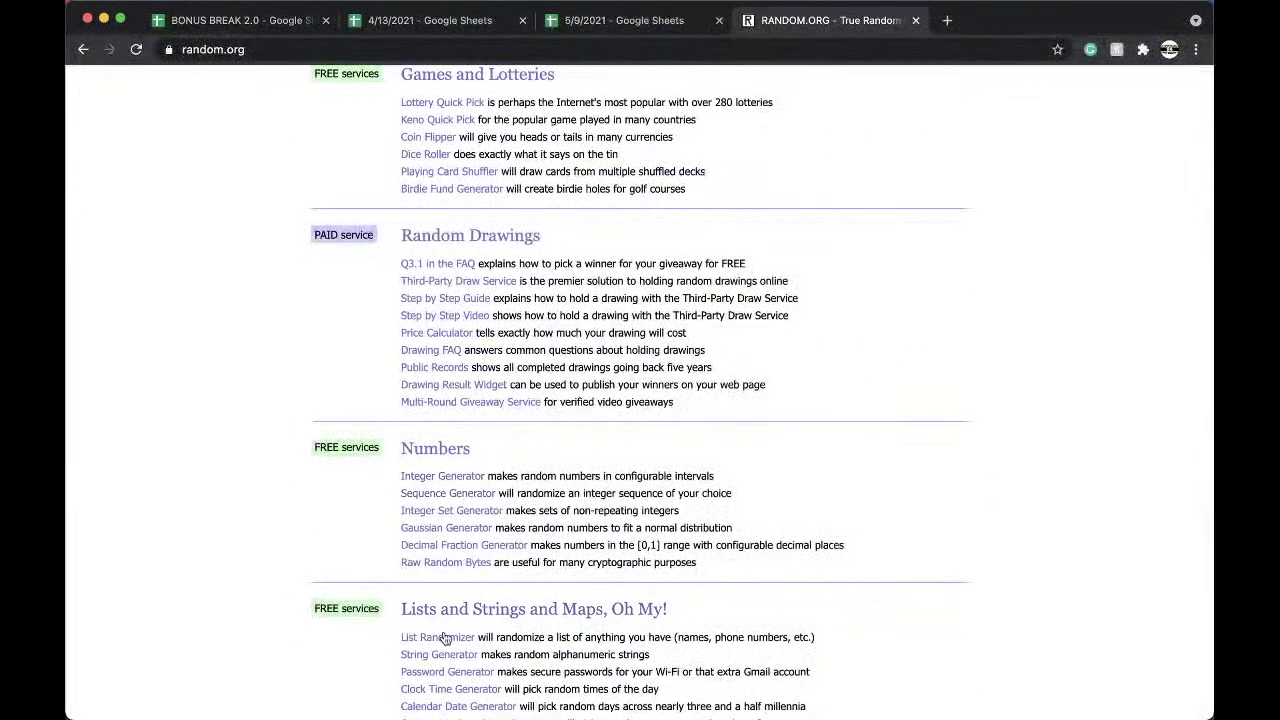
# Paste the ten names into RANDOM.ORG's List Randomizer and randomize them.
pyautogui.click(445, 638)
pyautogui.click(434, 429)
pyautogui.press('super+v')
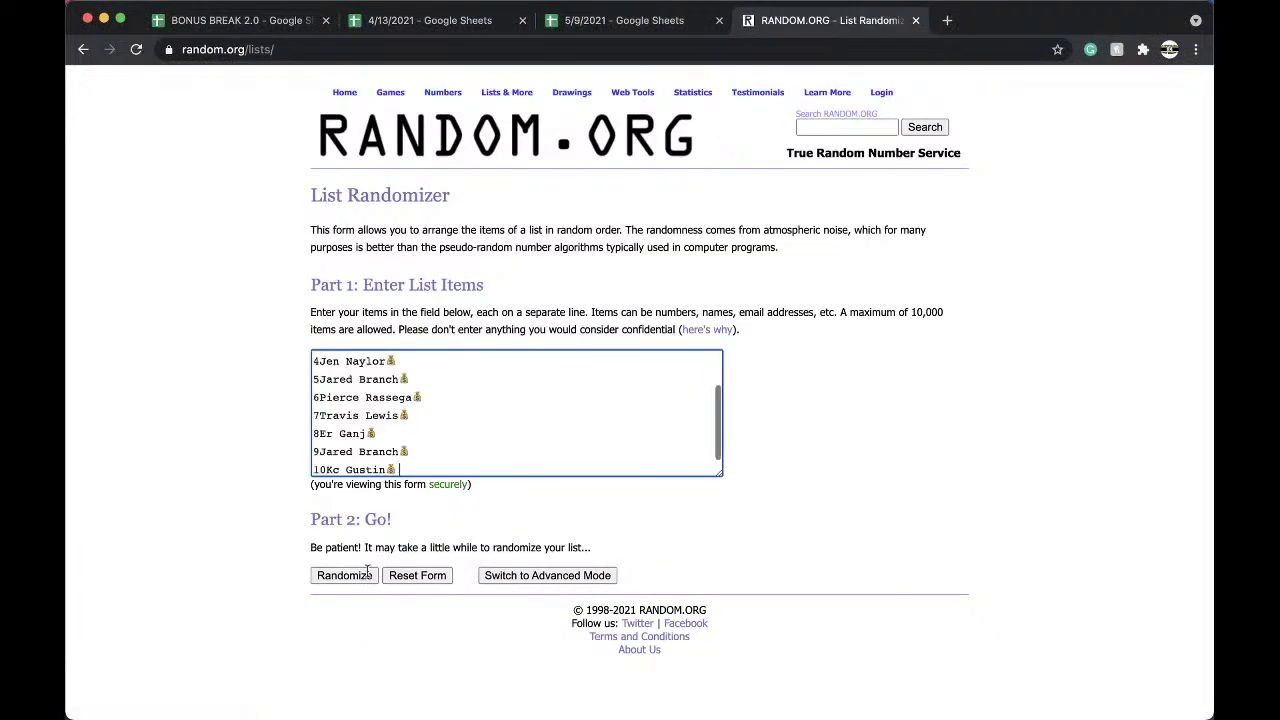
pyautogui.click(342, 576)
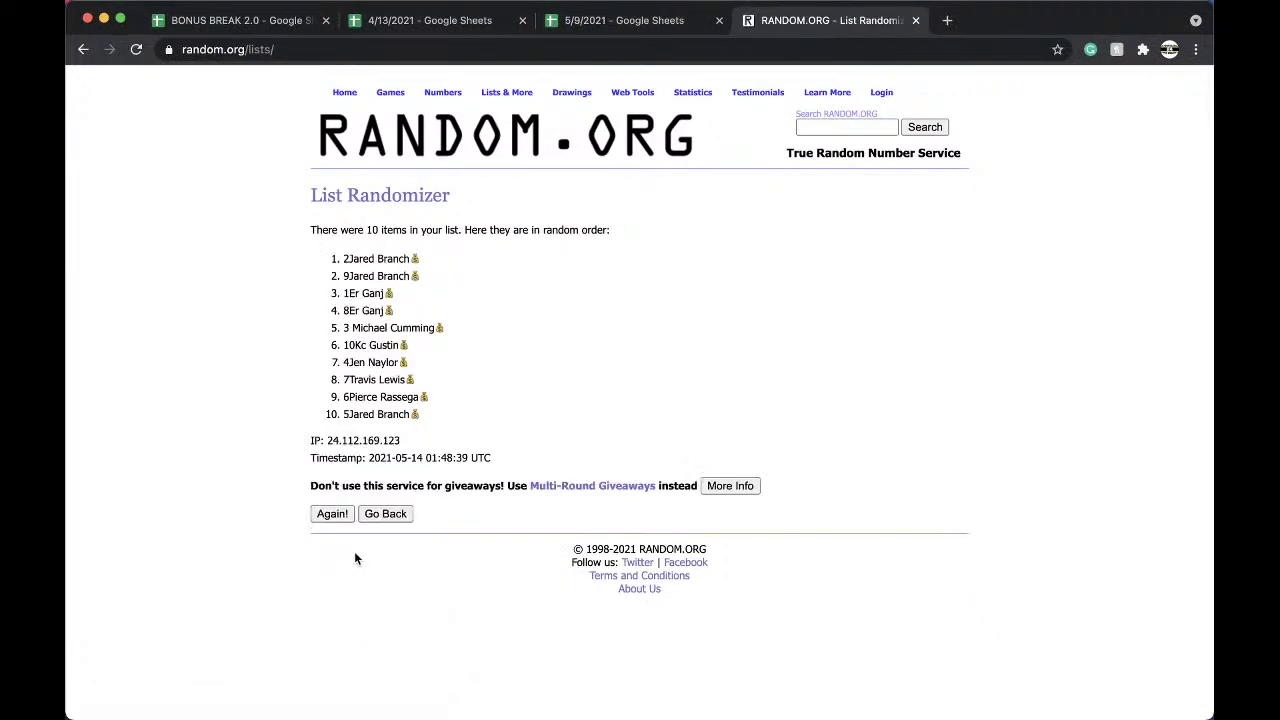
# Reshuffle the list until it reads randomized 8 times, then select the shuffled names.
pyautogui.click(332, 514)
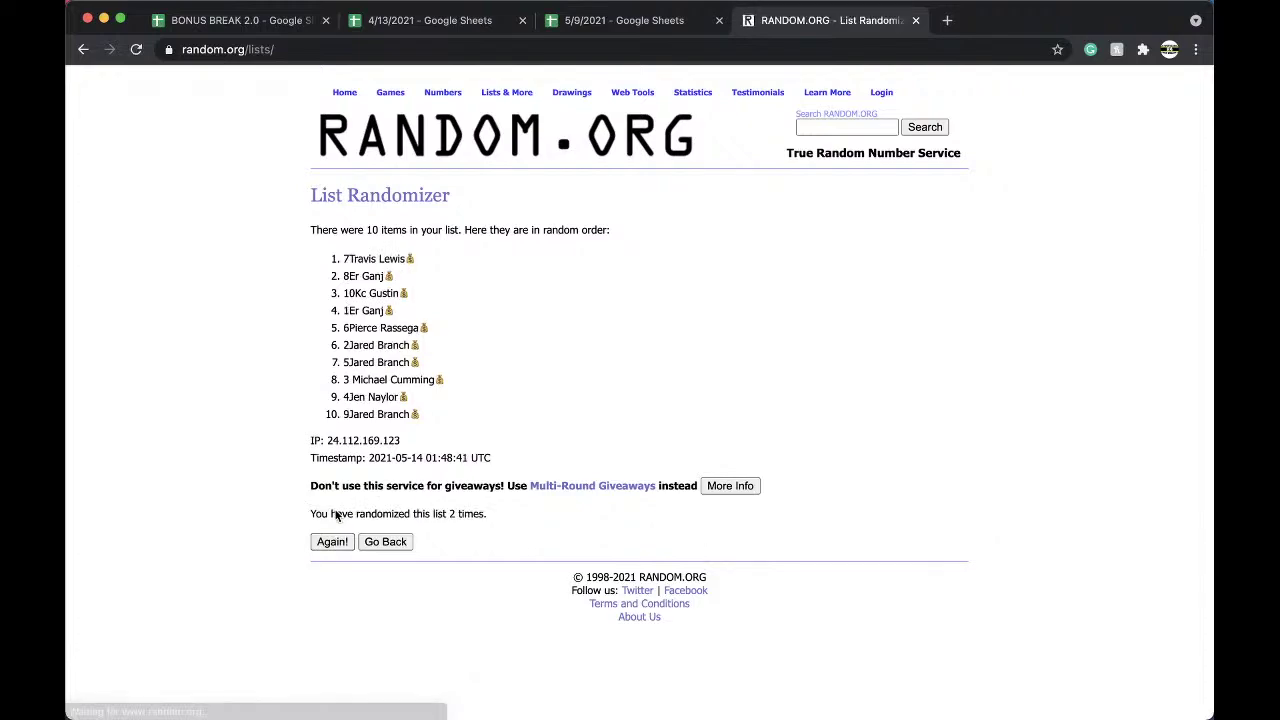
pyautogui.click(332, 541)
pyautogui.click(332, 541)
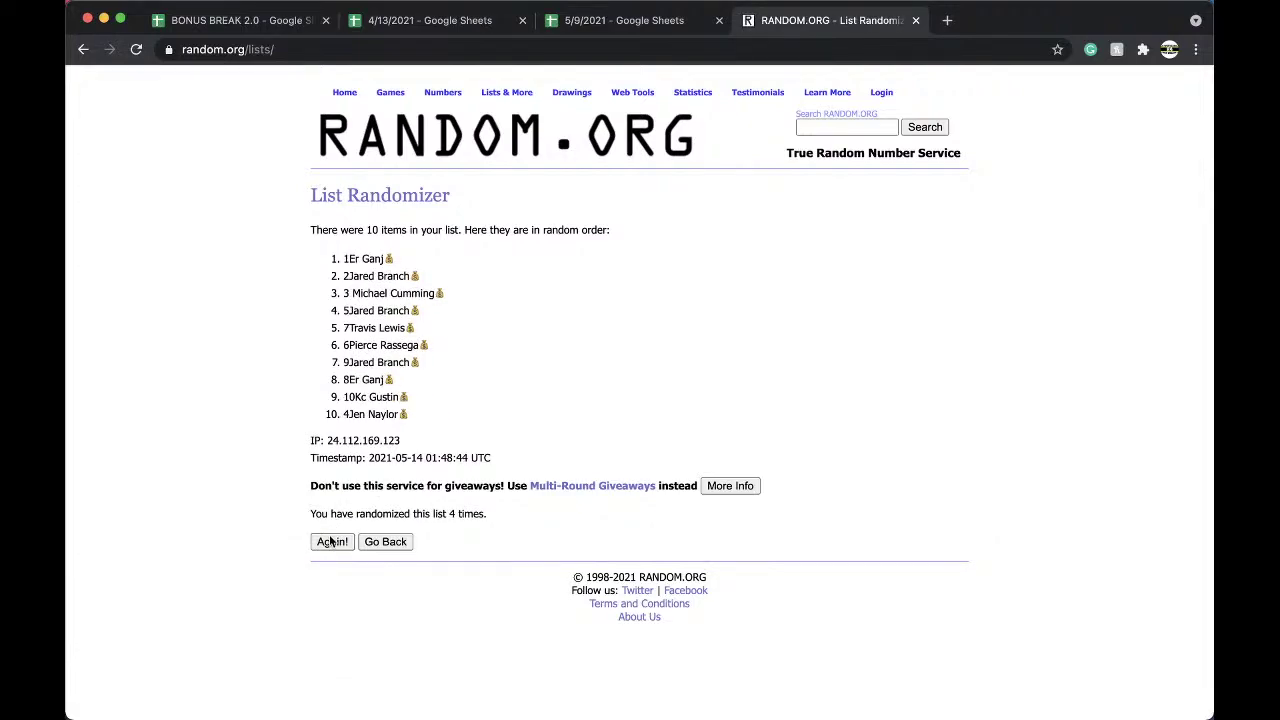
pyautogui.click(332, 541)
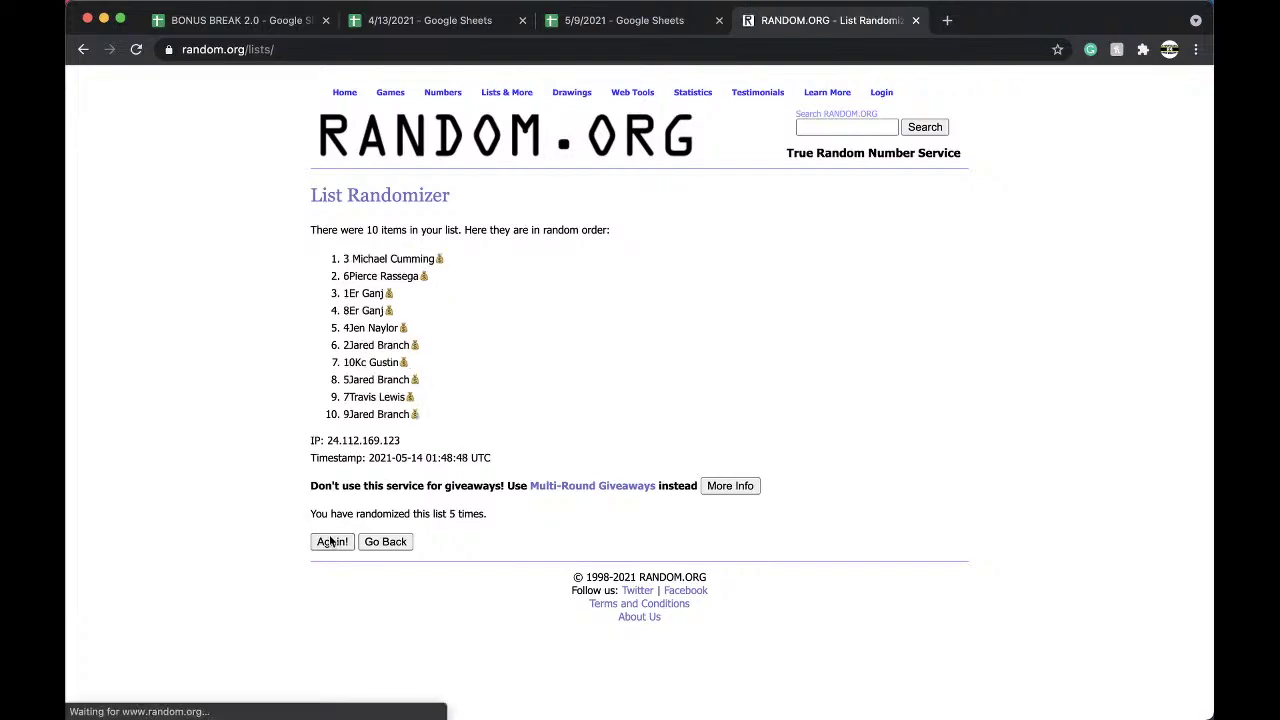
pyautogui.click(332, 541)
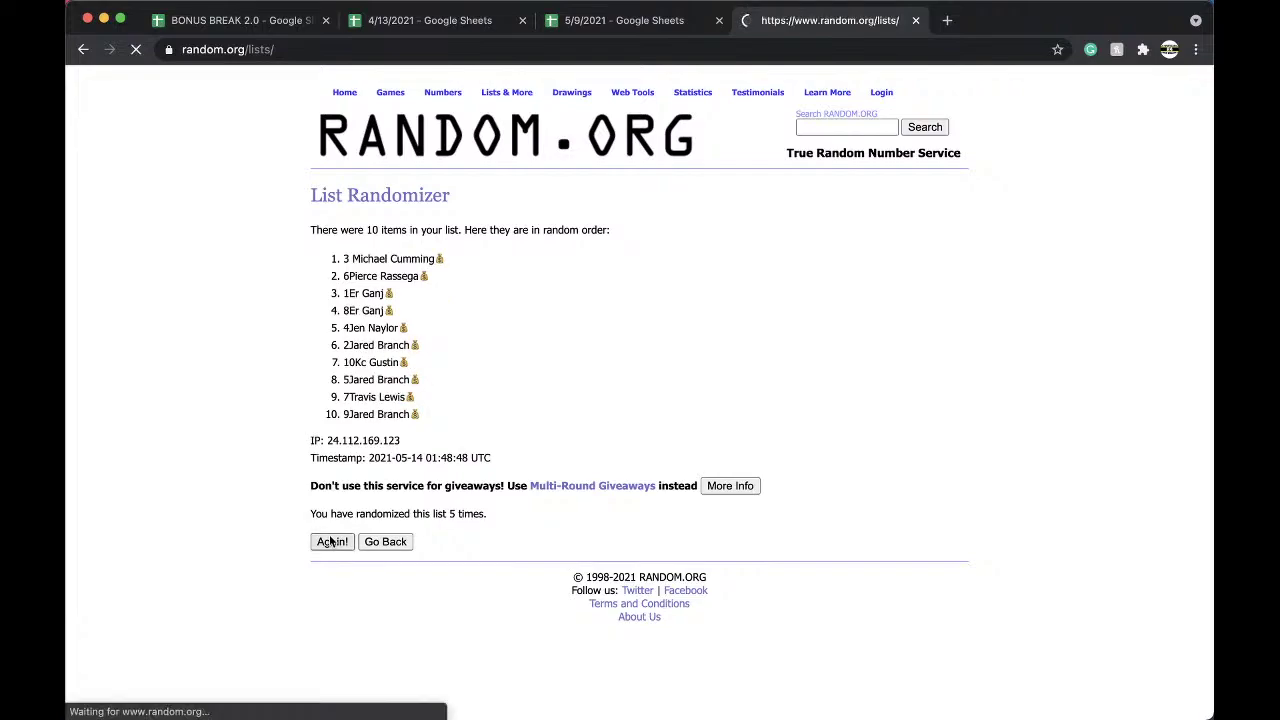
pyautogui.click(331, 541)
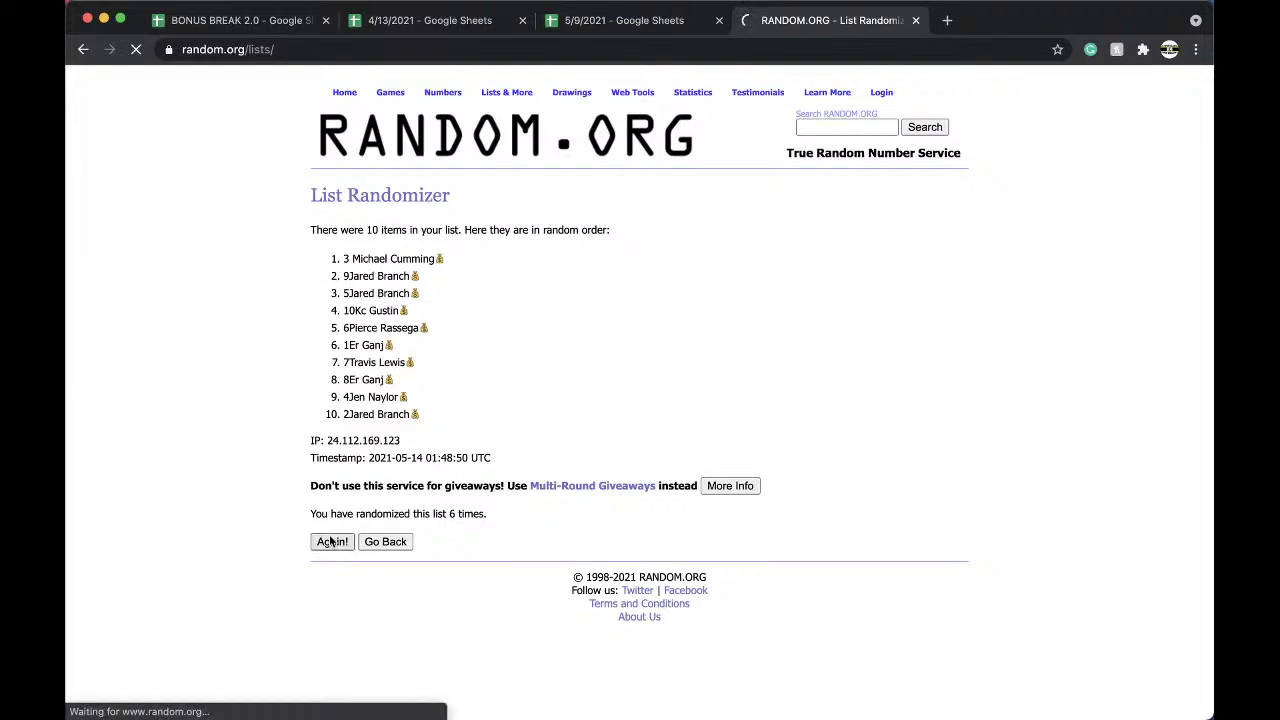
pyautogui.click(331, 541)
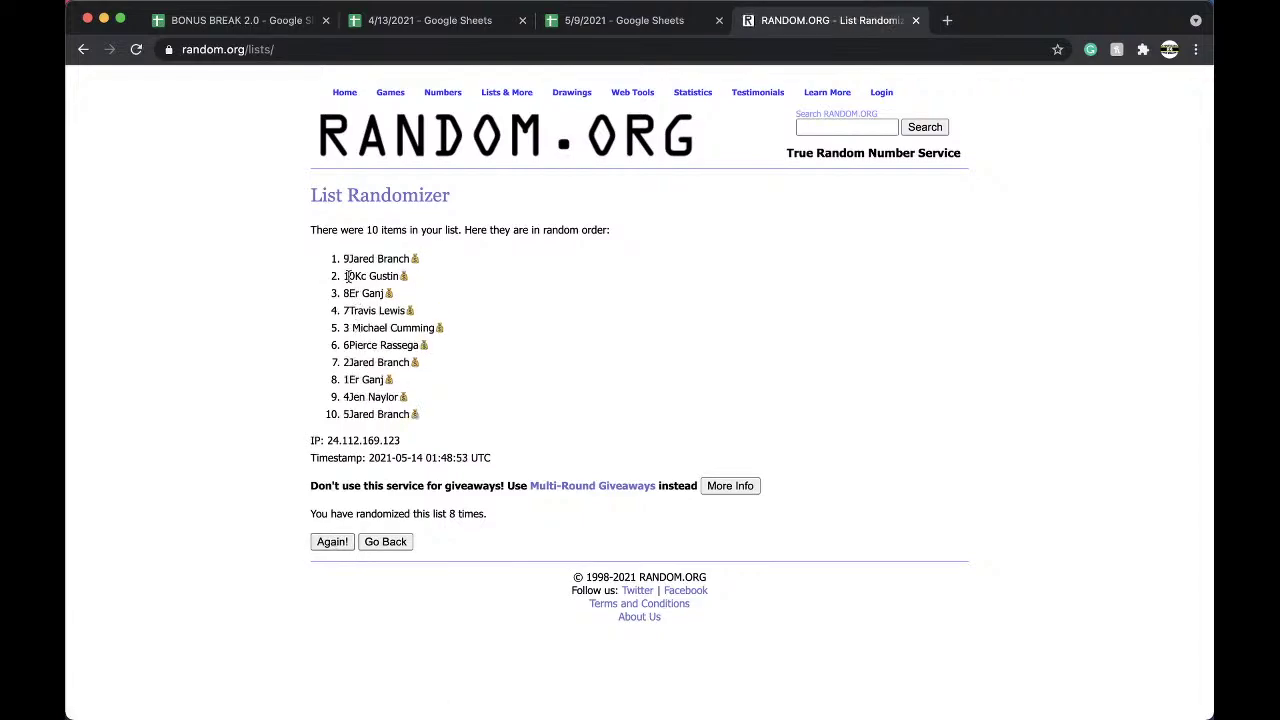
pyautogui.moveTo(344, 258); pyautogui.dragTo(443, 414)
pyautogui.press('super+c')
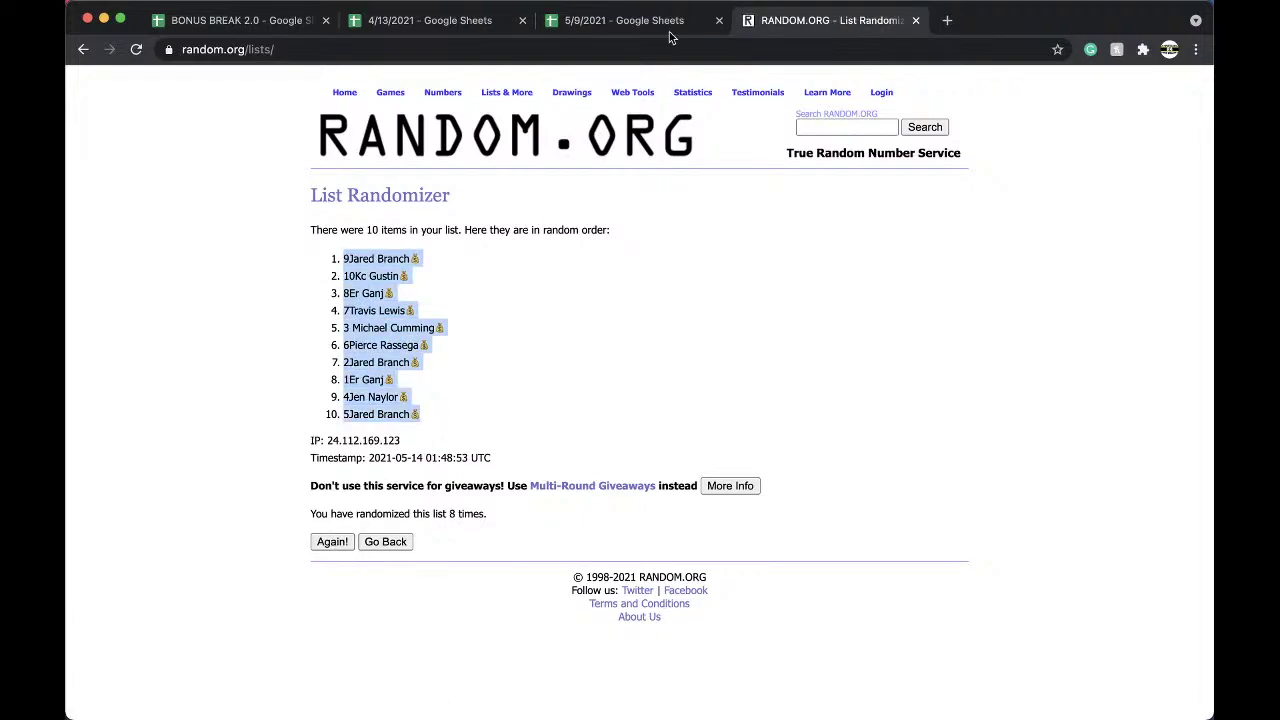
pyautogui.click(640, 20)
# Paste the shuffled names into column B from B1 at size 18 and fill B1 green.
pyautogui.click(283, 169)
pyautogui.press('super+v')
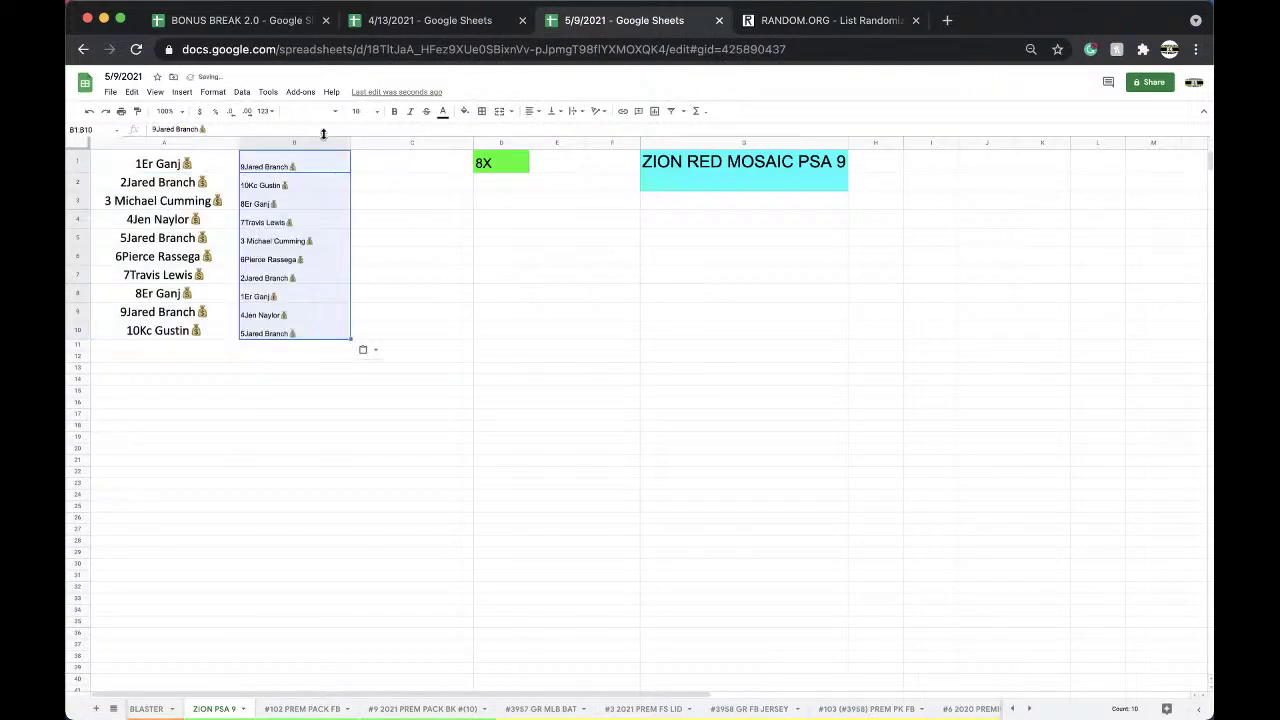
pyautogui.click(352, 111)
pyautogui.click(361, 277)
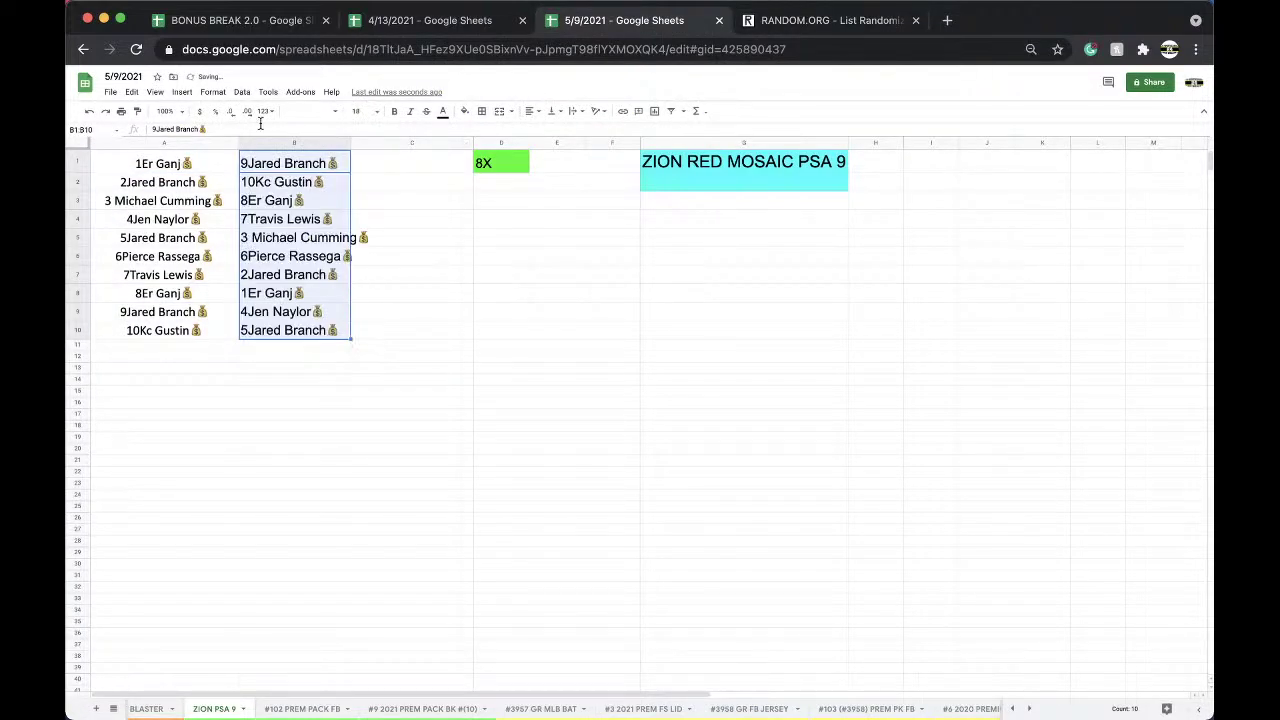
pyautogui.click(253, 162)
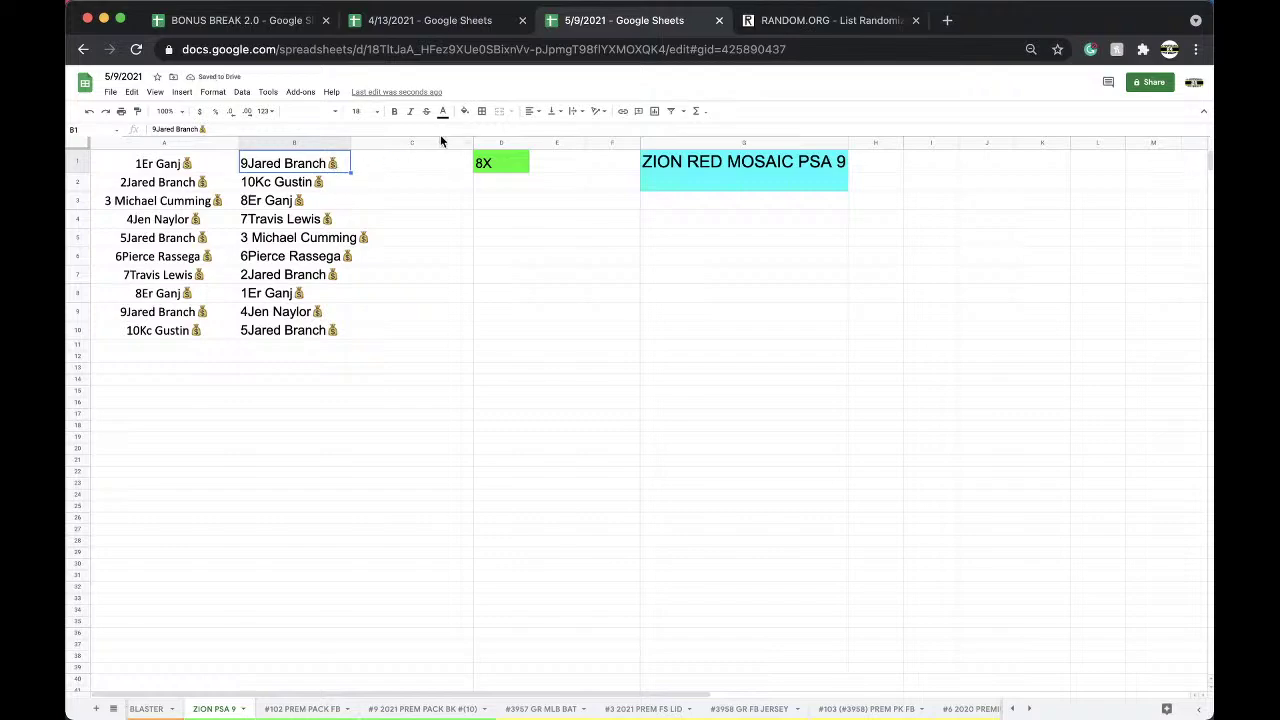
pyautogui.click(465, 111)
pyautogui.click(515, 164)
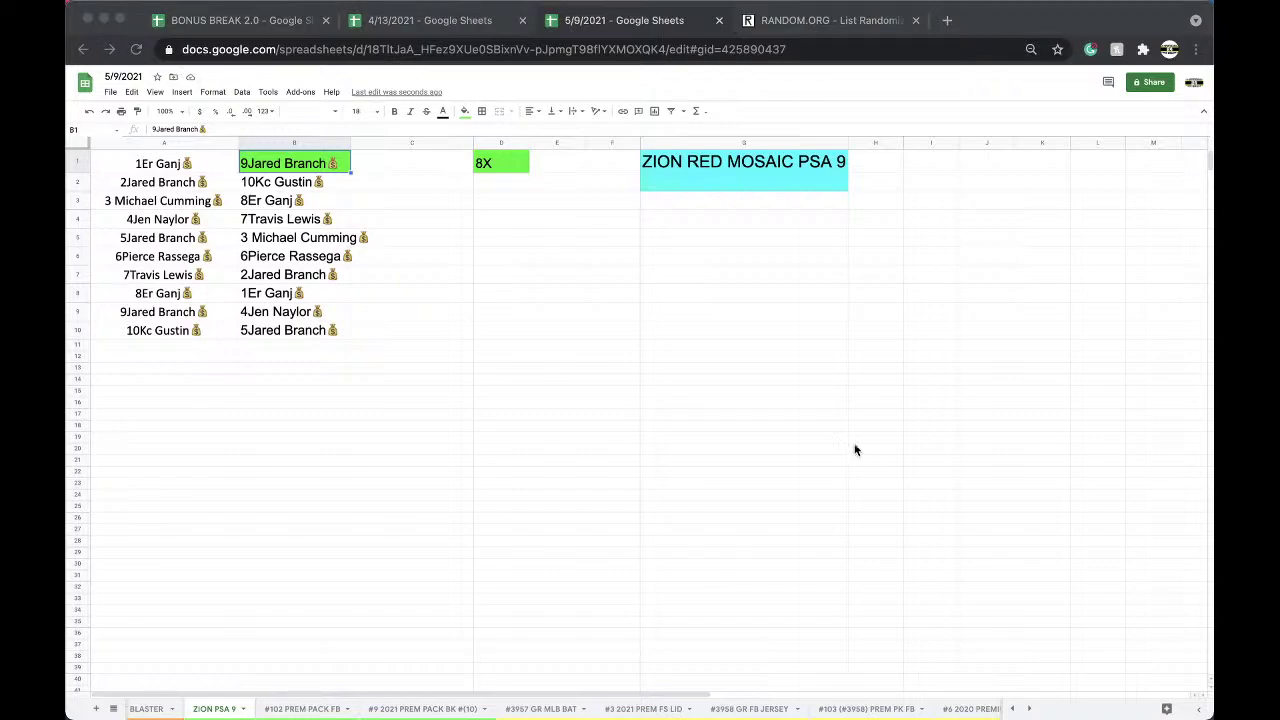
# Select the entire #783 PREM FB JERSEY sheet in the 4/13/2021 spreadsheet.
pyautogui.click(322, 706)
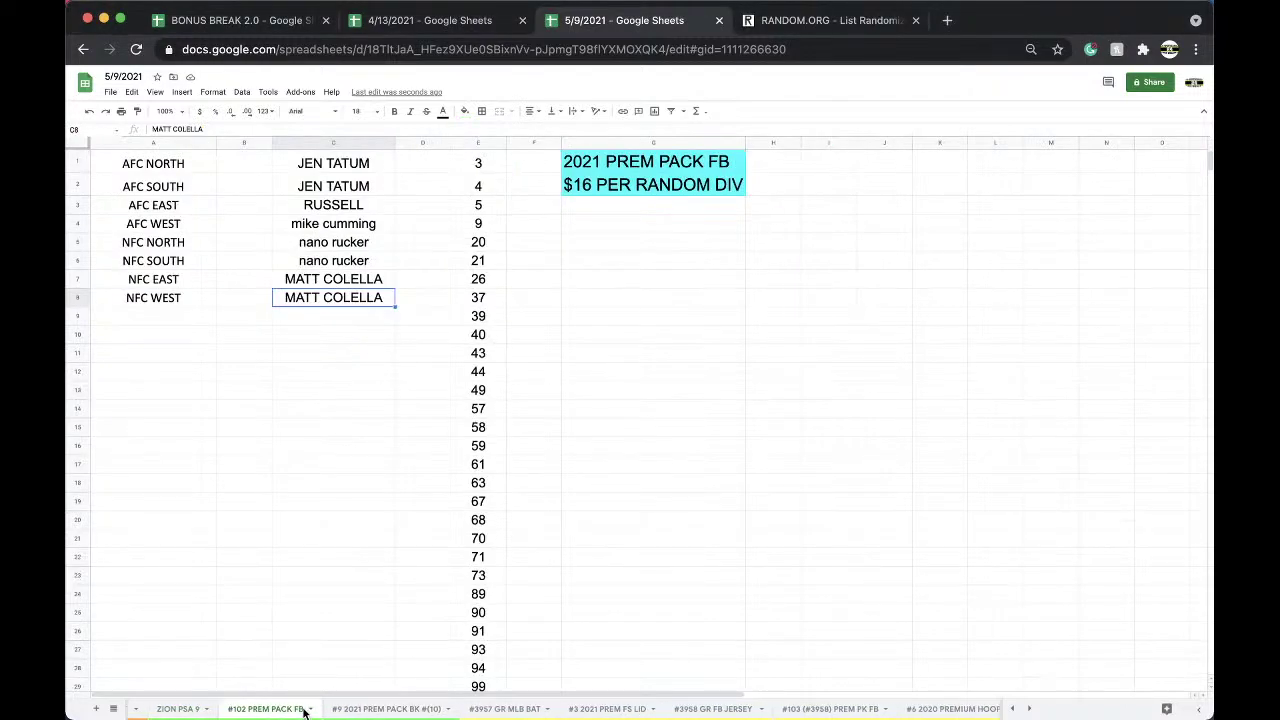
pyautogui.click(334, 709)
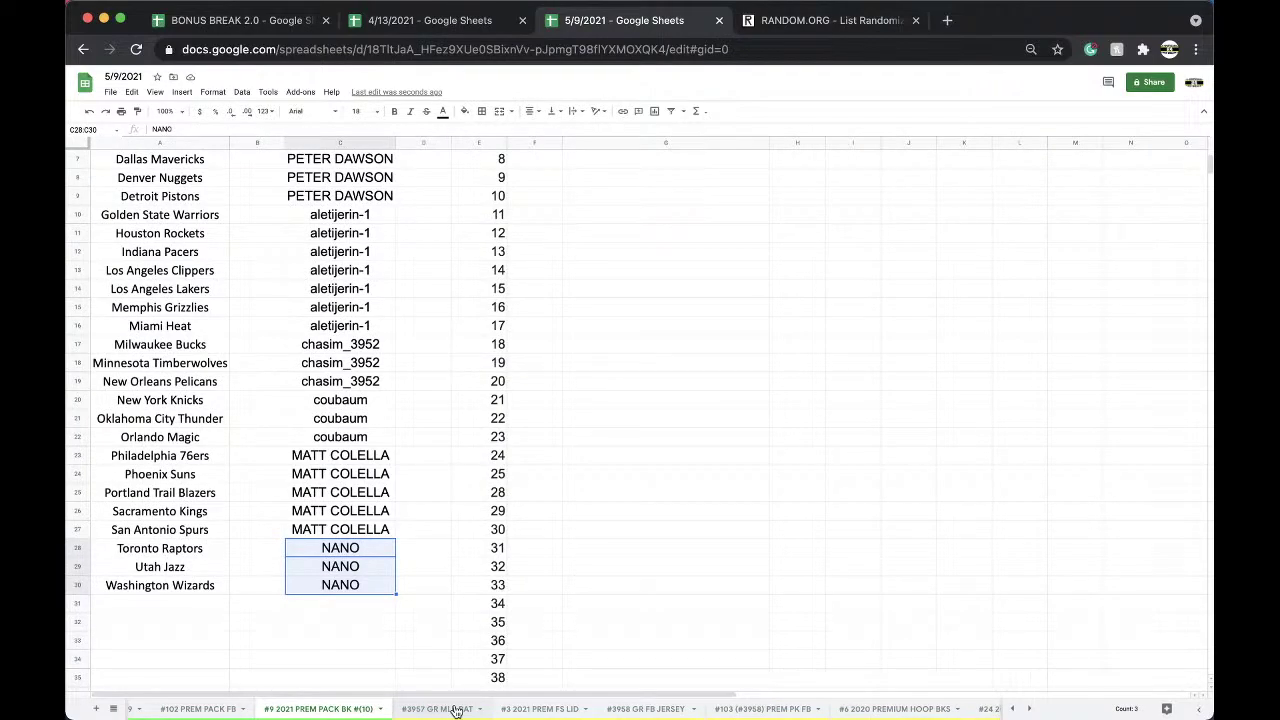
pyautogui.click(480, 20)
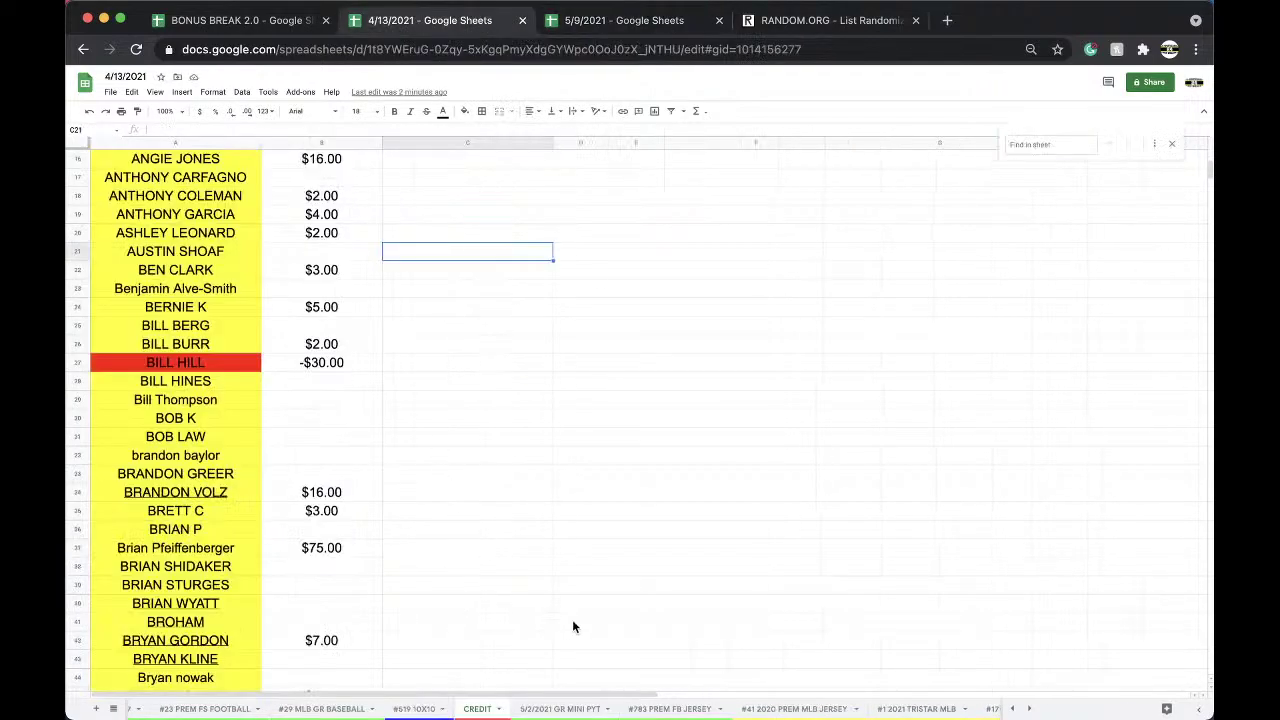
pyautogui.click(678, 709)
pyautogui.click(506, 345)
pyautogui.press('super+a')
pyautogui.press('super+a')
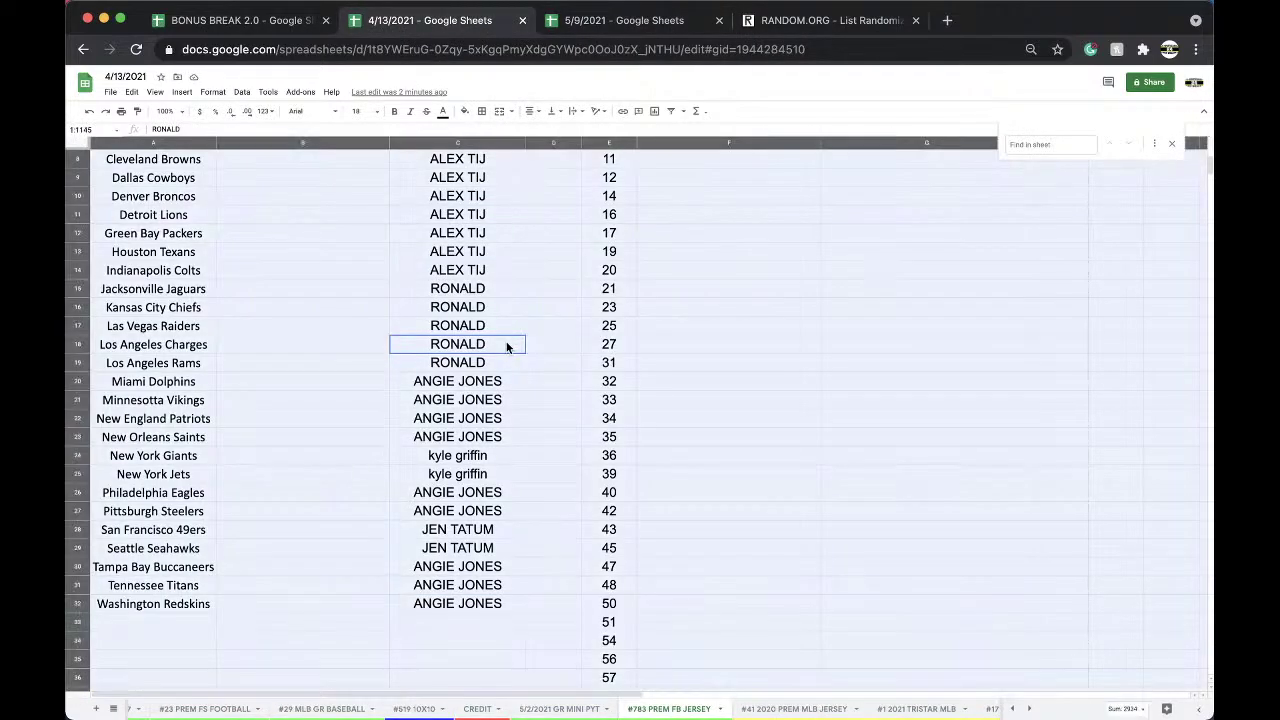
pyautogui.scroll(3, 506, 343)
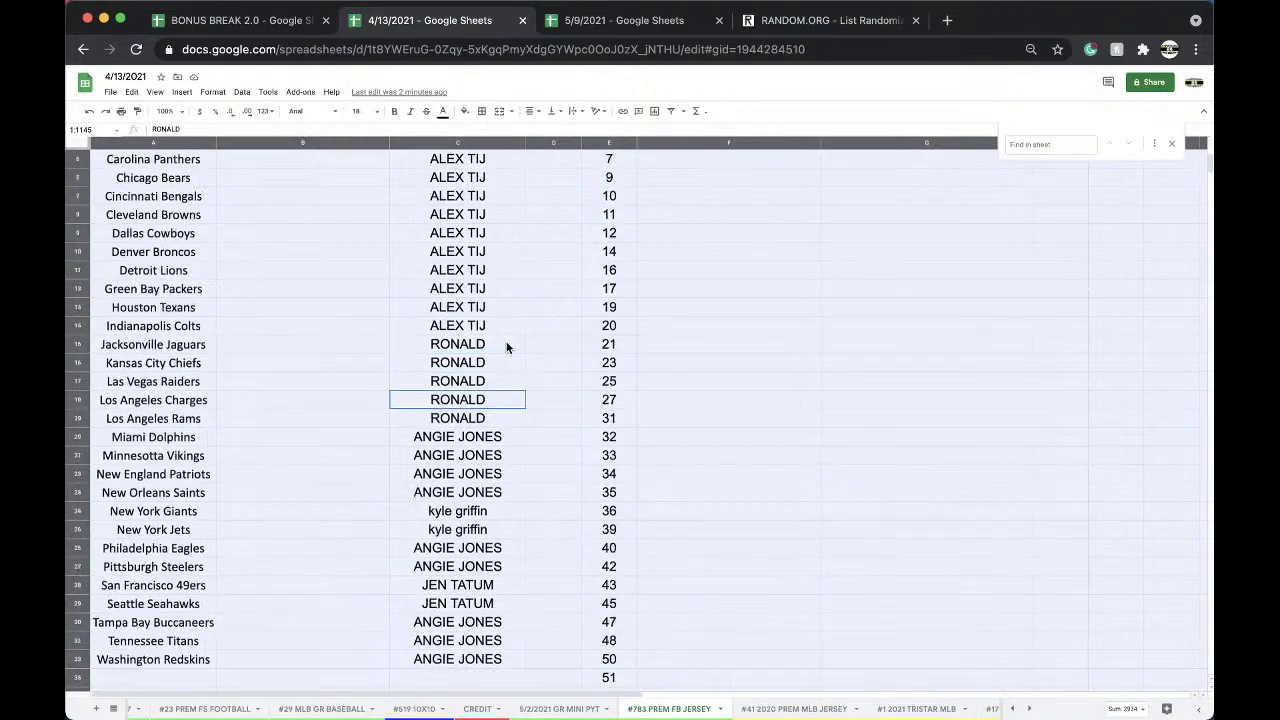
# Duplicate the #3958 GR FB JERSEY sheet and rename the copy #784 PREM FB JERSEY.
pyautogui.click(622, 22)
pyautogui.rightClick(665, 709)
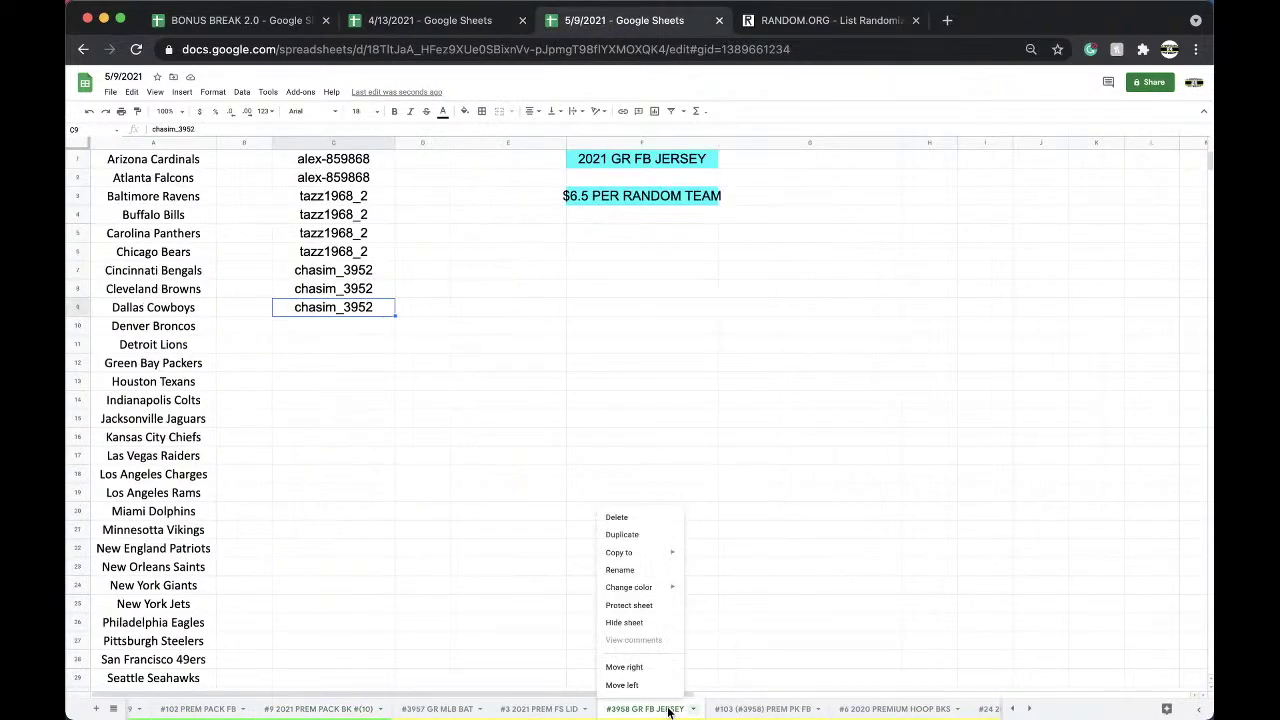
pyautogui.click(622, 534)
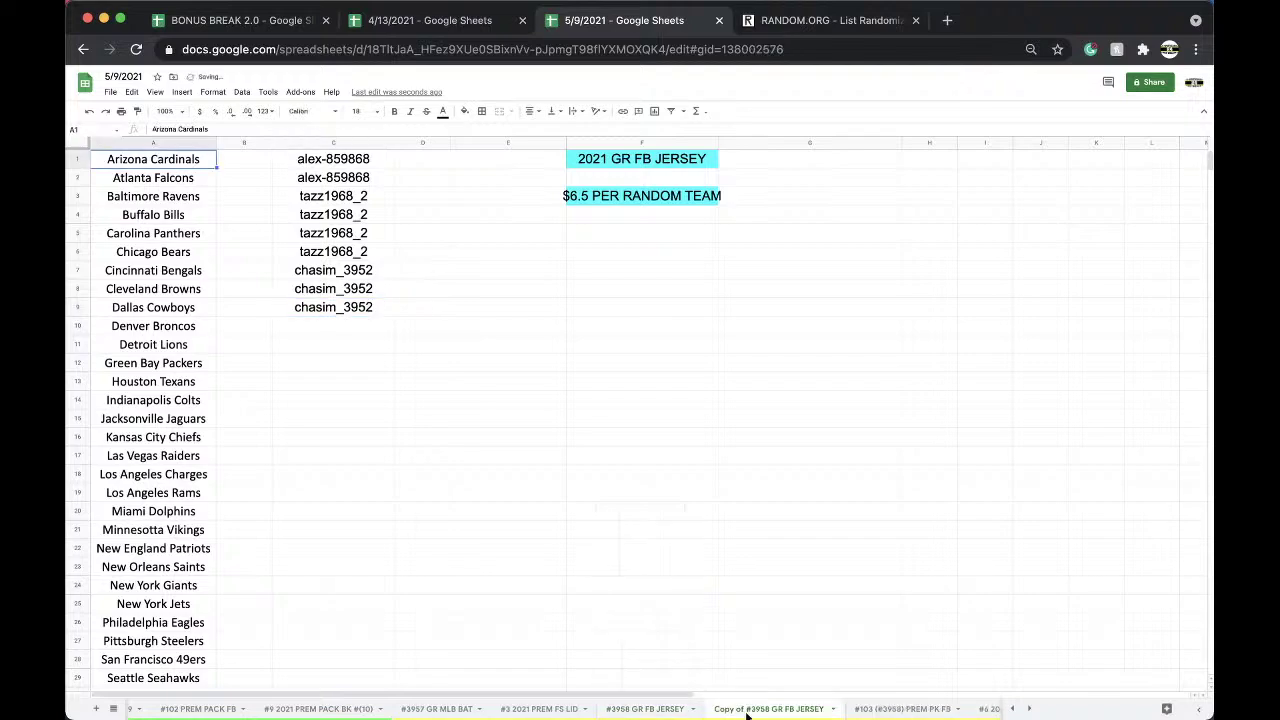
pyautogui.doubleClick(741, 710)
pyautogui.press('BackSpace')
pyautogui.write('784 PREM')
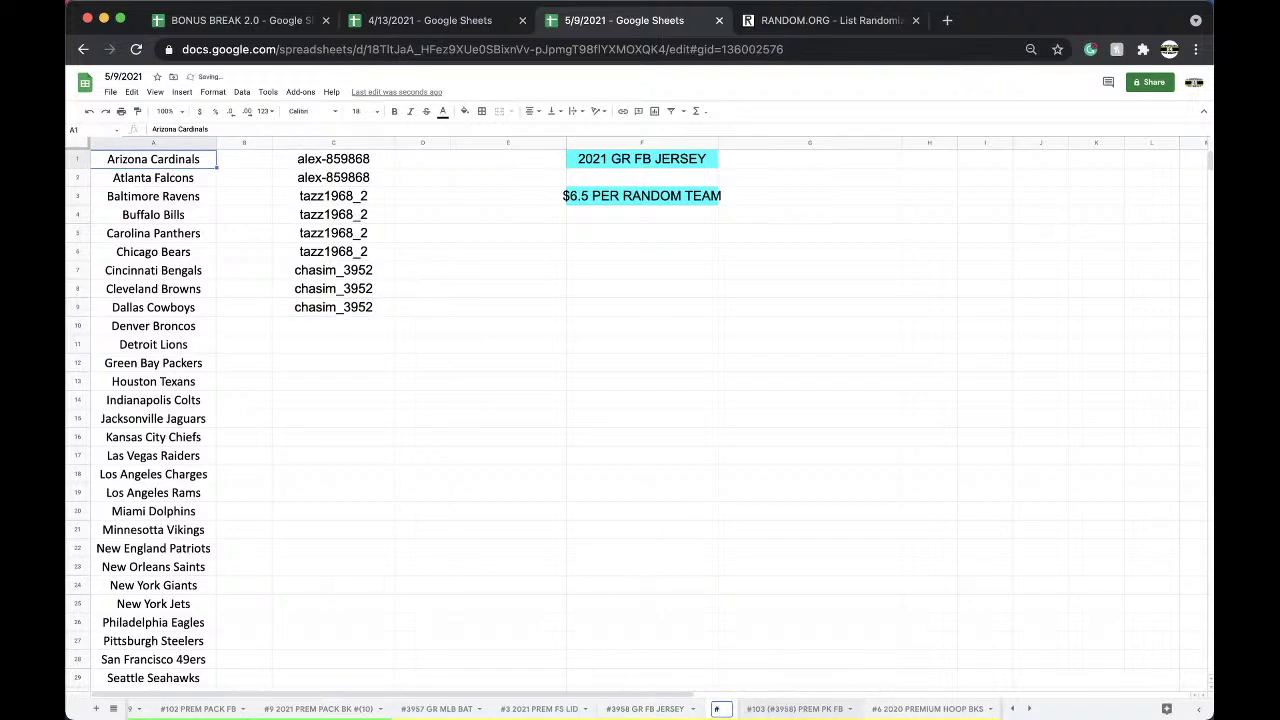
pyautogui.write(' FB JERSEY')
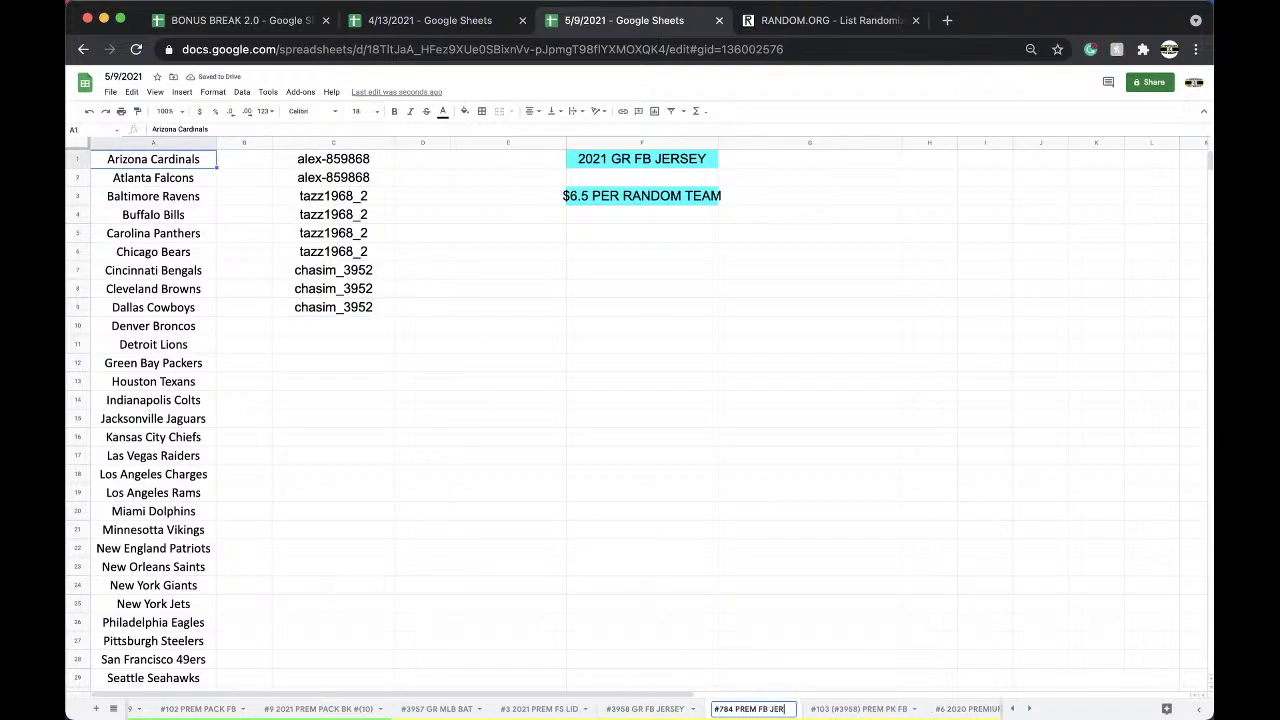
pyautogui.click(180, 166)
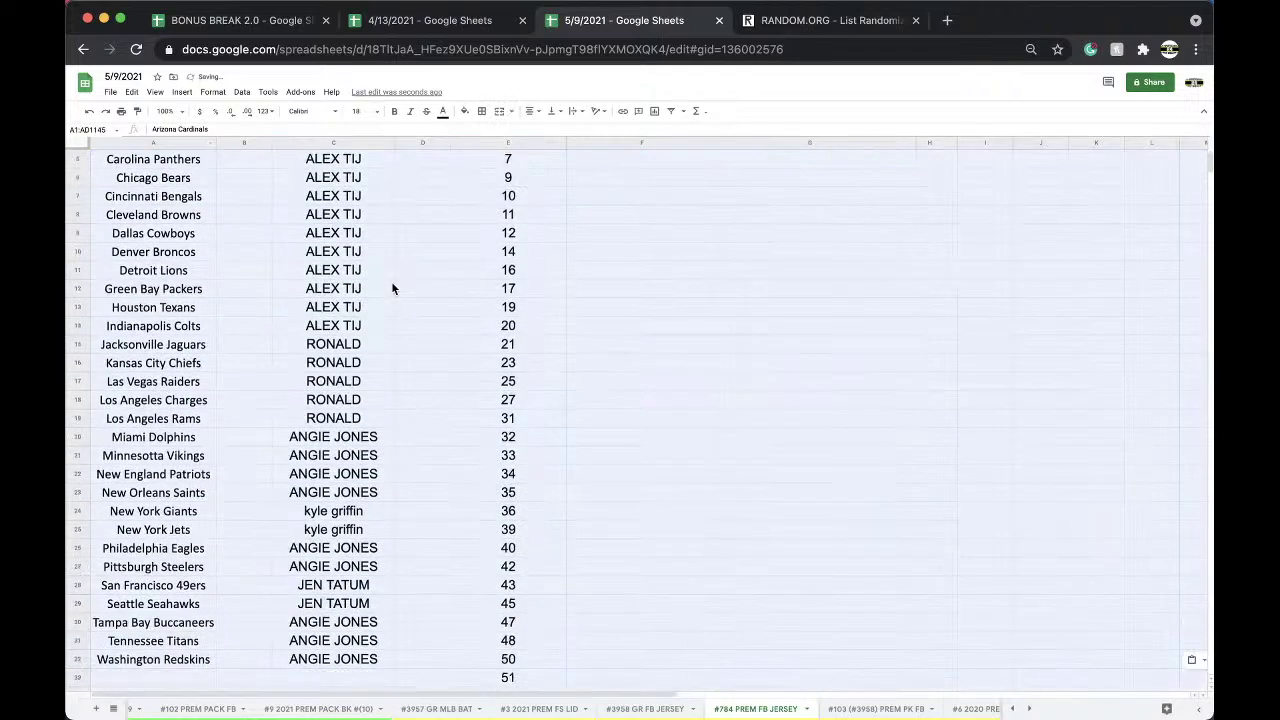
# Select column C holding the pasted buyer names.
pyautogui.scroll(2, 391, 281)
pyautogui.click(381, 229)
pyautogui.click(356, 143)
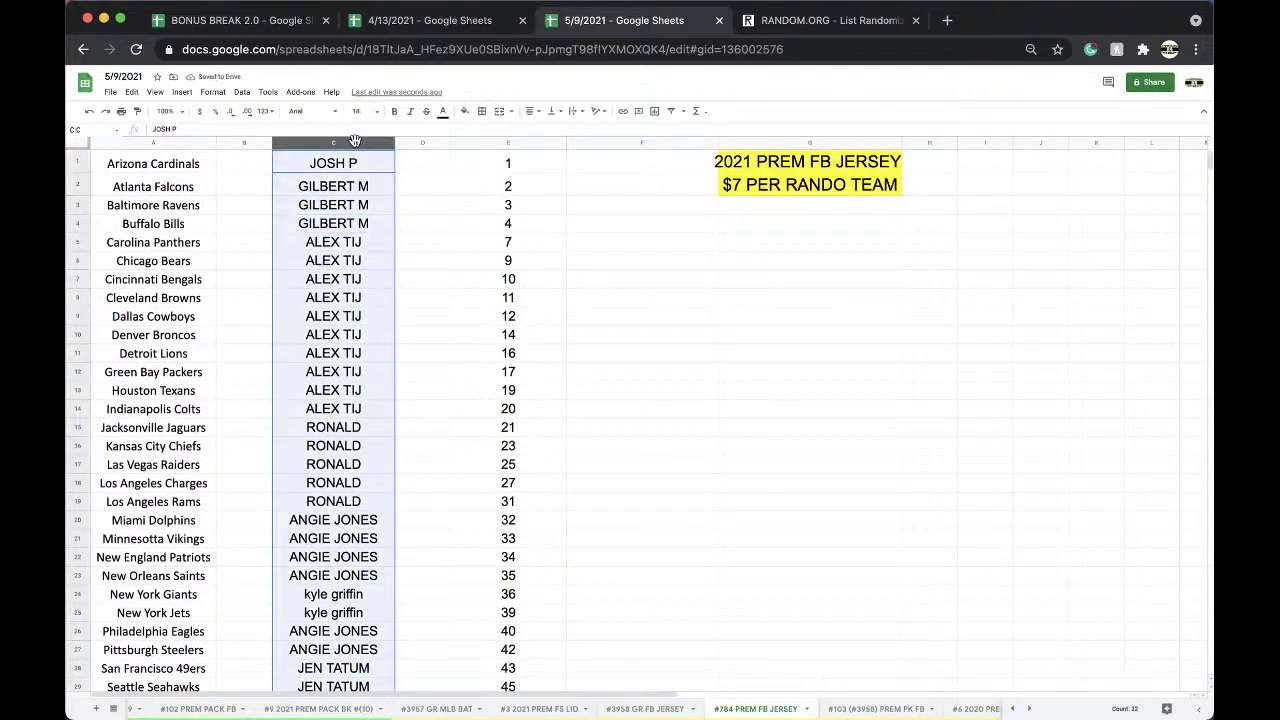
# Clear column C and enter the buyer's full name in C1, C2 and C3.
pyautogui.press('Delete')
pyautogui.click(331, 170)
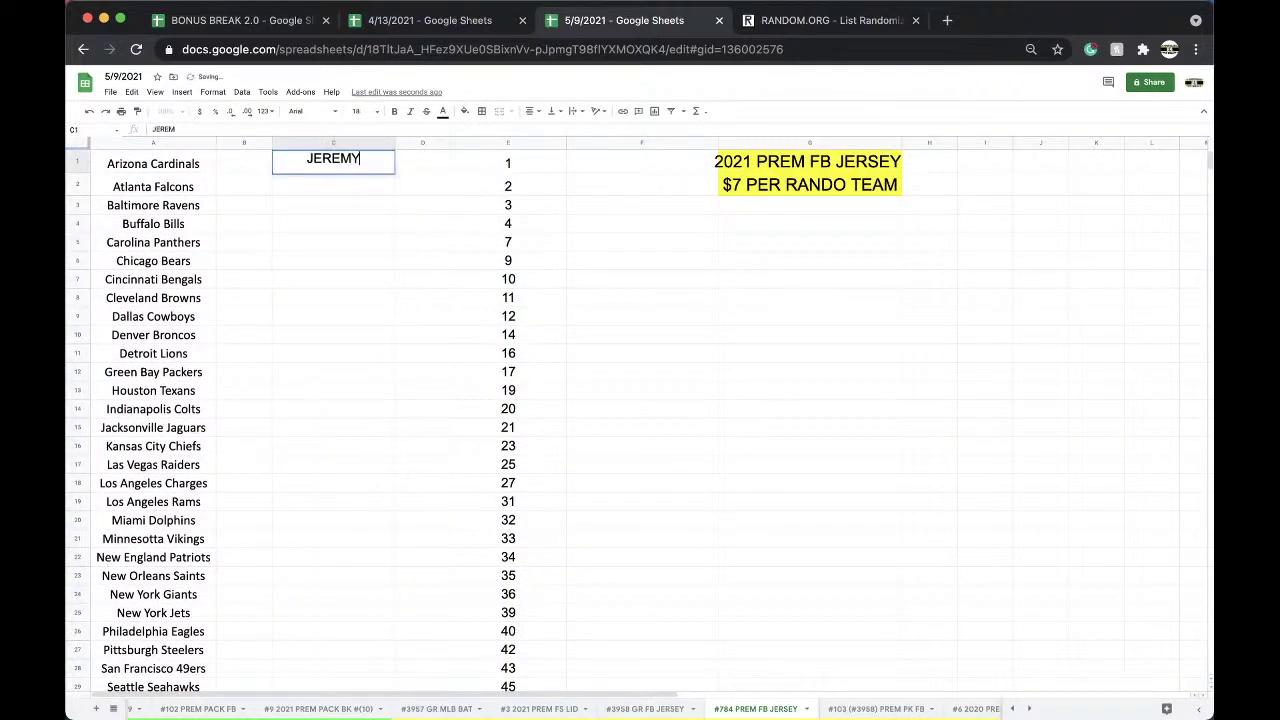
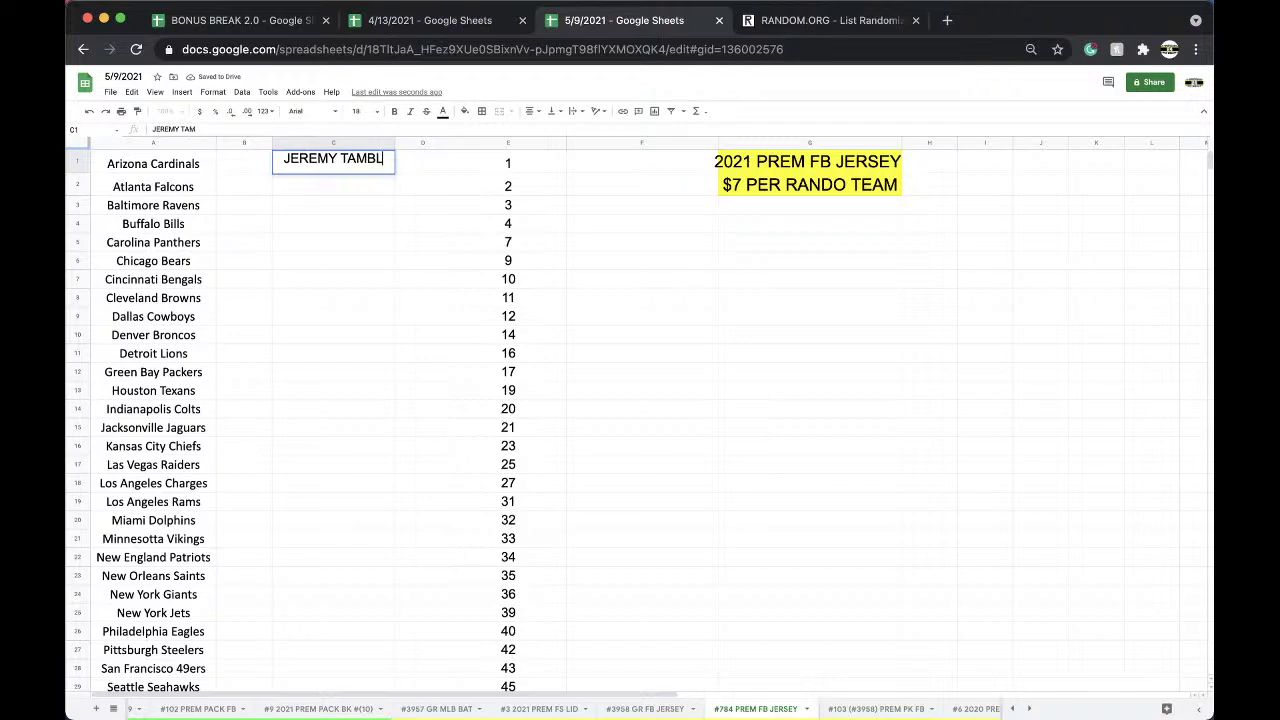
pyautogui.press('Return')
pyautogui.click(368, 163)
pyautogui.press('super+c')
pyautogui.click(333, 186)
pyautogui.press('super+v')
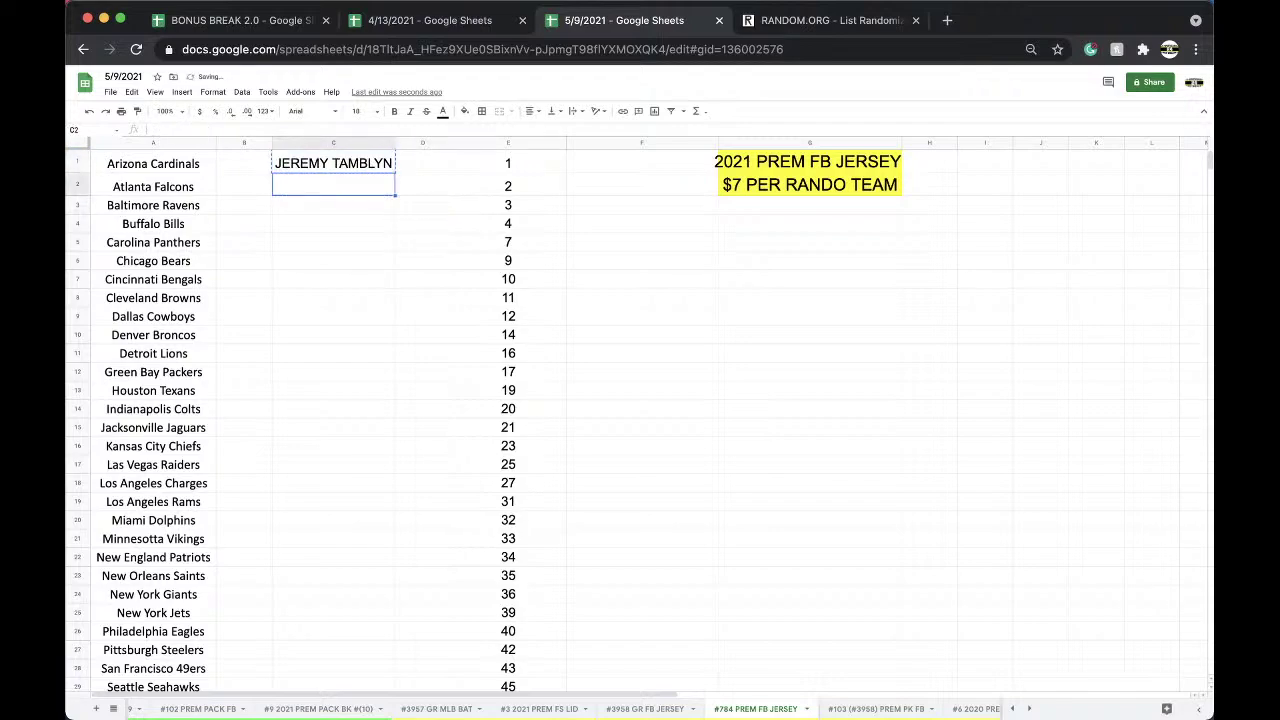
pyautogui.click(333, 205)
pyautogui.press('super+v')
# Open the #102 PREM PACK FB sheet and select the numbers in column E.
pyautogui.click(370, 280)
pyautogui.press('super+f')
pyautogui.scroll(-5, 488, 406)
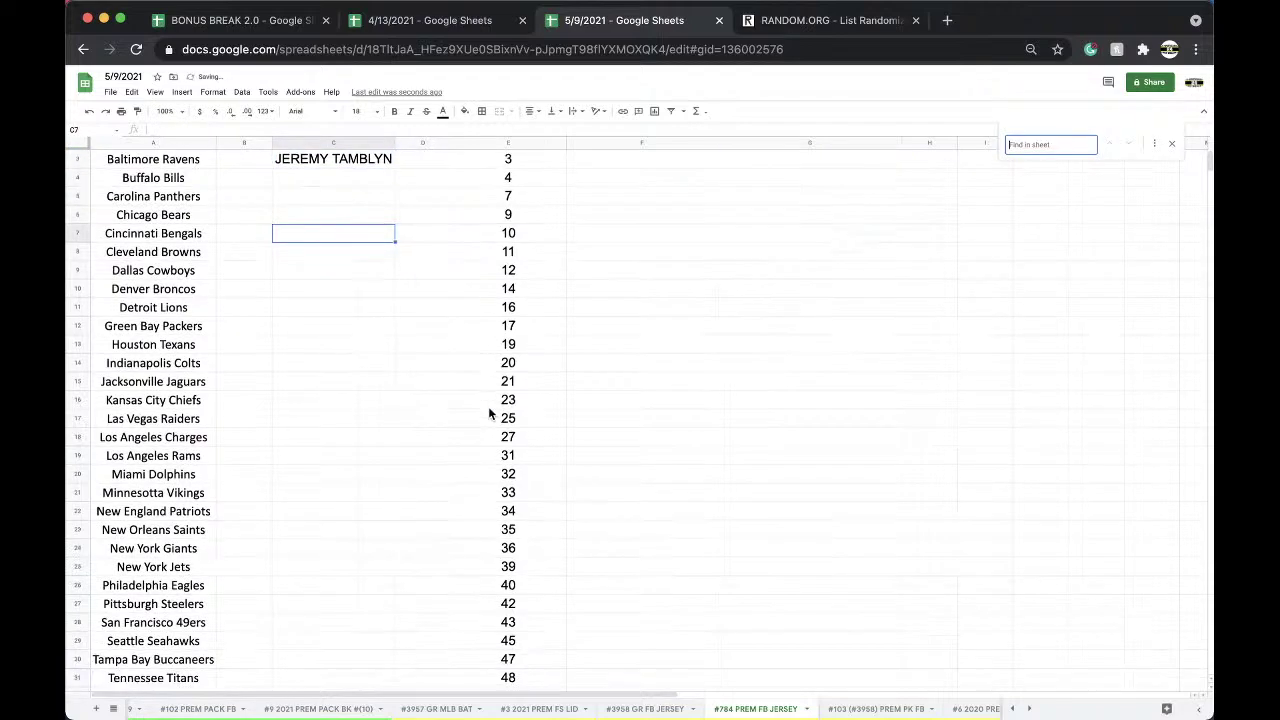
pyautogui.scroll(2, 488, 406)
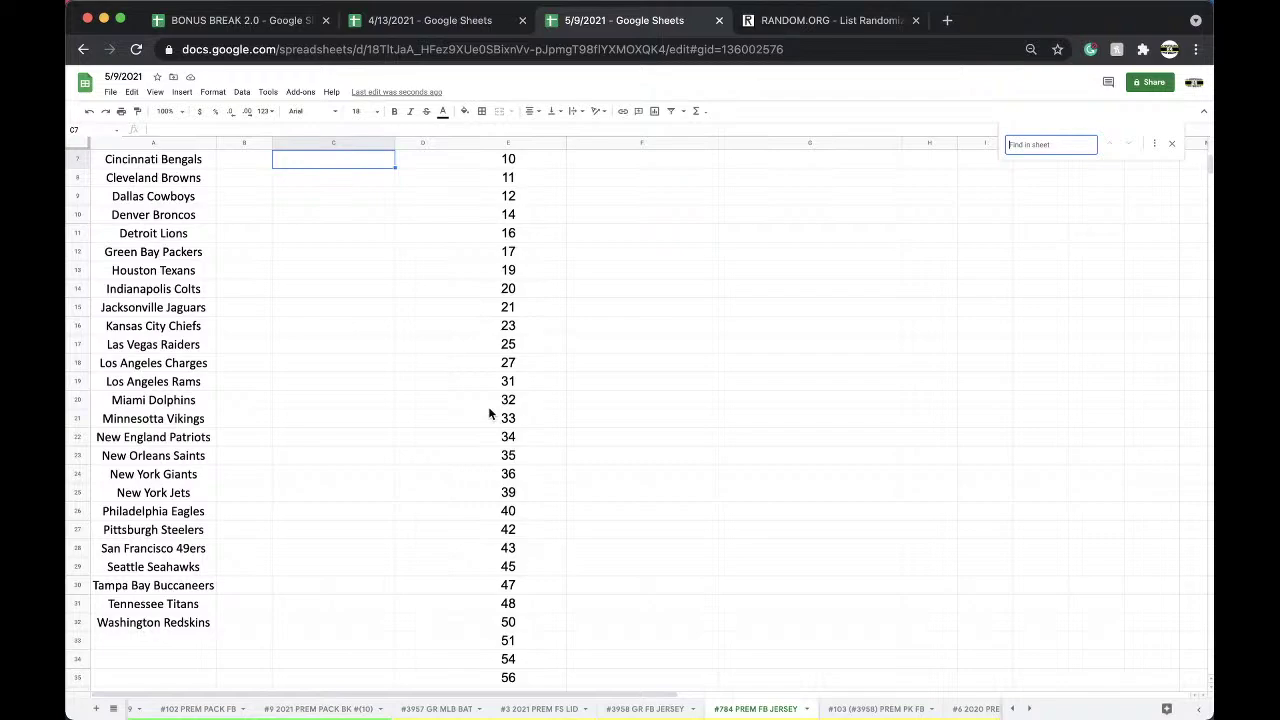
pyautogui.hscroll(-5, 396, 710)
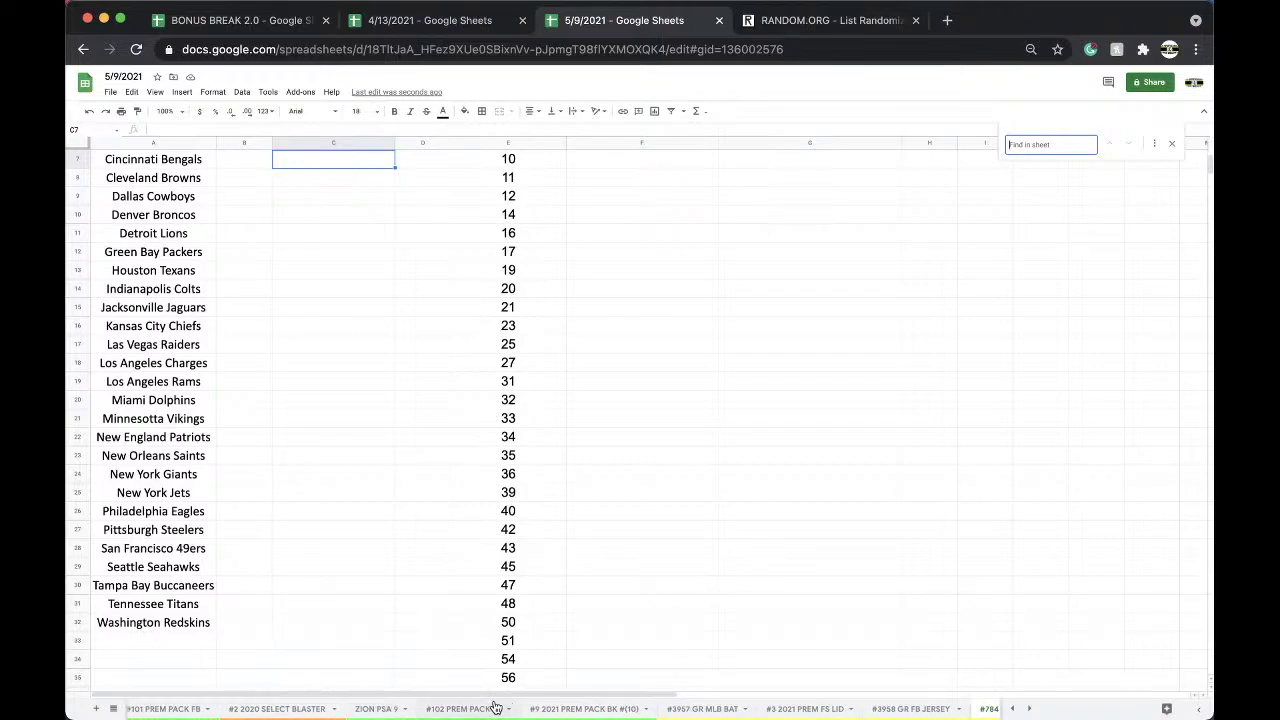
pyautogui.click(492, 708)
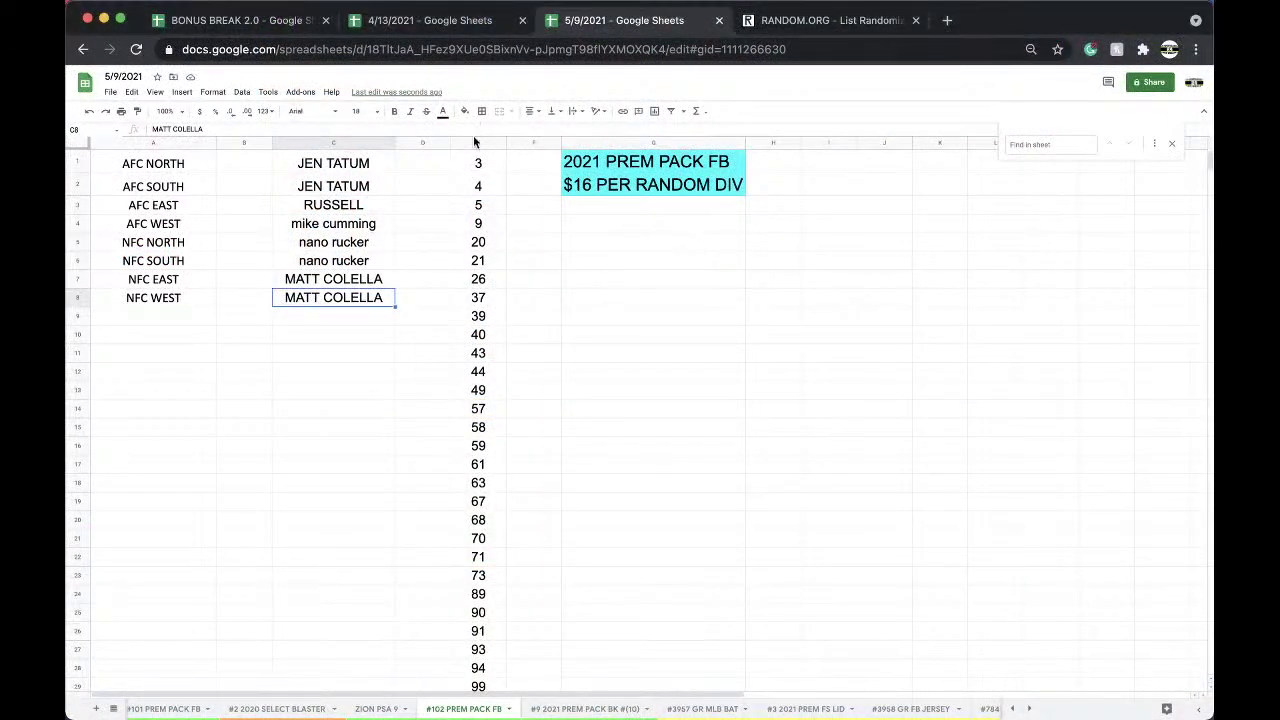
pyautogui.click(477, 142)
# Randomize the 39 column-E numbers in the List Randomizer three times, leaving 123 first.
pyautogui.click(826, 24)
pyautogui.press('super+bracketleft')
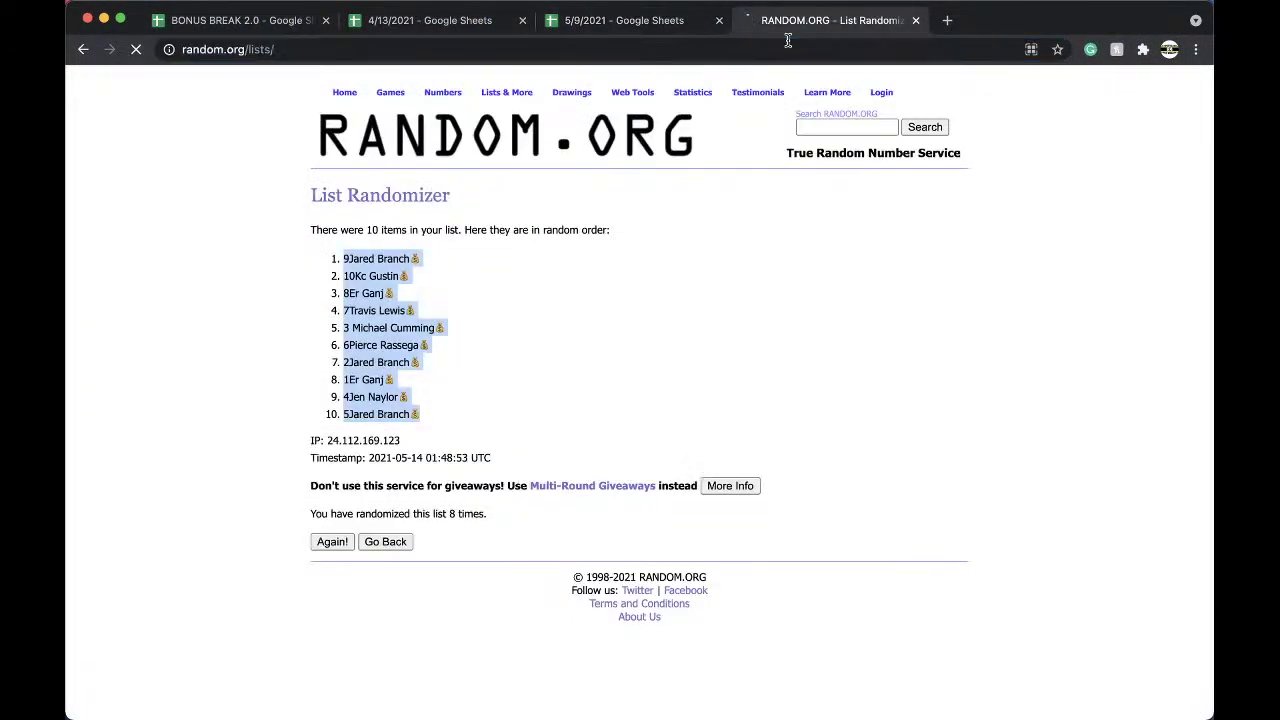
pyautogui.click(409, 400)
pyautogui.click(340, 575)
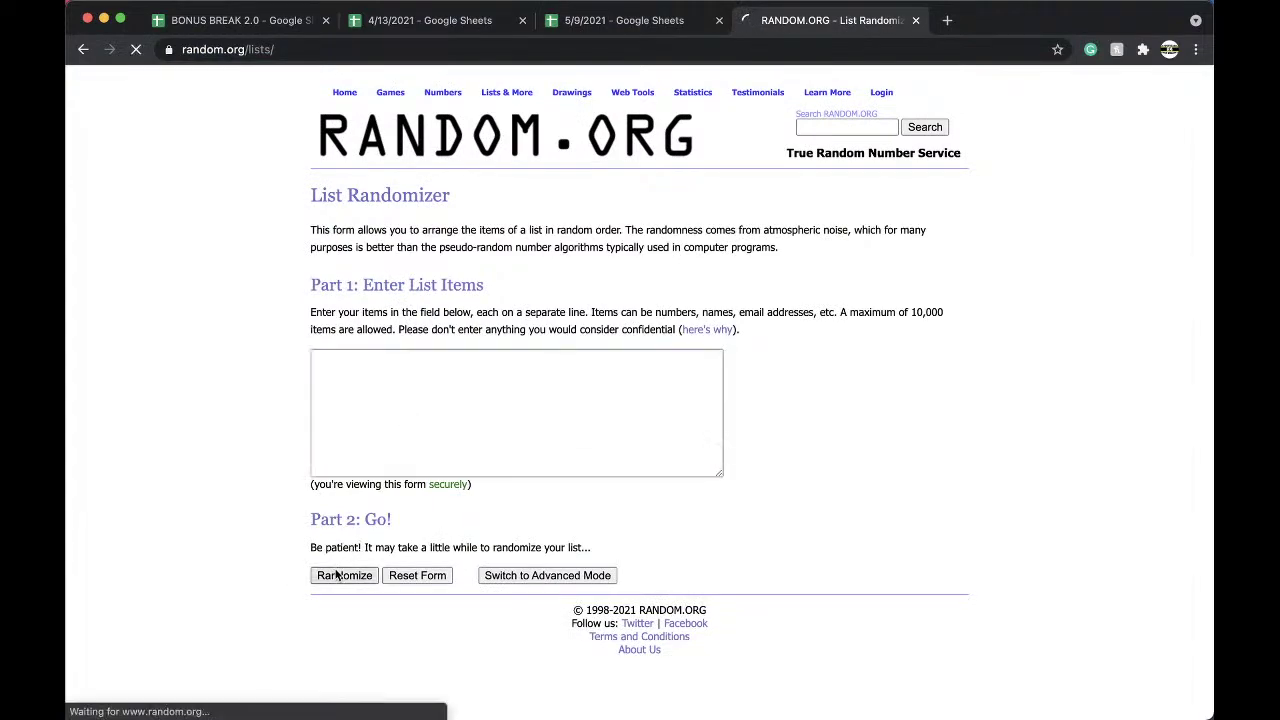
pyautogui.scroll(-5, 335, 600)
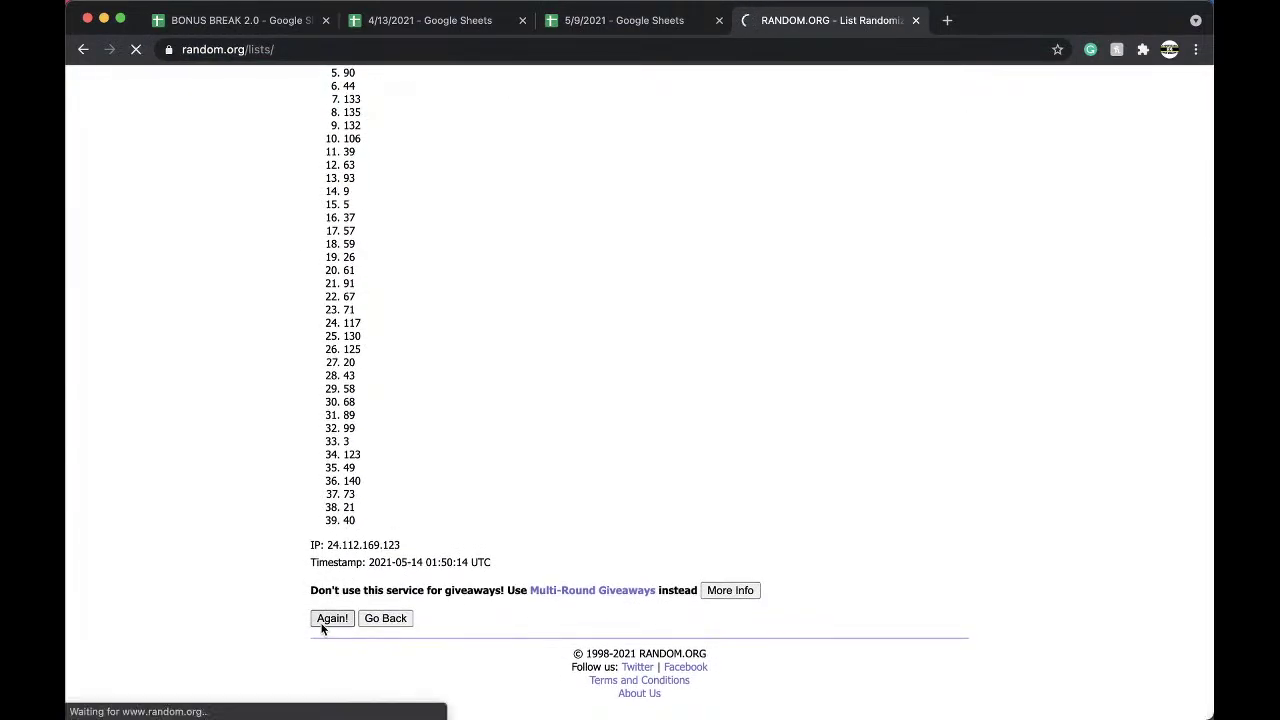
pyautogui.click(322, 624)
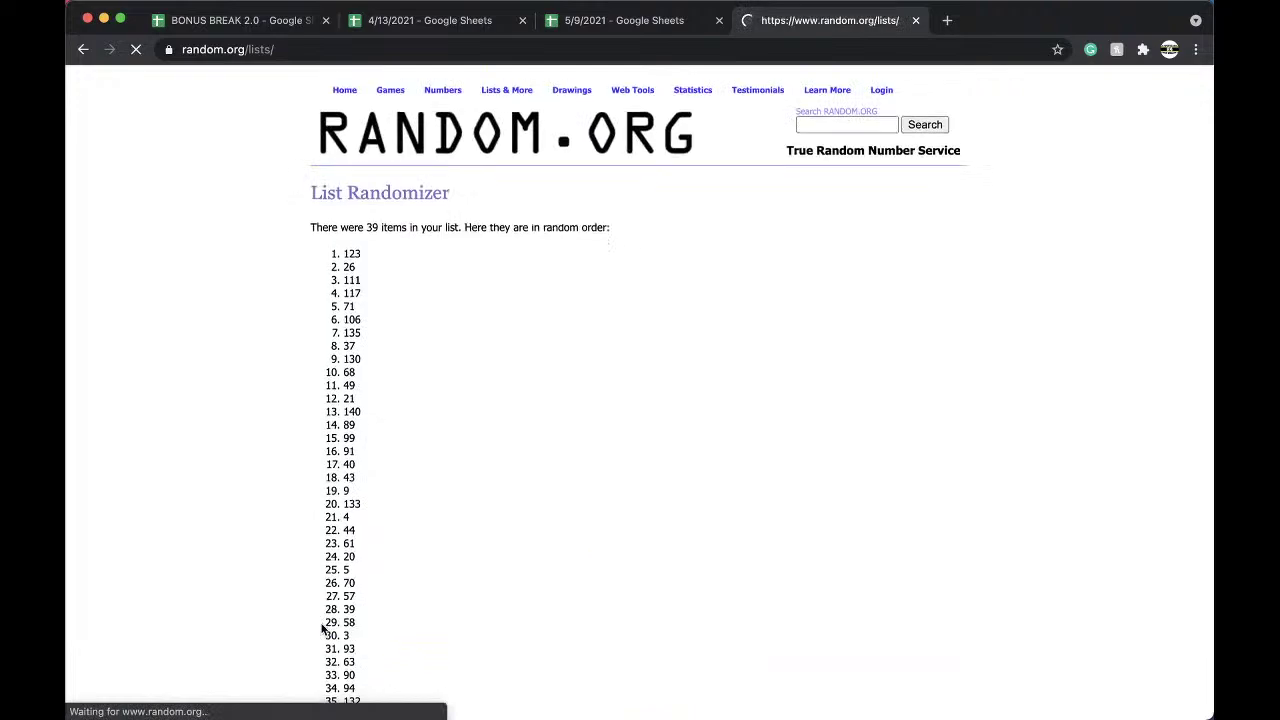
pyautogui.scroll(-6, 322, 628)
pyautogui.scroll(1, 322, 629)
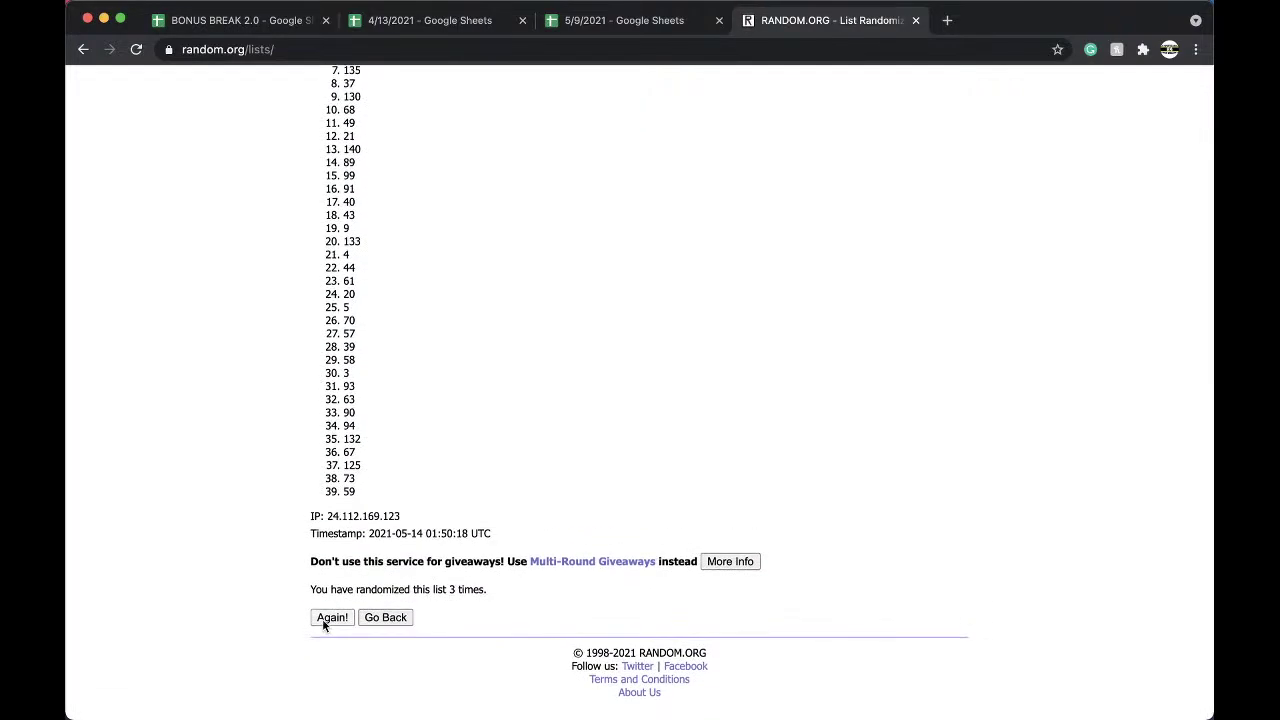
pyautogui.click(324, 620)
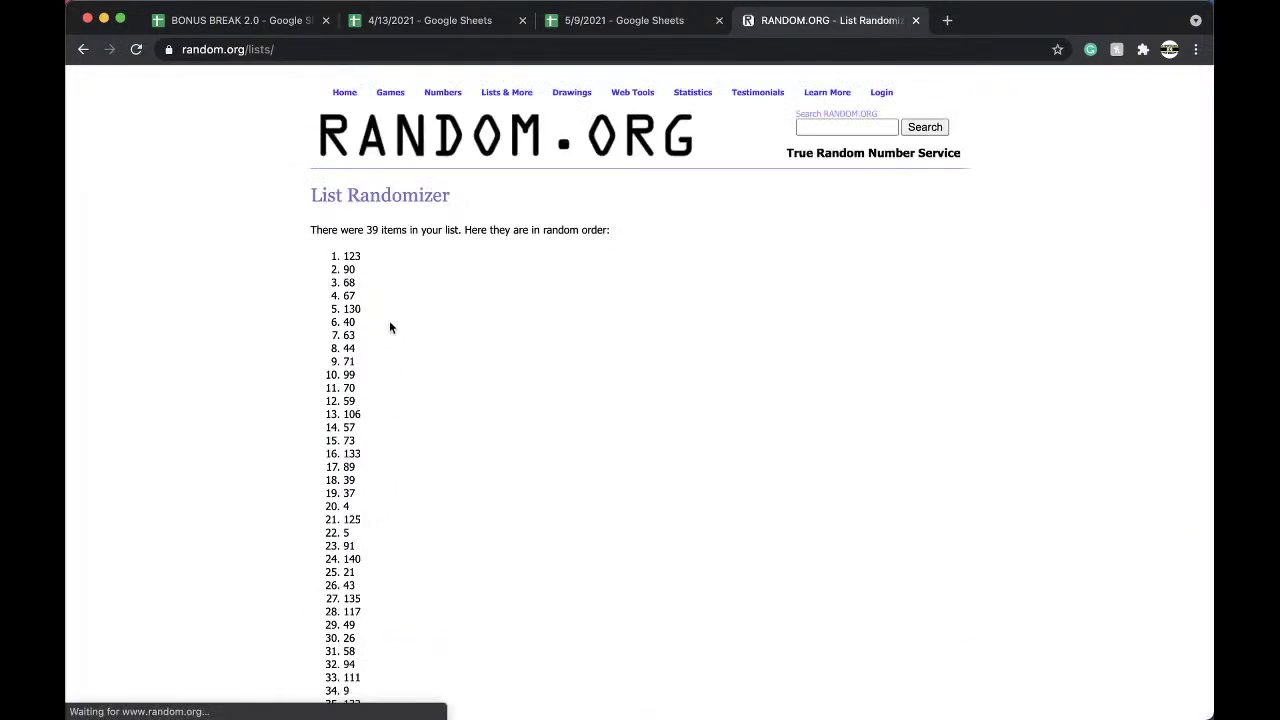
pyautogui.click(585, 22)
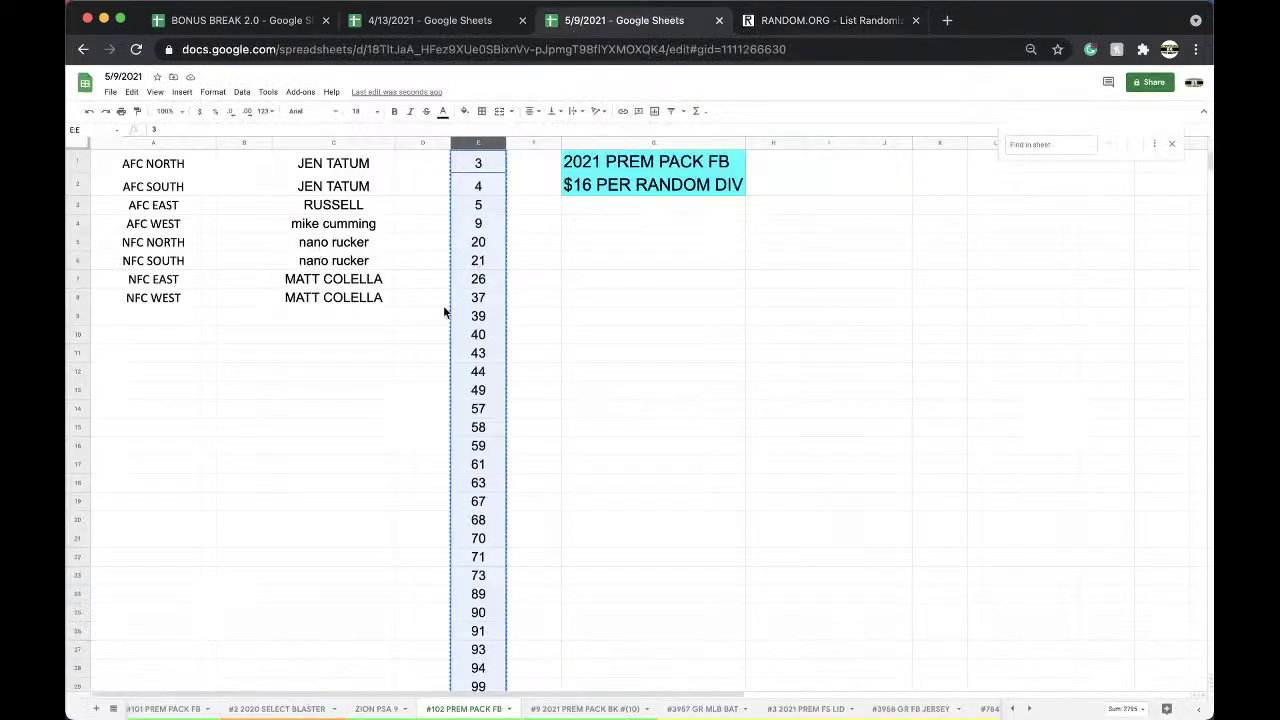
# Fill the winning number 123 in E33 bright green.
pyautogui.scroll(-10, 450, 315)
pyautogui.click(488, 366)
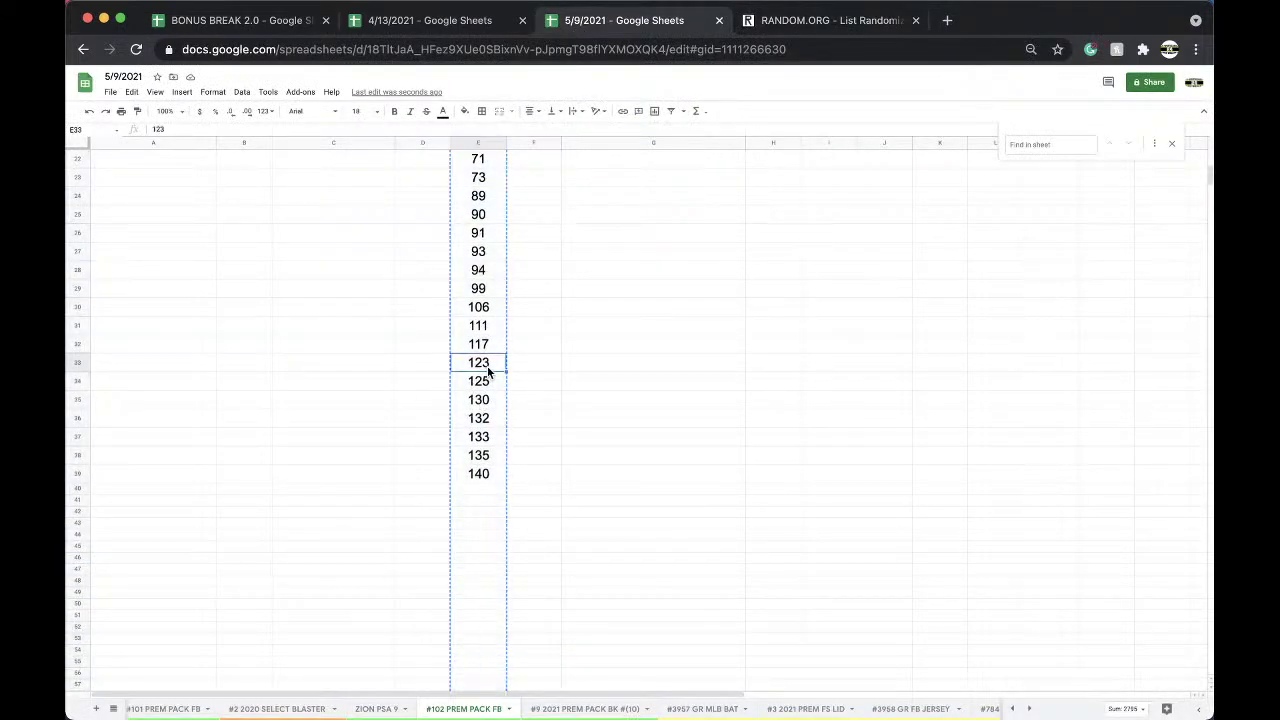
pyautogui.click(464, 111)
pyautogui.click(516, 160)
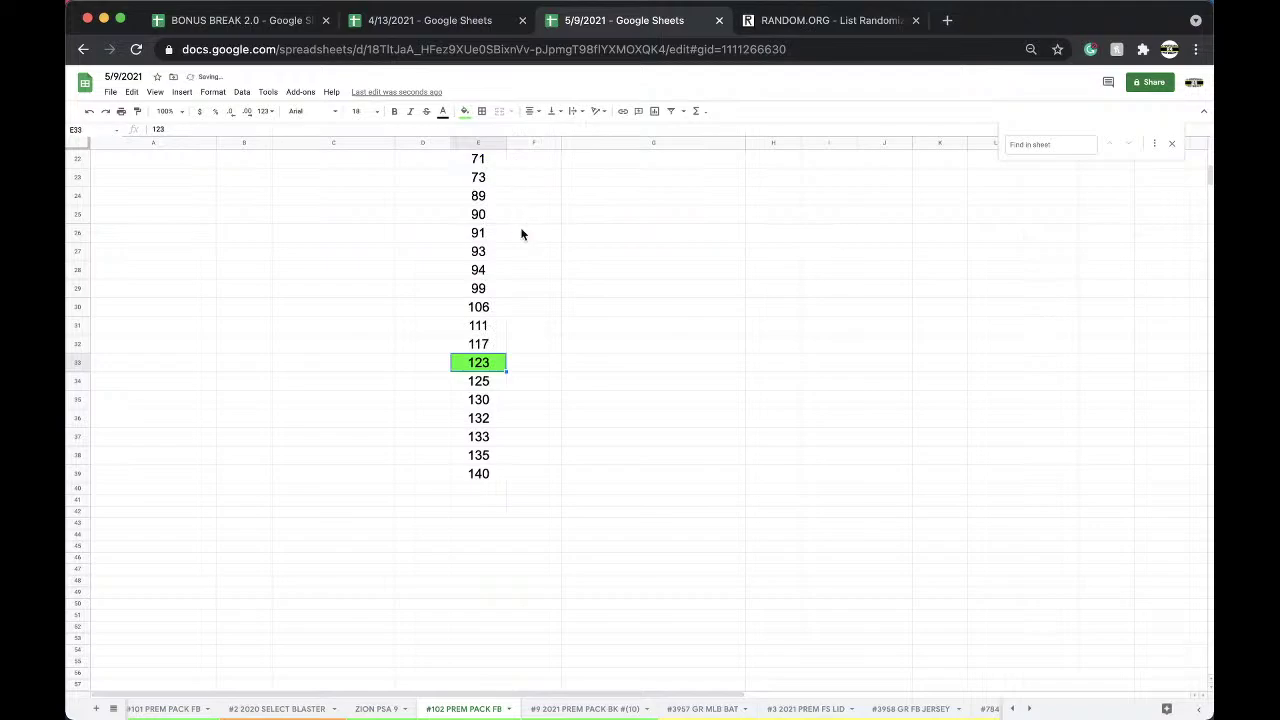
# Duplicate the #102 PREM PACK FB sheet and rename the copy '#103 PREM PACK FB'.
pyautogui.rightClick(476, 708)
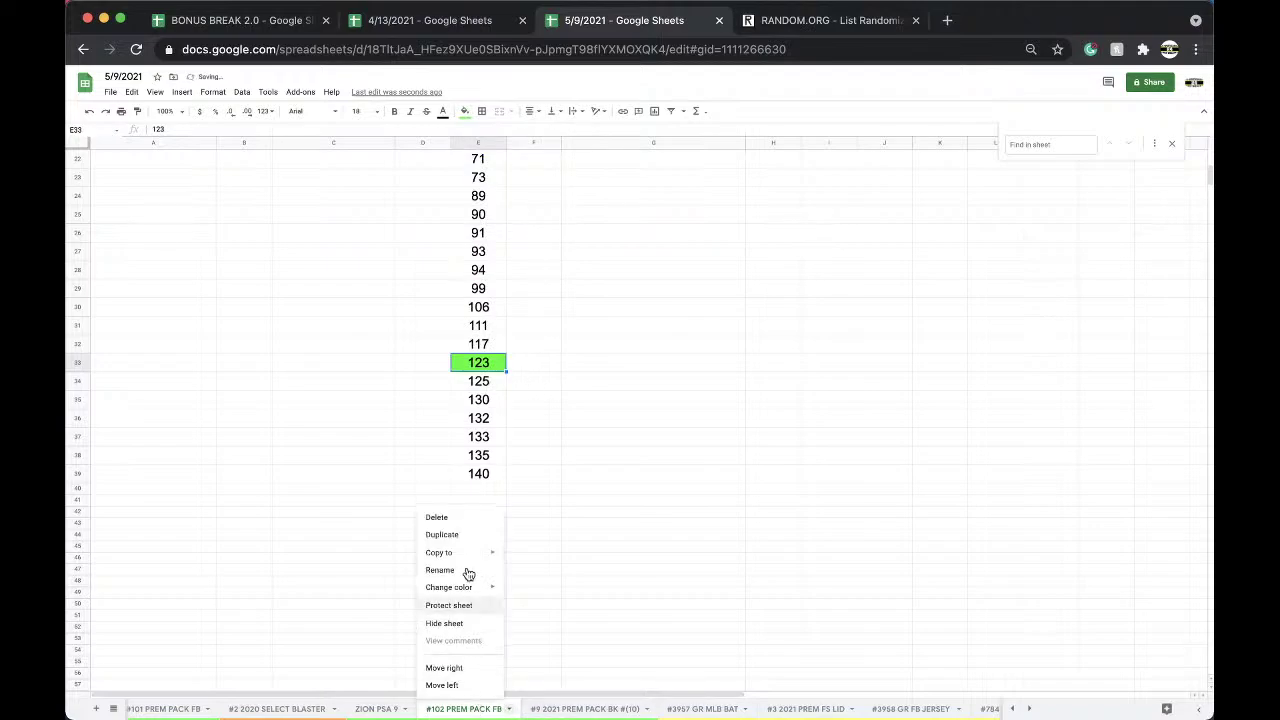
pyautogui.click(456, 545)
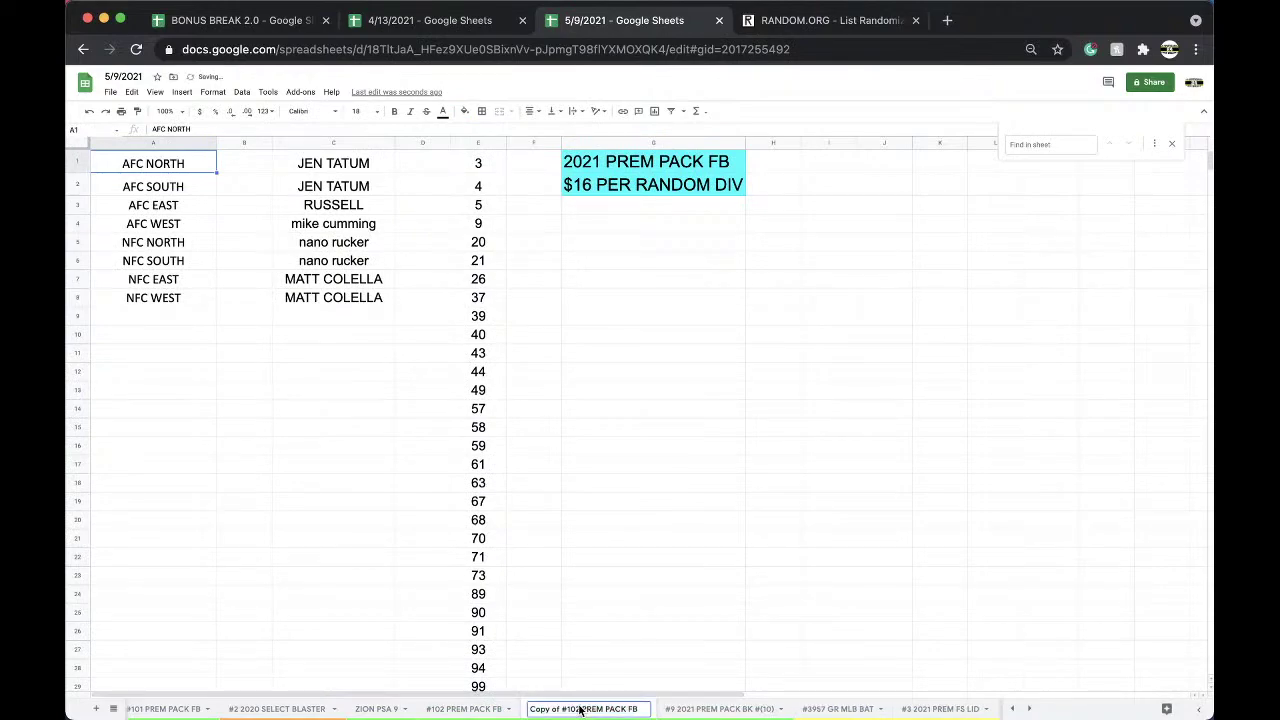
pyautogui.moveTo(580, 710); pyautogui.dragTo(468, 703)
pyautogui.write('#103')
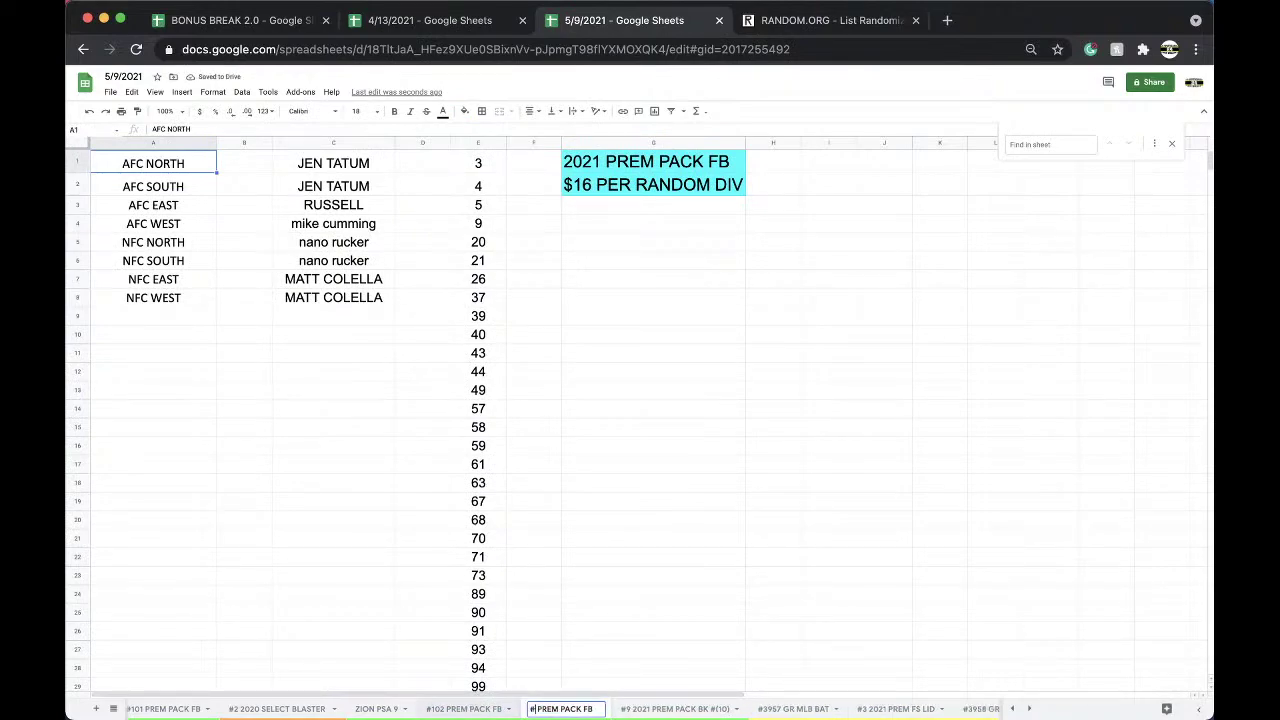
pyautogui.click(544, 656)
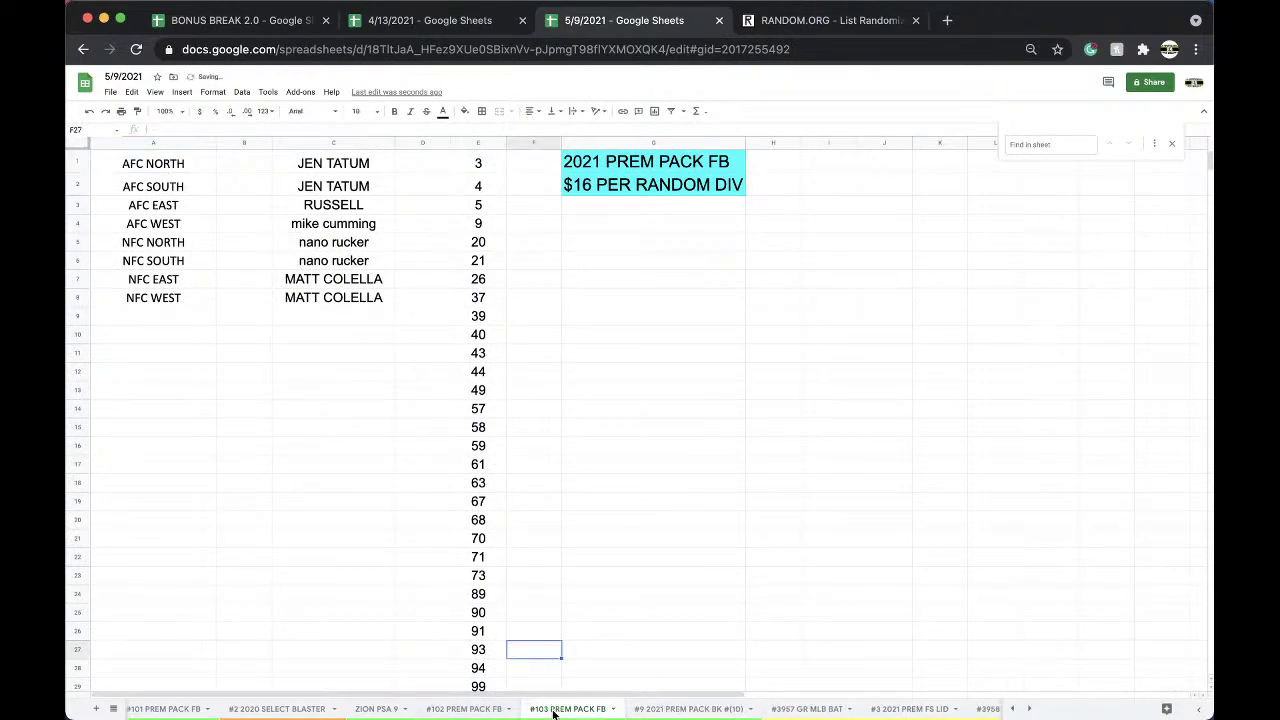
# Give the #103 PREM PACK FB sheet tab a new colour.
pyautogui.rightClick(567, 708)
pyautogui.moveTo(560, 588)
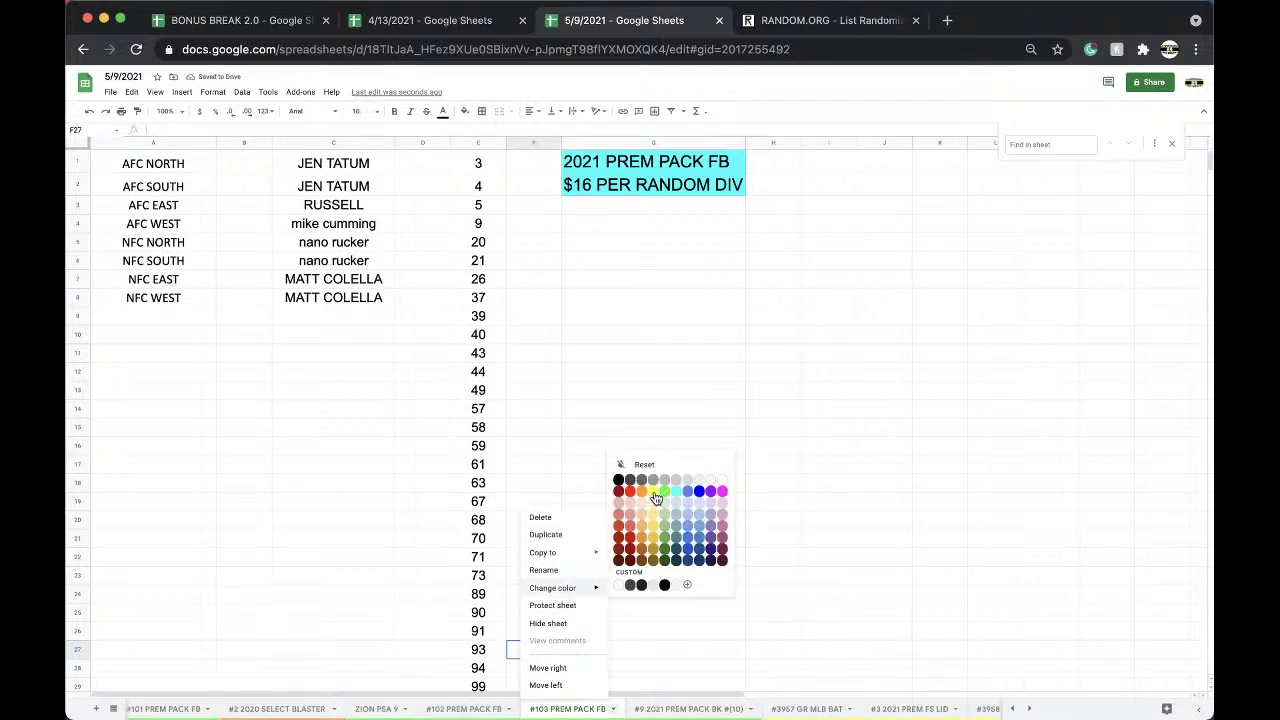
pyautogui.click(656, 491)
pyautogui.scroll(-4, 551, 478)
pyautogui.scroll(4, 551, 478)
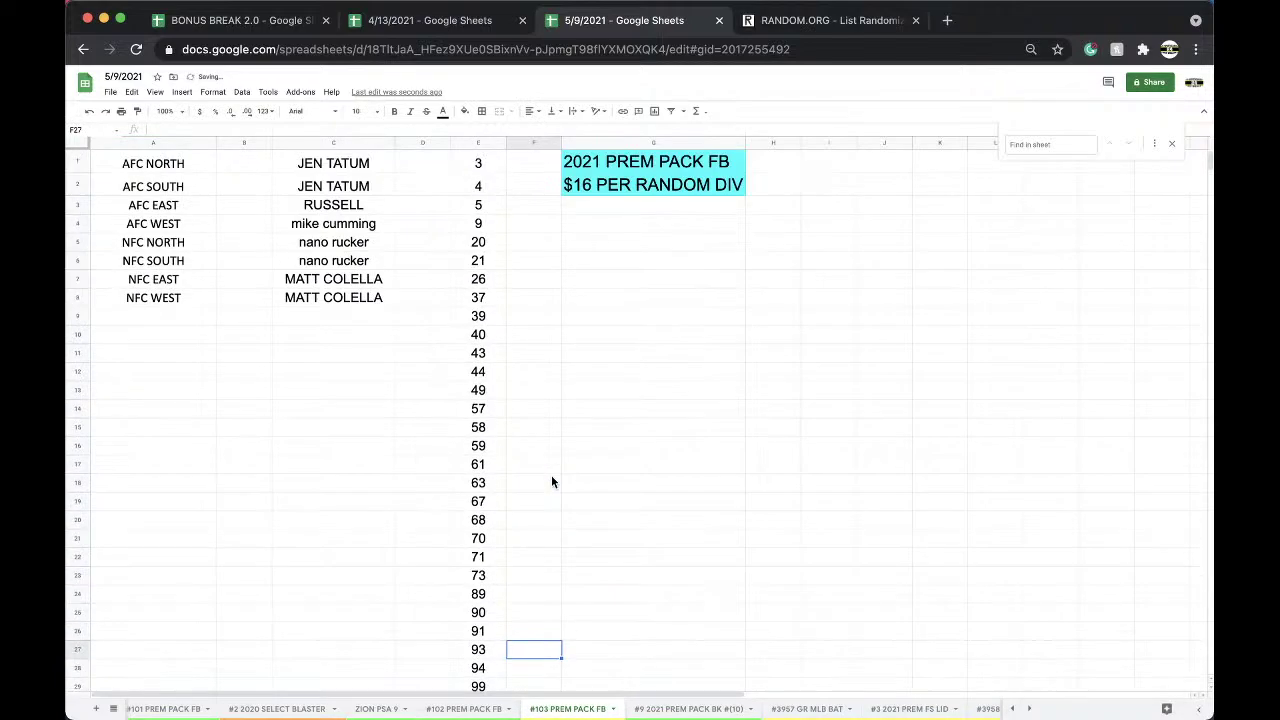
# Clear the buyer names from column C and move the #103 tab further right.
pyautogui.click(357, 143)
pyautogui.press('Delete')
pyautogui.moveTo(567, 709); pyautogui.dragTo(690, 710)
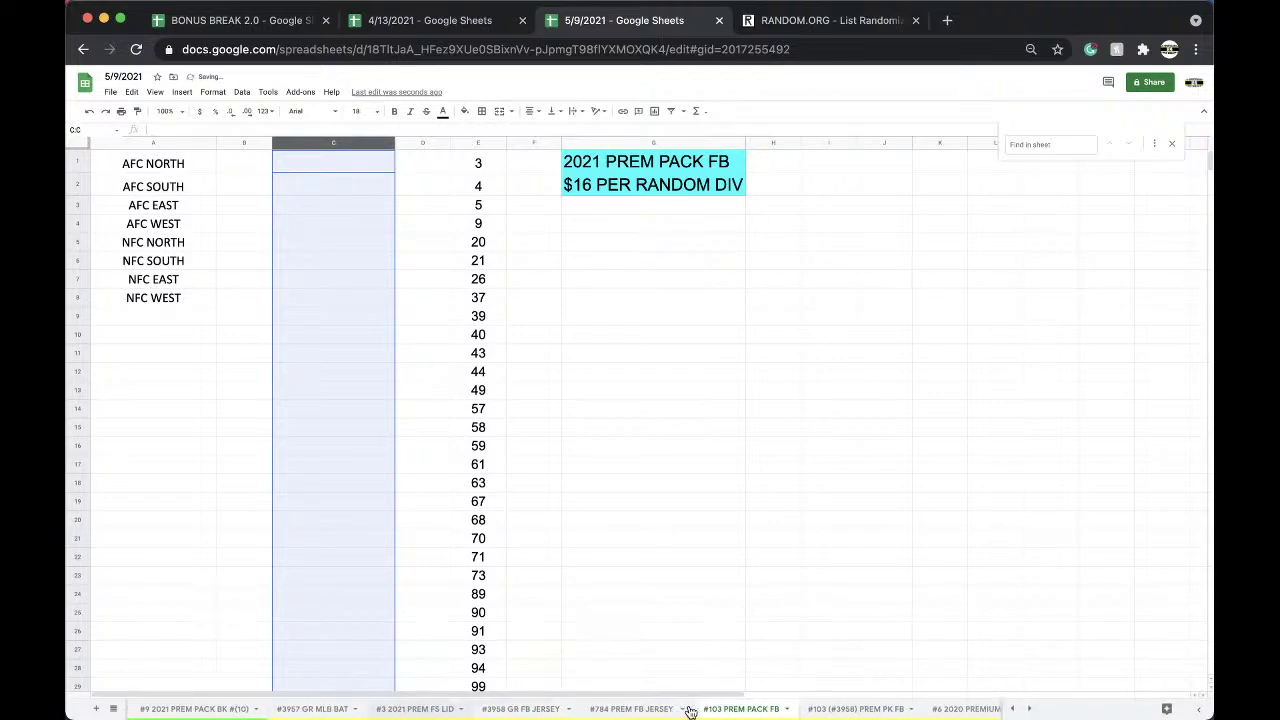
# Rename the '#103 (#3958) PREM PK FB' sheet to '#104 (#3958) PREM PK FB'.
pyautogui.click(812, 710)
pyautogui.click(811, 710)
pyautogui.press('BackSpace')
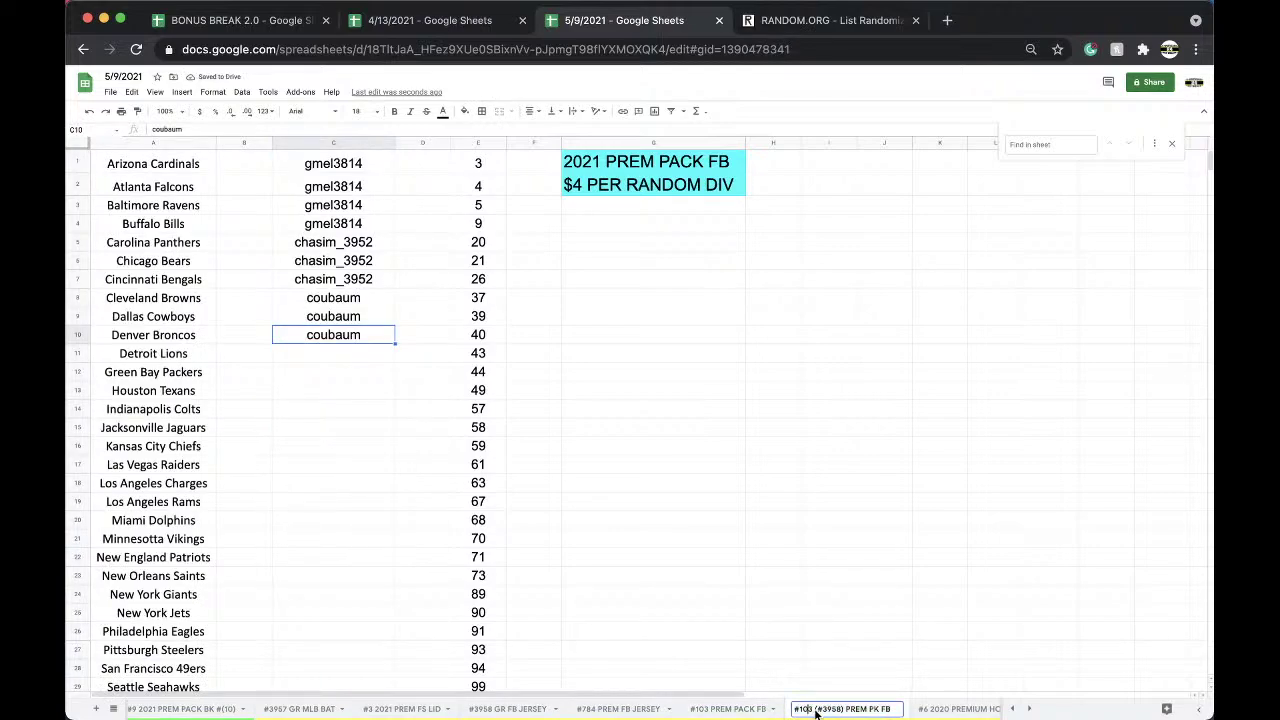
pyautogui.write('4')
pyautogui.press('Return')
pyautogui.click(775, 576)
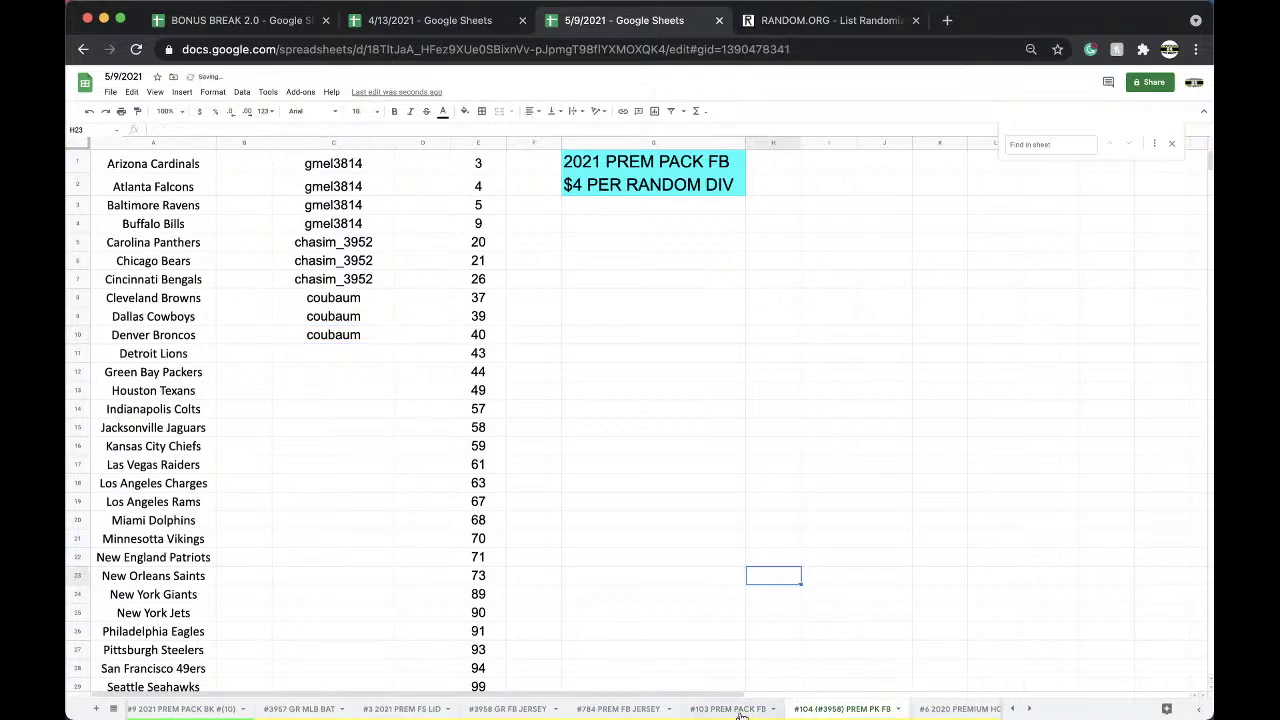
# Return to the #102 PREM PACK FB sheet and its top rows.
pyautogui.hscroll(-5, 740, 712)
pyautogui.click(730, 712)
pyautogui.click(787, 709)
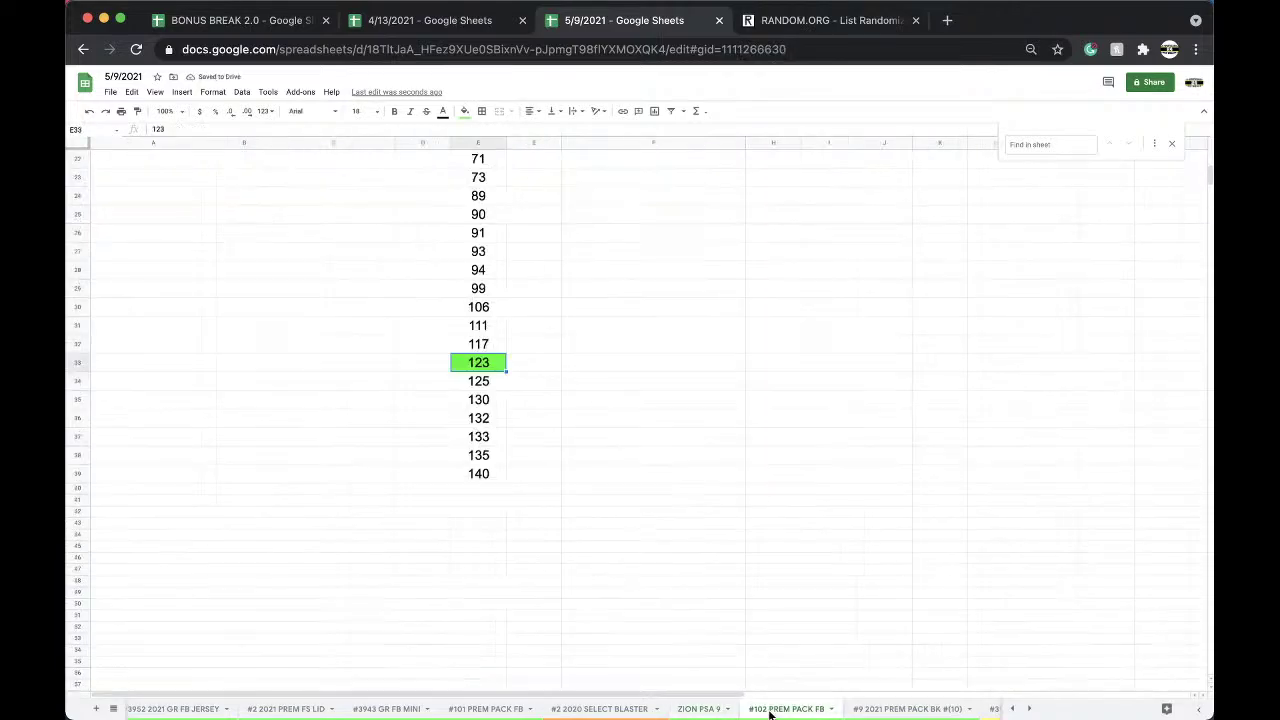
pyautogui.scroll(5, 937, 338)
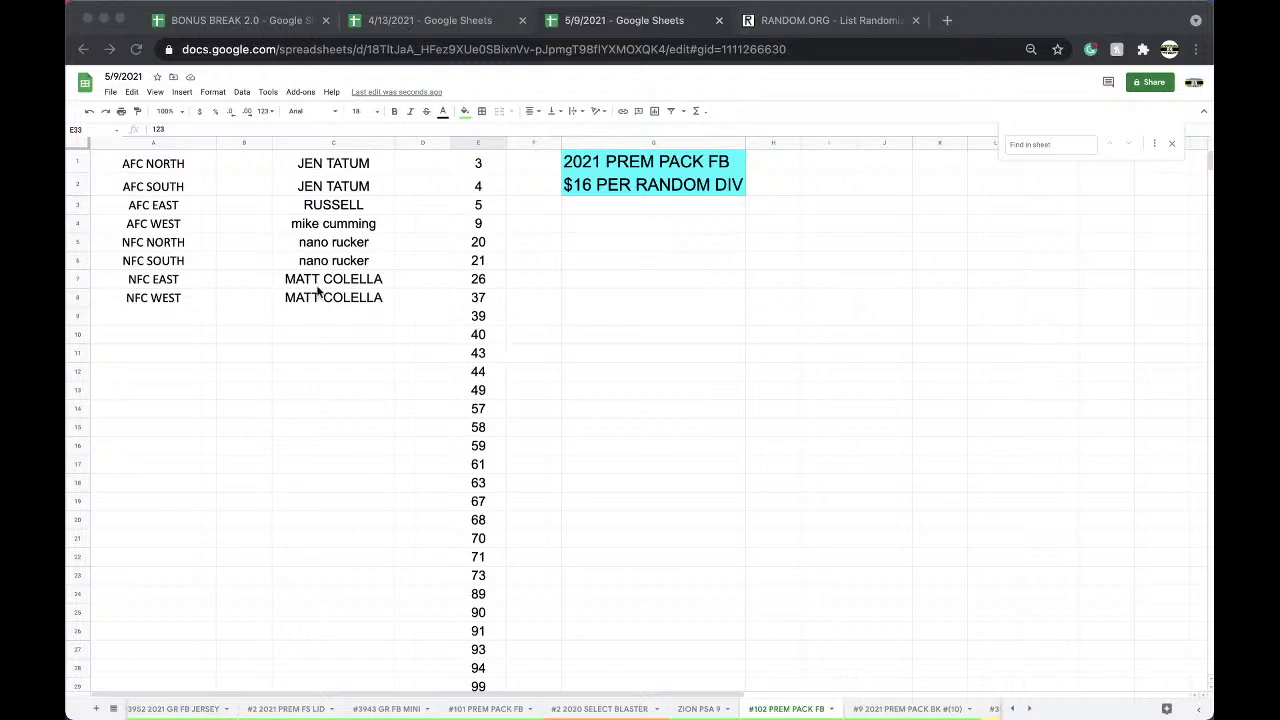
# Paste the eight buyer names from C1:C8 into a fresh RANDOM.ORG List Randomizer.
pyautogui.moveTo(326, 170); pyautogui.dragTo(340, 302)
pyautogui.hotkey('ctrl', 'c')
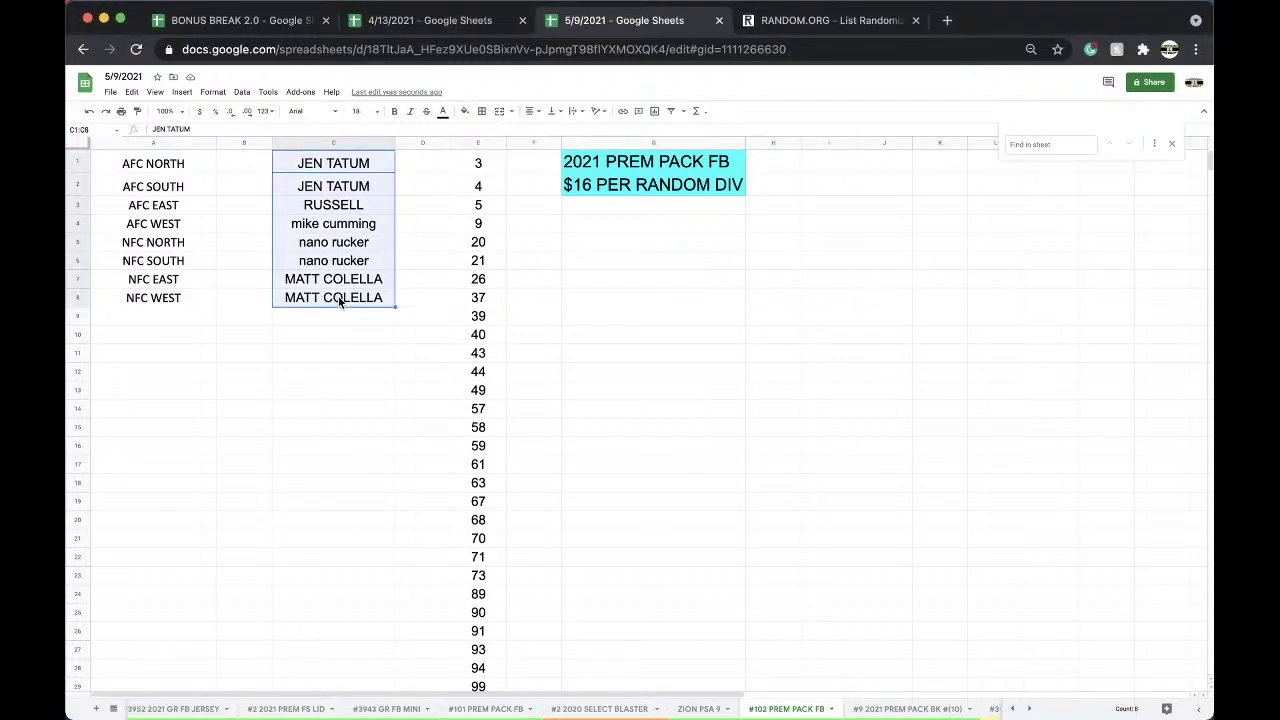
pyautogui.click(820, 24)
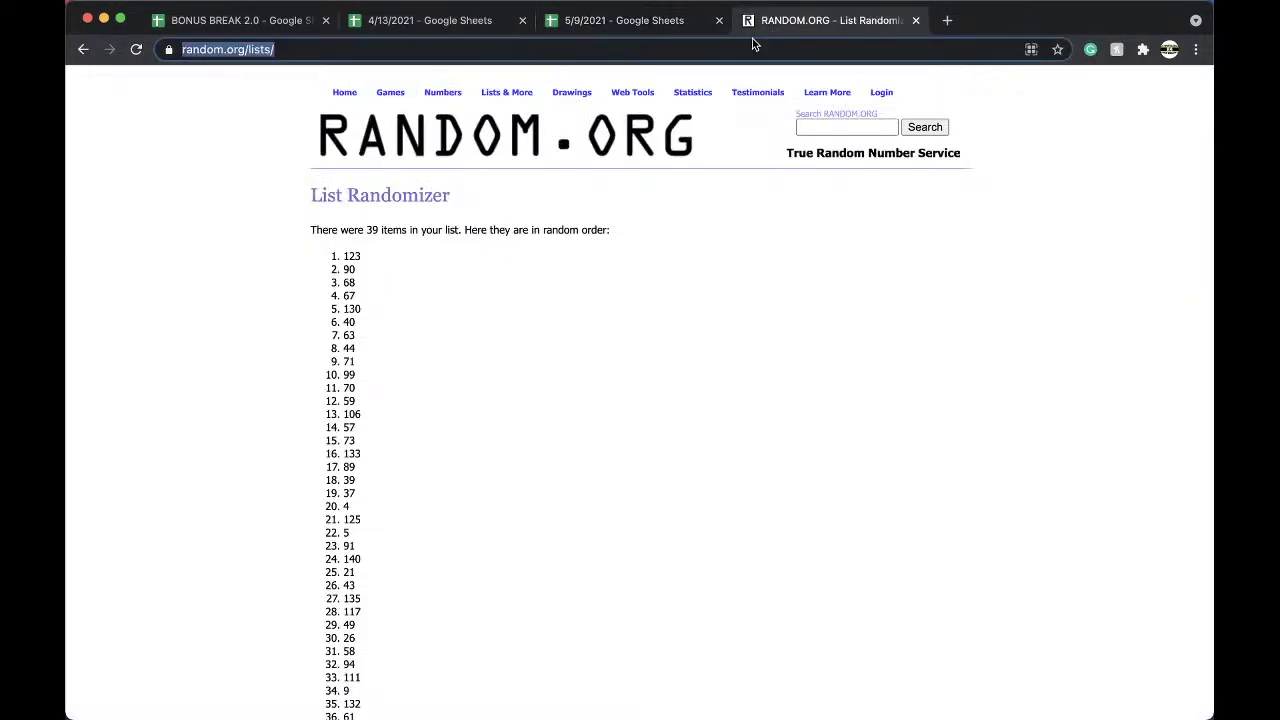
pyautogui.press('Return')
pyautogui.hotkey('ctrl', 'v')
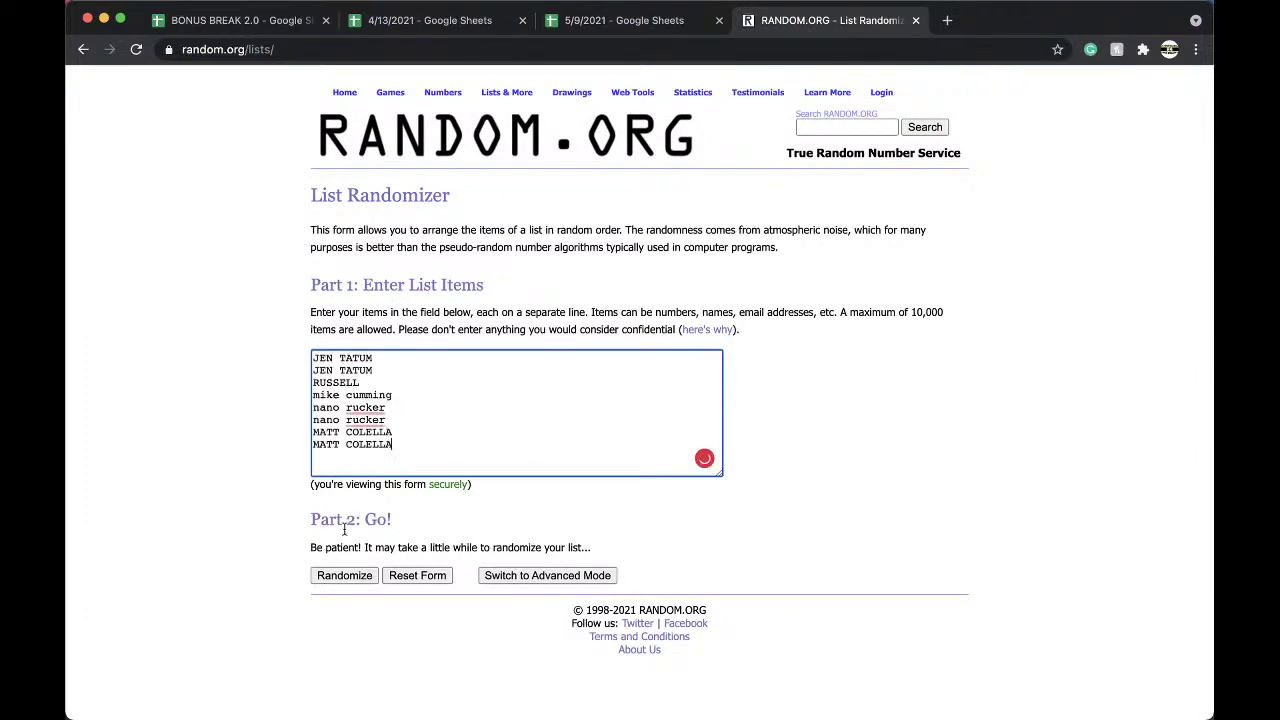
# Shuffle the list five times and select the final order of names.
pyautogui.click(330, 575)
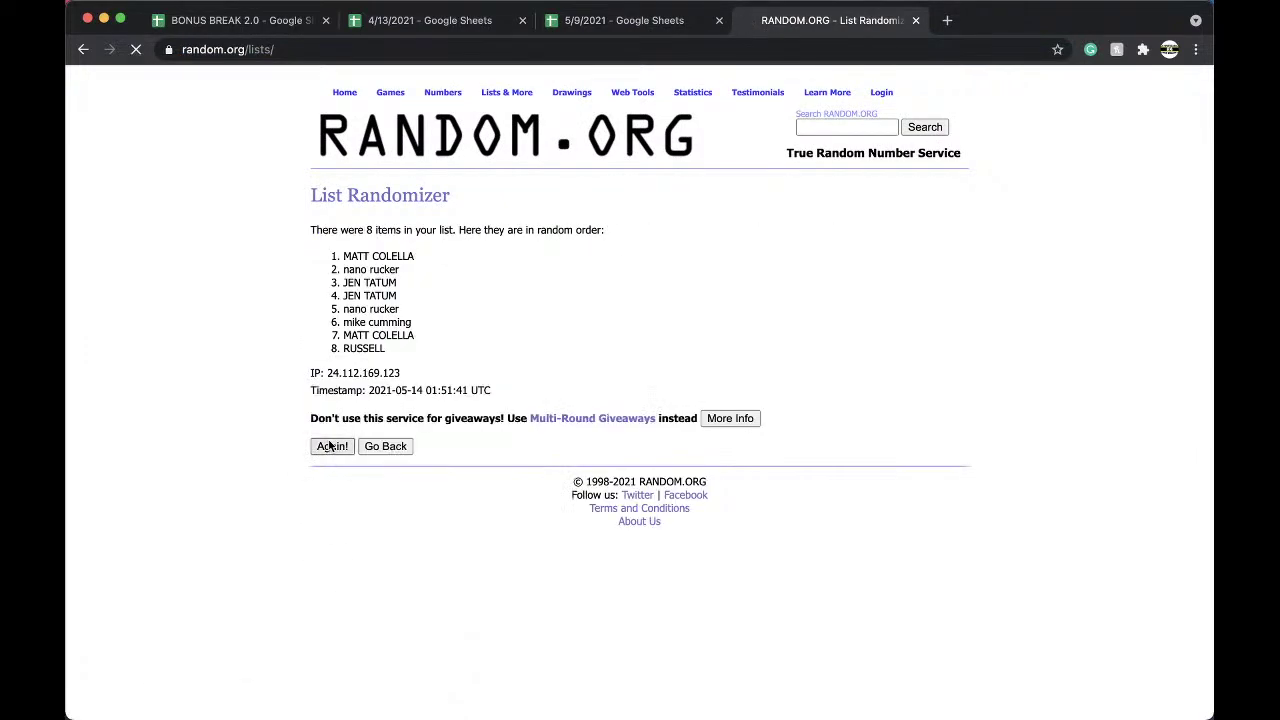
pyautogui.click(330, 446)
pyautogui.click(331, 474)
pyautogui.click(332, 476)
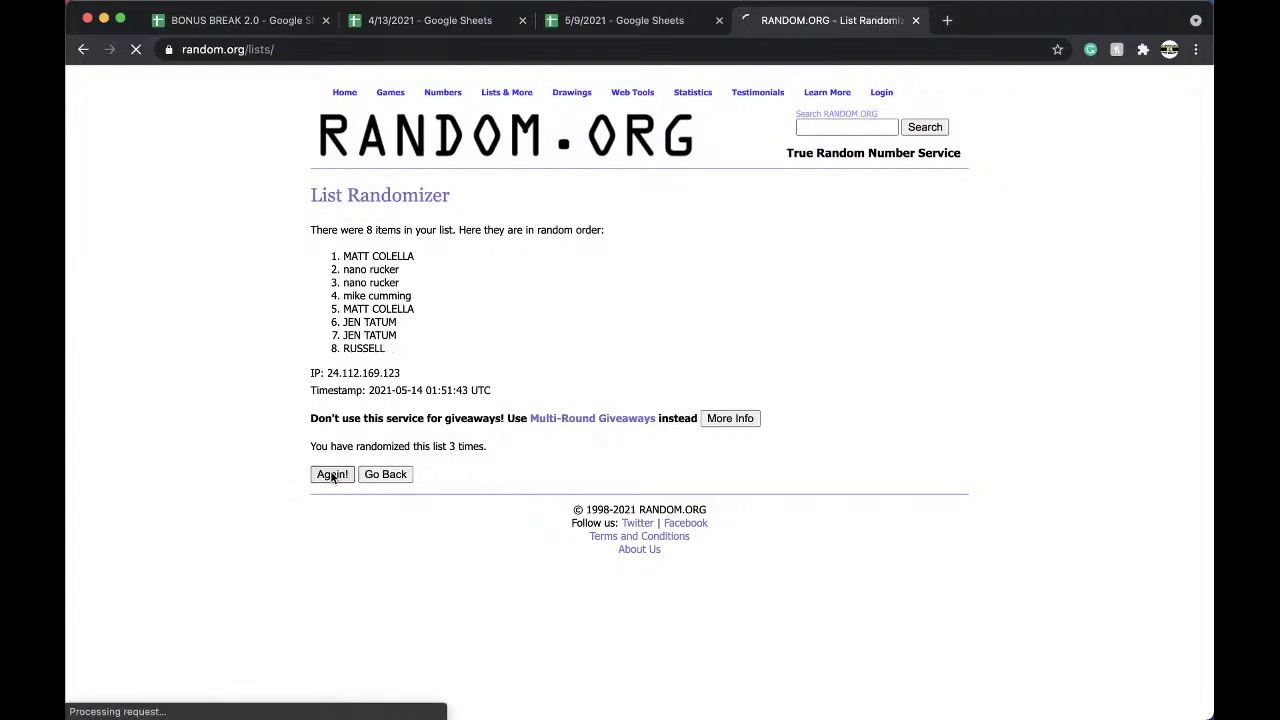
pyautogui.click(332, 475)
pyautogui.moveTo(342, 252); pyautogui.dragTo(456, 358)
pyautogui.press('super+c')
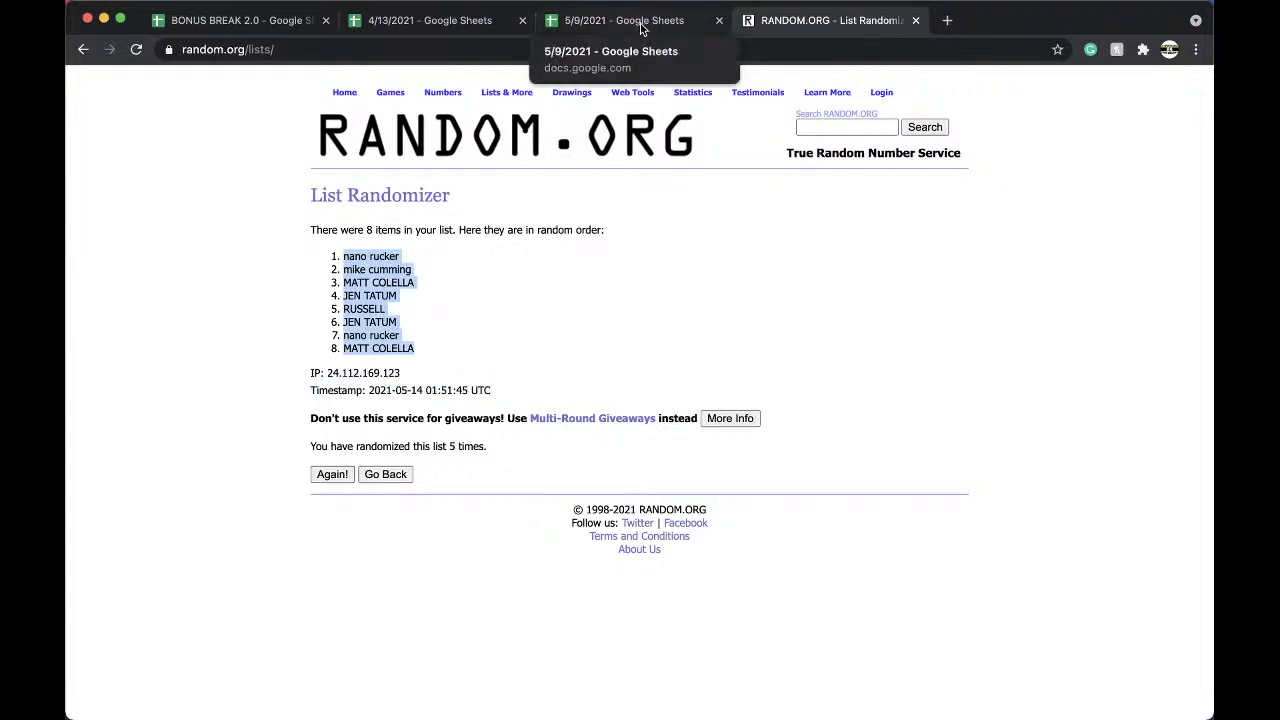
pyautogui.click(637, 21)
# Paste the shuffled names into B1:B8 at font size 18 and autofit column B.
pyautogui.click(243, 166)
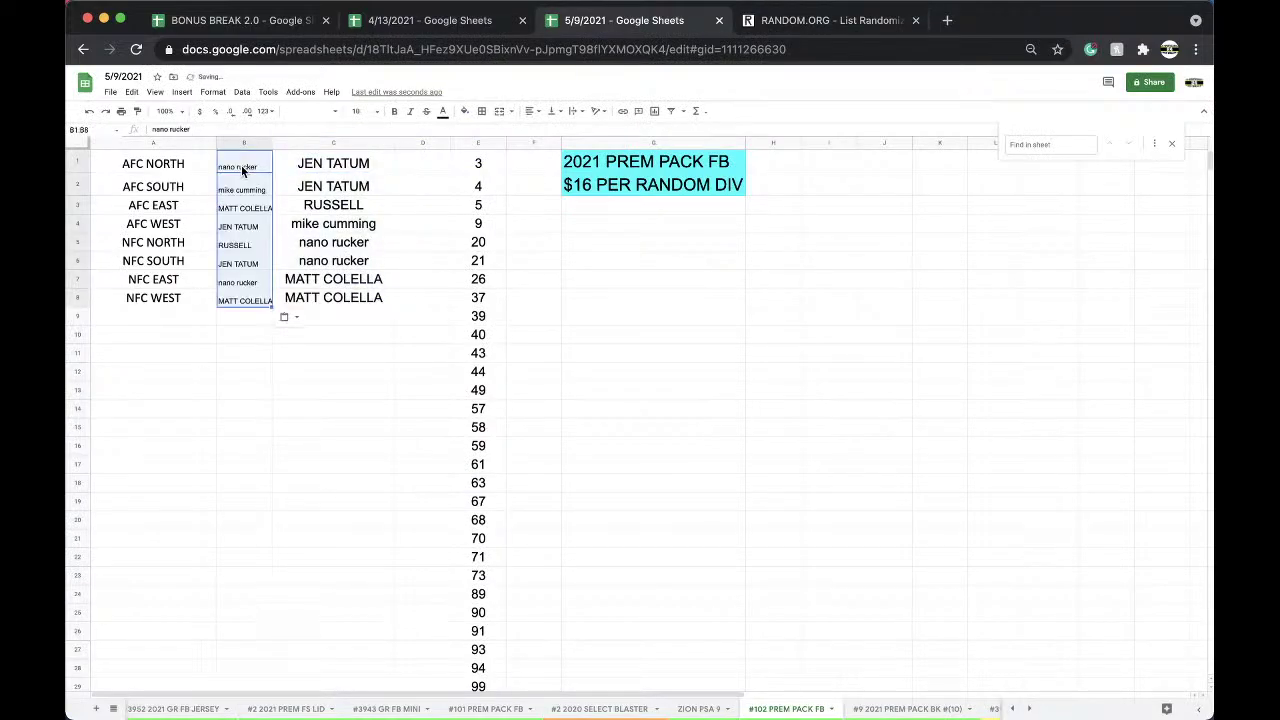
pyautogui.press('super+v')
pyautogui.click(360, 111)
pyautogui.click(357, 272)
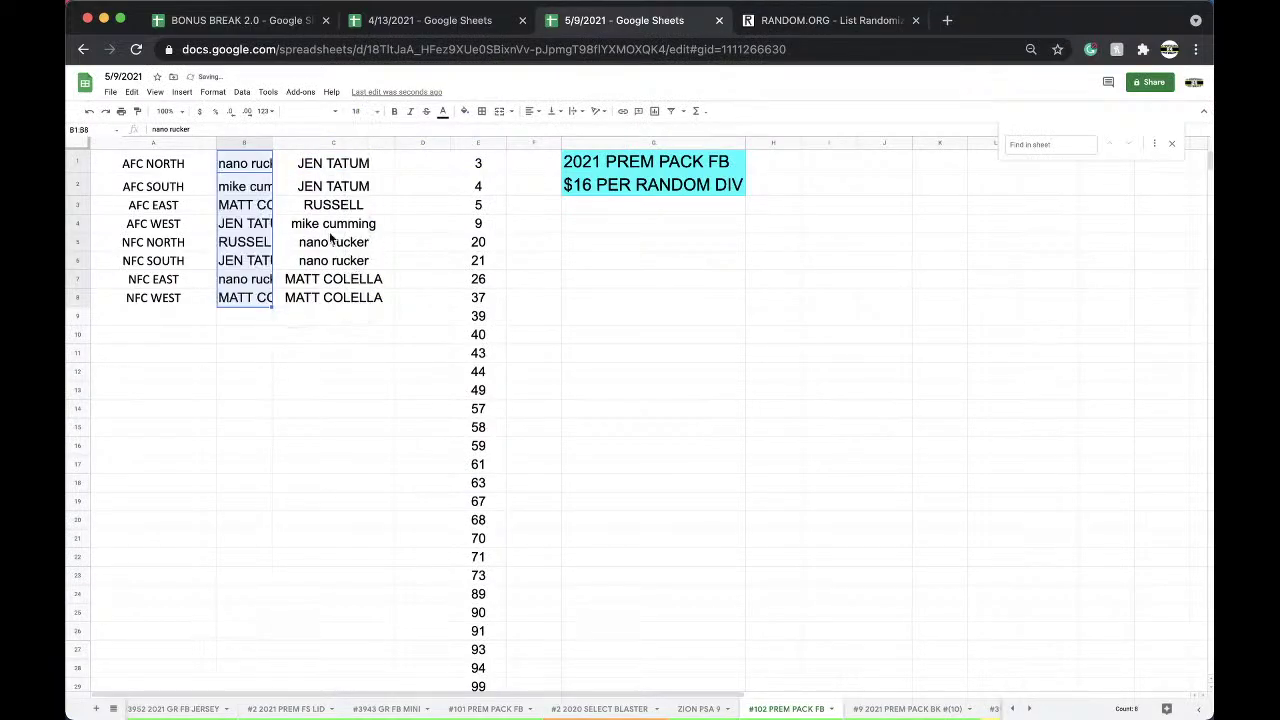
pyautogui.doubleClick(272, 143)
# Check each pasted buyer name in cells B2 through B8.
pyautogui.click(261, 190)
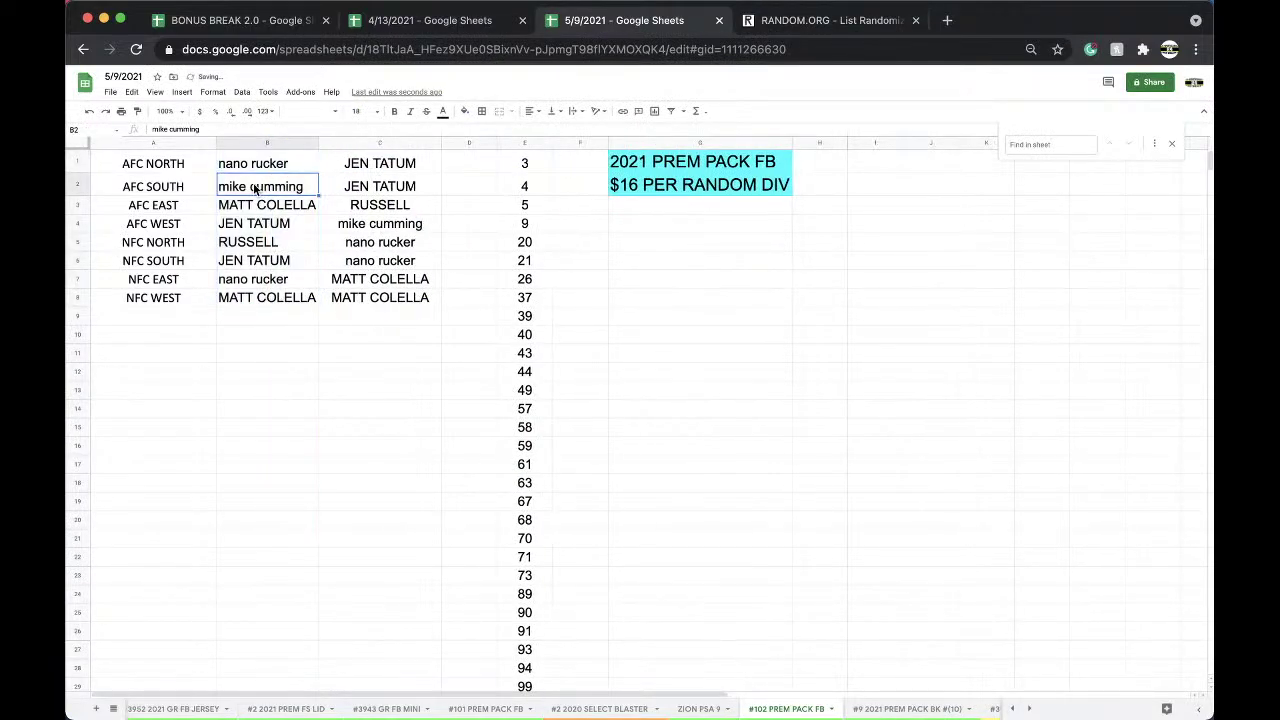
pyautogui.click(258, 207)
pyautogui.click(262, 226)
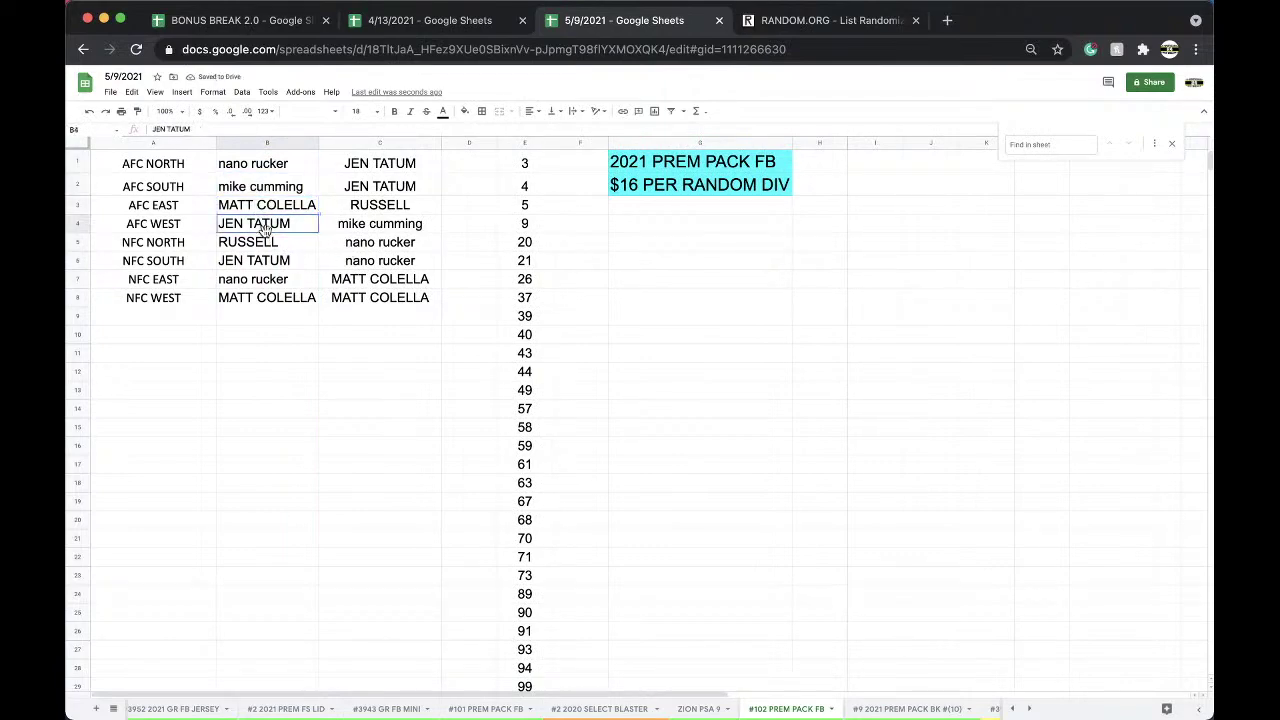
pyautogui.click(265, 242)
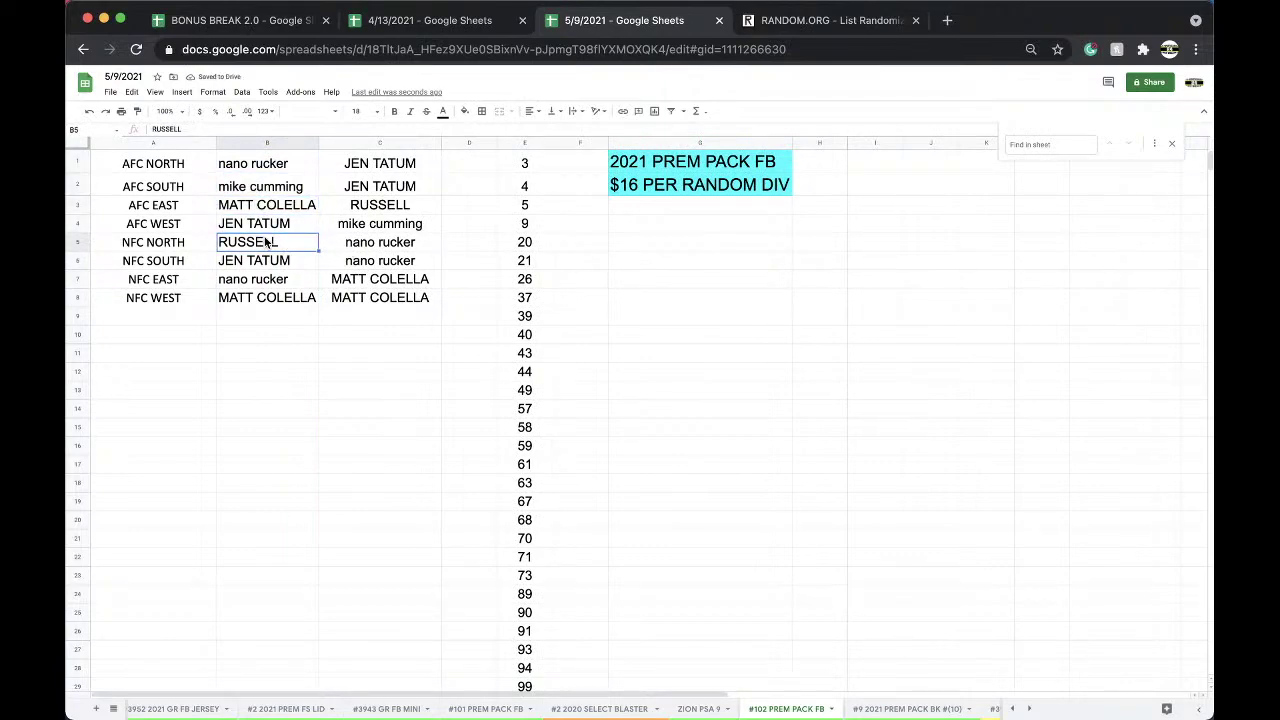
pyautogui.click(254, 261)
pyautogui.click(252, 282)
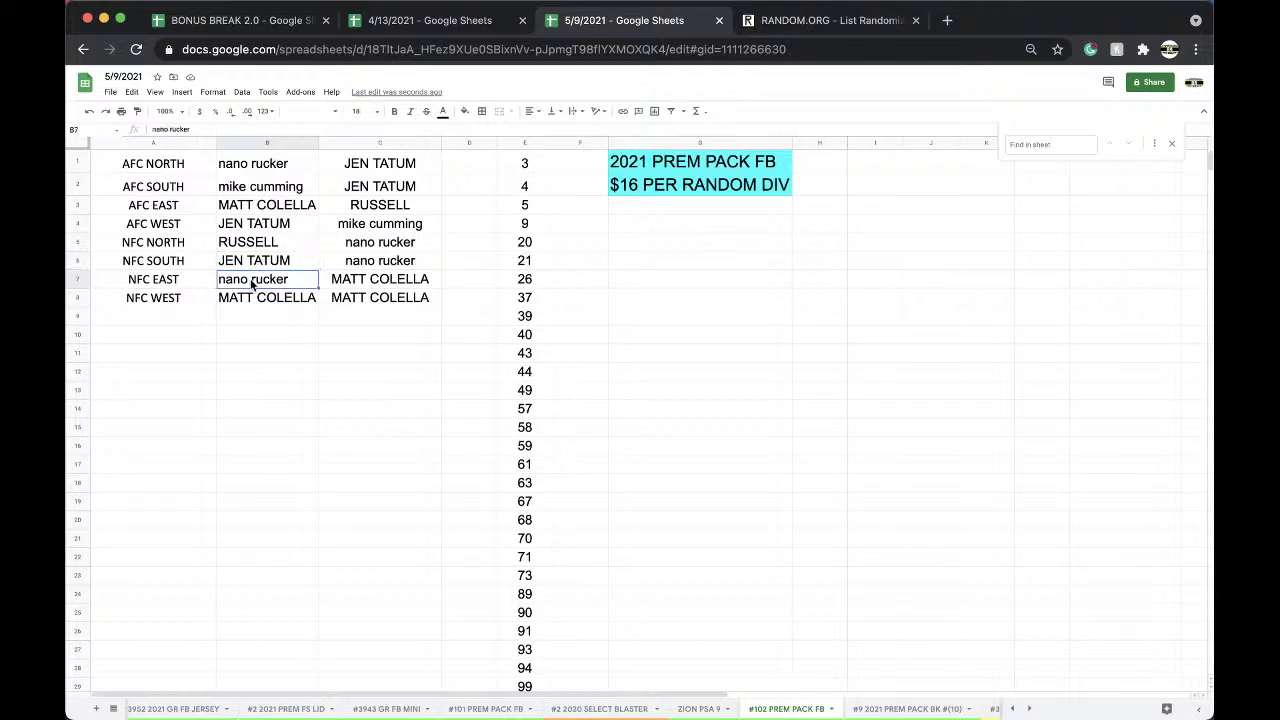
pyautogui.click(256, 298)
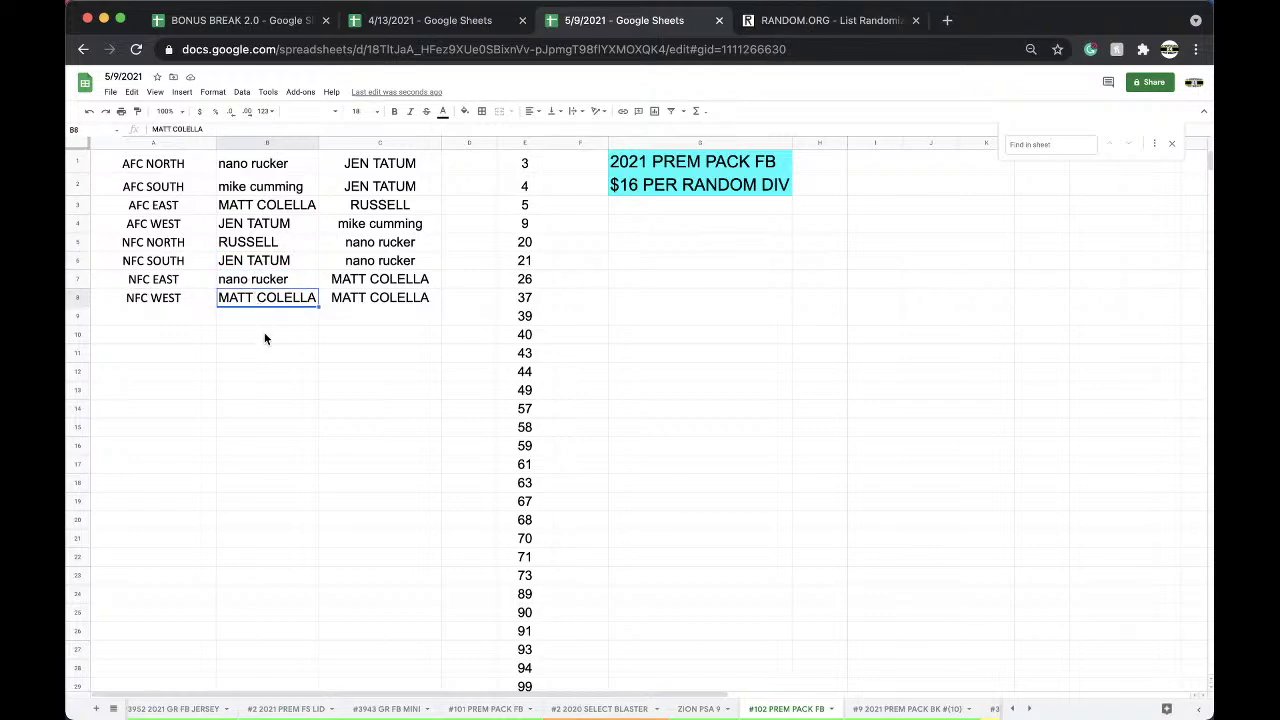
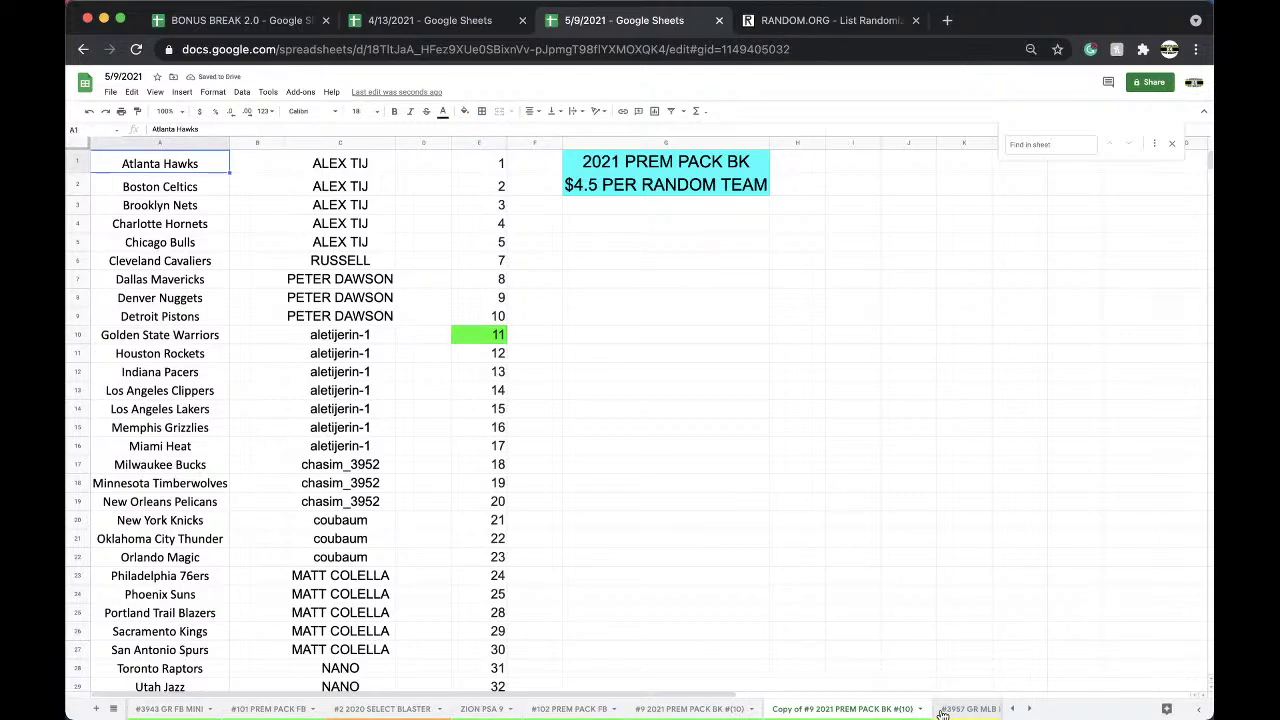
# Rename the copied sheet to '#10 2021 PREM PACK BK'.
pyautogui.doubleClick(850, 708)
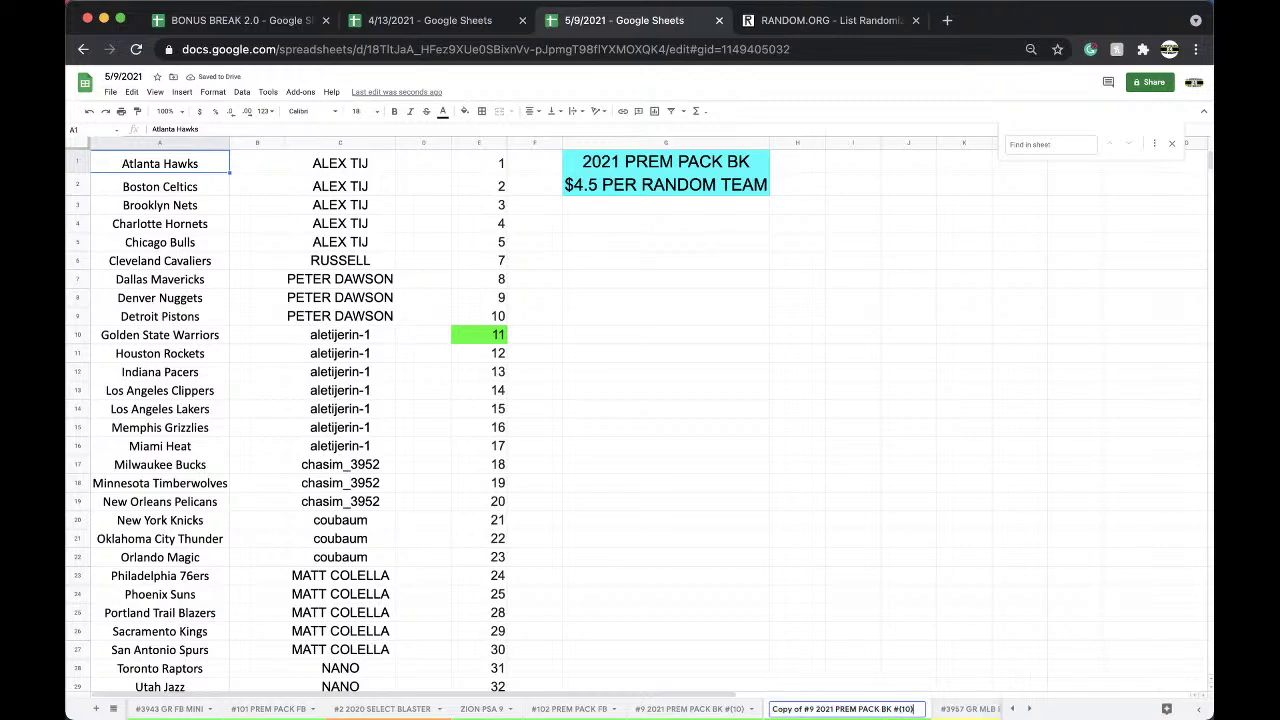
pyautogui.press('BackSpace')
pyautogui.press('BackSpace')
pyautogui.press('BackSpace')
pyautogui.press('BackSpace')
pyautogui.press('BackSpace')
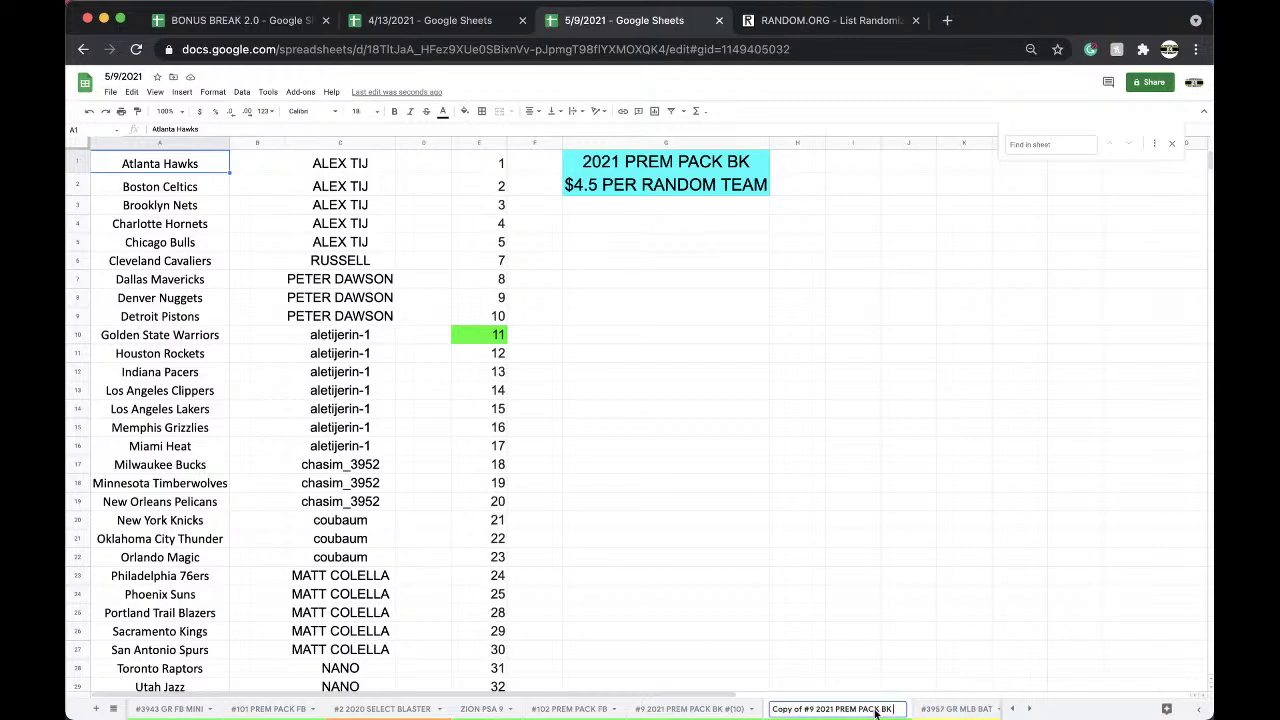
pyautogui.moveTo(818, 712); pyautogui.dragTo(678, 713)
pyautogui.write('#10')
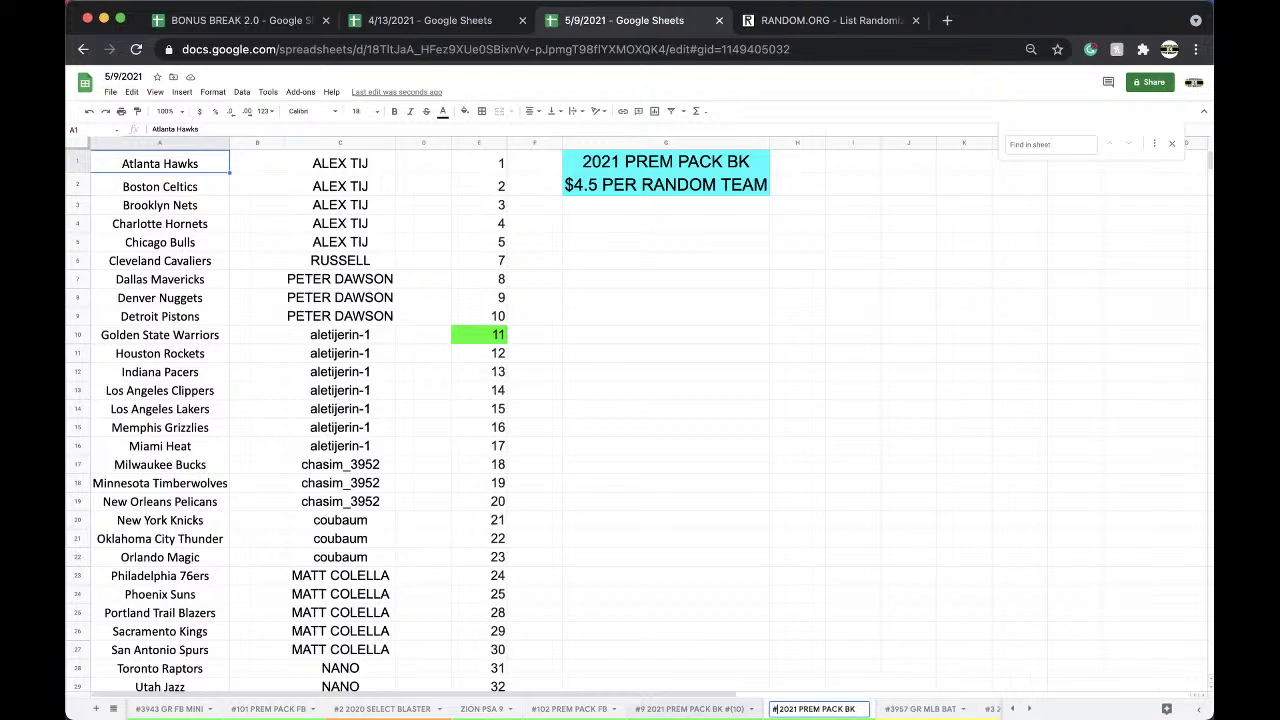
pyautogui.click(703, 591)
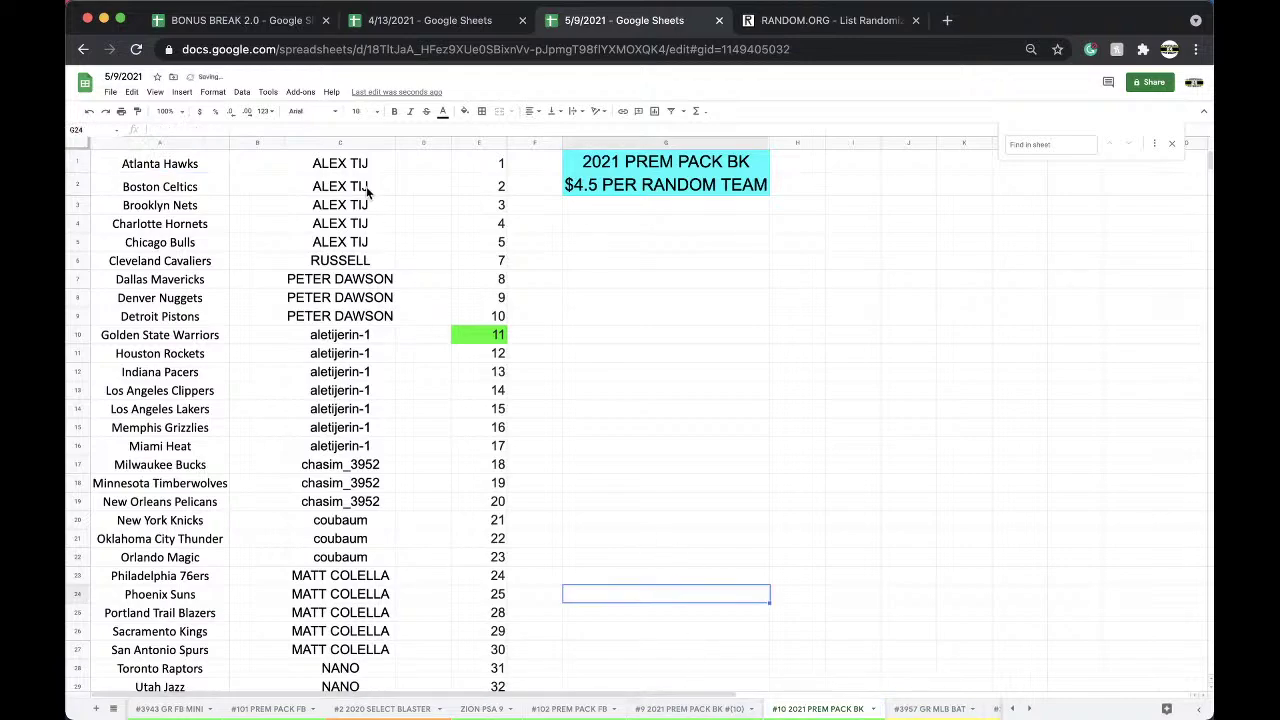
# Clear the column C owner names and shift numbers 12 onward up to E10, removing 11.
pyautogui.click(341, 141)
pyautogui.press('Delete')
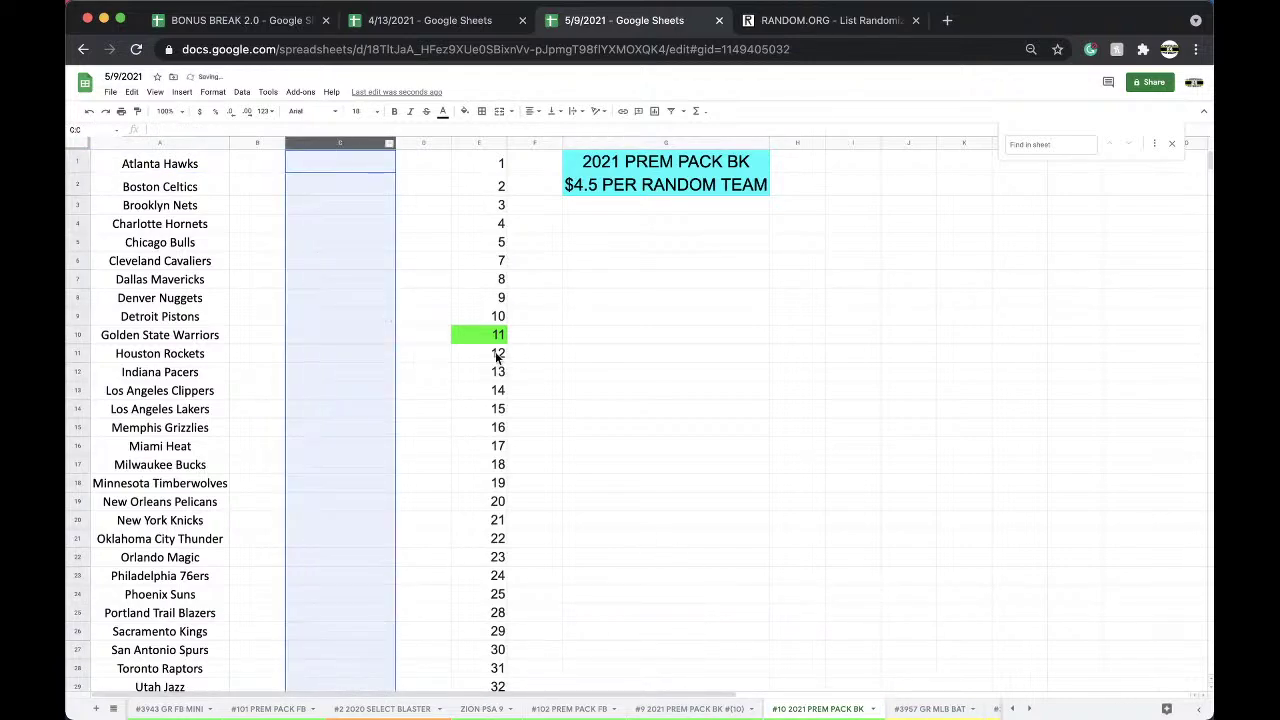
pyautogui.moveTo(497, 353); pyautogui.dragTo(480, 505)
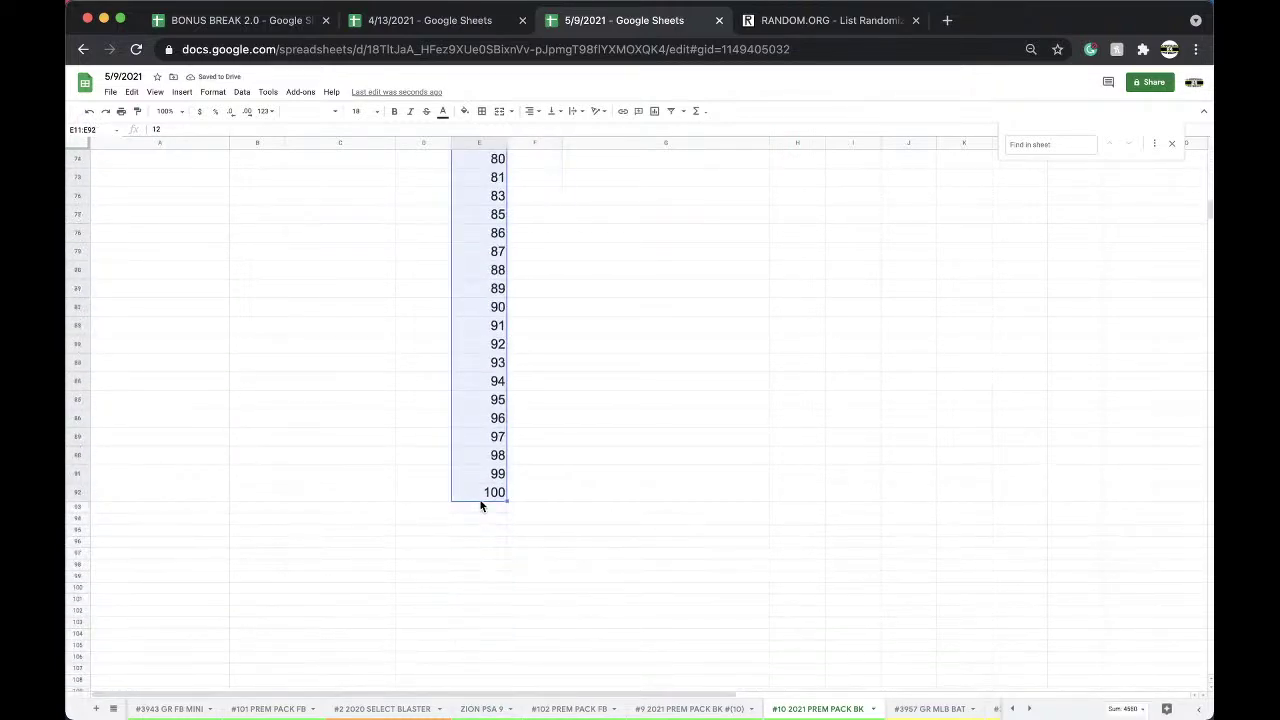
pyautogui.press('Delete')
pyautogui.scroll(20, 485, 400)
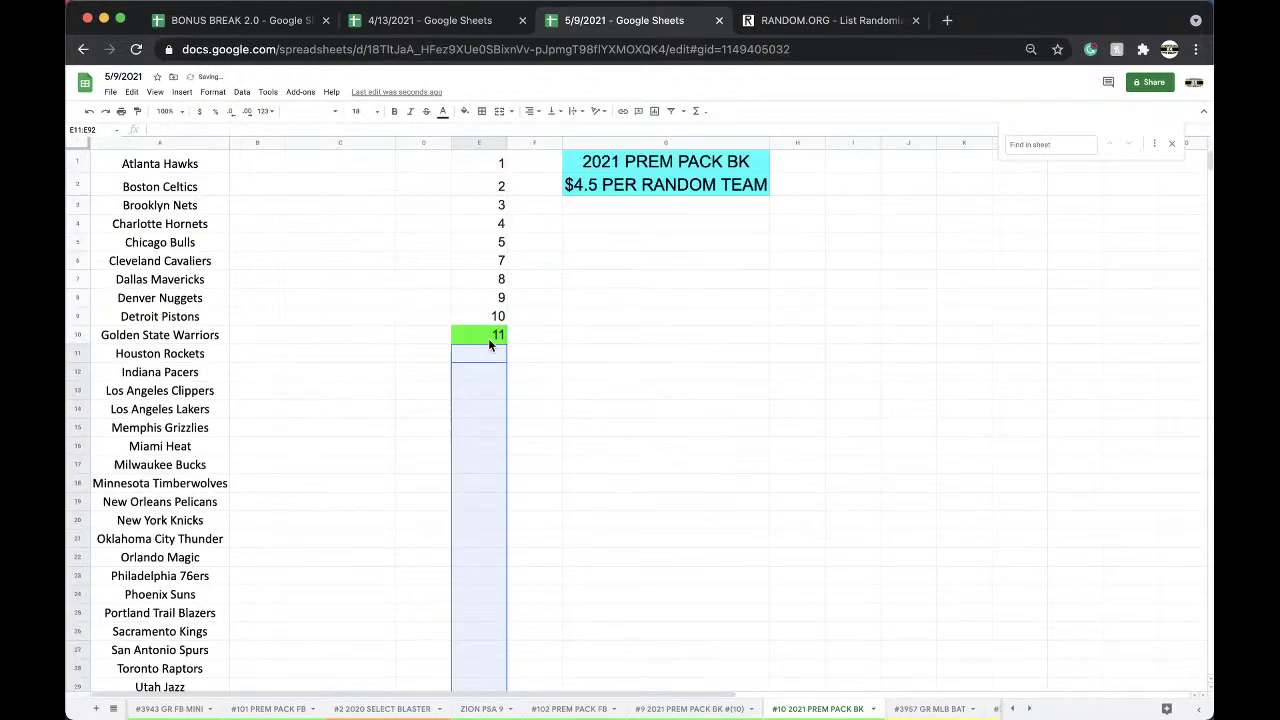
pyautogui.click(488, 338)
pyautogui.hotkey('ctrl', 'v')
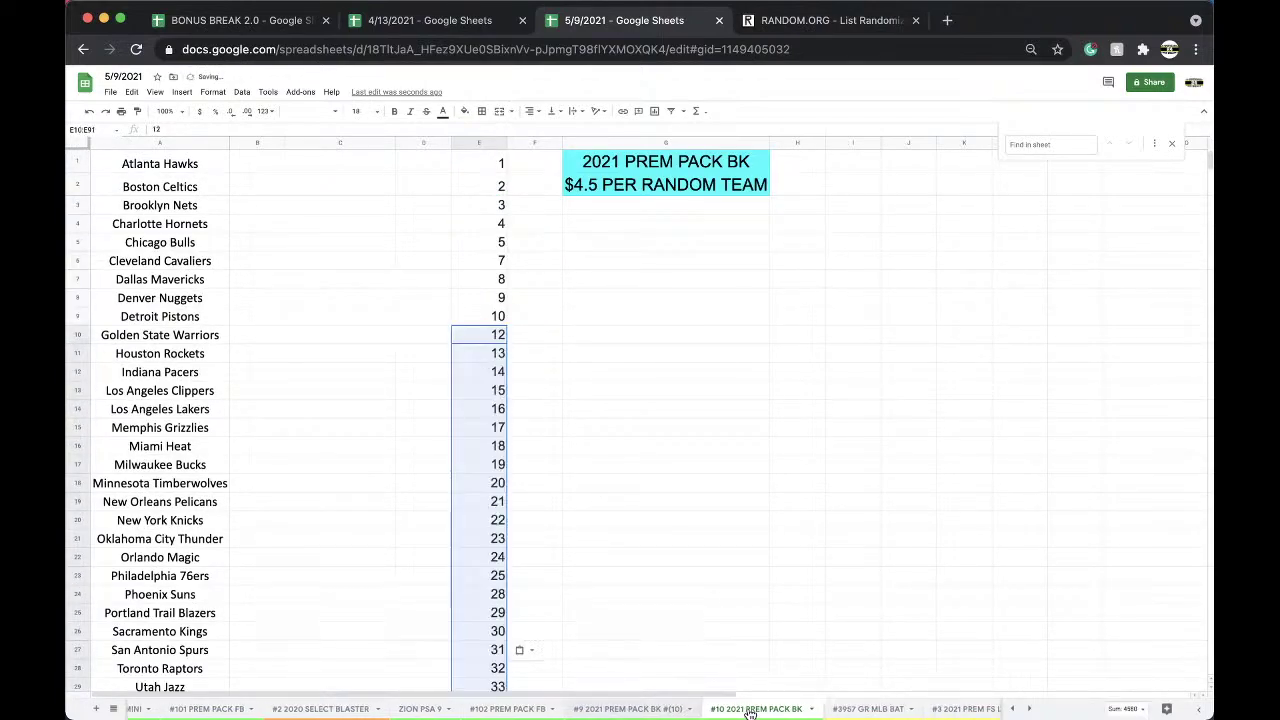
# Recolour the #10 sheet tab, move it further along the sheet order, and return to the #9 sheet.
pyautogui.rightClick(750, 712)
pyautogui.moveTo(715, 588)
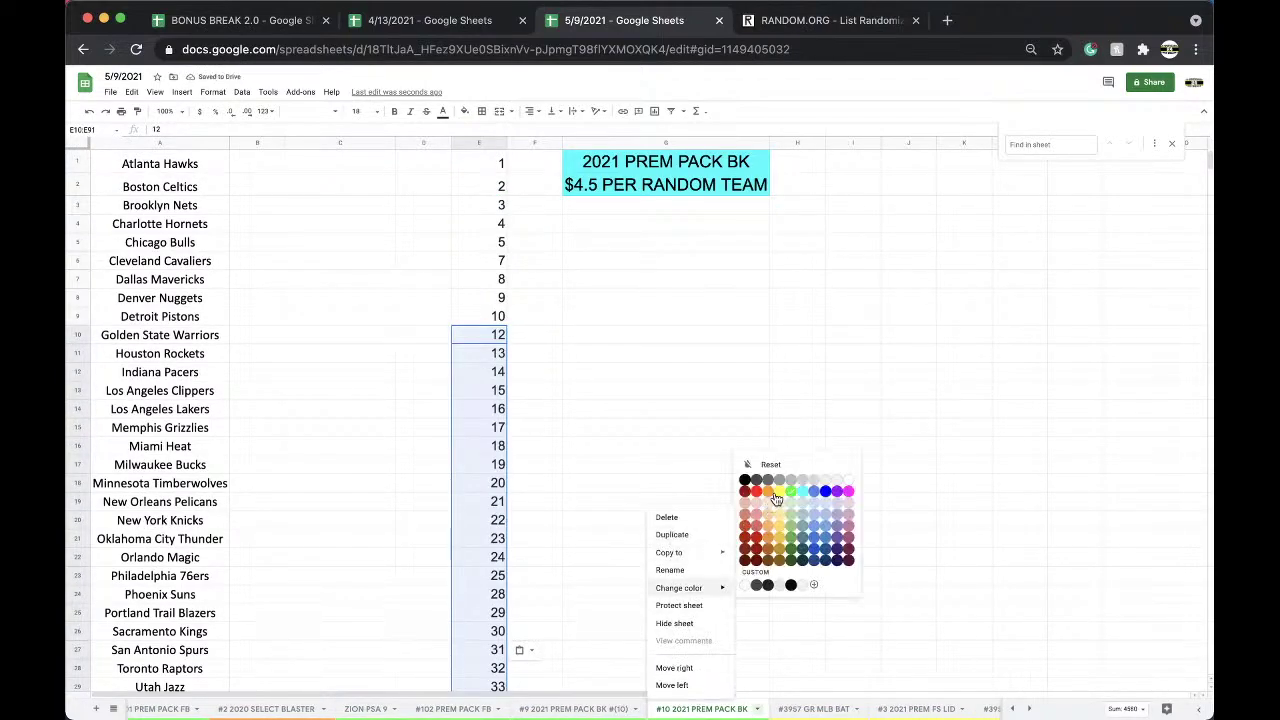
pyautogui.click(776, 494)
pyautogui.hscroll(5, 688, 712)
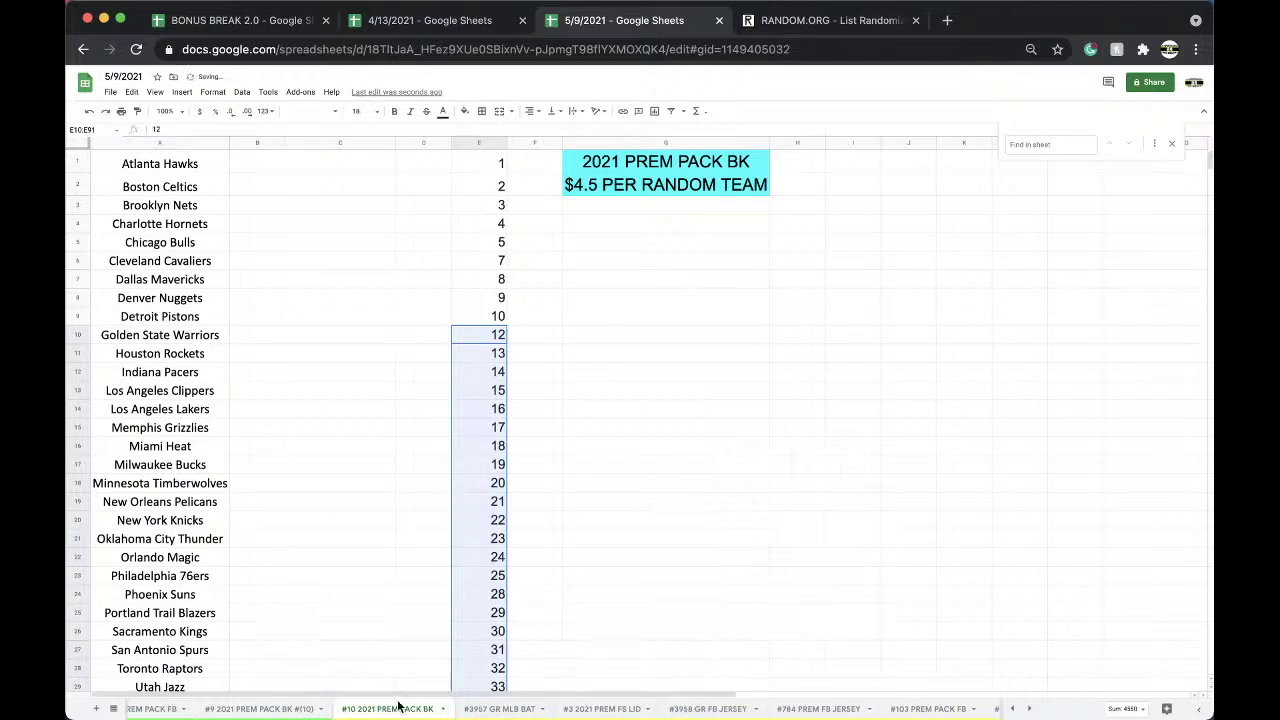
pyautogui.moveTo(398, 708); pyautogui.dragTo(665, 714)
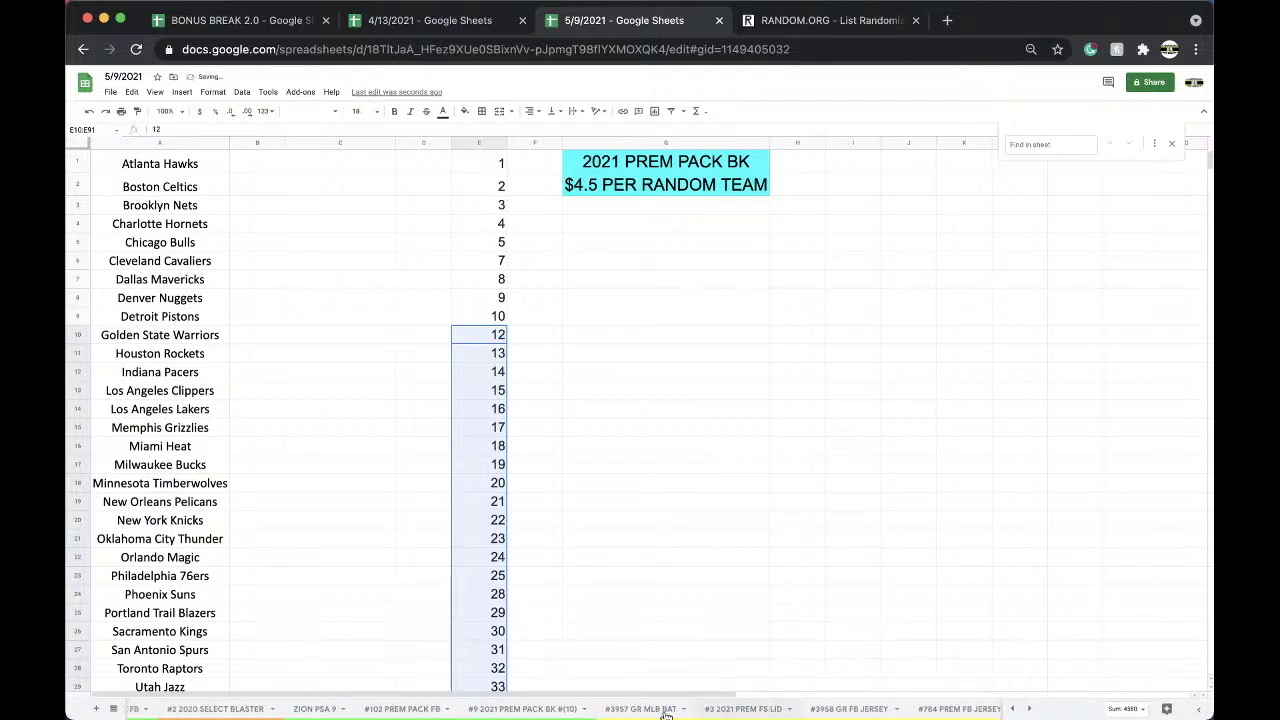
pyautogui.click(560, 712)
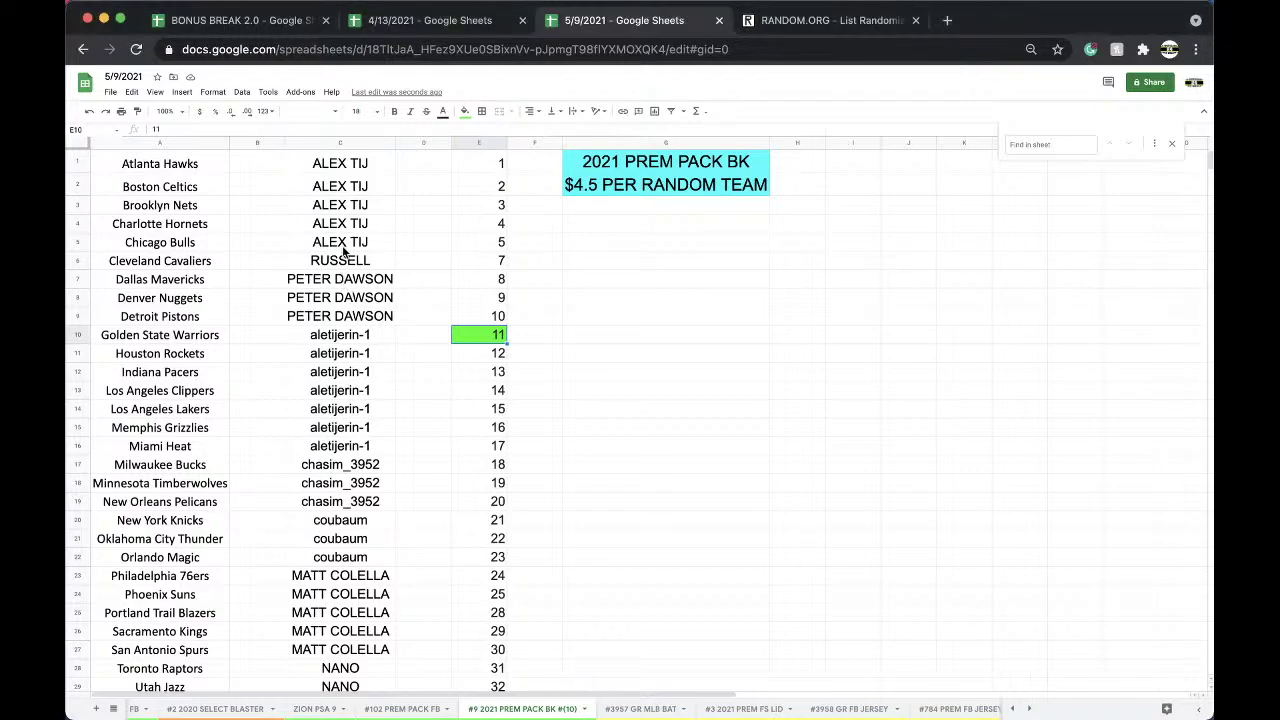
# Review the owner column, counting the spots held by each owner.
pyautogui.click(344, 246)
pyautogui.moveTo(341, 280); pyautogui.dragTo(341, 317)
pyautogui.scroll(-3, 346, 258)
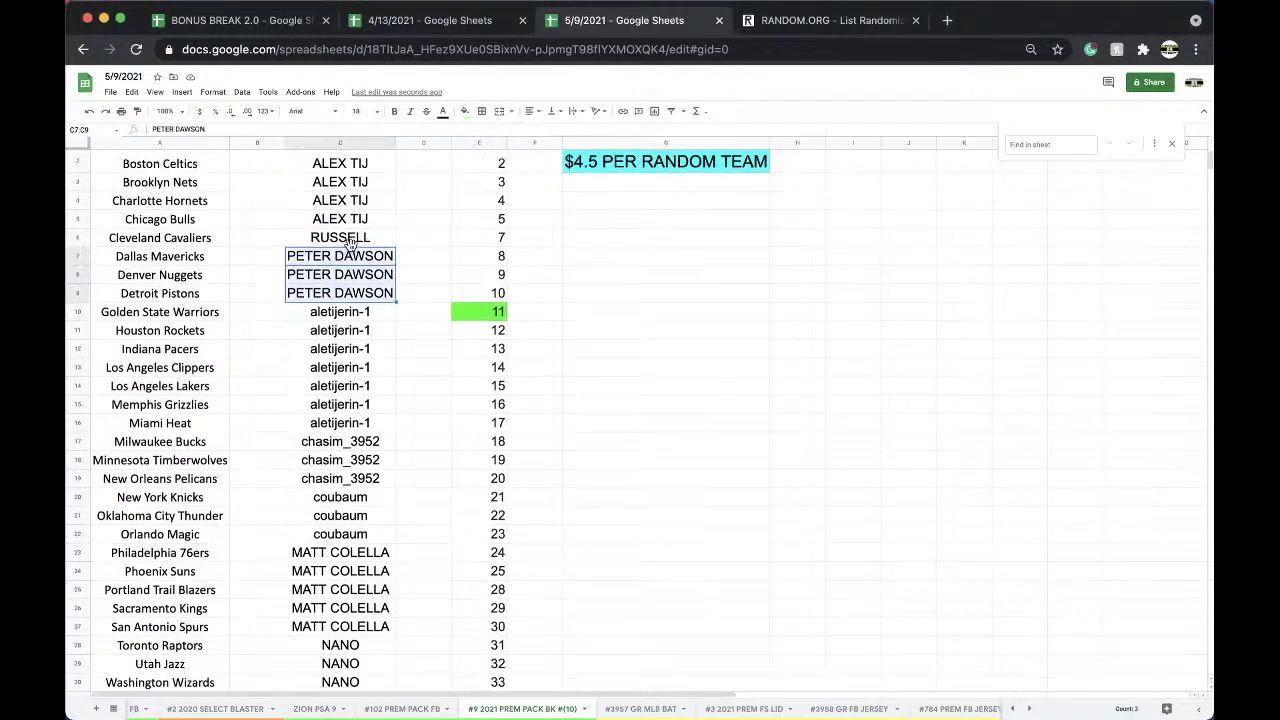
pyautogui.click(346, 258)
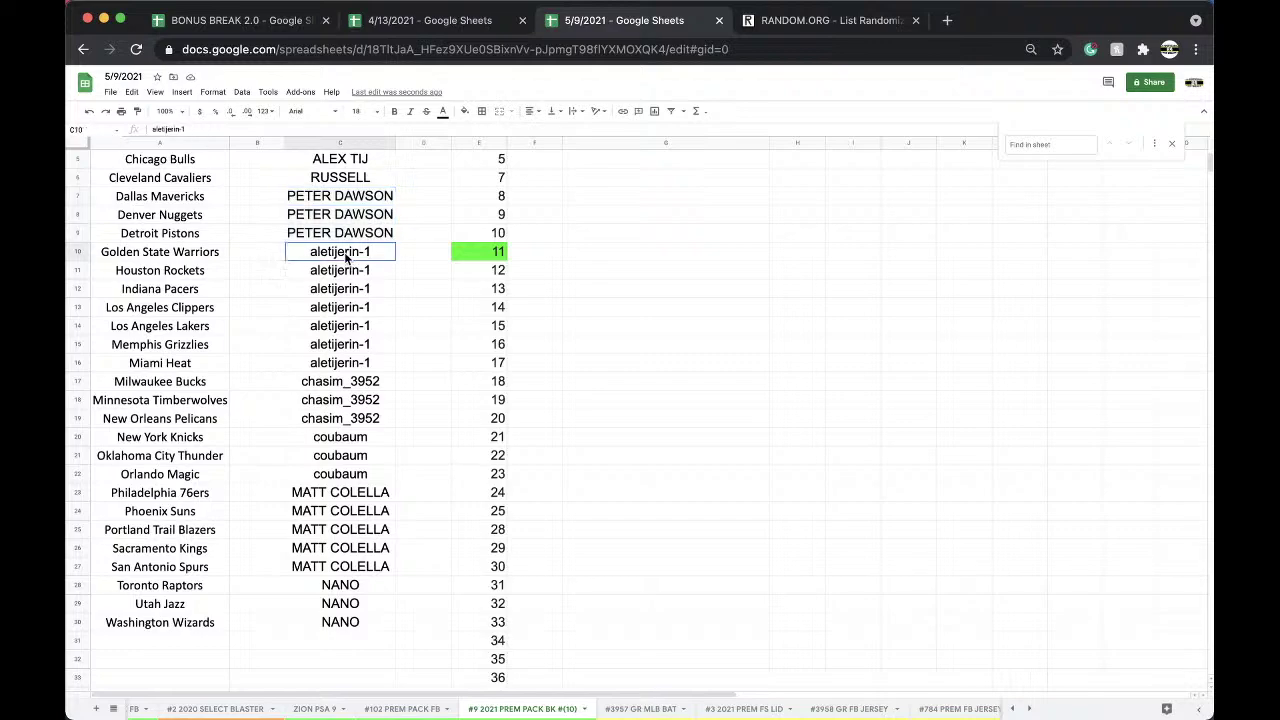
pyautogui.moveTo(346, 258); pyautogui.dragTo(347, 368)
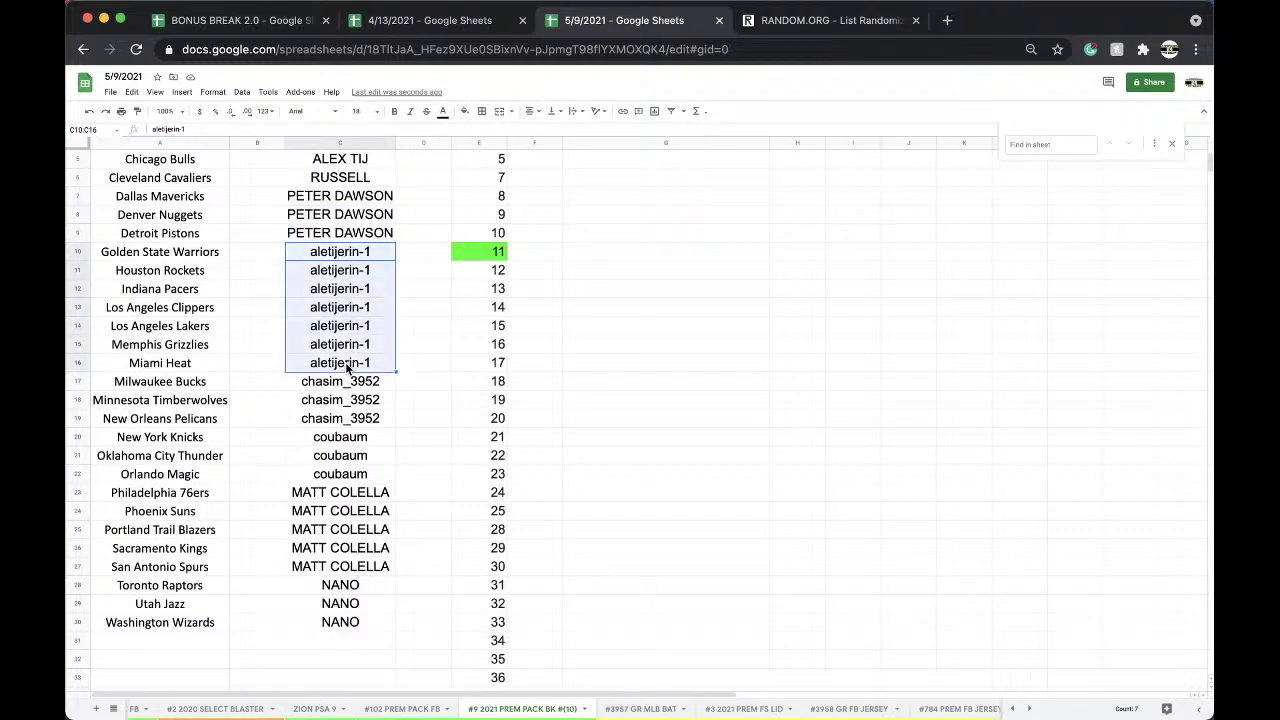
pyautogui.scroll(-1, 337, 383)
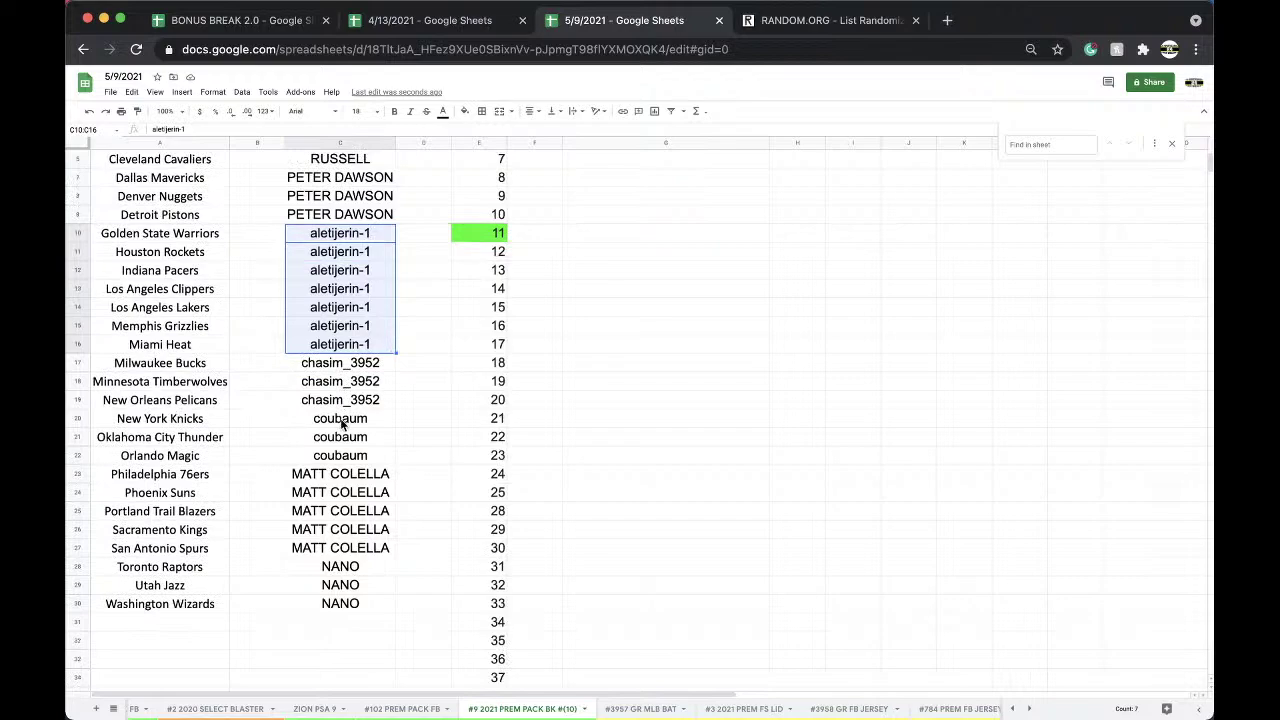
pyautogui.click(330, 478)
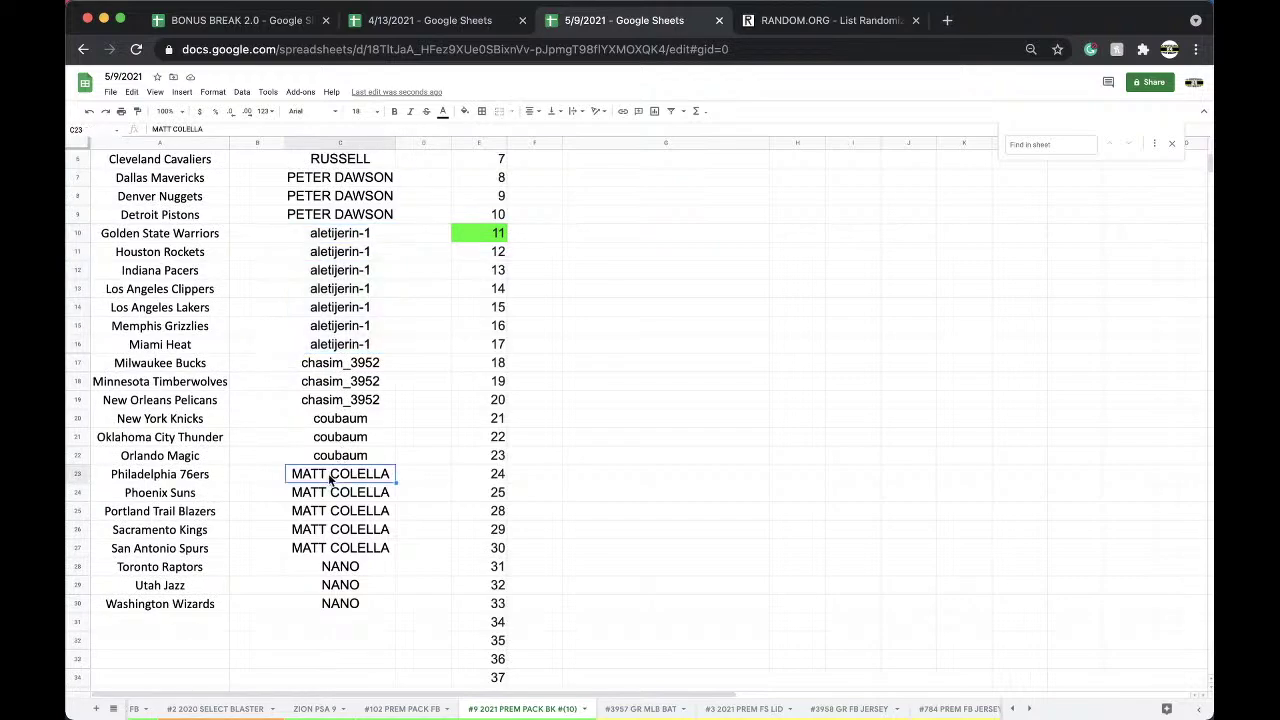
pyautogui.click(334, 513)
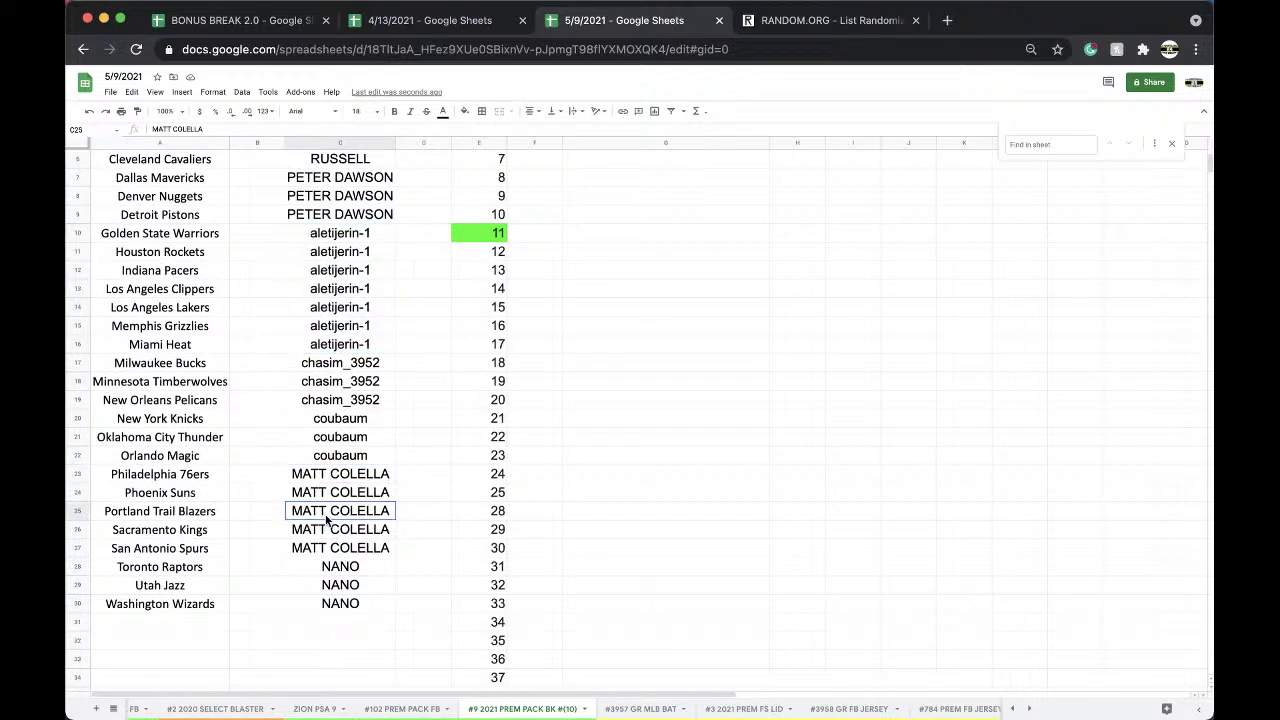
pyautogui.scroll(3, 335, 566)
pyautogui.scroll(2, 334, 566)
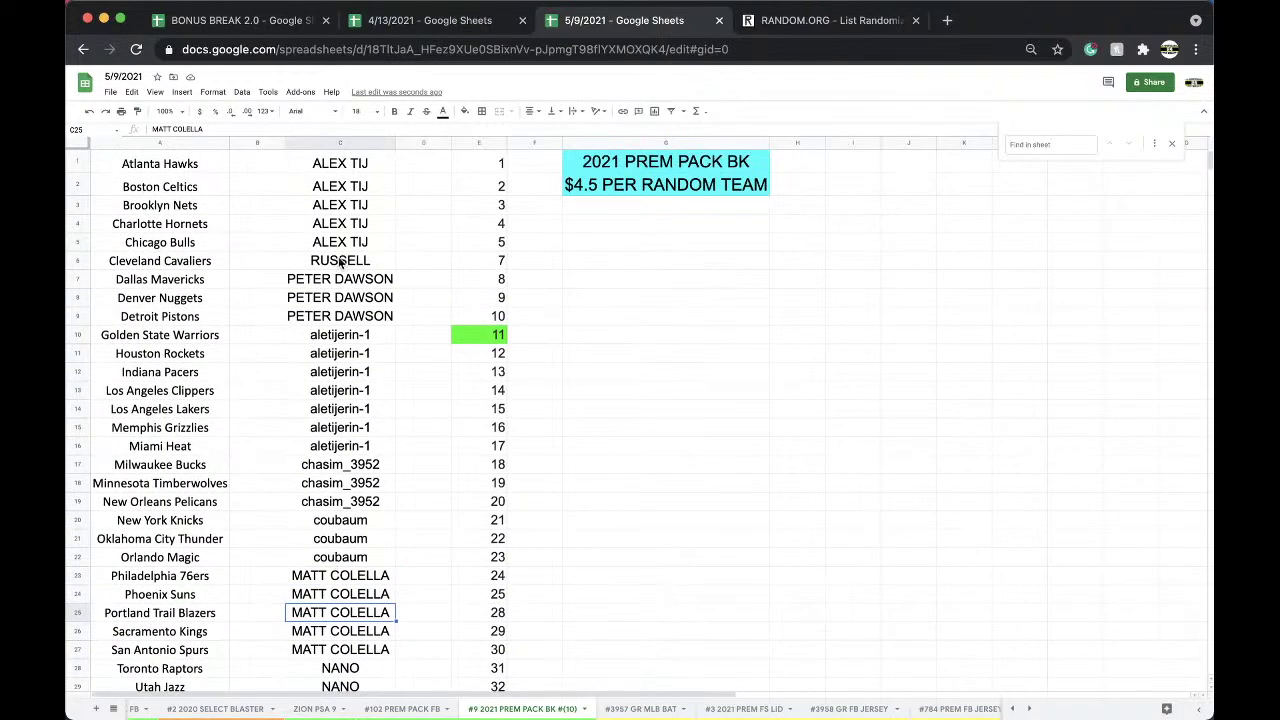
# Copy owner column C and reload the RANDOM.ORG List Randomizer page.
pyautogui.click(312, 141)
pyautogui.hotkey('ctrl', 'c')
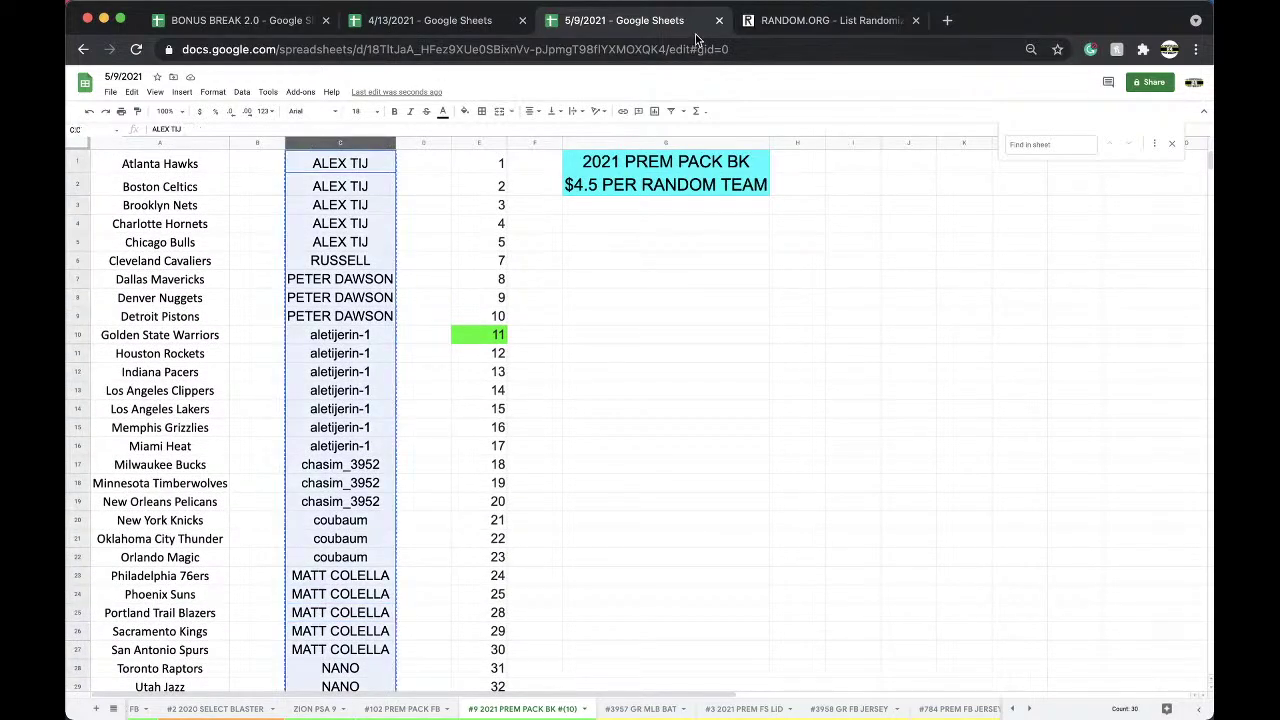
pyautogui.click(766, 20)
pyautogui.hotkey('ctrl', 'l')
pyautogui.press('Return')
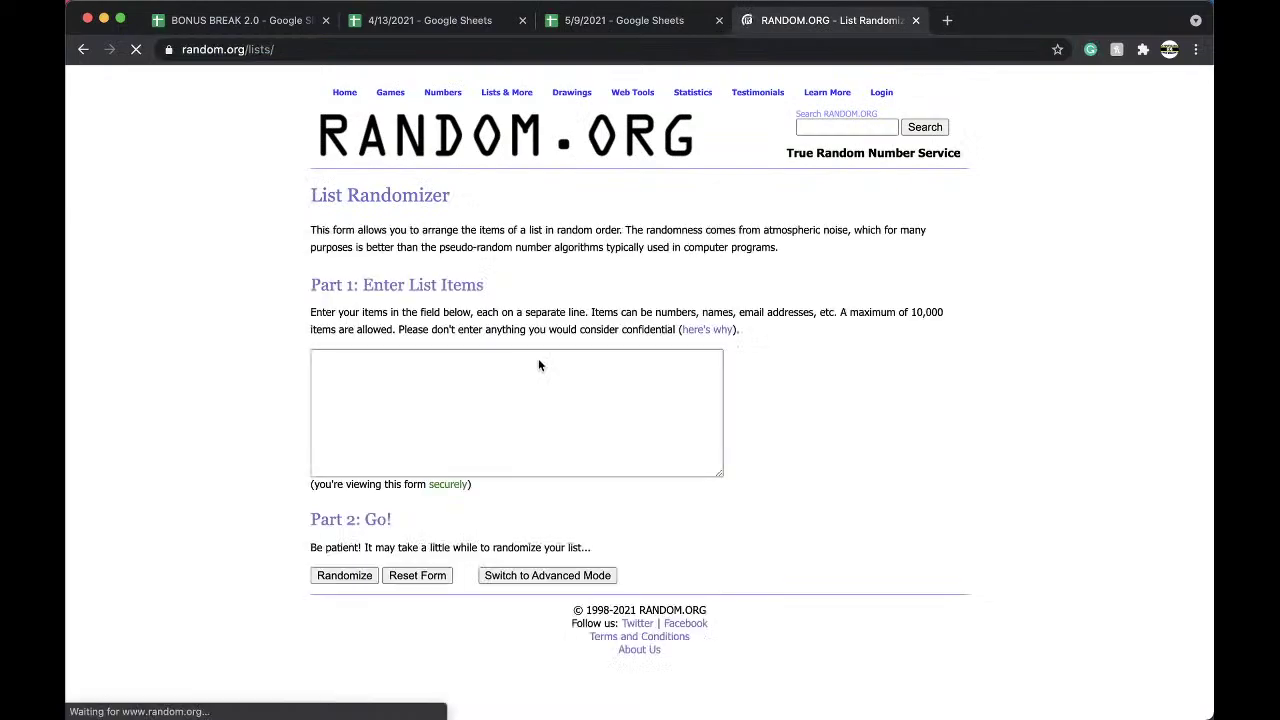
# Randomize the pasted 30-name list five times, copy the result, and return to the spreadsheet.
pyautogui.click(538, 358)
pyautogui.click(357, 577)
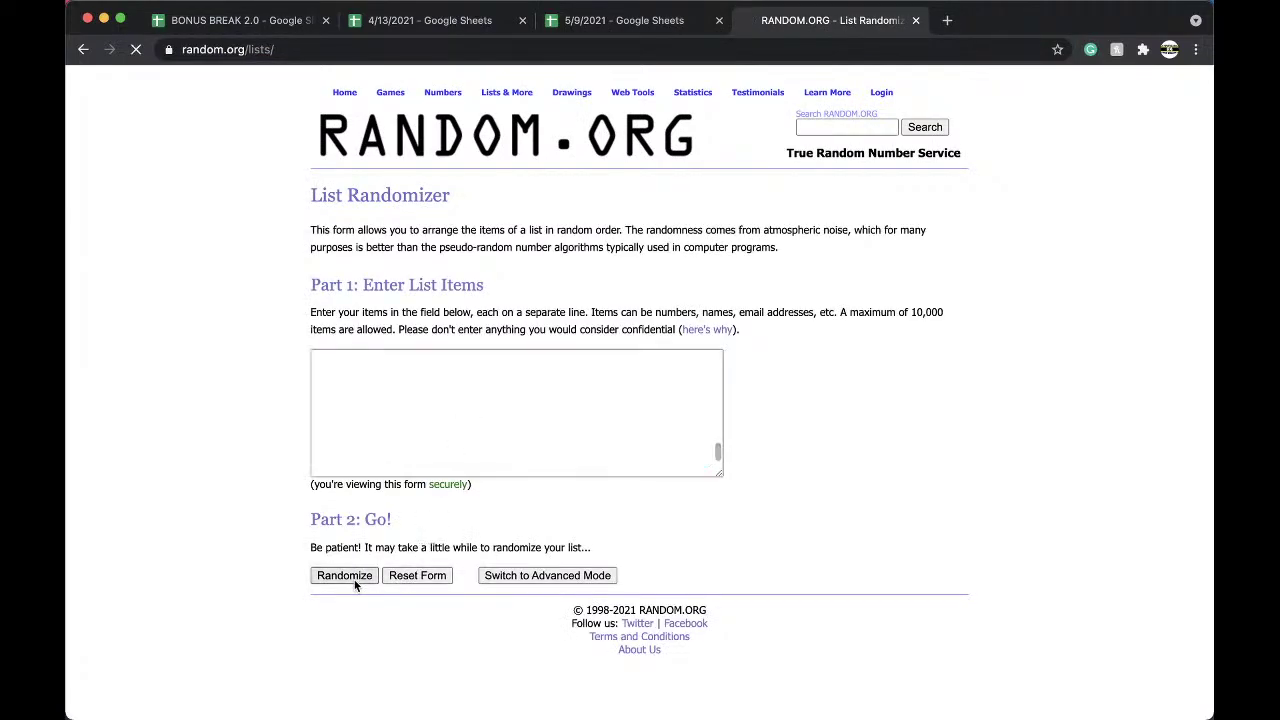
pyautogui.click(318, 619)
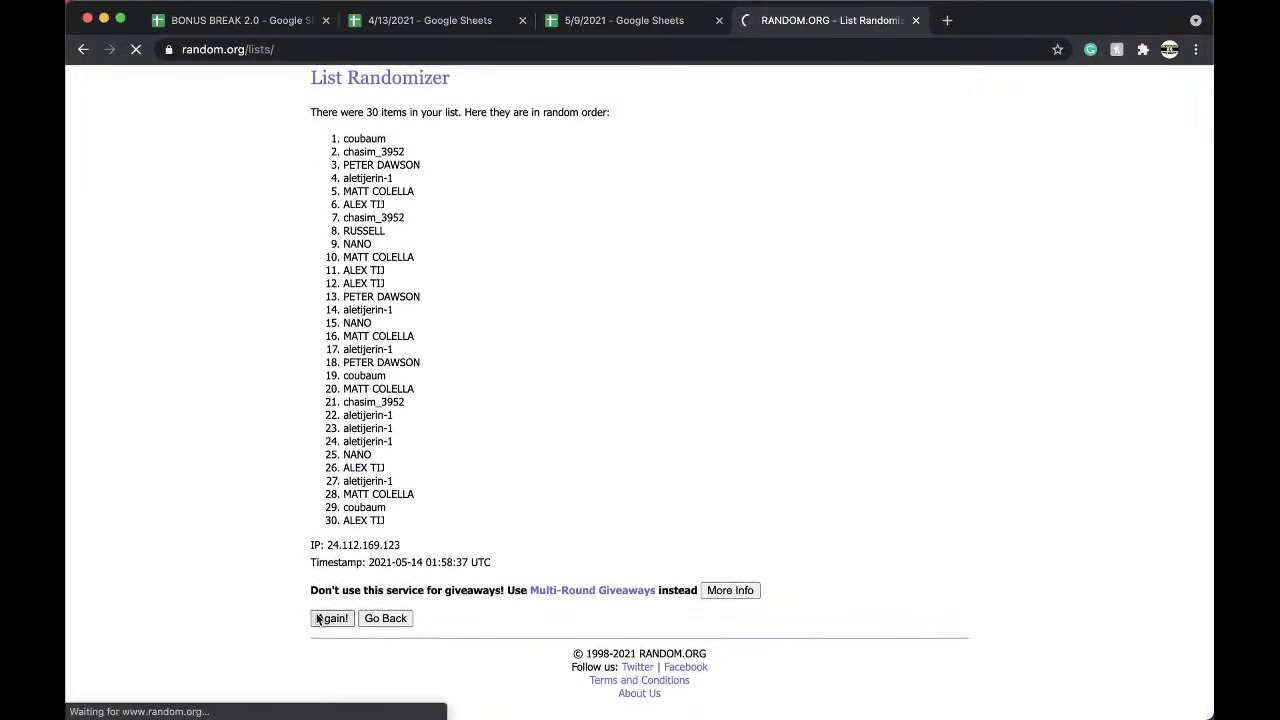
pyautogui.click(318, 617)
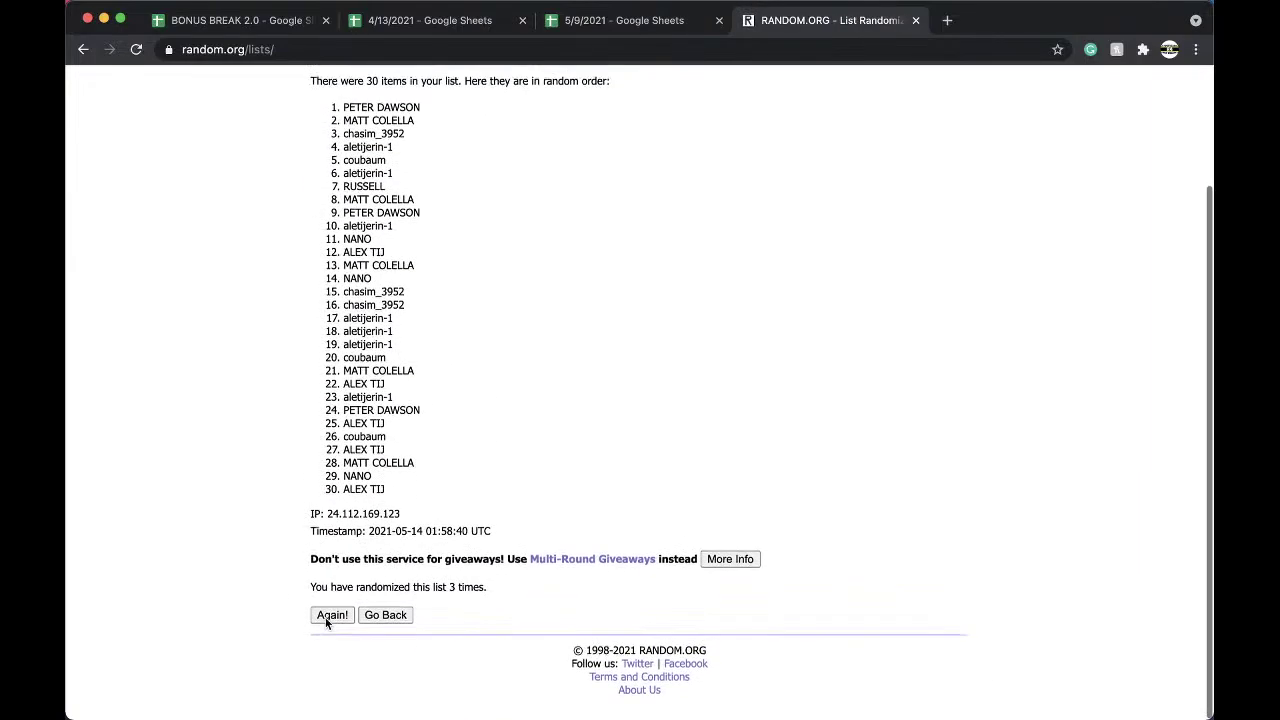
pyautogui.click(327, 619)
pyautogui.click(327, 619)
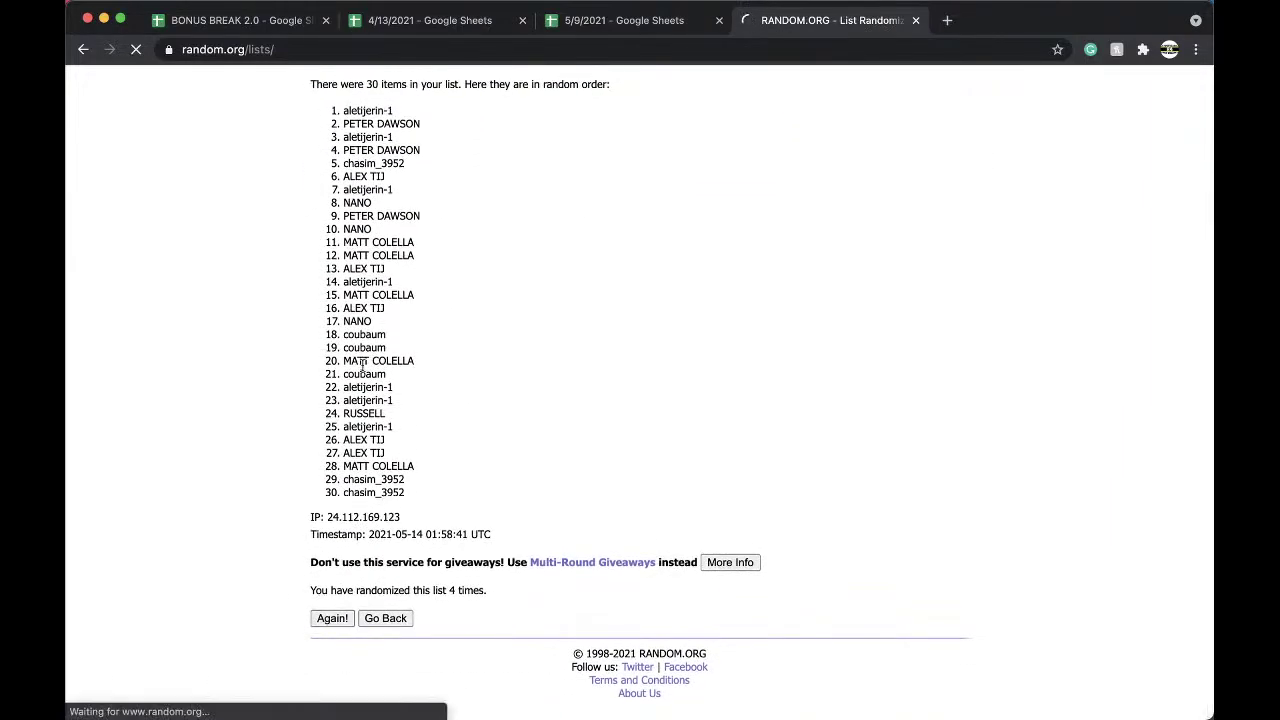
pyautogui.moveTo(343, 254); pyautogui.dragTo(448, 638)
pyautogui.scroll(-2, 448, 631)
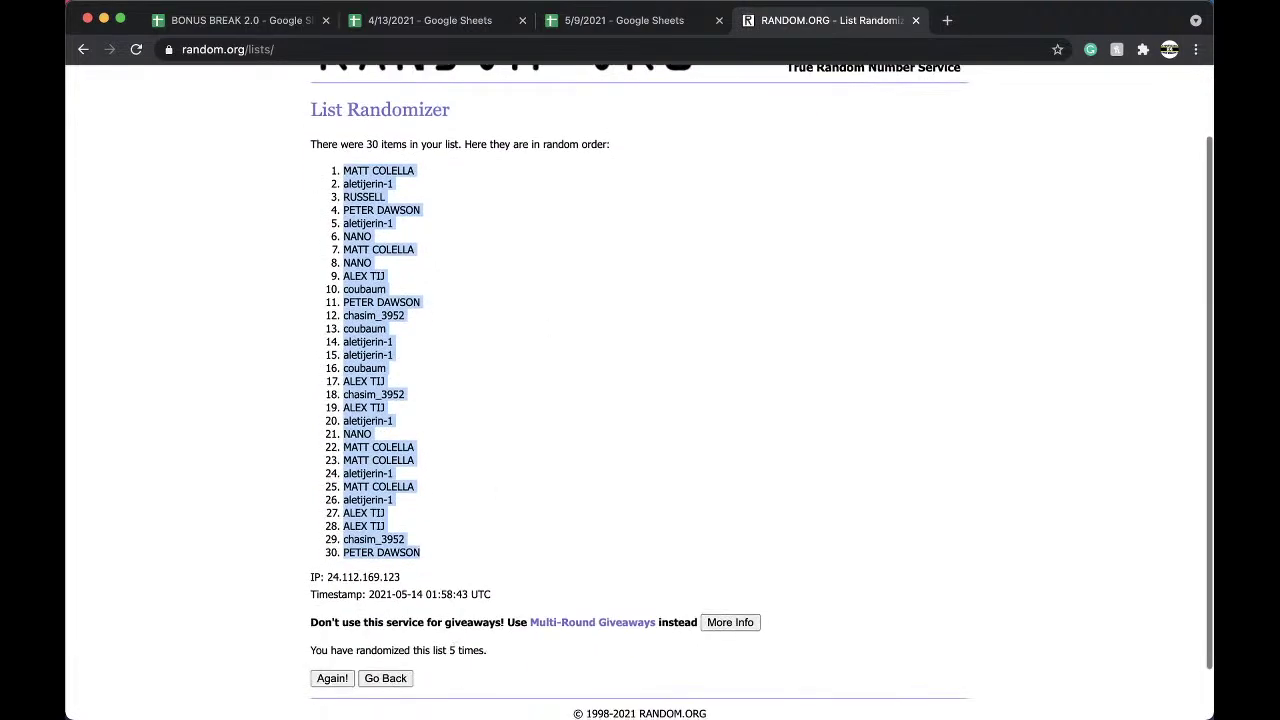
pyautogui.hotkey('ctrl', 'shift', 'Tab')
# Paste the shuffled names into column B at size 18, autofit the column, and sort A→Z by column B.
pyautogui.click(248, 176)
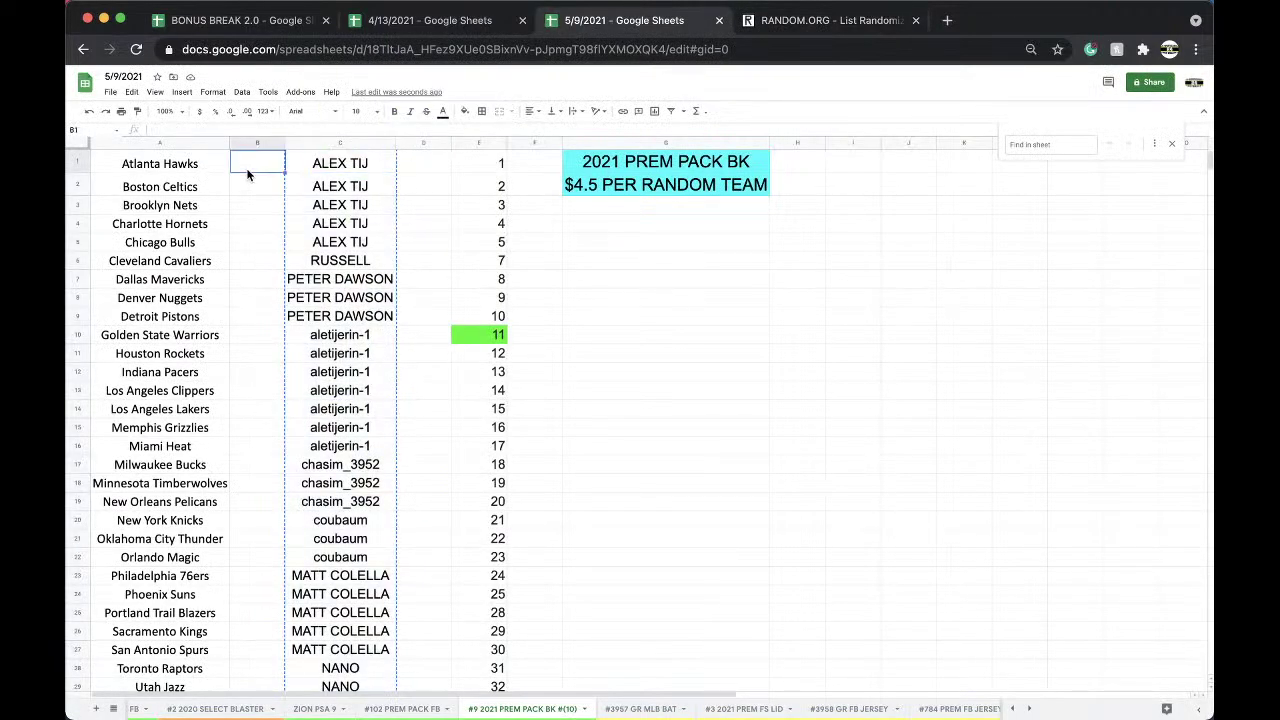
pyautogui.press('cmd+v')
pyautogui.click(359, 111)
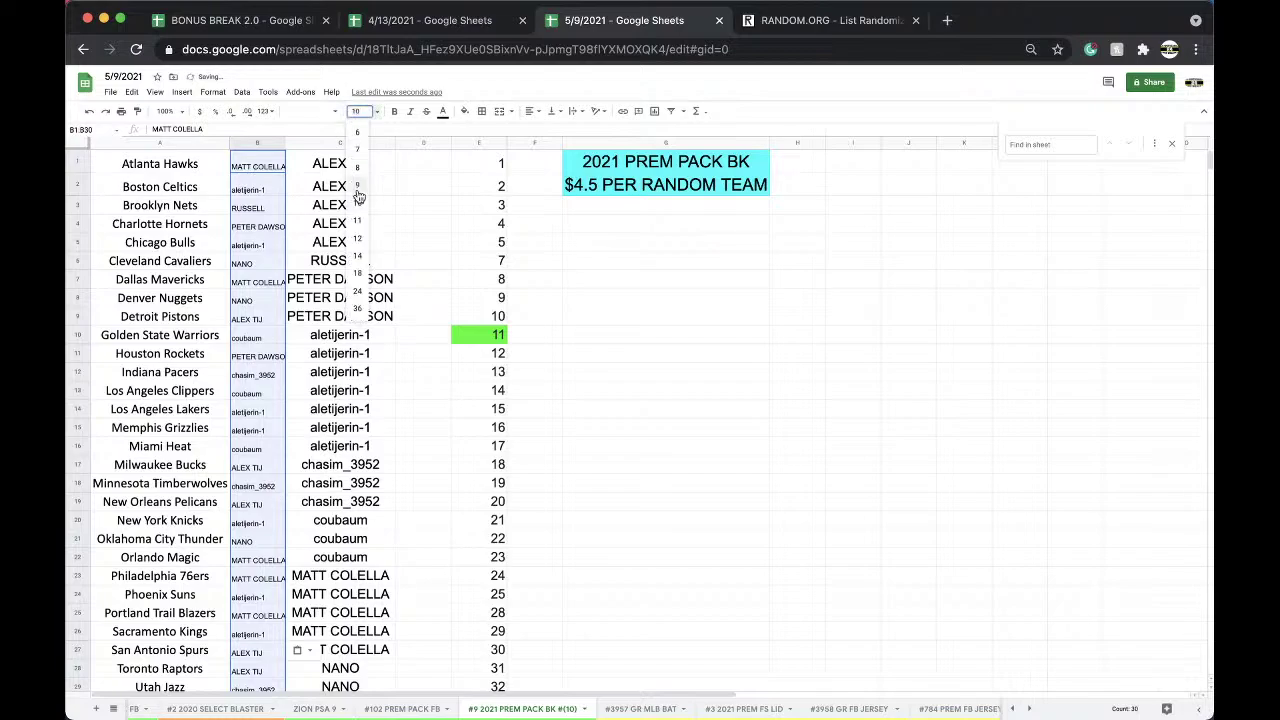
pyautogui.click(357, 273)
pyautogui.doubleClick(285, 145)
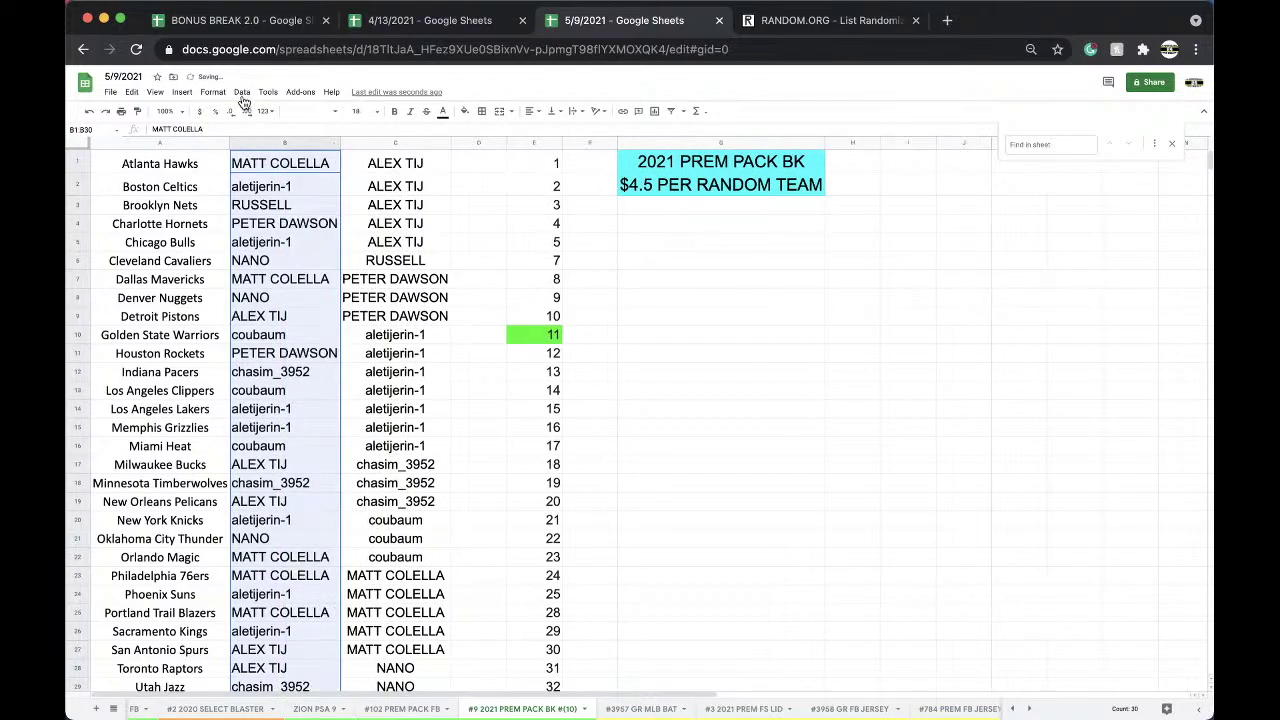
pyautogui.click(242, 92)
pyautogui.click(250, 108)
# Step down through the sorted names in column B from B1 to review them.
pyautogui.click(291, 170)
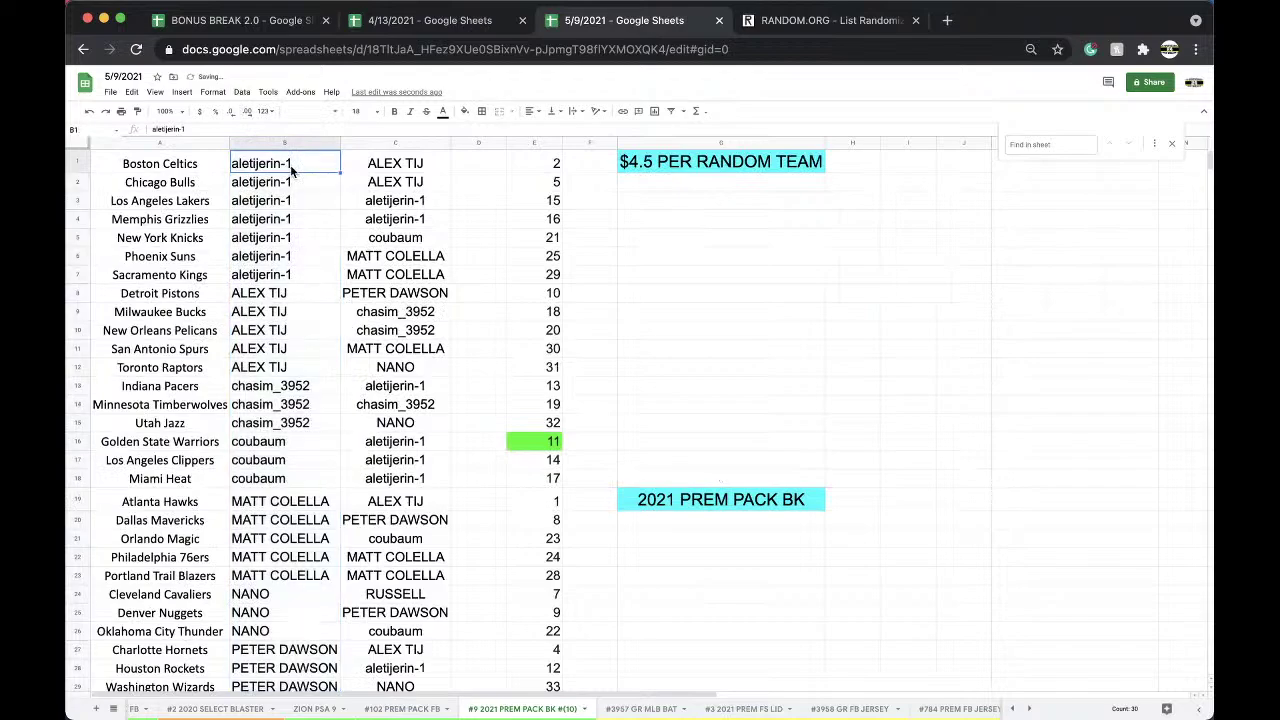
pyautogui.press('Down')
pyautogui.press('Down')
pyautogui.press('Down')
pyautogui.press('Down')
pyautogui.press('Down')
pyautogui.press('Down')
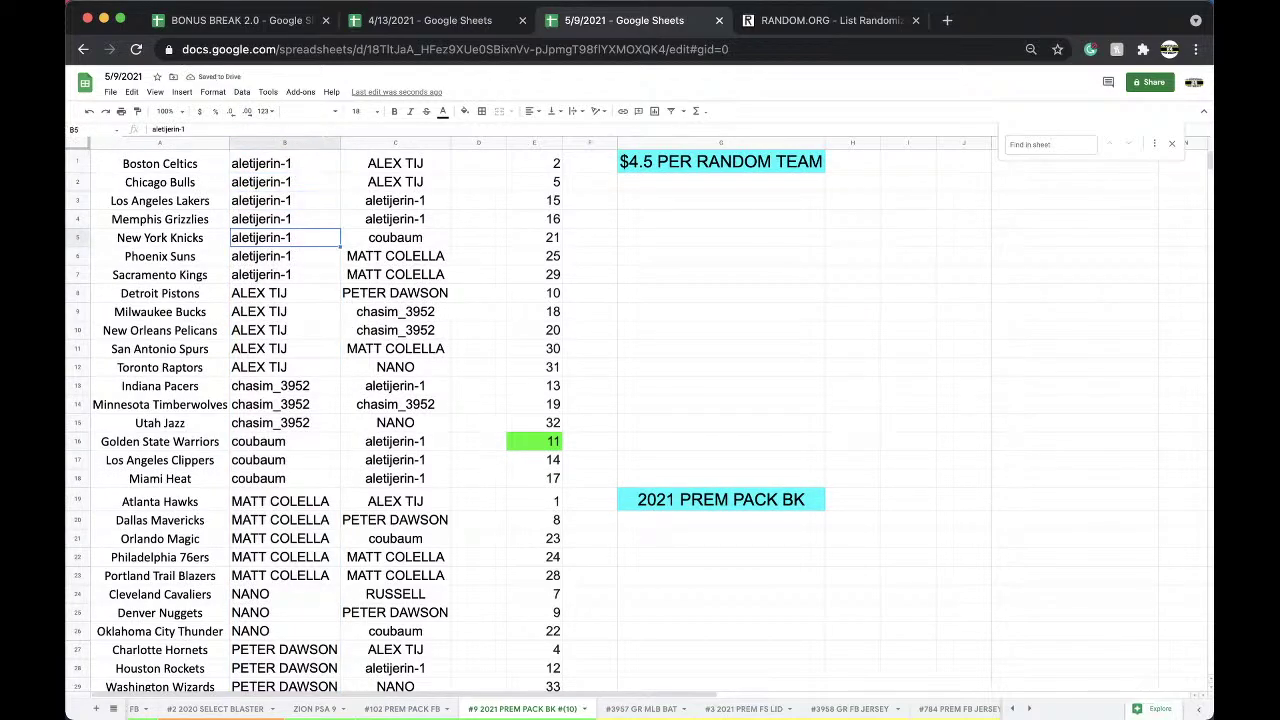
pyautogui.press('Down')
pyautogui.press('Down')
pyautogui.press('Down')
pyautogui.press('Down')
pyautogui.press('Down')
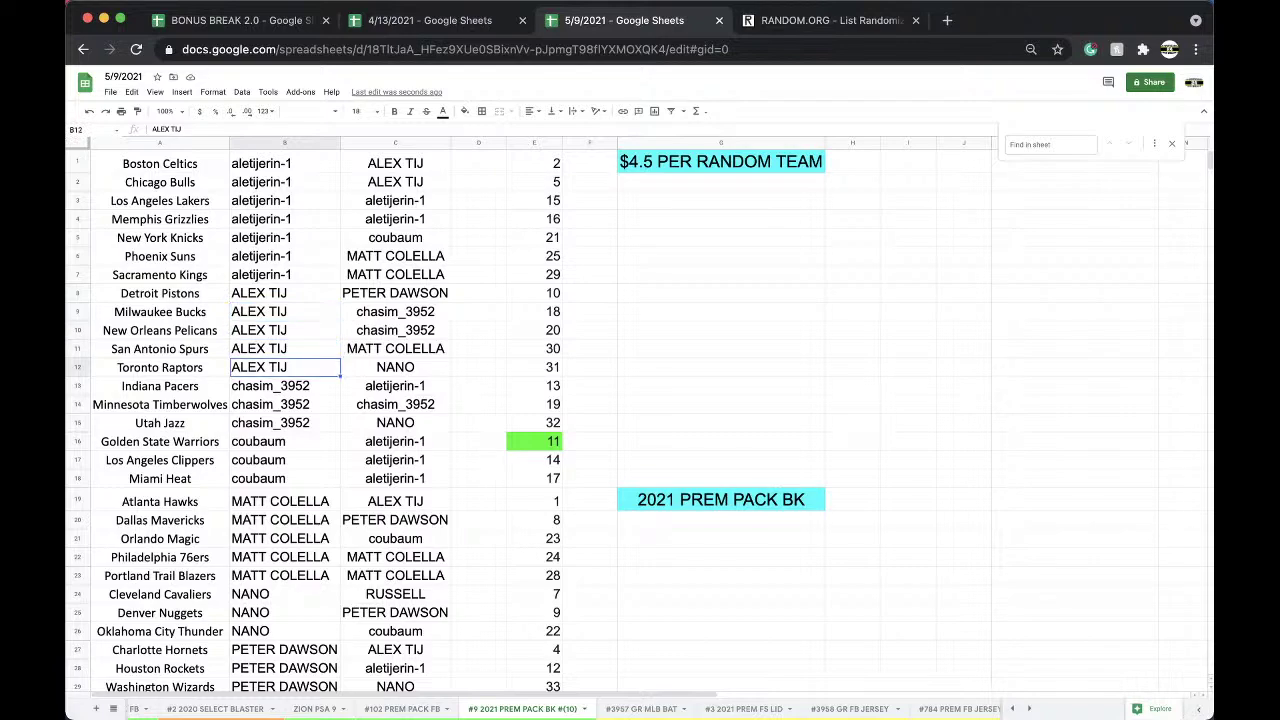
pyautogui.press('Down')
pyautogui.press('Down')
pyautogui.press('Down')
pyautogui.press('Down')
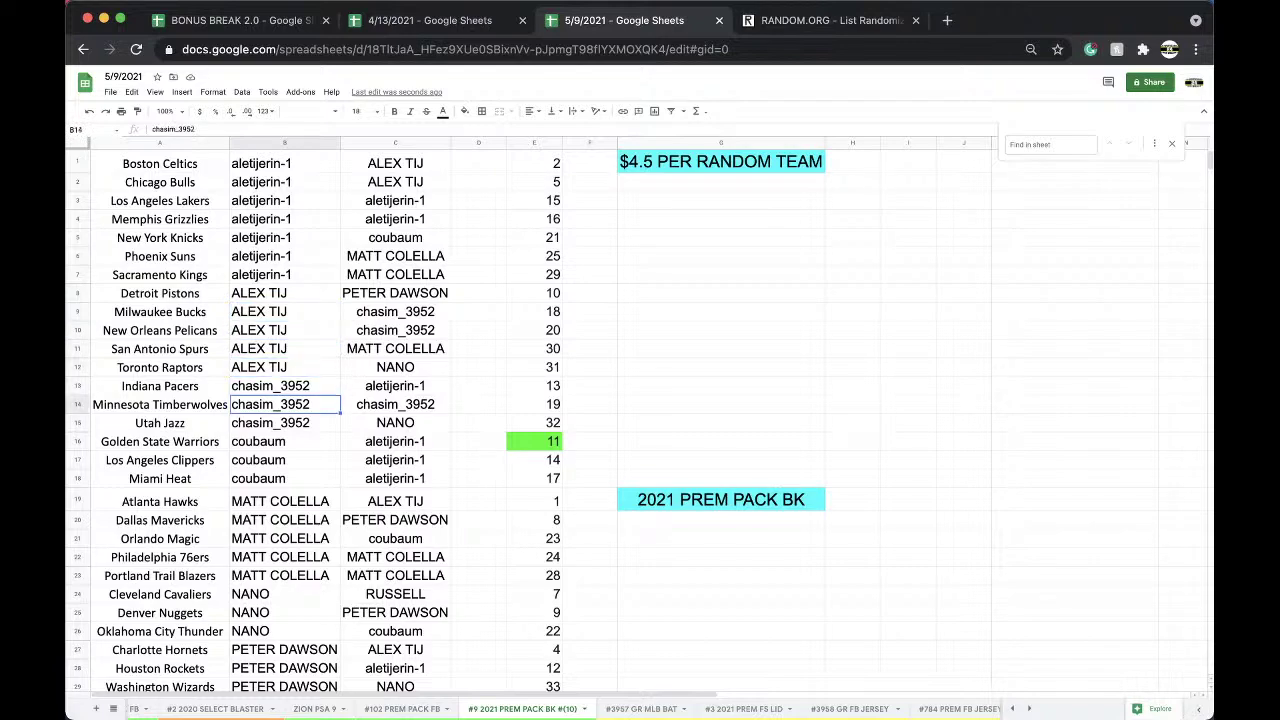
pyautogui.press('Down')
pyautogui.press('Down')
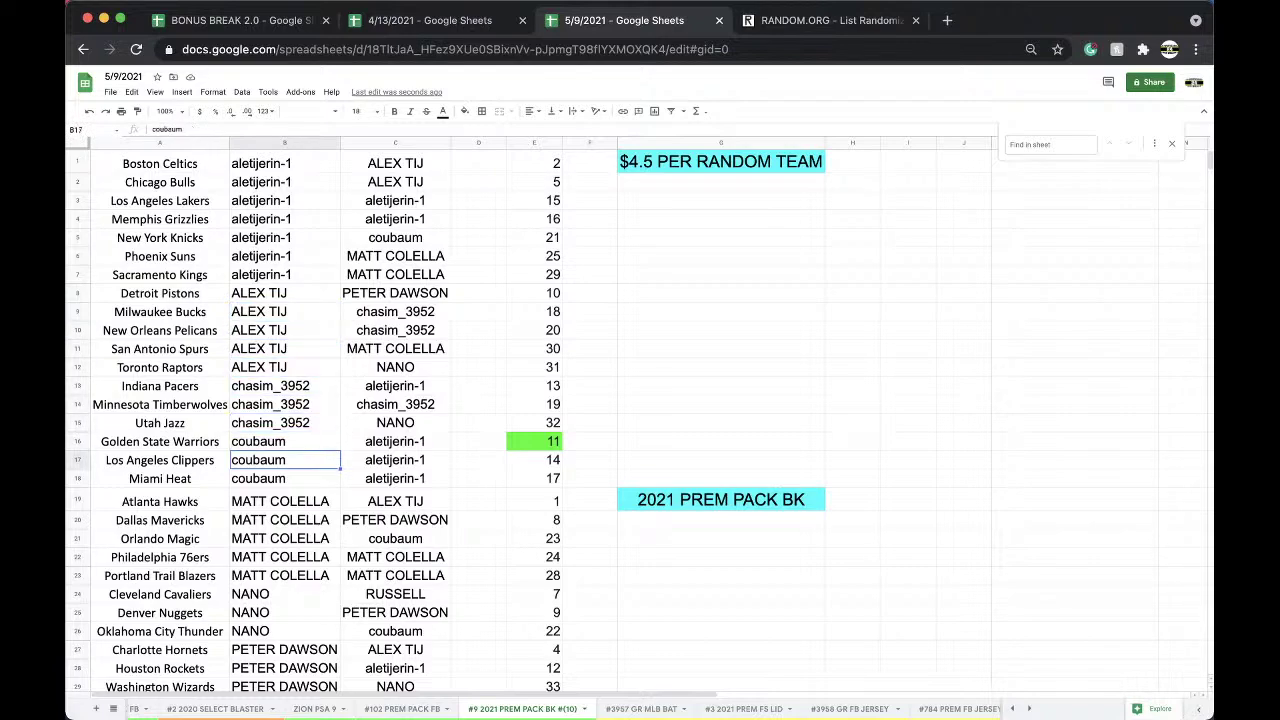
pyautogui.scroll(-2, 305, 255)
pyautogui.press('Down')
pyautogui.press('Down')
pyautogui.press('Down')
pyautogui.press('Down')
pyautogui.press('Down')
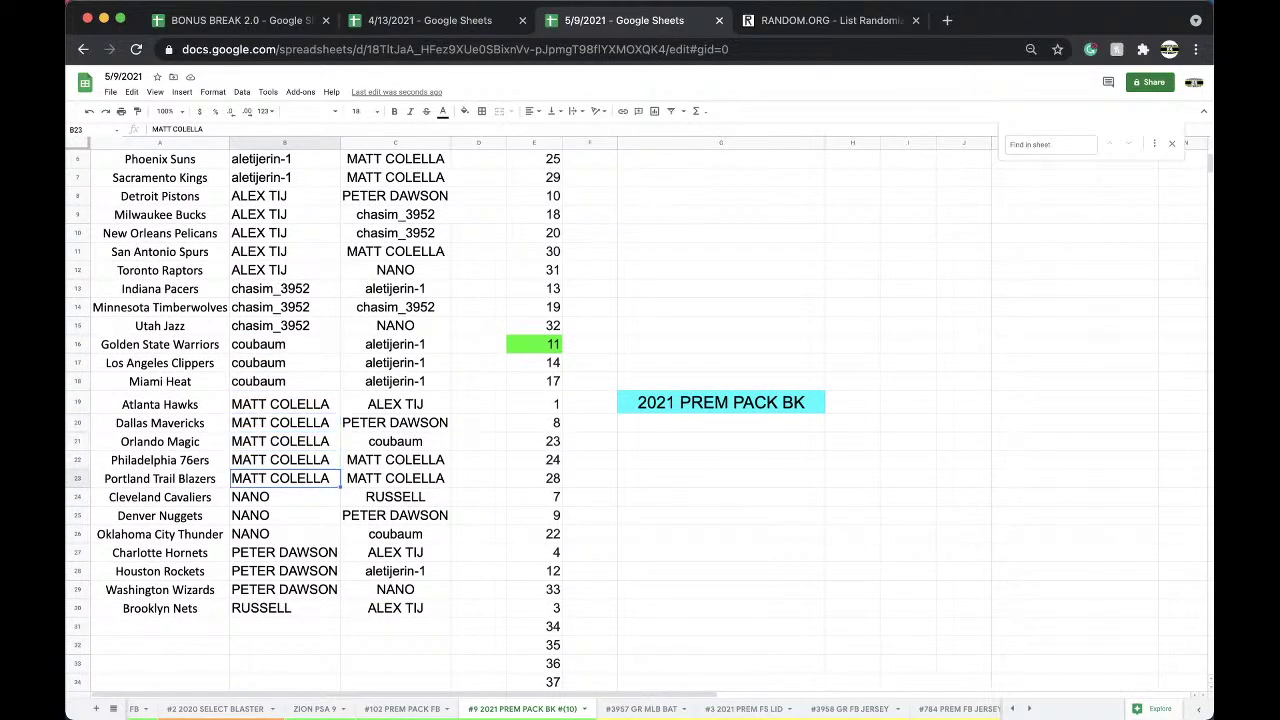
pyautogui.press('Down')
pyautogui.press('Down')
pyautogui.press('Down')
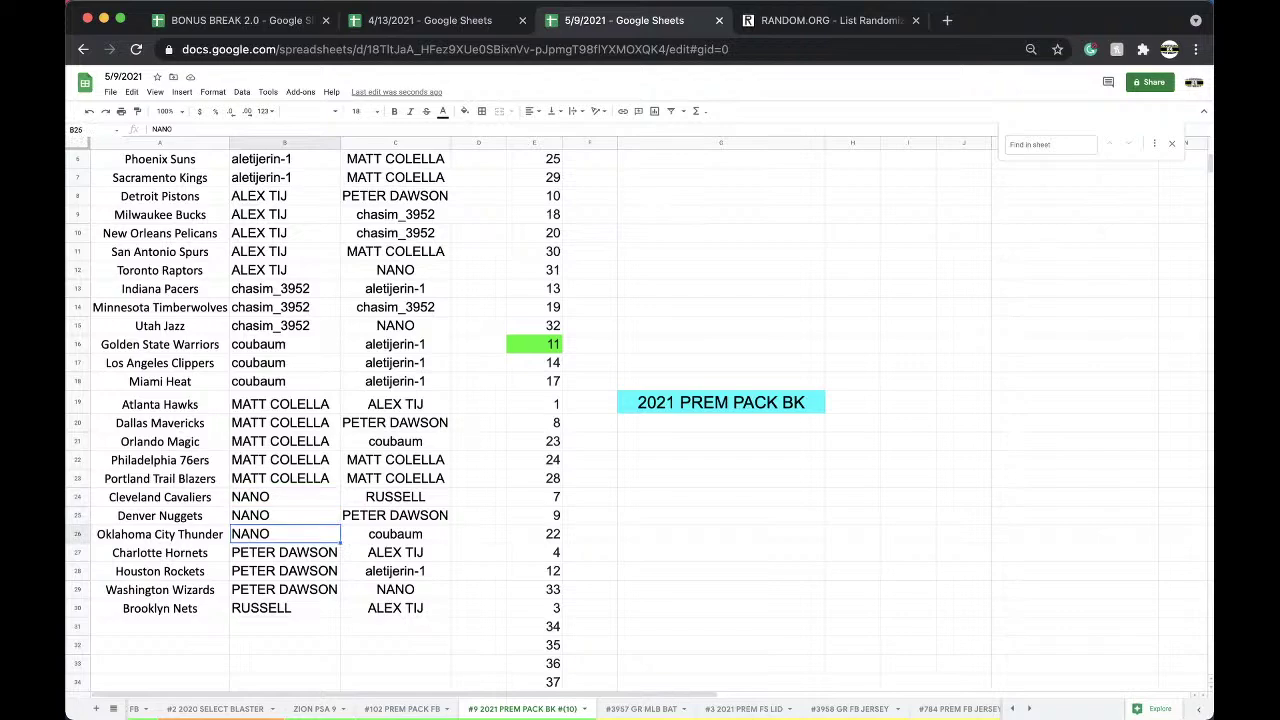
pyautogui.press('Down')
pyautogui.press('Down')
pyautogui.press('Down')
pyautogui.press('Down')
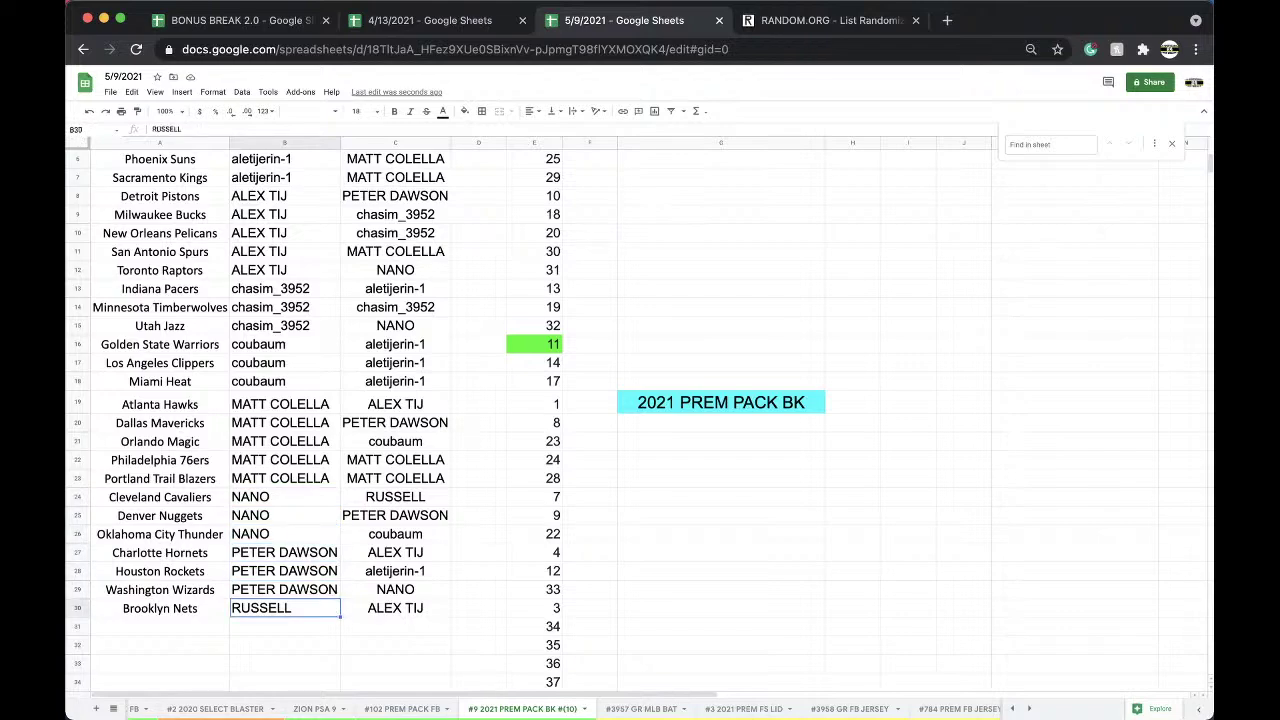
pyautogui.scroll(1, 287, 458)
pyautogui.scroll(2, 287, 458)
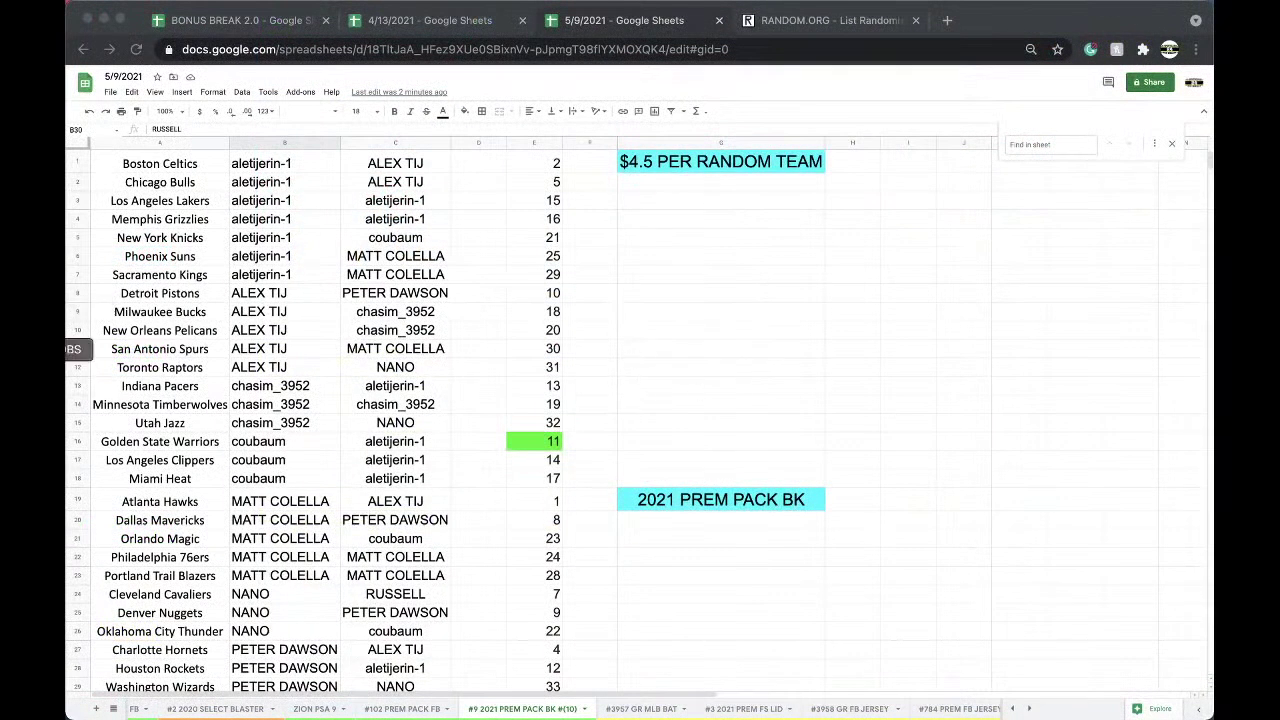
# Fill the Washington Wizards winner cell B29 cyan.
pyautogui.scroll(-2, 314, 609)
pyautogui.click(280, 627)
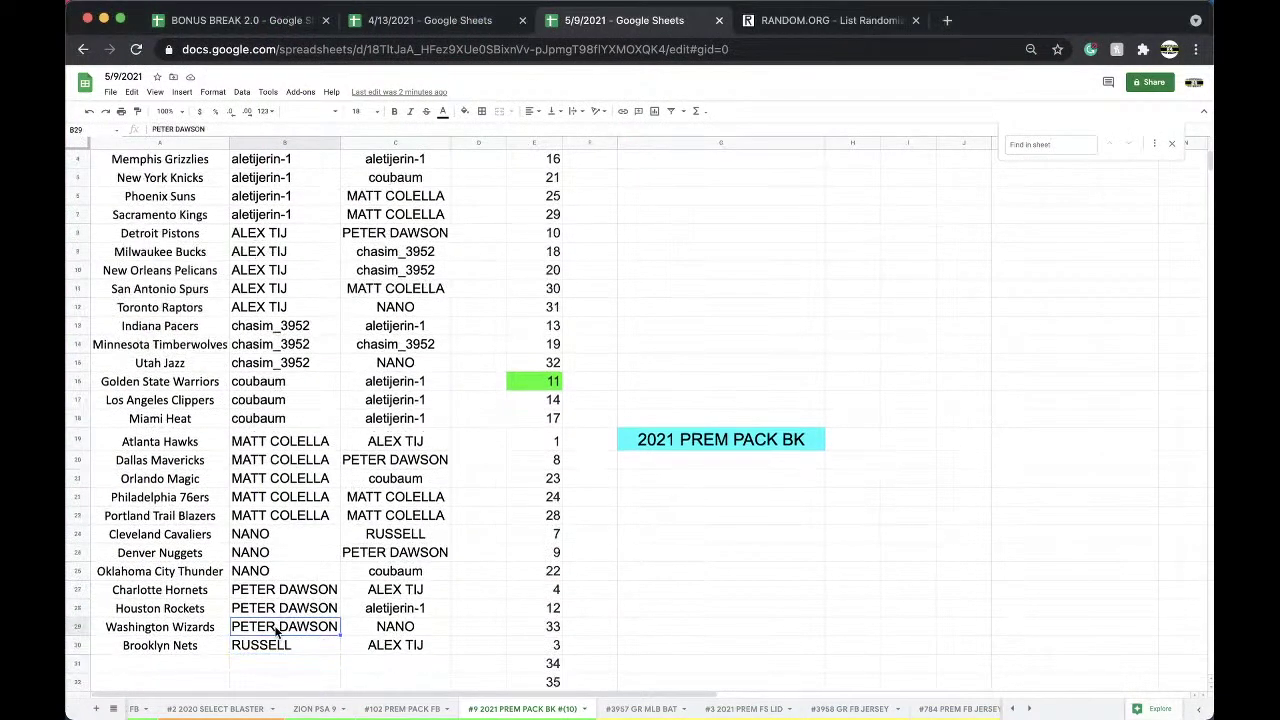
pyautogui.click(464, 111)
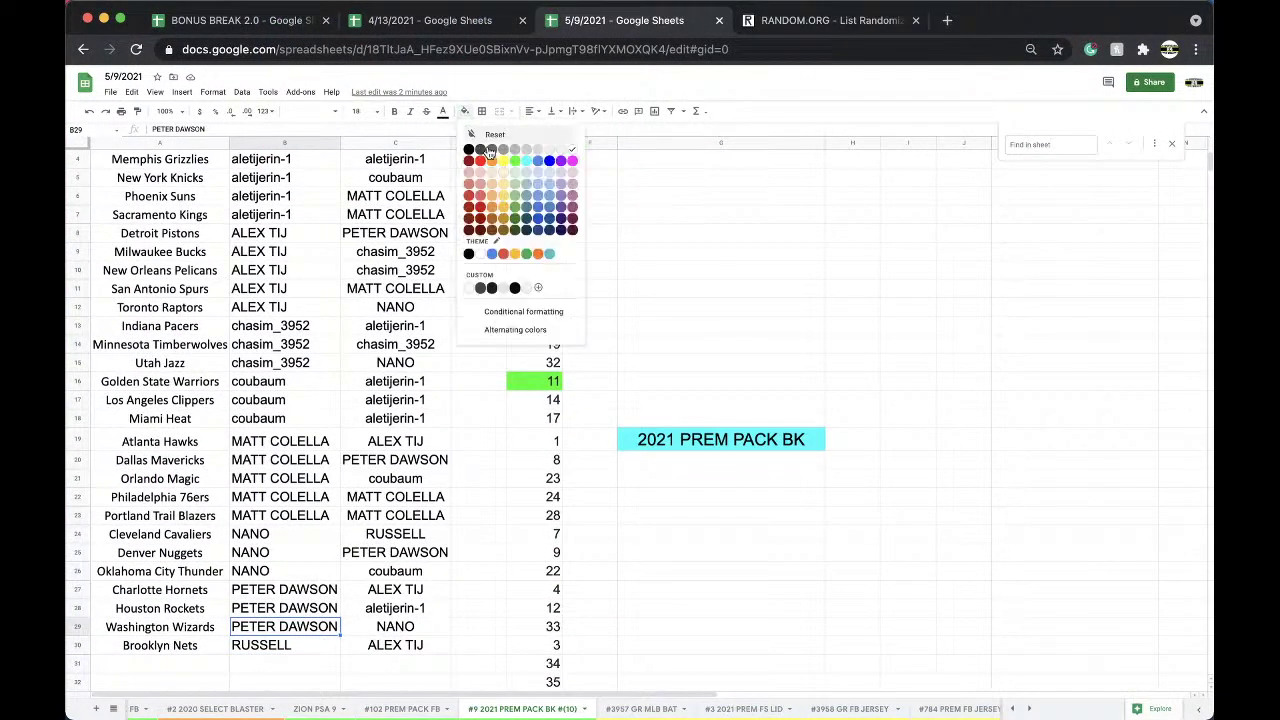
pyautogui.click(526, 160)
# Sort the sheet A to Z by team in column A and select the column C names.
pyautogui.scroll(3, 282, 256)
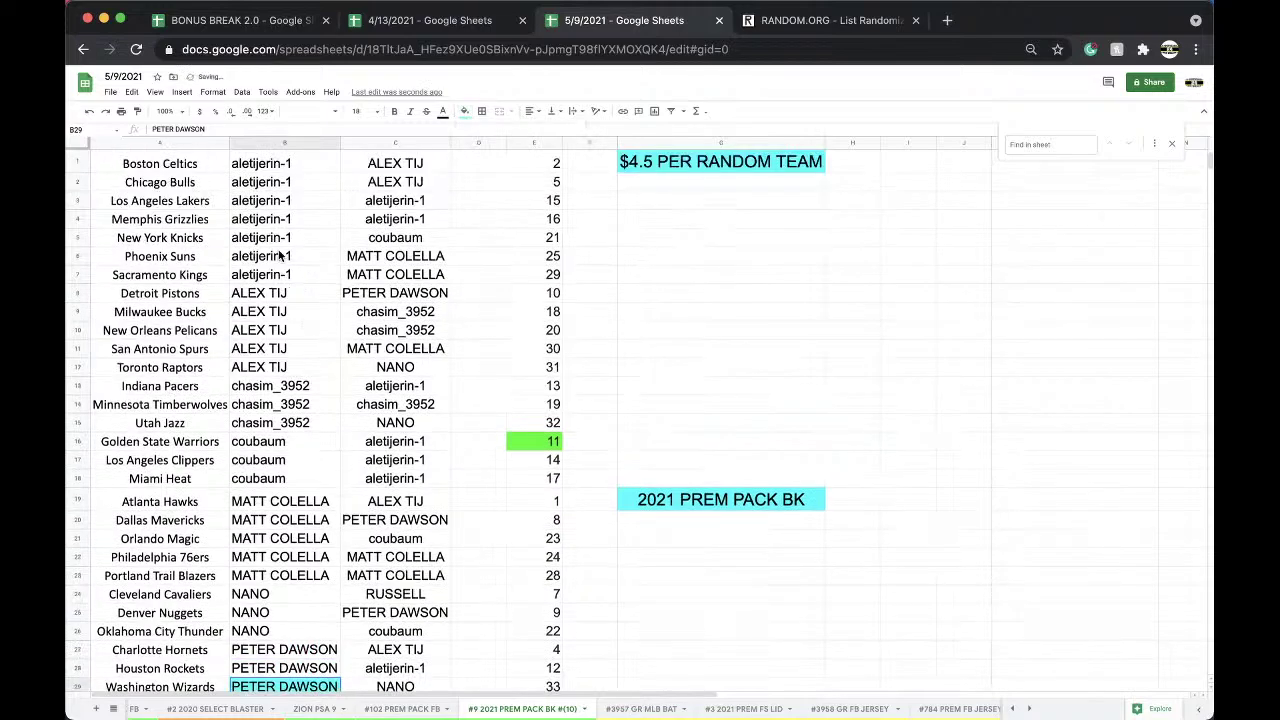
pyautogui.click(155, 143)
pyautogui.click(242, 92)
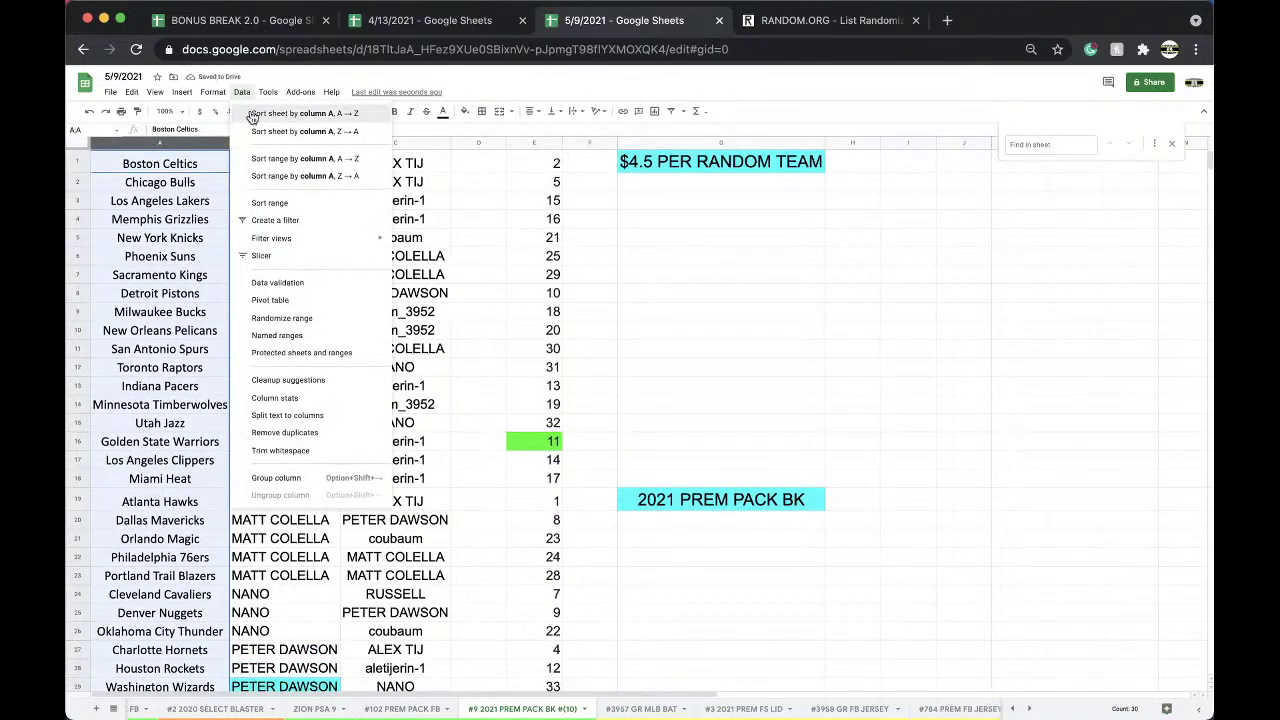
pyautogui.click(300, 113)
pyautogui.click(393, 142)
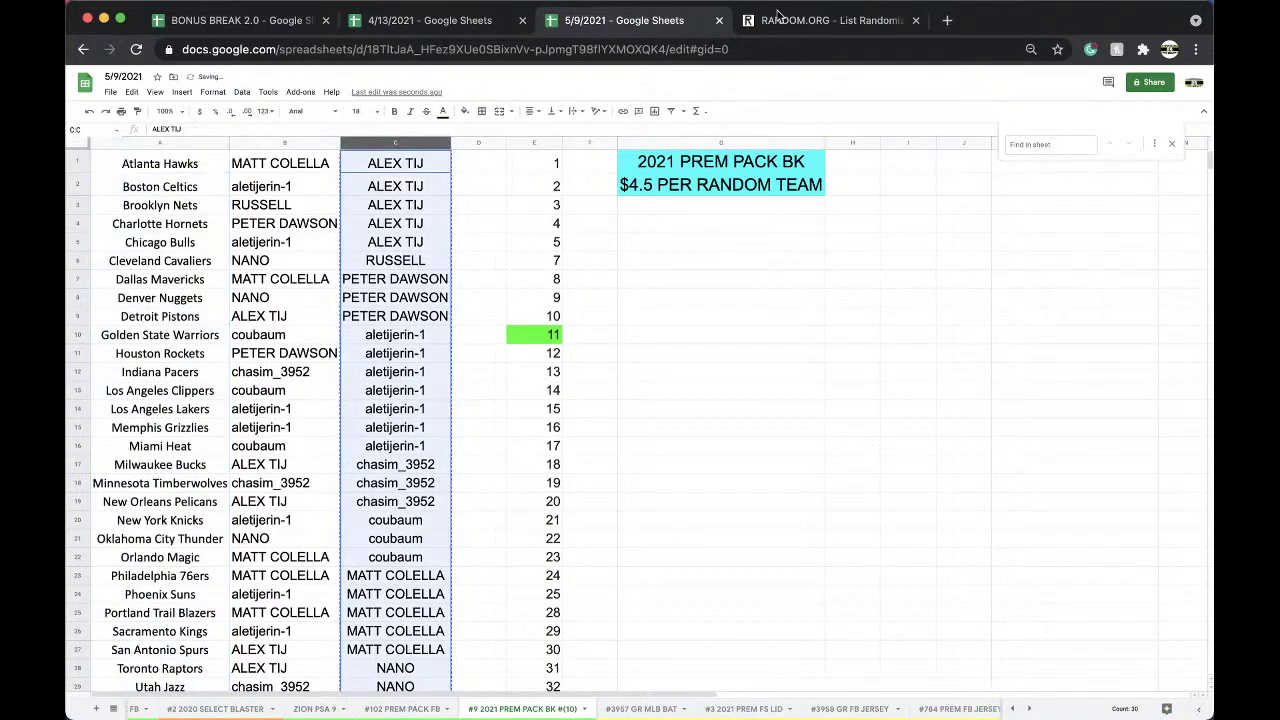
pyautogui.click(779, 14)
# Reload RANDOM.ORG, randomize the list four times, and select the first-place name.
pyautogui.press('super+l')
pyautogui.press('Return')
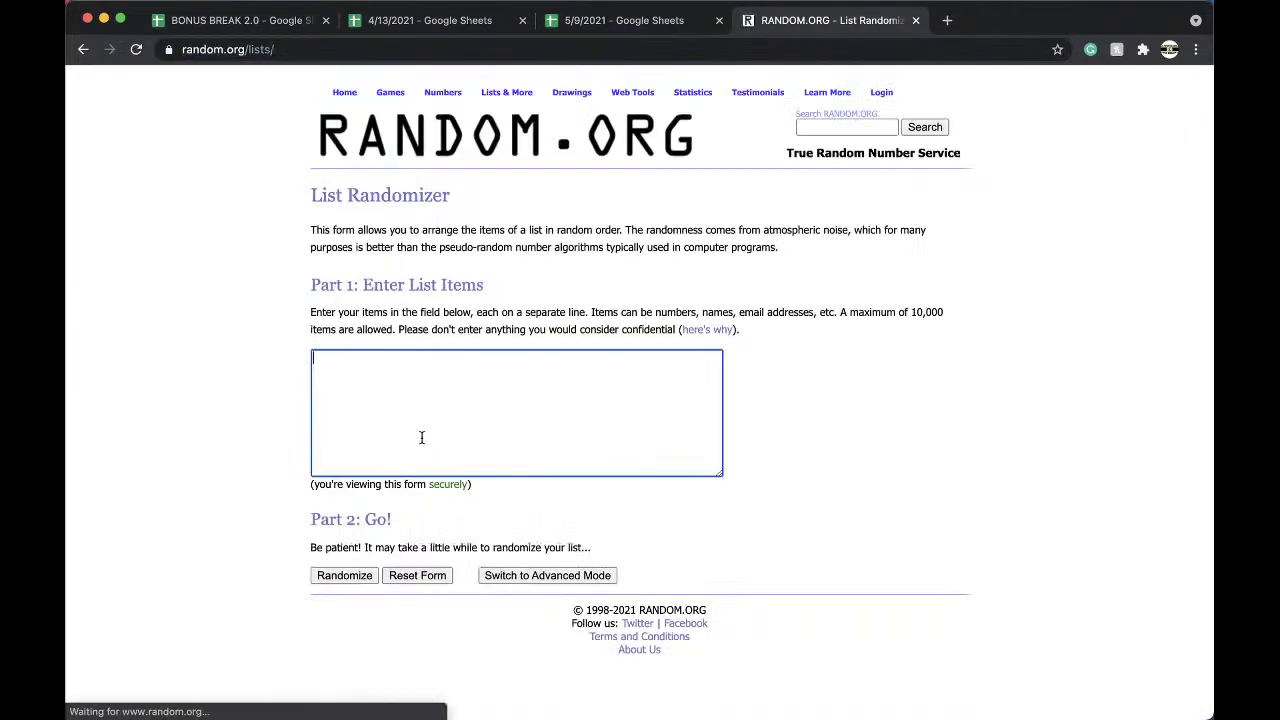
pyautogui.click(357, 574)
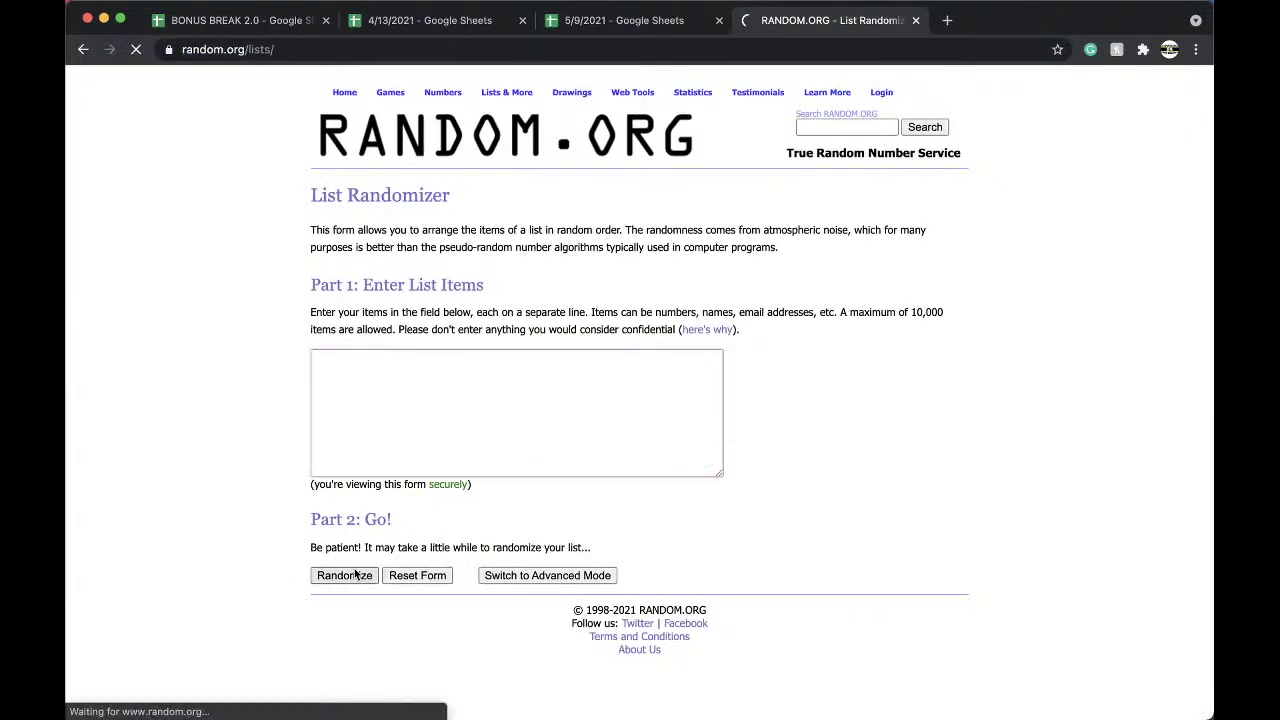
pyautogui.click(323, 610)
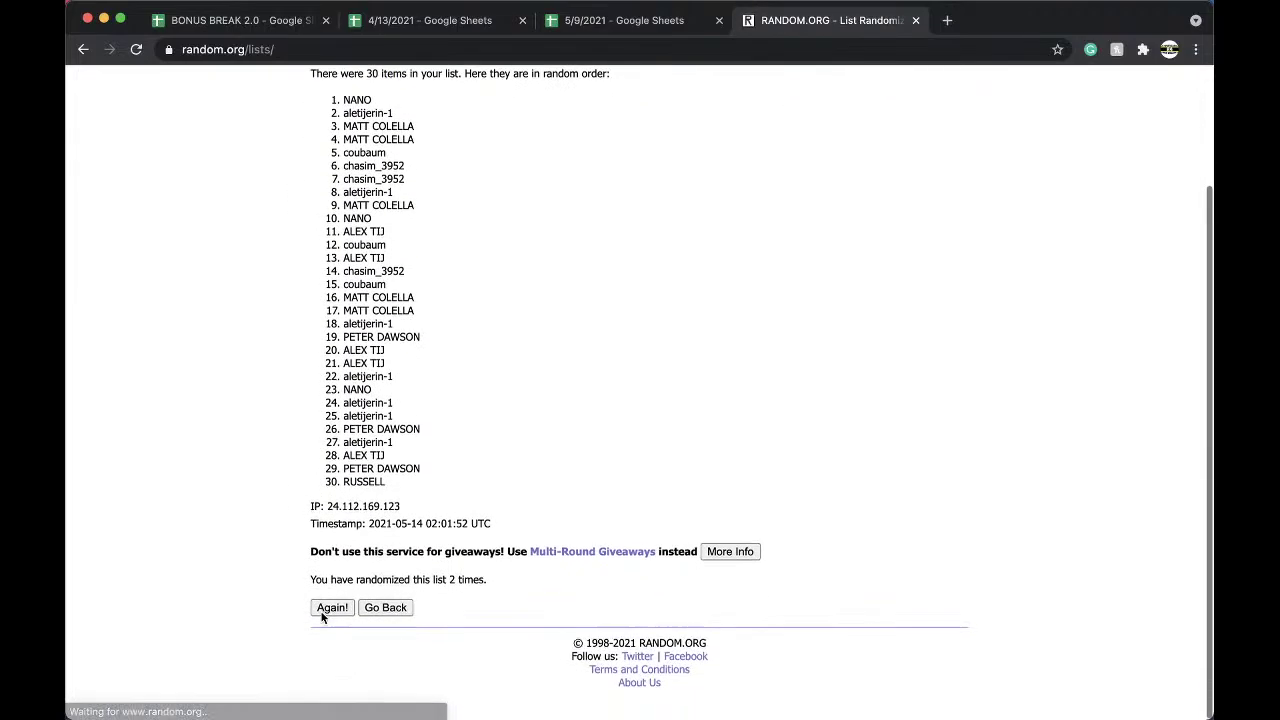
pyautogui.click(322, 617)
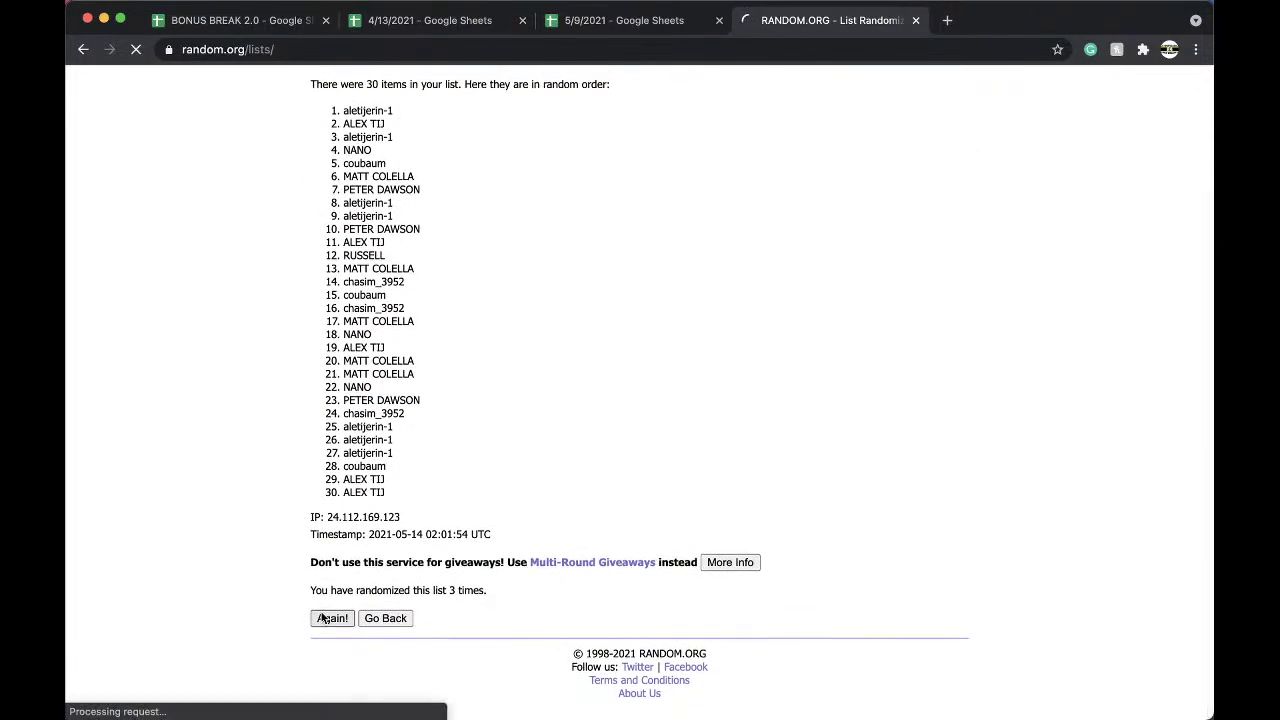
pyautogui.click(329, 617)
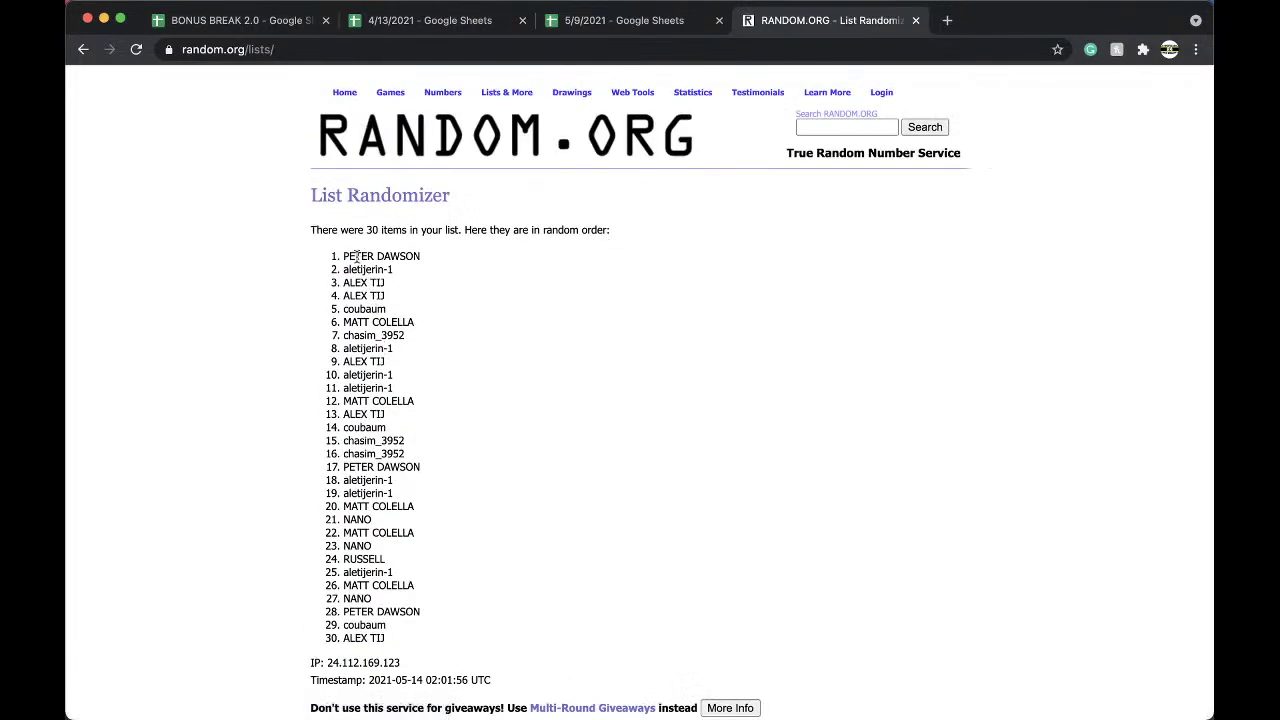
pyautogui.moveTo(343, 256); pyautogui.dragTo(421, 257)
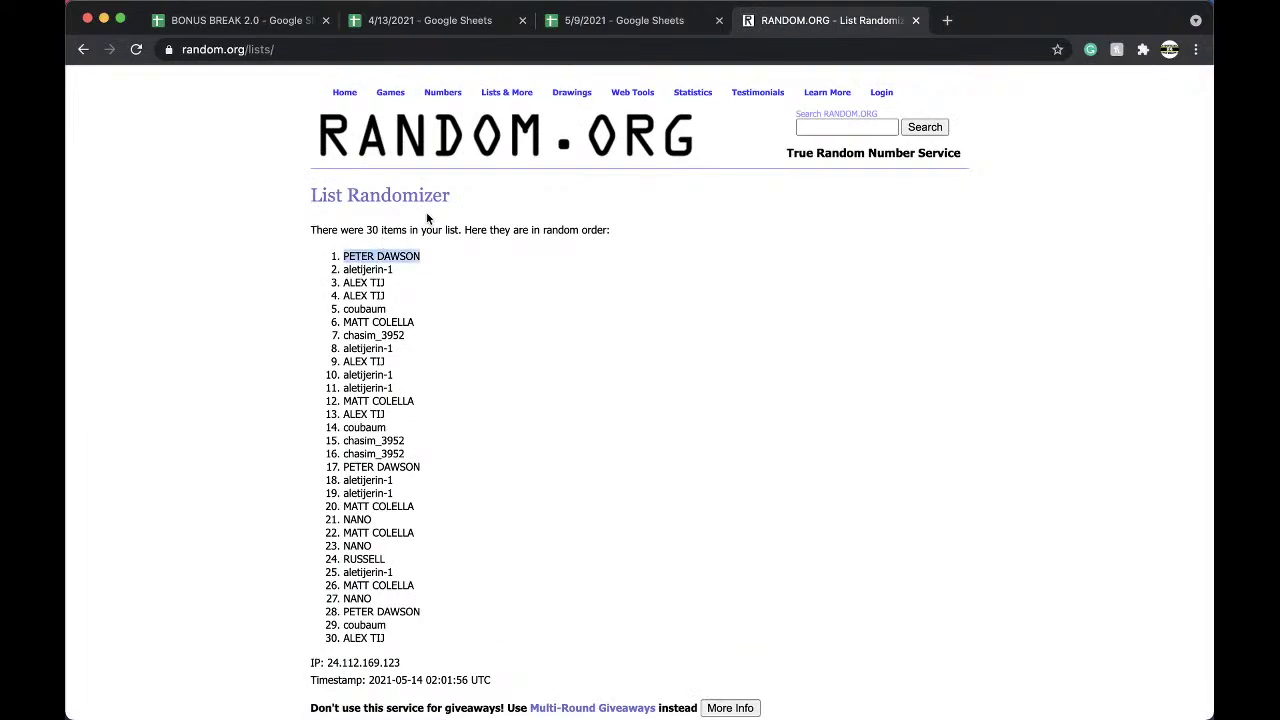
# Check the spreadsheet, then select the whole first-place winner name on RANDOM.ORG.
pyautogui.click(604, 20)
pyautogui.scroll(-3, 430, 265)
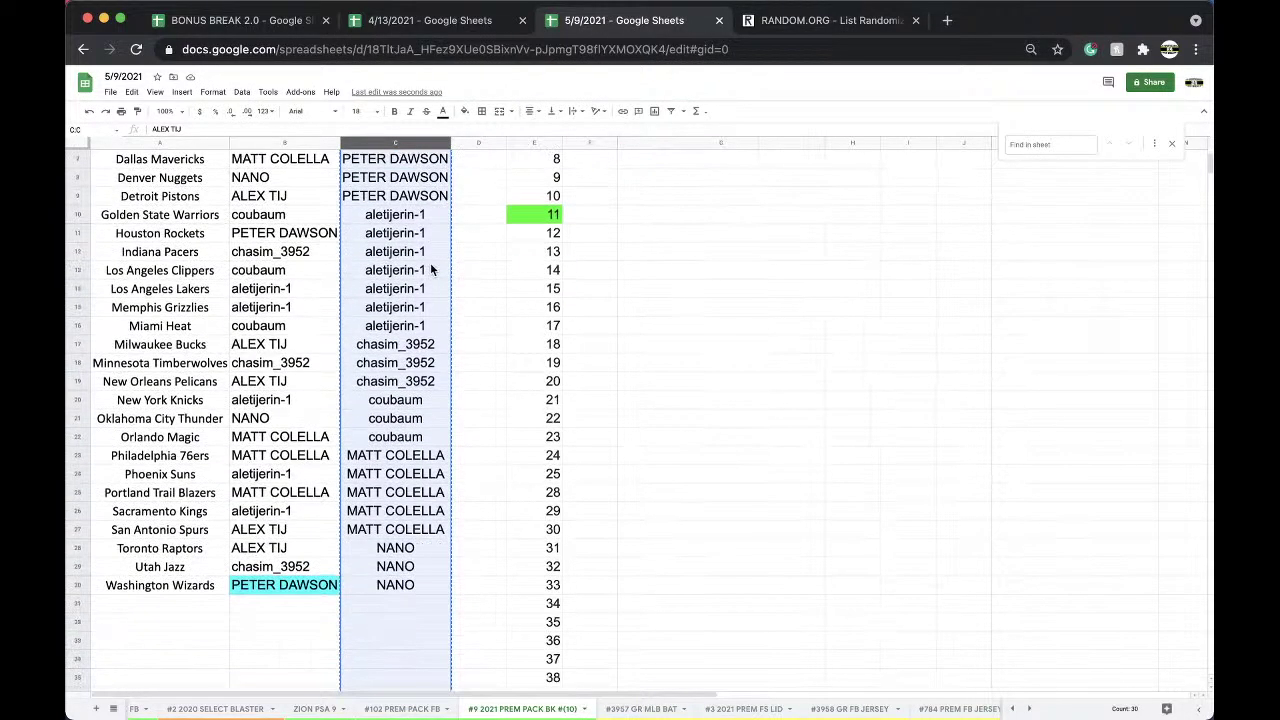
pyautogui.scroll(3, 430, 265)
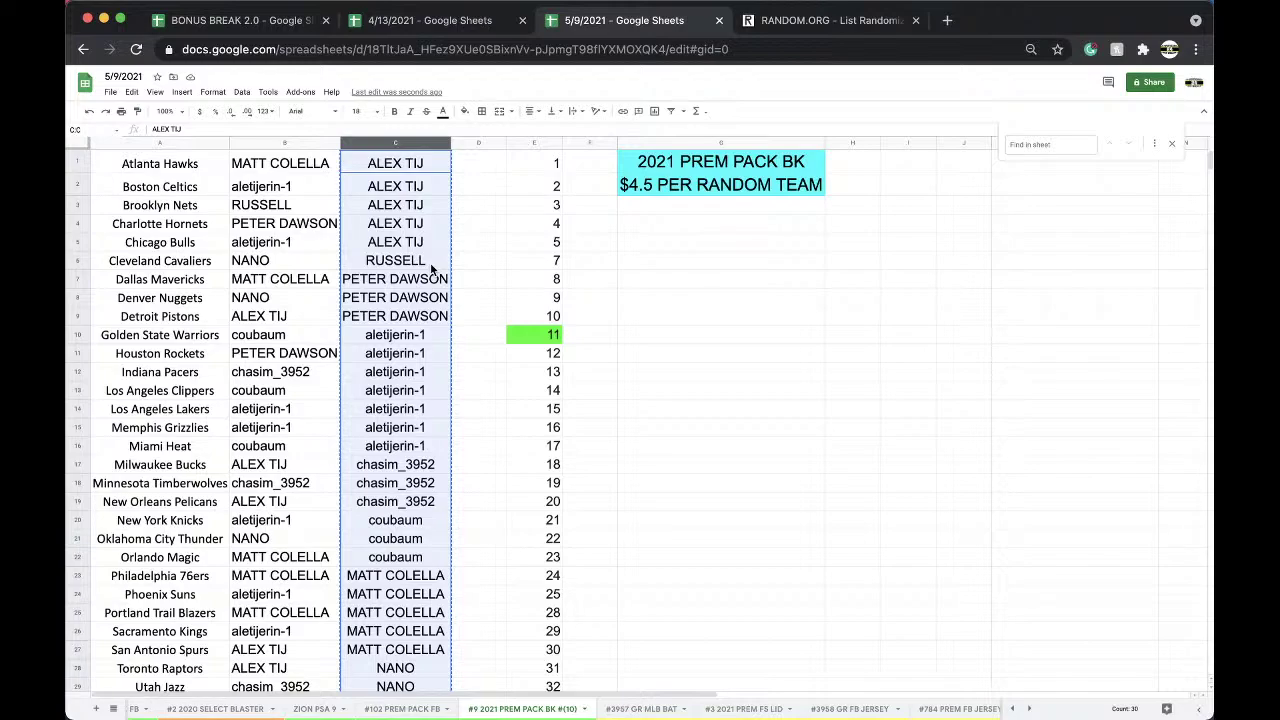
pyautogui.click(761, 29)
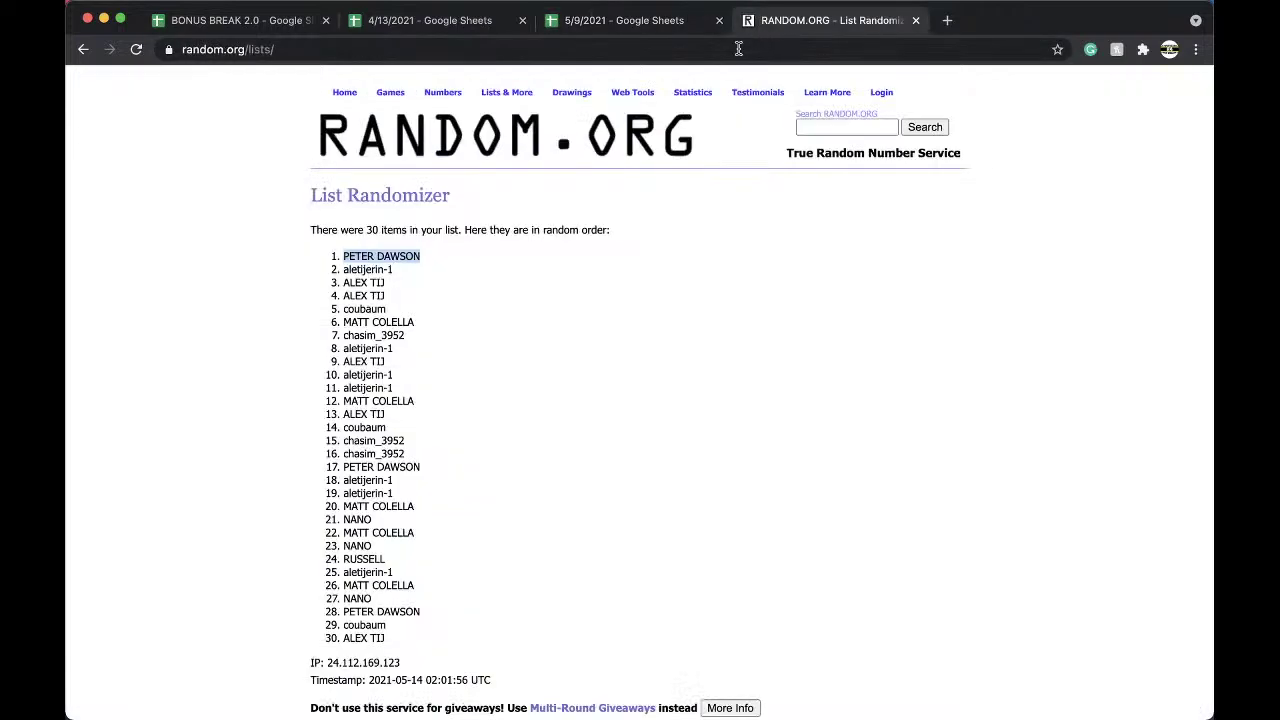
pyautogui.tripleClick(406, 256)
pyautogui.press('super+c')
pyautogui.click(592, 21)
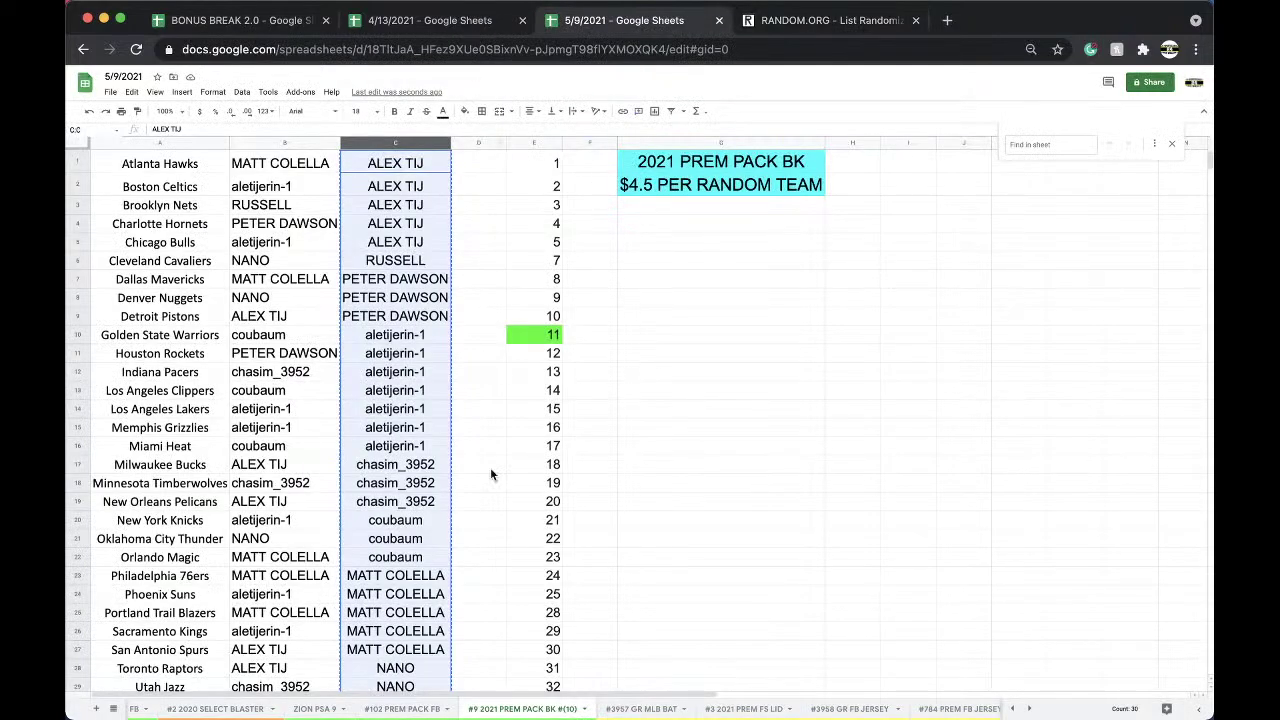
# On #19 BONUS BASKETBALL in BONUS BREAK 2.0, paste the winner as values in C15 beside Memphis Grizzlies.
pyautogui.click(276, 21)
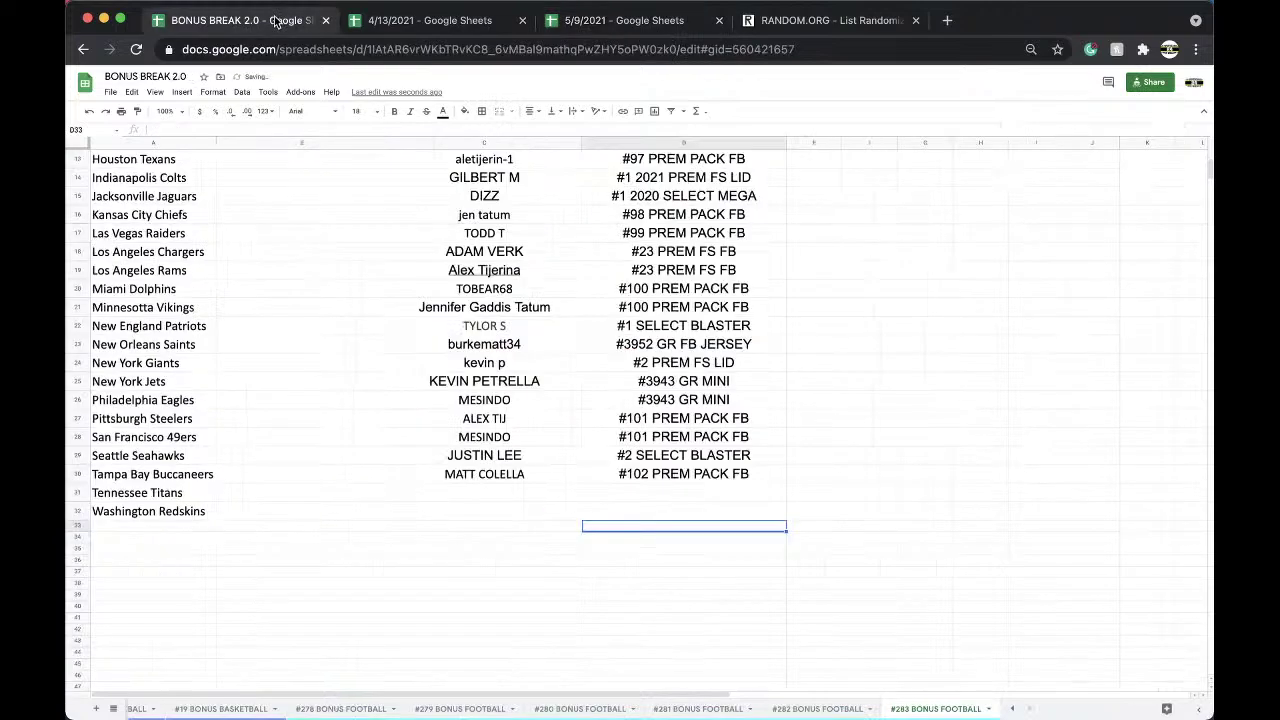
pyautogui.click(245, 708)
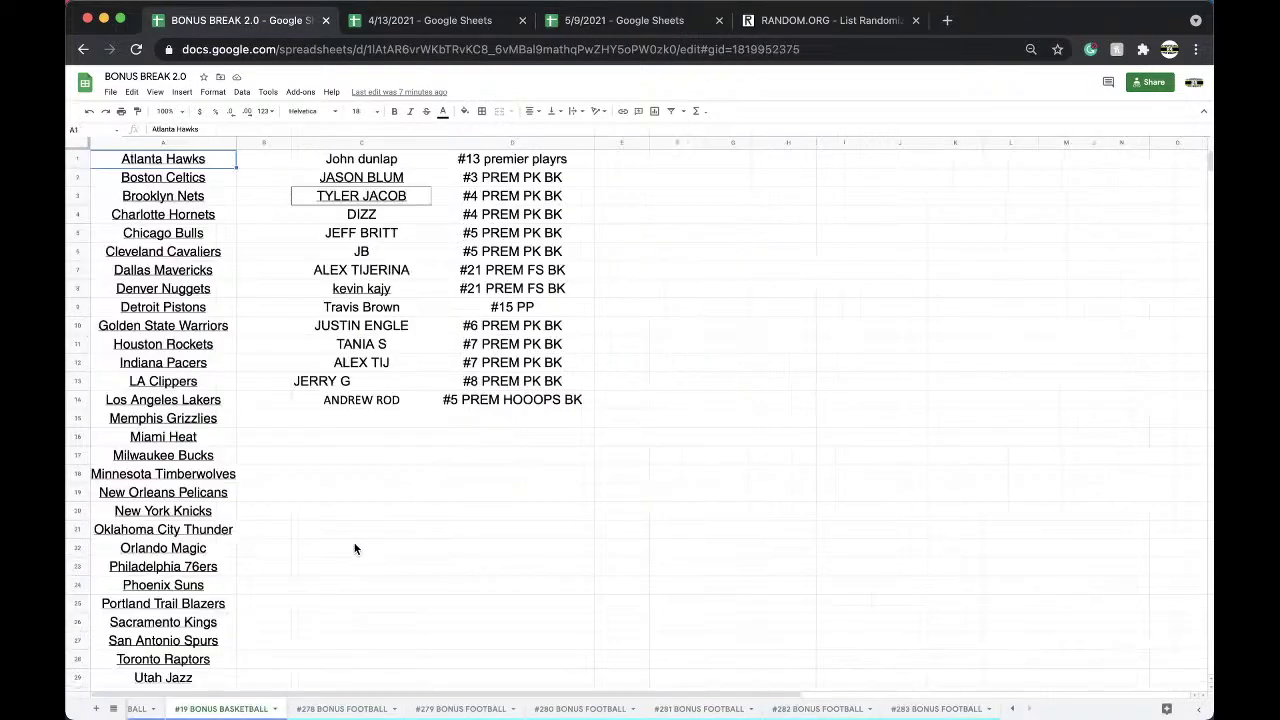
pyautogui.click(340, 416)
pyautogui.press('super+v')
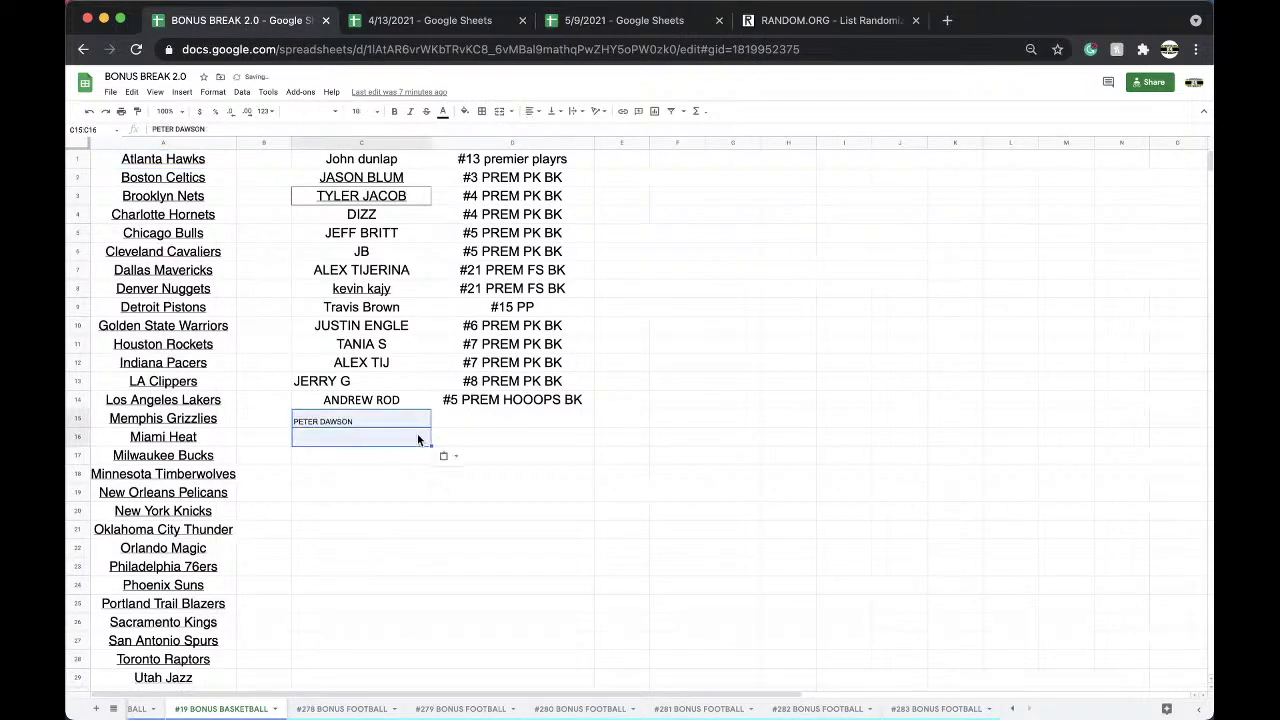
pyautogui.click(446, 456)
pyautogui.click(470, 477)
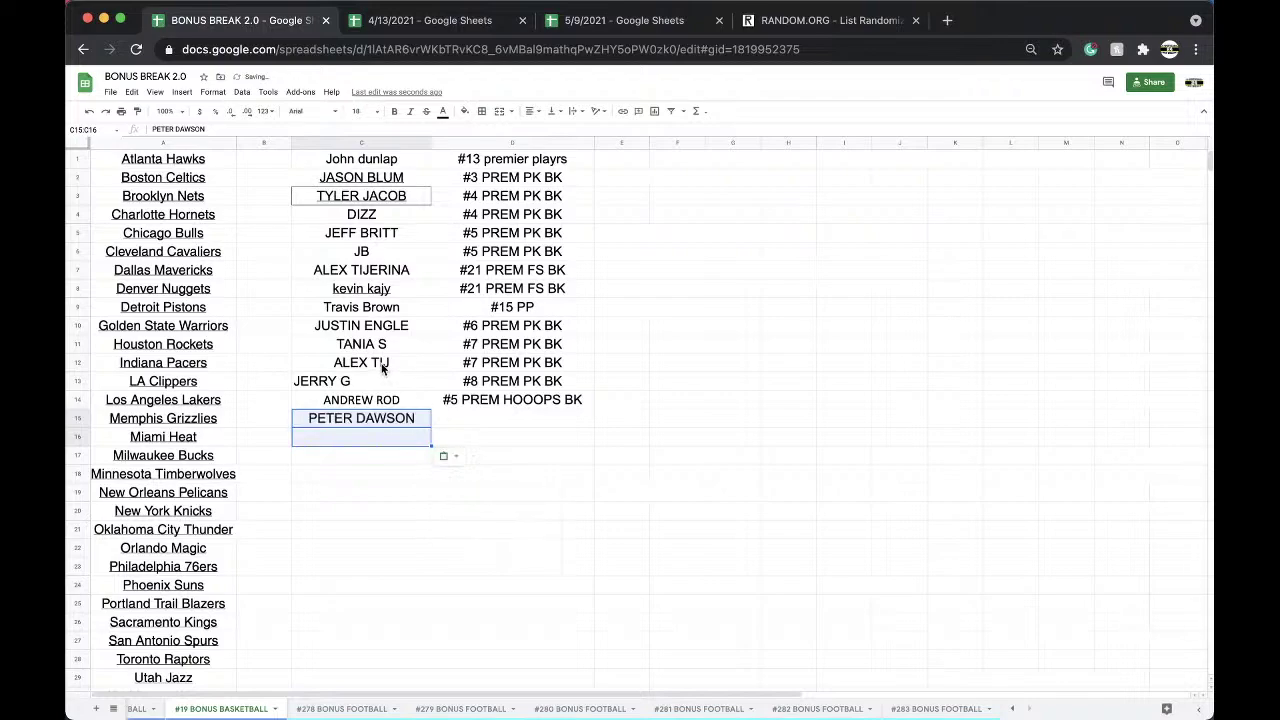
# Copy the row 12 entry and label to the Miami Heat row and change D16 to #9 PREM PK BK.
pyautogui.moveTo(381, 367); pyautogui.dragTo(510, 366)
pyautogui.press('super+c')
pyautogui.click(400, 440)
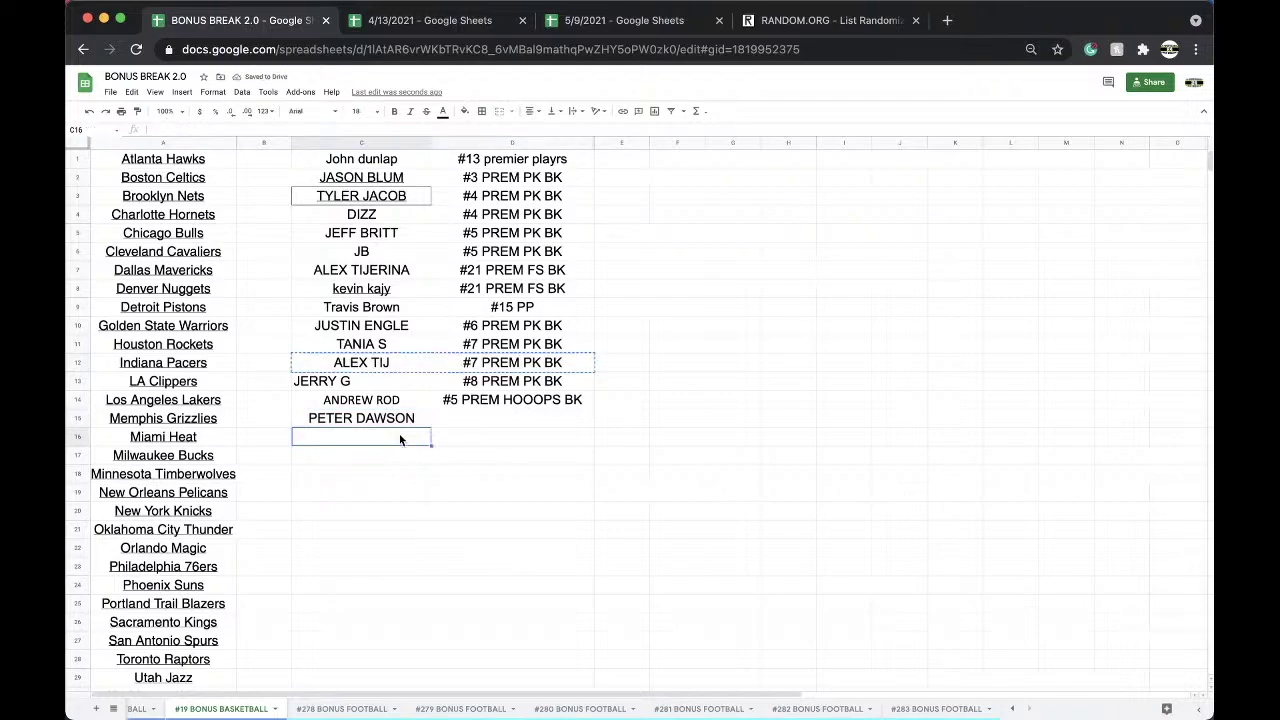
pyautogui.press('super+v')
pyautogui.click(480, 436)
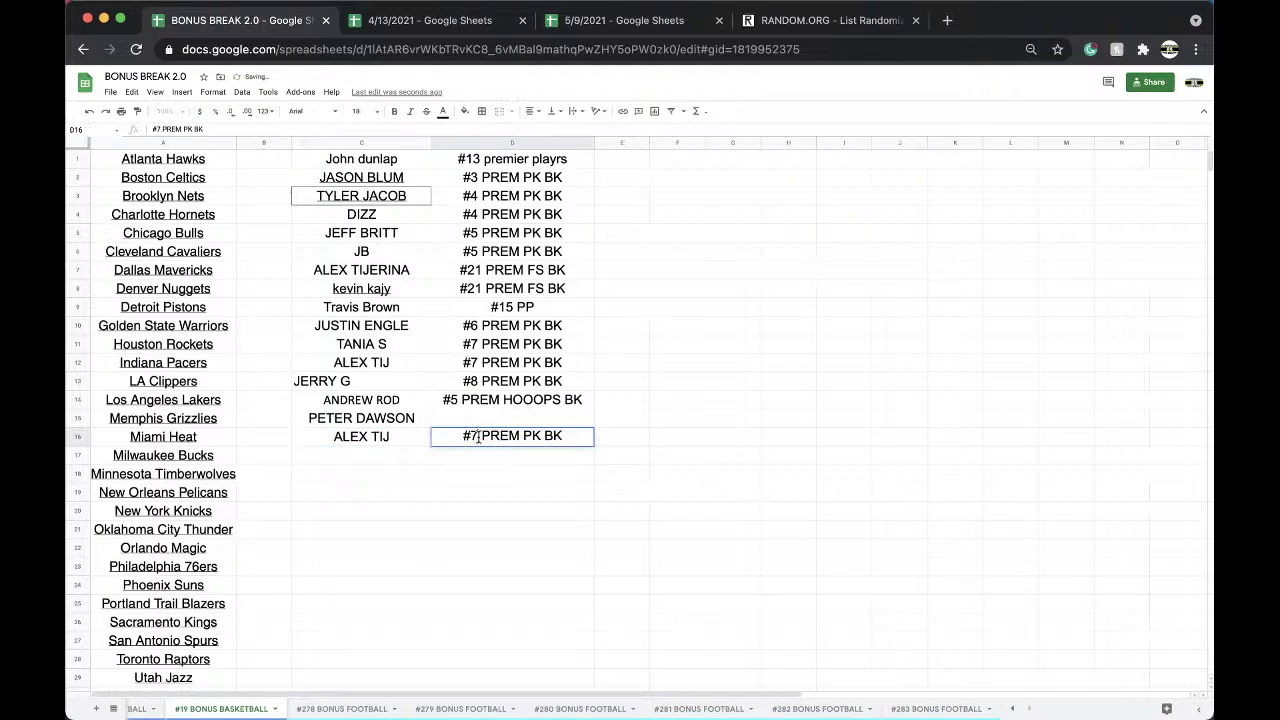
pyautogui.doubleClick(478, 436)
pyautogui.press('BackSpace')
pyautogui.write('9')
pyautogui.press('Return')
# Copy the #9 PREM PK BK label into D15 beside Memphis Grizzlies.
pyautogui.click(469, 441)
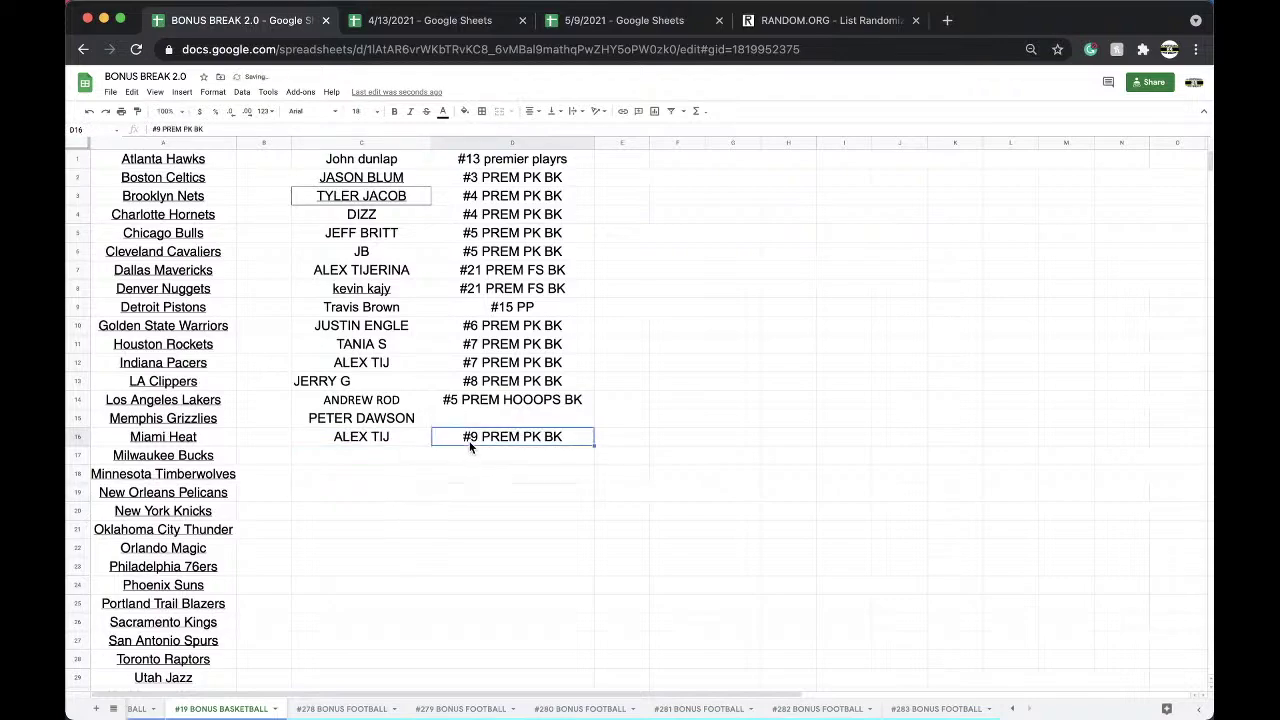
pyautogui.press('super+c')
pyautogui.click(460, 407)
pyautogui.click(452, 414)
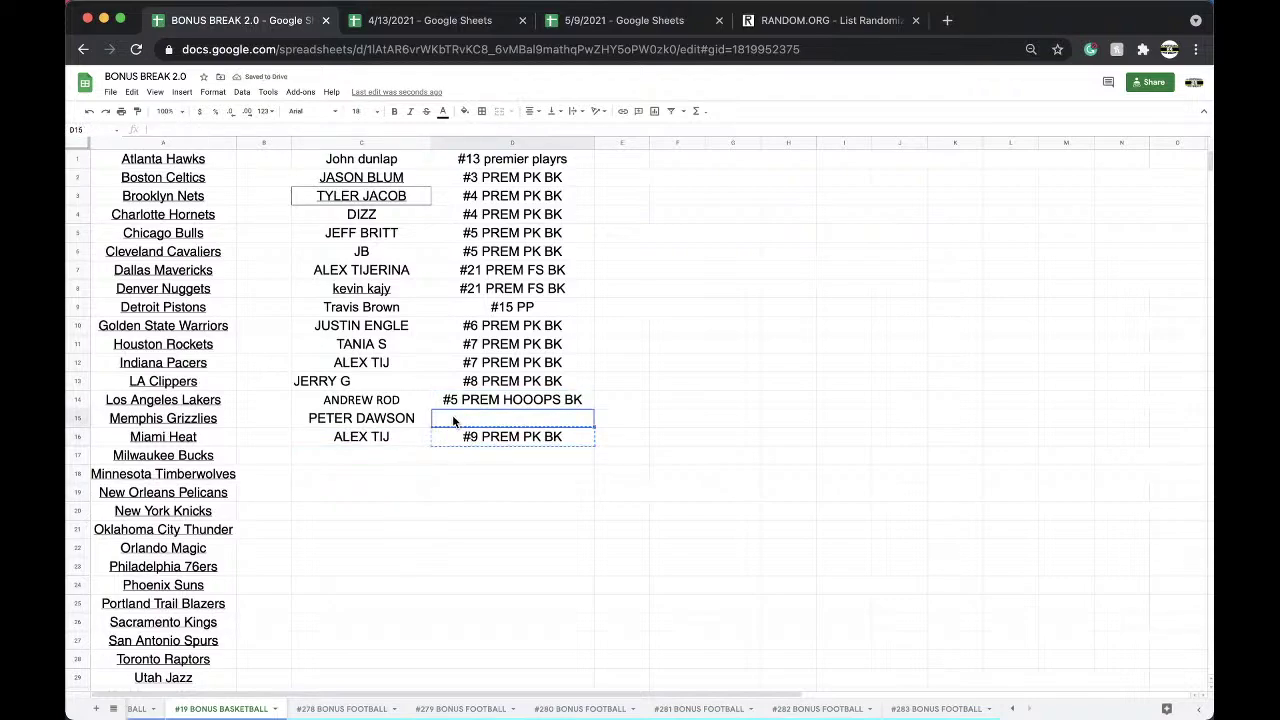
pyautogui.press('super+v')
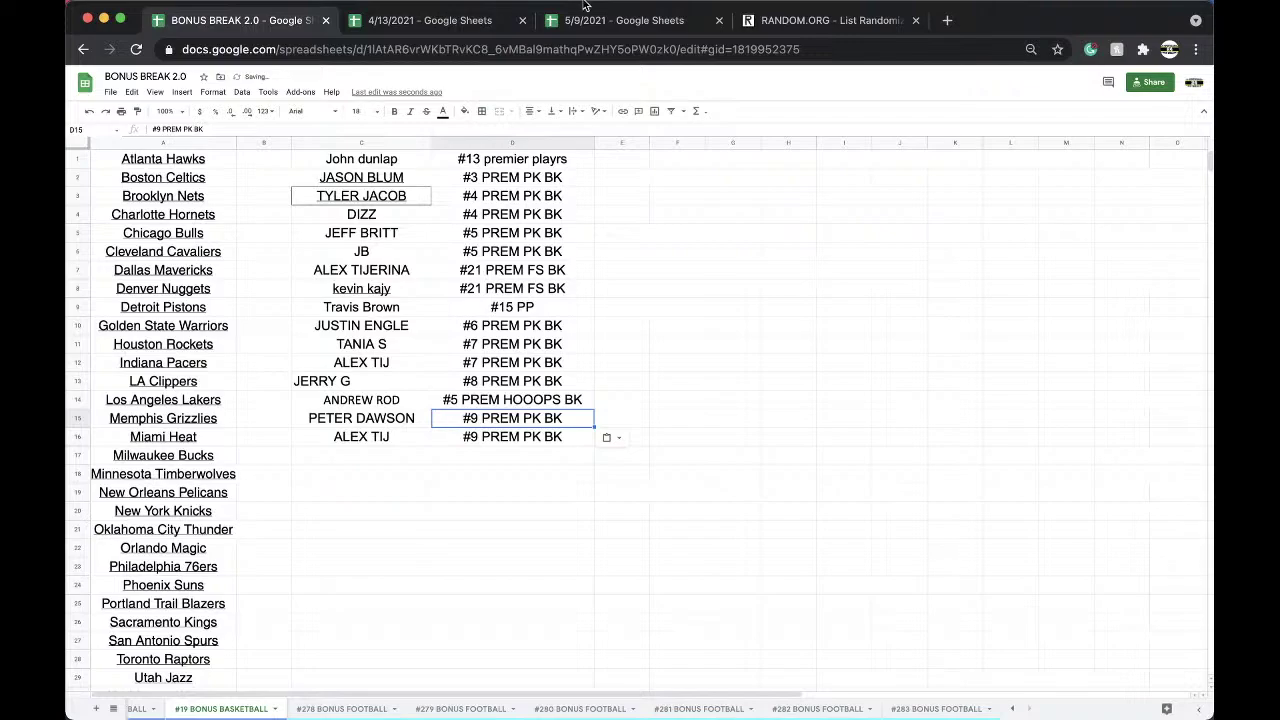
pyautogui.click(586, 18)
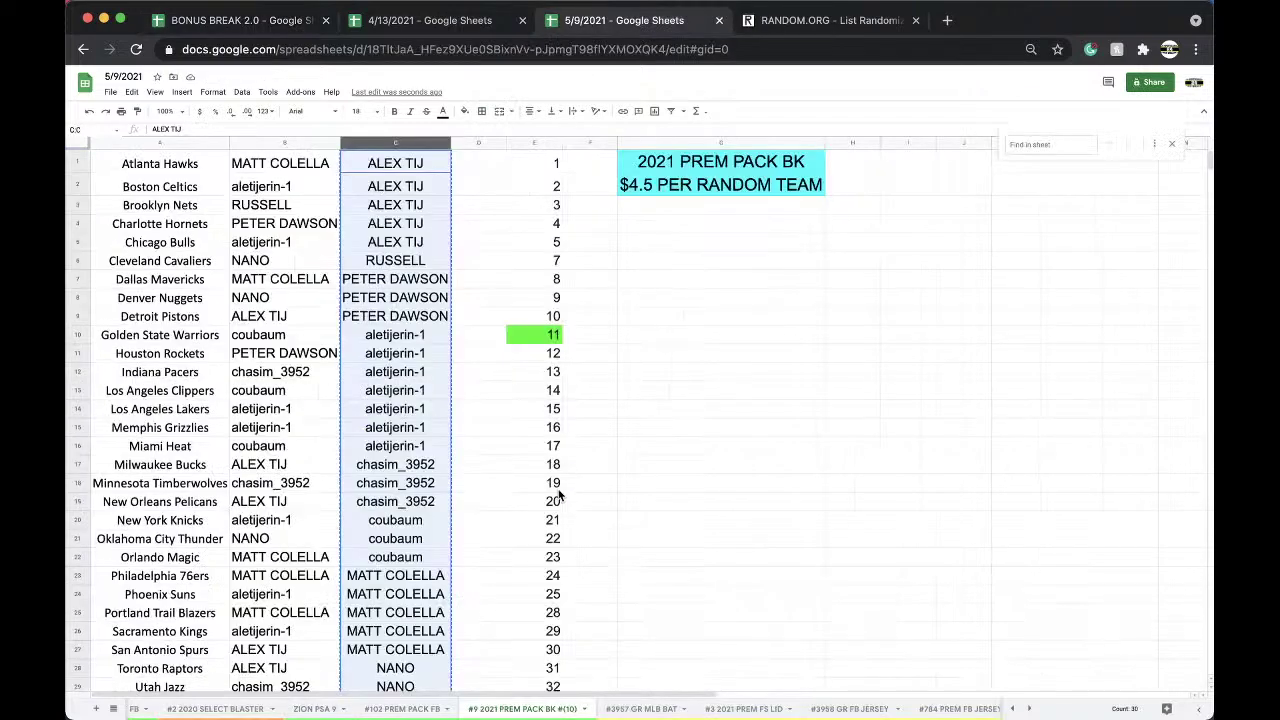
# Browse the #3957 GR MLB BAT, #3 2021 PREM FS LID and 4/13/2021 sheets, ending on 5/2/2021 GR MINI PYT.
pyautogui.click(590, 708)
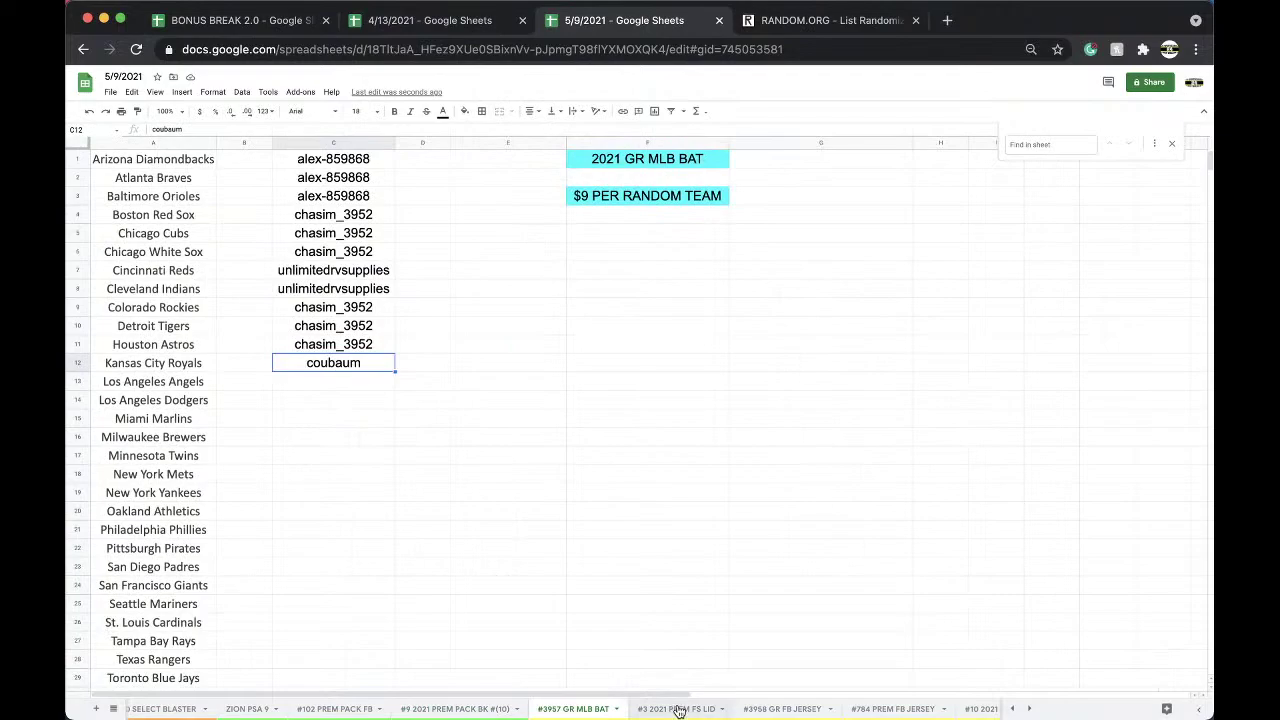
pyautogui.click(679, 709)
pyautogui.click(468, 27)
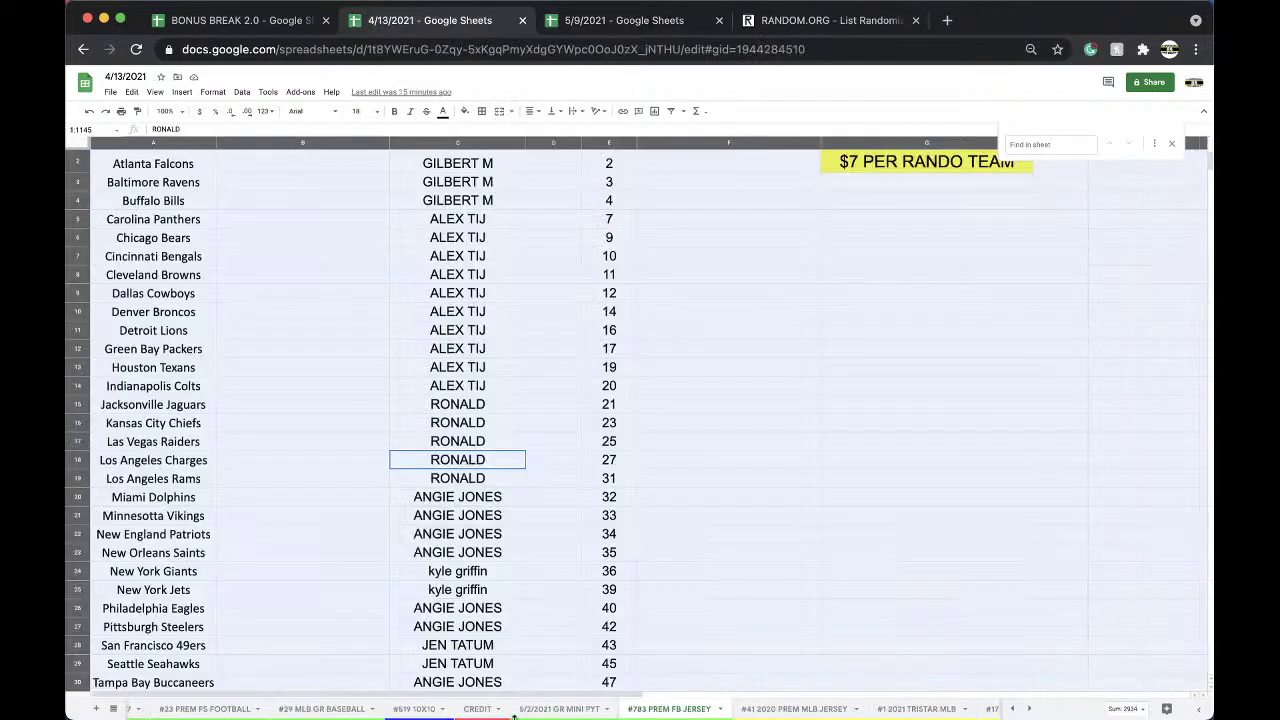
pyautogui.click(585, 710)
pyautogui.scroll(2, 494, 527)
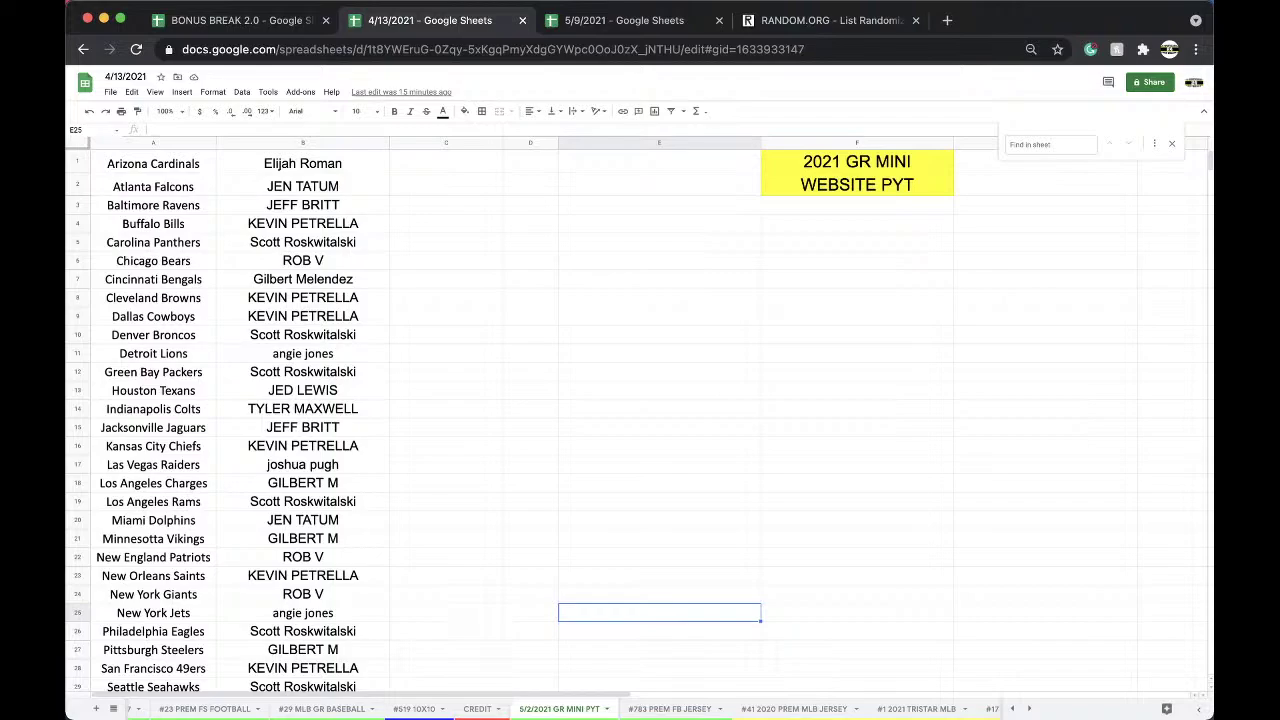
pyautogui.click(675, 709)
pyautogui.click(770, 709)
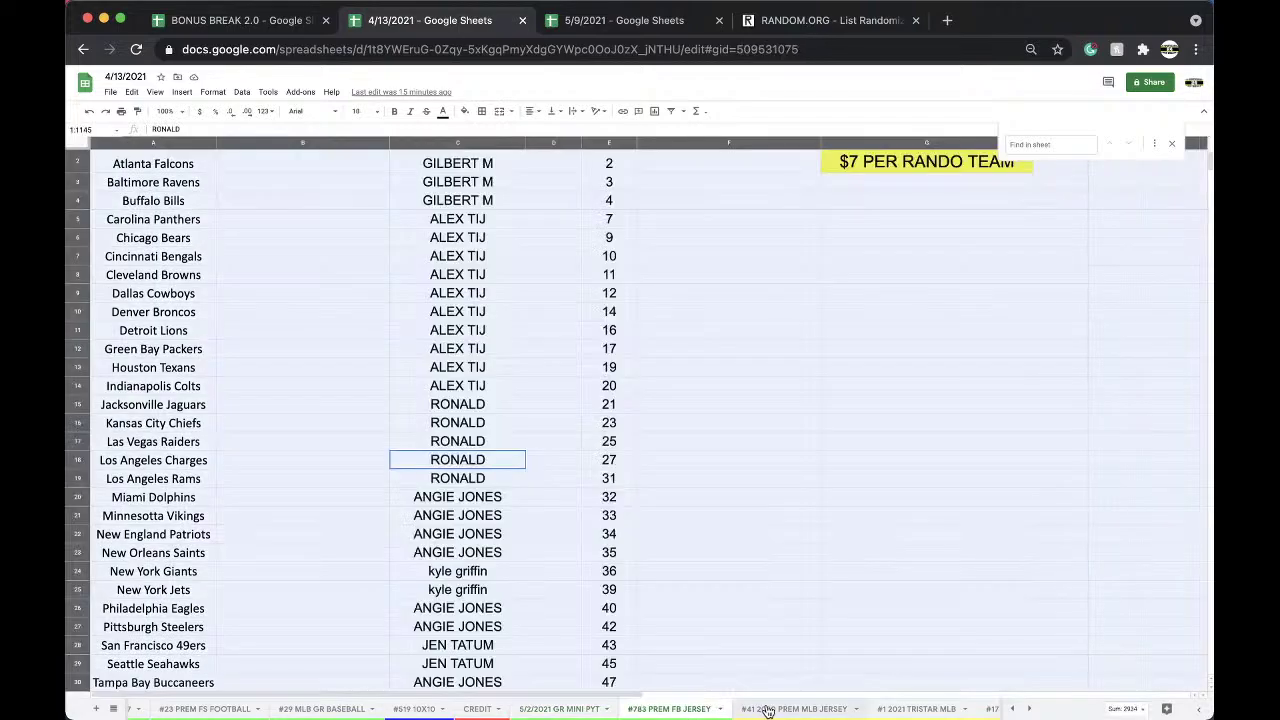
pyautogui.click(556, 710)
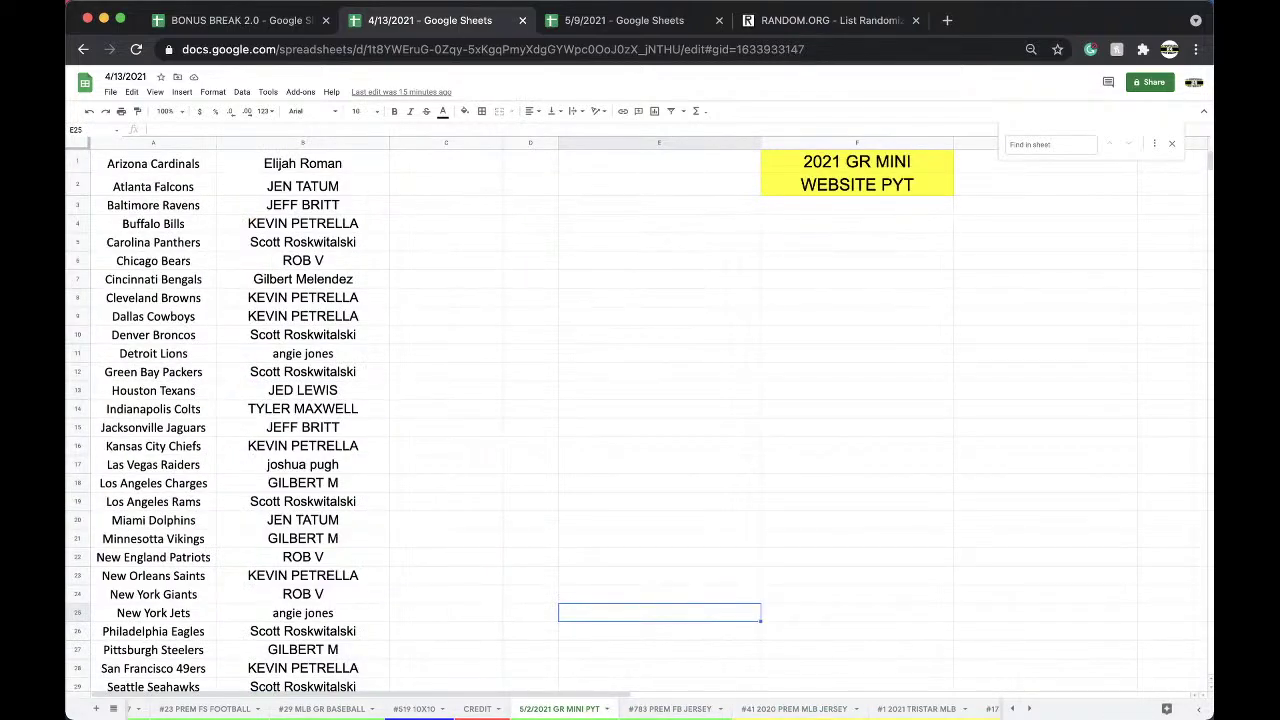
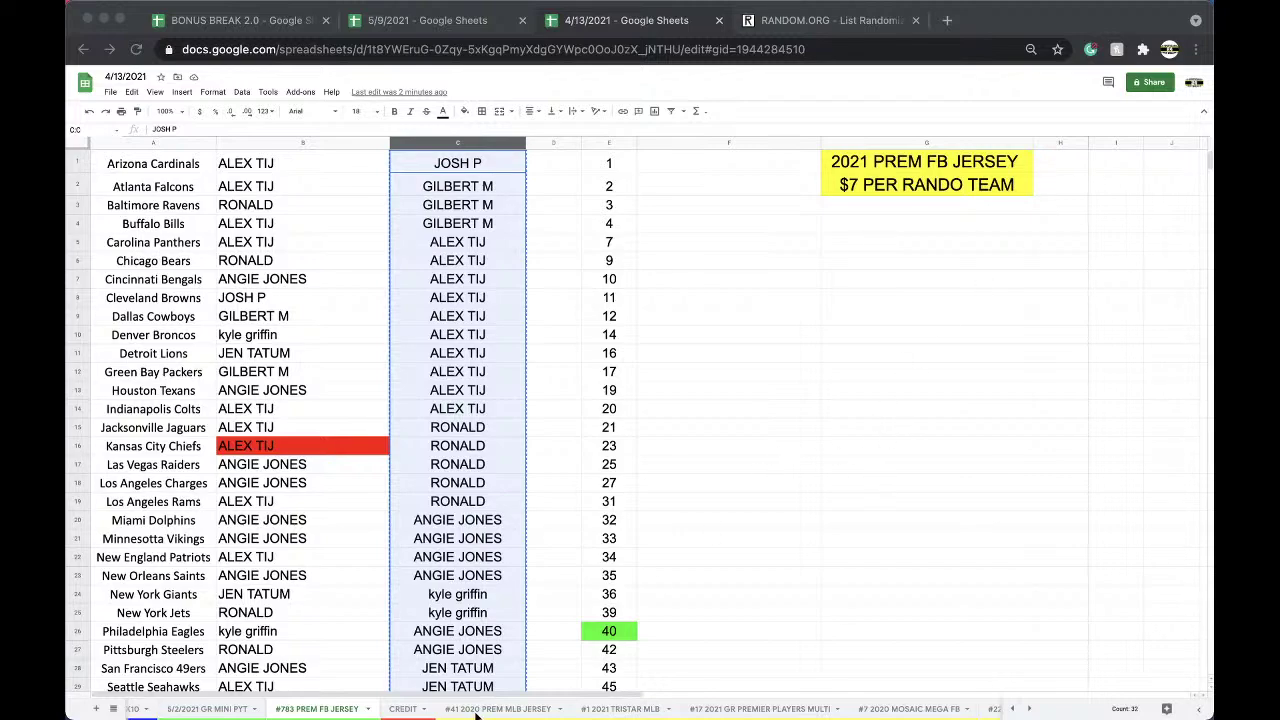
# Browse the break sheets from 5/2/2021 GR MINI PYT through #4 2007 TOPPS CO SIGNERS.
pyautogui.click(248, 713)
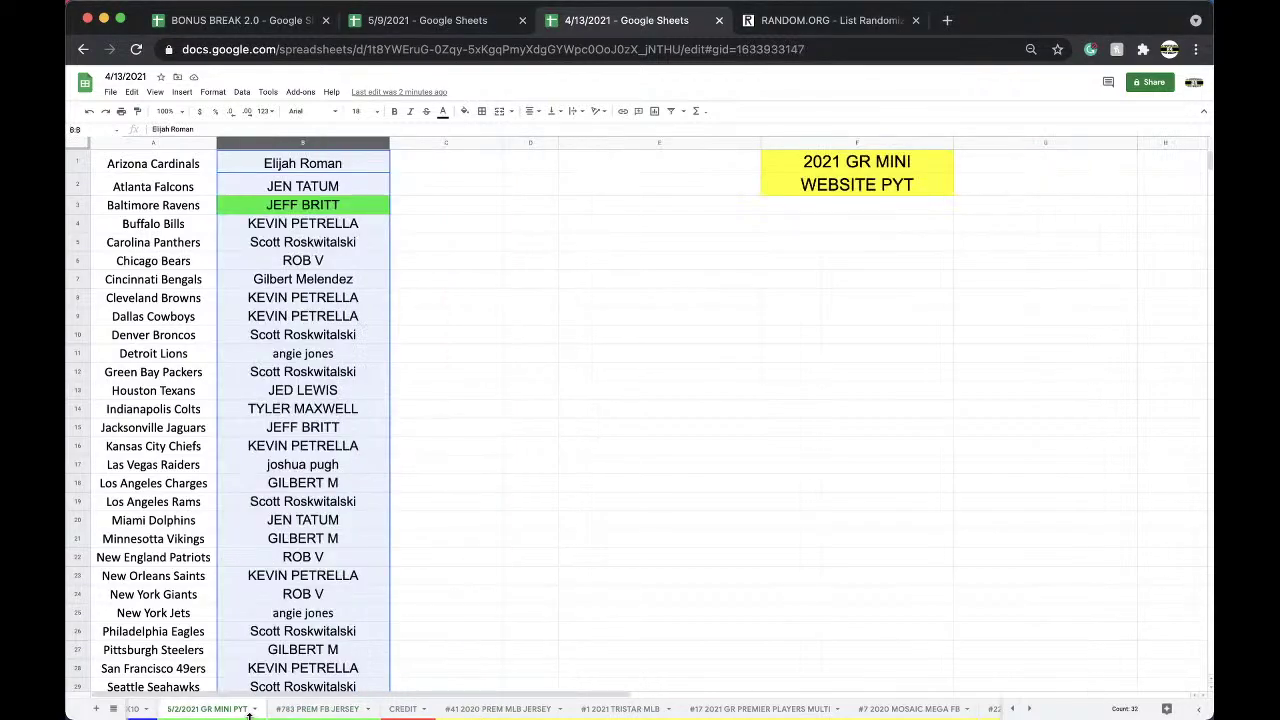
pyautogui.click(317, 708)
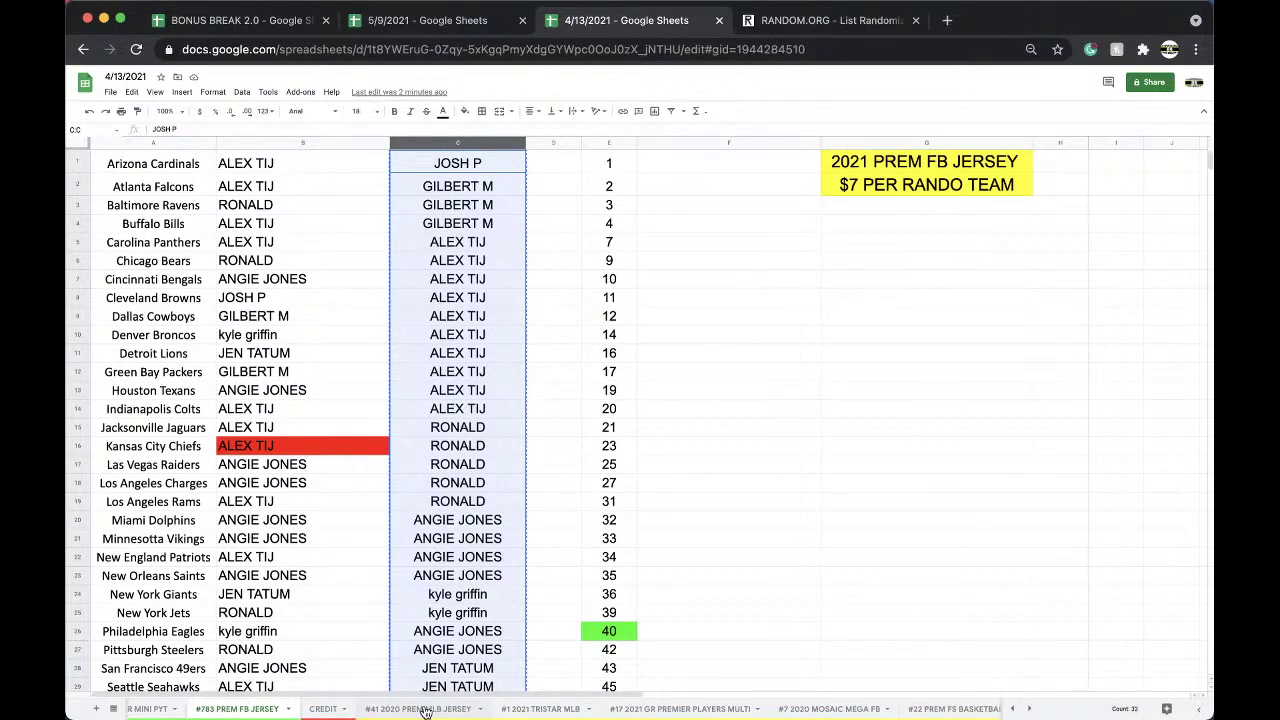
pyautogui.click(425, 709)
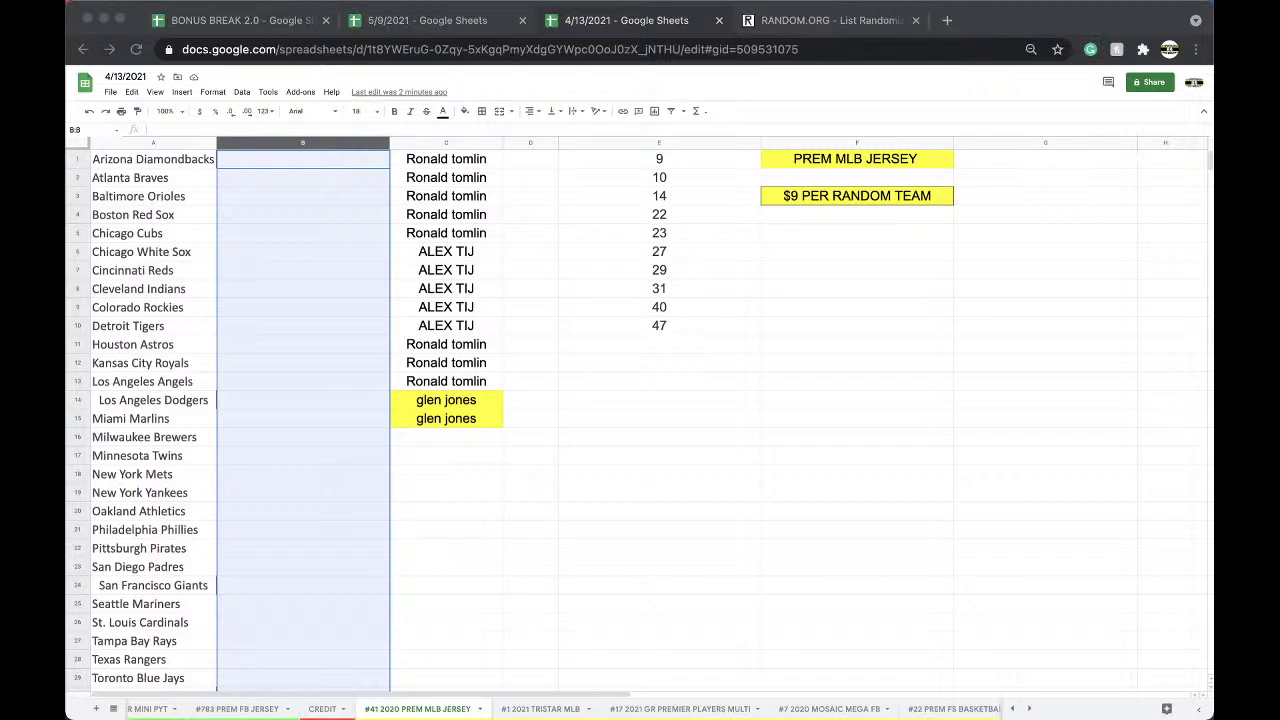
pyautogui.click(576, 710)
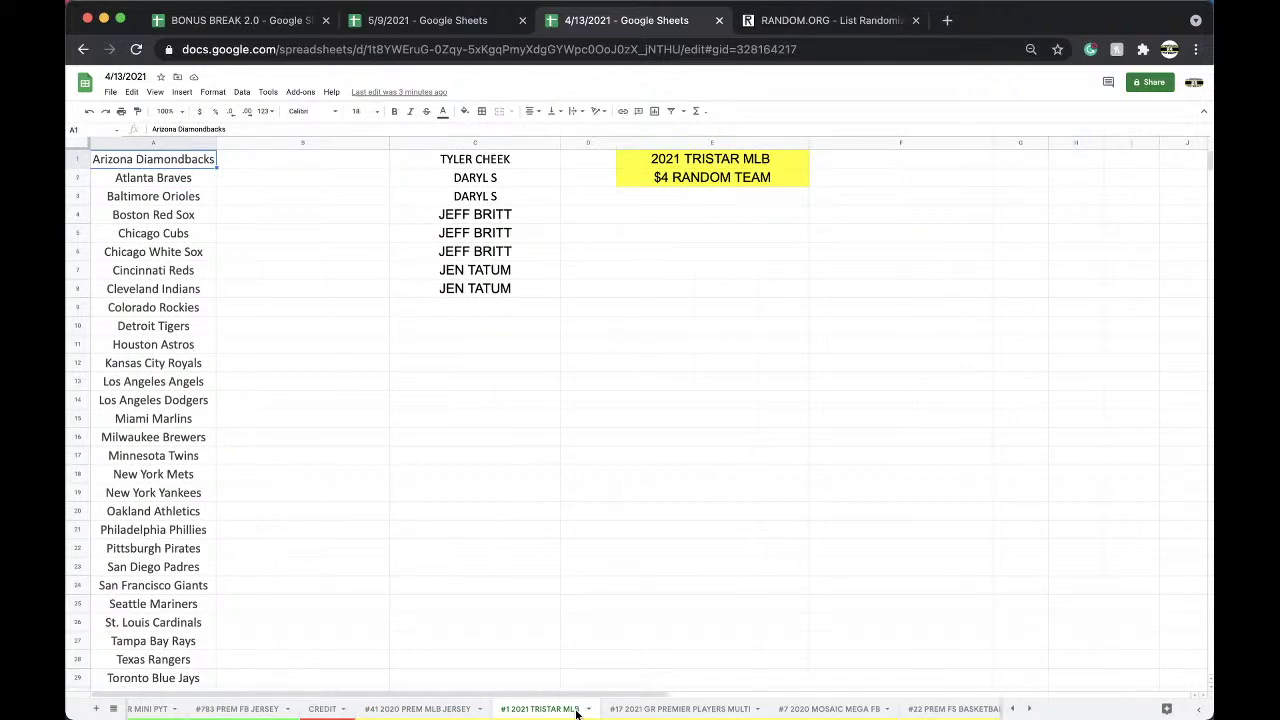
pyautogui.click(604, 710)
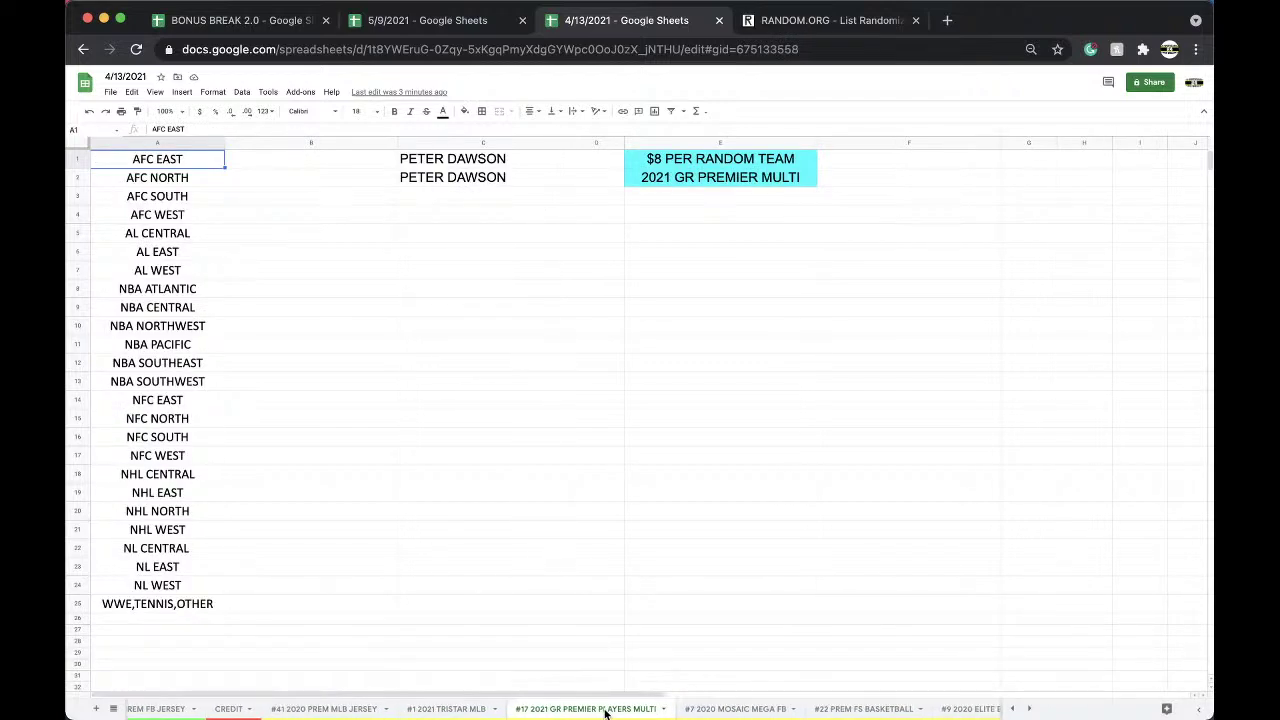
pyautogui.click(726, 706)
pyautogui.click(728, 707)
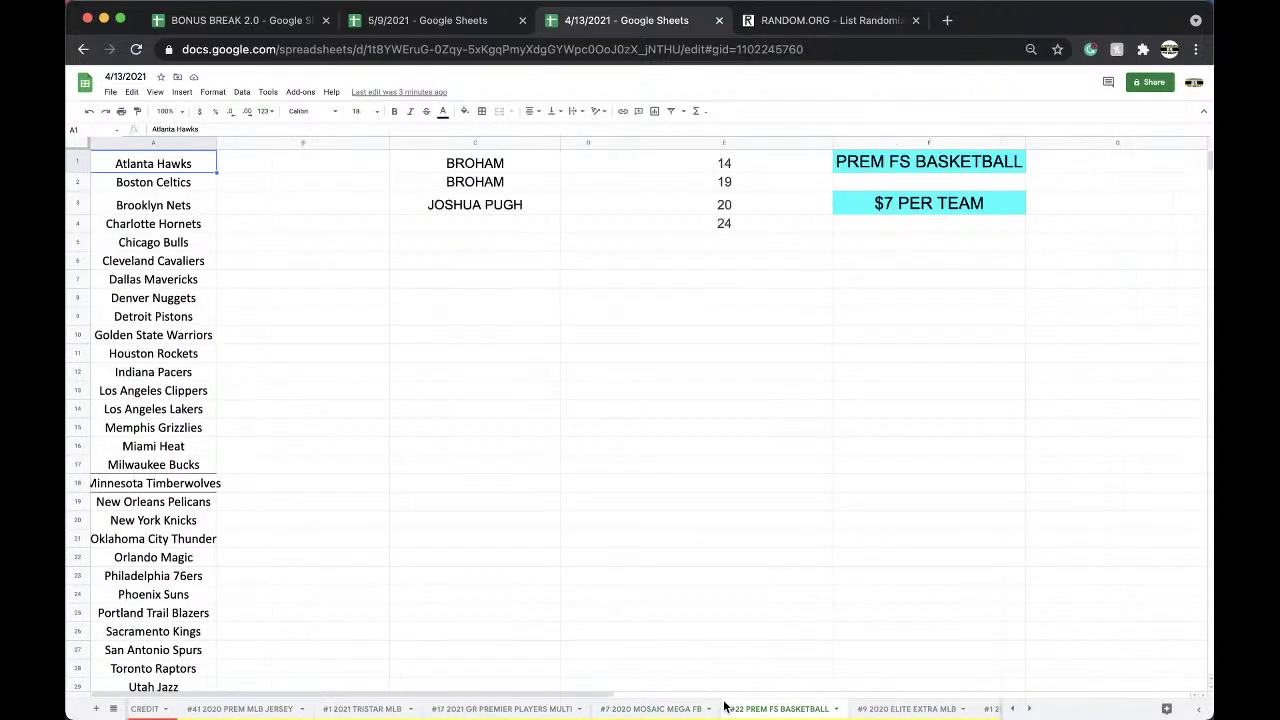
pyautogui.click(779, 707)
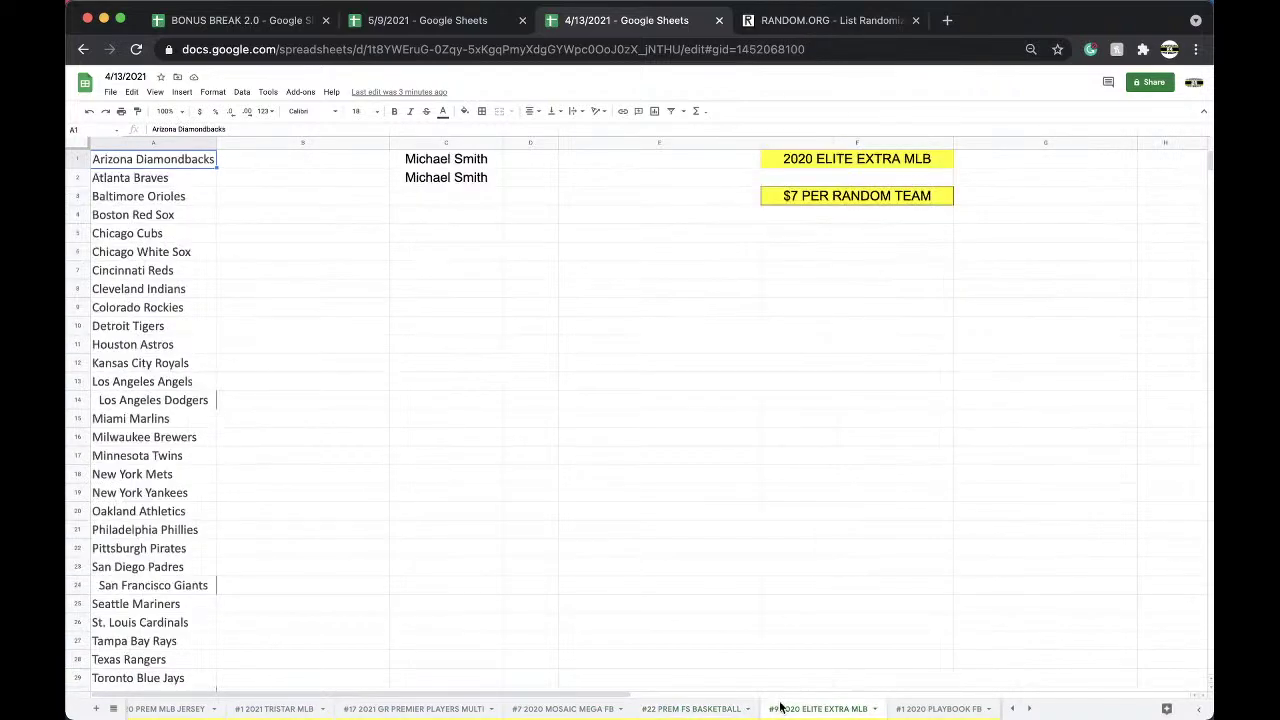
pyautogui.click(797, 709)
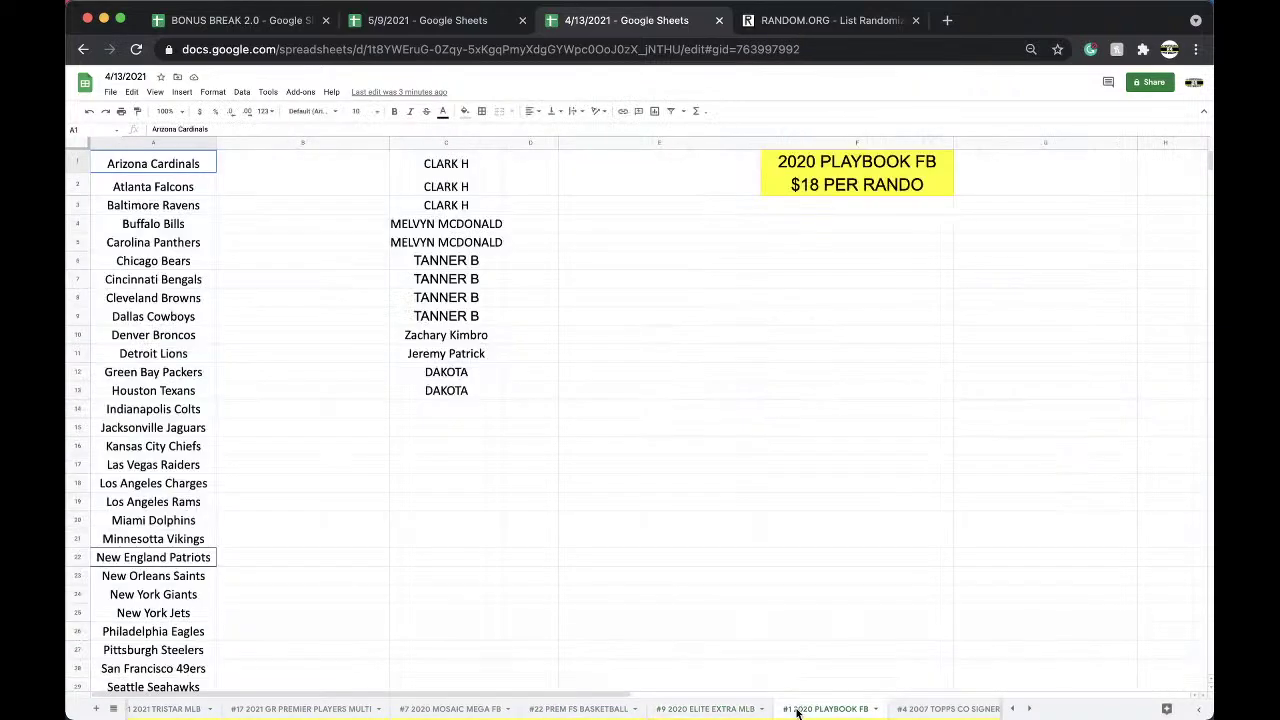
pyautogui.click(797, 709)
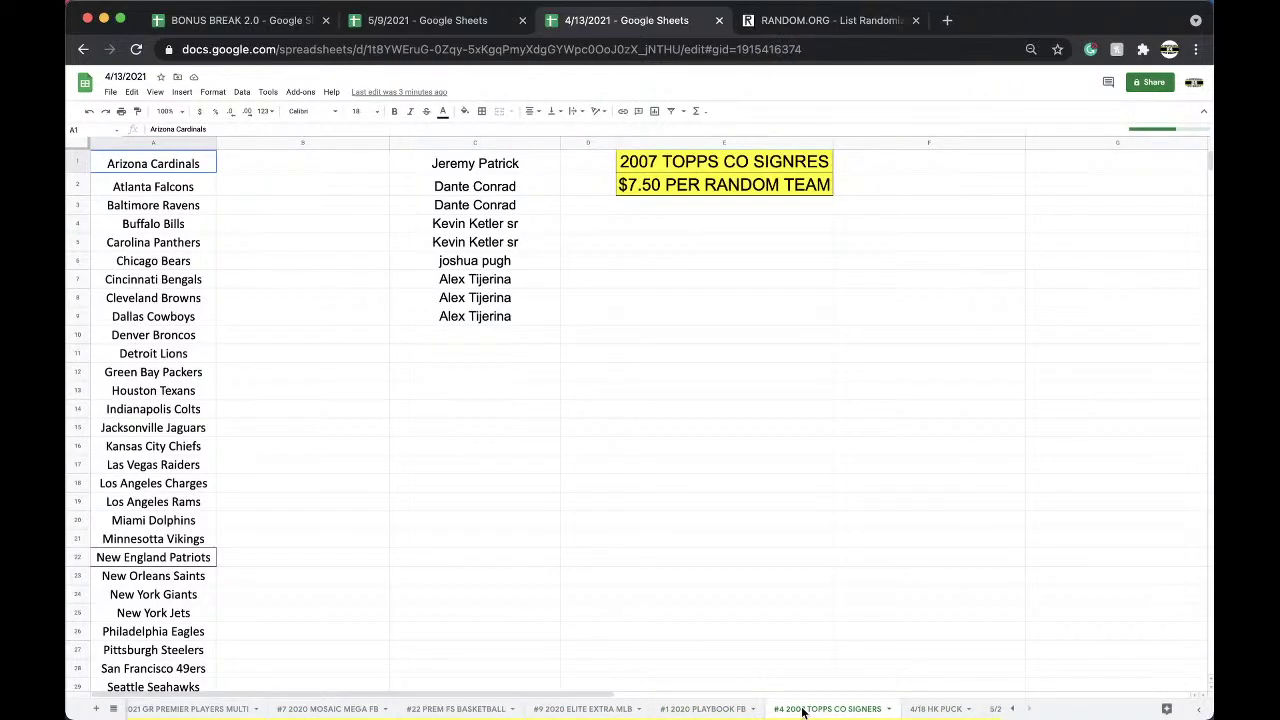
# Continue past 4/18 HK PUCK and settle on the 2020 GR 16X20 PHOTO sheet.
pyautogui.click(685, 206)
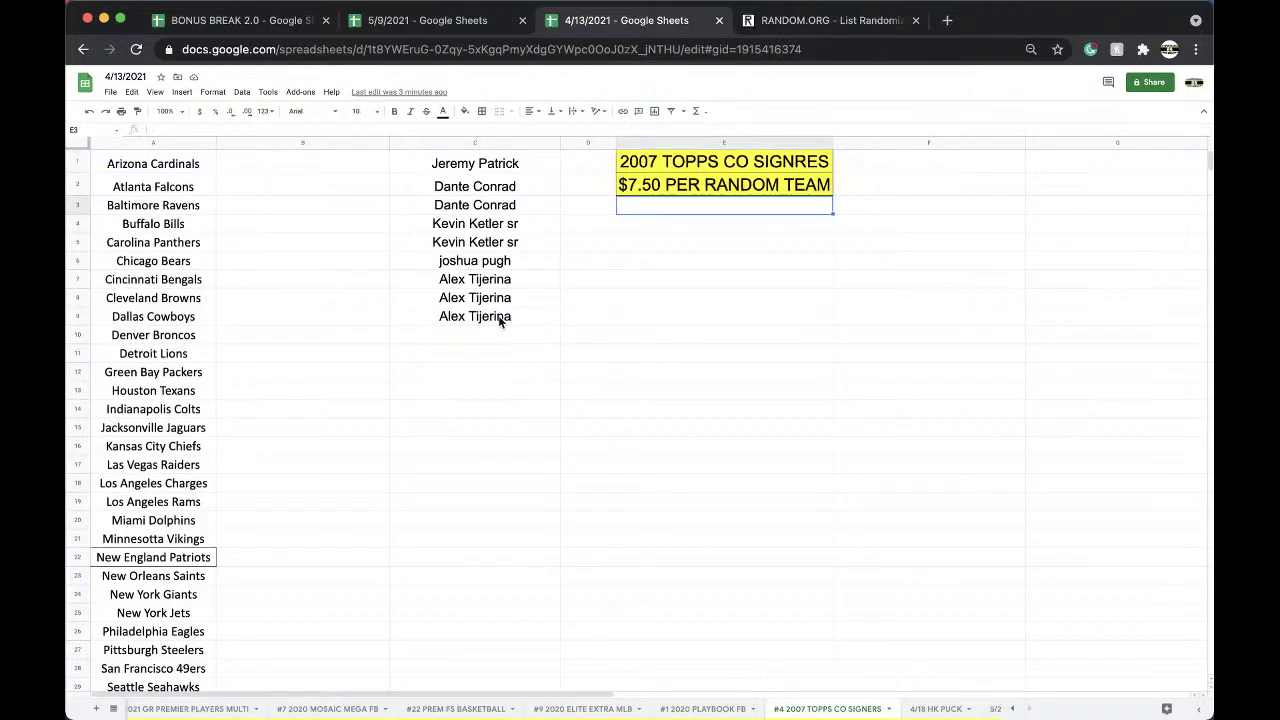
pyautogui.hscroll(1, 776, 712)
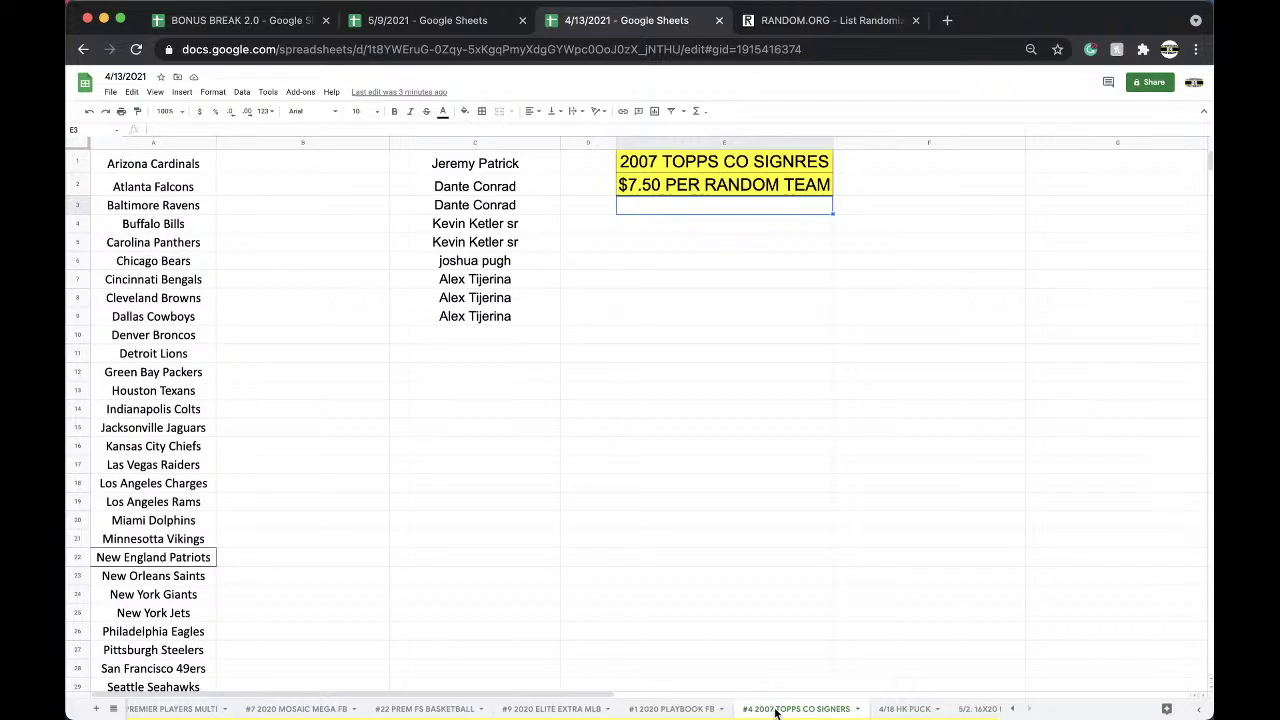
pyautogui.click(858, 709)
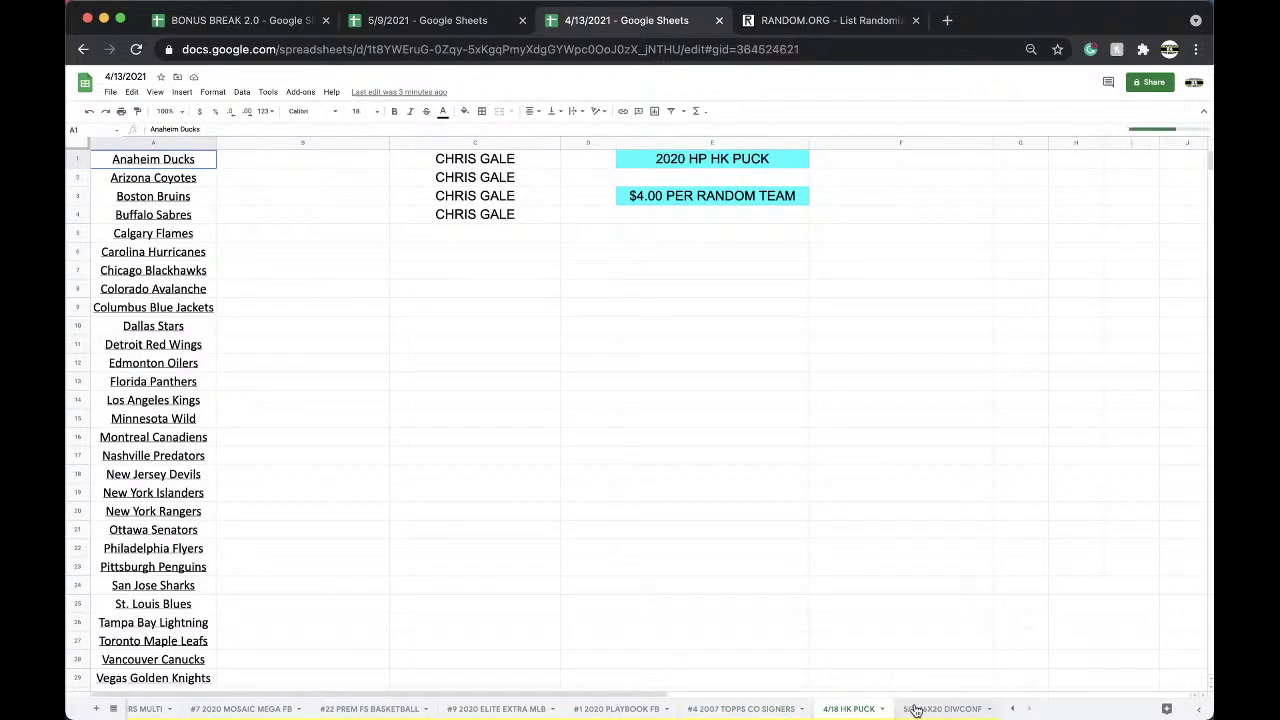
pyautogui.click(915, 710)
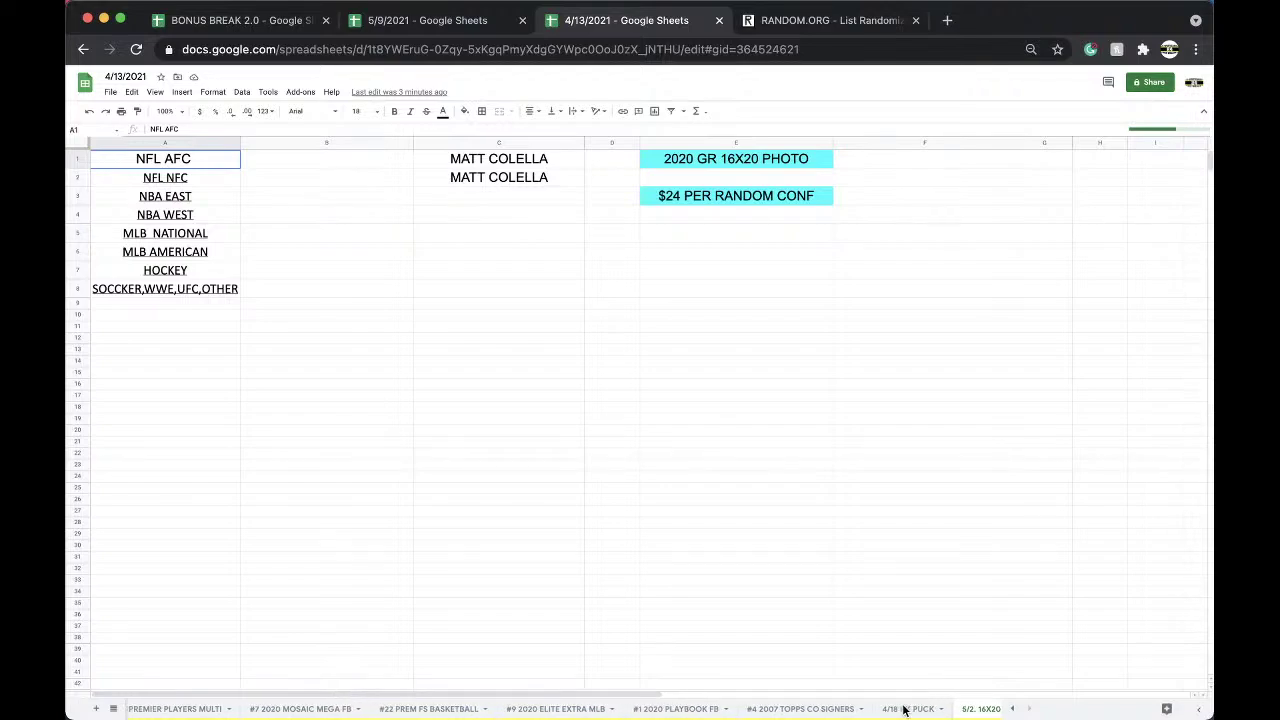
pyautogui.hscroll(-5, 903, 710)
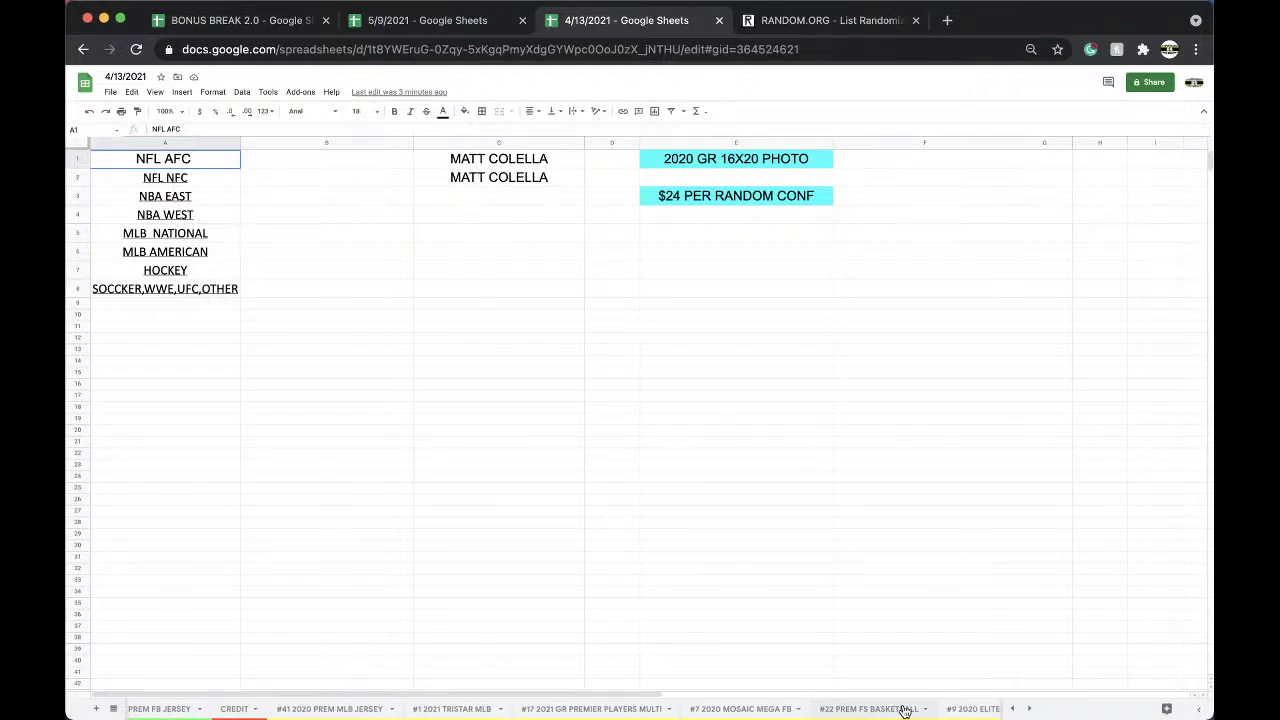
pyautogui.hscroll(-5, 903, 710)
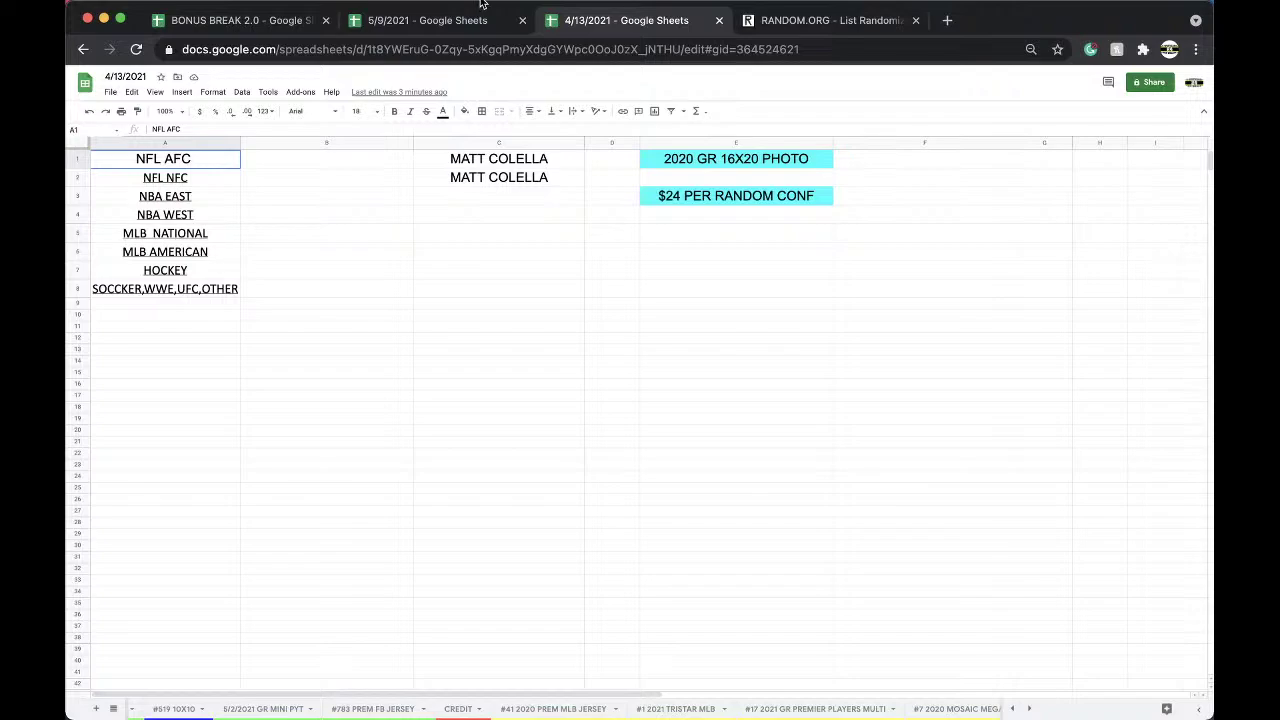
# In the 5/9/2021 workbook, step from #3957 GR MLB BAT through to #104 (#3958) PREM PK FB.
pyautogui.click(445, 21)
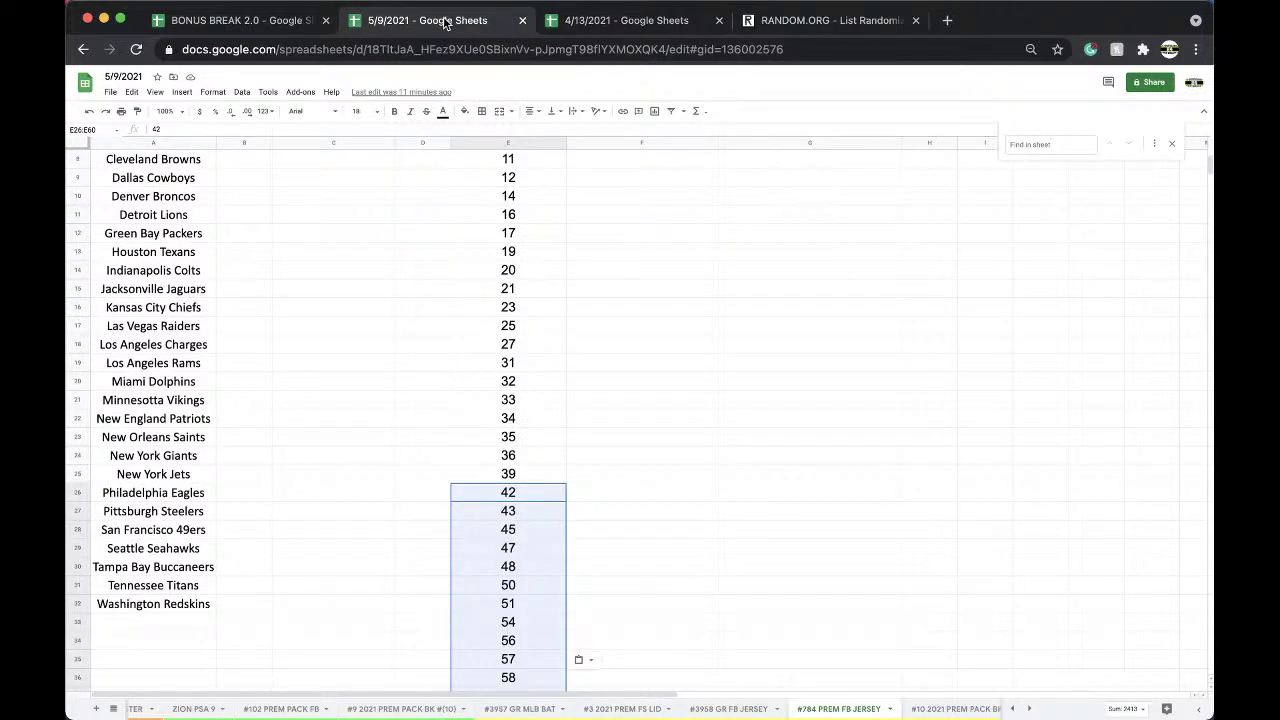
pyautogui.click(545, 708)
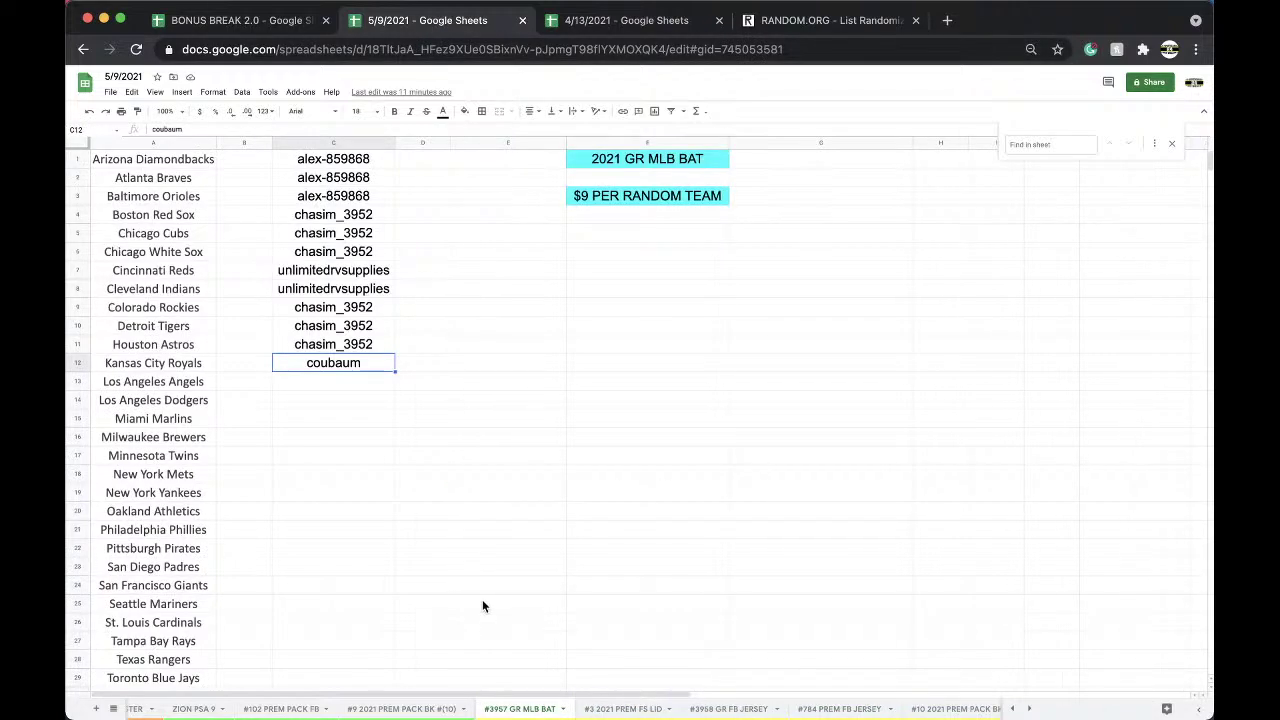
pyautogui.click(617, 709)
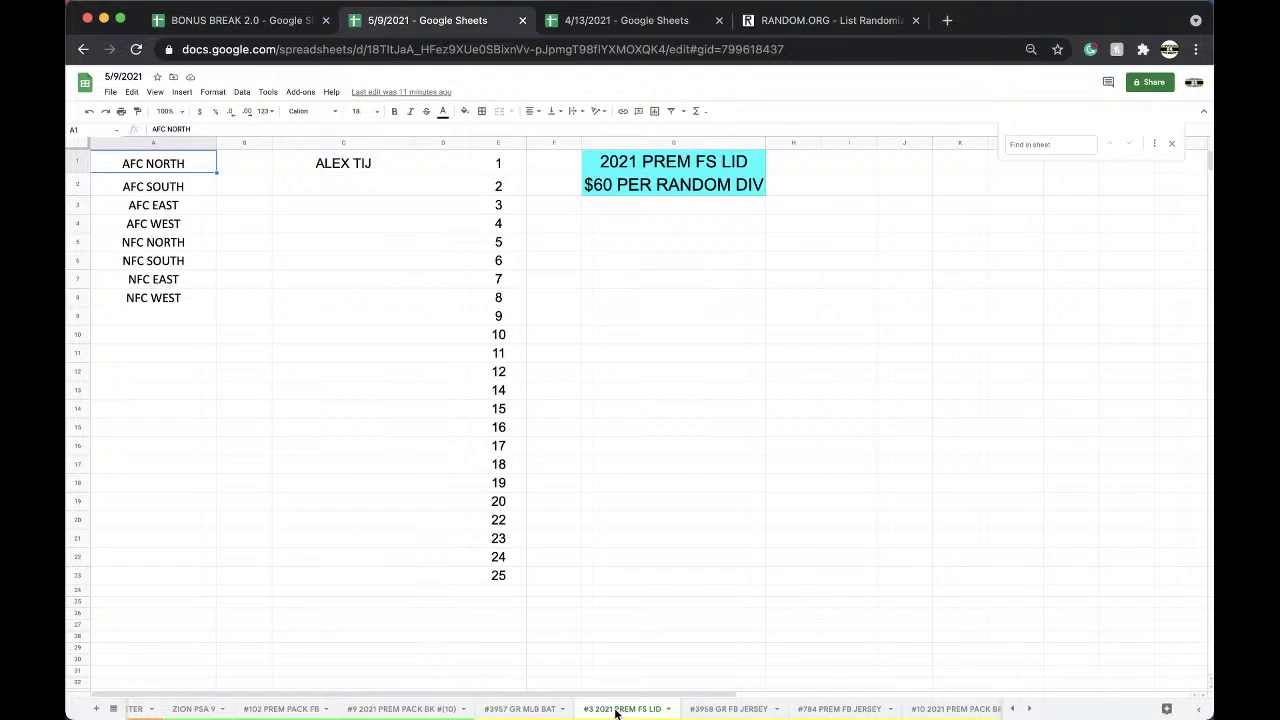
pyautogui.click(699, 709)
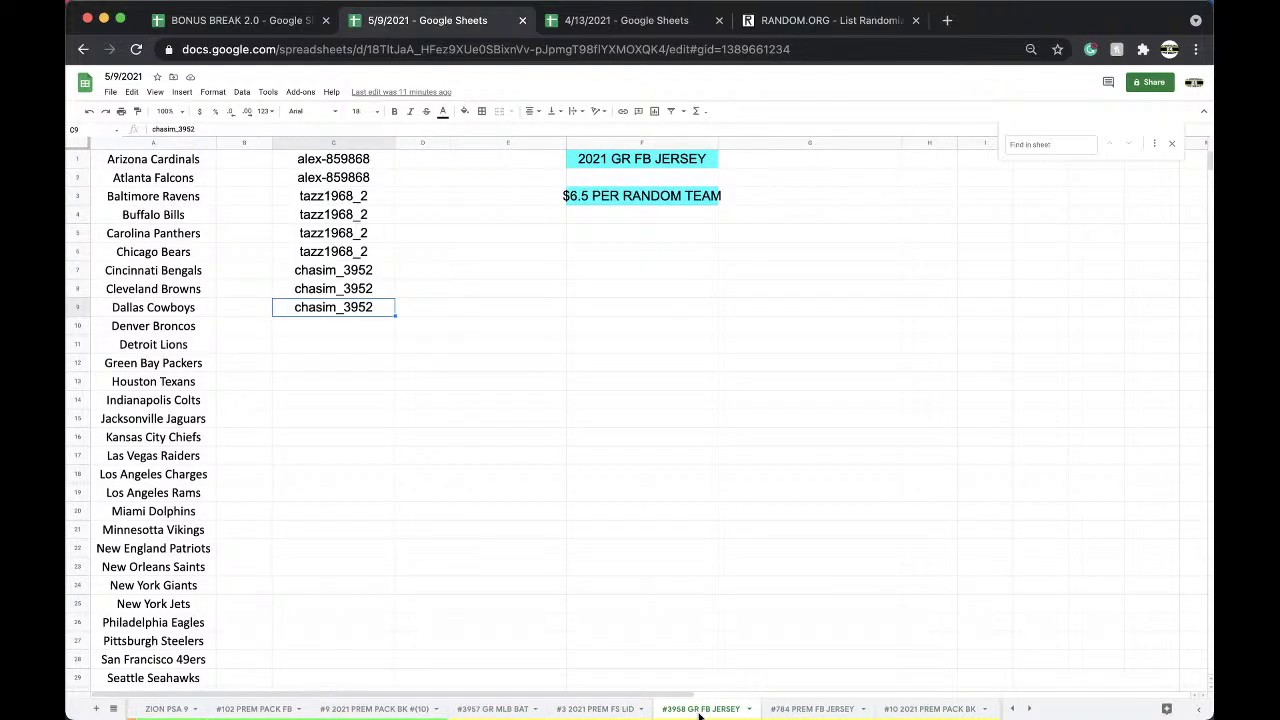
pyautogui.click(700, 709)
pyautogui.scroll(3, 434, 508)
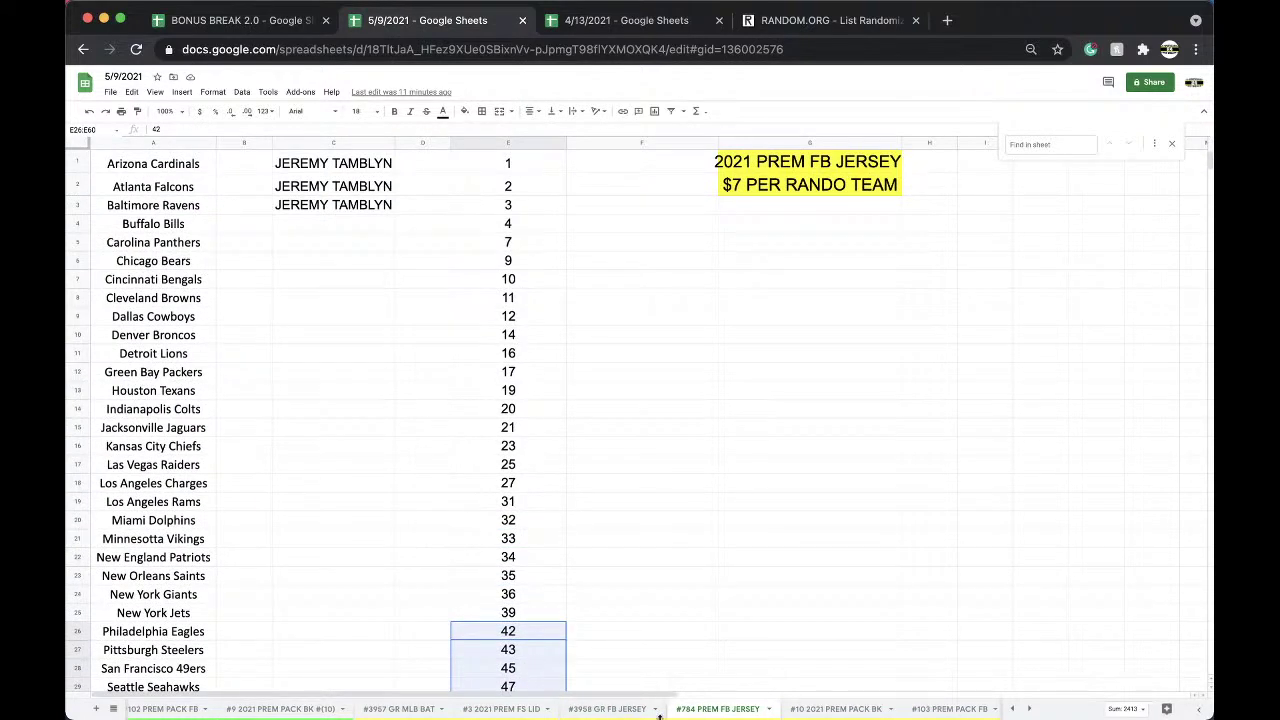
pyautogui.click(792, 710)
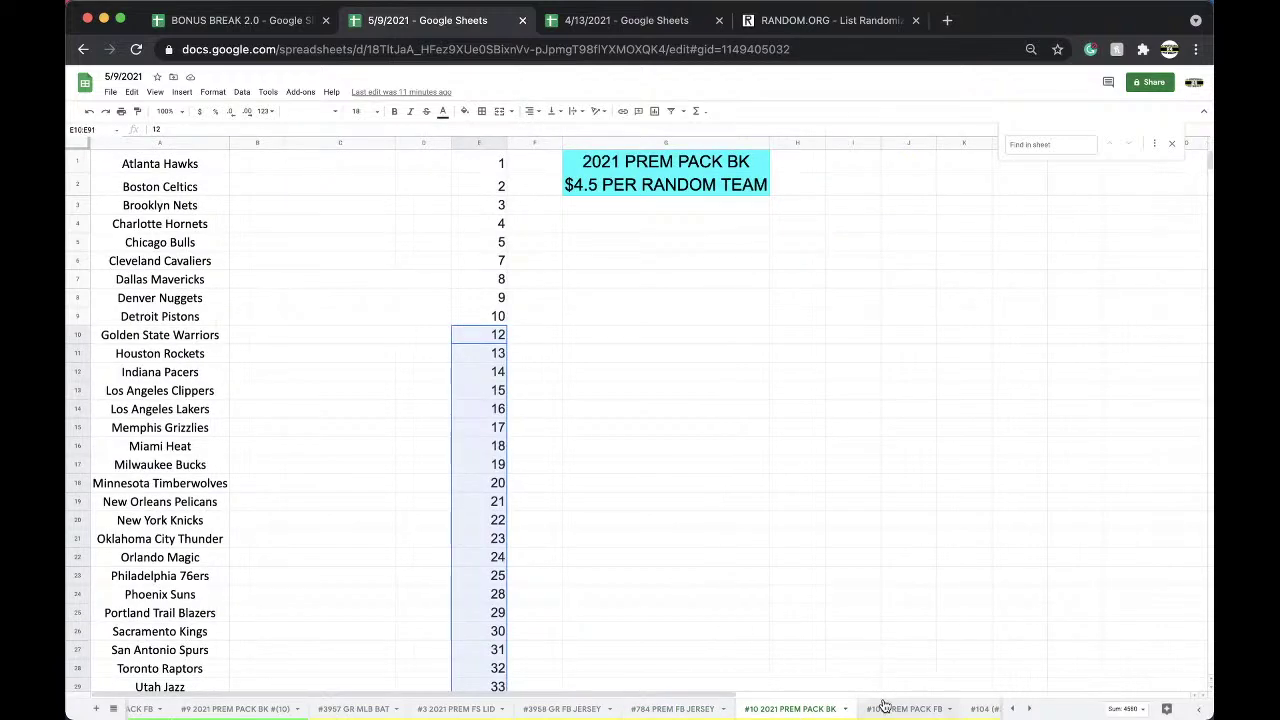
pyautogui.click(884, 708)
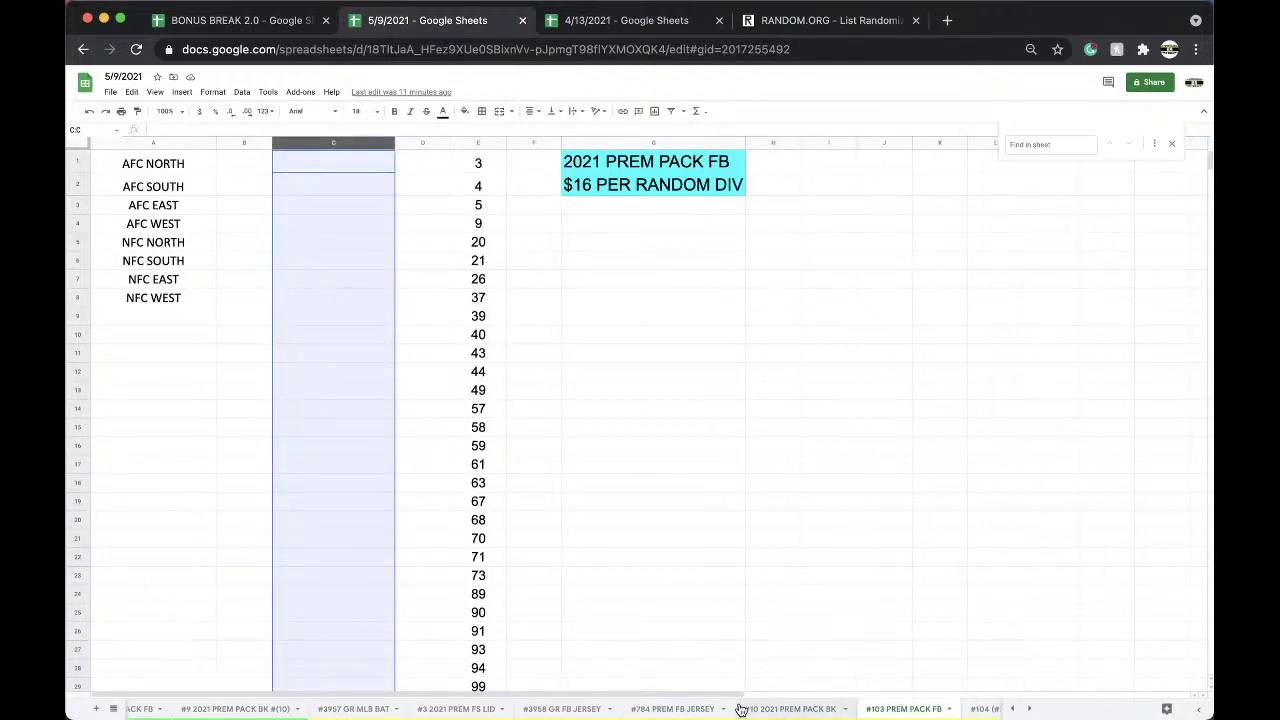
pyautogui.click(803, 709)
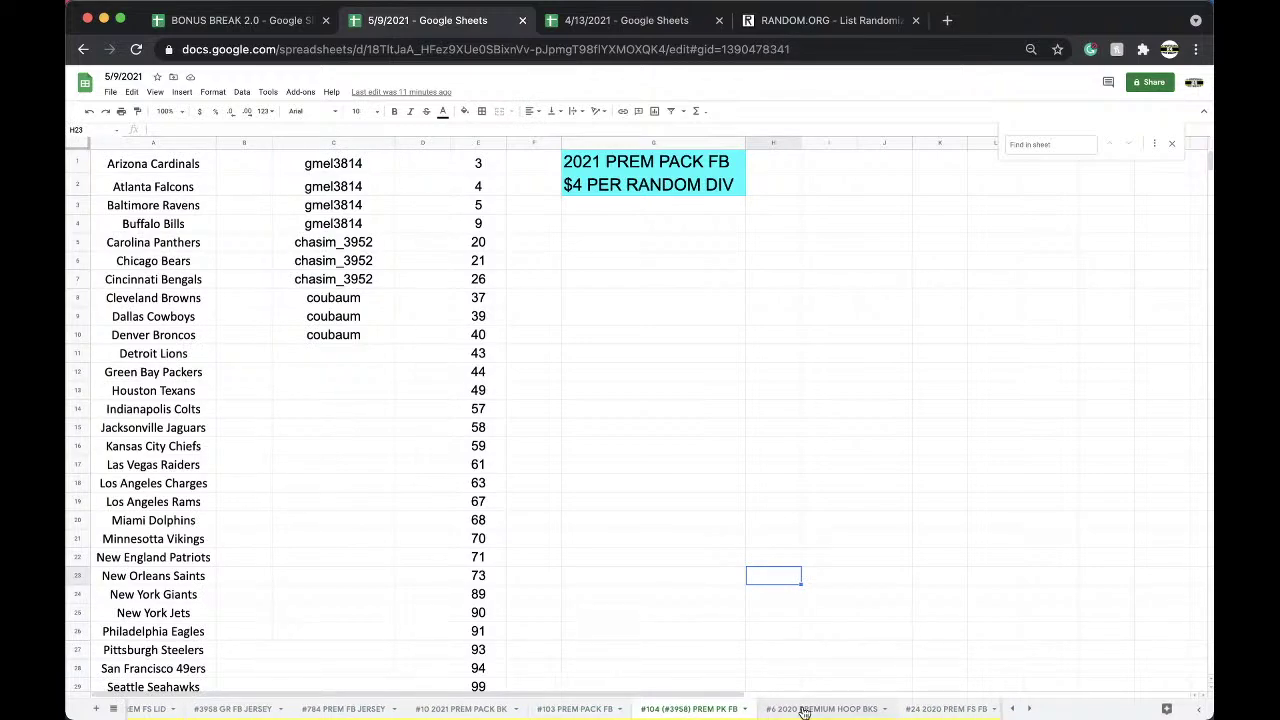
# Change the #104 price note in G2 from $4 PER RANDOM DIV to $4 PER RANDOM TEAM.
pyautogui.click(730, 190)
pyautogui.doubleClick(730, 190)
pyautogui.press('BackSpace')
pyautogui.press('BackSpace')
pyautogui.press('BackSpace')
pyautogui.write('TEAM')
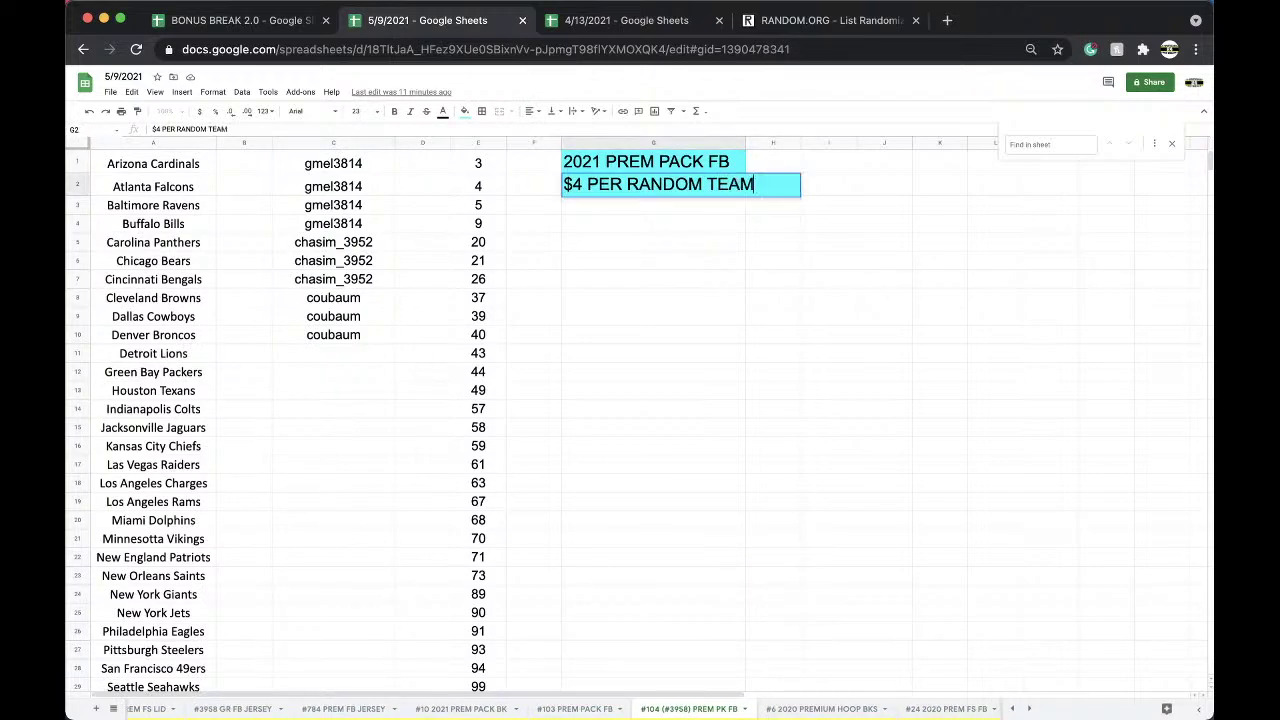
# Move the #104 (#3958) PREM PK FB tab to sit right after #3957 GR MLB BAT.
pyautogui.click(714, 710)
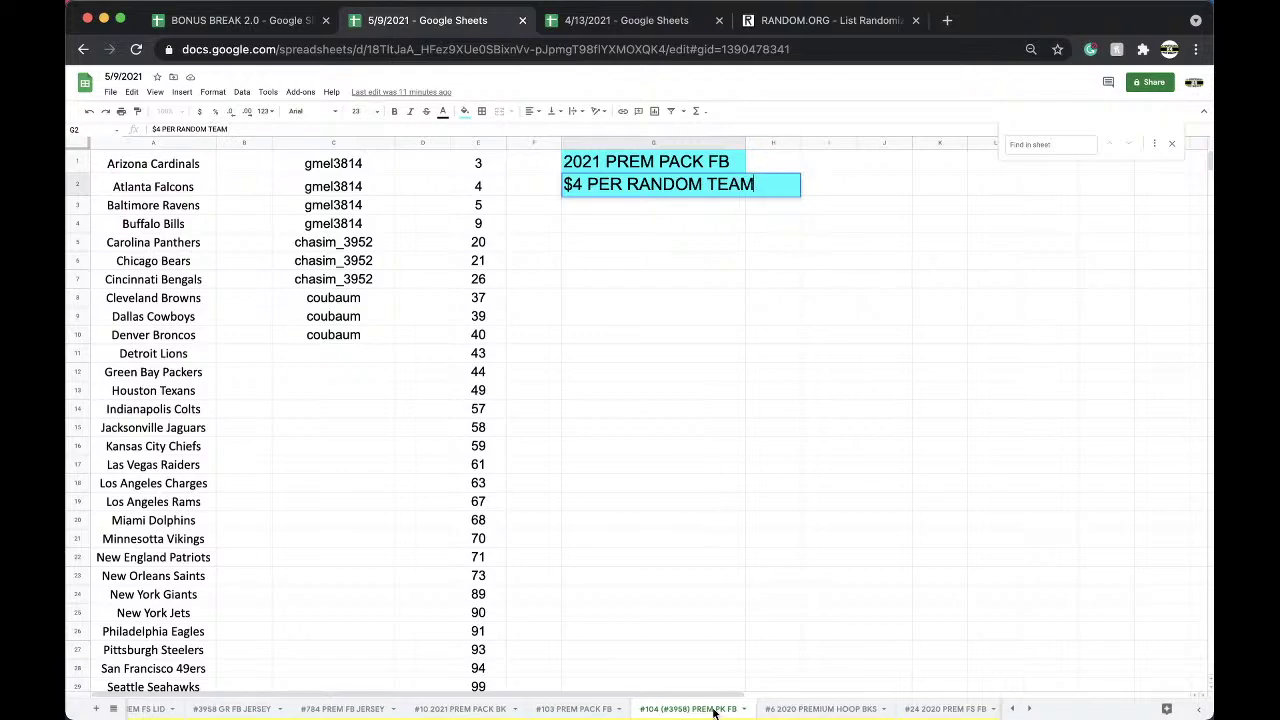
pyautogui.moveTo(714, 710); pyautogui.dragTo(288, 710)
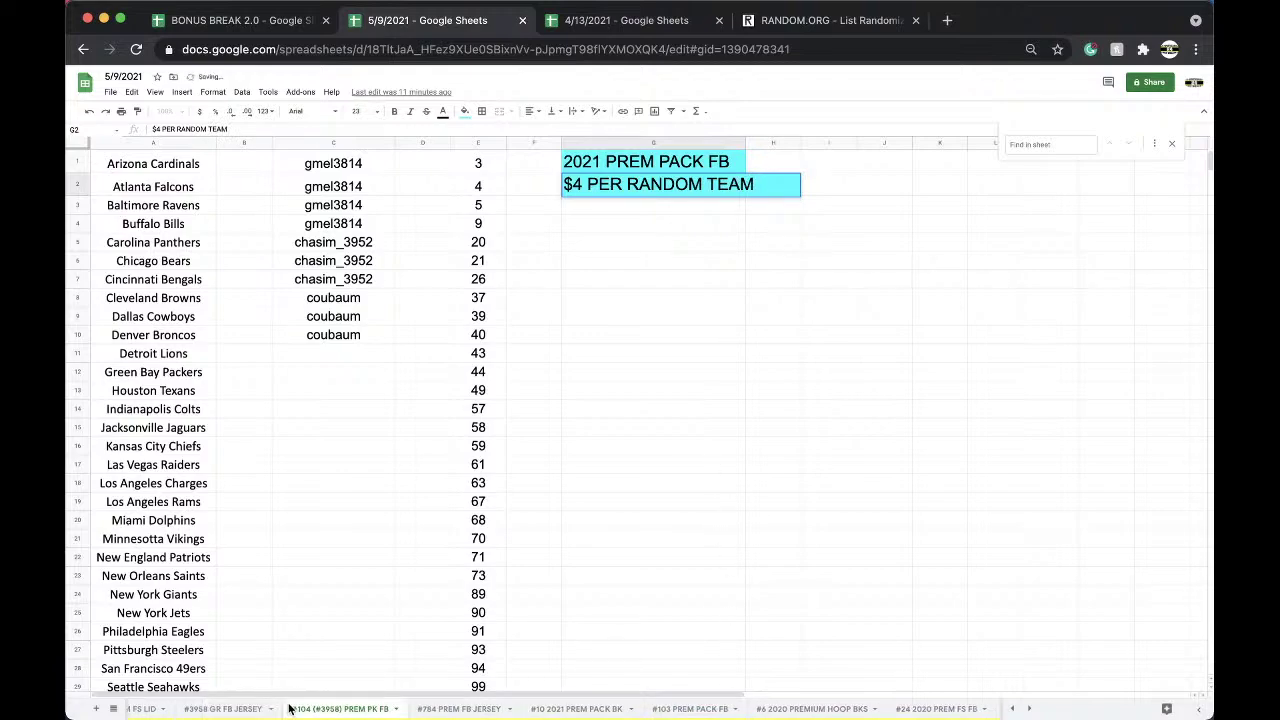
pyautogui.moveTo(631, 710); pyautogui.dragTo(430, 712)
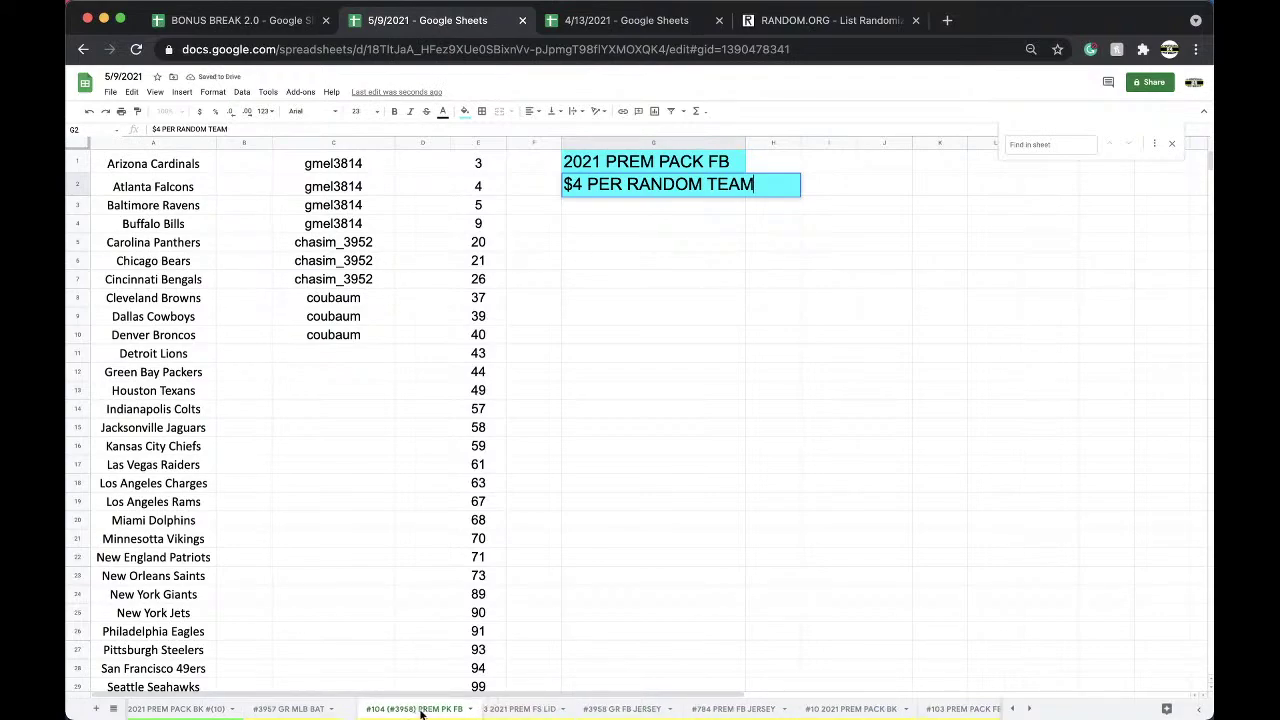
pyautogui.hscroll(5, 421, 710)
pyautogui.click(672, 708)
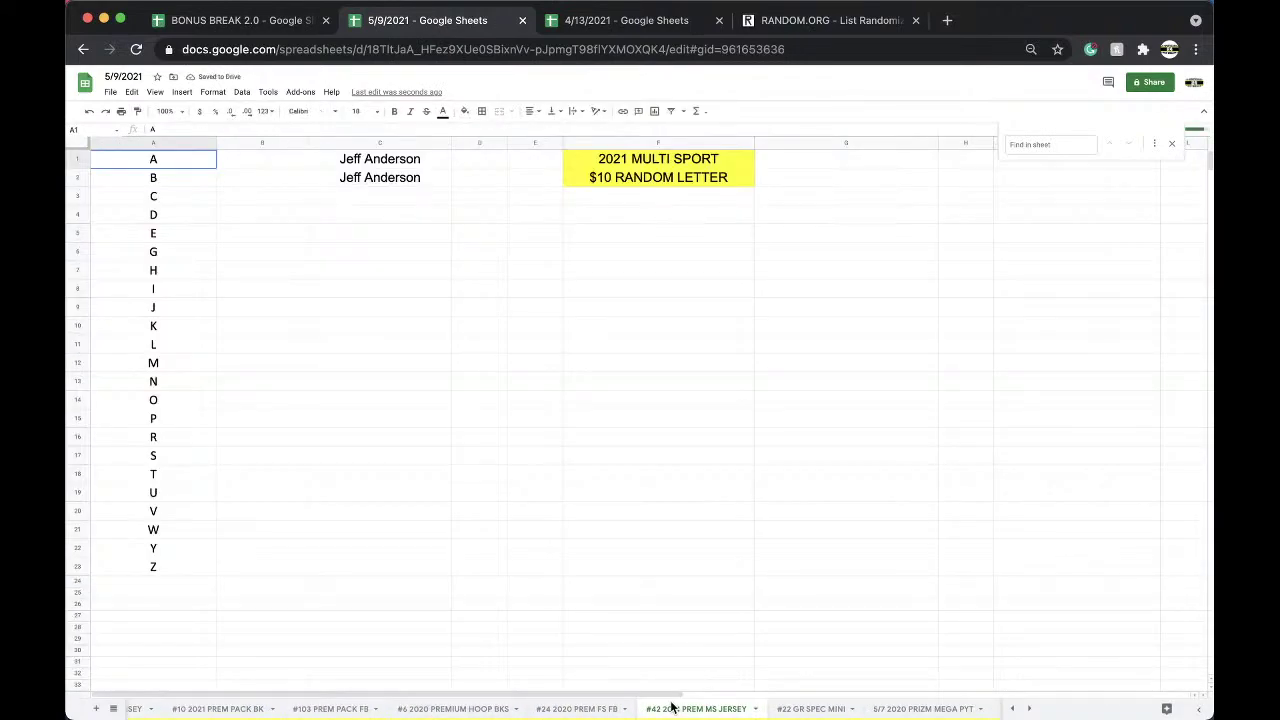
# On the #22 GR SPEC MINI sheet, shade cells C5:C8 yellow.
pyautogui.click(740, 708)
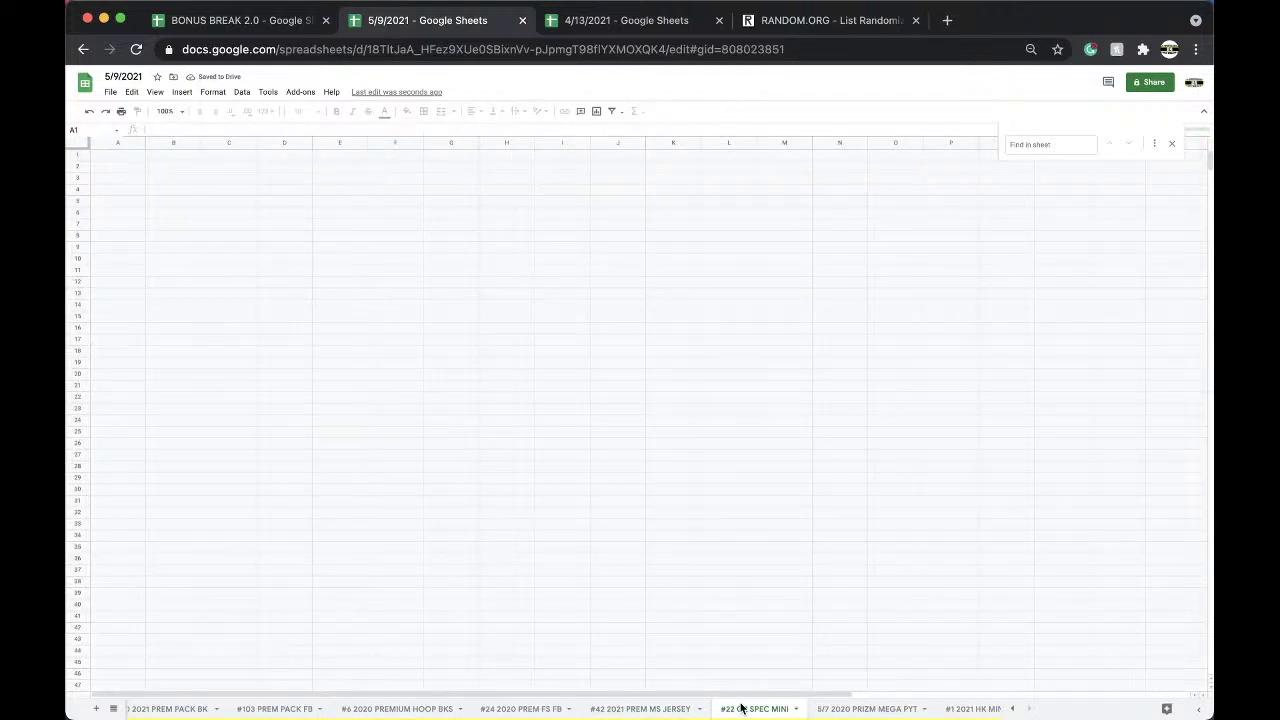
pyautogui.click(342, 245)
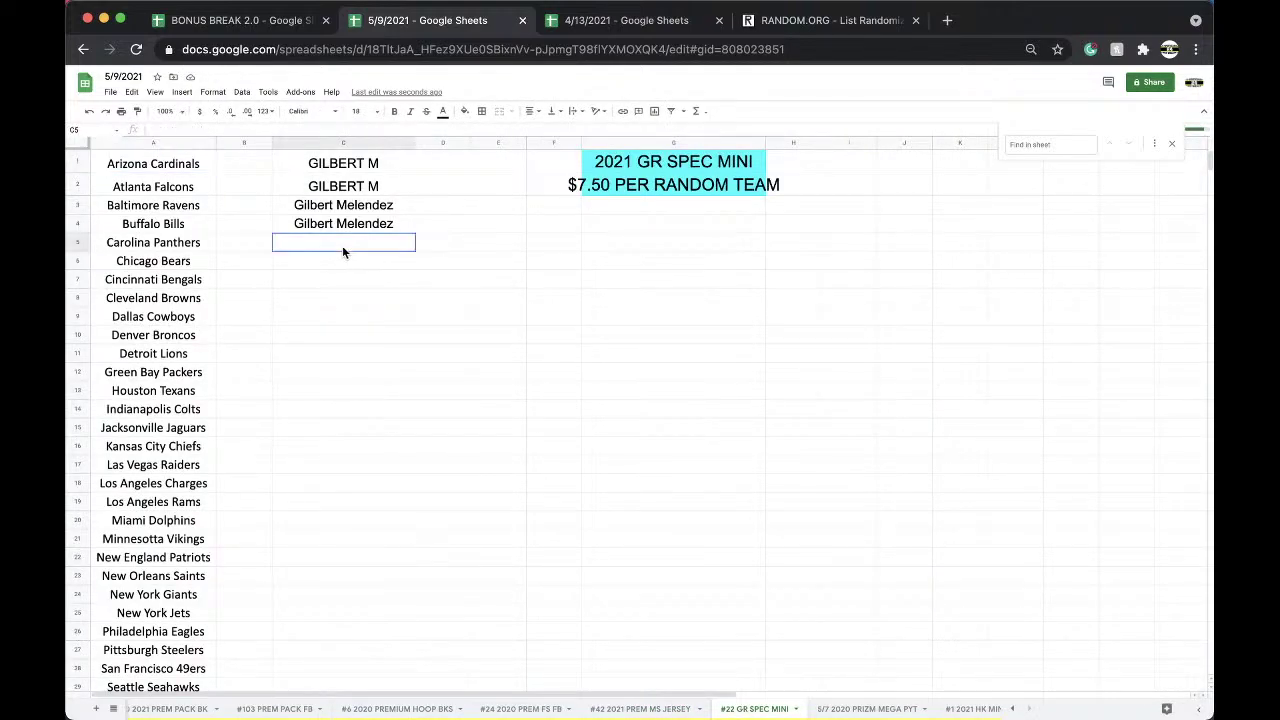
pyautogui.moveTo(342, 245); pyautogui.dragTo(336, 292)
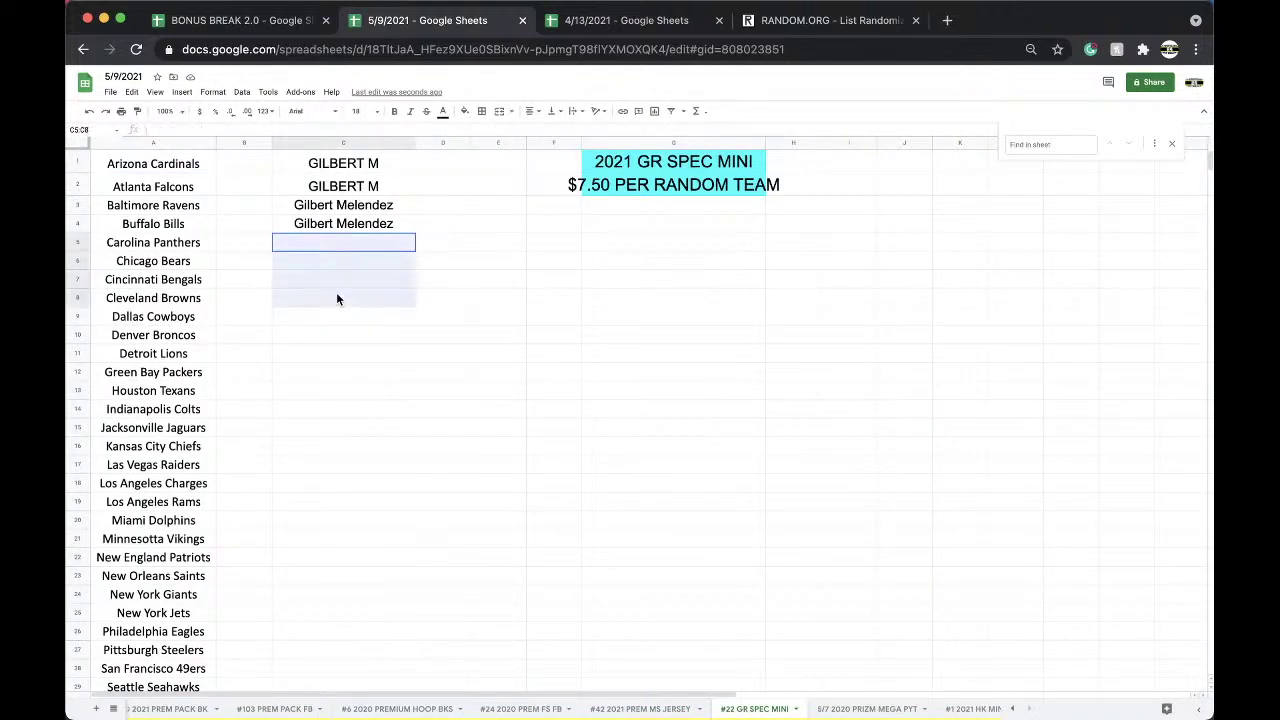
pyautogui.click(464, 111)
pyautogui.click(502, 164)
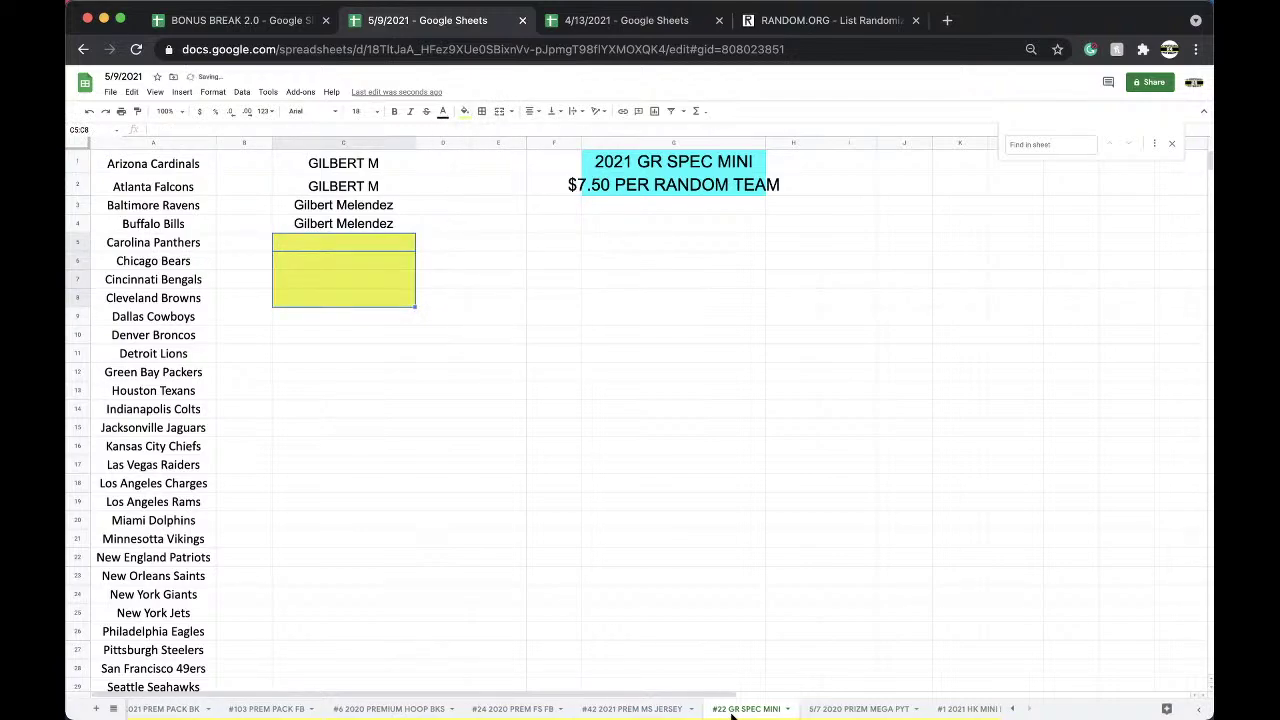
# Go through the PRIZM MEGA PYT and #3957 GR MLB BAT sheets to #104 (#3958) PREM PK FB.
pyautogui.click(815, 709)
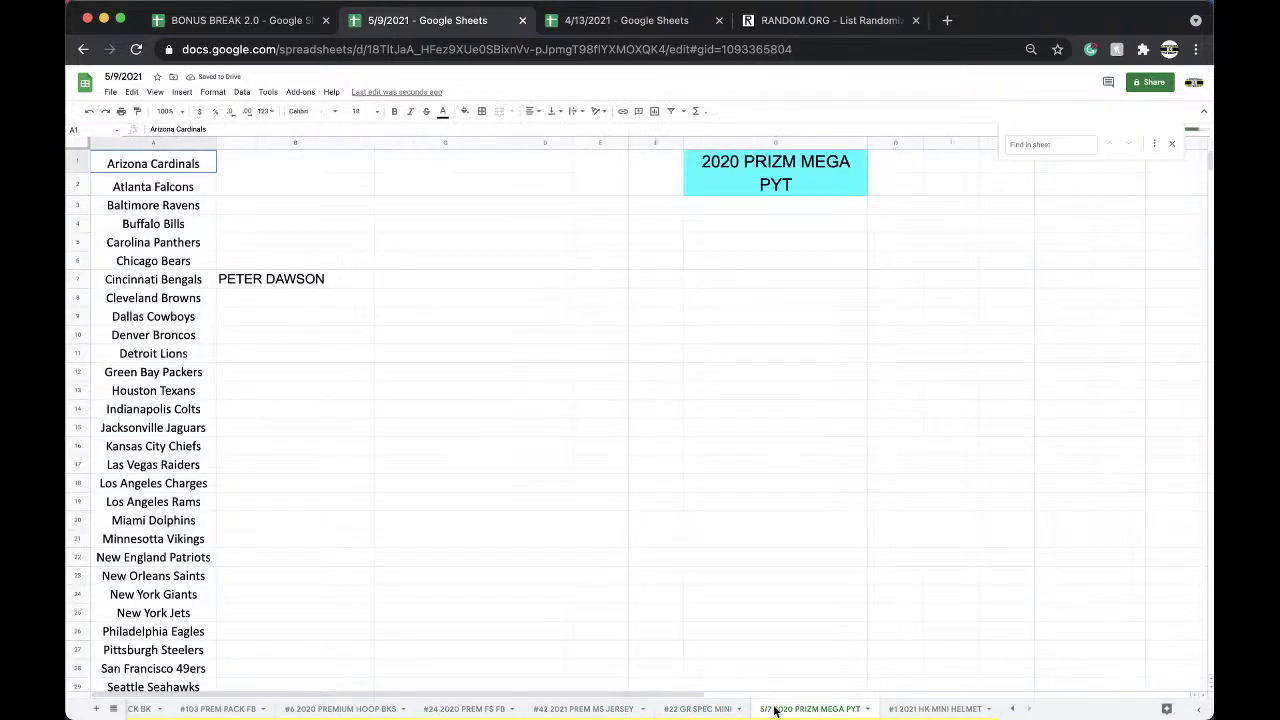
pyautogui.click(908, 709)
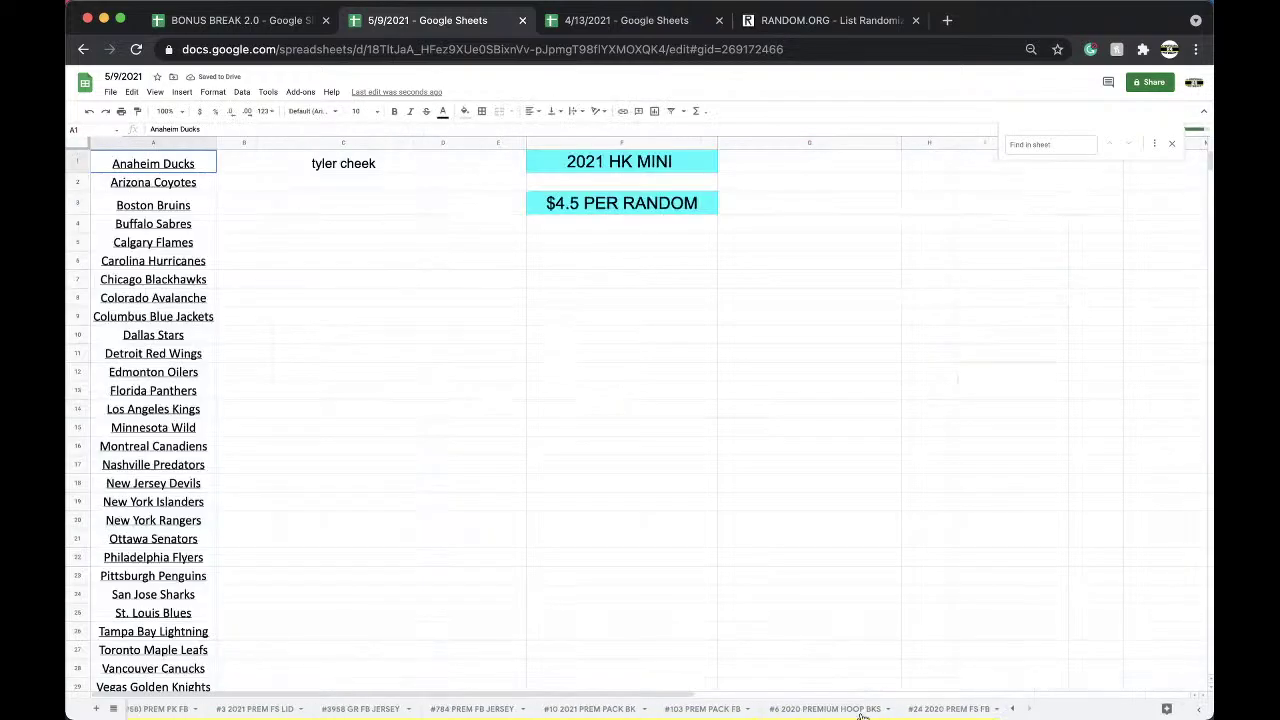
pyautogui.hscroll(-10, 855, 709)
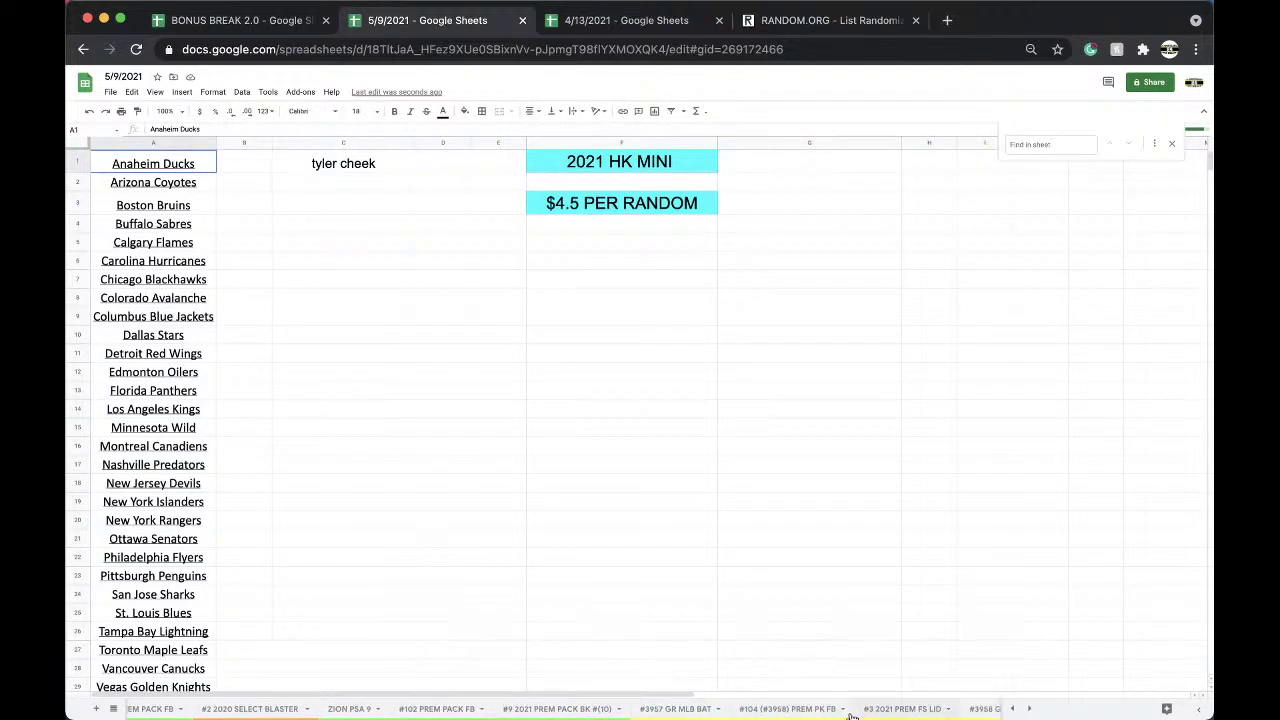
pyautogui.click(698, 709)
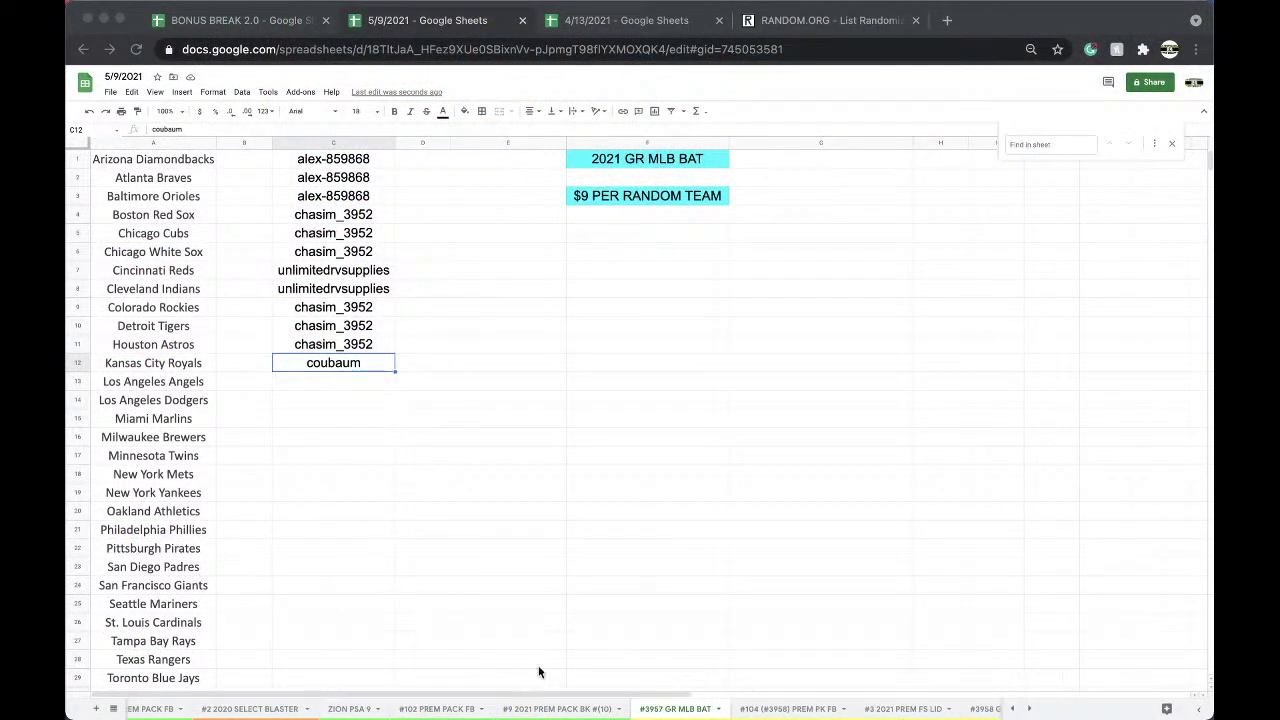
pyautogui.click(574, 712)
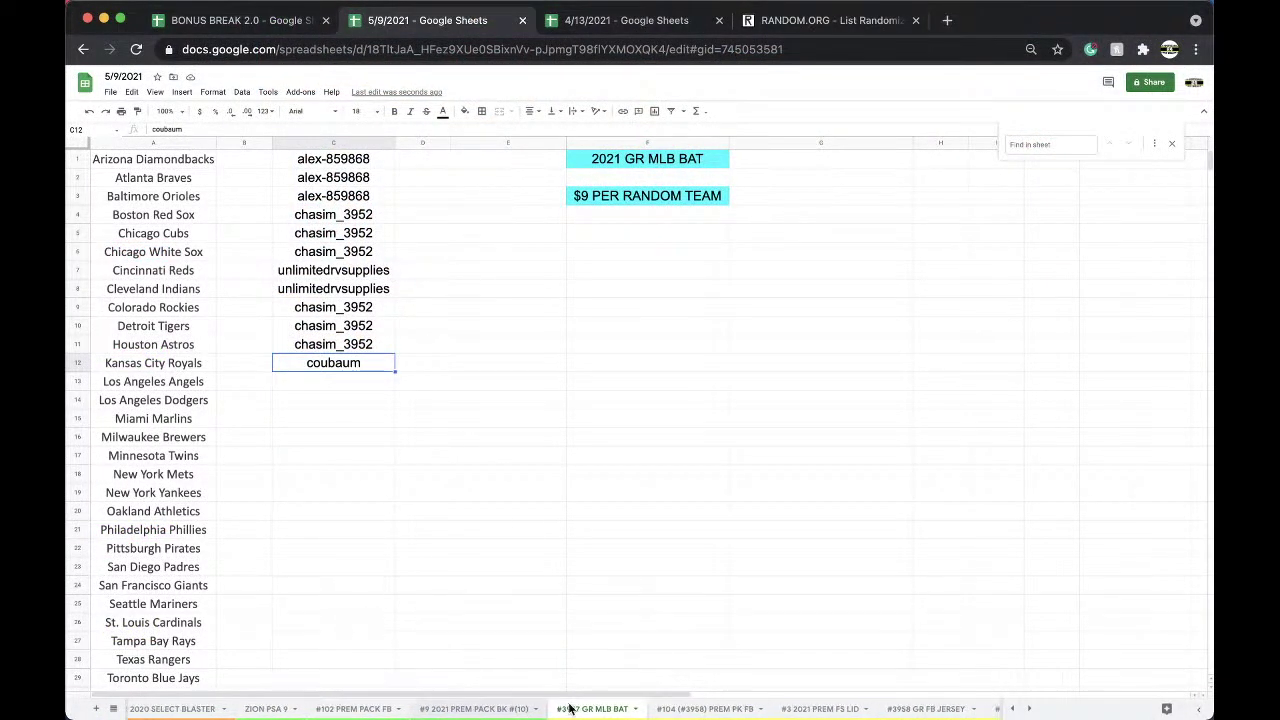
pyautogui.click(750, 710)
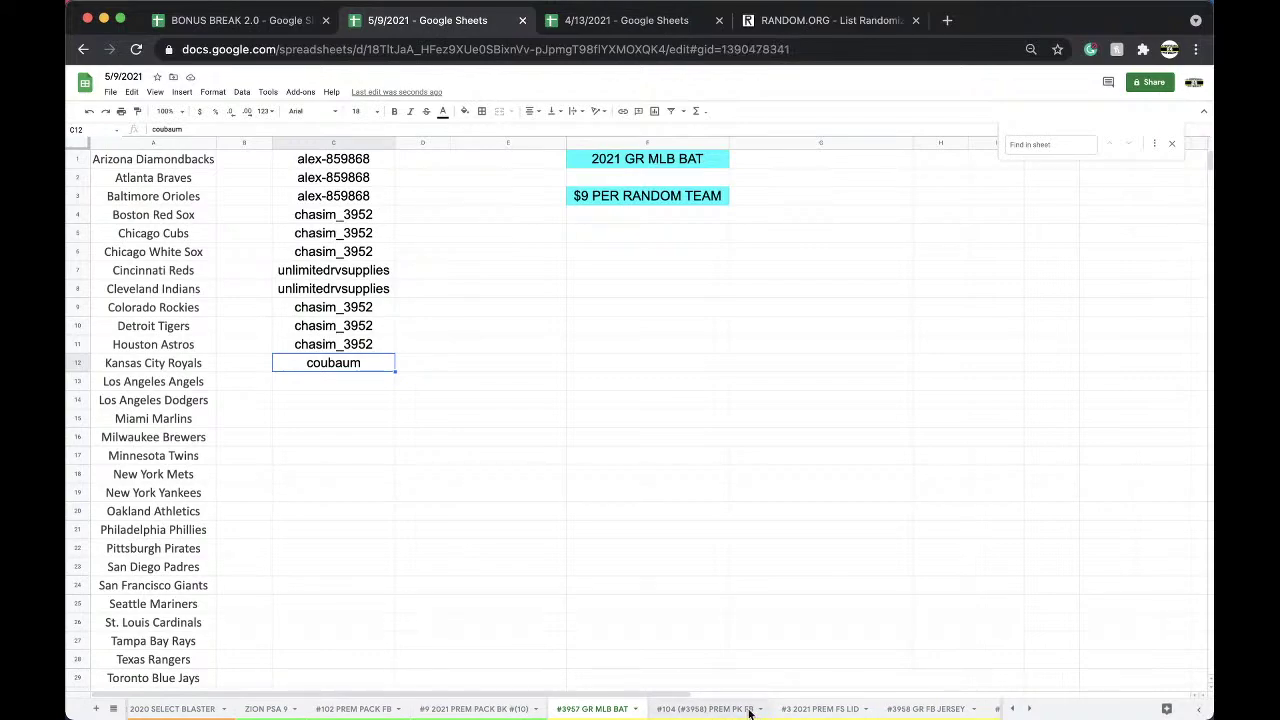
# Enter the buyer's name in C11 and copy it into C12:C15 for Lions through Jaguars.
pyautogui.click(315, 350)
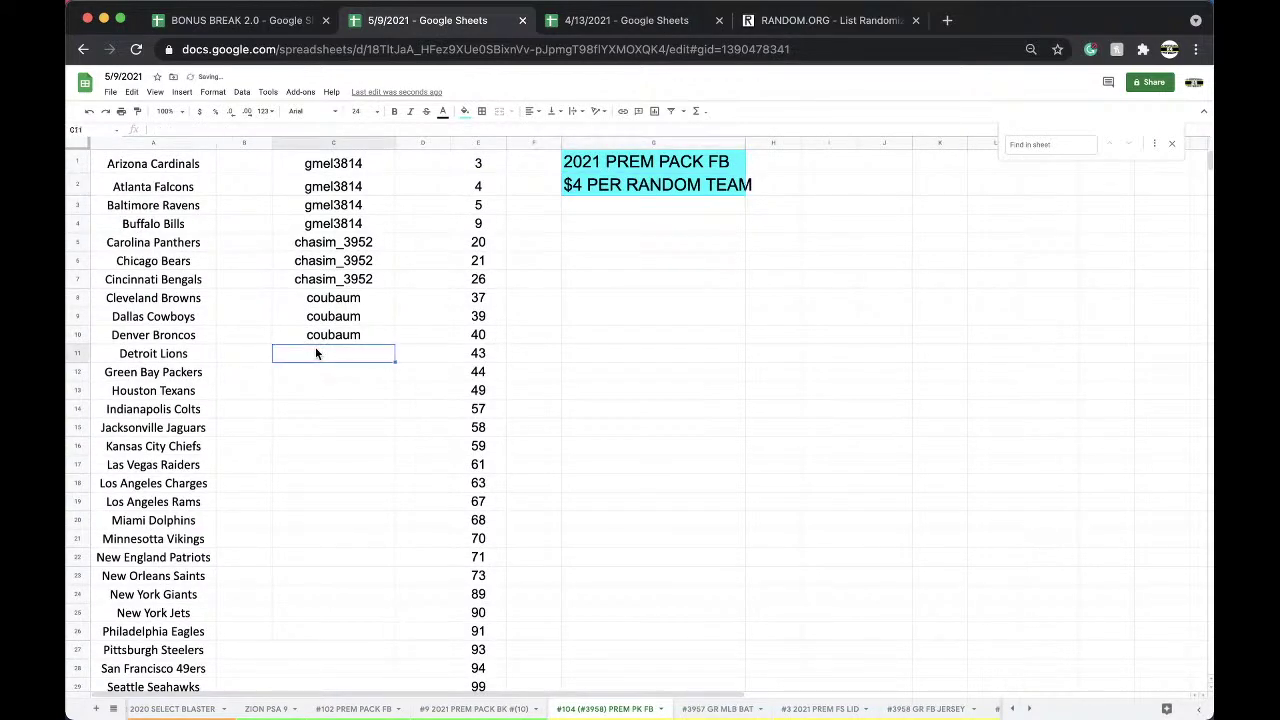
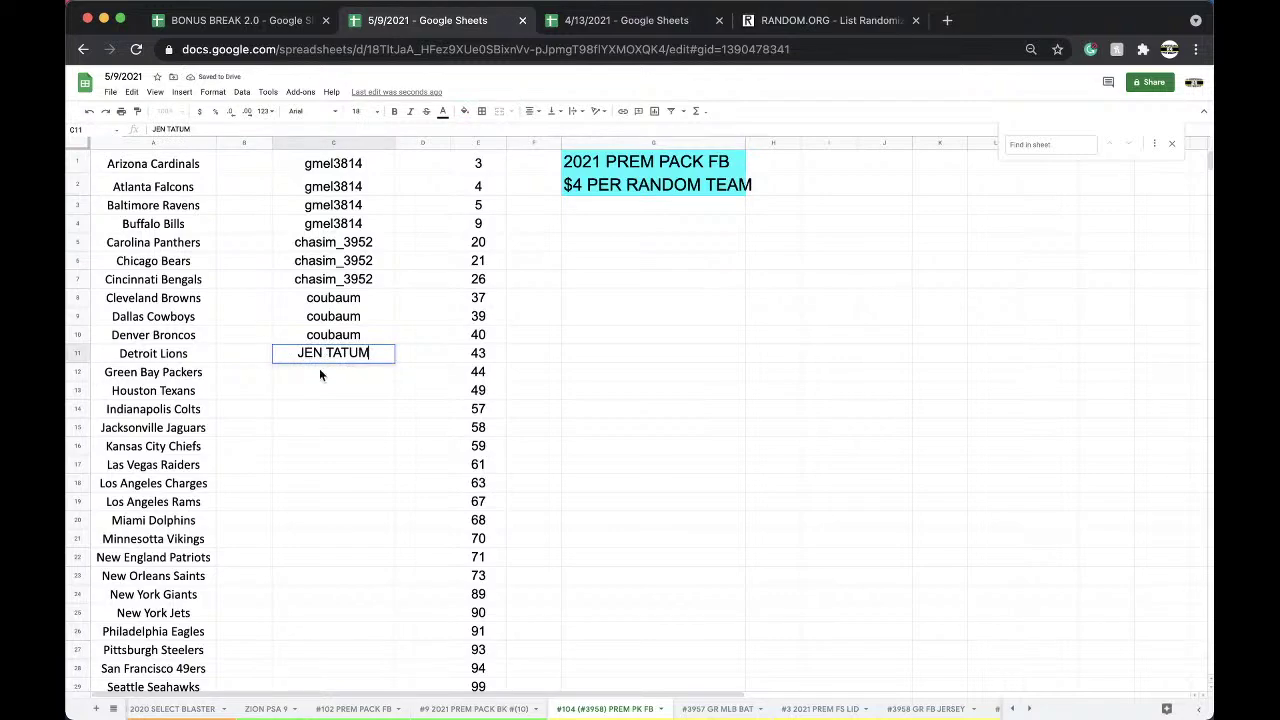
pyautogui.press('Return')
pyautogui.press('Up')
pyautogui.hotkey('ctrl', 'c')
pyautogui.press('Down')
pyautogui.hotkey('ctrl', 'v')
pyautogui.press('Down')
pyautogui.hotkey('ctrl', 'v')
pyautogui.press('Down')
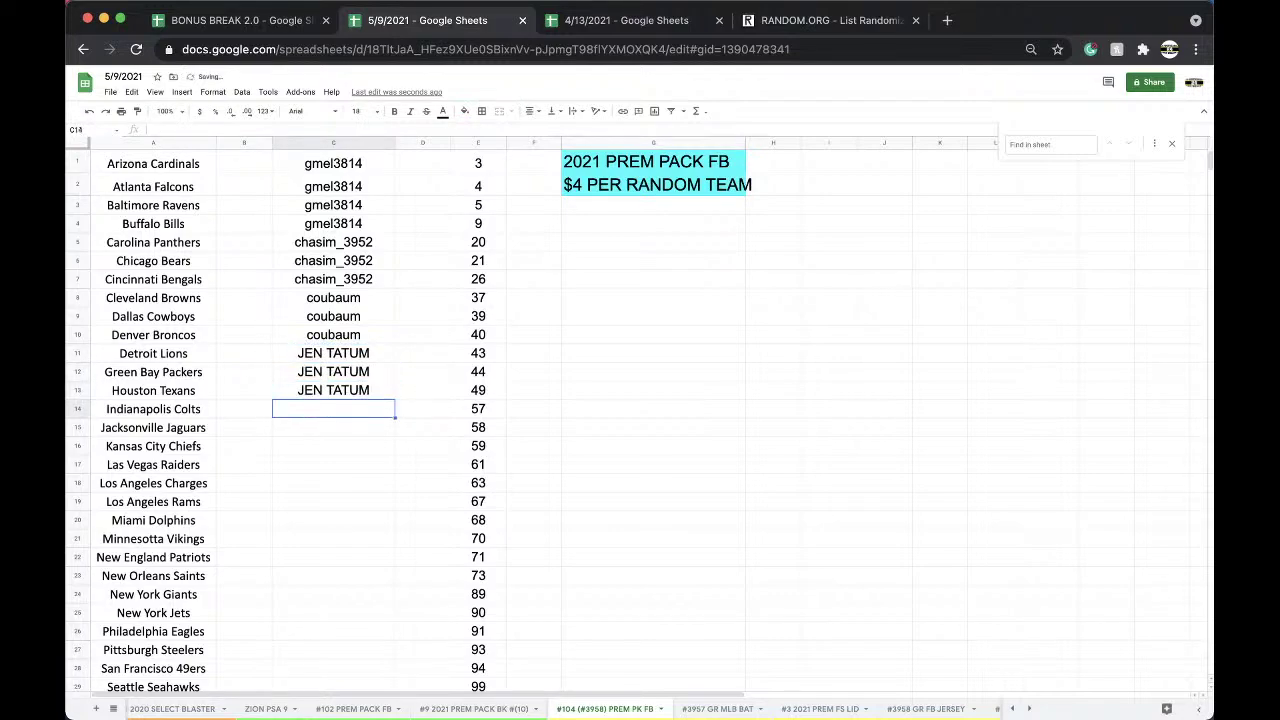
pyautogui.hotkey('ctrl', 'v')
pyautogui.press('Down')
pyautogui.hotkey('ctrl', 'v')
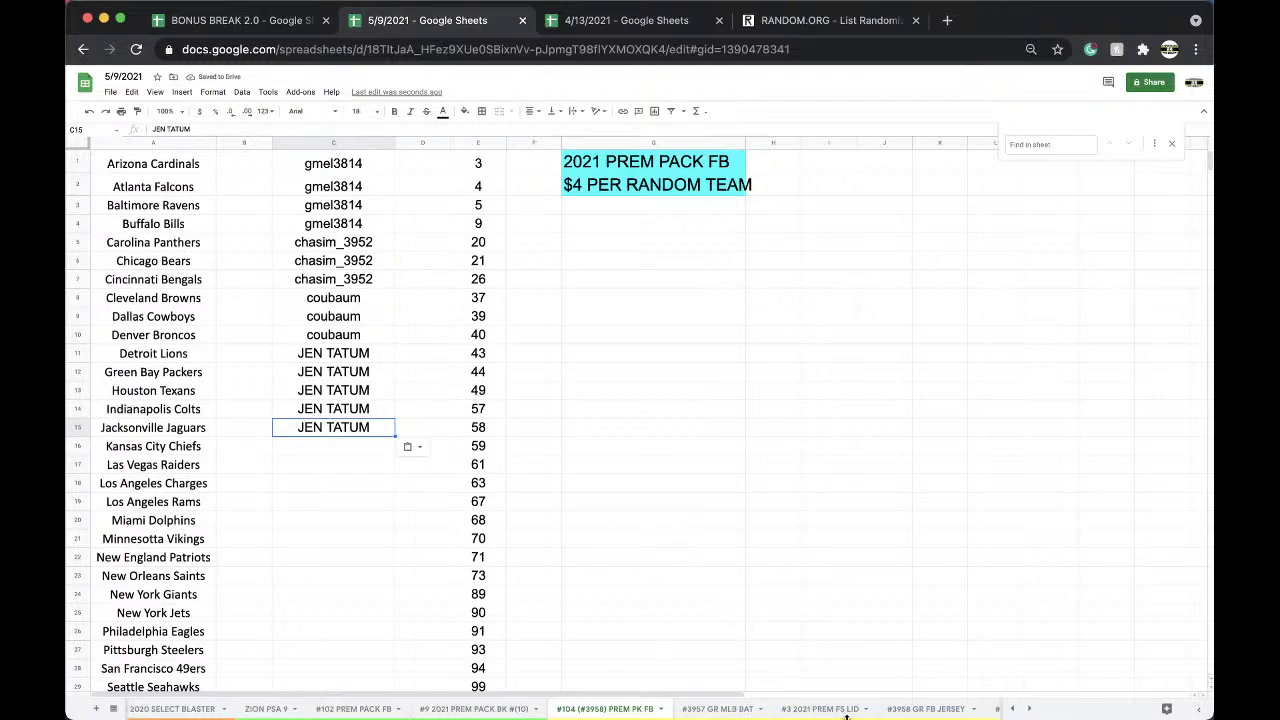
pyautogui.hscroll(3, 745, 709)
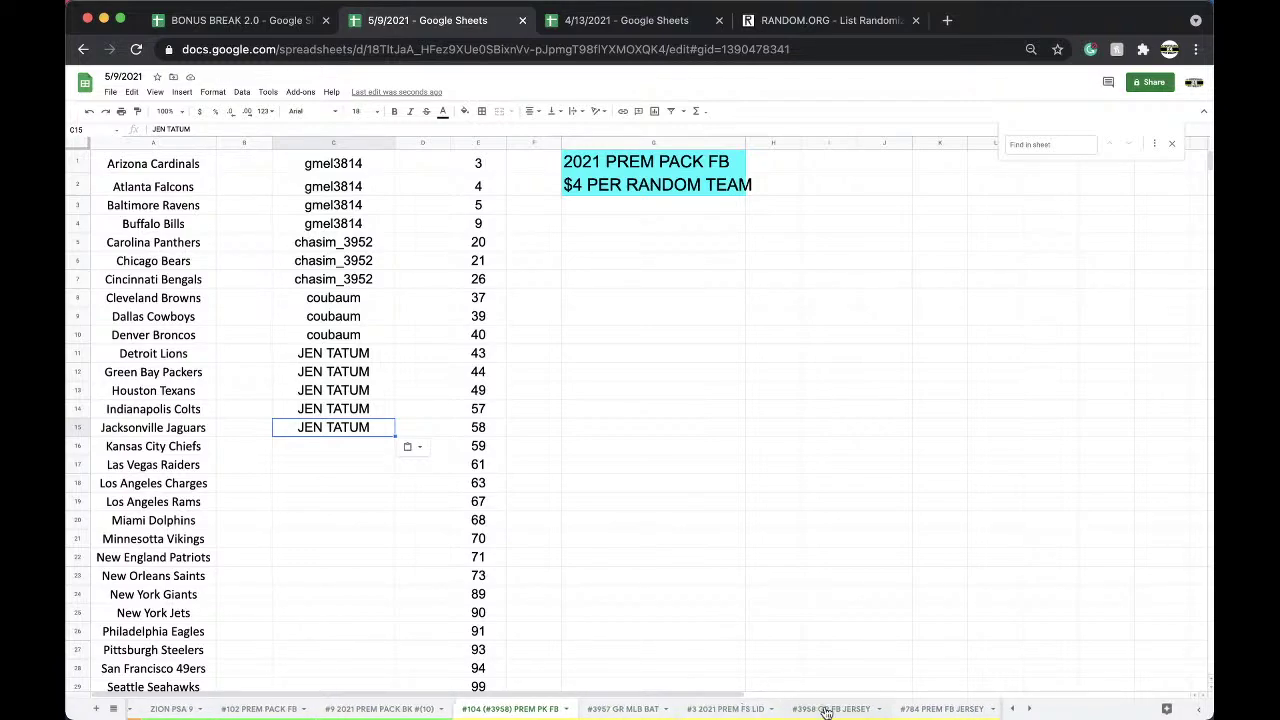
# Duplicate the #784 PREM FB JERSEY sheet and name the copy #785 PREM FB JERSEY.
pyautogui.moveTo(944, 709); pyautogui.dragTo(618, 711)
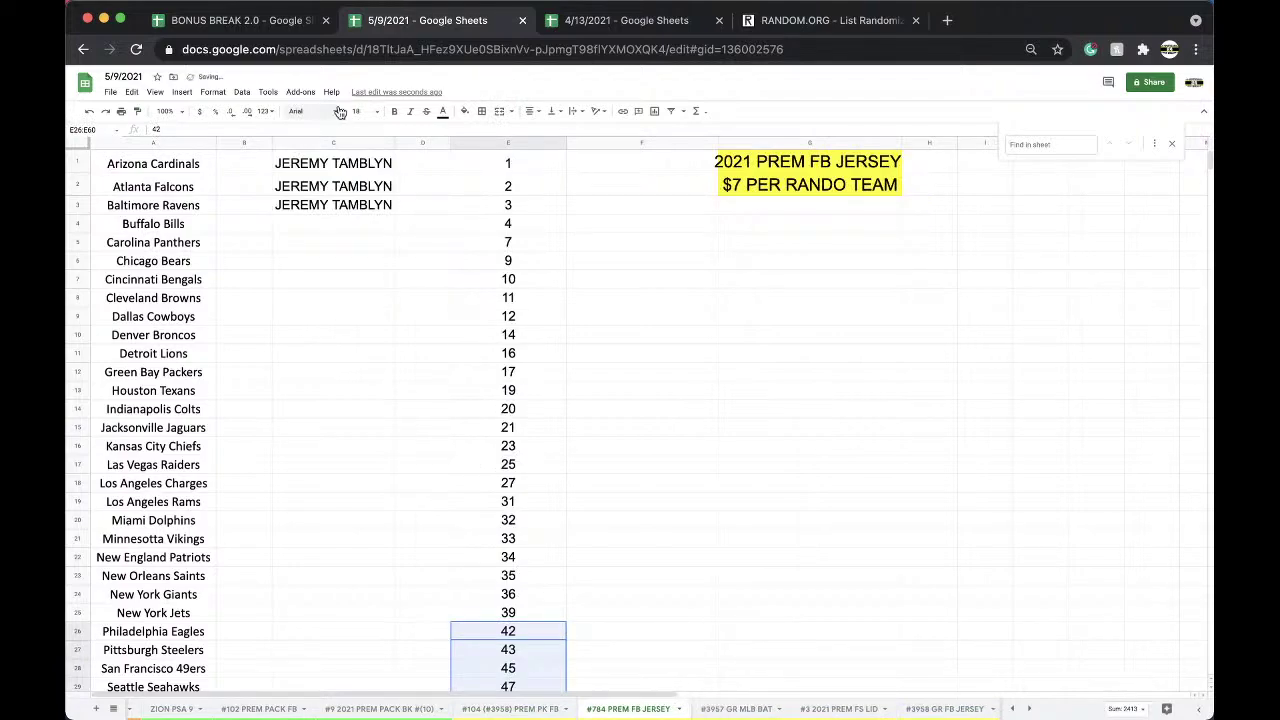
pyautogui.rightClick(606, 709)
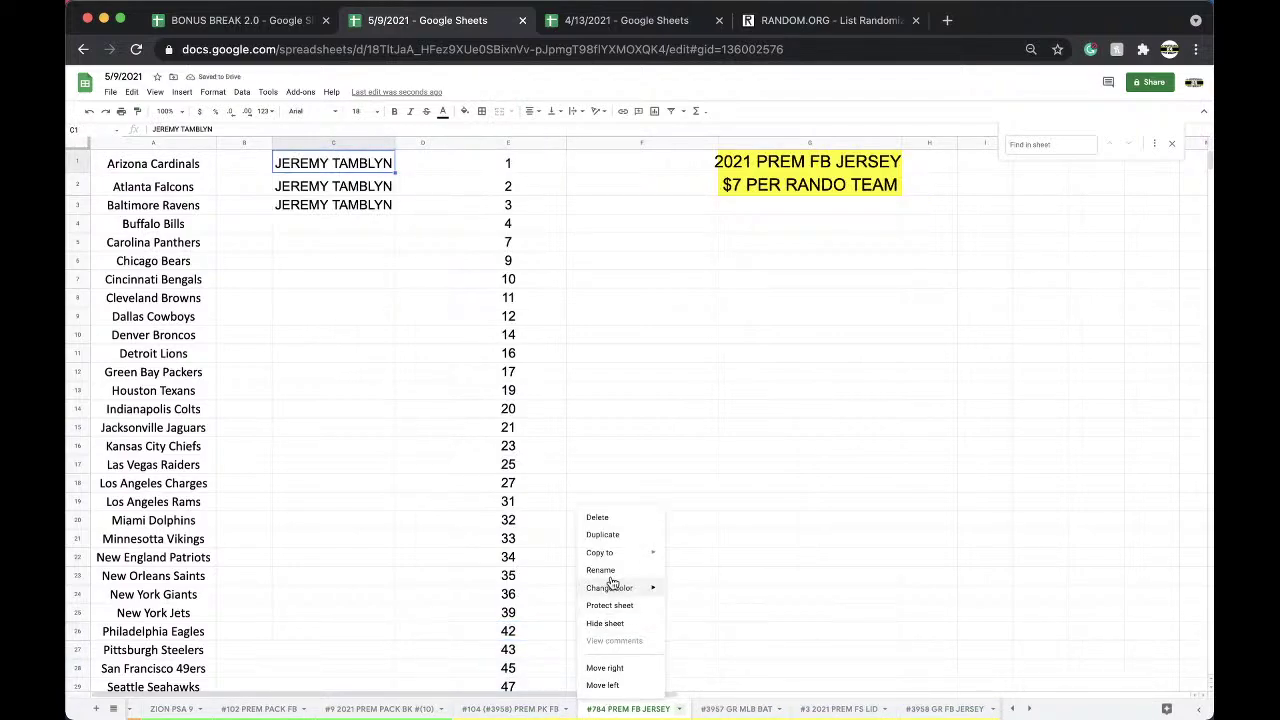
pyautogui.click(602, 535)
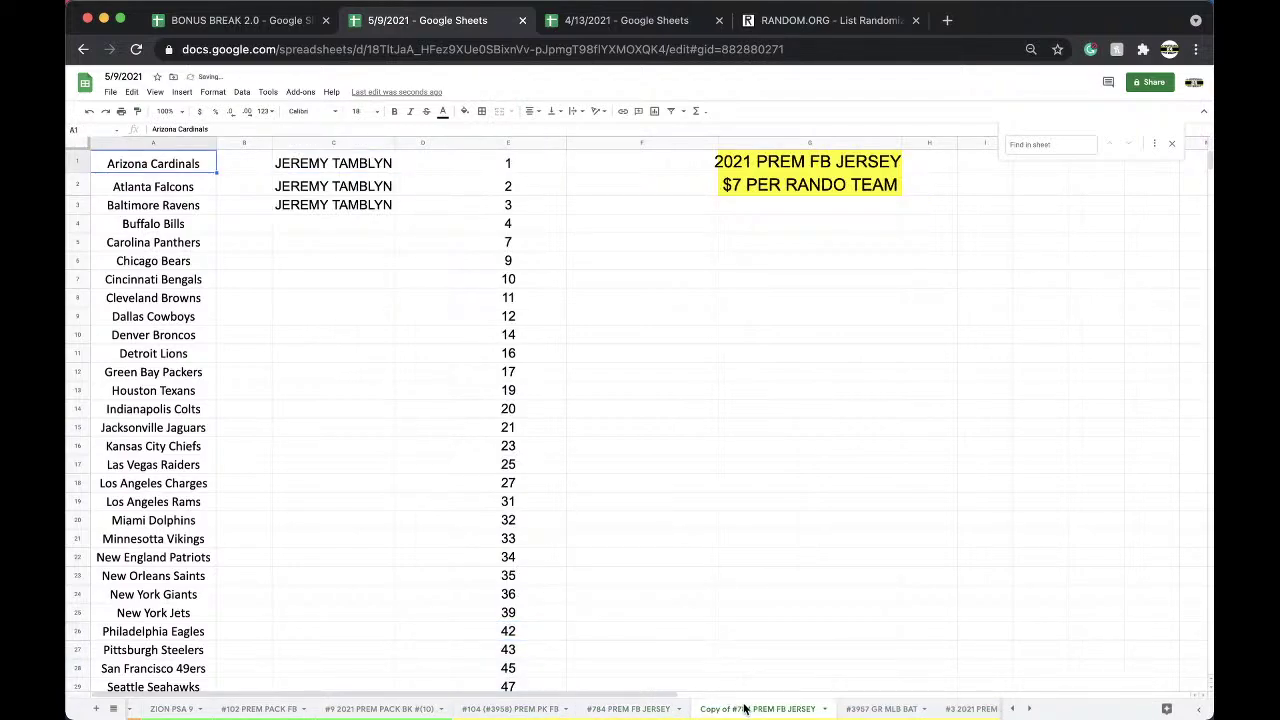
pyautogui.doubleClick(755, 709)
pyautogui.write('5')
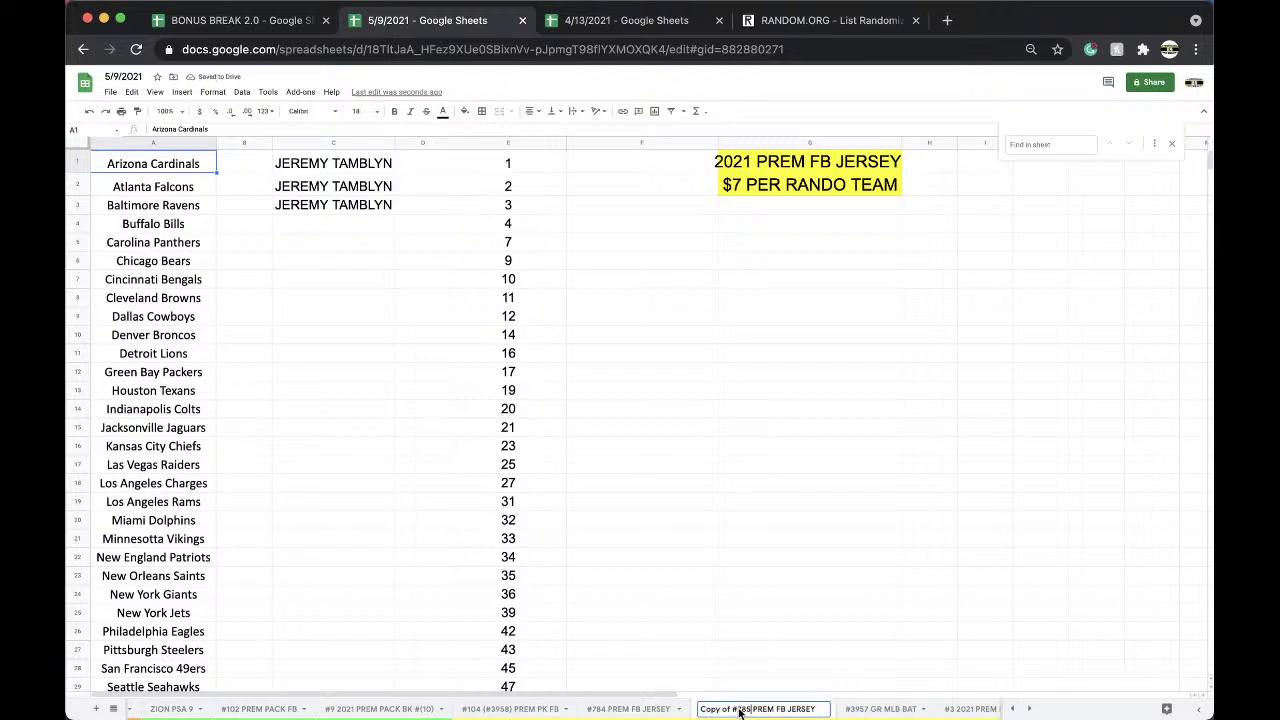
pyautogui.moveTo(738, 711); pyautogui.dragTo(702, 711)
pyautogui.press('BackSpace')
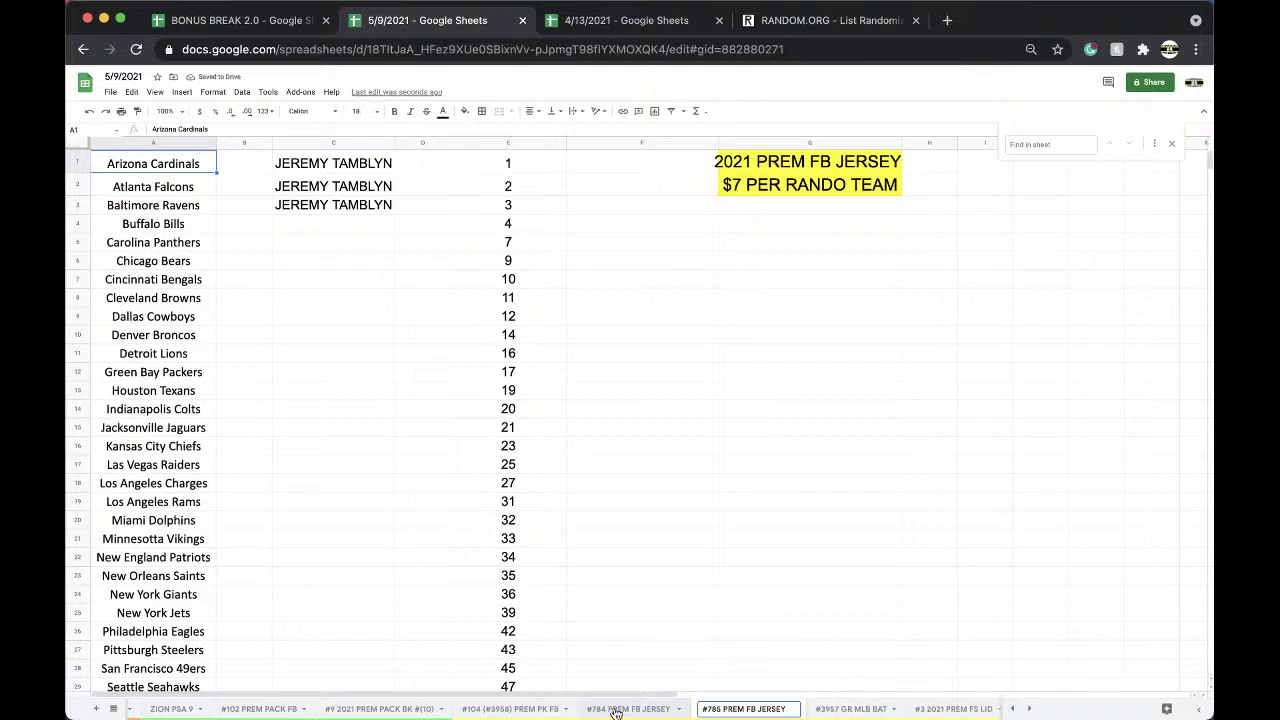
pyautogui.click(612, 709)
# On #784, clear the buyer names in column C and set G2 to $28 PER RANDO DIV.
pyautogui.click(374, 140)
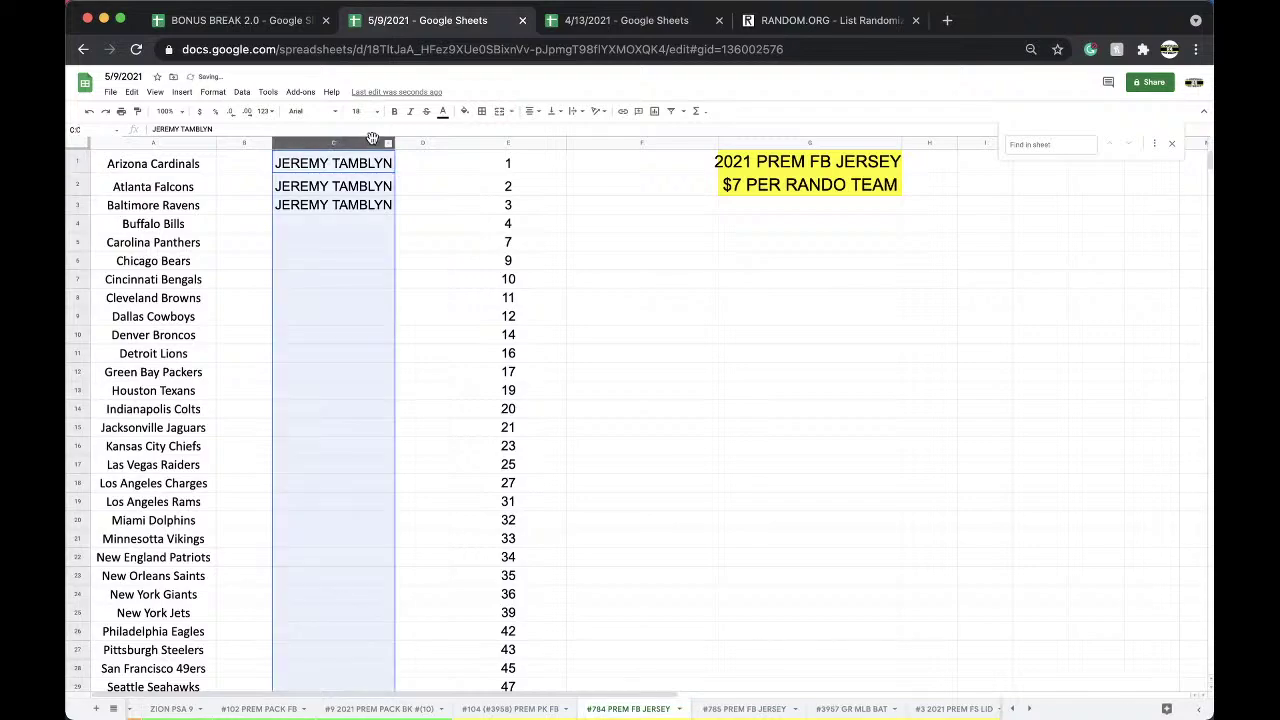
pyautogui.press('Delete')
pyautogui.click(738, 190)
pyautogui.doubleClick(738, 190)
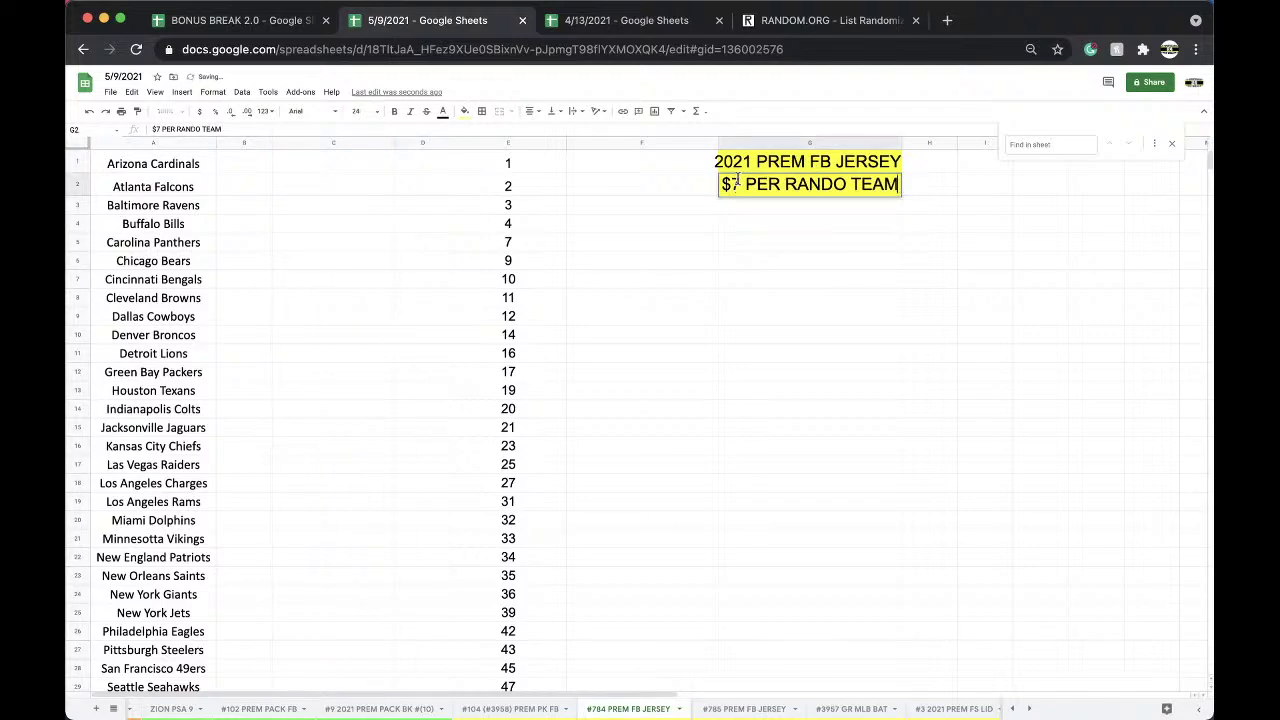
pyautogui.press('BackSpace')
pyautogui.write('28')
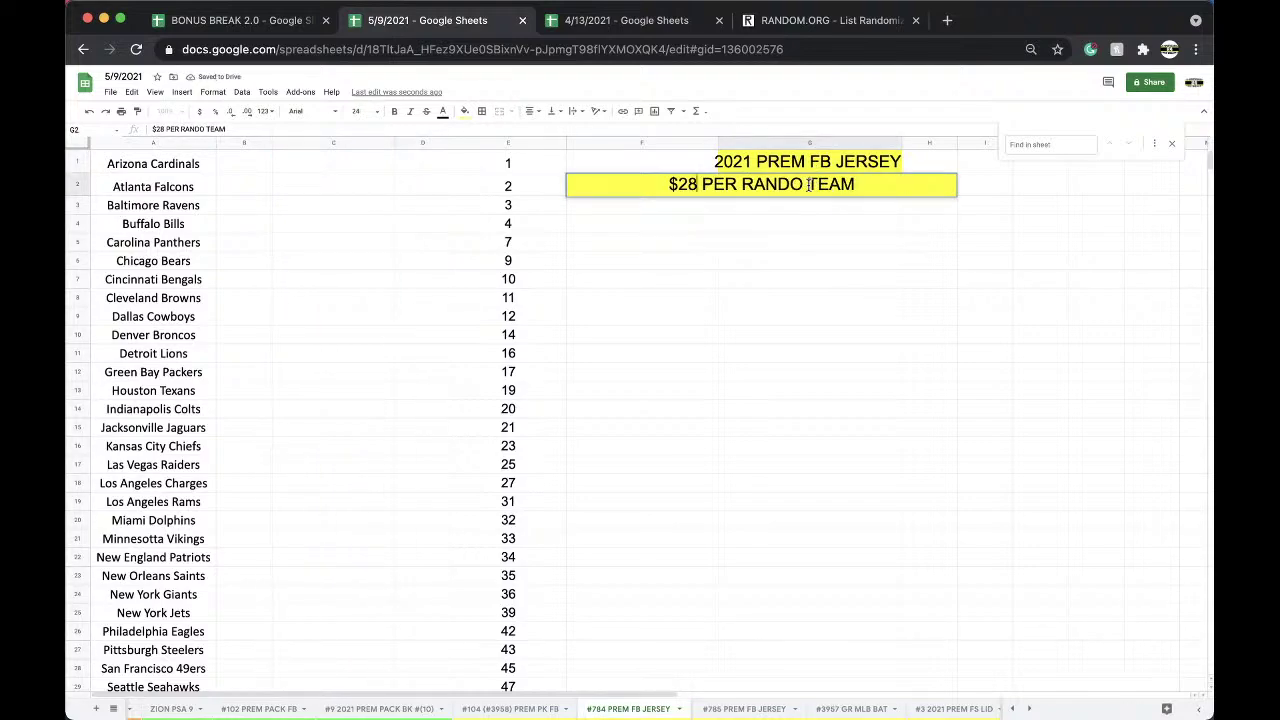
pyautogui.press('BackSpace')
pyautogui.press('BackSpace')
pyautogui.press('BackSpace')
pyautogui.press('BackSpace')
pyautogui.write('DIV')
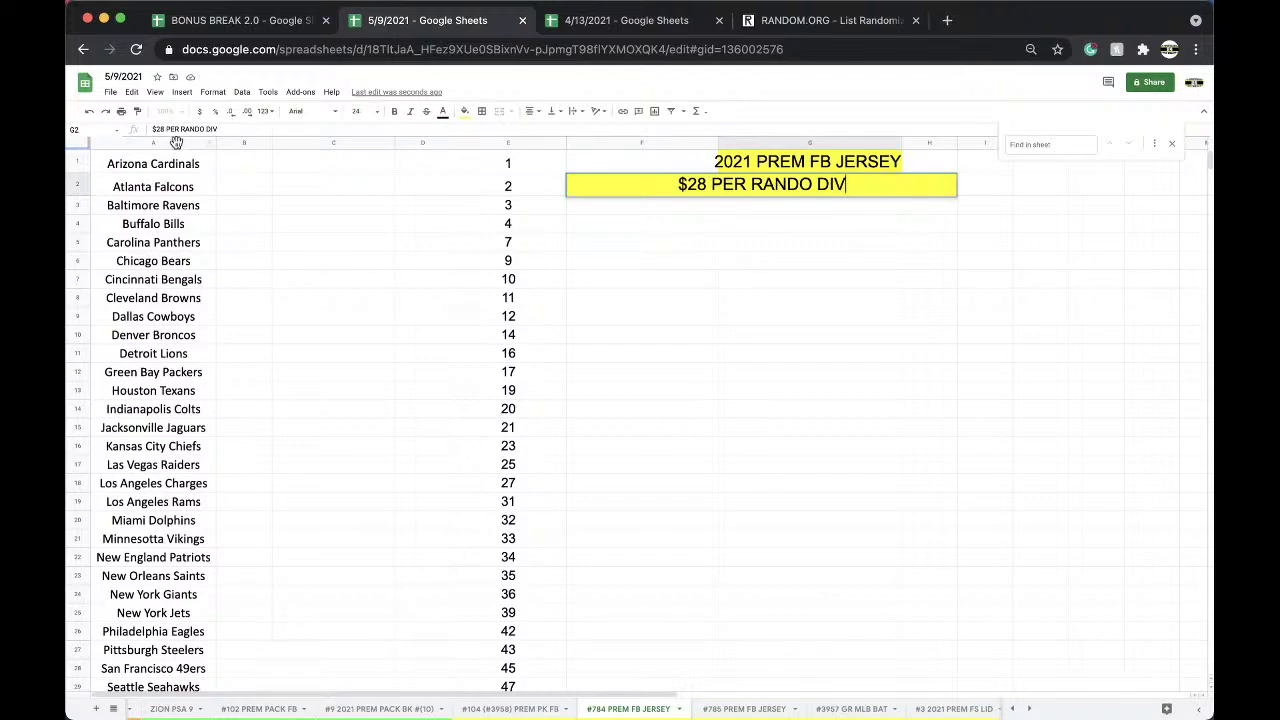
# Replace column A's teams with the eight divisions AFC NORTH, SOUTH, EAST, WEST and NFC NORTH, SOUTH, EAST, WEST.
pyautogui.click(177, 142)
pyautogui.press('Delete')
pyautogui.click(156, 160)
pyautogui.write('AFC NORTH')
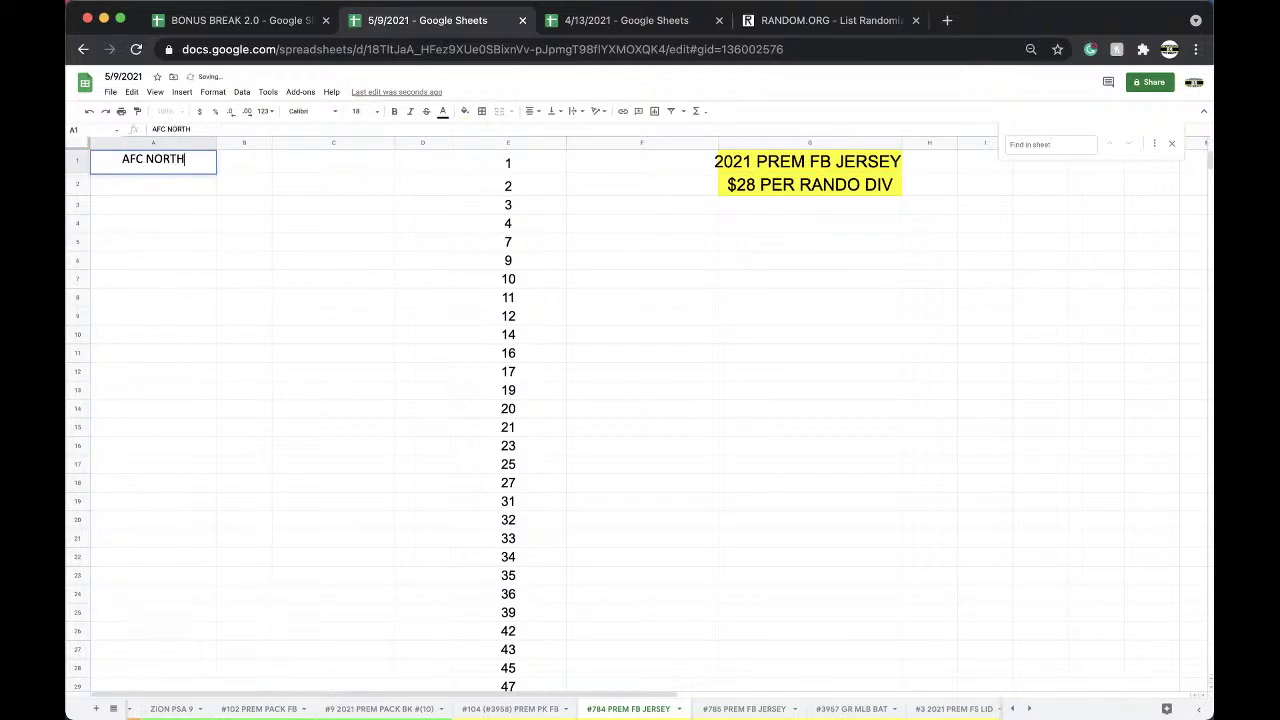
pyautogui.press('Return')
pyautogui.write('AFC SOUTH')
pyautogui.press('Return')
pyautogui.write('AFC EAST')
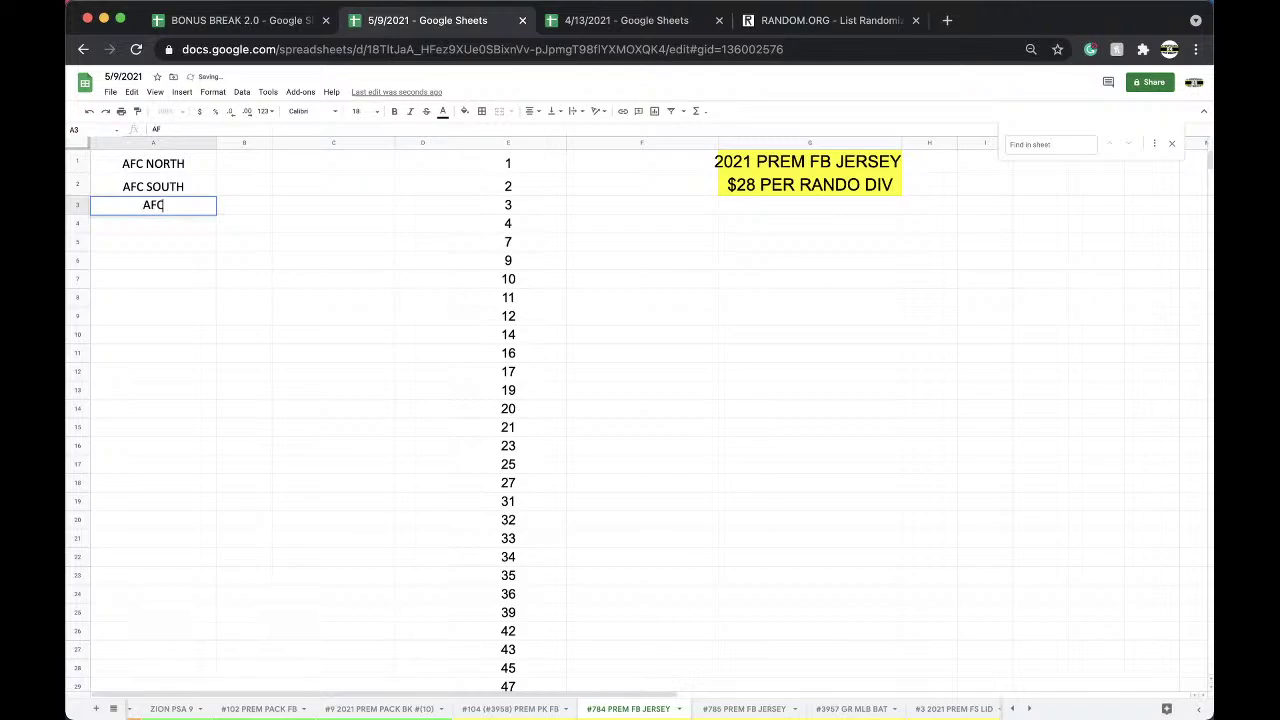
pyautogui.press('Return')
pyautogui.write('AFC WEST')
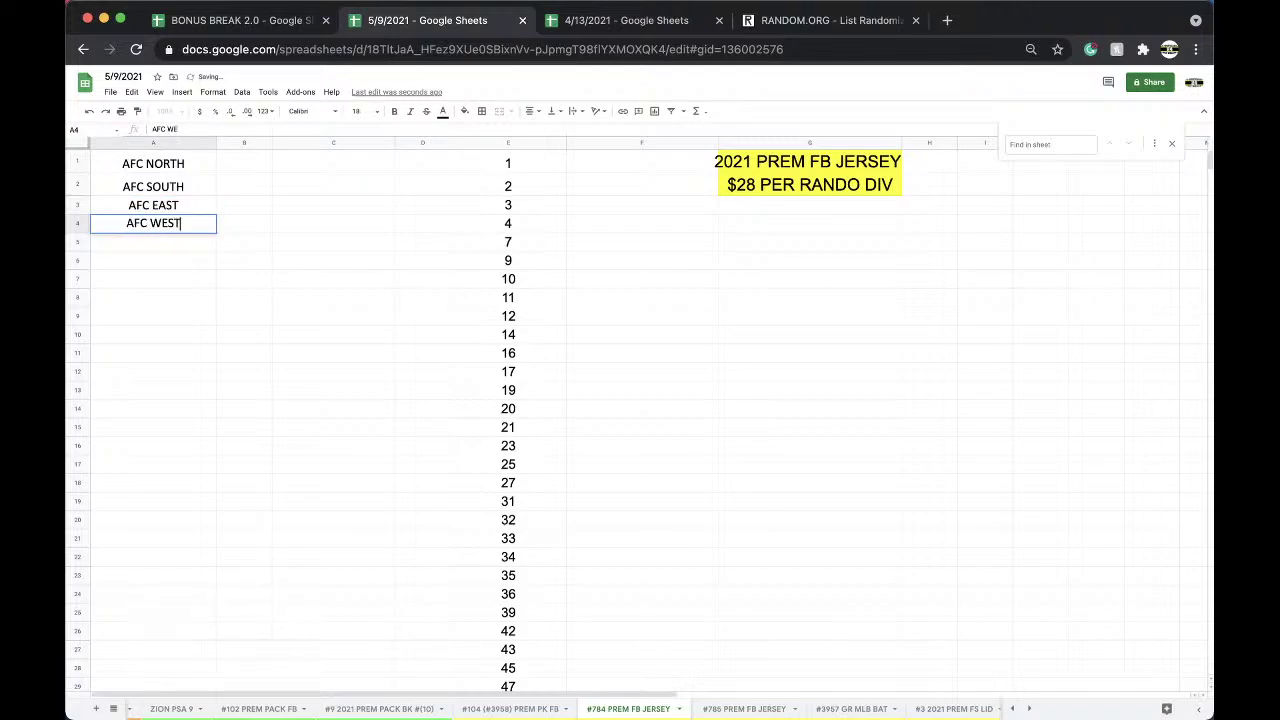
pyautogui.press('Return')
pyautogui.write('NFC NORTH')
pyautogui.press('Return')
pyautogui.write('NFC SOUTH')
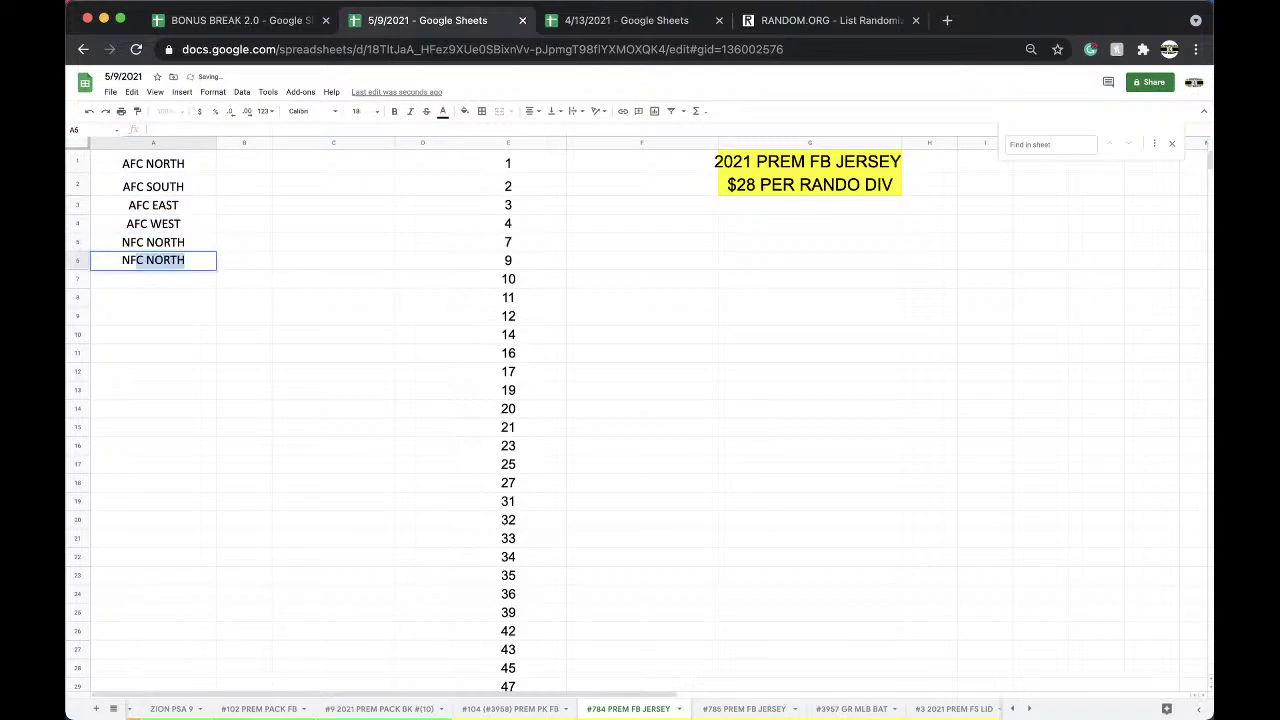
pyautogui.press('Return')
pyautogui.write('NFC EAST')
pyautogui.press('Return')
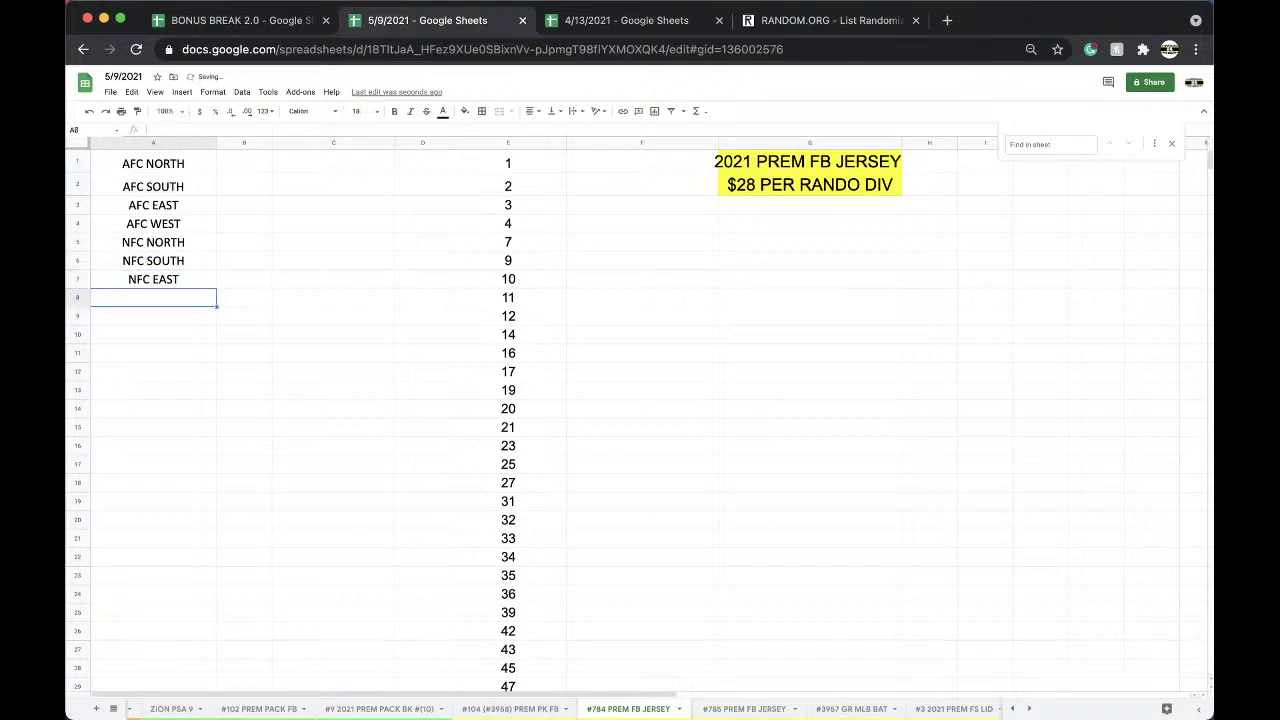
pyautogui.write('NFC WEST')
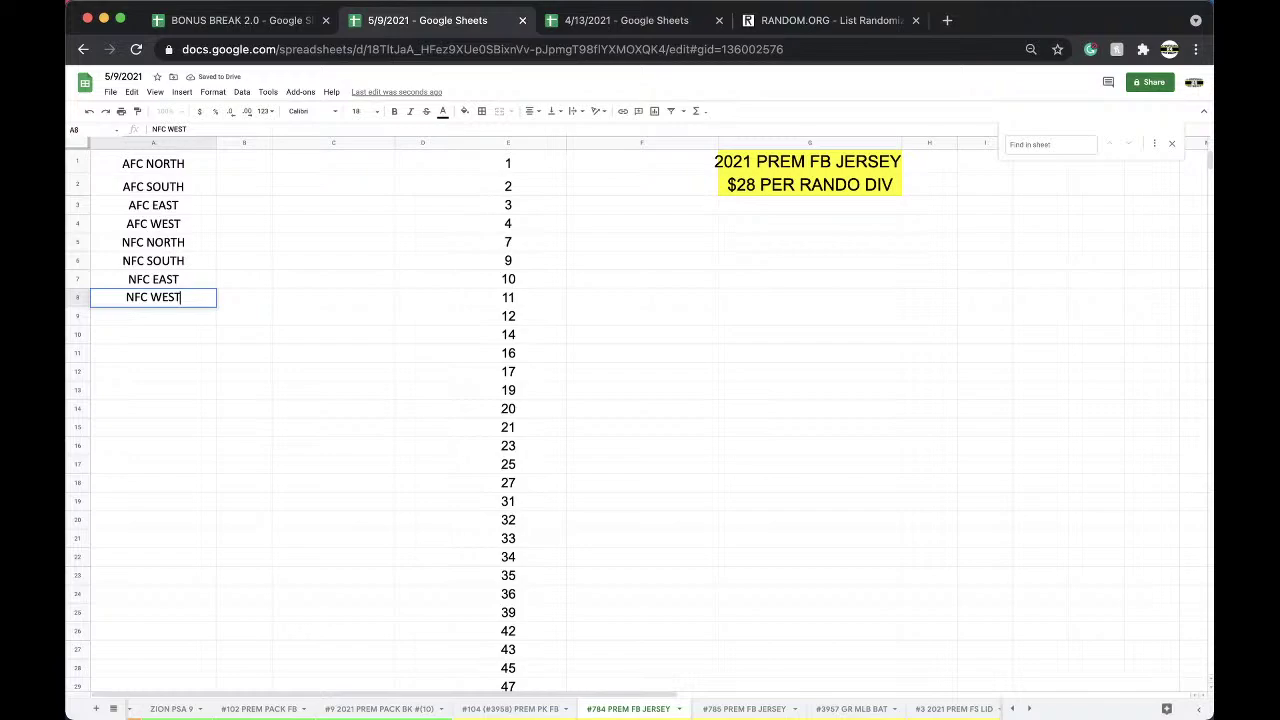
# On #104, enter the Kansas City Chiefs buyer in C16 and copy that name down through C20.
pyautogui.click(510, 708)
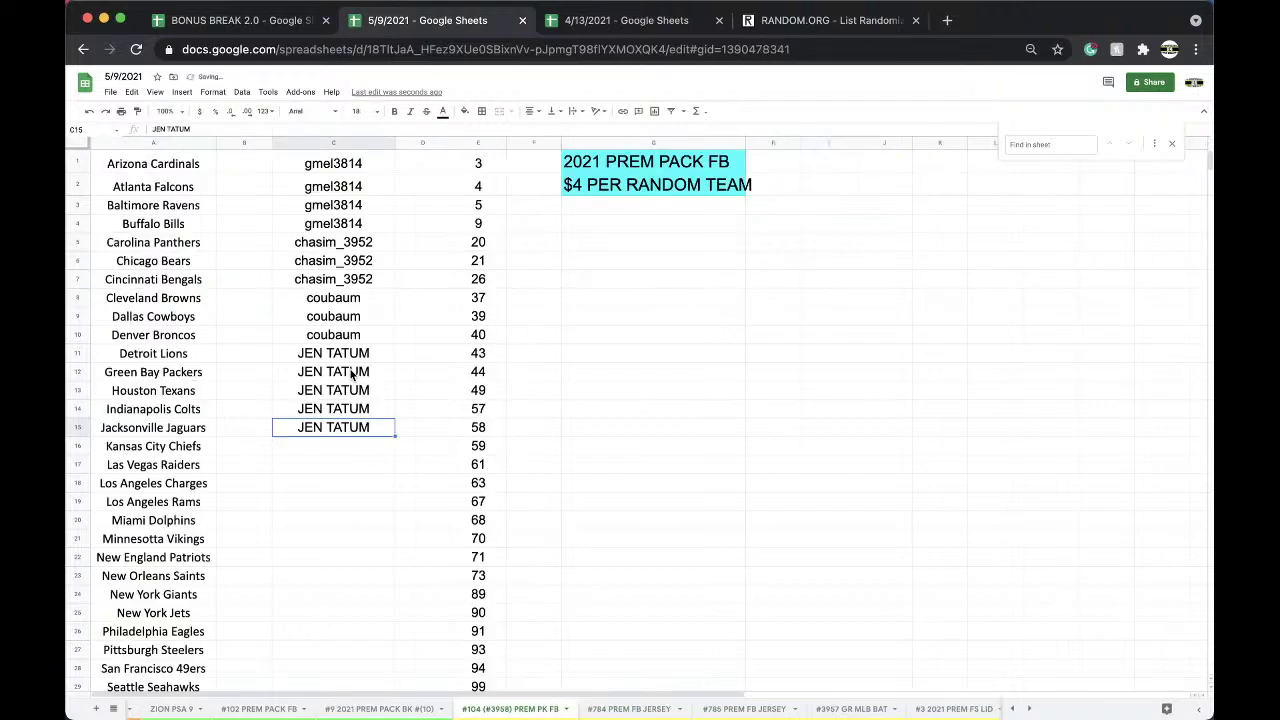
pyautogui.click(334, 446)
pyautogui.write('JZY')
pyautogui.click(340, 485)
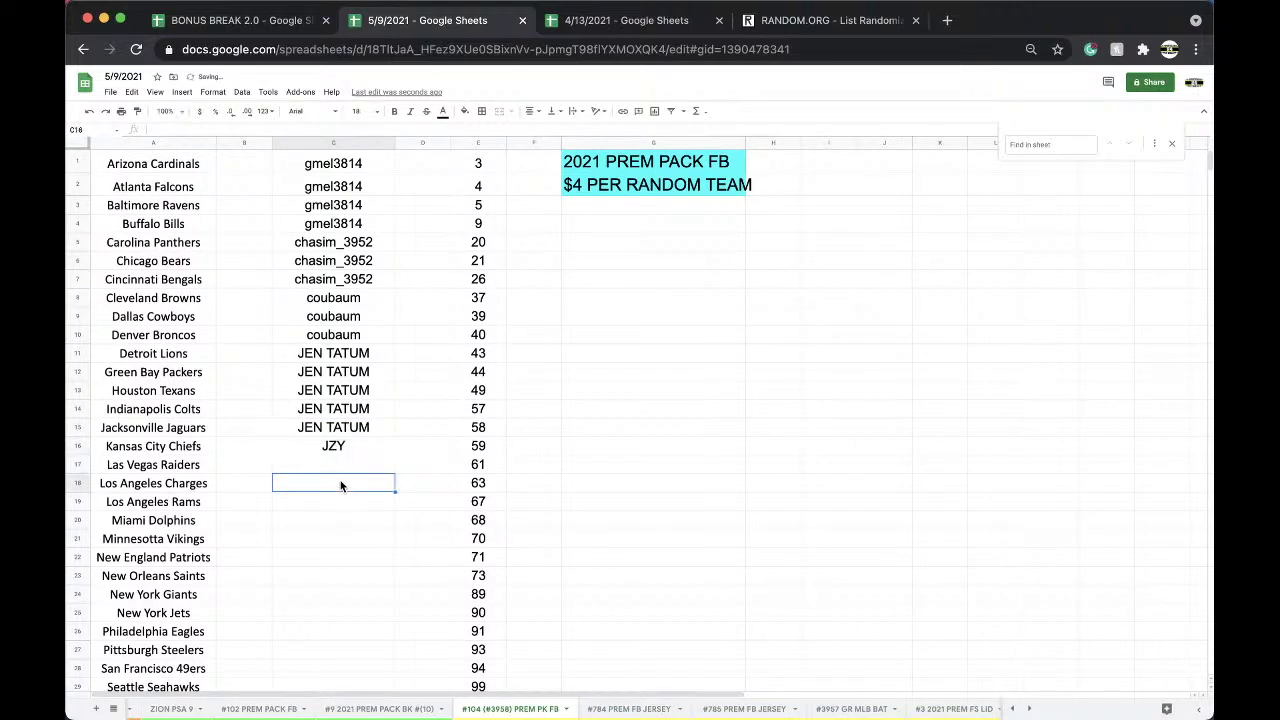
pyautogui.click(334, 446)
pyautogui.press('super+c')
pyautogui.press('Down')
pyautogui.press('super+v')
pyautogui.press('Down')
pyautogui.press('super+v')
pyautogui.press('Down')
pyautogui.press('super+v')
pyautogui.press('Down')
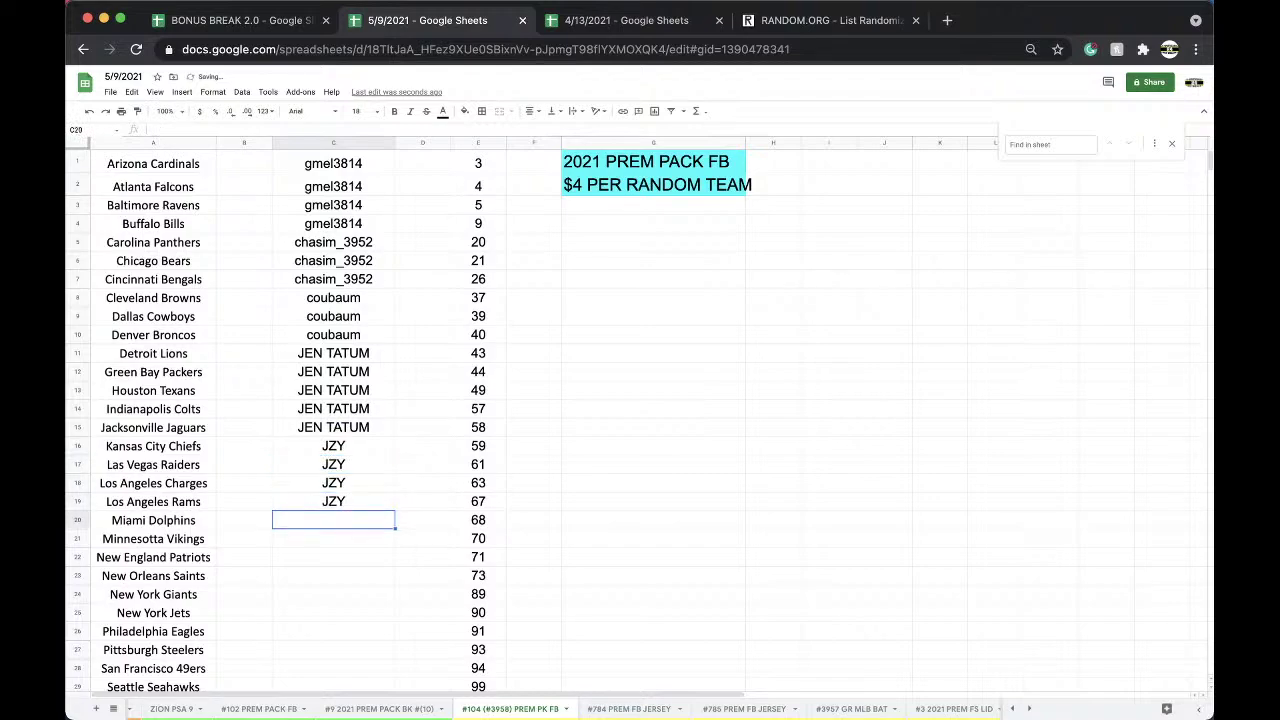
pyautogui.press('super+v')
# Enter the Minnesota Vikings buyer in C21 and correct the misspelled name.
pyautogui.scroll(-3, 330, 463)
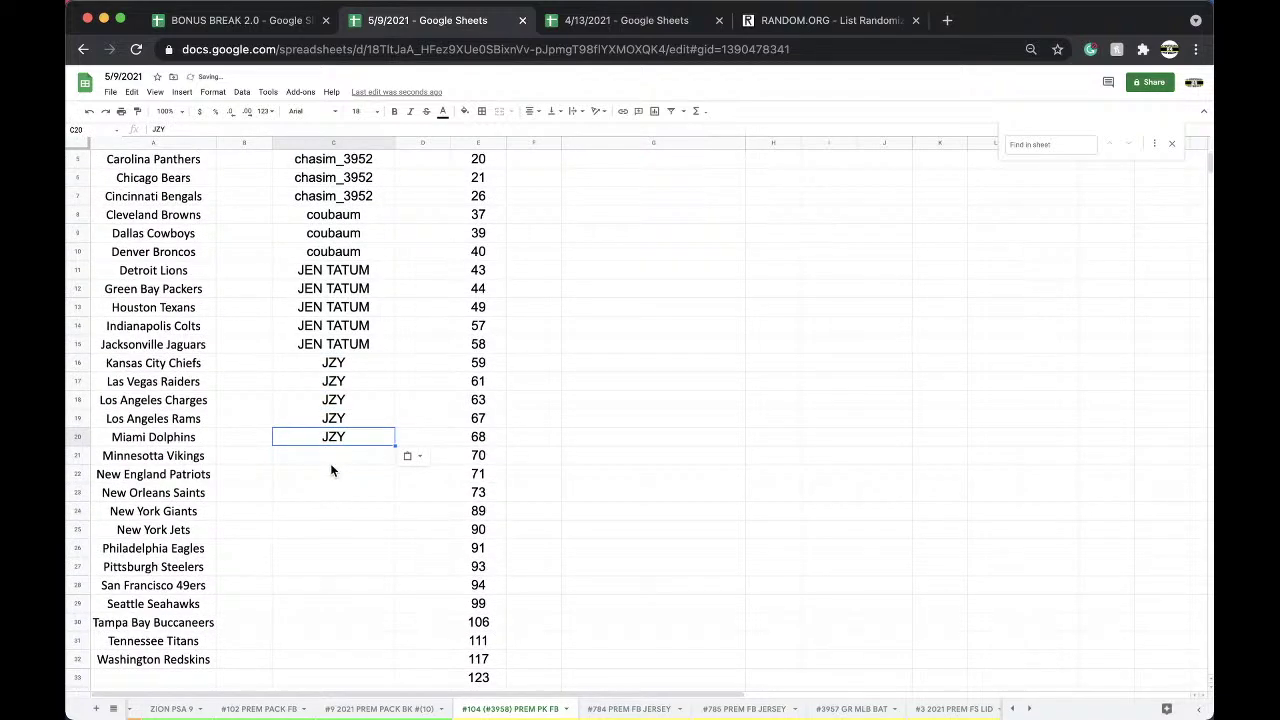
pyautogui.click(313, 459)
pyautogui.write('JHCHI')
pyautogui.press('BackSpace')
pyautogui.press('BackSpace')
pyautogui.press('BackSpace')
pyautogui.press('BackSpace')
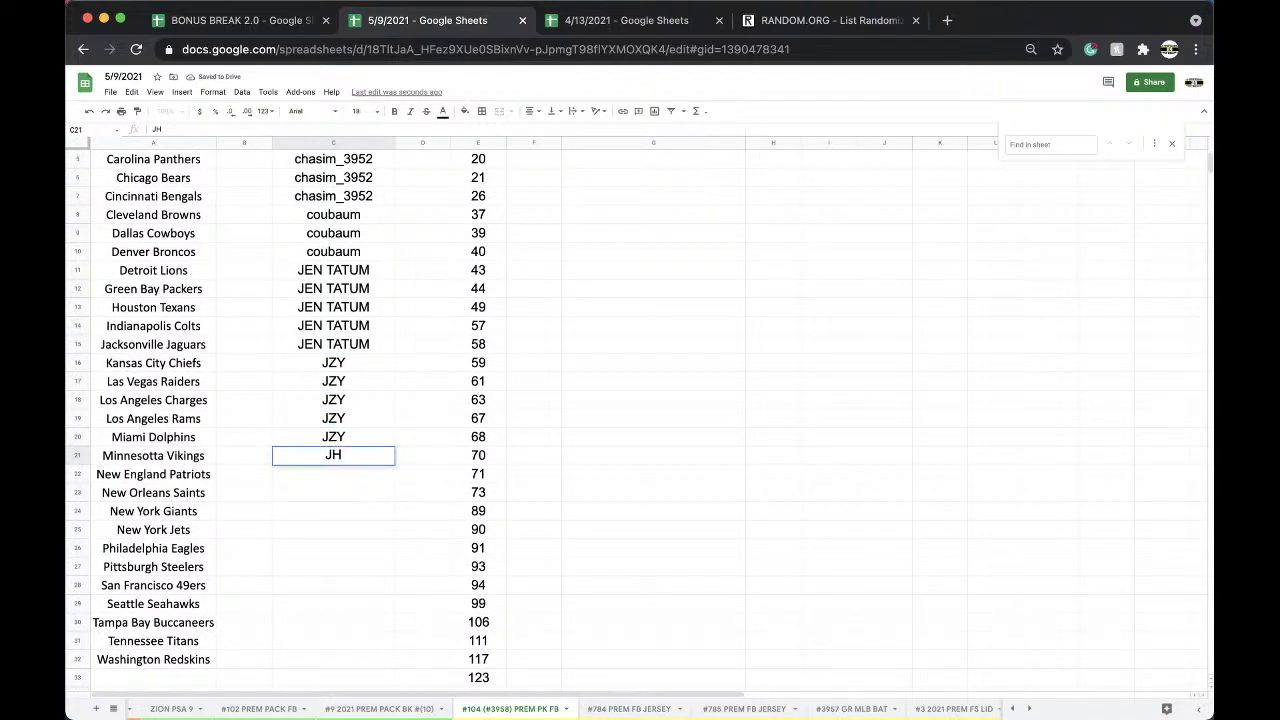
pyautogui.write('OHS P')
pyautogui.press('Return')
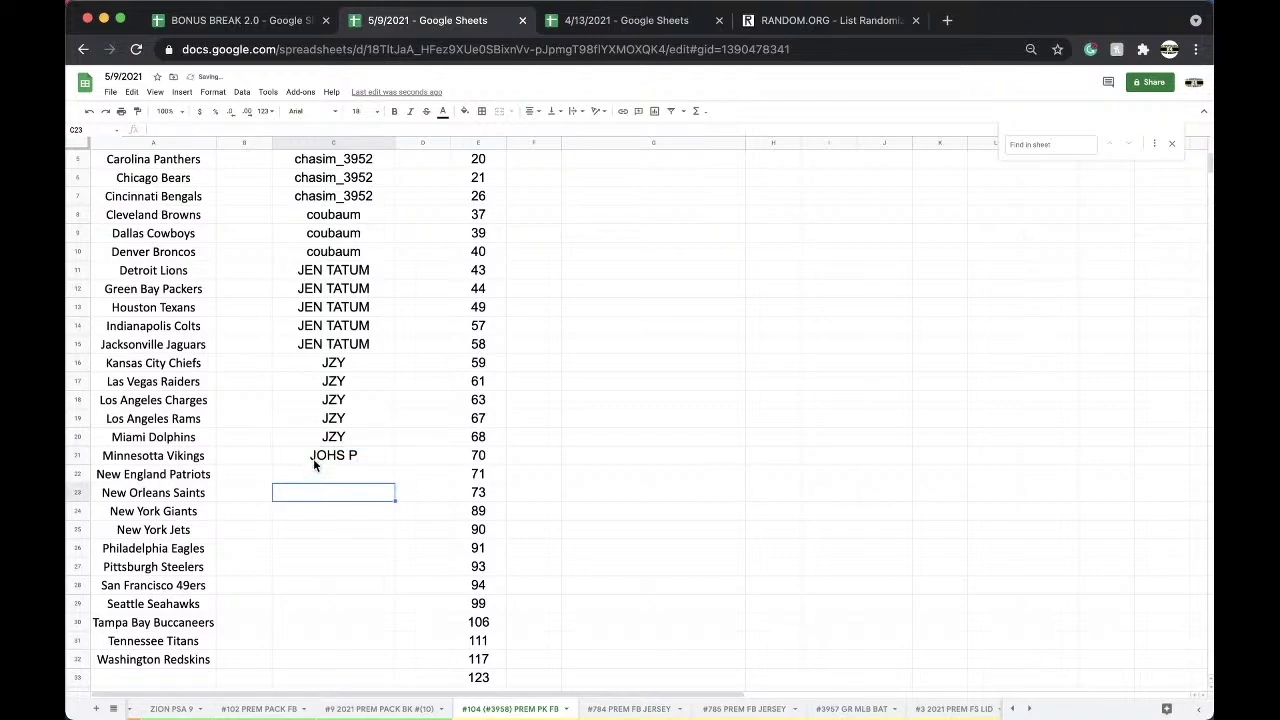
pyautogui.click(313, 458)
pyautogui.doubleClick(343, 455)
pyautogui.press('BackSpace')
pyautogui.press('BackSpace')
pyautogui.write('SH')
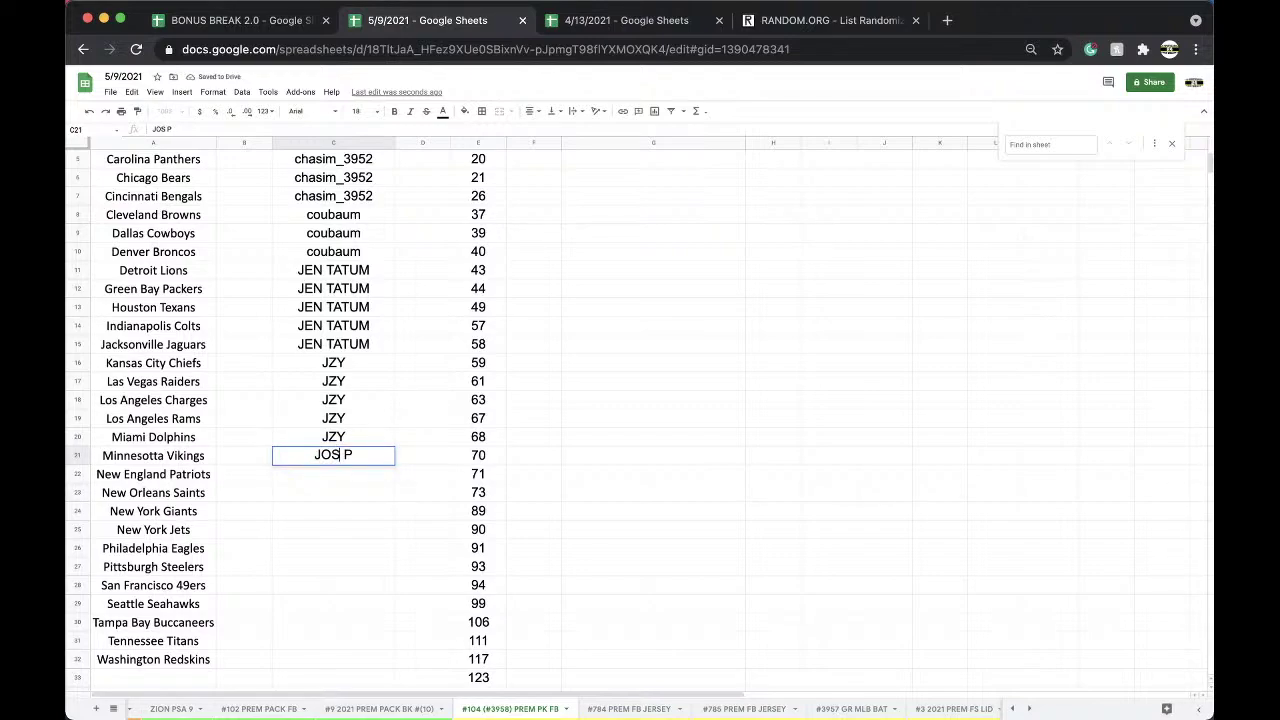
pyautogui.press('Return')
# Copy the C21 buyer name into C22 for the New England Patriots.
pyautogui.click(351, 455)
pyautogui.press('super+c')
pyautogui.press('Down')
pyautogui.press('Right')
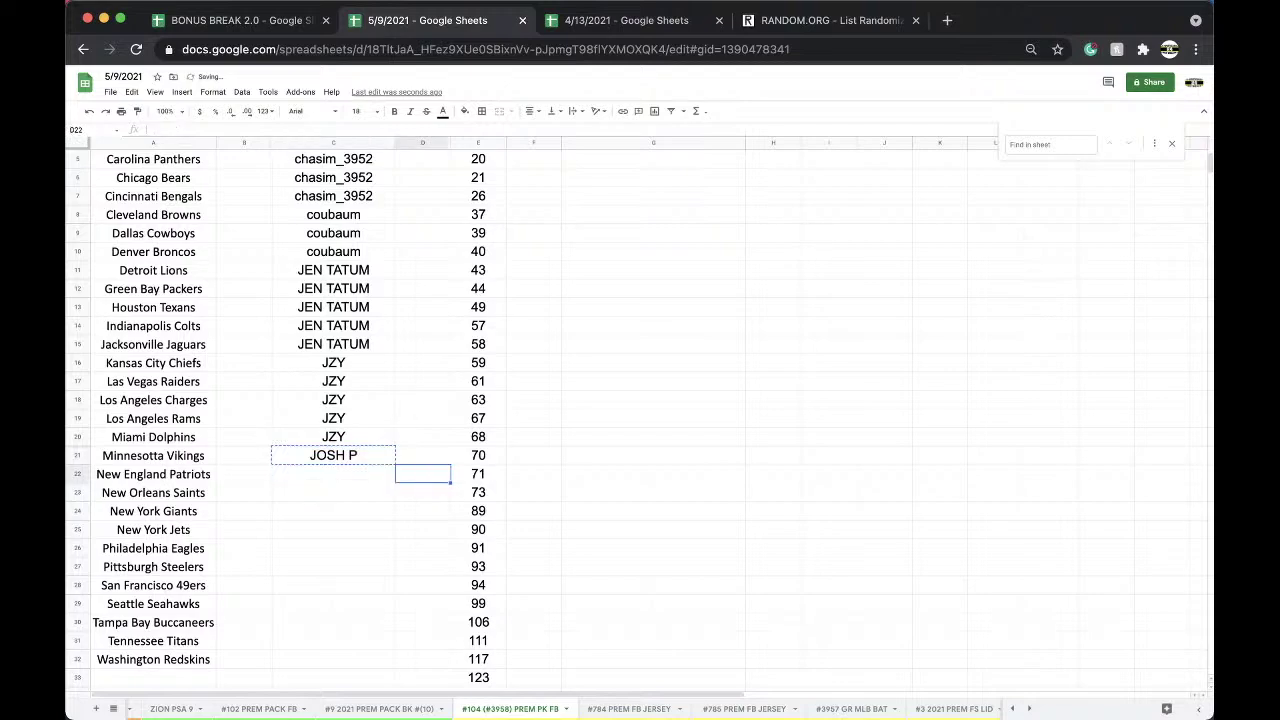
pyautogui.click(319, 475)
pyautogui.press('super+v')
# Fill C16:C22 yellow, then remove the fill from C16:C20 so only C21:C22 stay highlighted.
pyautogui.moveTo(336, 366); pyautogui.dragTo(330, 476)
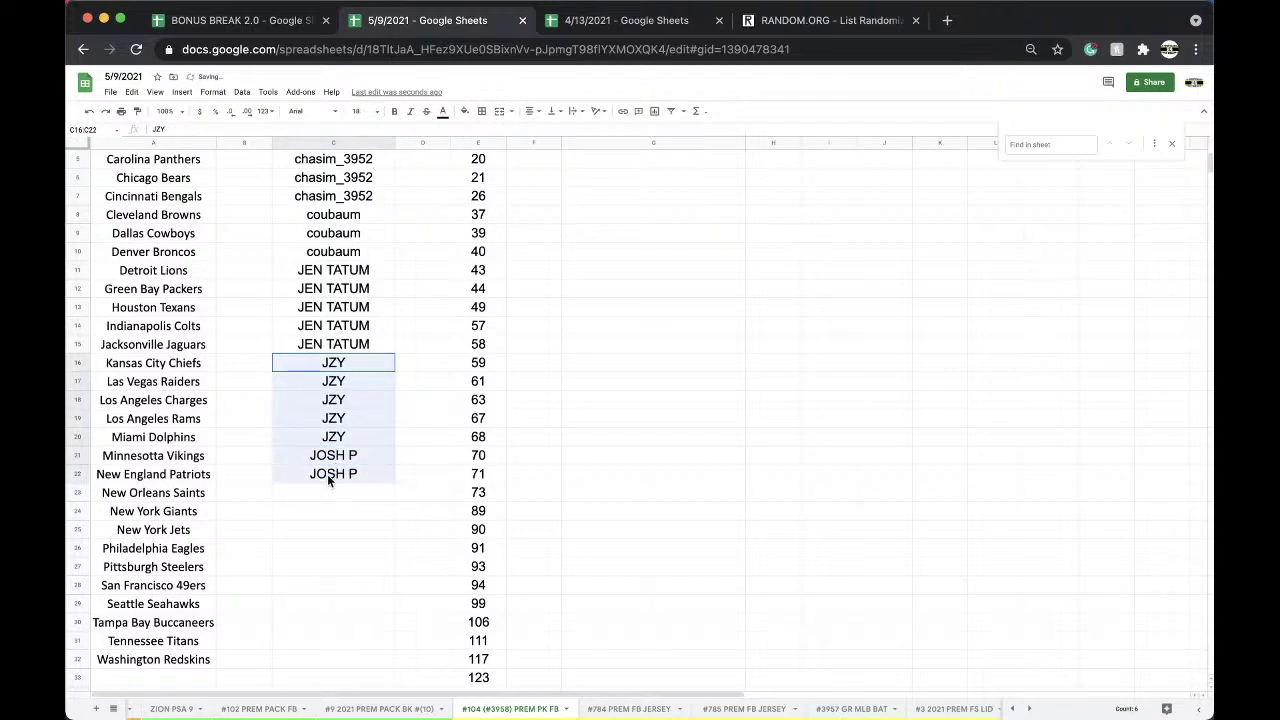
pyautogui.click(464, 113)
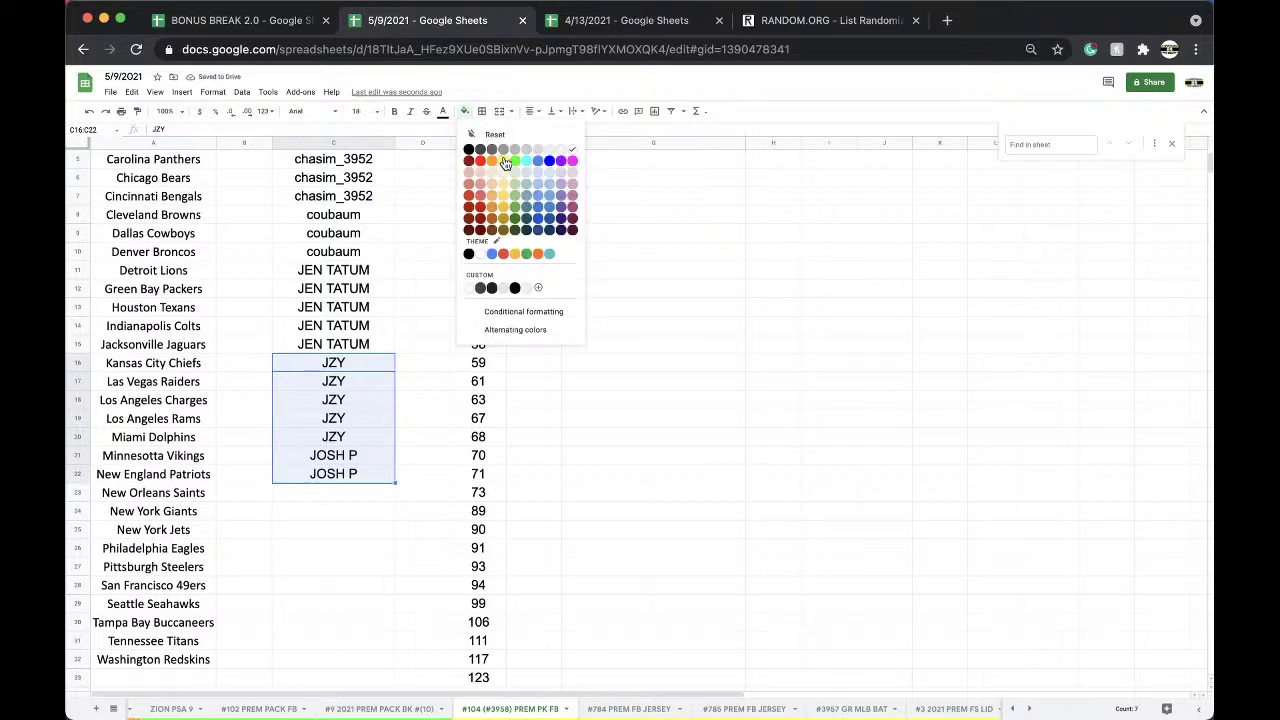
pyautogui.click(504, 161)
pyautogui.scroll(-2, 381, 352)
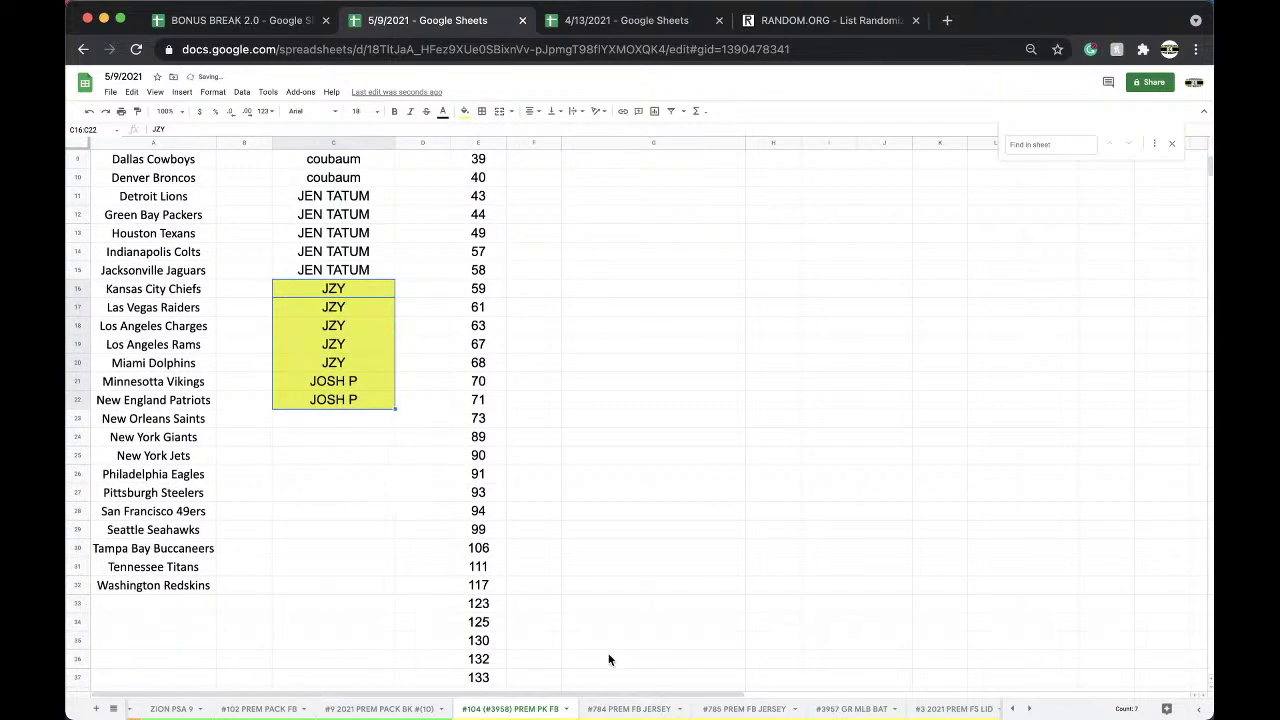
pyautogui.click(650, 708)
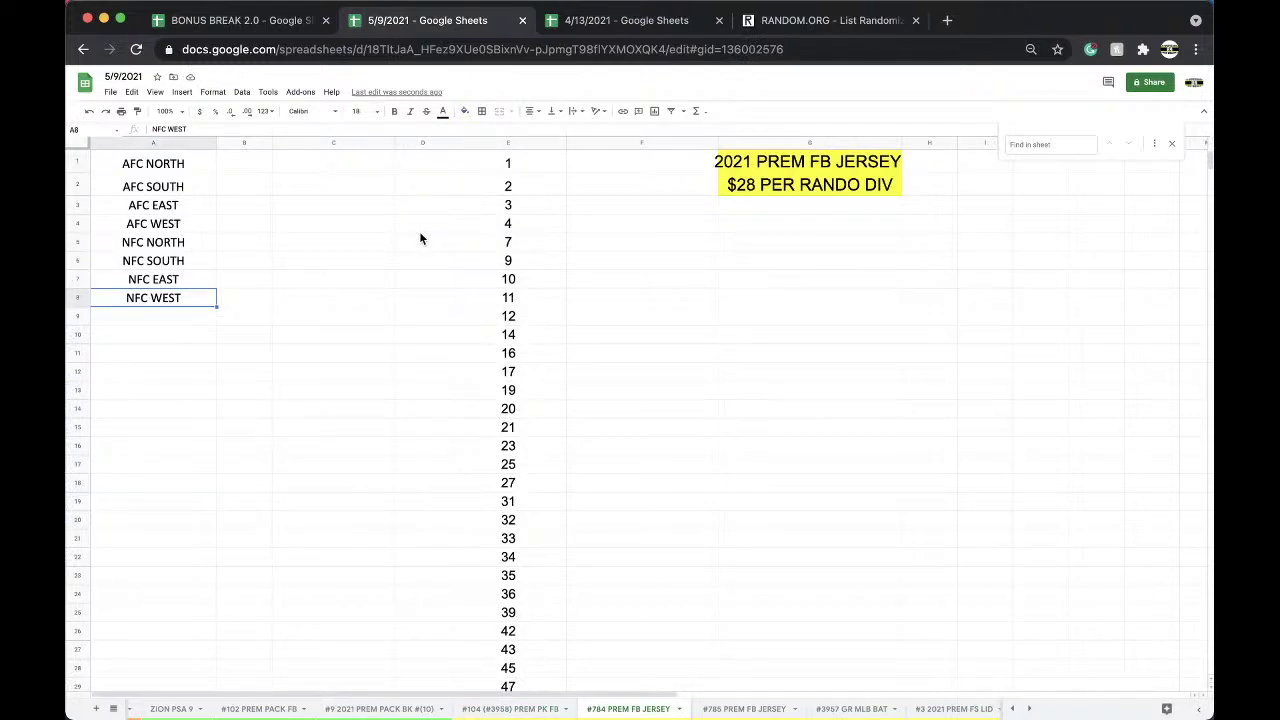
pyautogui.click(527, 708)
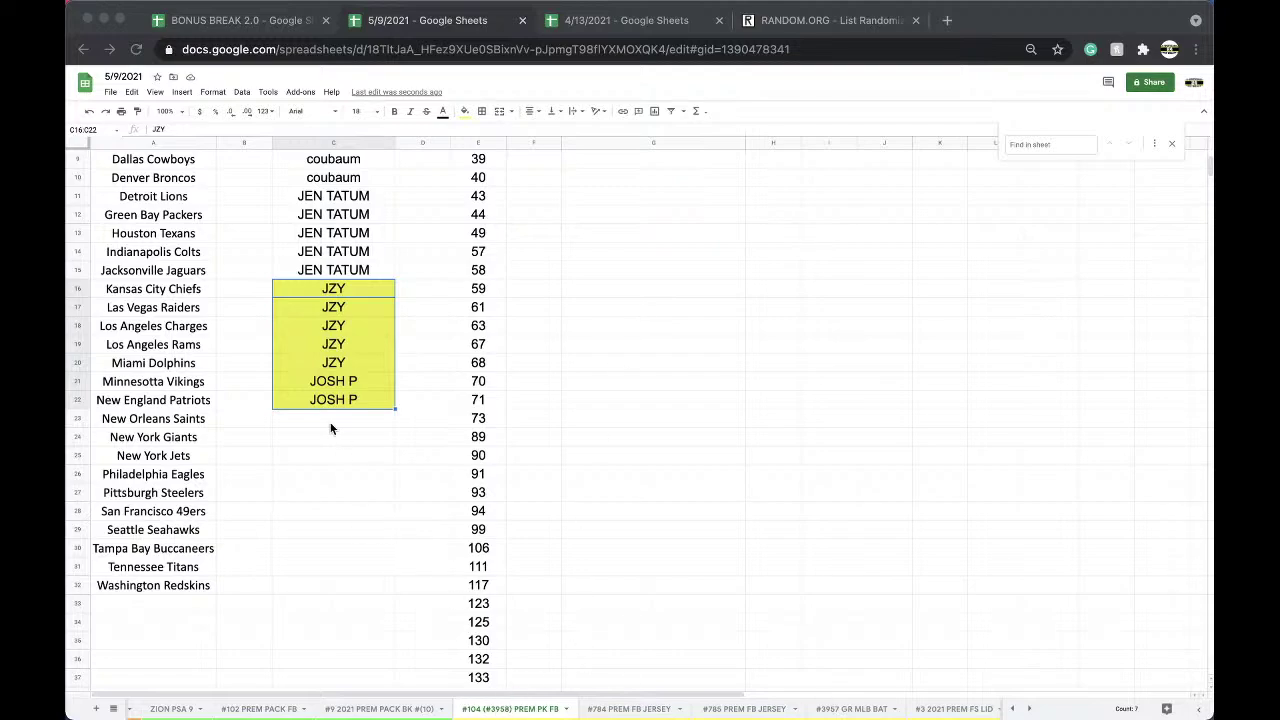
pyautogui.keyDown('shift'); pyautogui.click(346, 305); pyautogui.keyUp('shift')
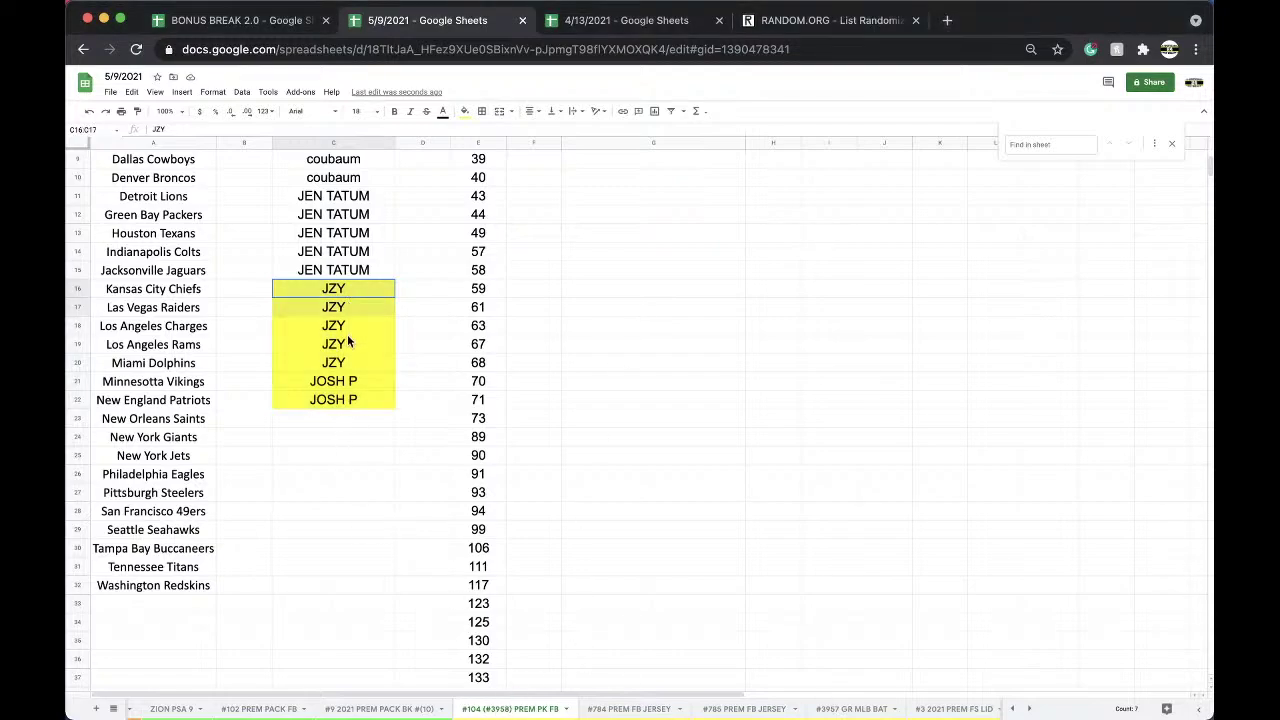
pyautogui.keyDown('shift'); pyautogui.click(340, 362); pyautogui.keyUp('shift')
pyautogui.click(464, 111)
pyautogui.click(480, 131)
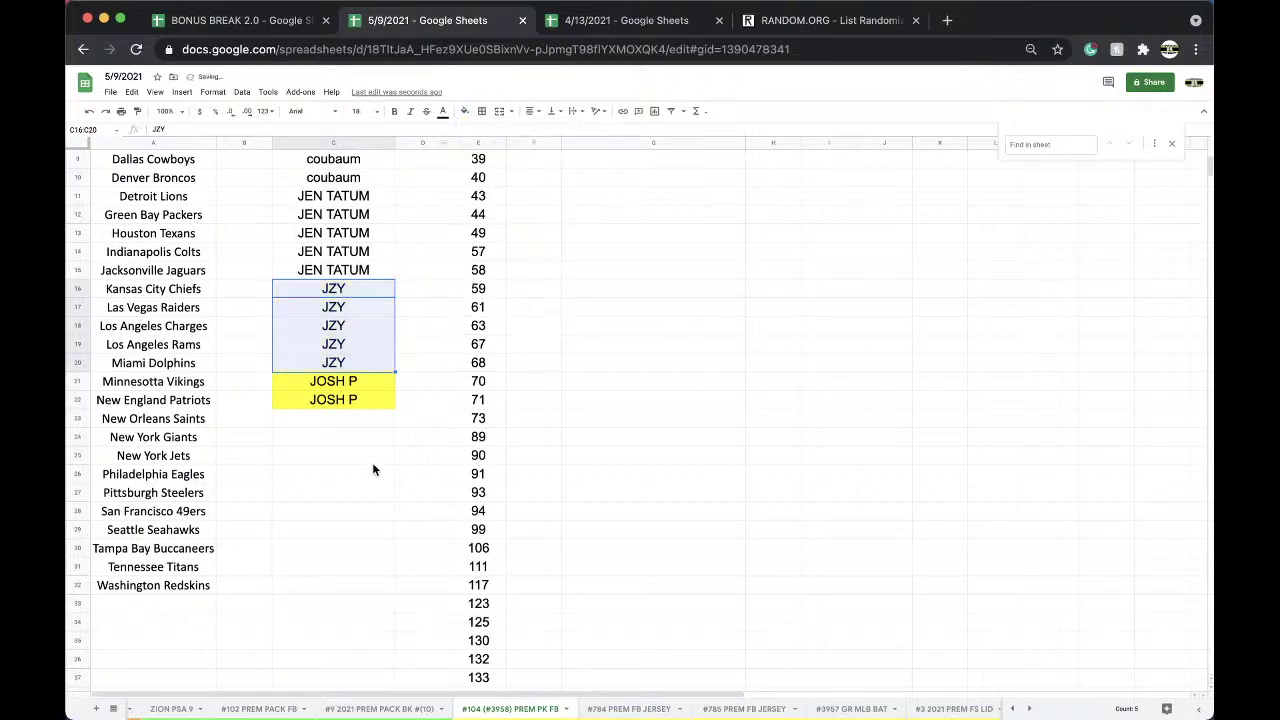
# Enter the New Orleans Saints buyer in C23, fill it down to C24, and highlight C23:C24 yellow.
pyautogui.click(347, 421)
pyautogui.write('NICK C')
pyautogui.press('Return')
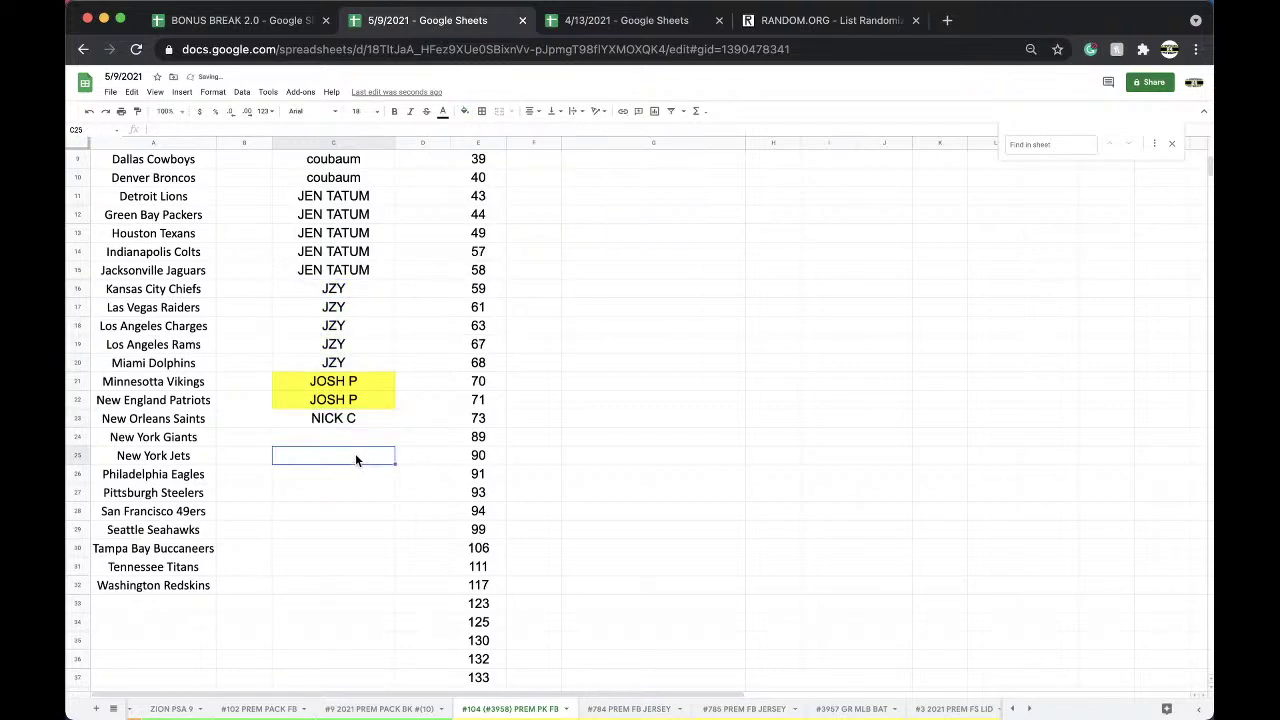
pyautogui.click(340, 422)
pyautogui.keyDown('shift'); pyautogui.click(340, 440); pyautogui.keyUp('shift')
pyautogui.hotkey('ctrl', 'd')
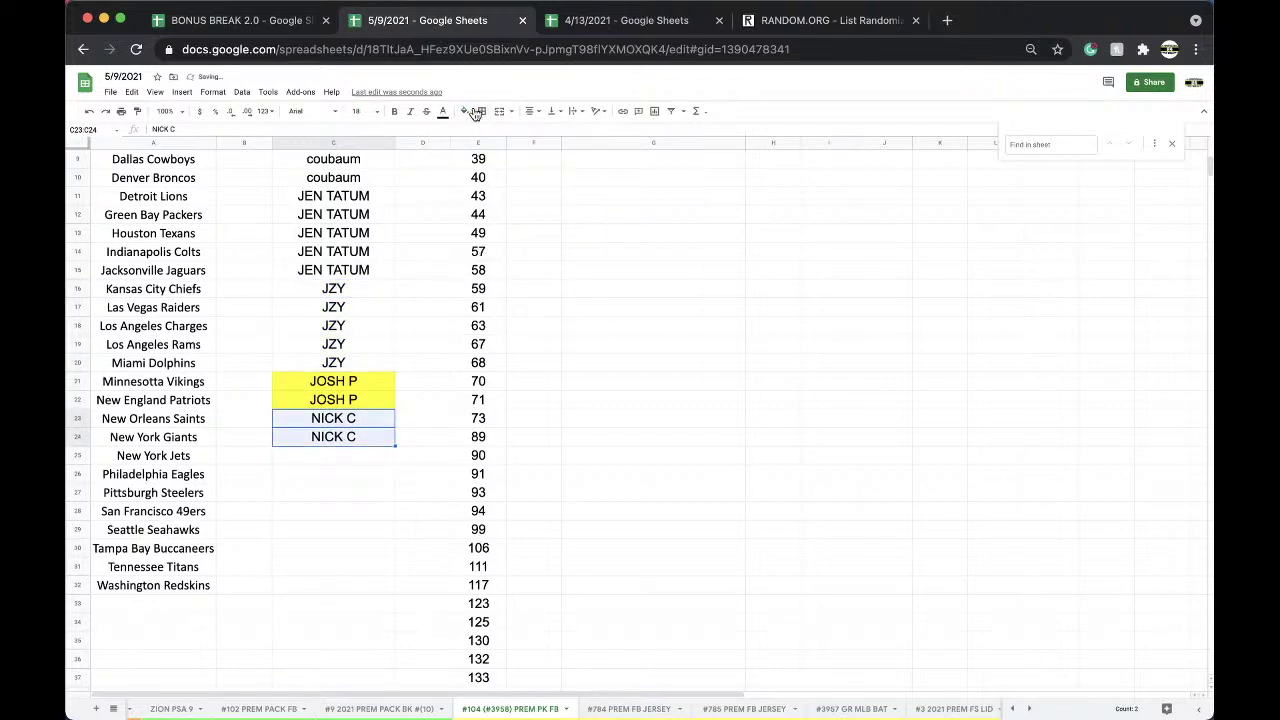
pyautogui.click(465, 111)
pyautogui.click(503, 162)
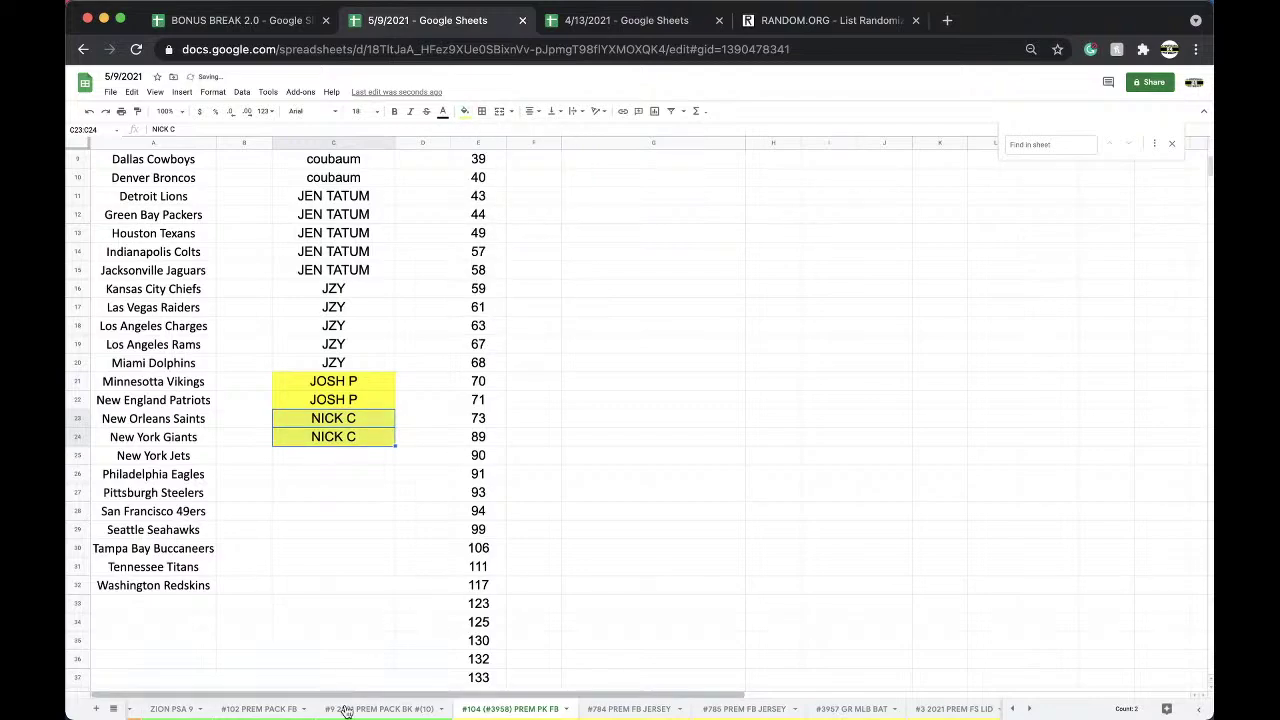
# Search the 4/13/2021 CREDIT sheet for a buyer's credit, then return to the 5/9/2021 workbook.
pyautogui.click(590, 24)
pyautogui.click(461, 708)
pyautogui.press('super+f')
pyautogui.write('ANGIE J')
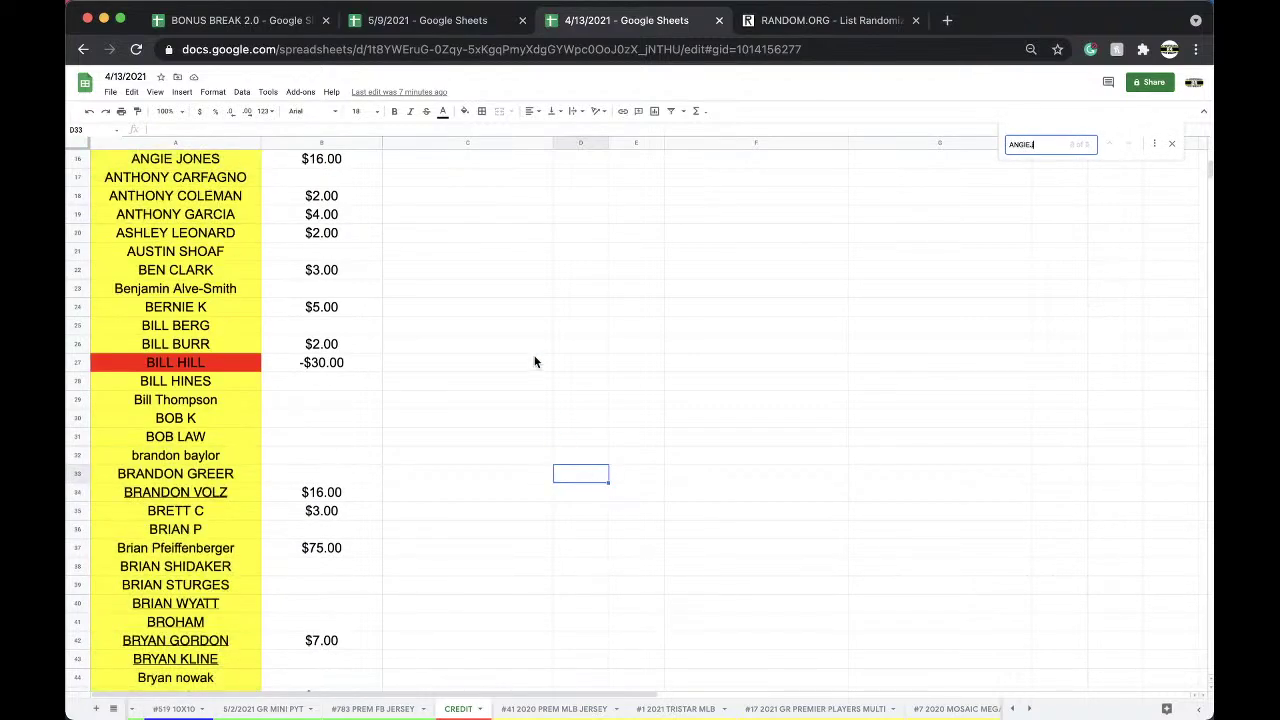
pyautogui.click(499, 236)
pyautogui.press('super+f')
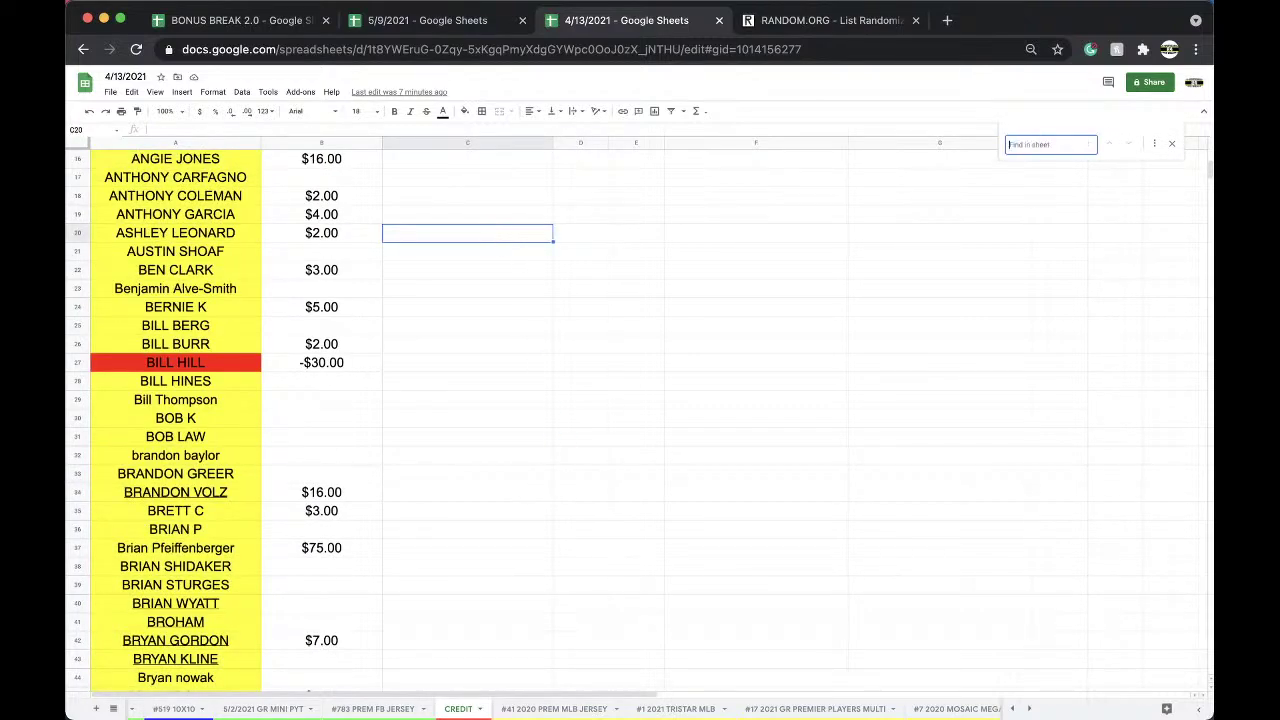
pyautogui.click(446, 24)
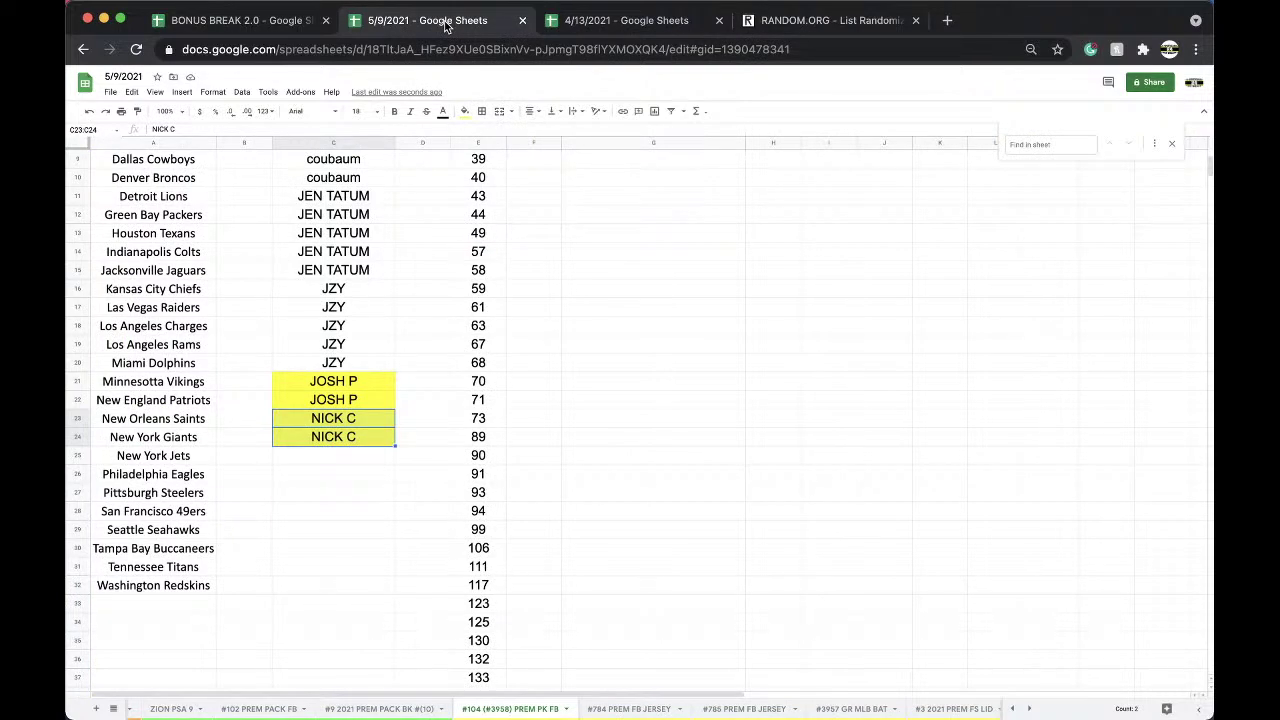
pyautogui.click(612, 708)
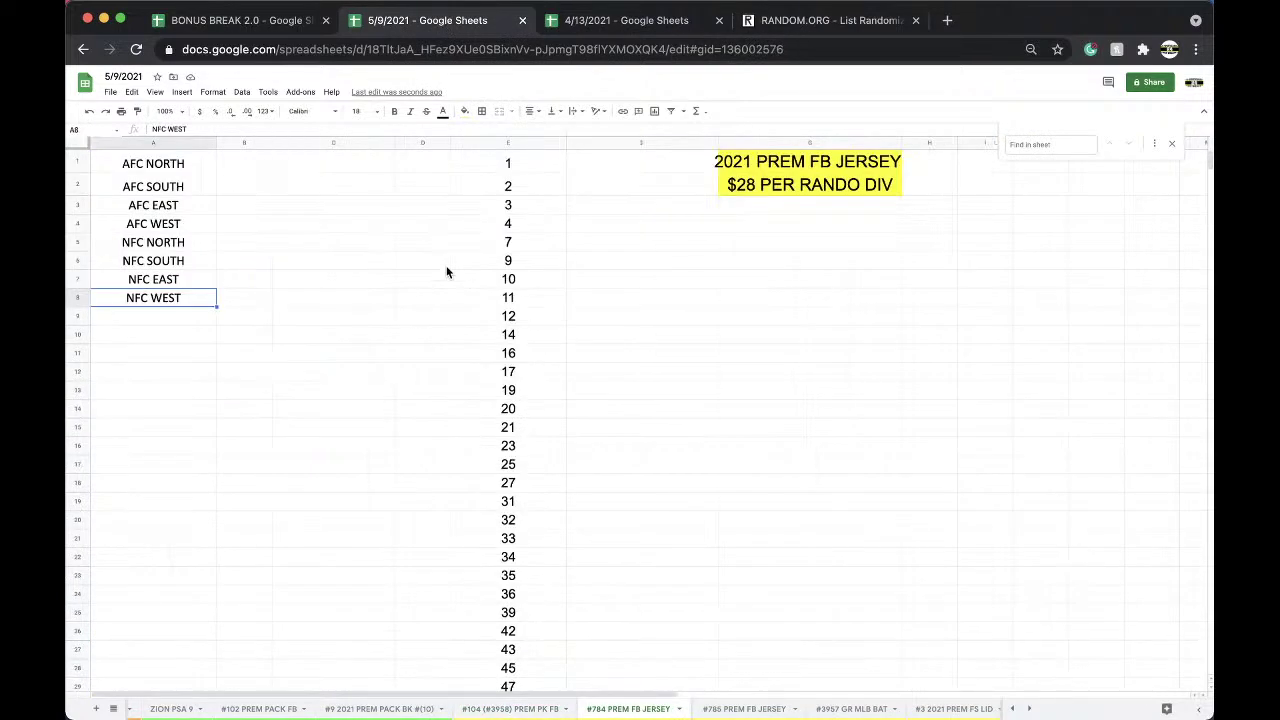
# On #784, enter the AFC NORTH buyer in C1, copy it to C2, and fill C1:C2 yellow.
pyautogui.click(365, 171)
pyautogui.press('Return')
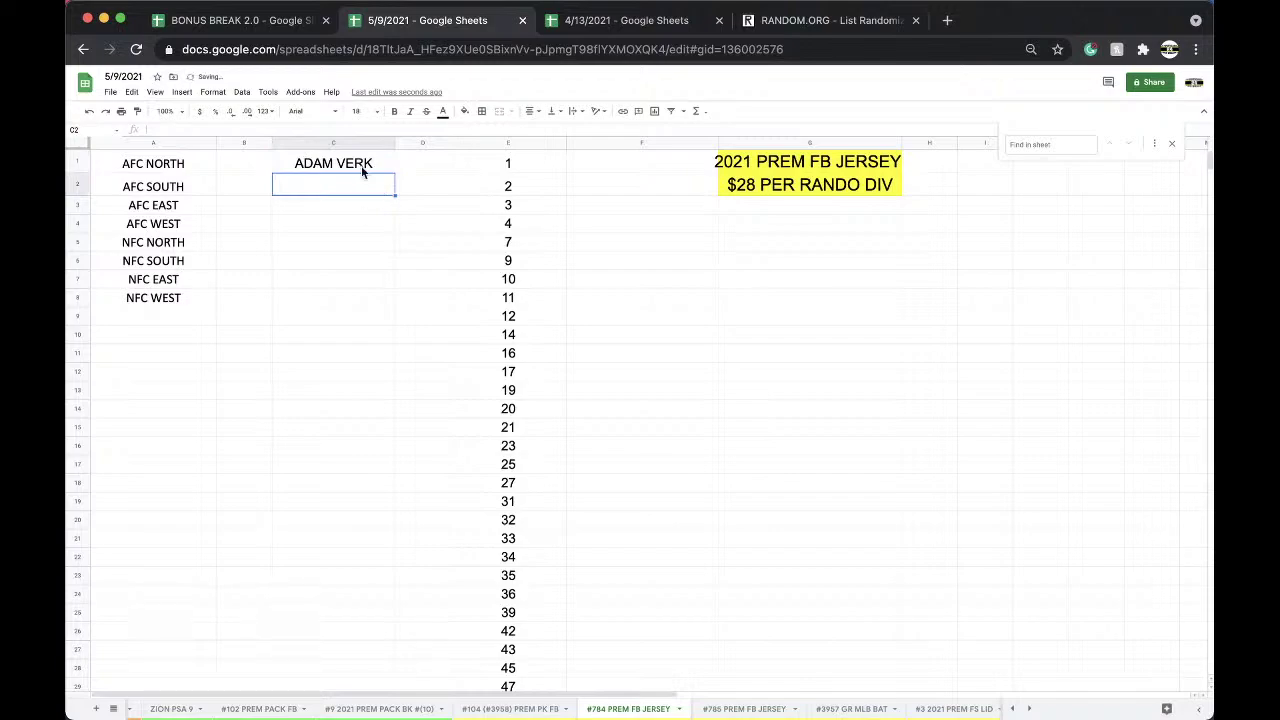
pyautogui.click(362, 171)
pyautogui.hotkey('ctrl', 'c')
pyautogui.press('Down')
pyautogui.hotkey('ctrl', 'v')
pyautogui.moveTo(345, 171); pyautogui.dragTo(345, 186)
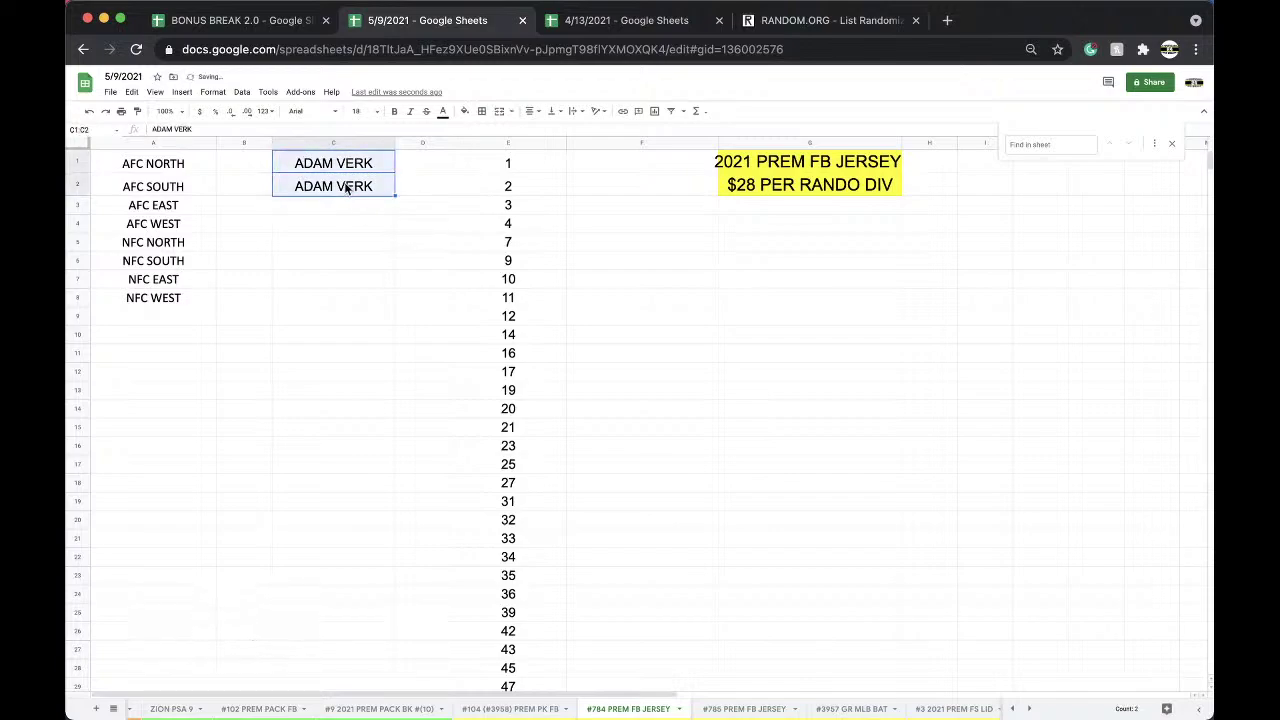
pyautogui.click(463, 113)
pyautogui.click(506, 163)
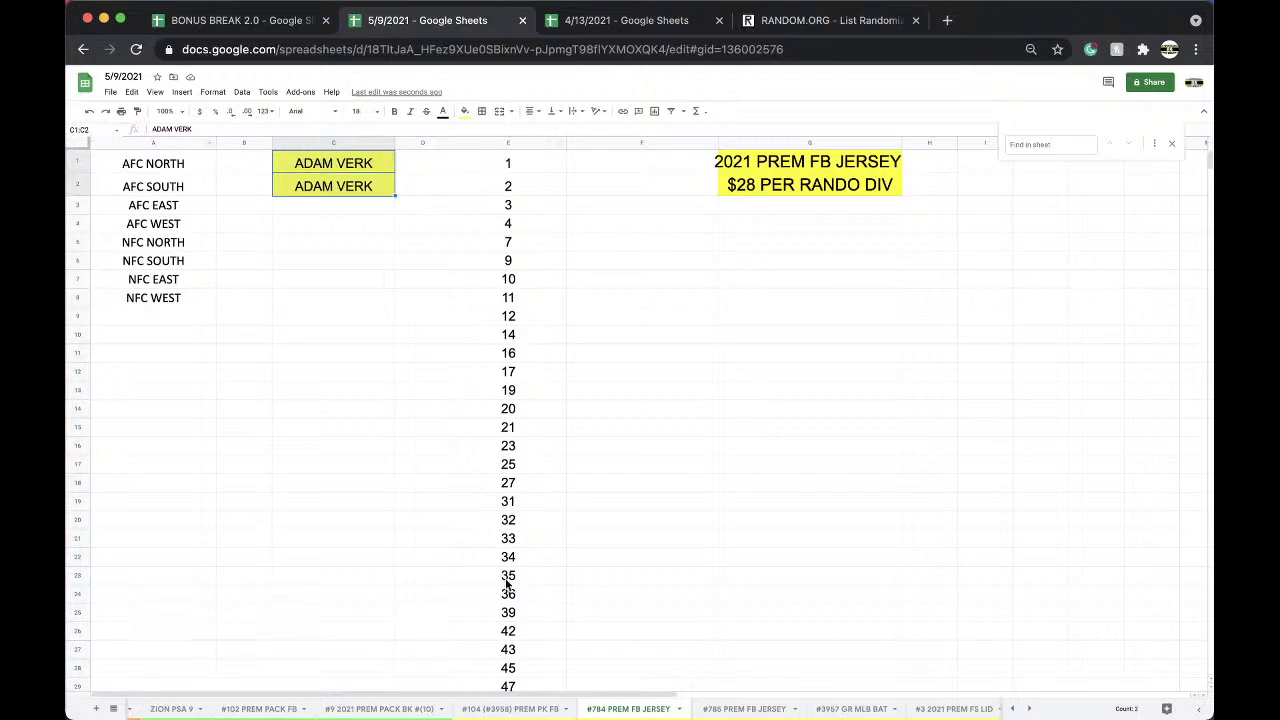
# Enter and correct the AFC EAST buyer's name in C3, then fill C3 yellow.
pyautogui.click(725, 706)
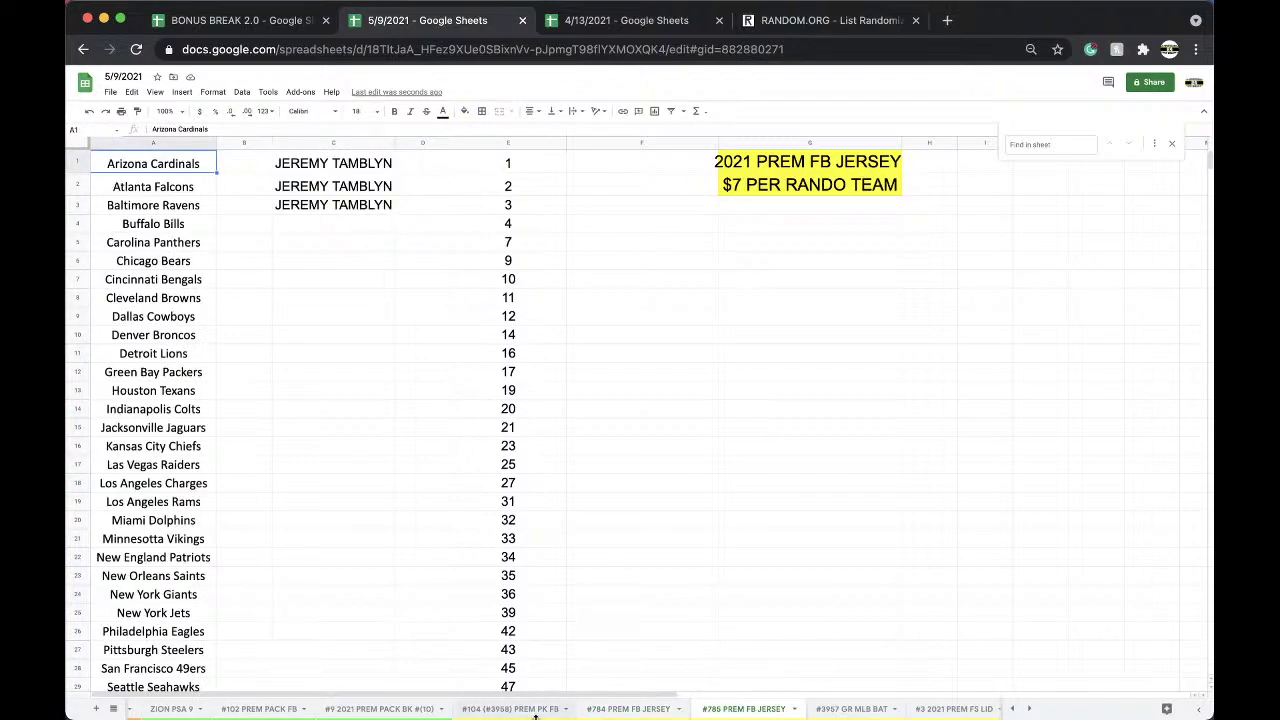
pyautogui.click(596, 709)
pyautogui.click(346, 206)
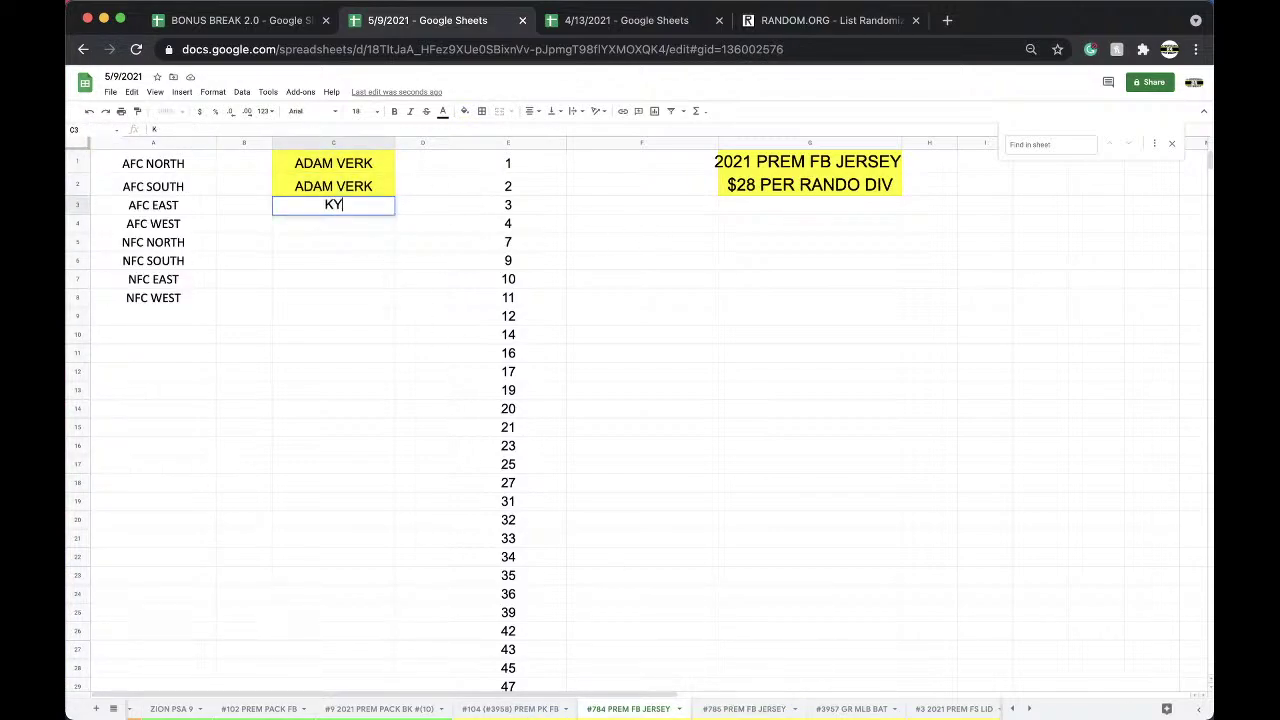
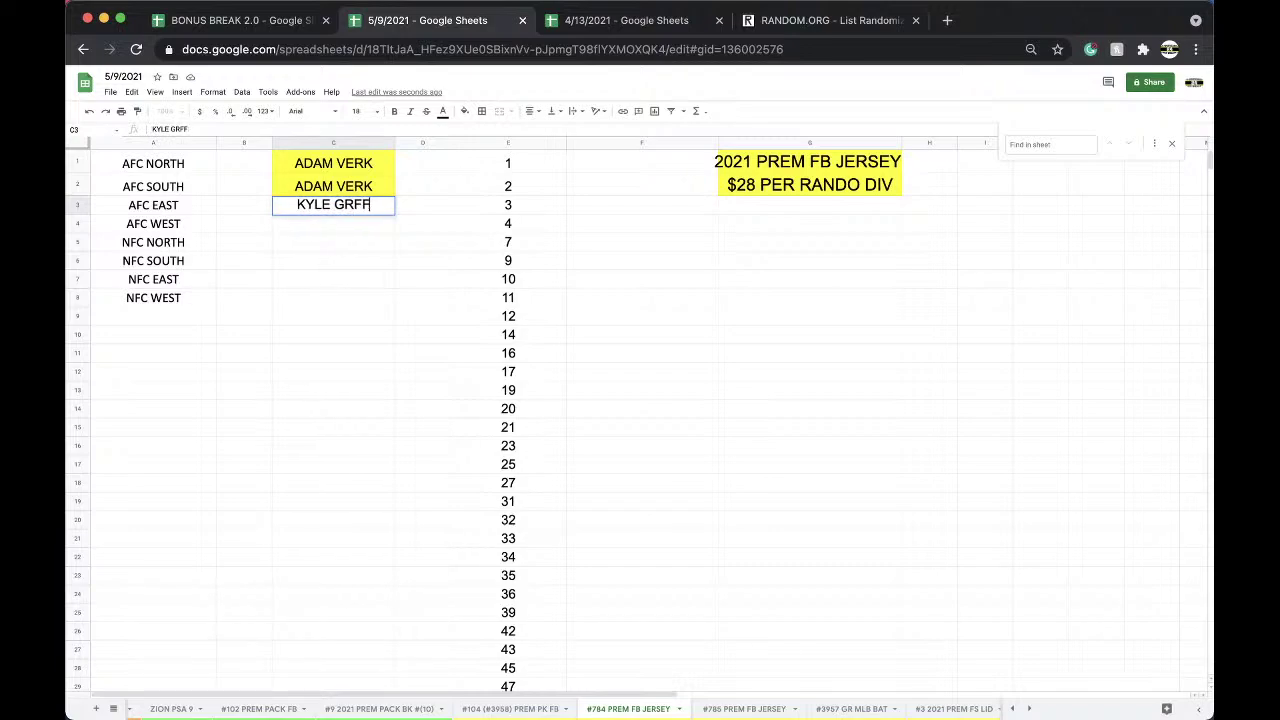
pyautogui.press('Return')
pyautogui.click(350, 207)
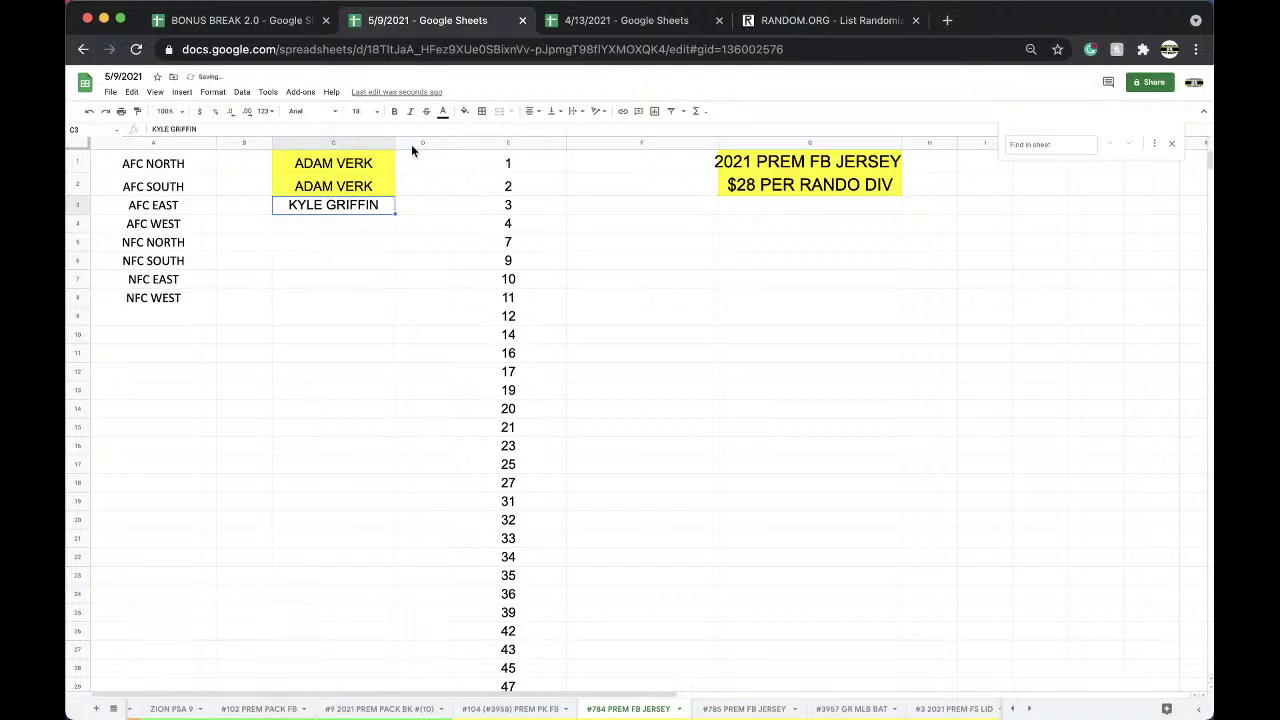
pyautogui.click(464, 111)
pyautogui.click(507, 170)
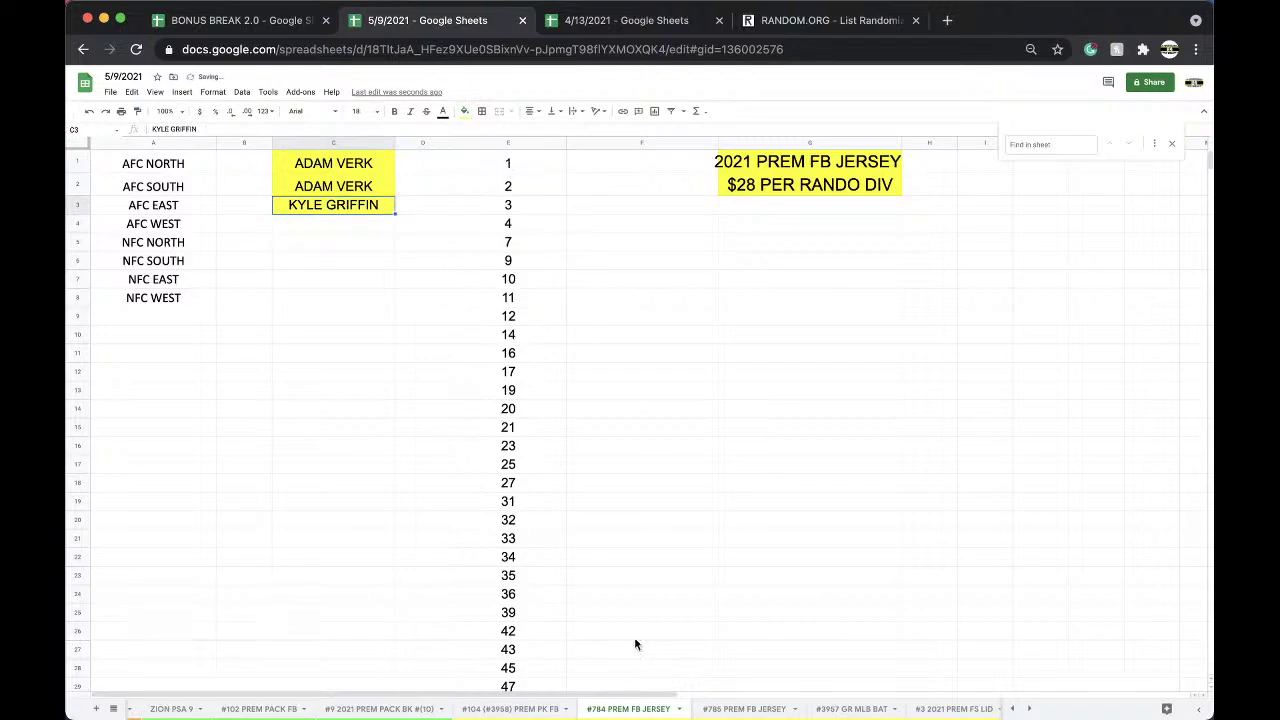
# Delete the $16.00 credit from B16 of the 4/13/2021 CREDIT sheet, then return to #104.
pyautogui.click(600, 20)
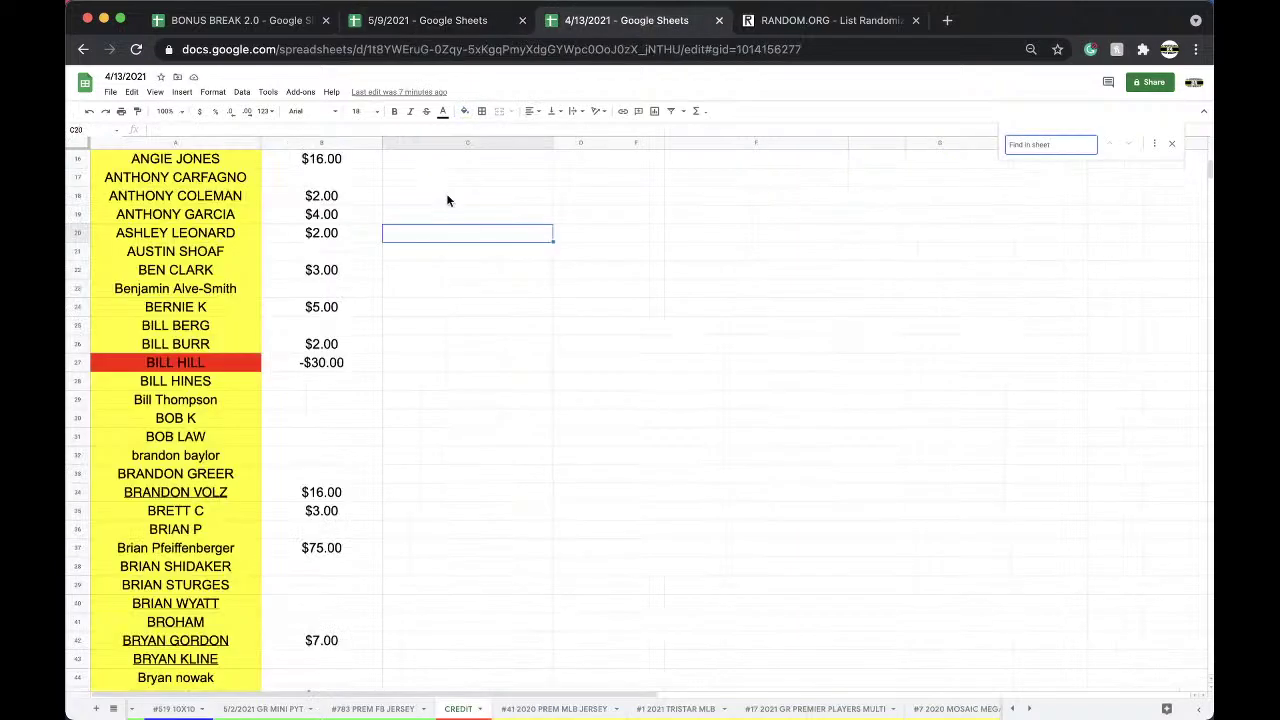
pyautogui.click(323, 162)
pyautogui.press('Delete')
pyautogui.click(460, 22)
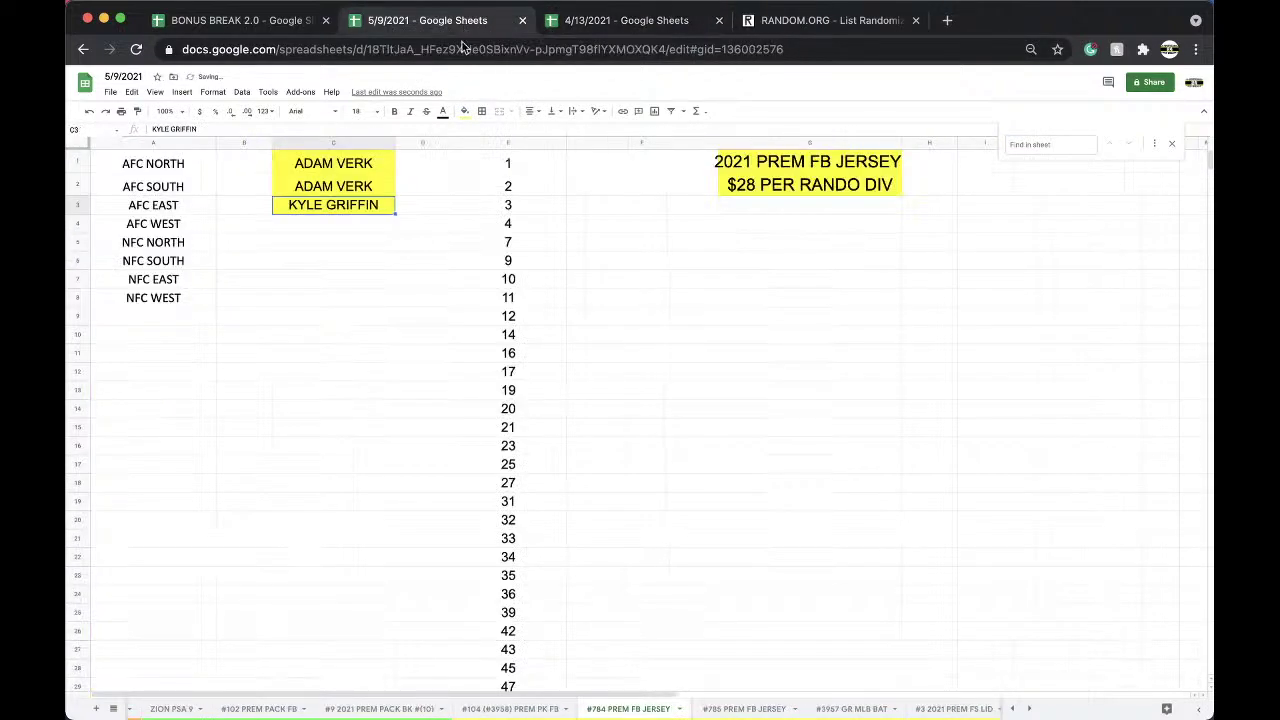
pyautogui.click(520, 708)
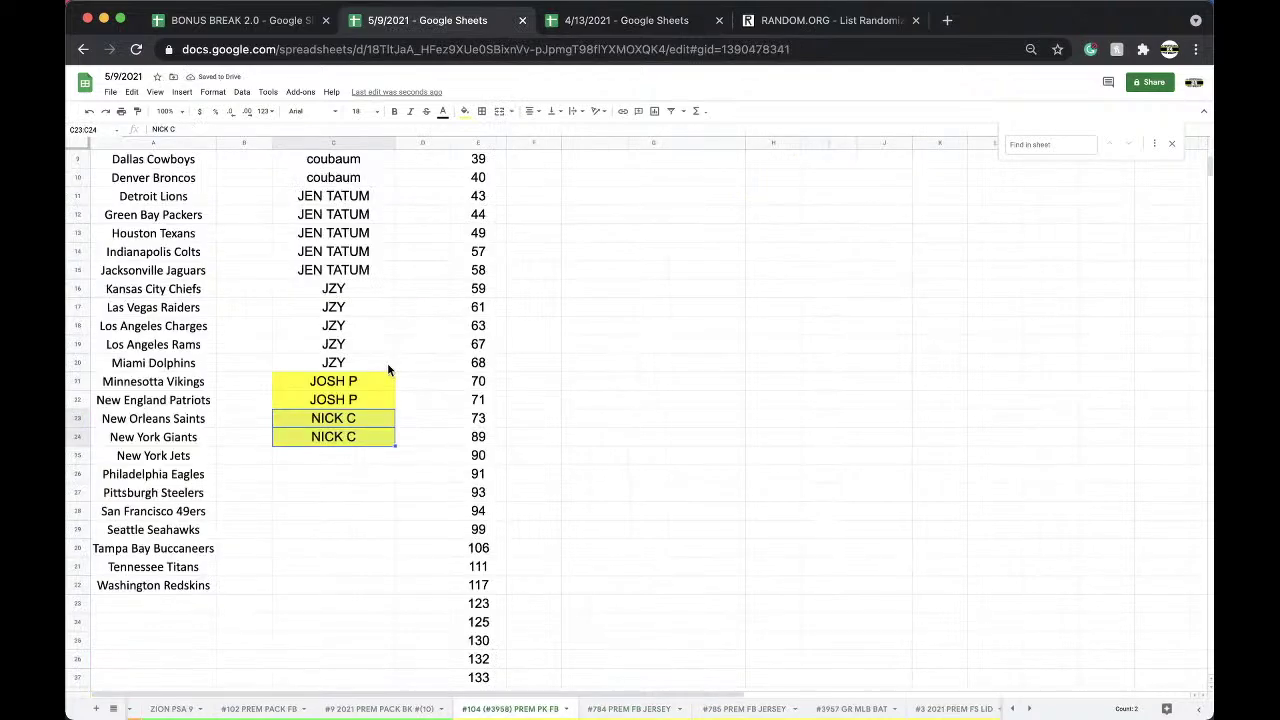
# Paste the copied buyer name as values only into C25 through C28, New York Jets to San Francisco 49ers.
pyautogui.click(345, 456)
pyautogui.hotkey('ctrl', 'v')
pyautogui.click(408, 470)
pyautogui.click(457, 494)
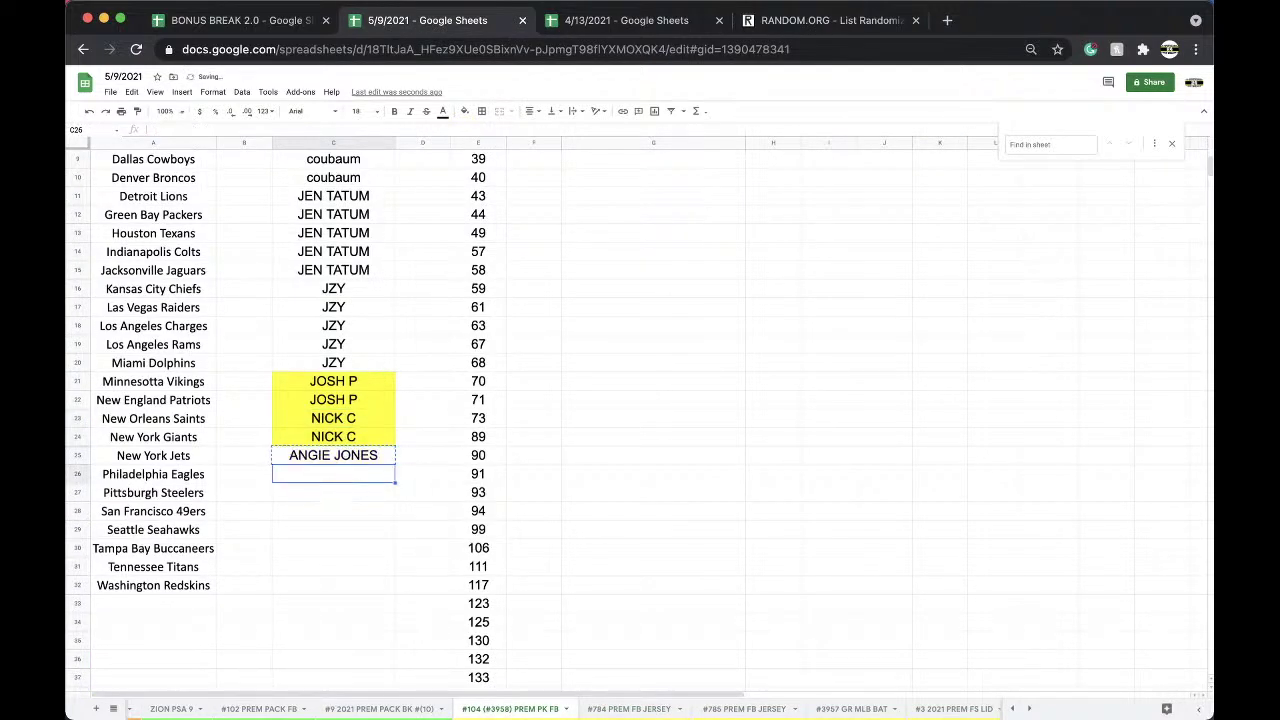
pyautogui.hotkey('ctrl', 'v')
pyautogui.press('Down')
pyautogui.hotkey('ctrl', 'v')
pyautogui.press('Down')
pyautogui.hotkey('ctrl', 'v')
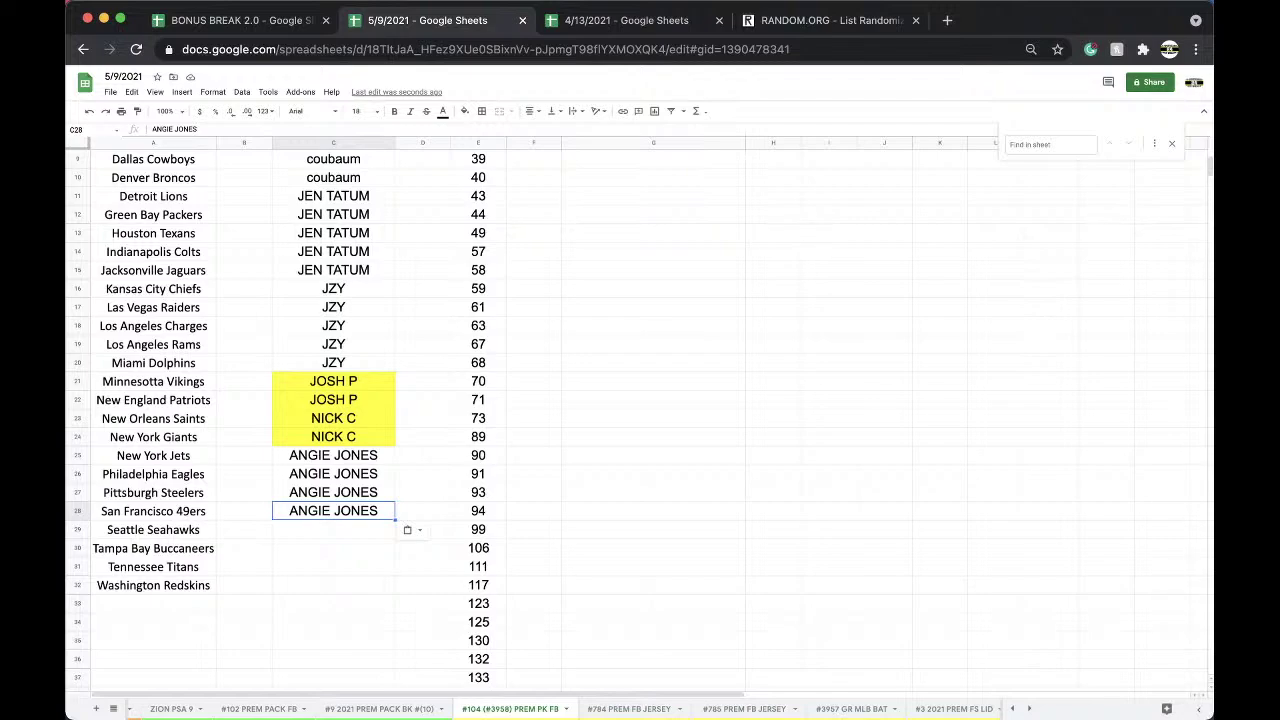
# Reset the fill colour on C21:C22 of #104 and on C3 of #784.
pyautogui.moveTo(351, 380); pyautogui.dragTo(352, 400)
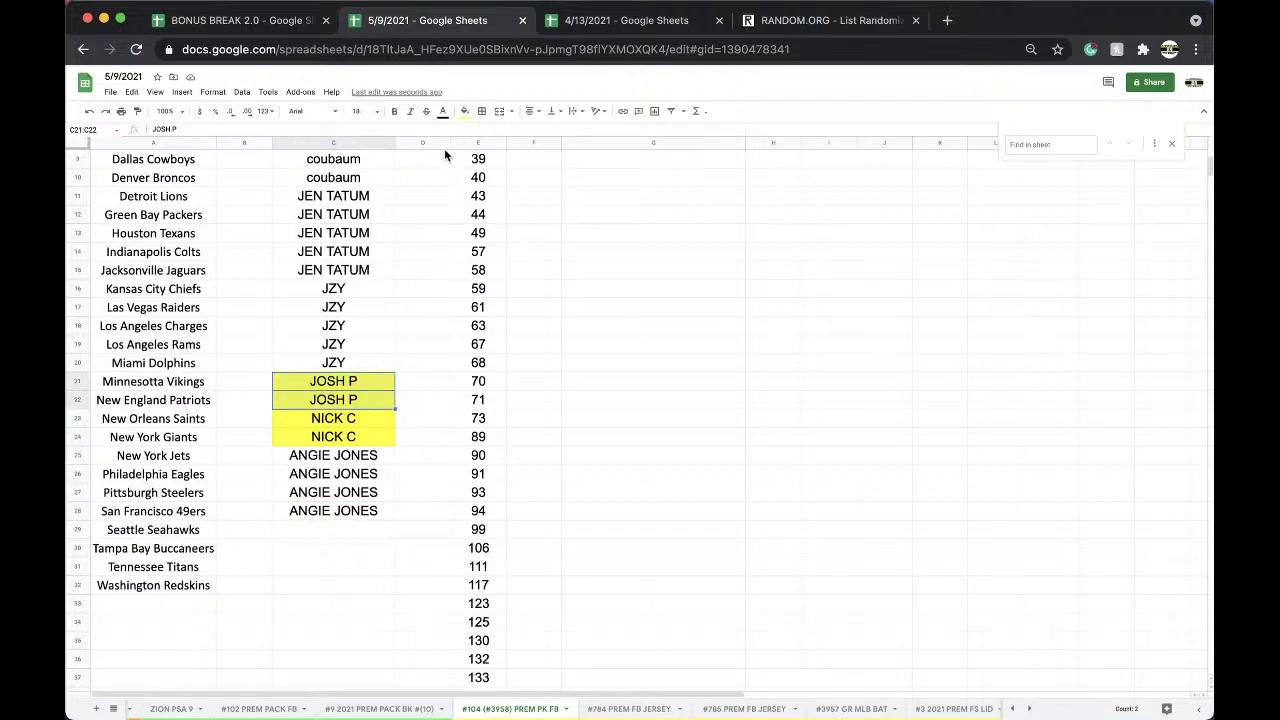
pyautogui.click(464, 111)
pyautogui.click(478, 131)
pyautogui.click(612, 709)
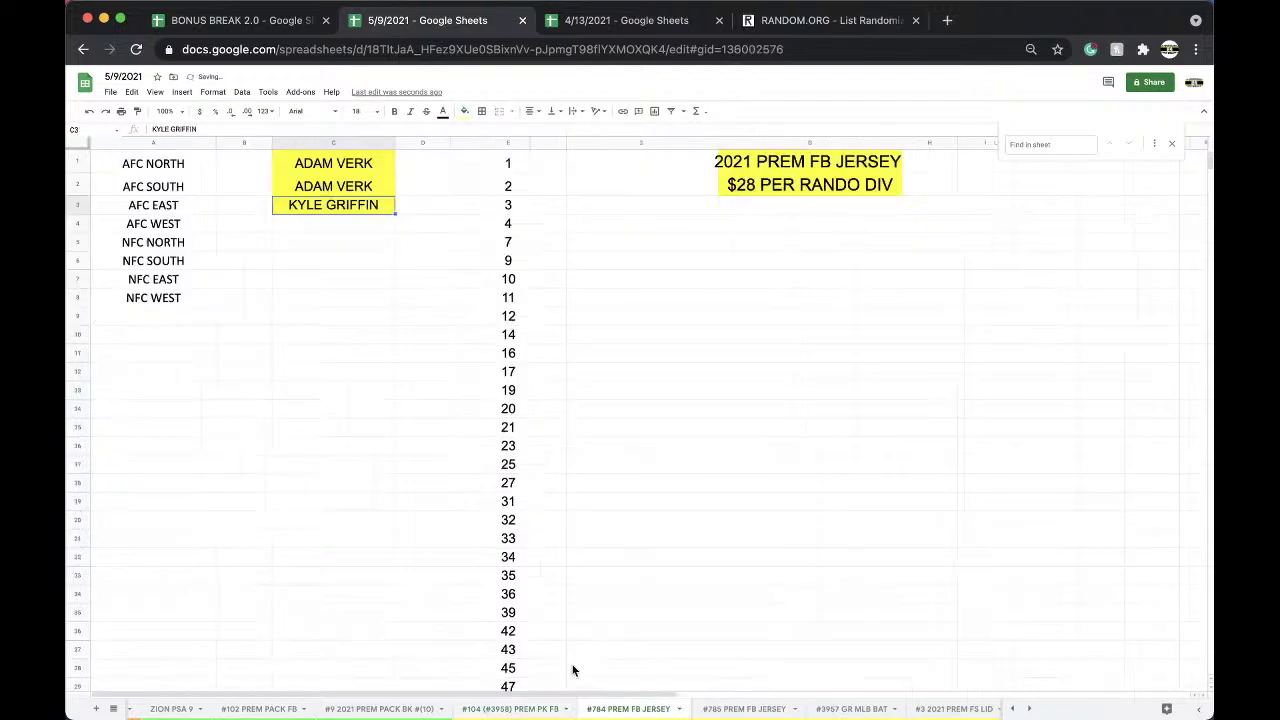
pyautogui.click(466, 112)
pyautogui.click(478, 128)
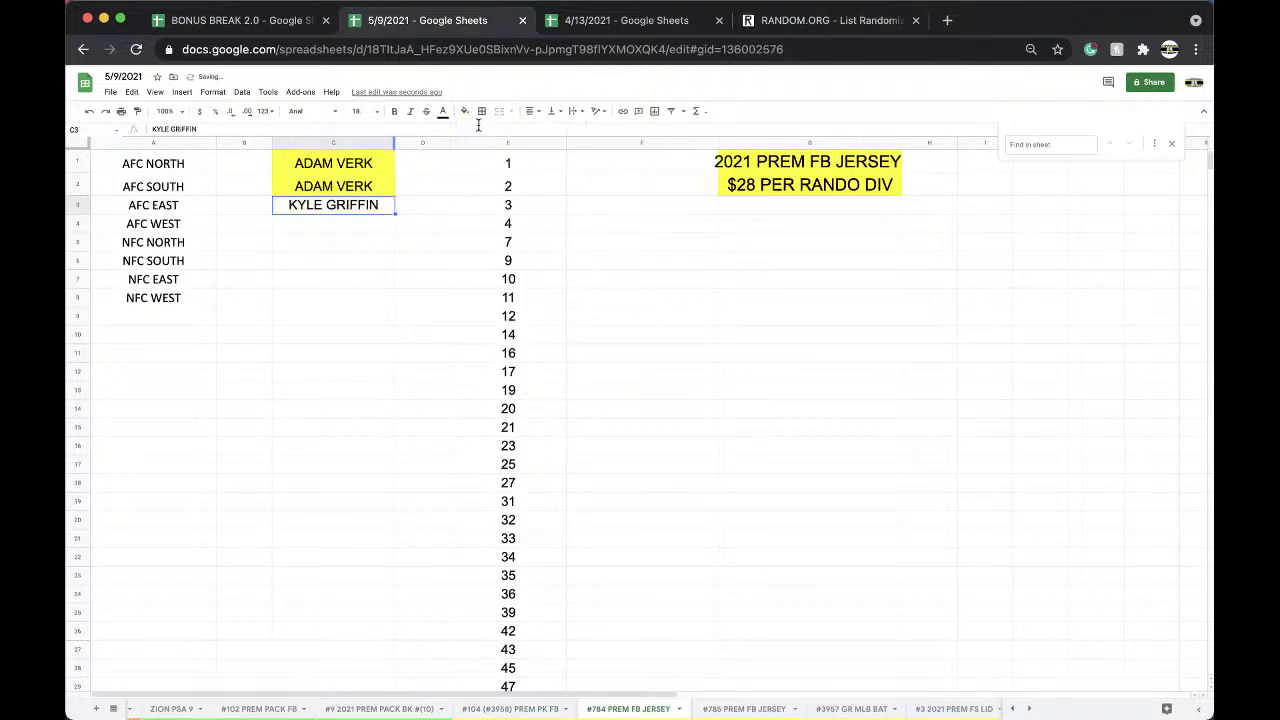
pyautogui.click(555, 709)
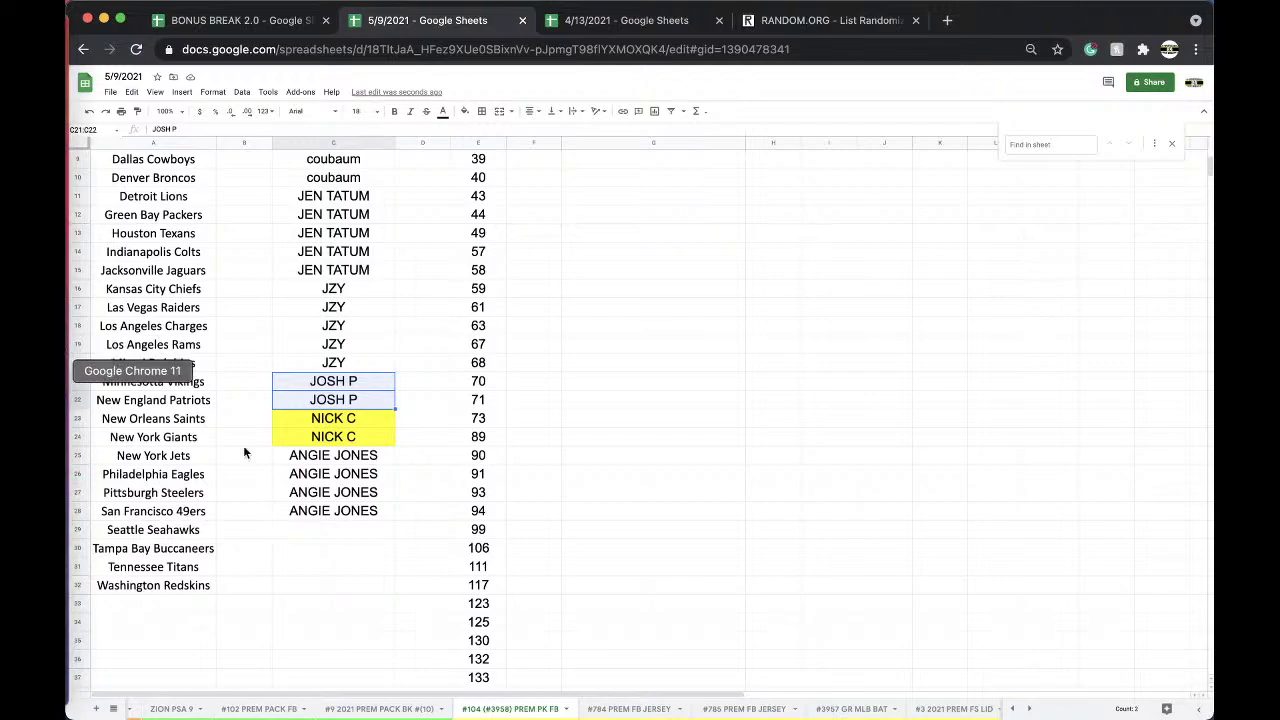
# Copy the C25:C28 buyer cells into C29:C32, then go to the 4/13/2021 workbook.
pyautogui.click(341, 485)
pyautogui.moveTo(333, 458); pyautogui.dragTo(337, 508)
pyautogui.hotkey('ctrl', 'c')
pyautogui.click(315, 529)
pyautogui.hotkey('ctrl', 'v')
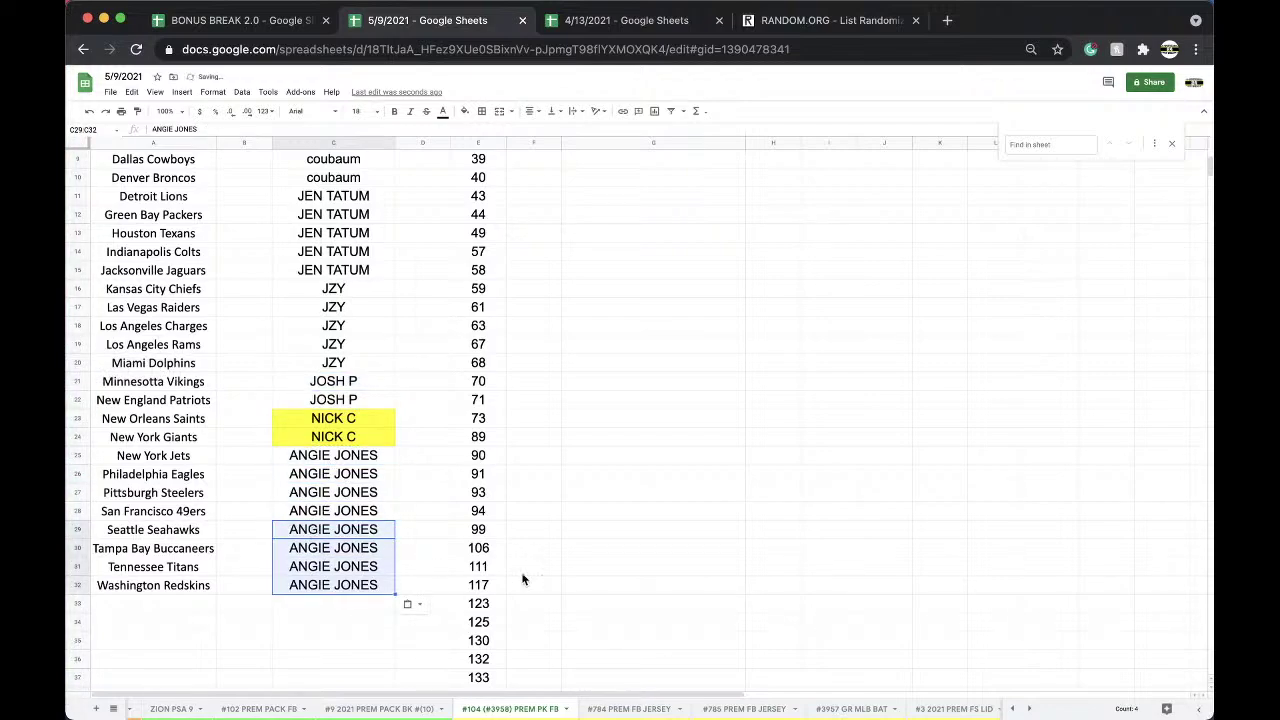
pyautogui.click(550, 573)
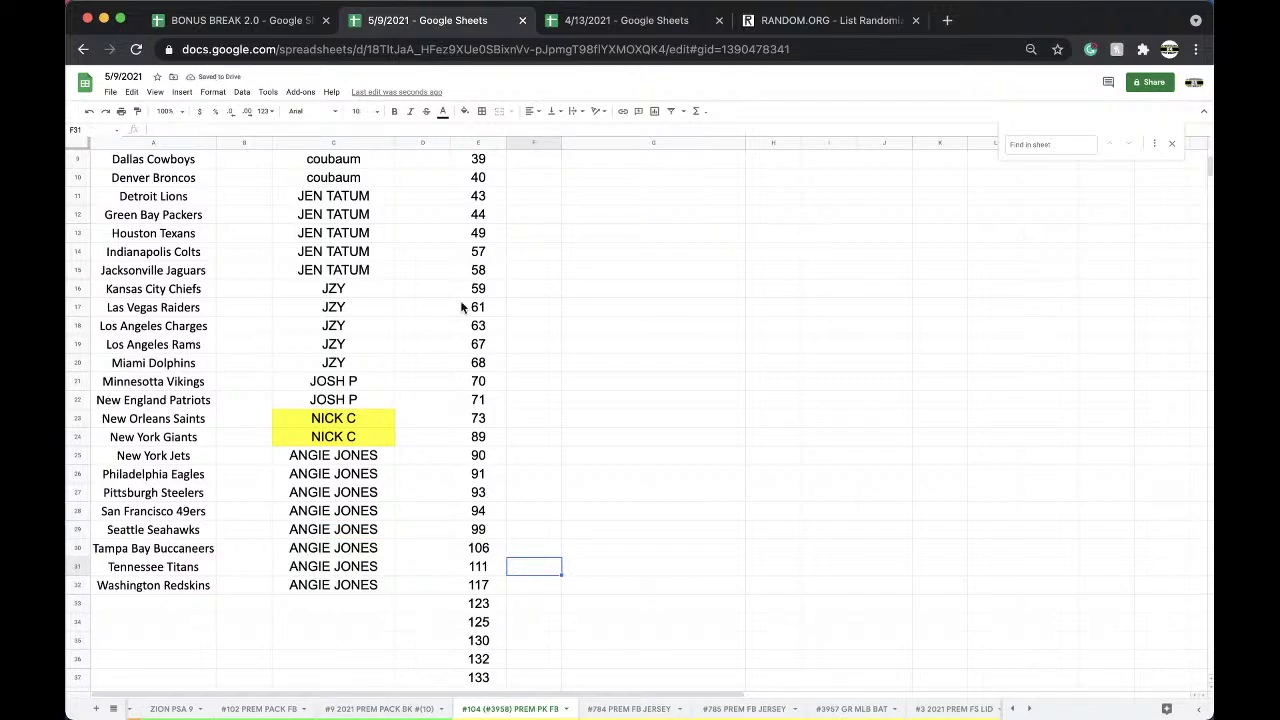
pyautogui.rightClick(537, 709)
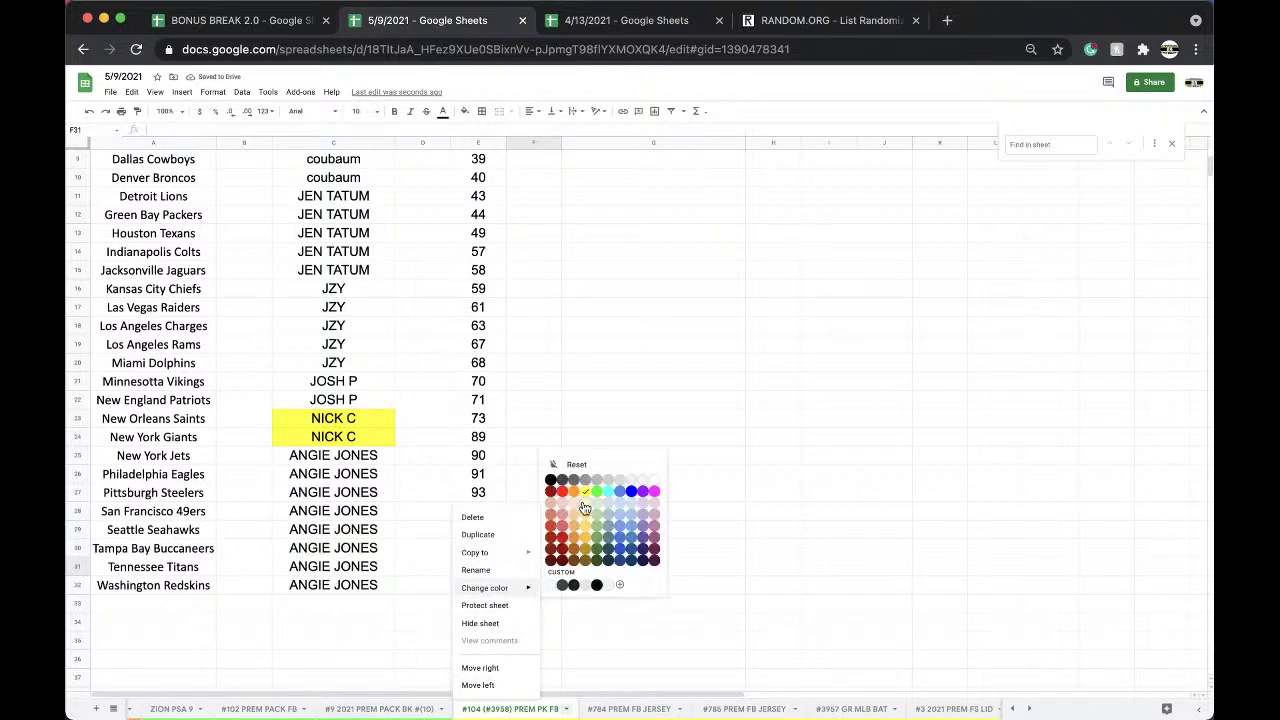
pyautogui.click(536, 76)
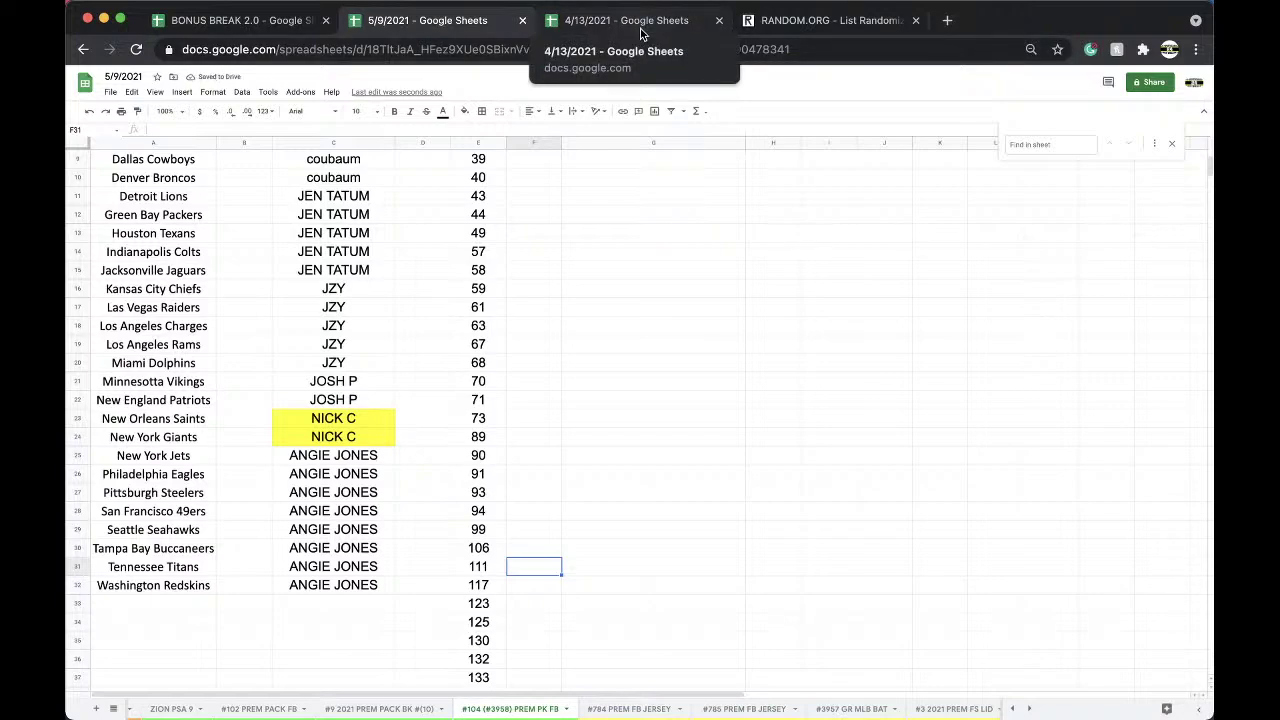
pyautogui.click(641, 22)
# Enter a $4 credit in B16 of the CREDIT sheet and return to the 5/9/2021 break sheet.
pyautogui.click(563, 424)
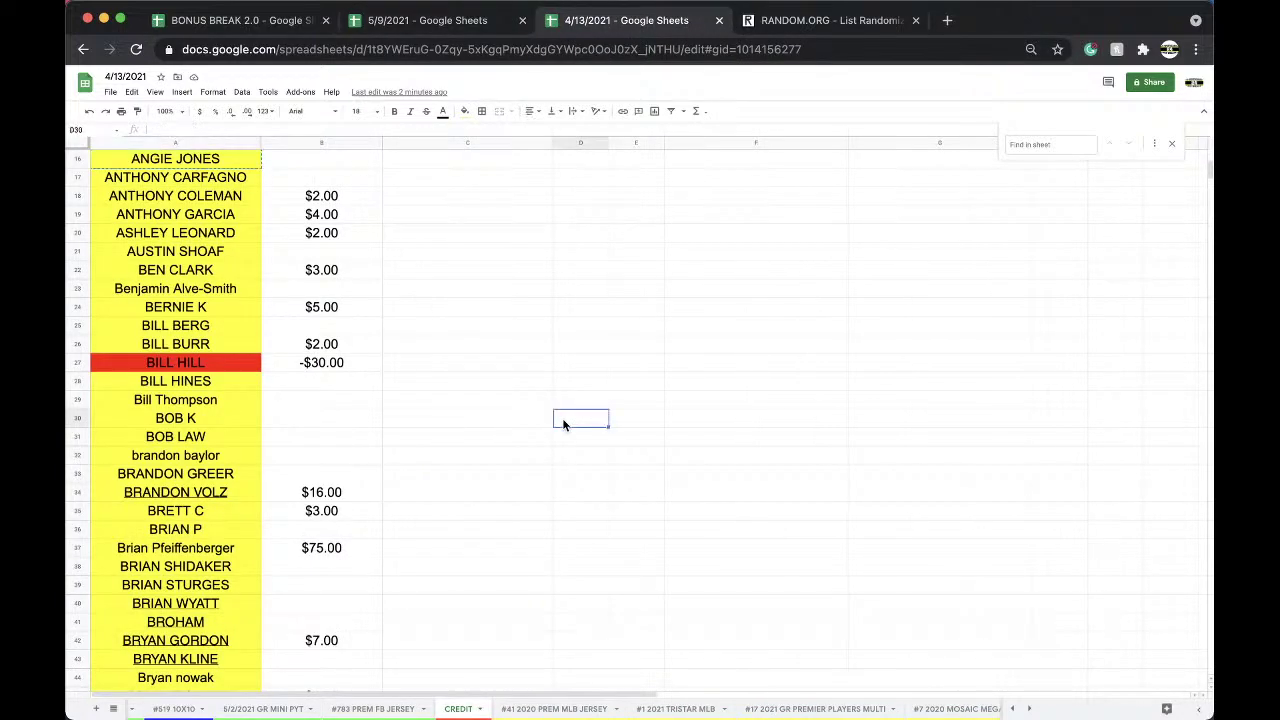
pyautogui.click(330, 158)
pyautogui.write('$4')
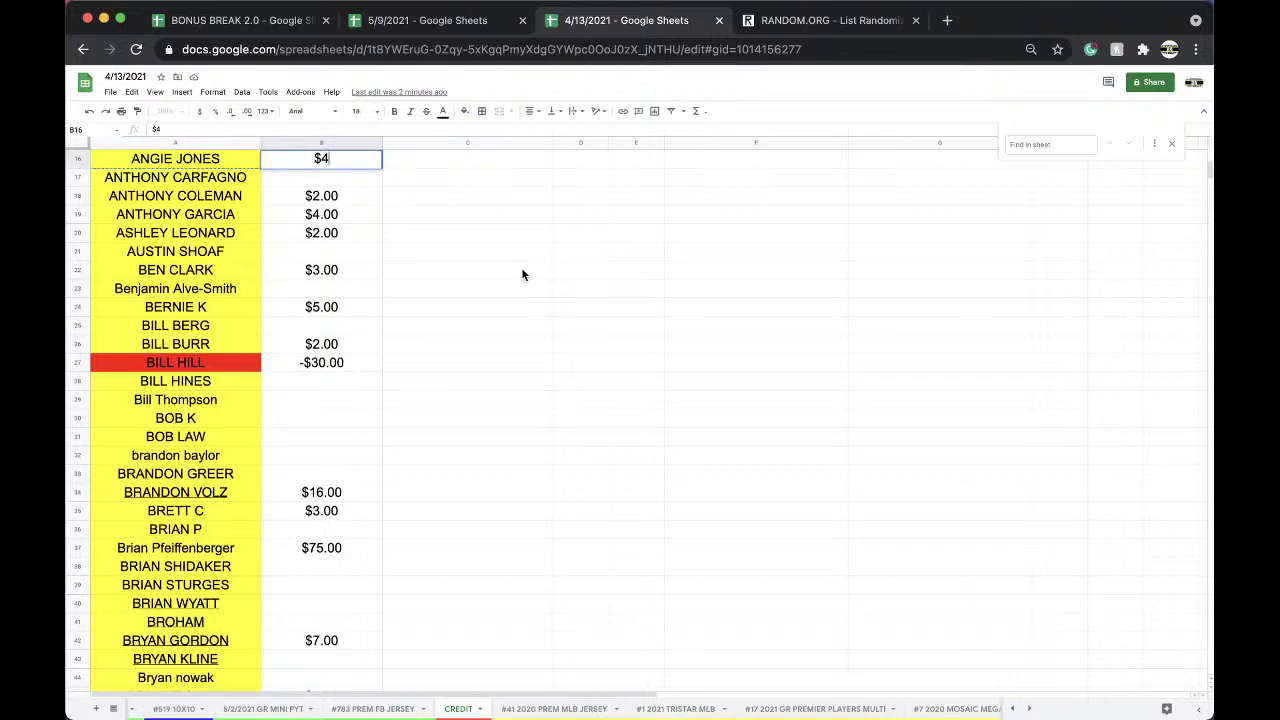
pyautogui.click(460, 22)
pyautogui.click(687, 680)
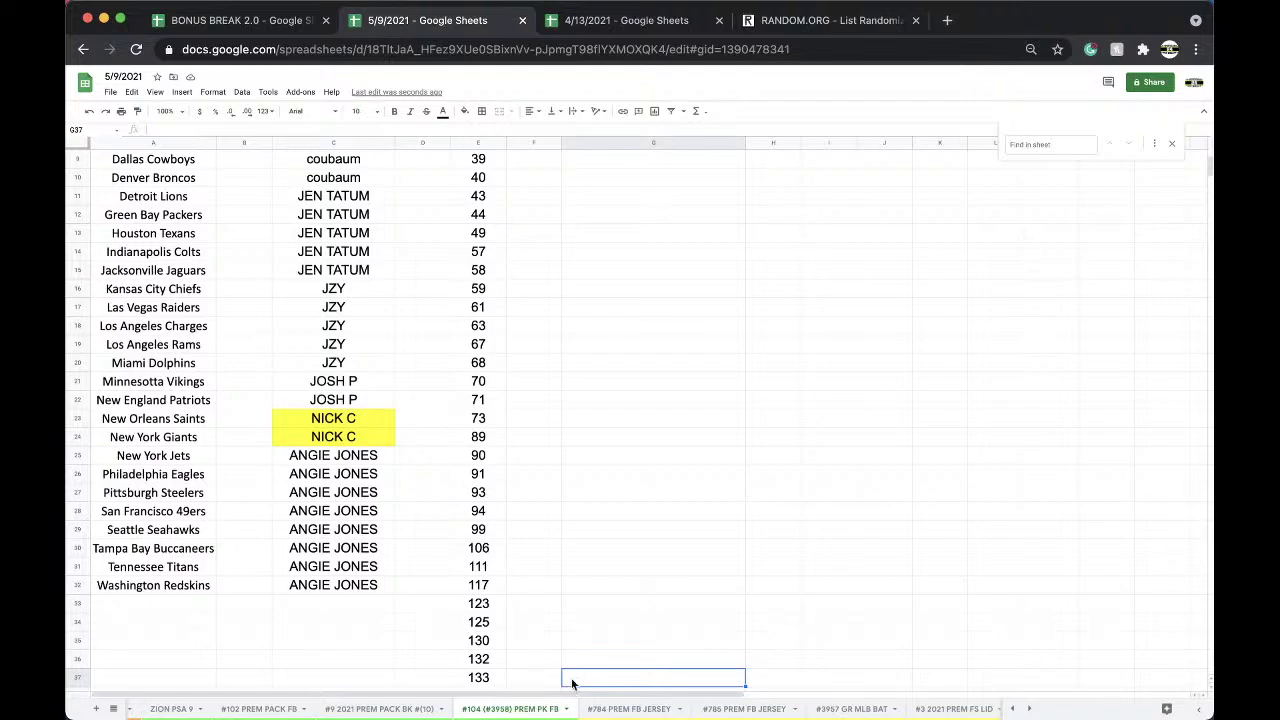
pyautogui.click(628, 708)
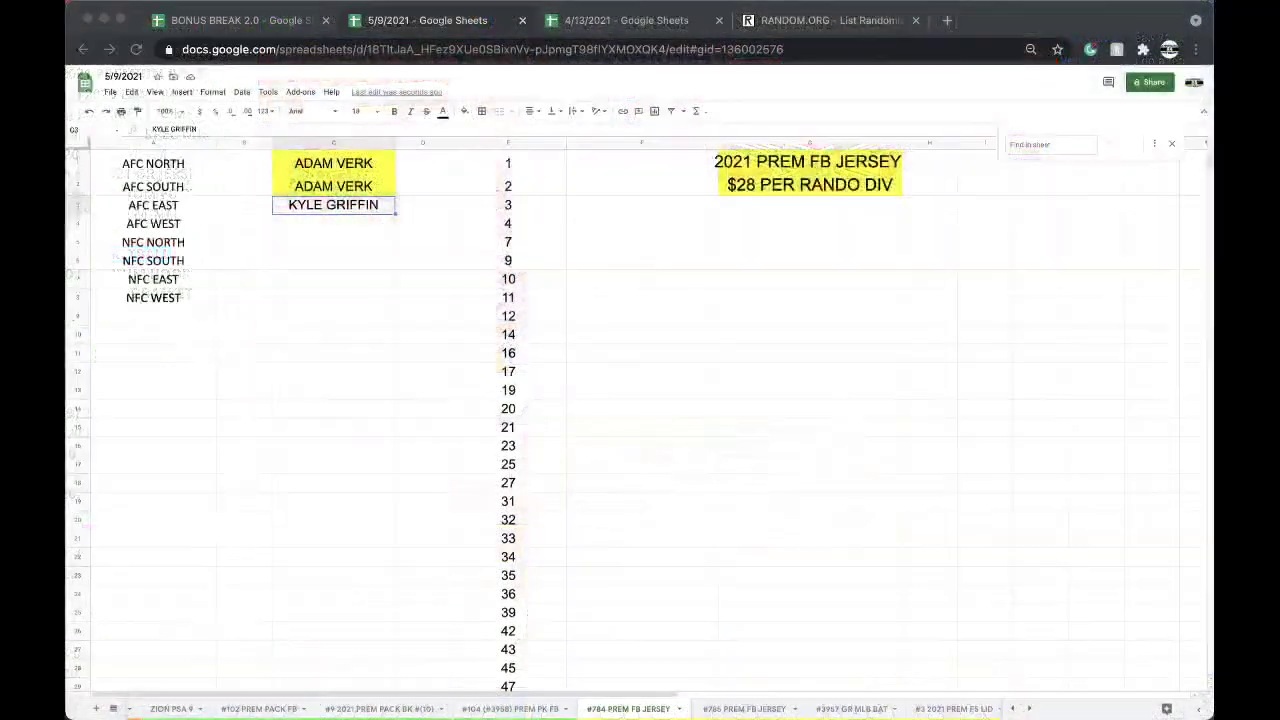
pyautogui.click(469, 703)
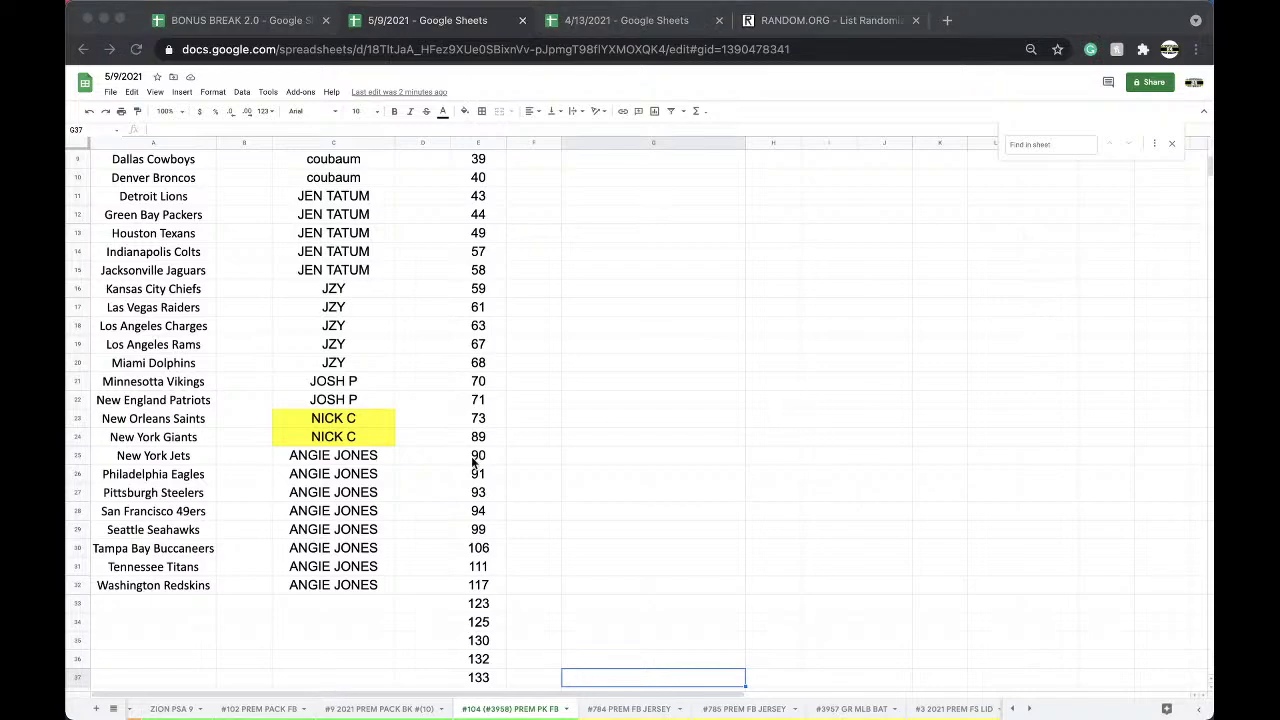
pyautogui.scroll(4, 475, 462)
pyautogui.click(645, 710)
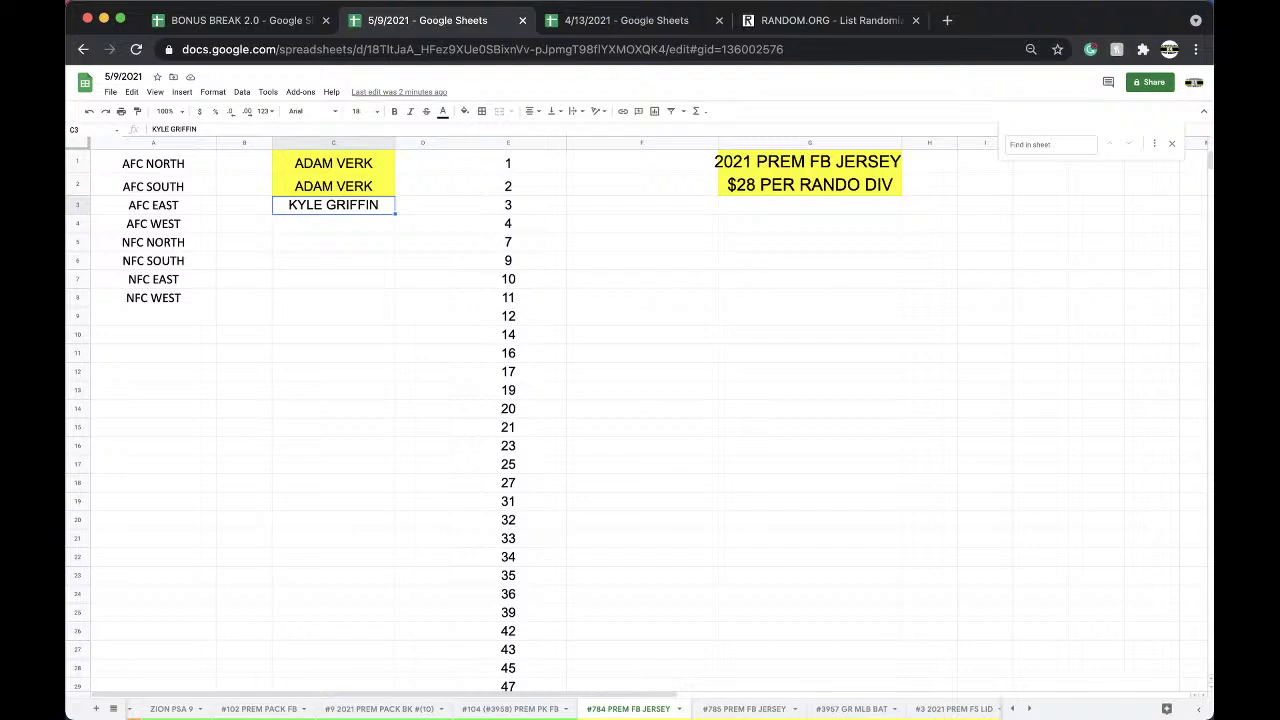
pyautogui.click(510, 709)
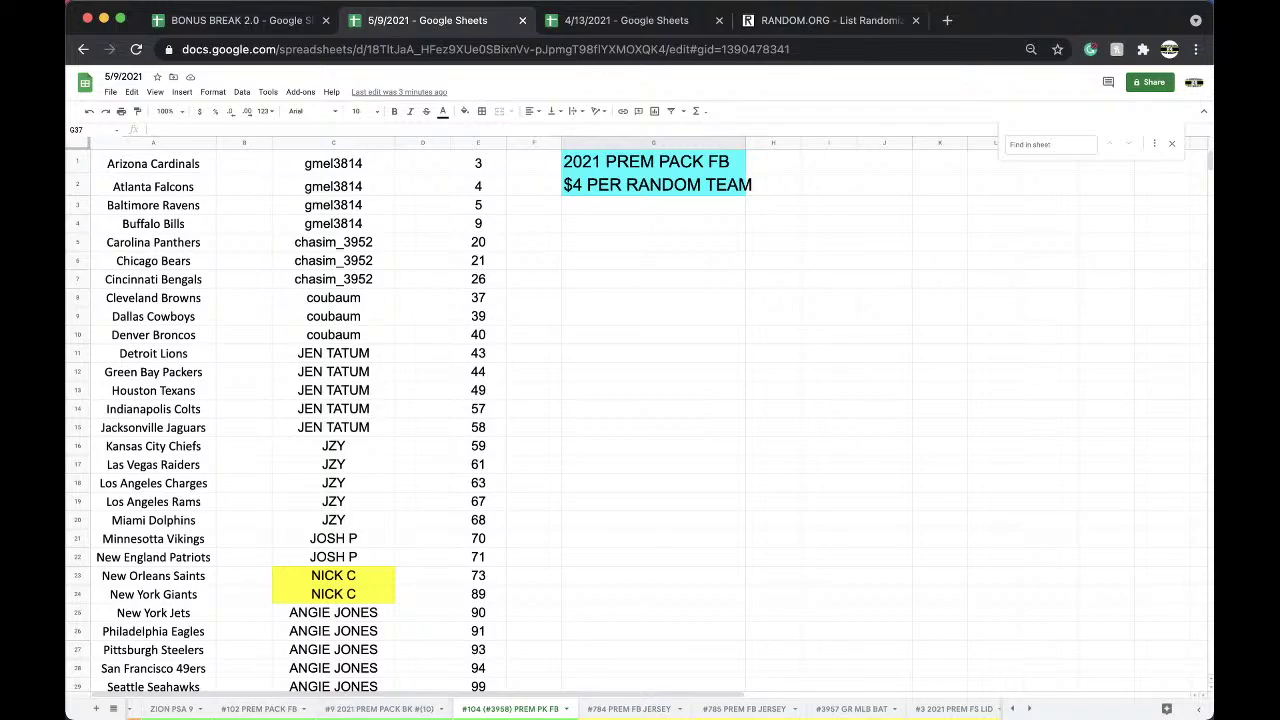
# Search the 4/13/2021 CREDIT sheet for the Saints and Giants buyer to check their credit.
pyautogui.hotkey('ctrl', 'Tab')
pyautogui.click(481, 407)
pyautogui.hotkey('ctrl', 'f')
pyautogui.write('N')
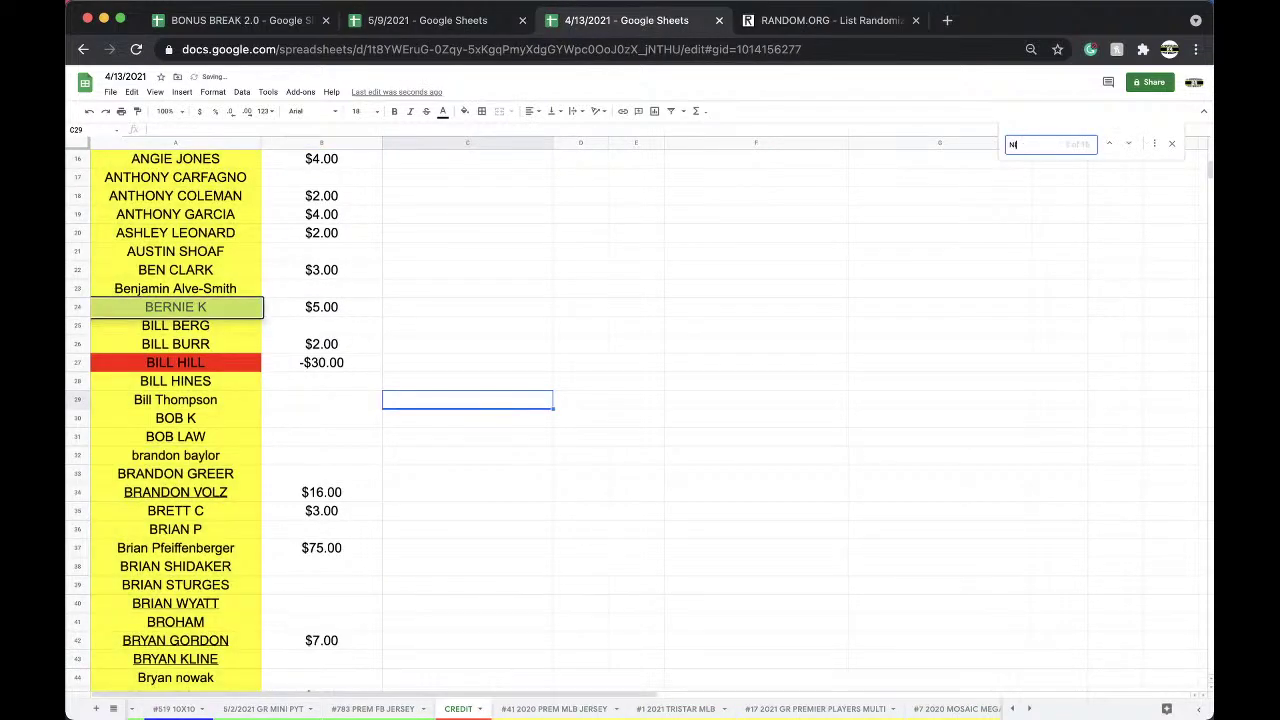
pyautogui.write('ICK')
pyautogui.press('Return')
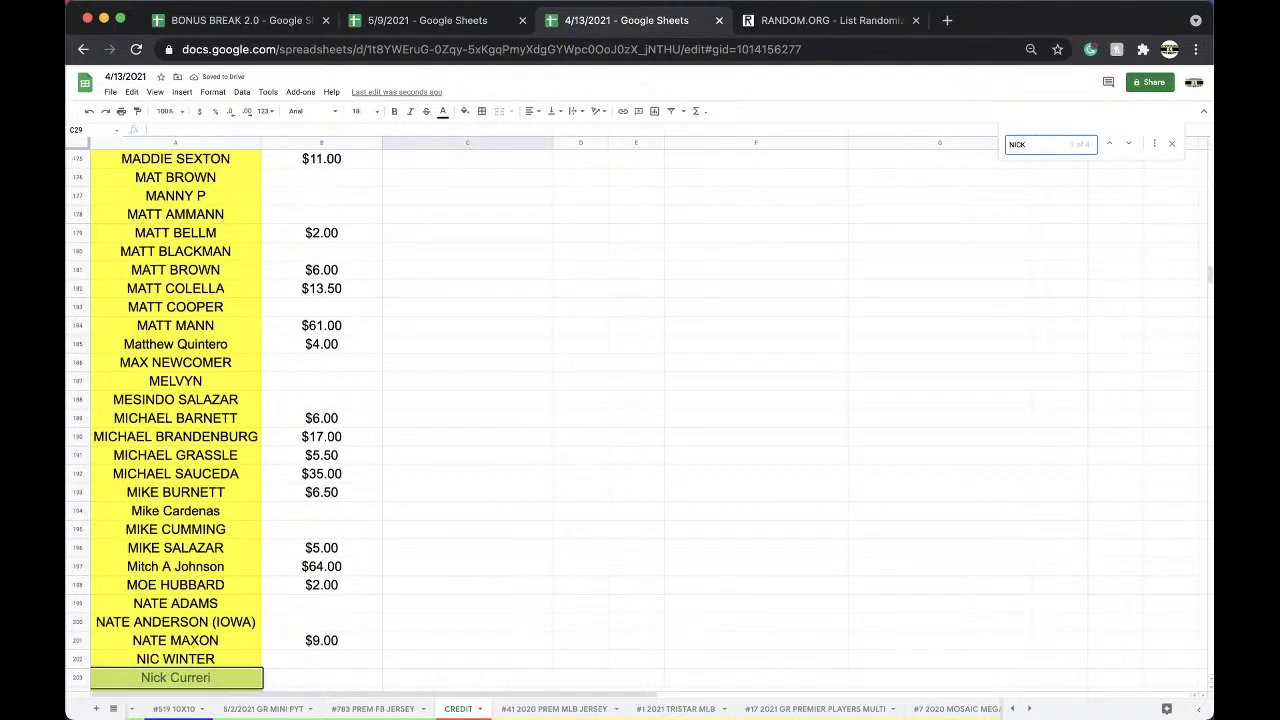
pyautogui.scroll(-20, 285, 540)
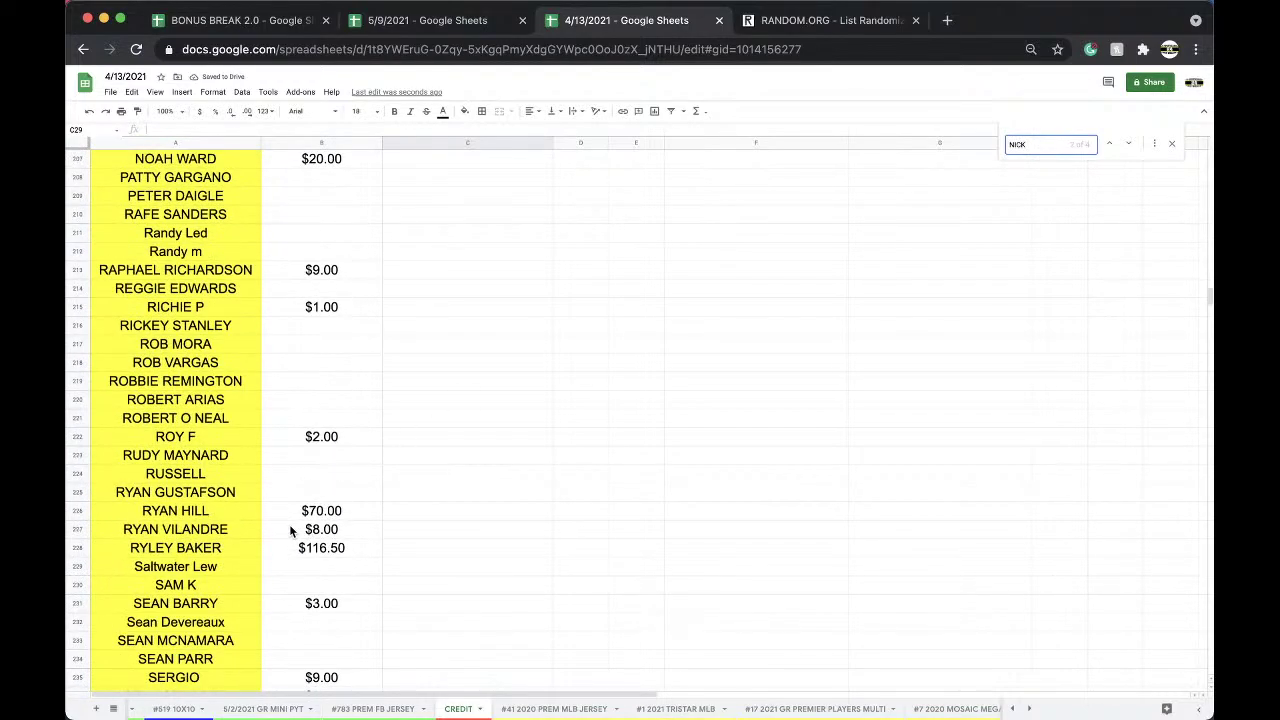
pyautogui.scroll(18, 289, 528)
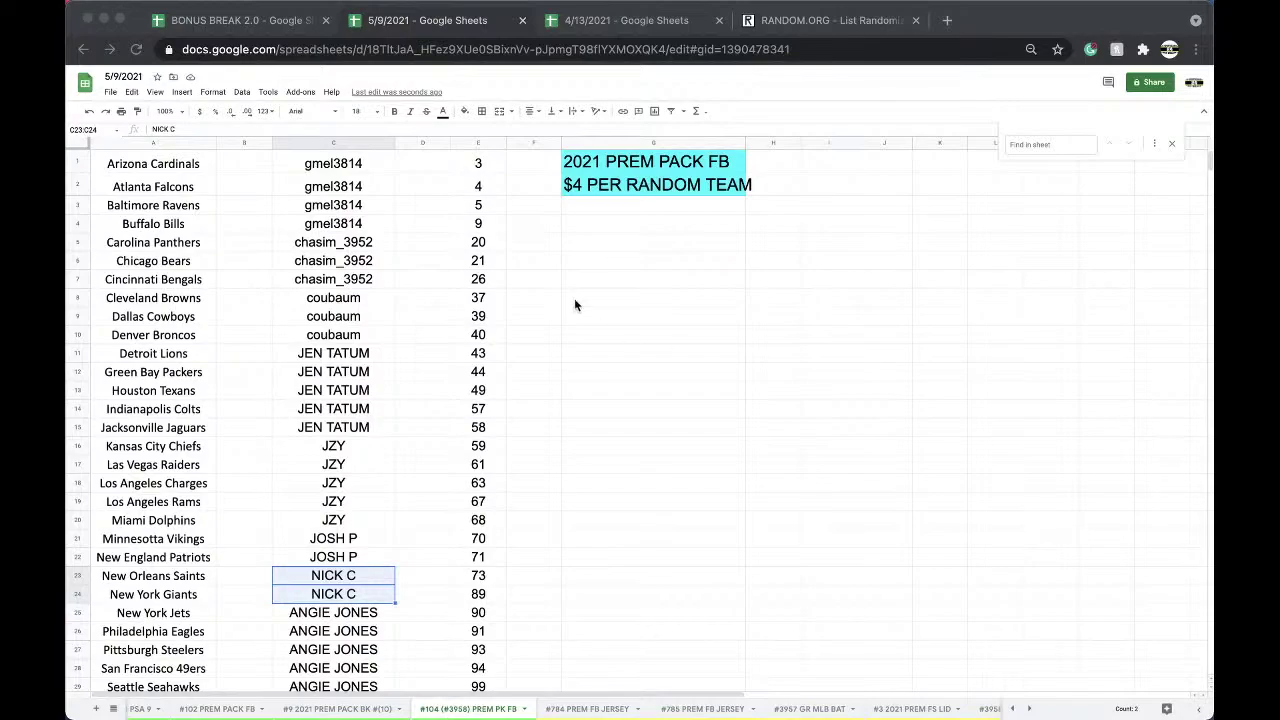
# Shuffle the 39 spot numbers repeatedly in RANDOM.ORG List Randomizer, then return to the 4/13/2021 spreadsheet.
pyautogui.click(478, 143)
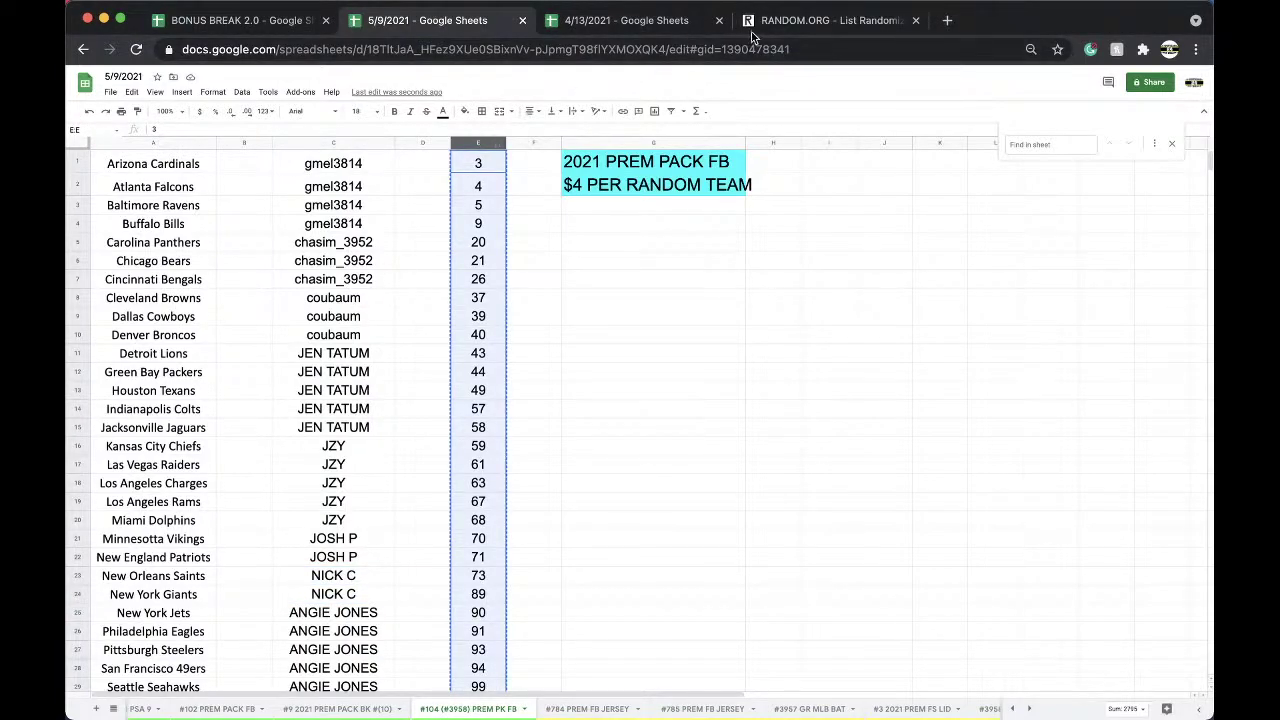
pyautogui.click(752, 24)
pyautogui.click(747, 42)
pyautogui.press('Return')
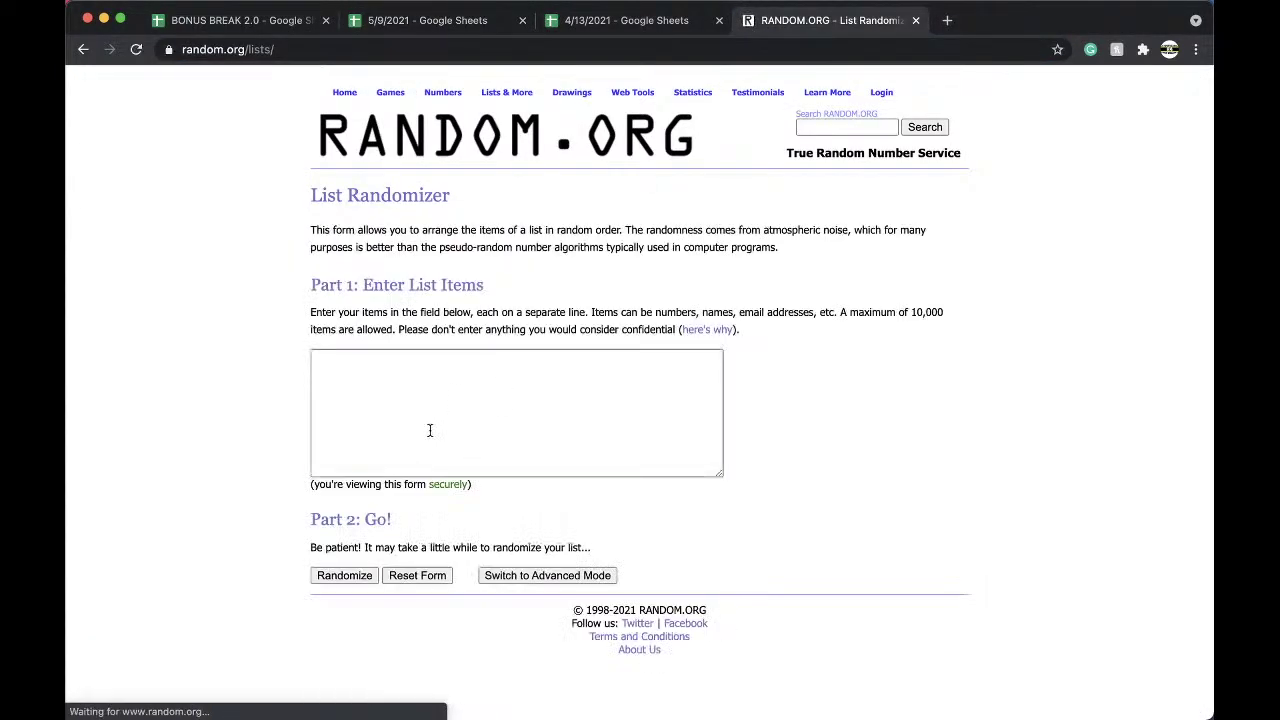
pyautogui.click(344, 575)
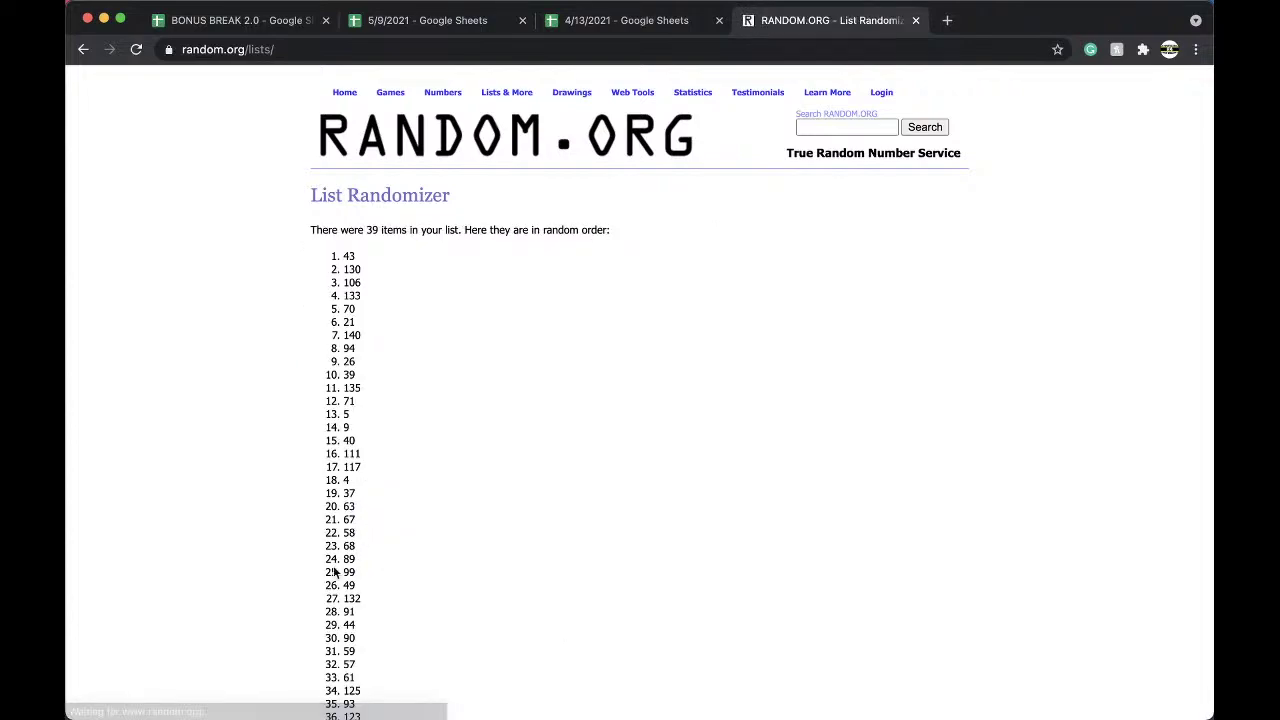
pyautogui.scroll(-5, 340, 572)
pyautogui.click(318, 609)
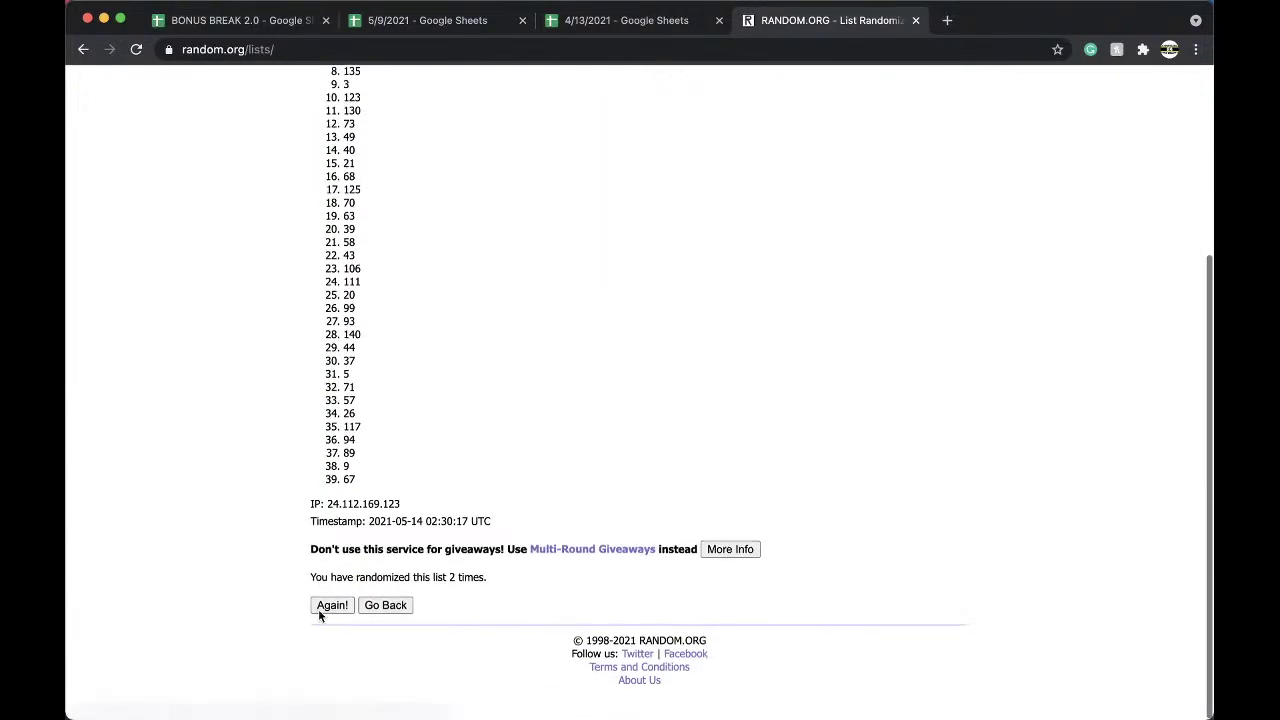
pyautogui.click(320, 616)
pyautogui.click(322, 616)
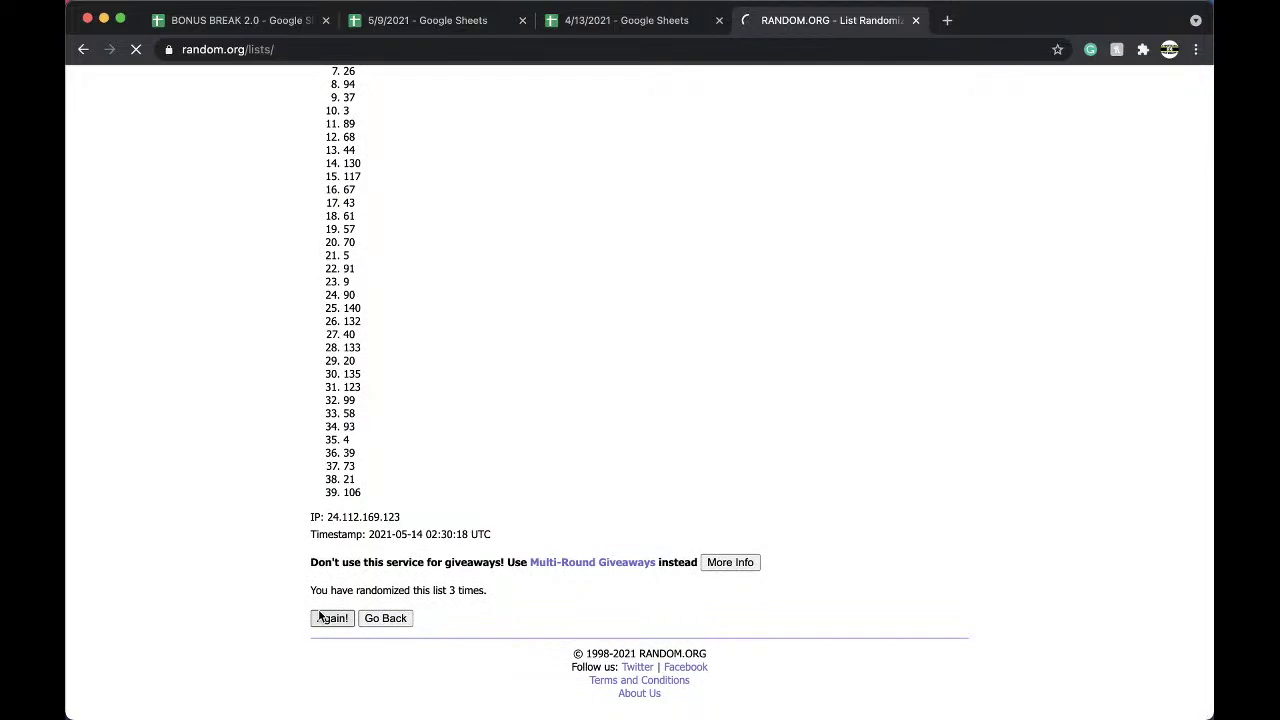
pyautogui.click(320, 617)
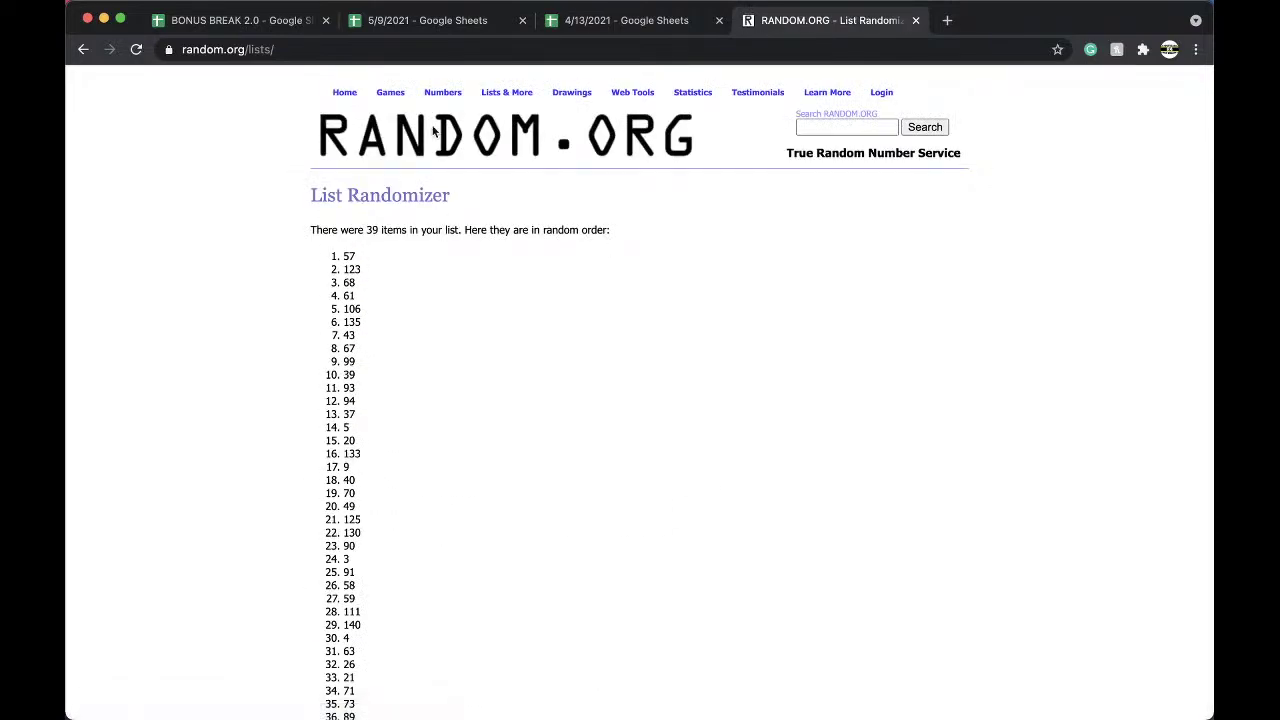
pyautogui.click(640, 28)
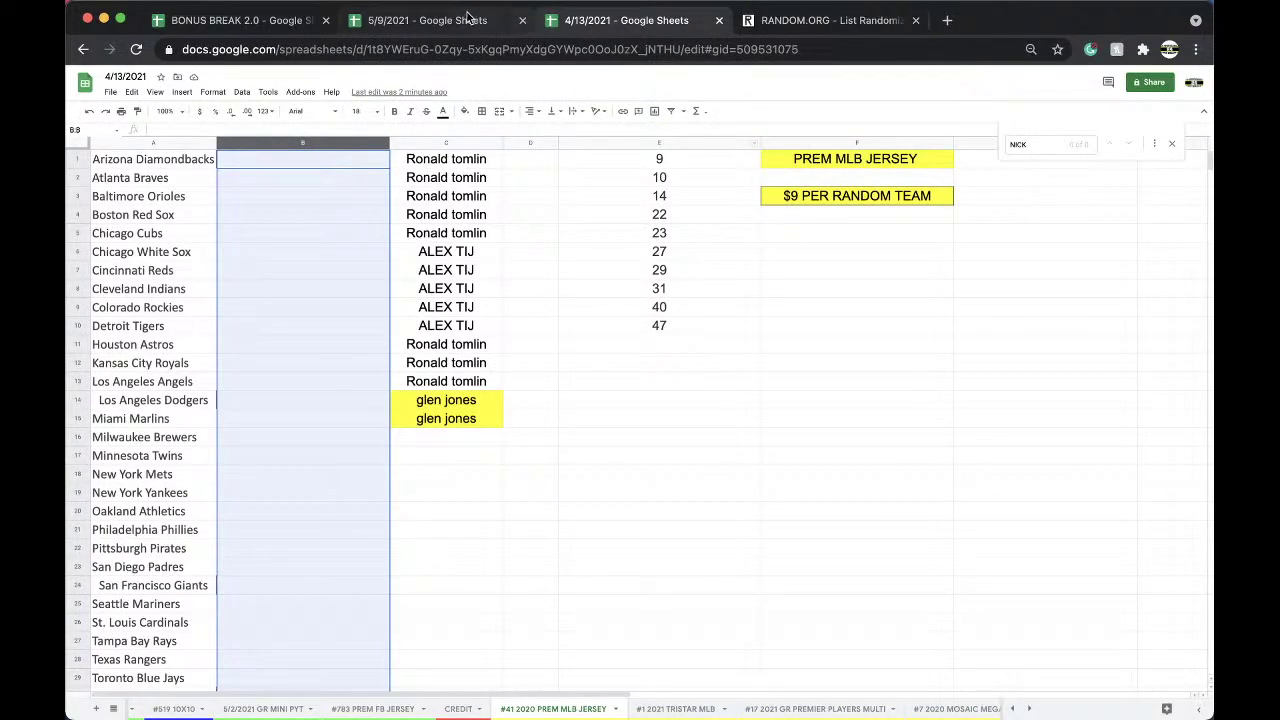
pyautogui.moveTo(470, 22); pyautogui.dragTo(618, 27)
# Shade spot number 57 (cell E14) green on the #104 sheet.
pyautogui.click(484, 411)
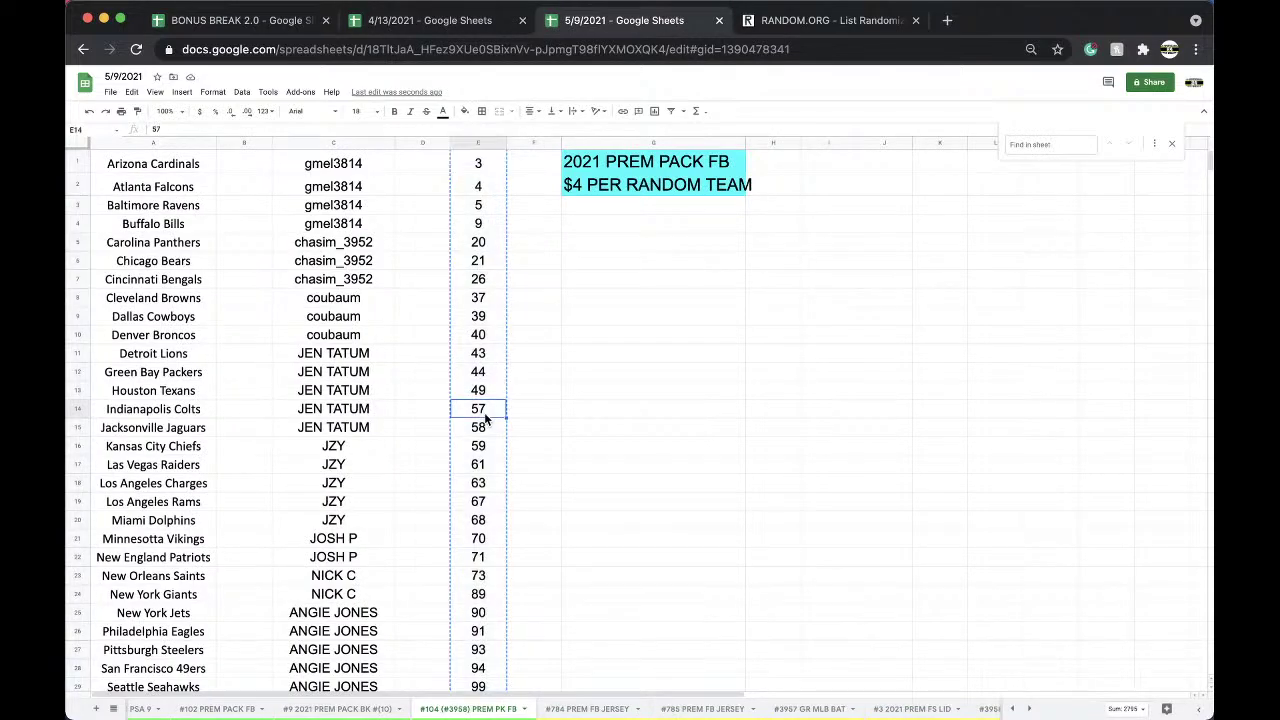
pyautogui.click(464, 111)
pyautogui.click(510, 154)
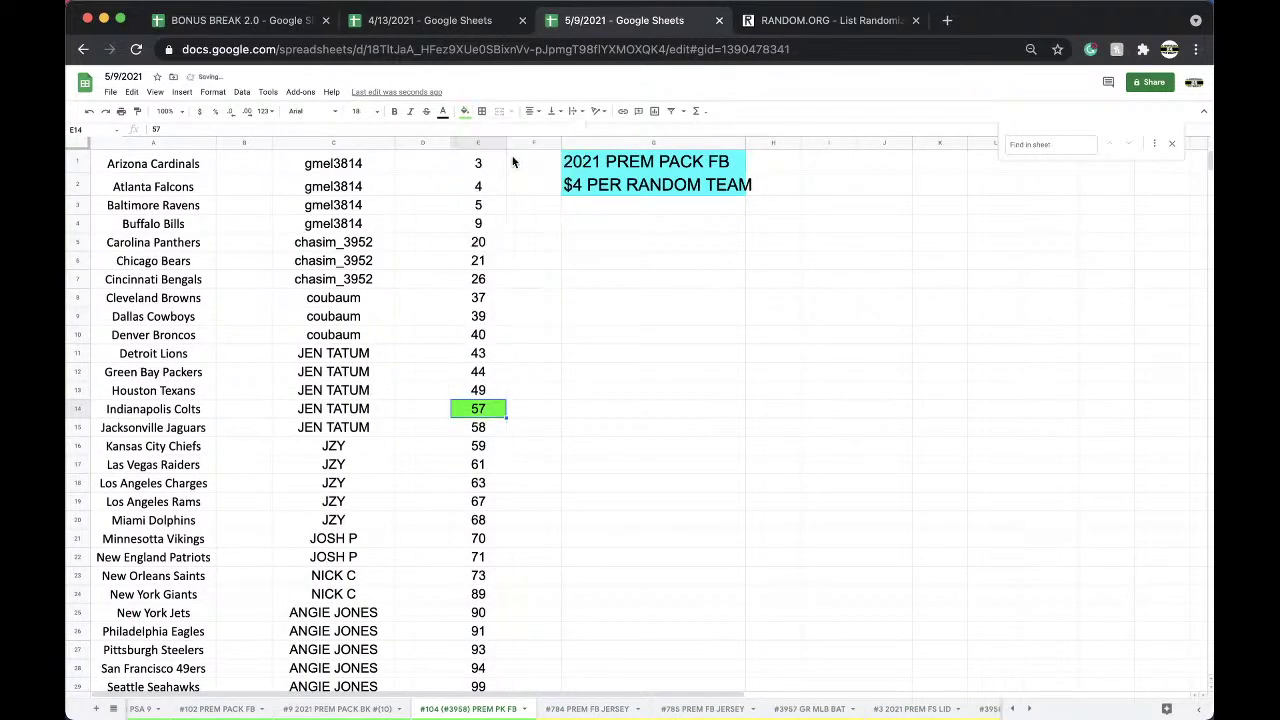
# Duplicate the #104 sheet and rename the copy #105 PREM PK FB.
pyautogui.rightClick(507, 713)
pyautogui.click(462, 537)
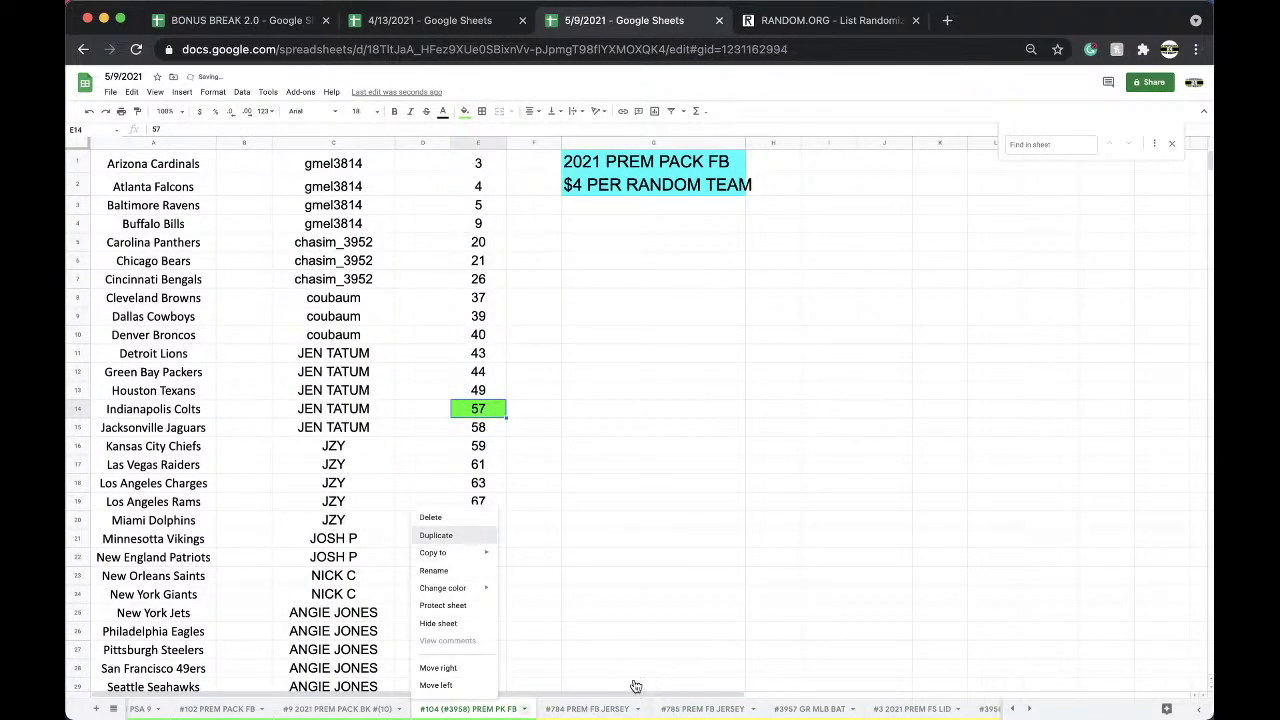
pyautogui.doubleClick(603, 709)
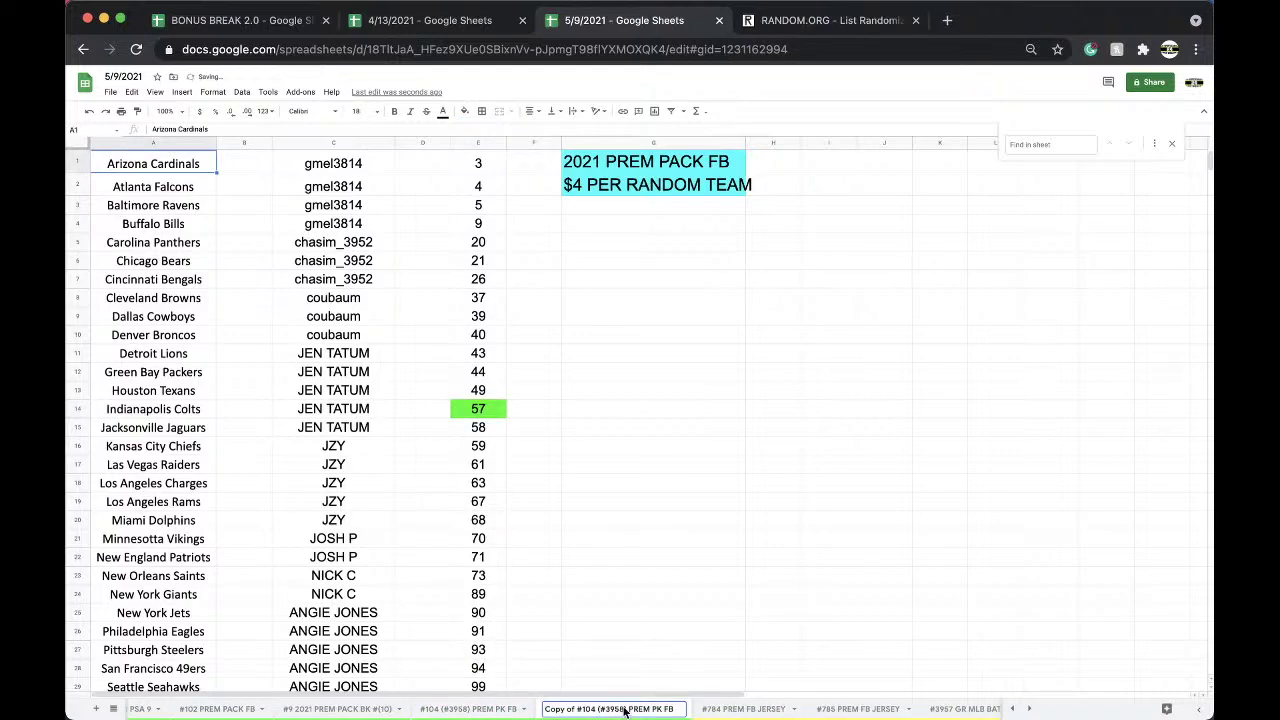
pyautogui.moveTo(624, 709); pyautogui.dragTo(545, 709)
pyautogui.write('#105')
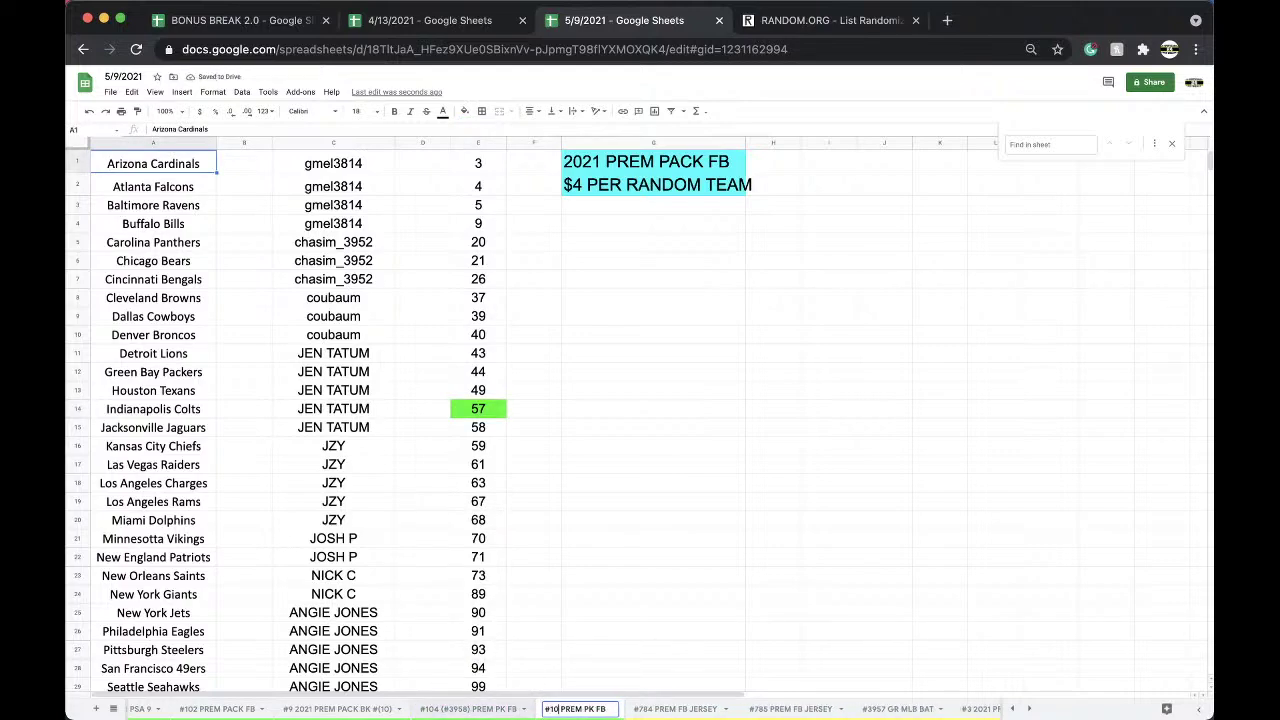
pyautogui.click(628, 612)
# Color the #105 tab and clear the buyer names from column C.
pyautogui.rightClick(580, 709)
pyautogui.moveTo(567, 587)
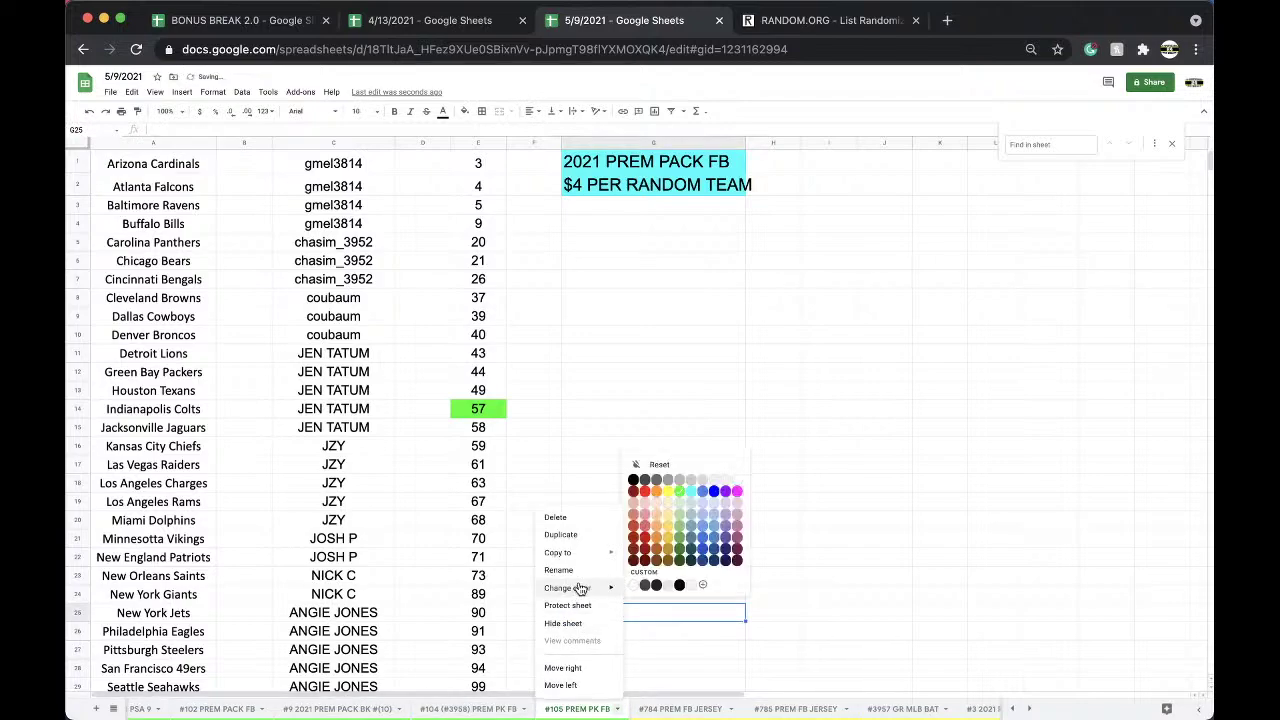
pyautogui.click(673, 492)
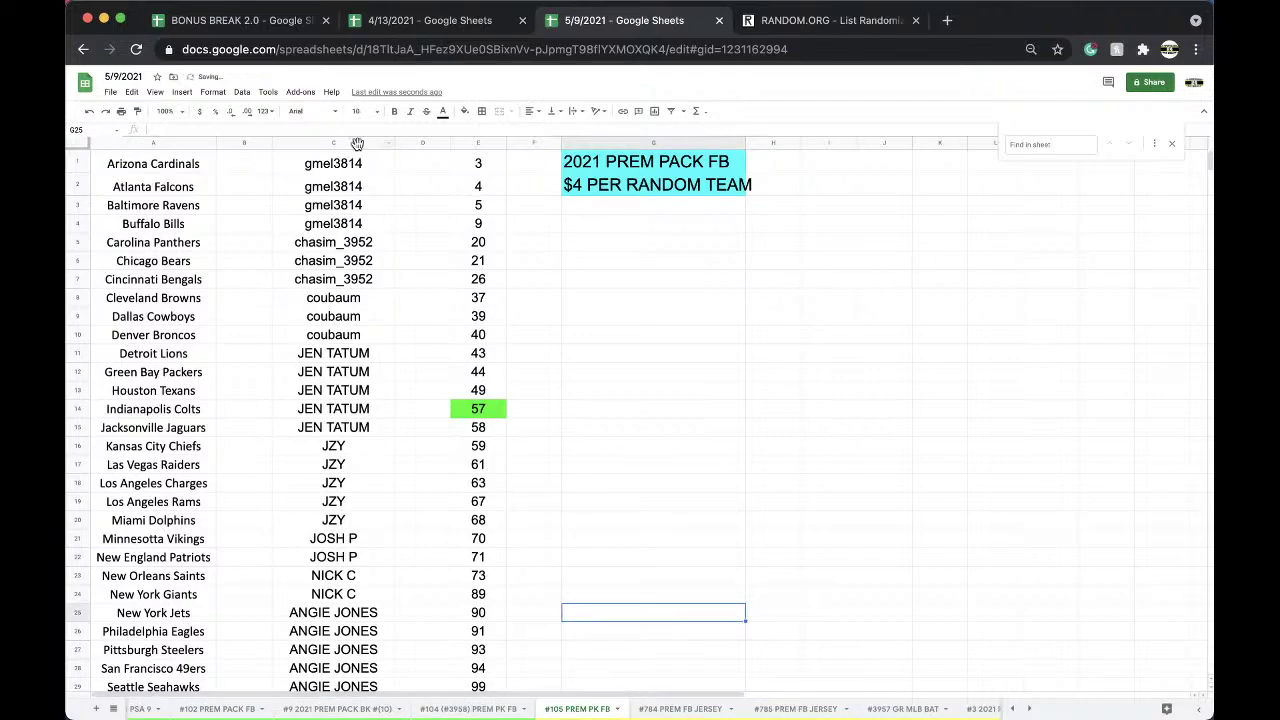
pyautogui.click(358, 143)
pyautogui.press('Delete')
# Clear column E below 57, repaste numbers from E14, and move #105 after #784 PREM FB JERSEY.
pyautogui.click(480, 428)
pyautogui.scroll(-5, 480, 594)
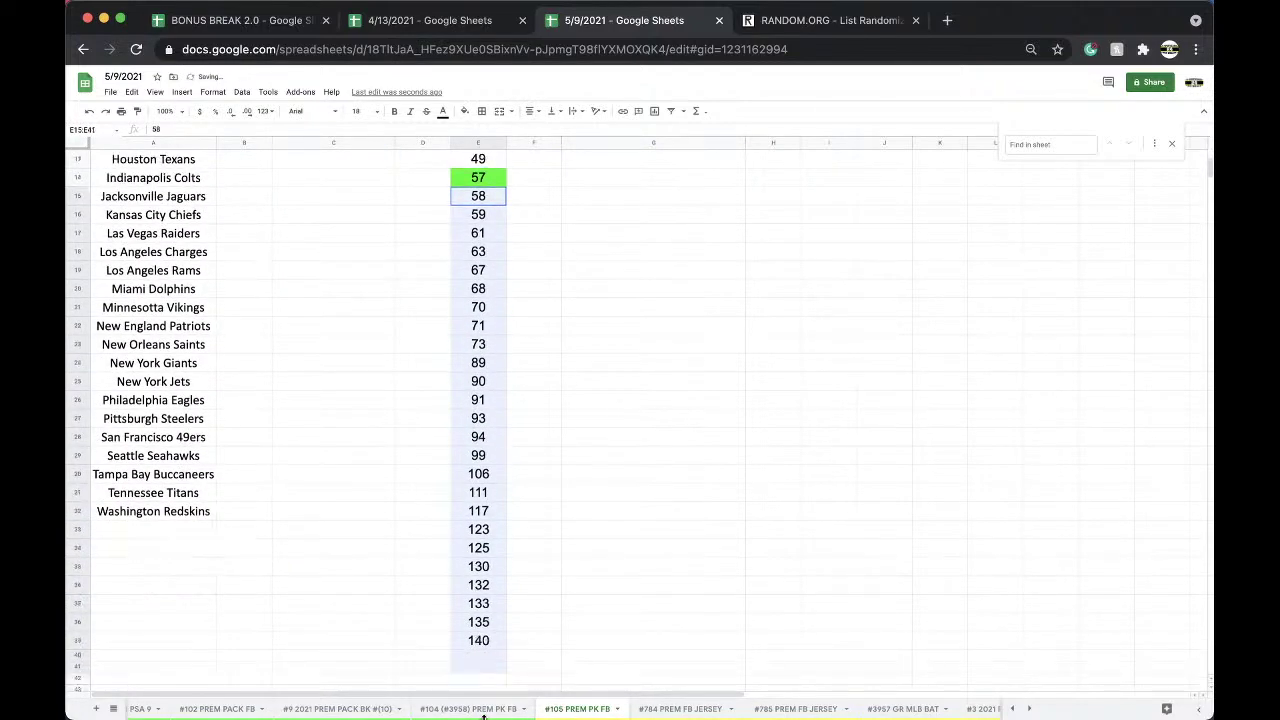
pyautogui.keyDown('shift'); pyautogui.click(480, 594); pyautogui.keyUp('shift')
pyautogui.press('Delete')
pyautogui.scroll(3, 480, 505)
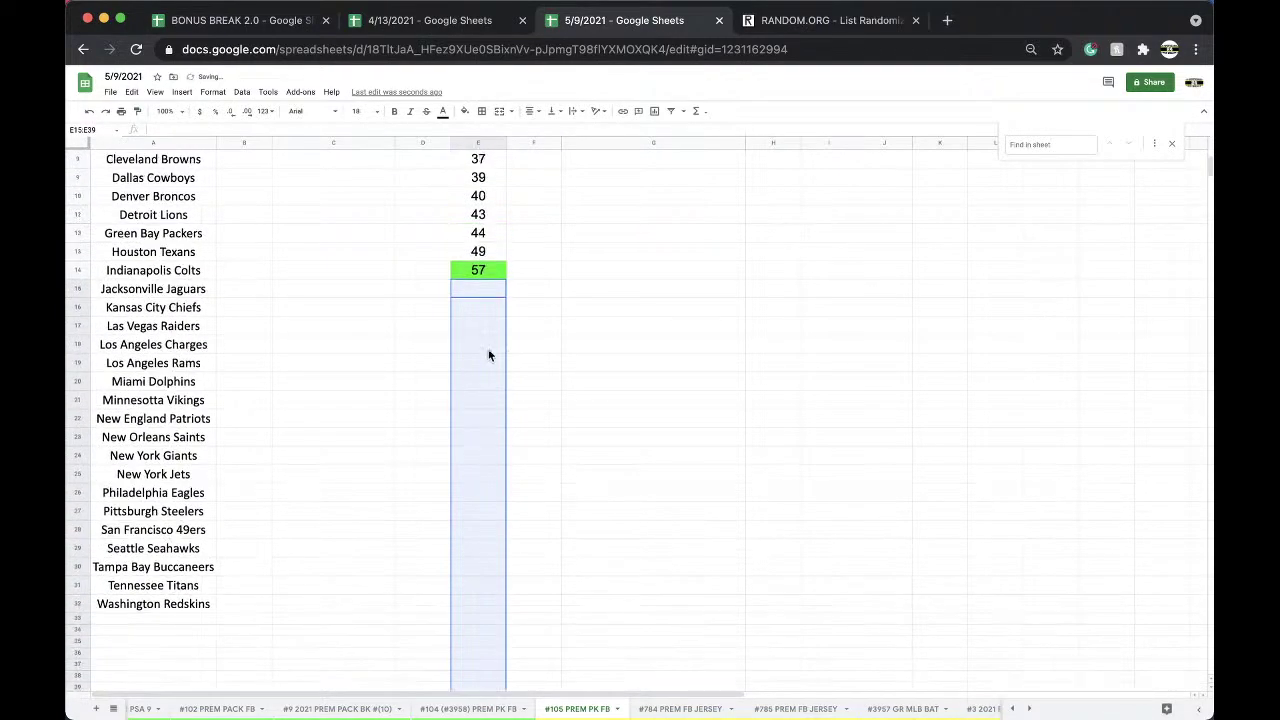
pyautogui.click(485, 270)
pyautogui.hotkey('ctrl', 'v')
pyautogui.moveTo(593, 707); pyautogui.dragTo(705, 707)
pyautogui.click(468, 708)
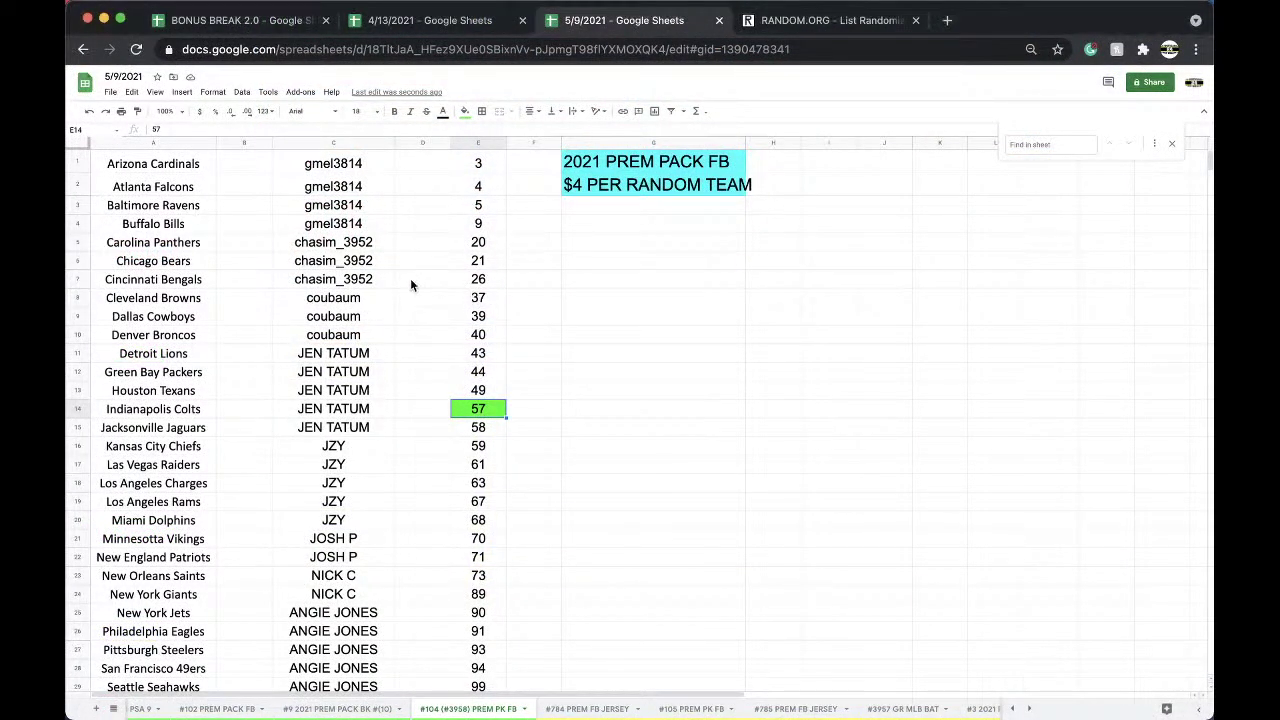
# Select and copy the 32 buyer names in column C.
pyautogui.click(355, 300)
pyautogui.moveTo(355, 300); pyautogui.dragTo(355, 424)
pyautogui.scroll(-2, 345, 428)
pyautogui.scroll(-2, 355, 406)
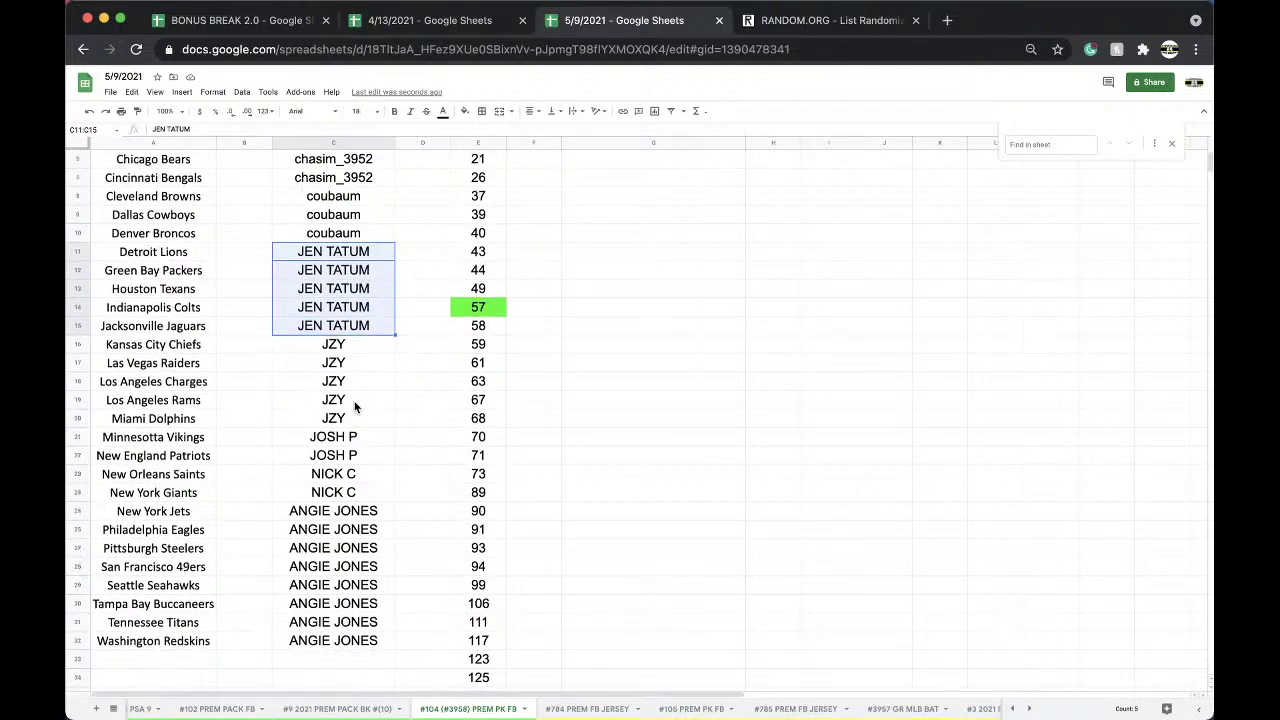
pyautogui.click(331, 140)
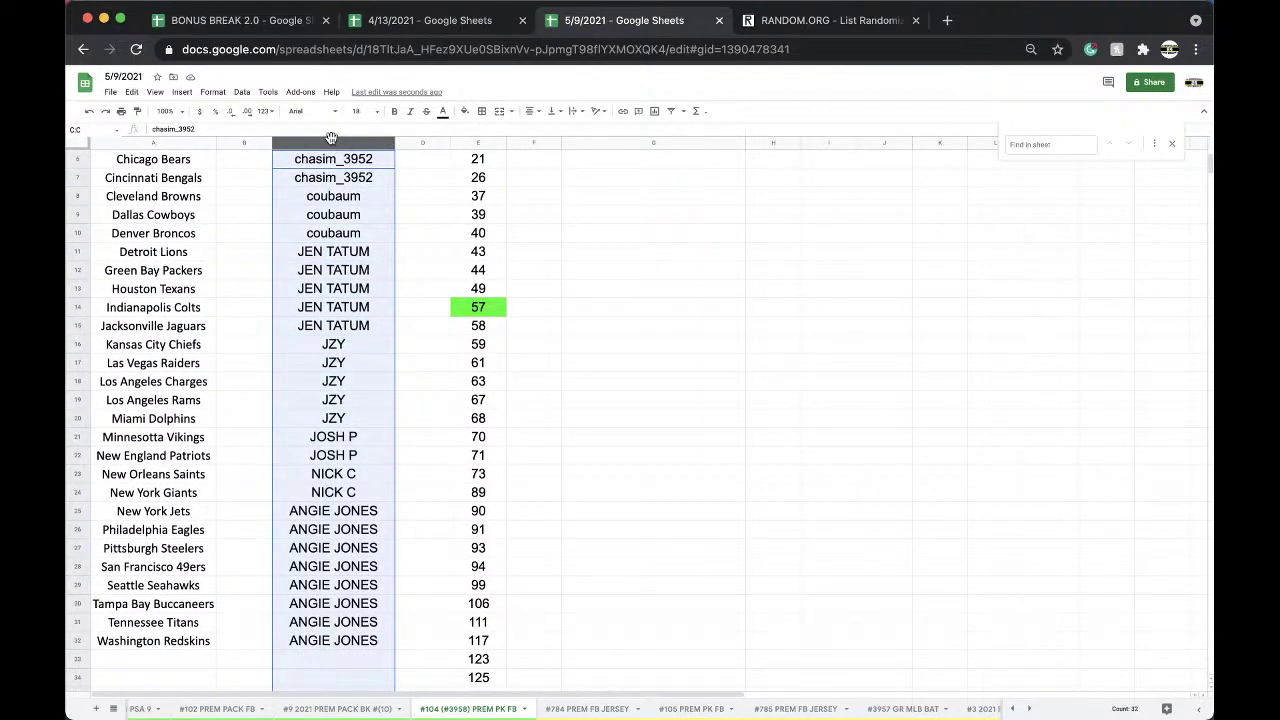
pyautogui.scroll(3, 373, 261)
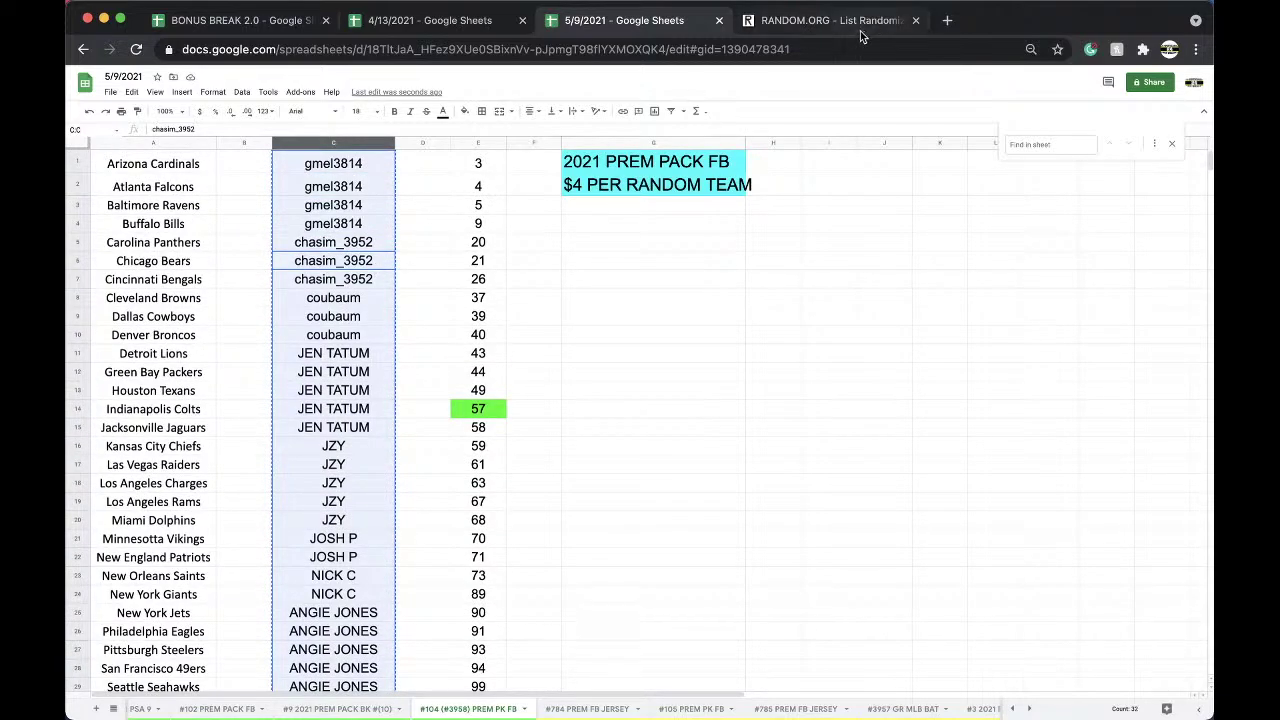
# Load the names into a fresh RANDOM.ORG List Randomizer and shuffle them repeatedly.
pyautogui.click(820, 22)
pyautogui.click(814, 46)
pyautogui.press('Return')
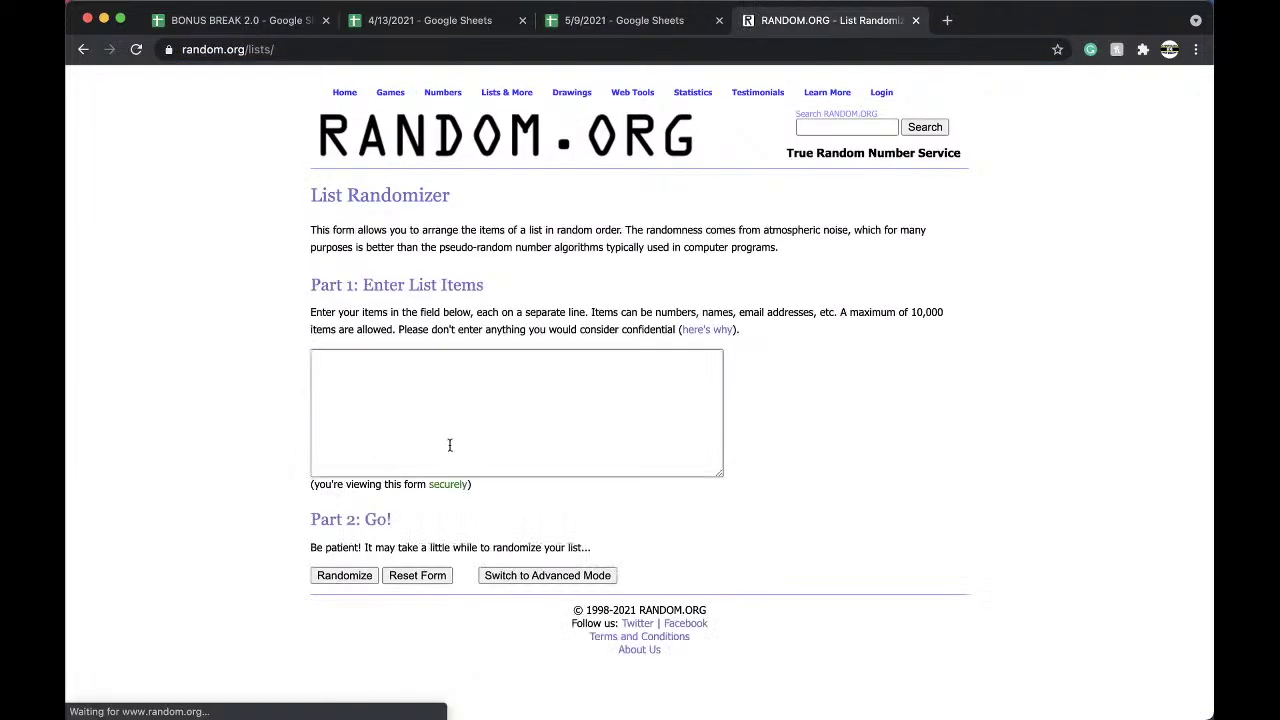
pyautogui.click(345, 575)
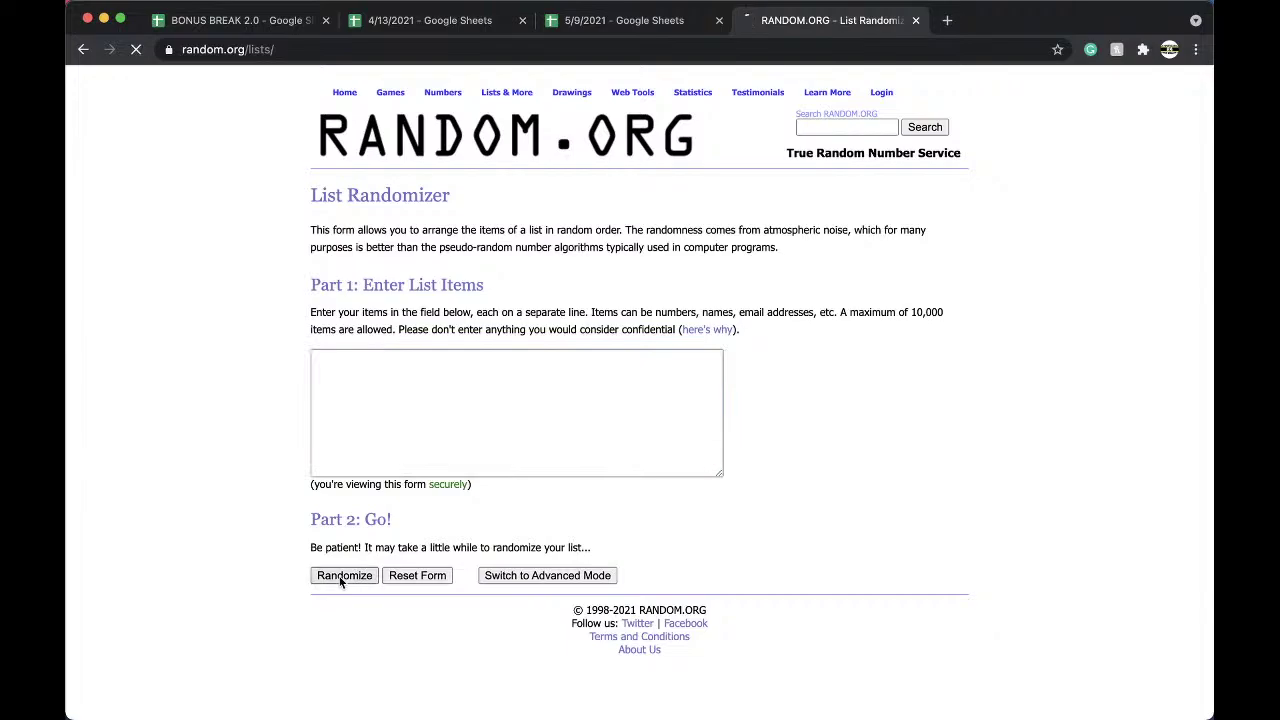
pyautogui.click(325, 616)
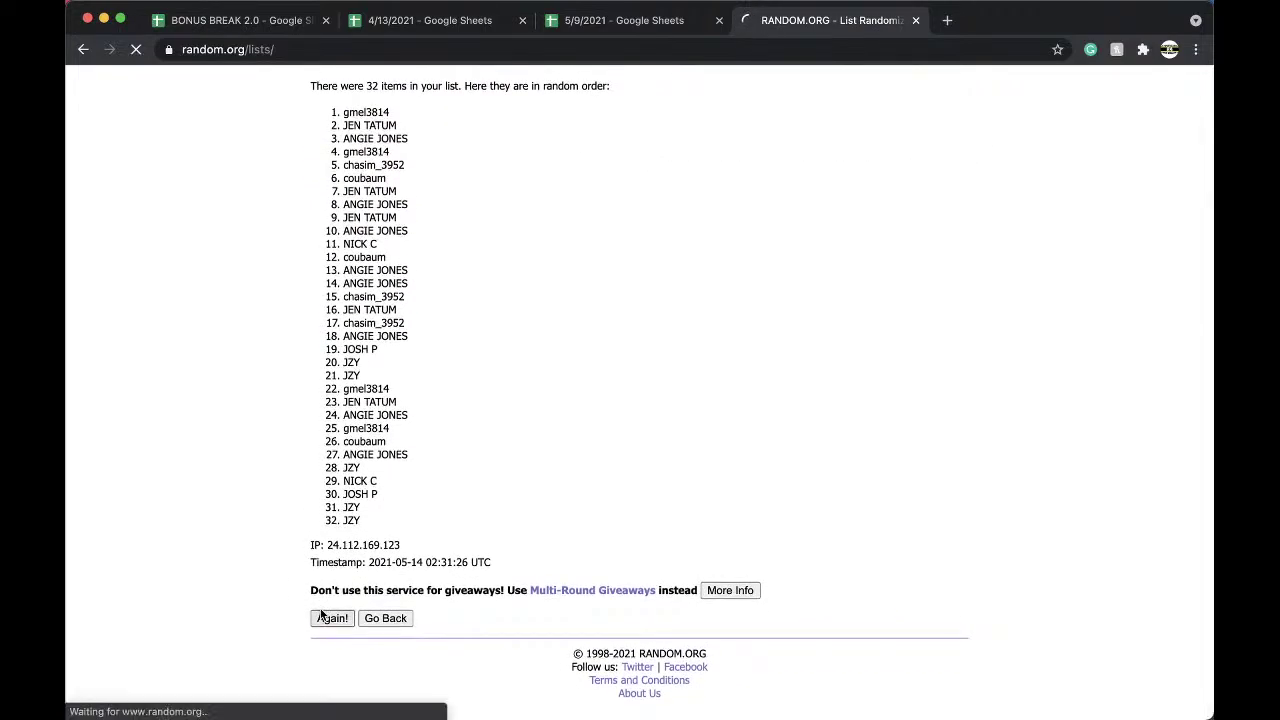
pyautogui.click(321, 617)
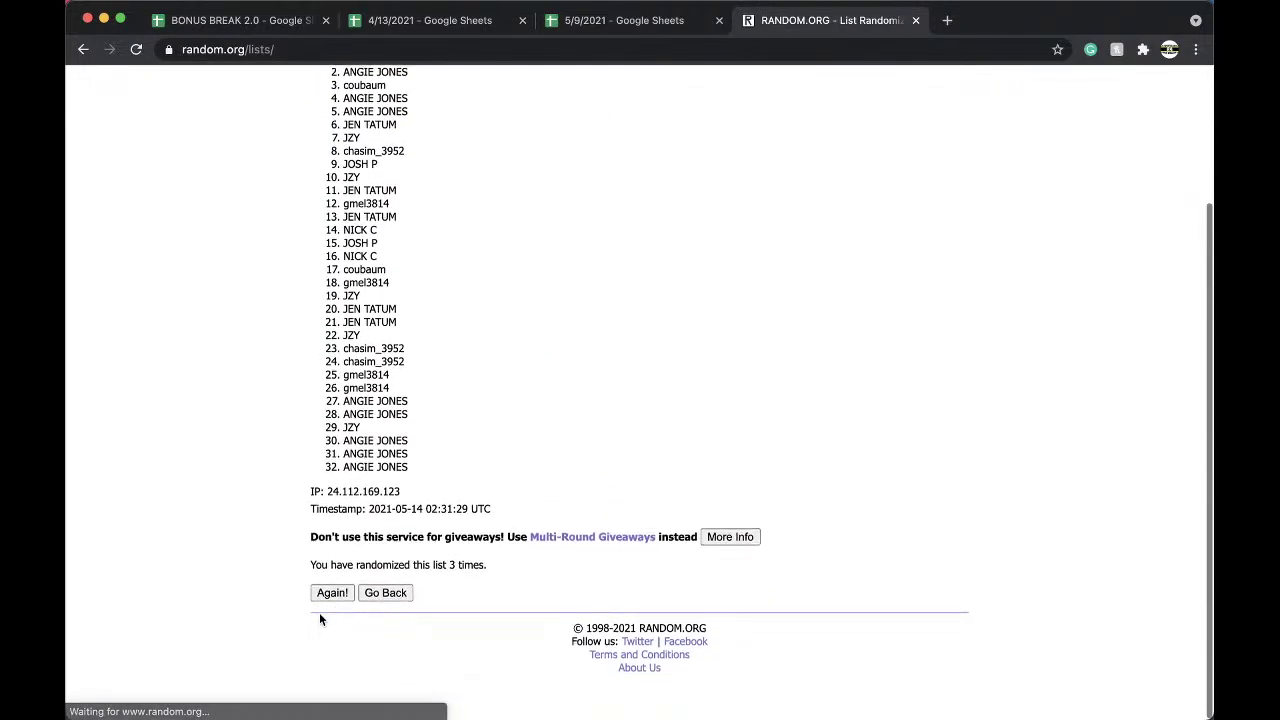
pyautogui.click(319, 612)
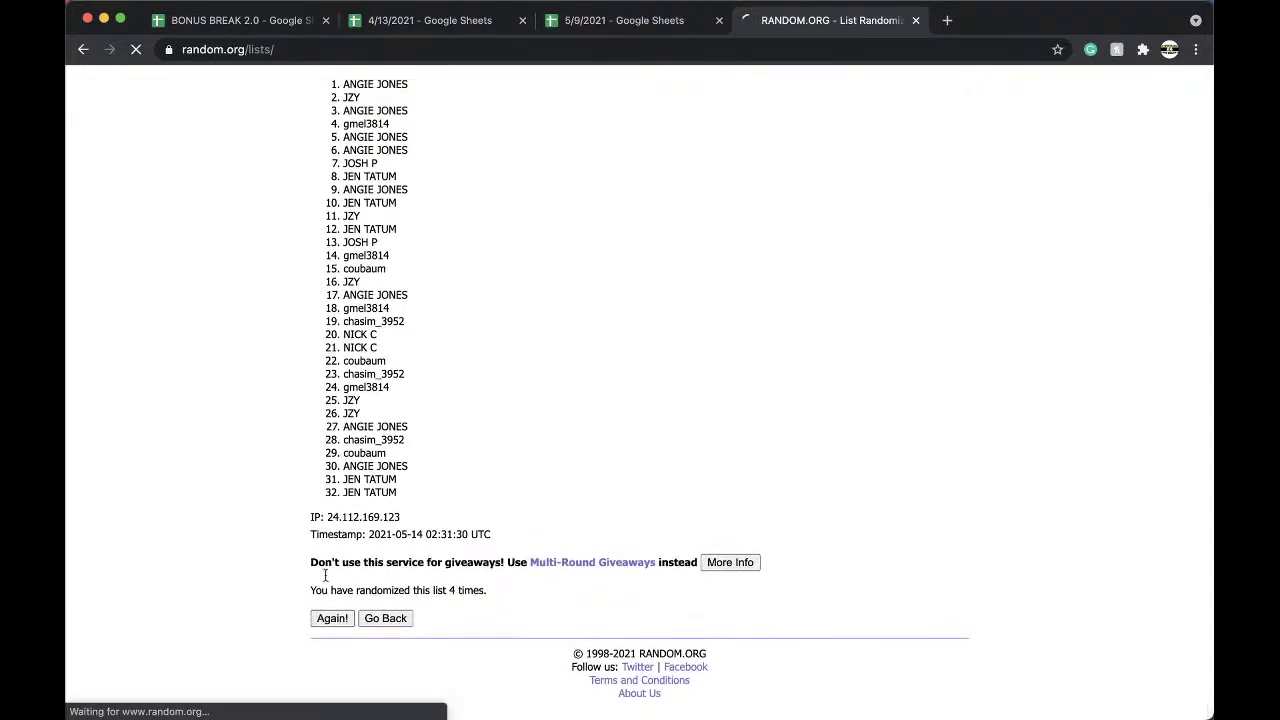
# Copy all 32 randomized names and return to the spreadsheet at cell B1.
pyautogui.moveTo(343, 256); pyautogui.dragTo(438, 670)
pyautogui.press('super+c')
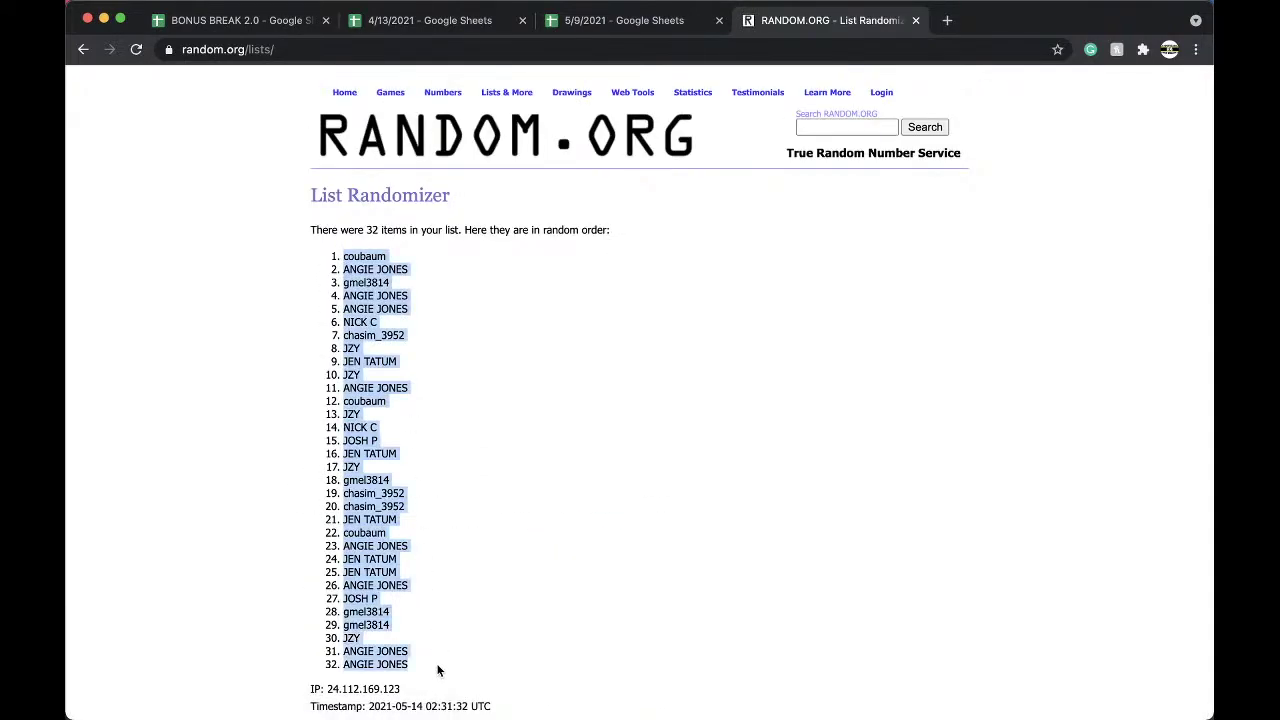
pyautogui.scroll(-4, 671, 240)
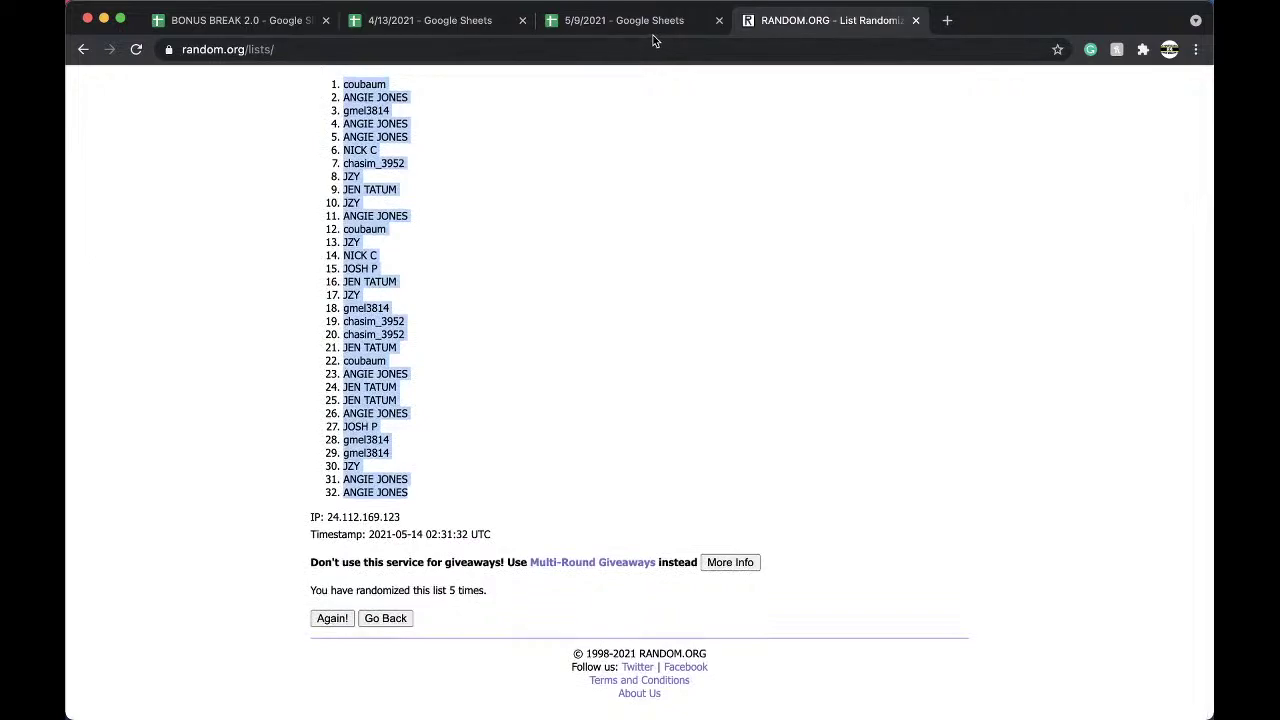
pyautogui.click(645, 22)
pyautogui.click(242, 156)
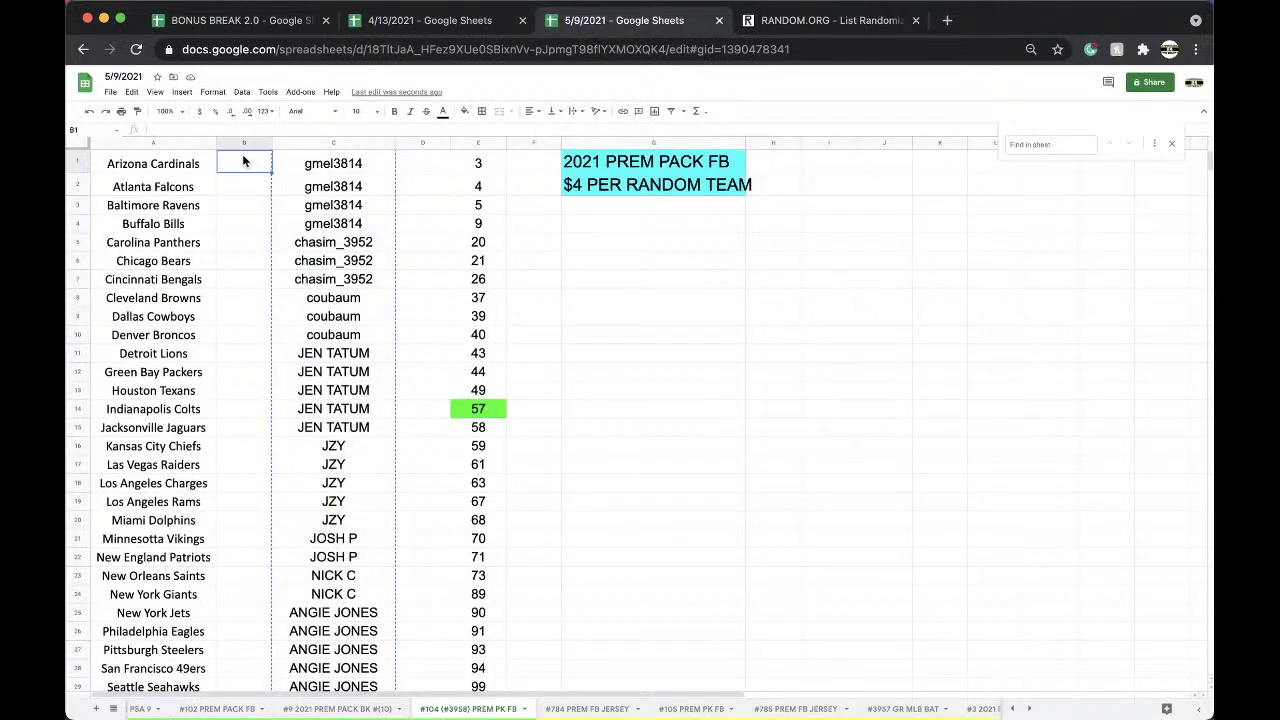
# Paste the shuffled names into column B at font size 18 and auto-fit its width.
pyautogui.press('super+v')
pyautogui.click(360, 111)
pyautogui.click(357, 273)
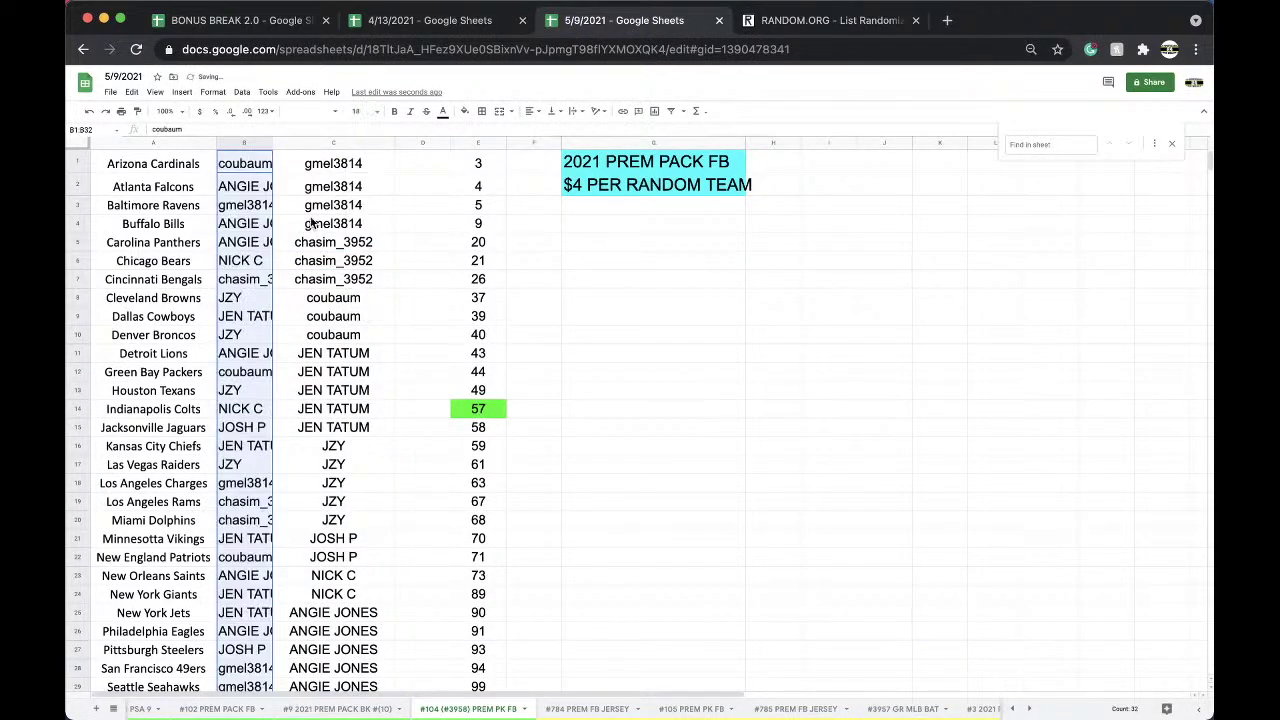
pyautogui.doubleClick(270, 145)
# Sort the sheet A→Z by column B and check the first buyer's rows.
pyautogui.click(241, 92)
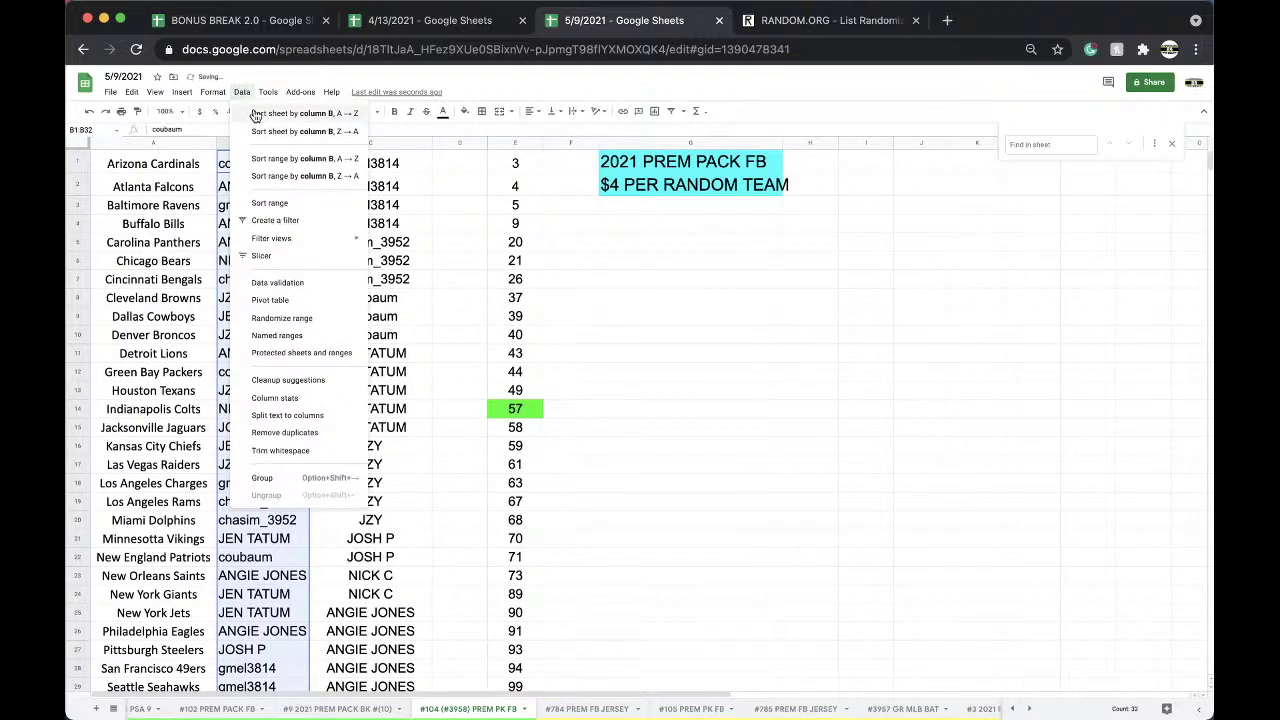
pyautogui.click(262, 114)
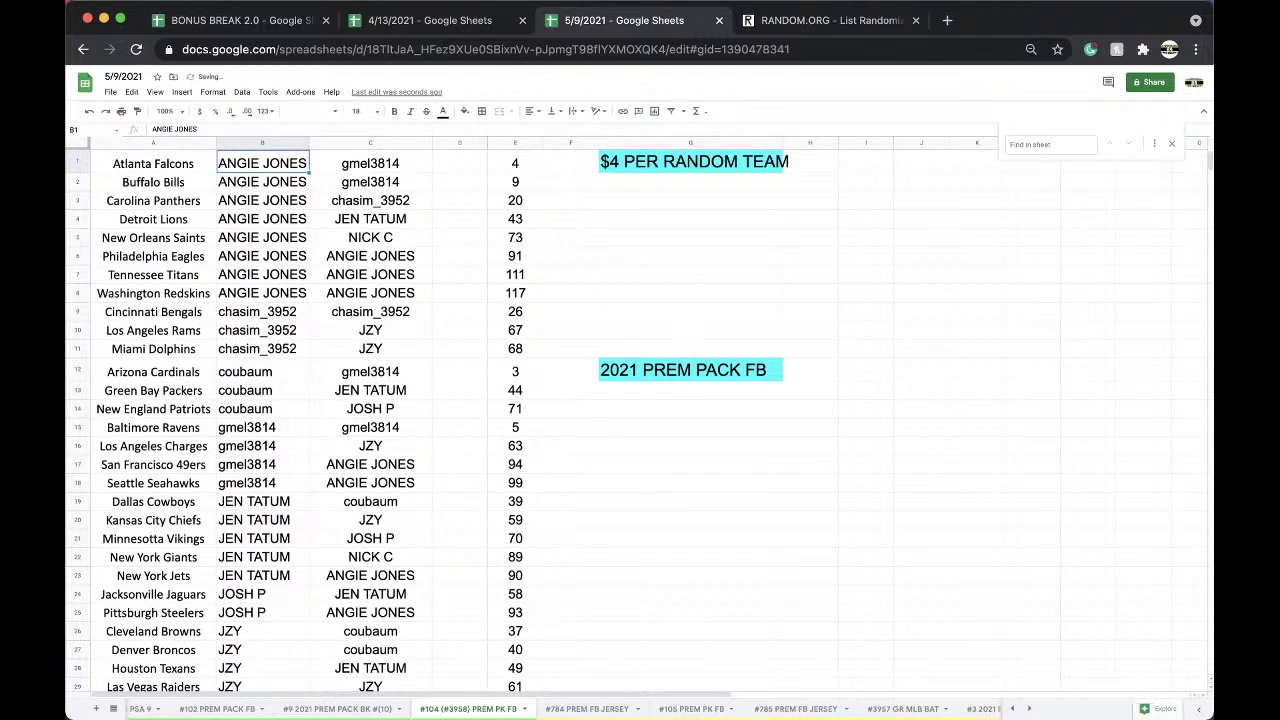
pyautogui.press('Down')
pyautogui.press('Down')
pyautogui.press('Down')
pyautogui.press('Down')
pyautogui.press('Down')
pyautogui.press('Down')
pyautogui.press('Down')
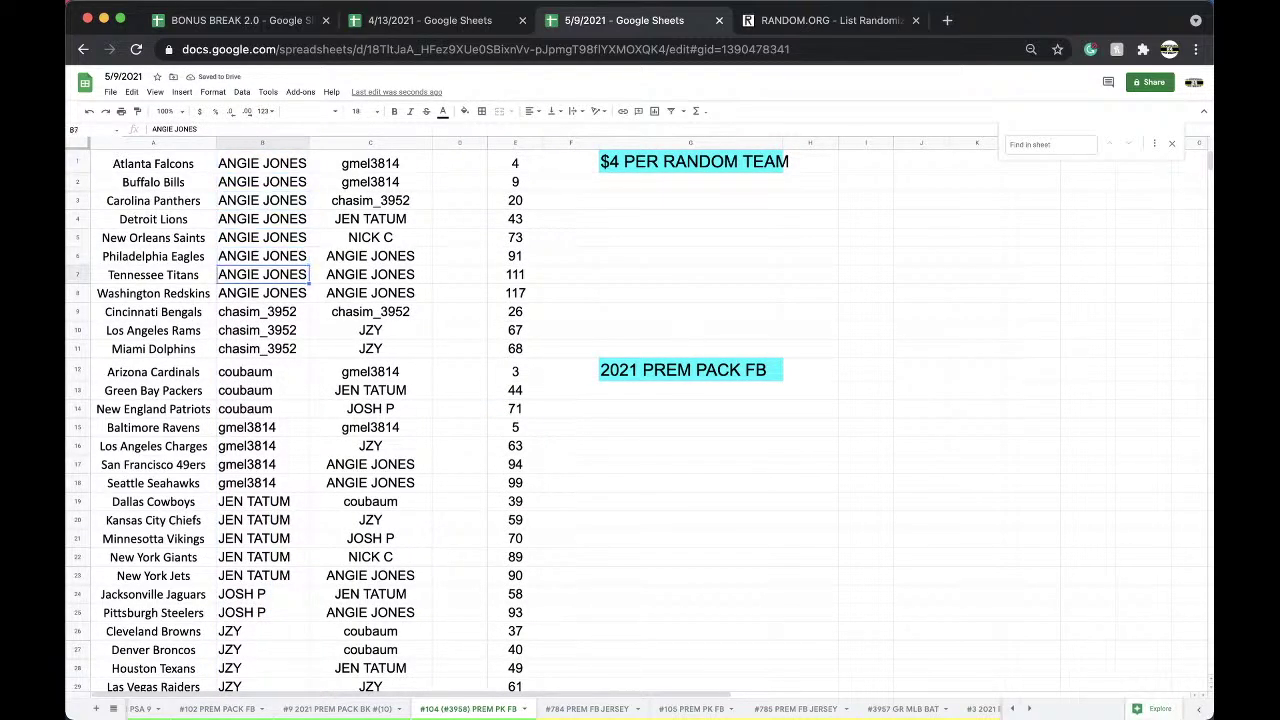
pyautogui.press('Down')
pyautogui.press('Down')
pyautogui.press('Down')
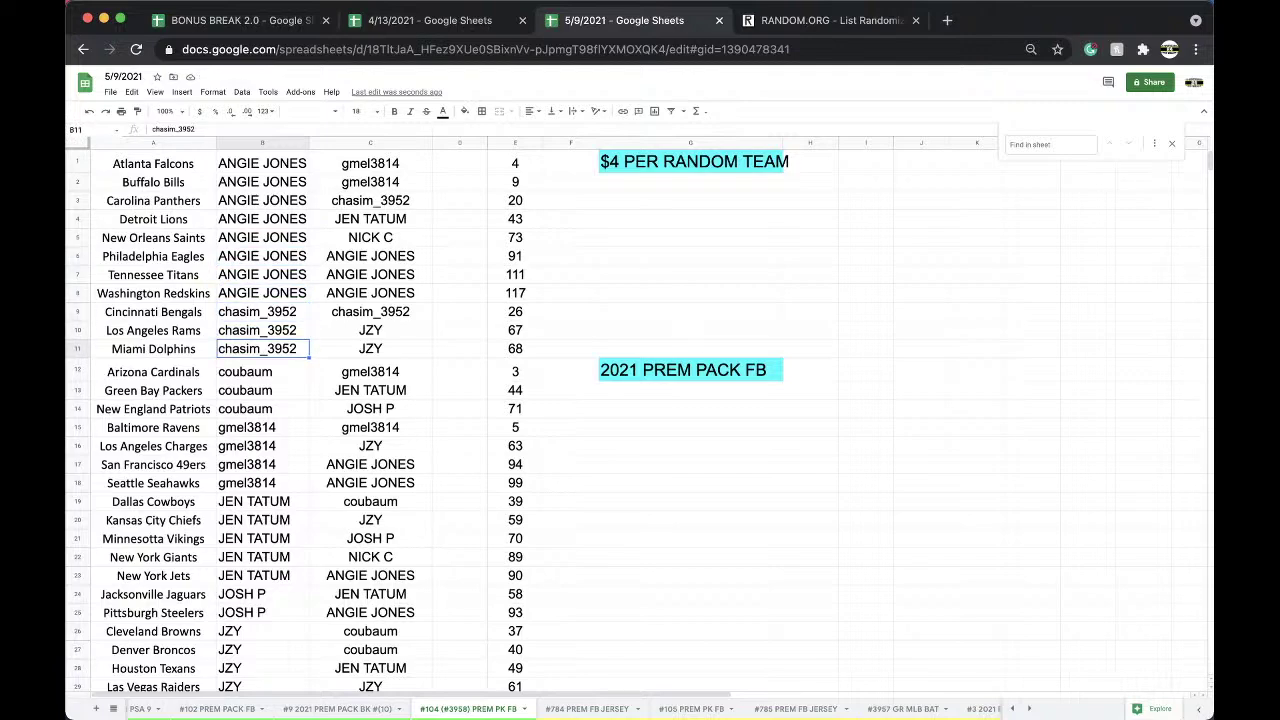
pyautogui.press('Down')
pyautogui.press('Down')
pyautogui.press('Down')
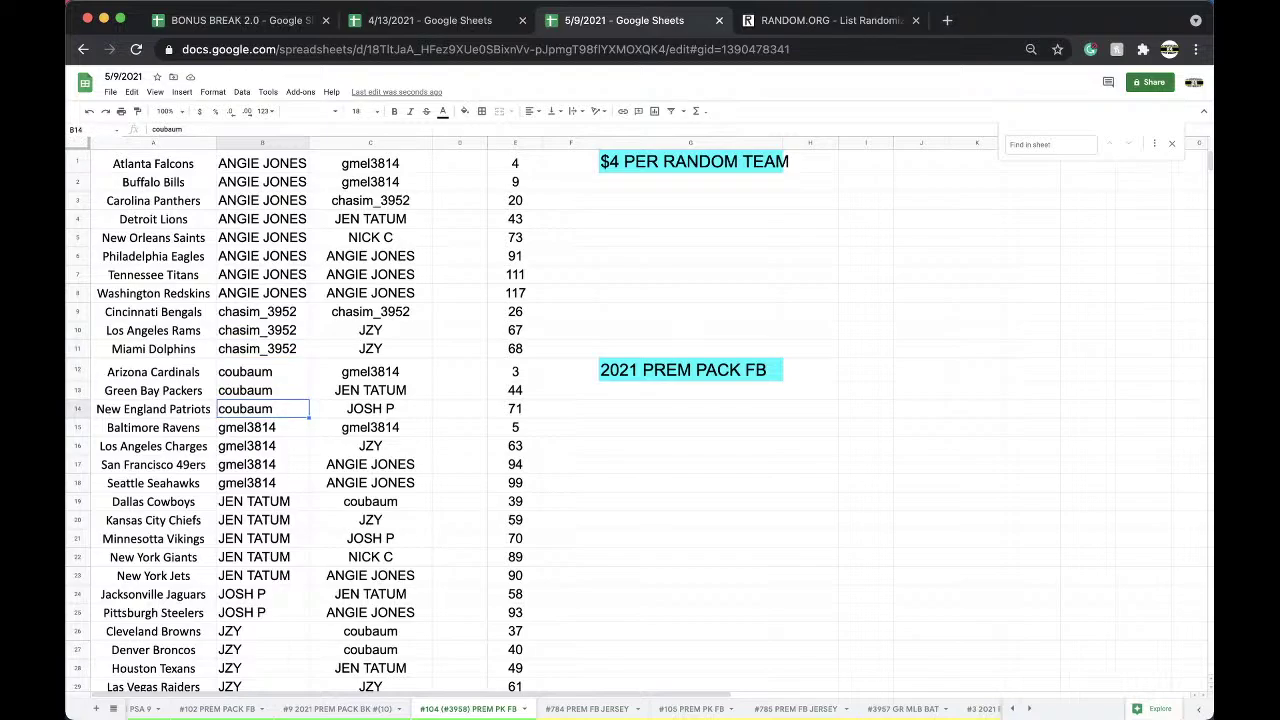
pyautogui.press('Down')
pyautogui.press('Down')
pyautogui.press('Down')
pyautogui.press('Down')
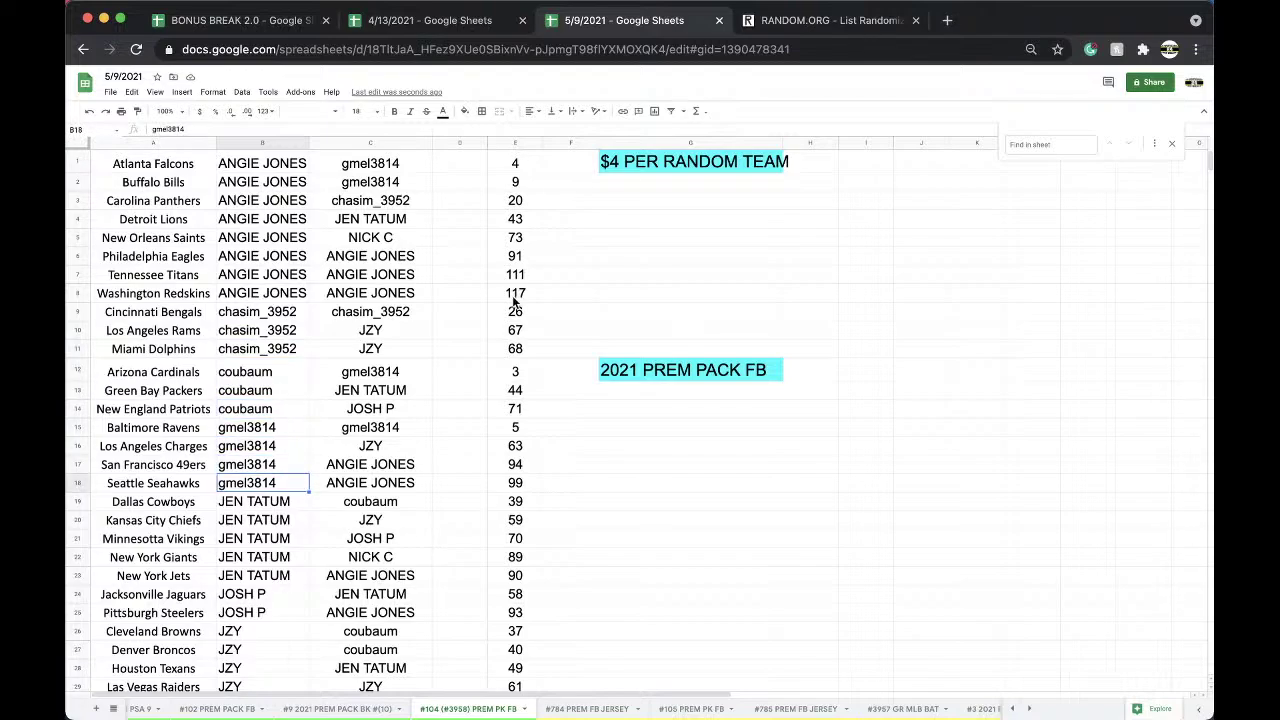
pyautogui.scroll(-2, 513, 300)
pyautogui.press('Down')
pyautogui.press('Down')
pyautogui.press('Down')
pyautogui.press('Down')
pyautogui.press('Down')
pyautogui.press('Down')
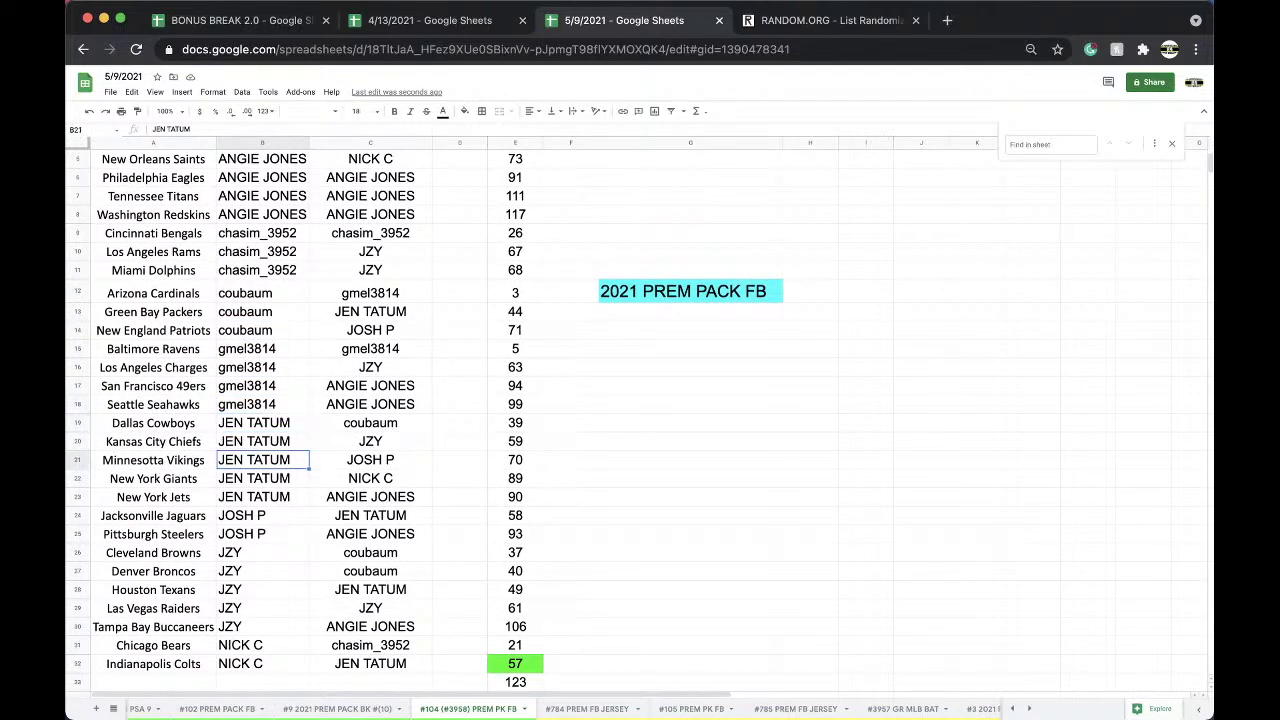
pyautogui.press('Down')
pyautogui.press('Down')
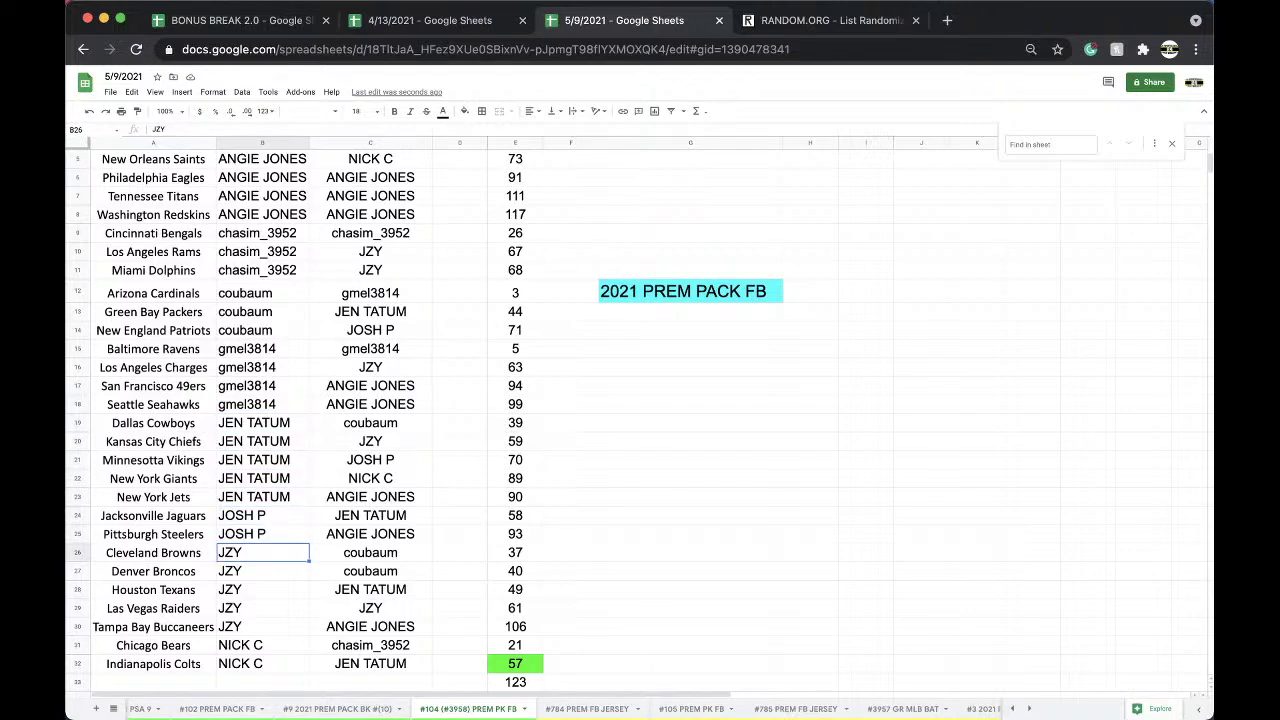
pyautogui.press('Down')
pyautogui.press('Down')
pyautogui.press('Down')
pyautogui.press('Down')
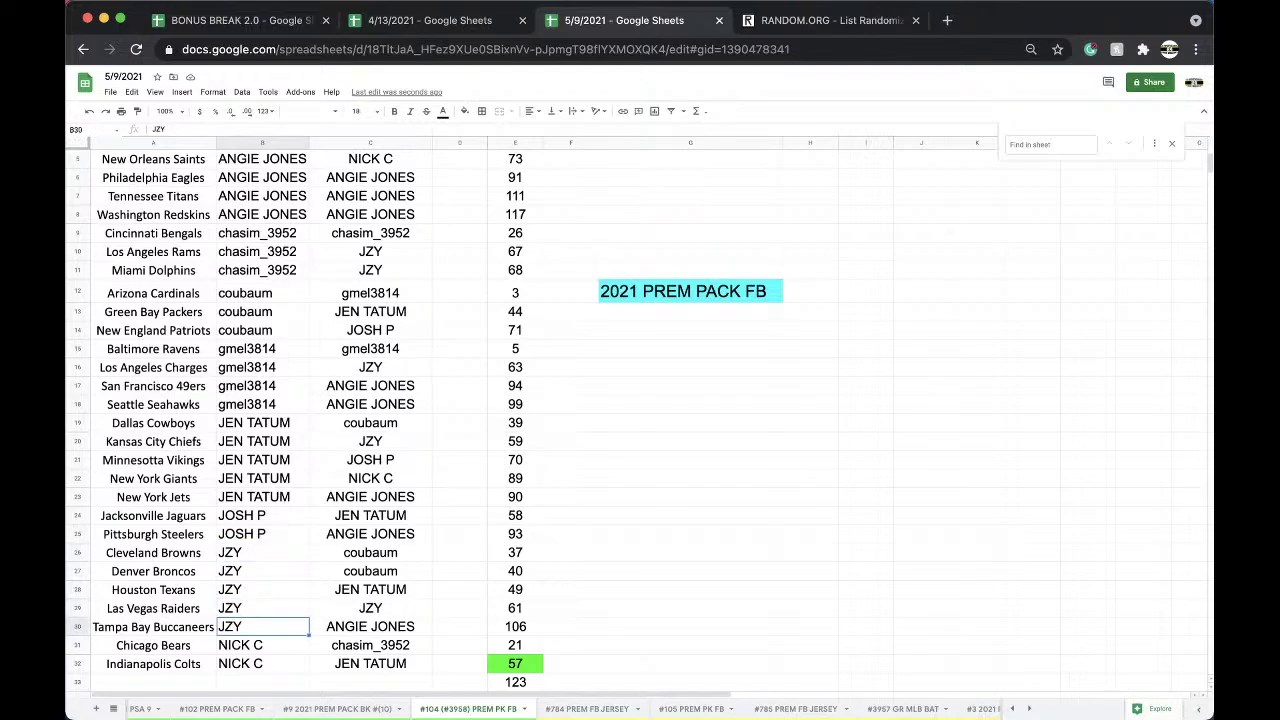
pyautogui.scroll(2, 188, 510)
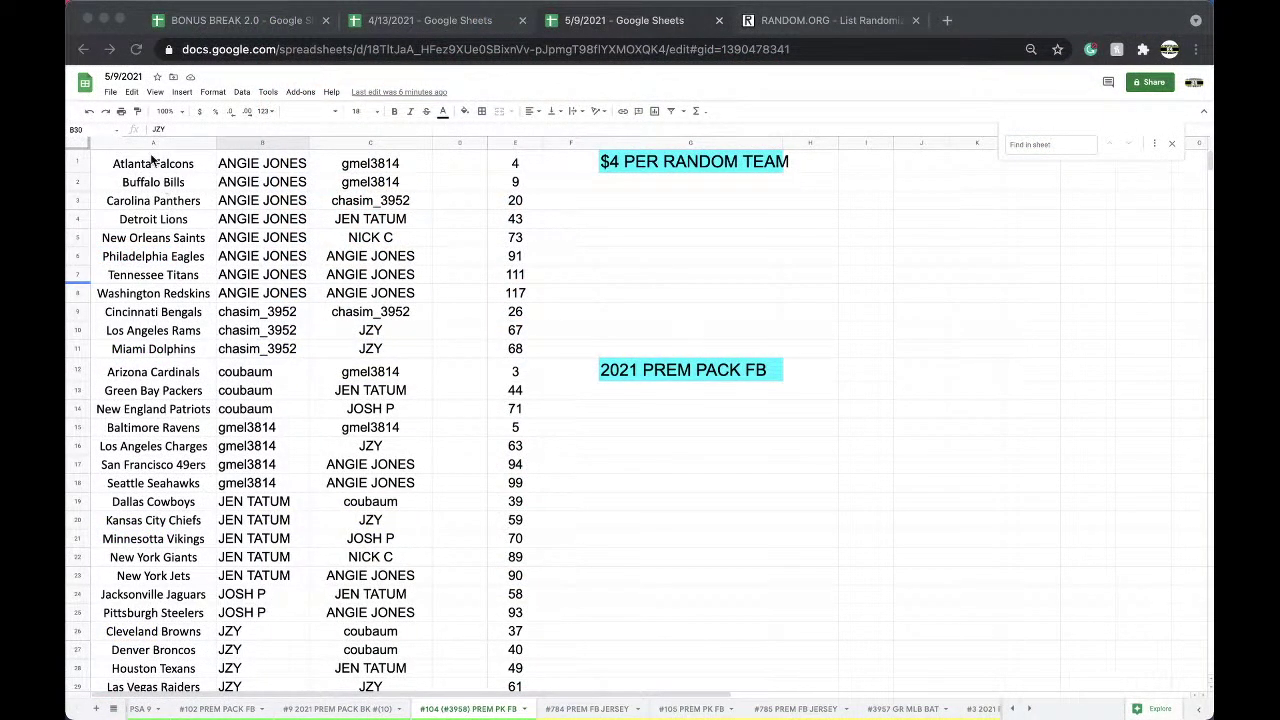
# Sort the whole sheet A→Z by the team names in column A.
pyautogui.click(153, 145)
pyautogui.click(242, 92)
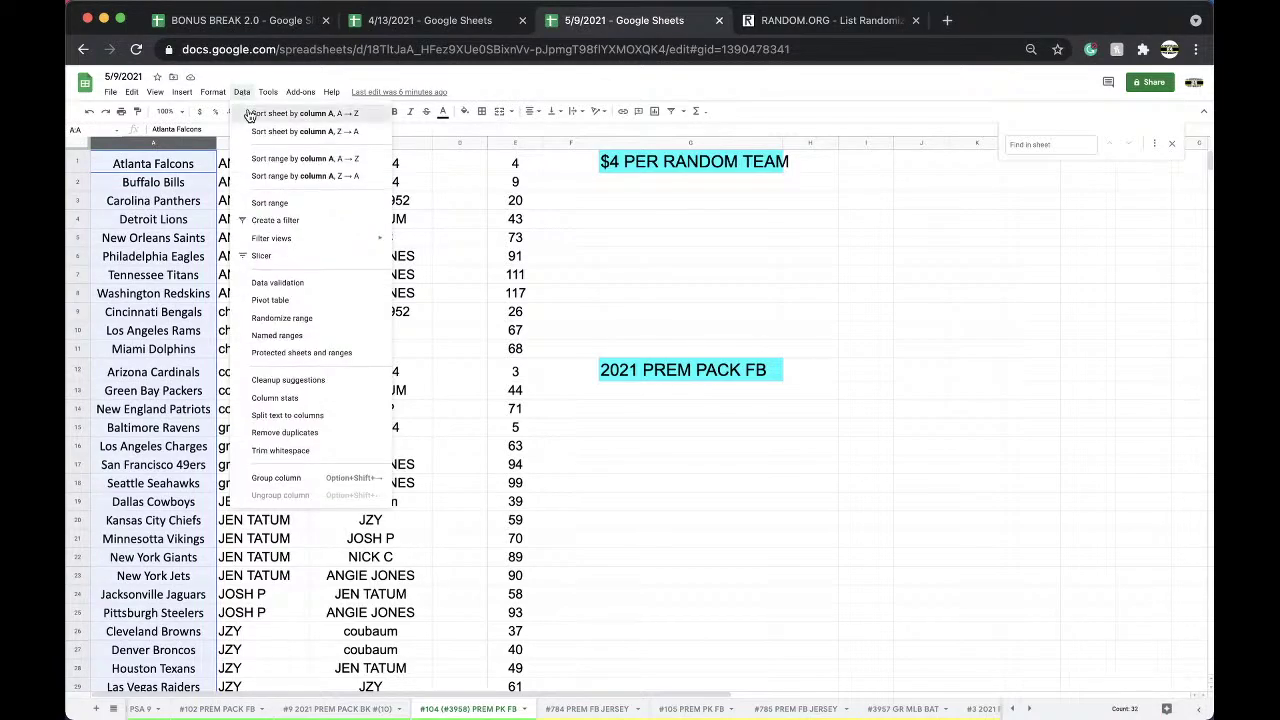
pyautogui.click(290, 108)
# Fill buyer cells B30 (Buccaneers) green, B3 (Ravens) light blue and B26 (Eagles) yellow.
pyautogui.scroll(-2, 247, 578)
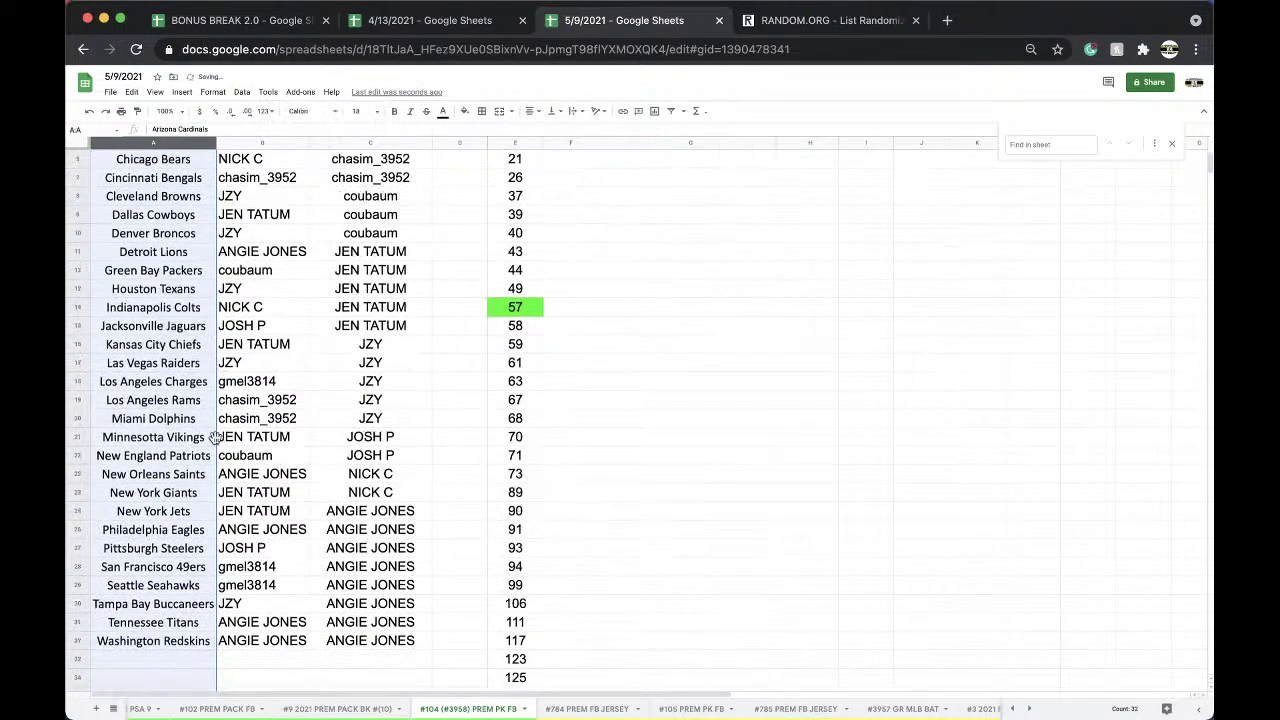
pyautogui.click(259, 603)
pyautogui.click(464, 111)
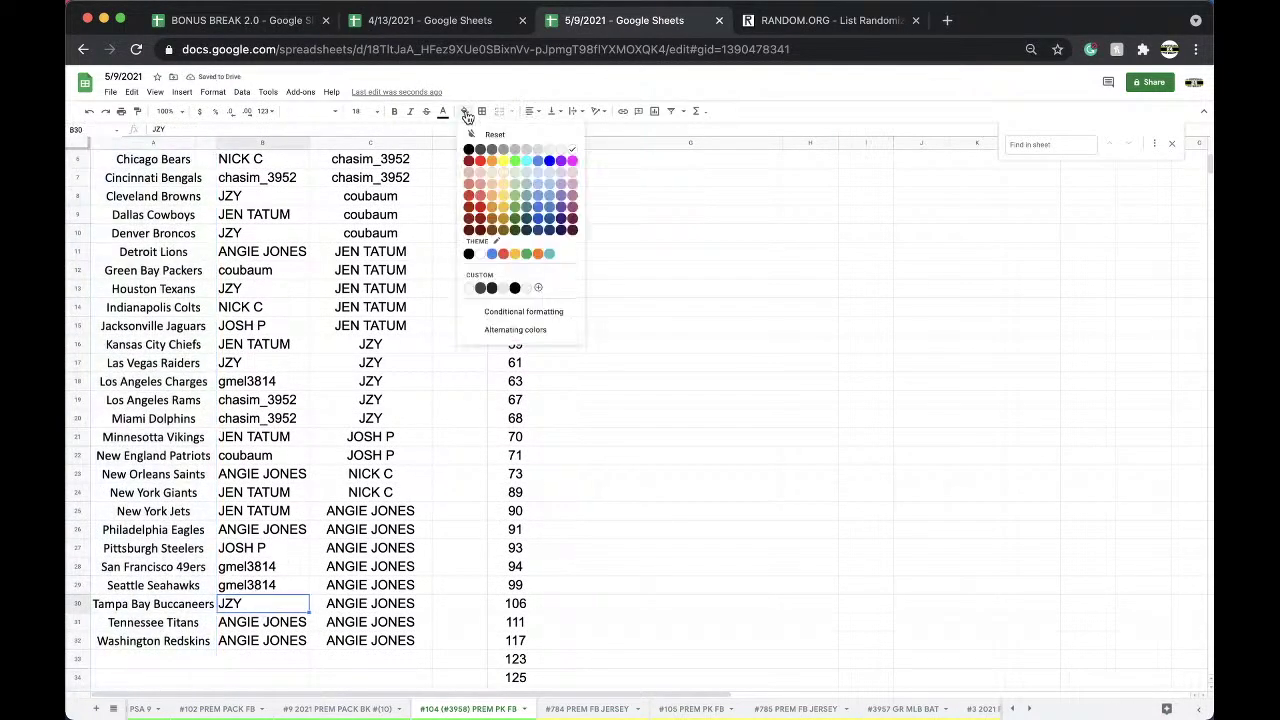
pyautogui.click(514, 163)
pyautogui.scroll(3, 408, 371)
pyautogui.click(263, 205)
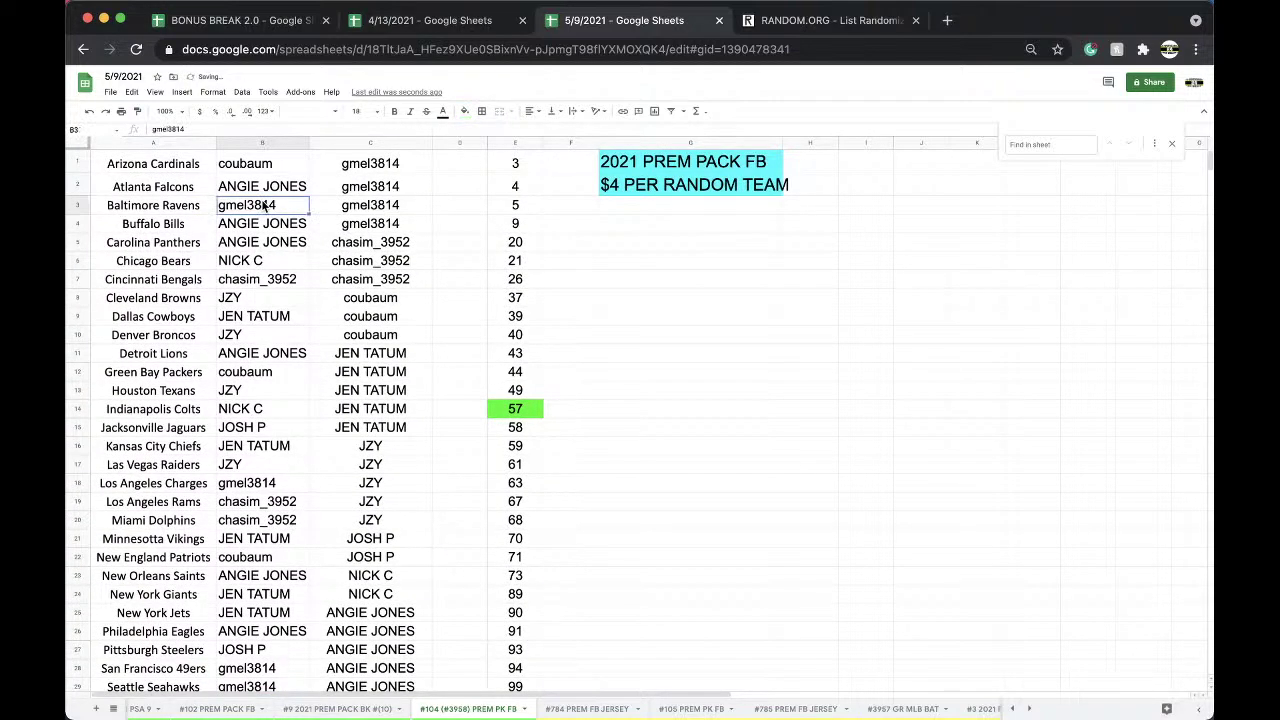
pyautogui.click(464, 111)
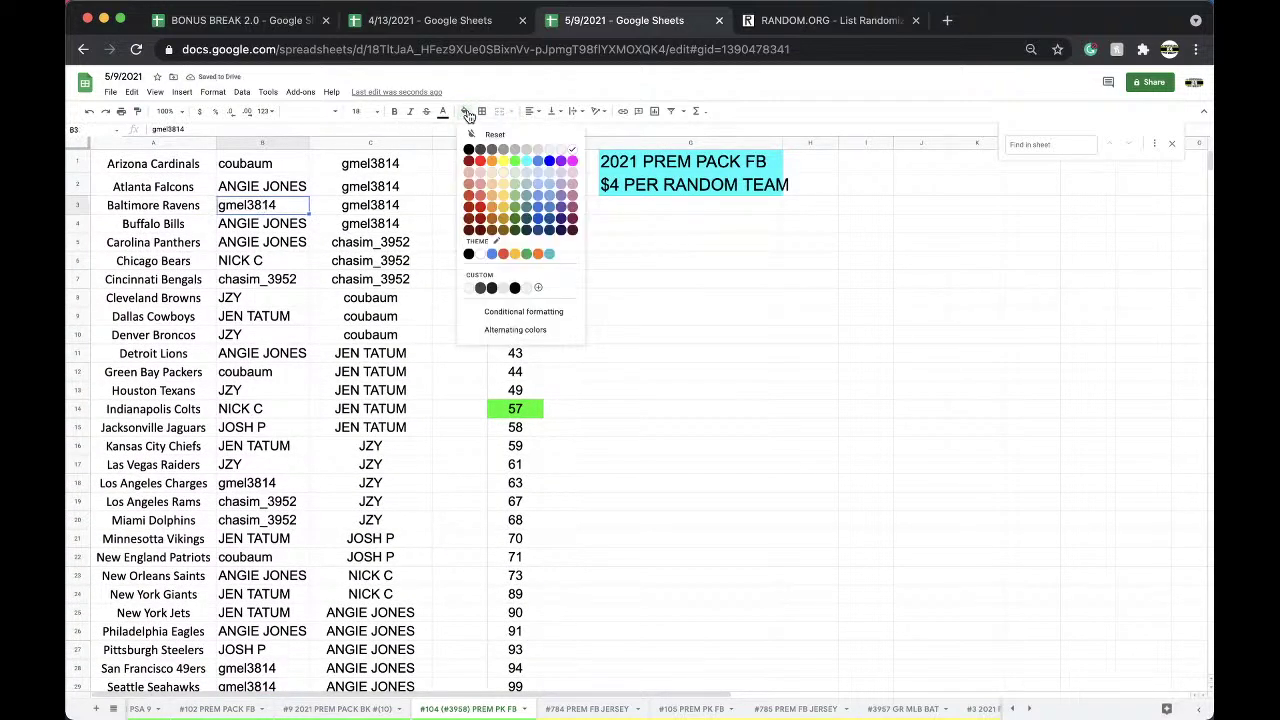
pyautogui.click(526, 161)
pyautogui.scroll(-2, 327, 431)
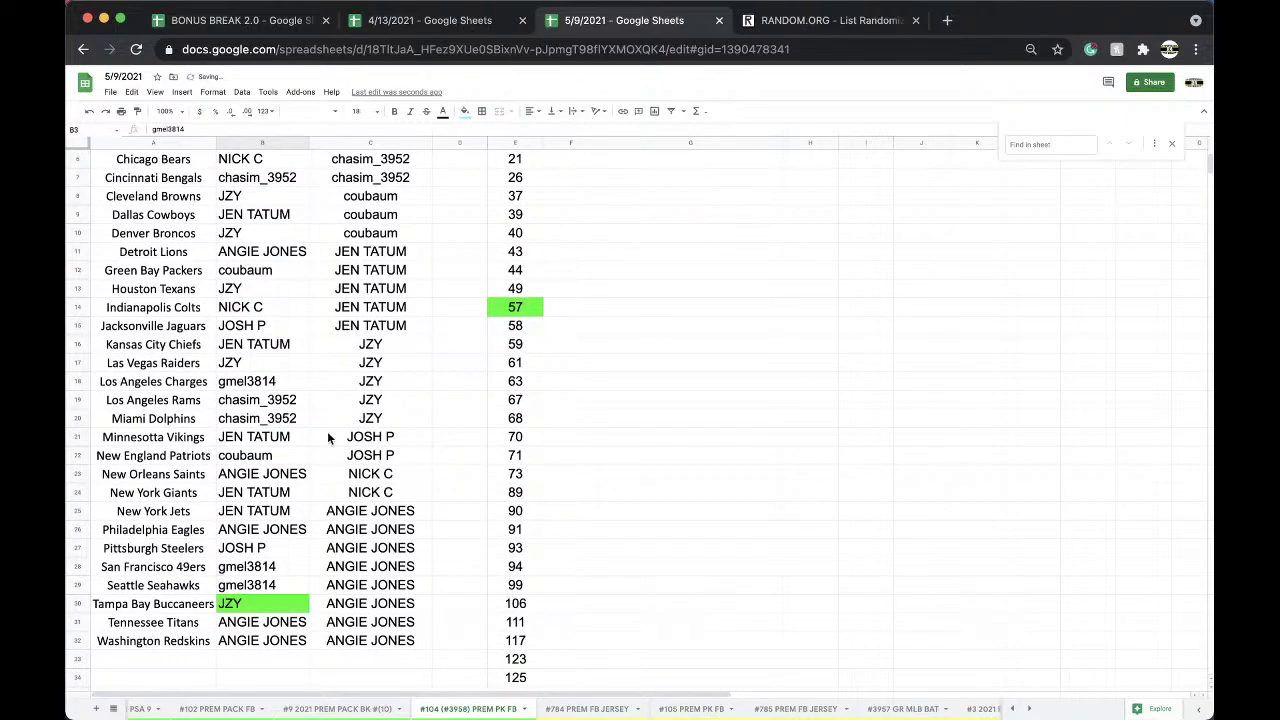
pyautogui.click(289, 530)
pyautogui.click(466, 113)
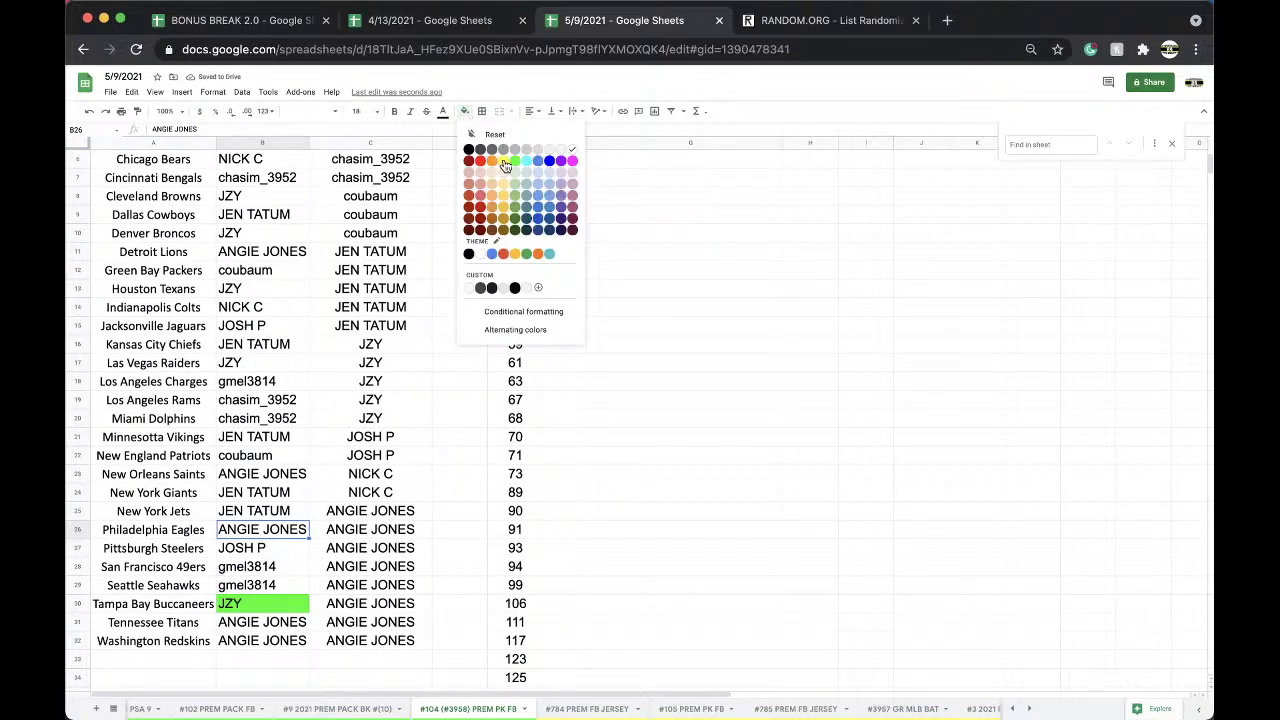
pyautogui.click(509, 168)
# Select the buyer column C for copying.
pyautogui.scroll(2, 452, 240)
pyautogui.scroll(-2, 452, 247)
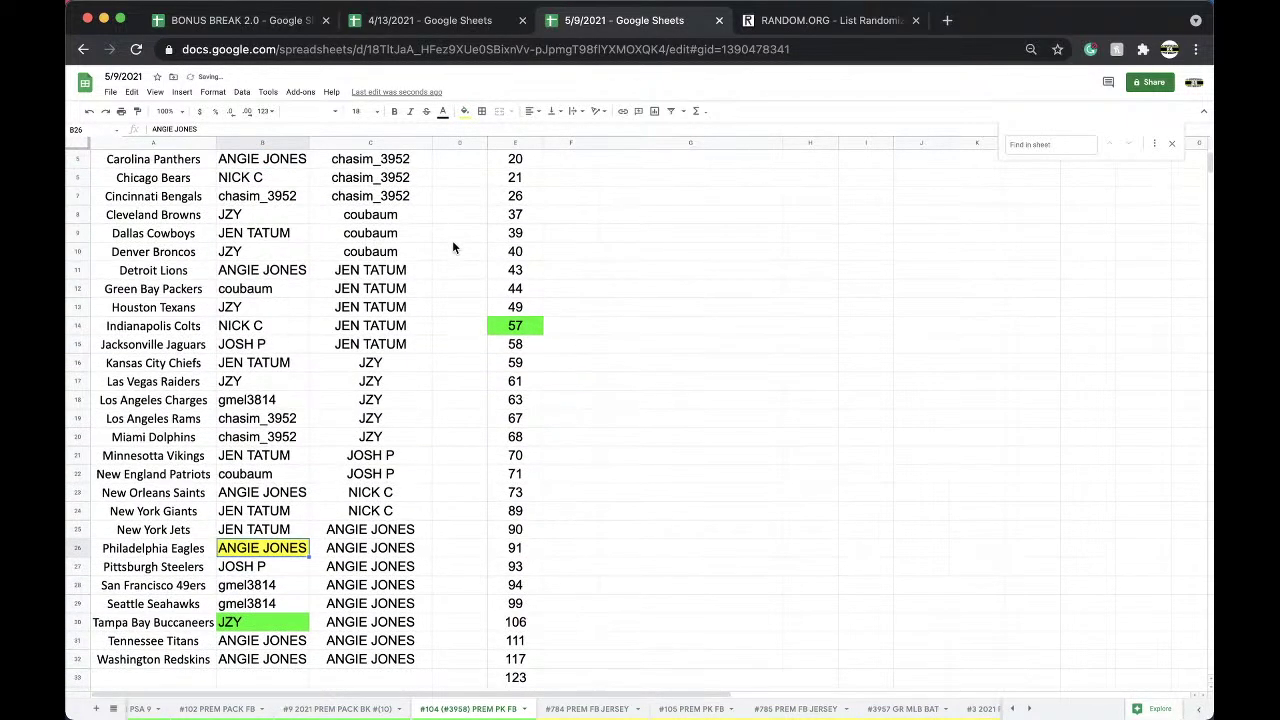
pyautogui.scroll(2, 452, 247)
pyautogui.click(365, 140)
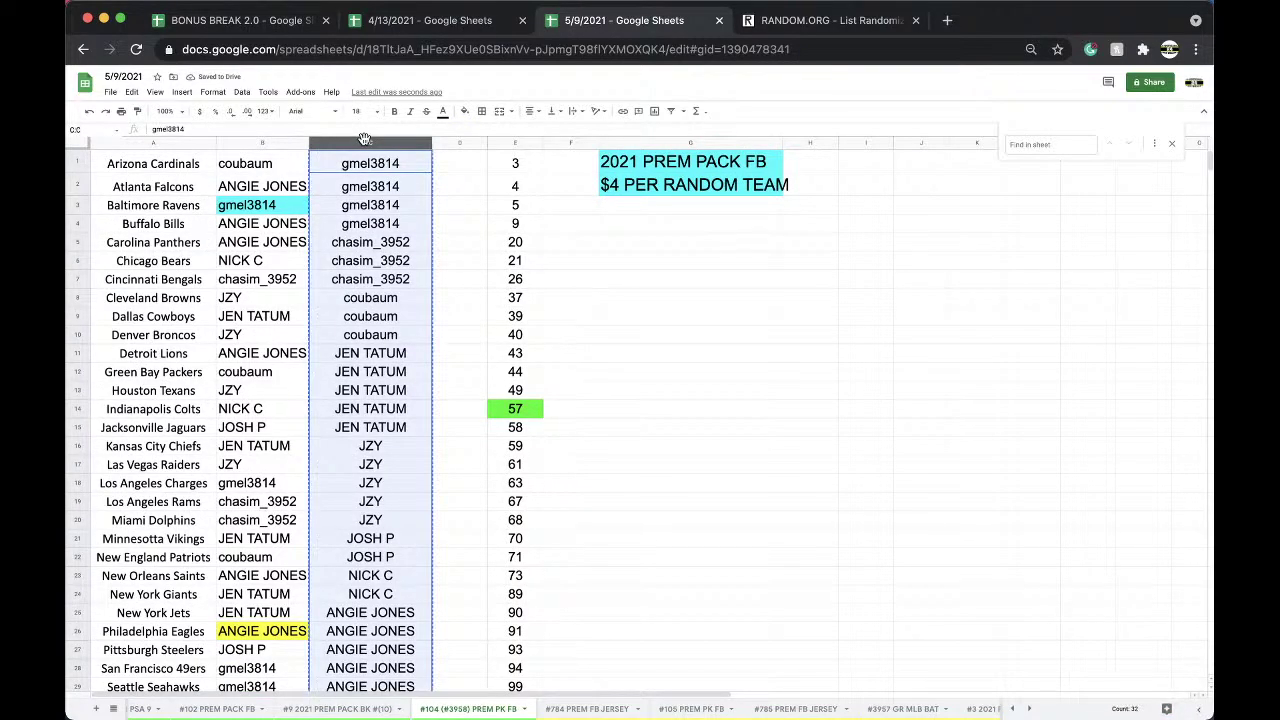
# Load the 32 buyer names into a fresh RANDOM.ORG randomizer and shuffle them five times.
pyautogui.click(812, 20)
pyautogui.click(789, 46)
pyautogui.press('Return')
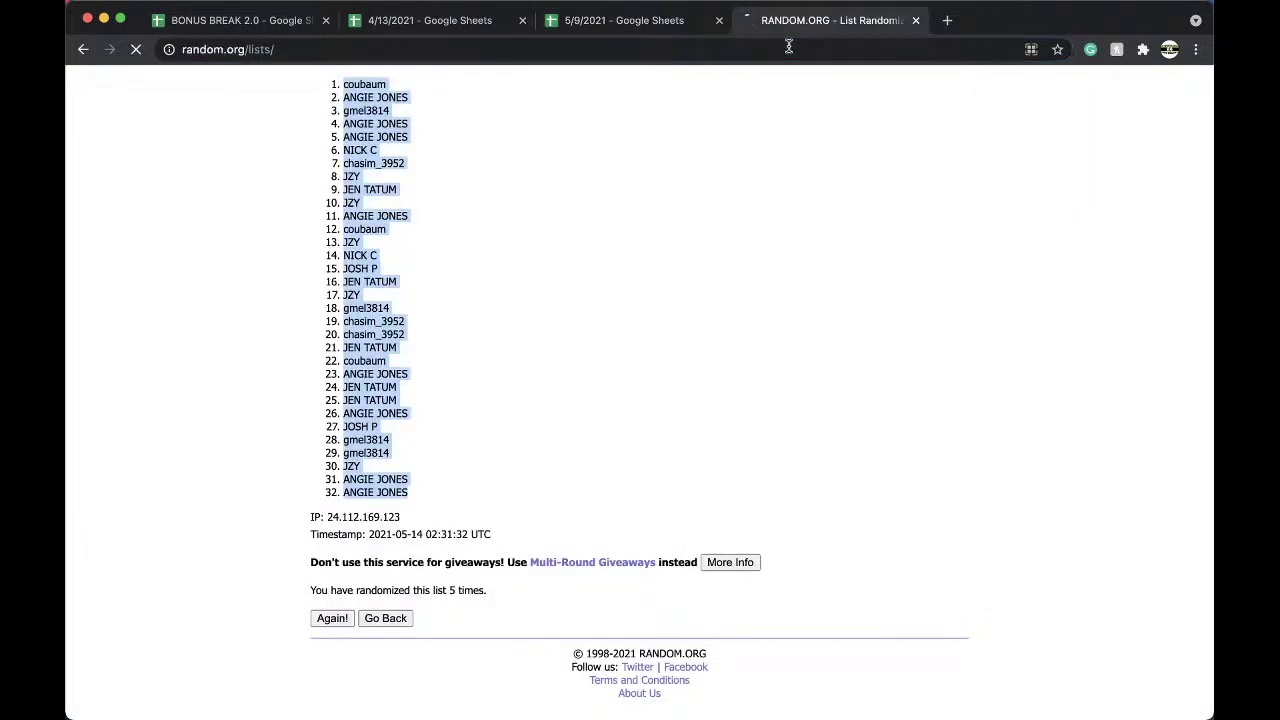
pyautogui.click(464, 417)
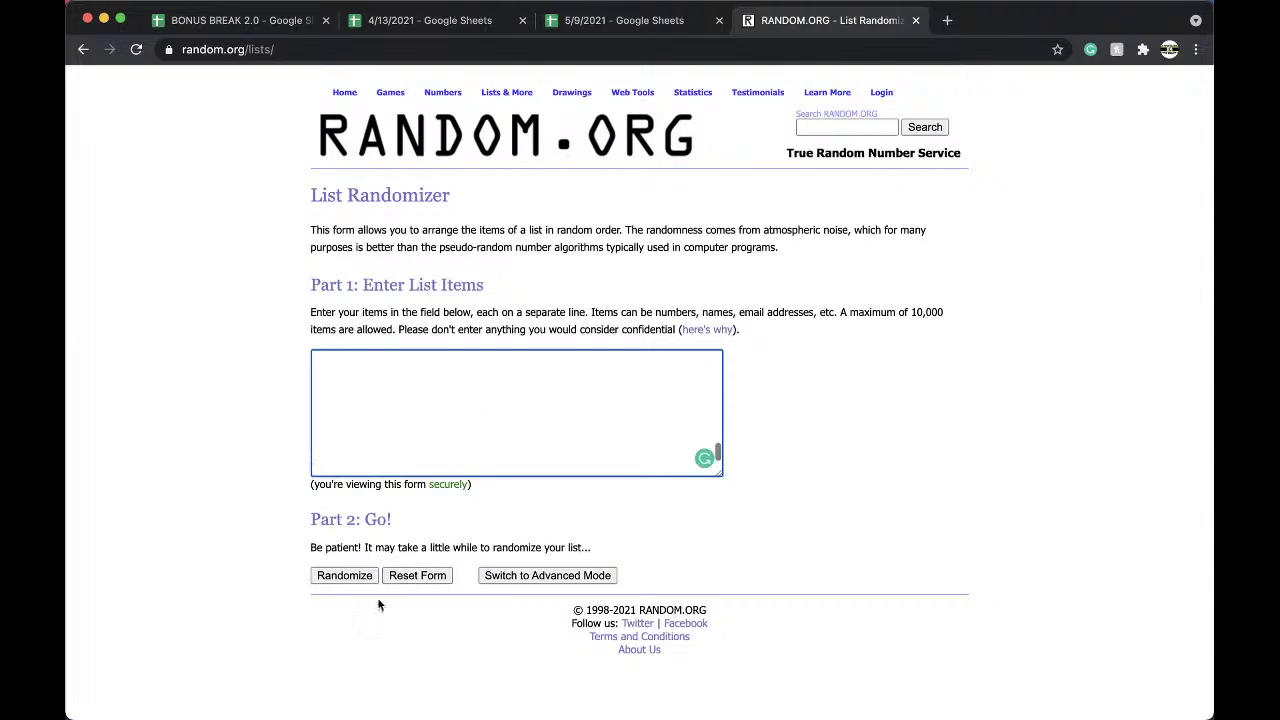
pyautogui.click(344, 576)
pyautogui.scroll(-2, 363, 540)
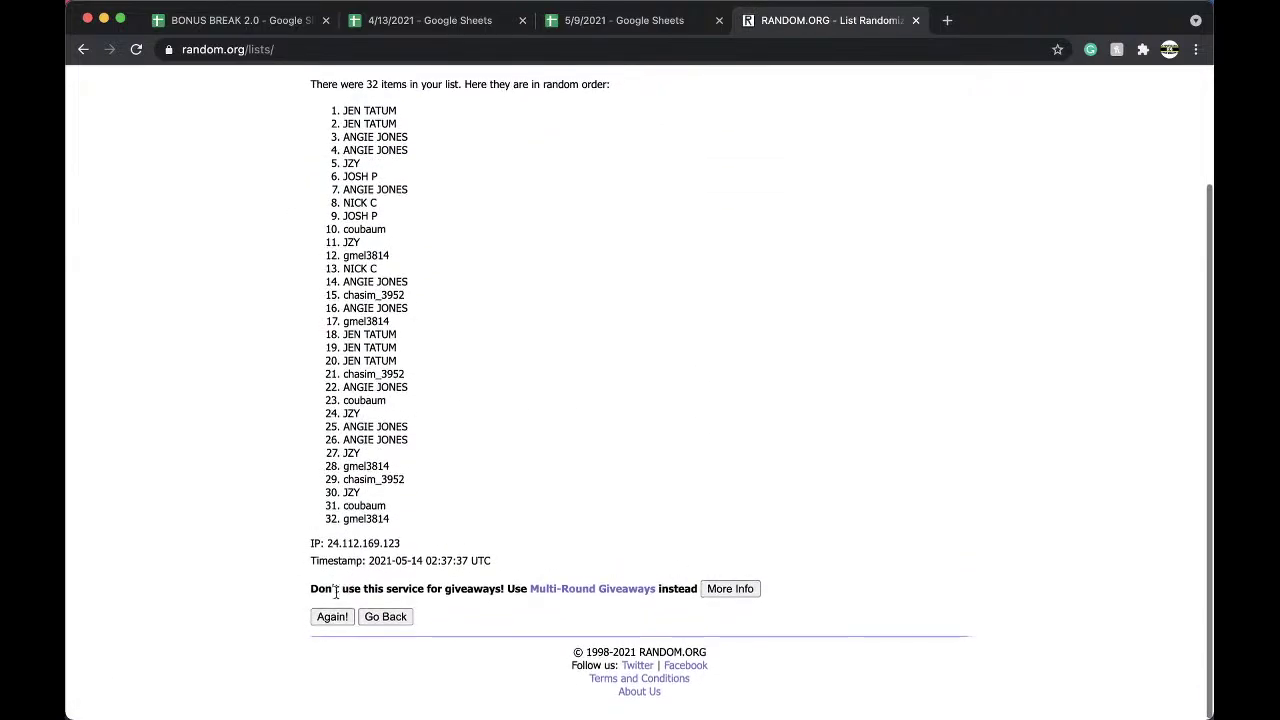
pyautogui.click(332, 616)
pyautogui.click(331, 616)
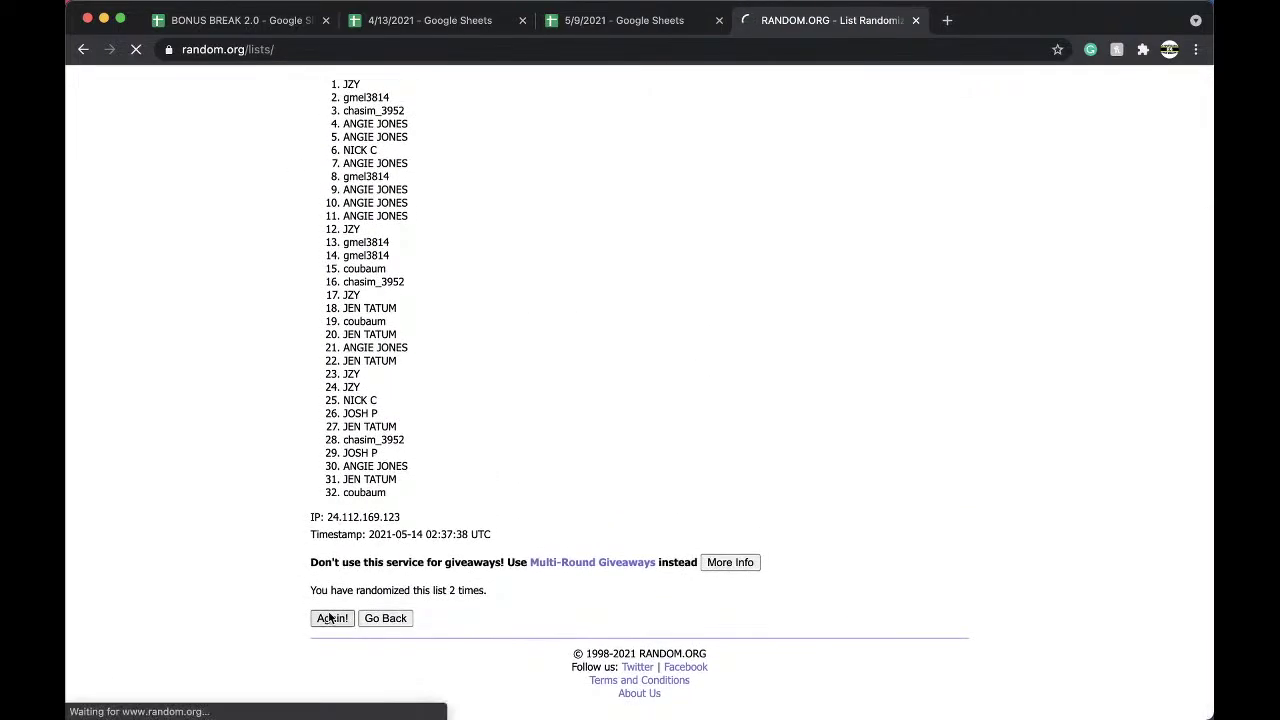
pyautogui.click(331, 618)
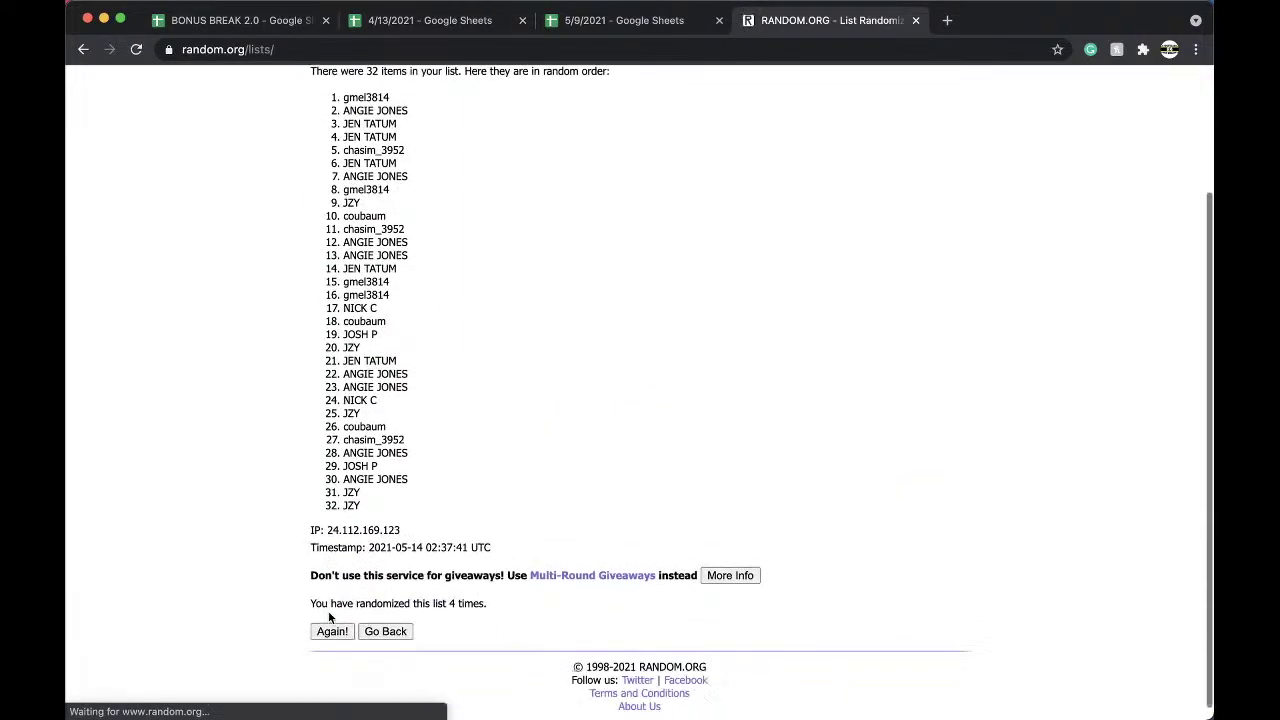
pyautogui.click(331, 618)
# Copy the name that came out first and return to the 5/9/2021 spreadsheet.
pyautogui.tripleClick(369, 256)
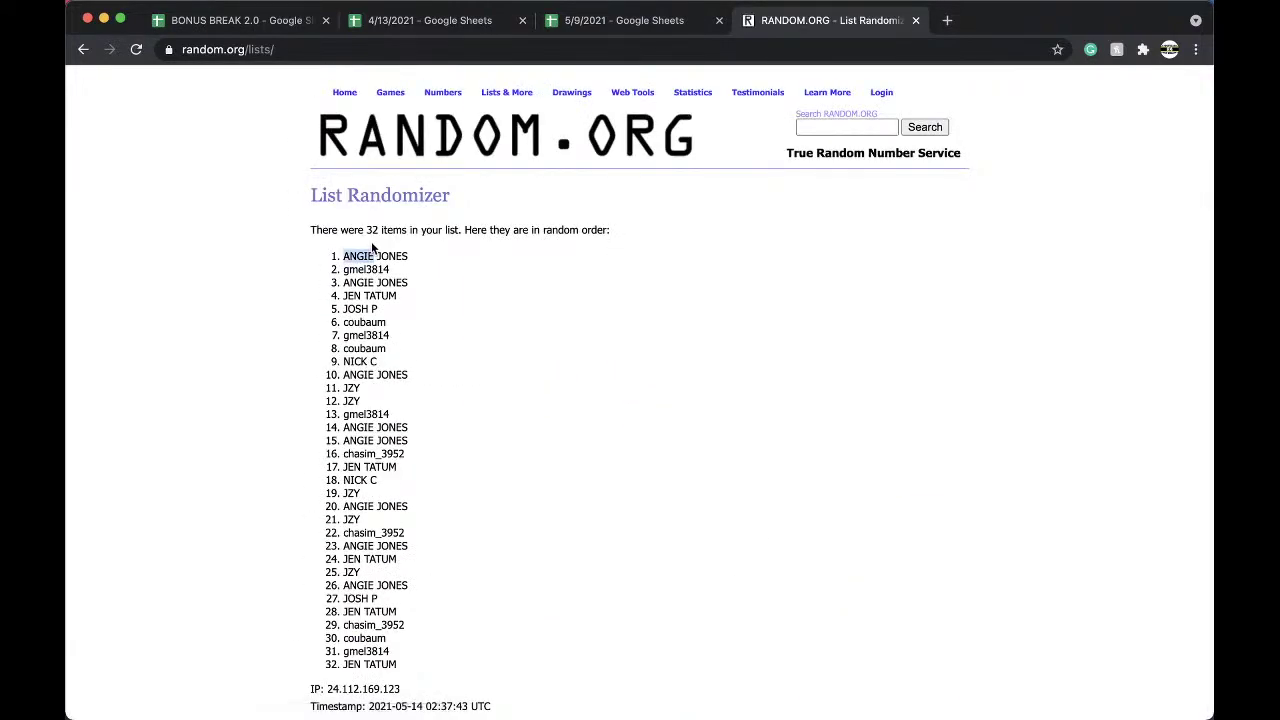
pyautogui.scroll(-3, 435, 280)
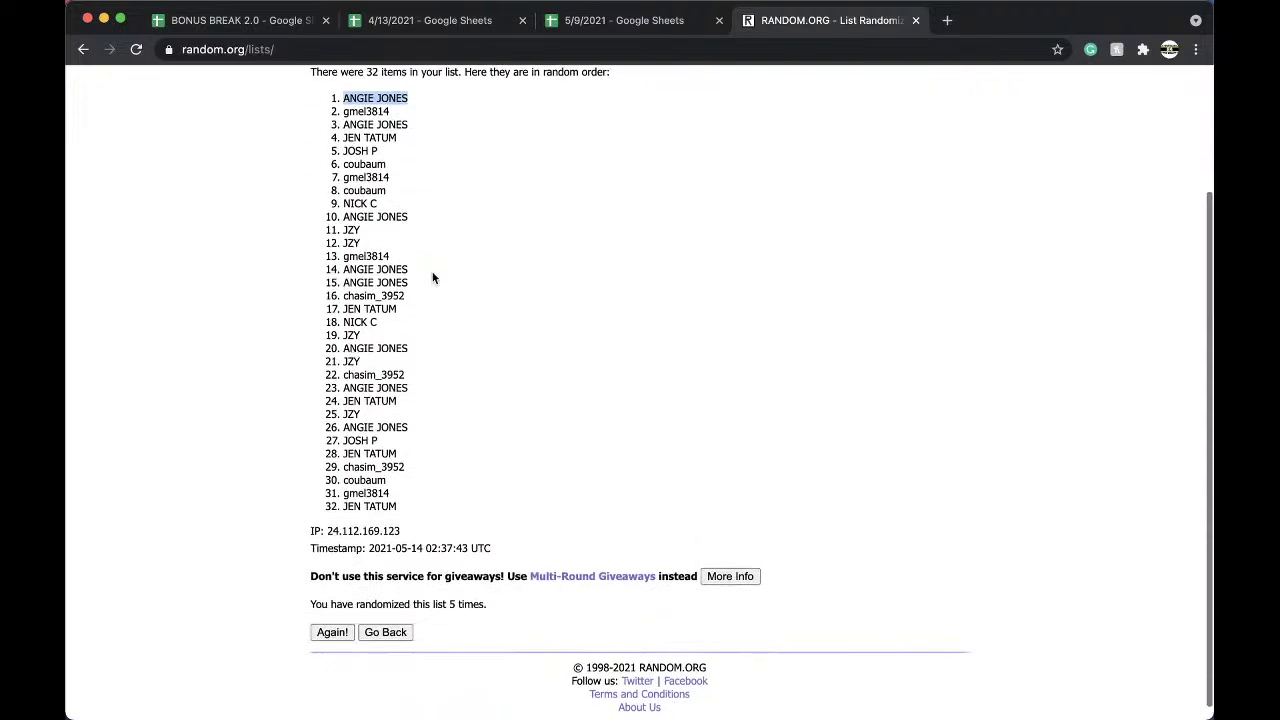
pyautogui.click(610, 20)
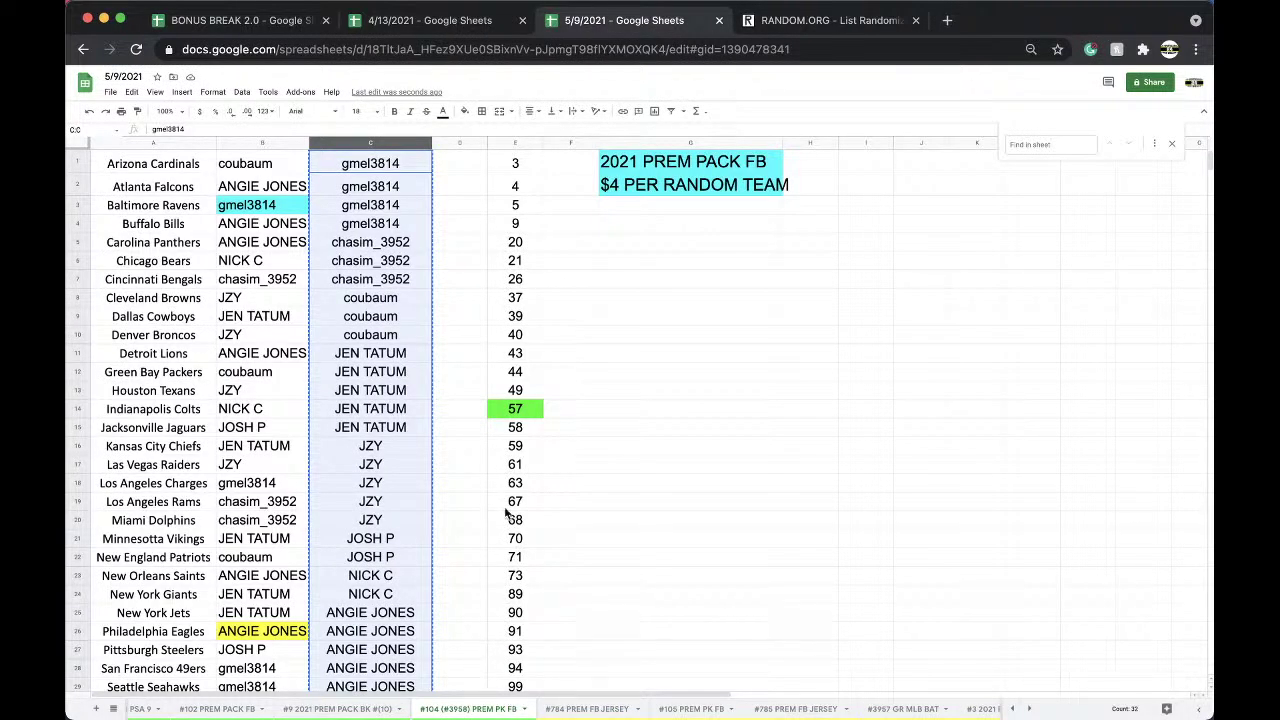
# In BONUS BREAK 2.0, duplicate #283 BONUS FOOTBALL as a new #284 BONUS FOOTBALL sheet.
pyautogui.click(278, 30)
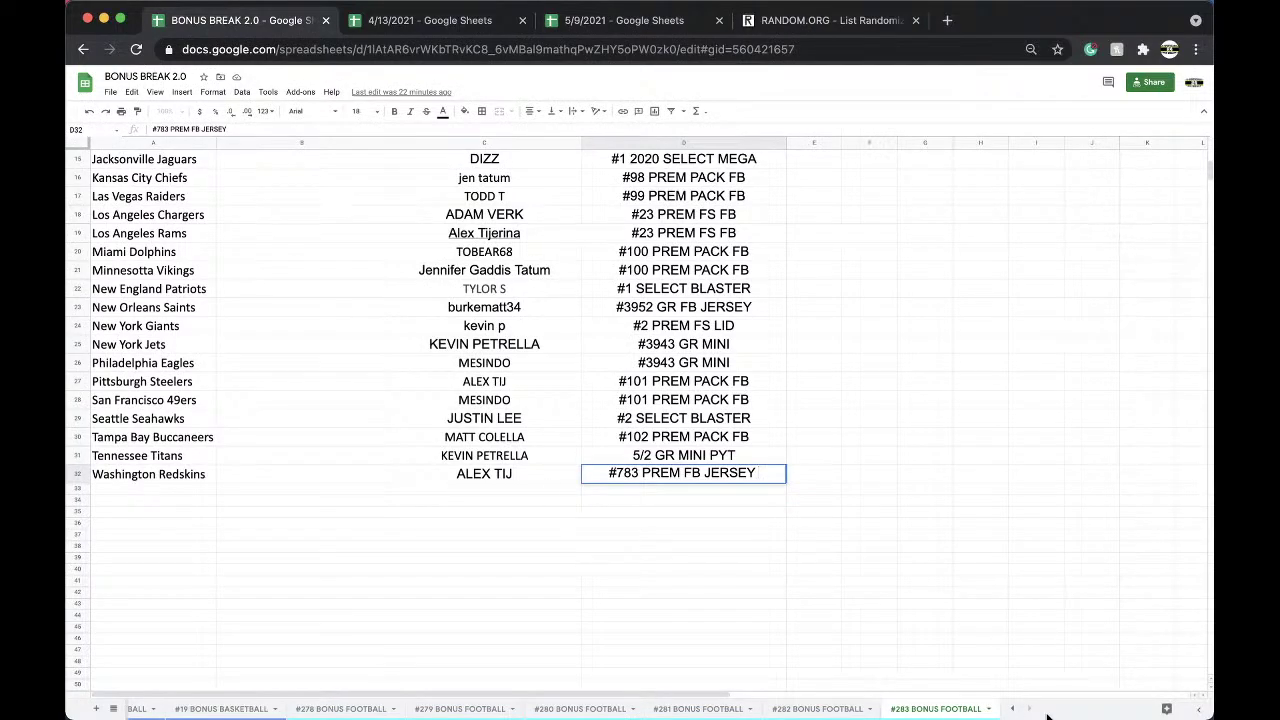
pyautogui.rightClick(937, 712)
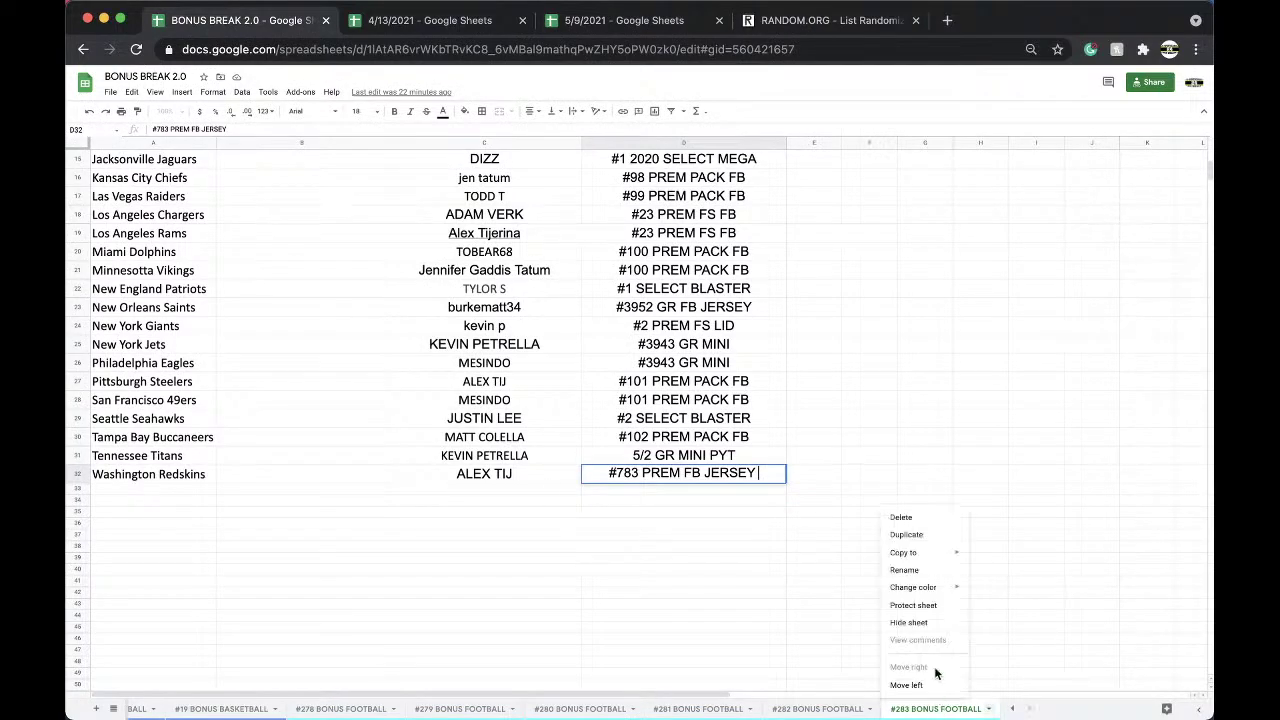
pyautogui.click(918, 537)
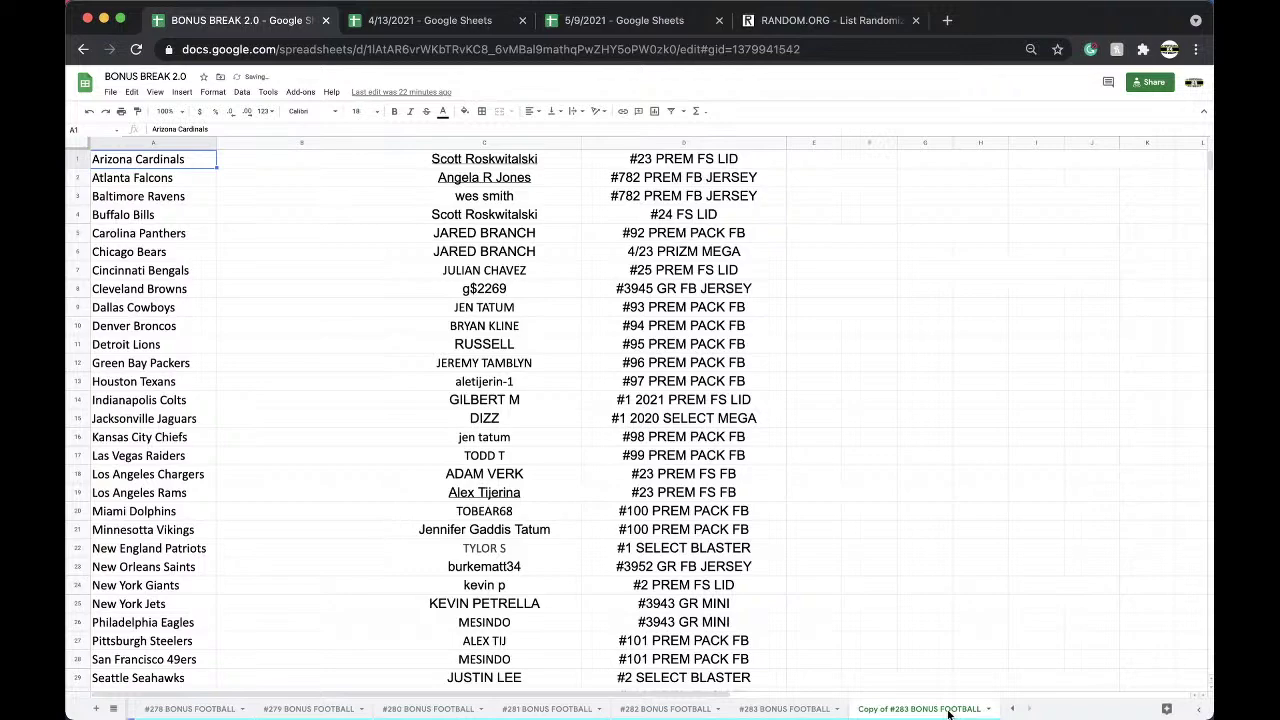
pyautogui.doubleClick(948, 713)
pyautogui.moveTo(912, 711); pyautogui.dragTo(824, 712)
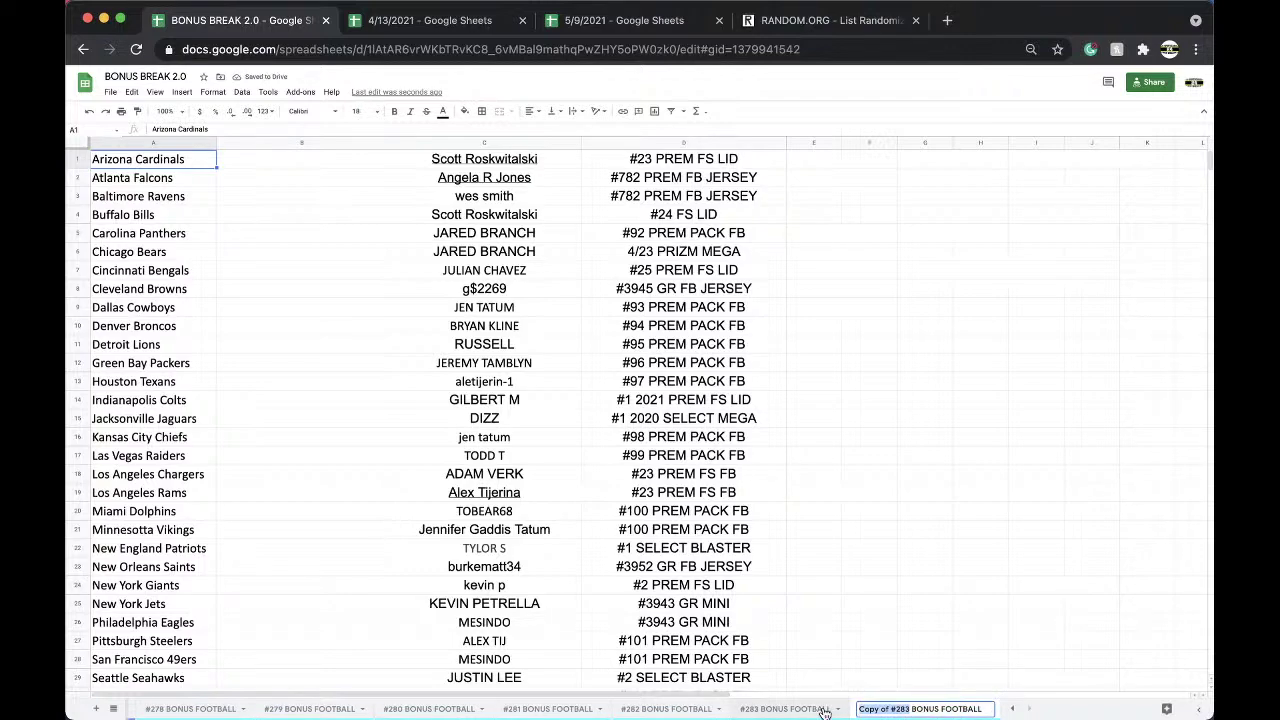
pyautogui.write('#284')
pyautogui.press('Return')
pyautogui.click(987, 607)
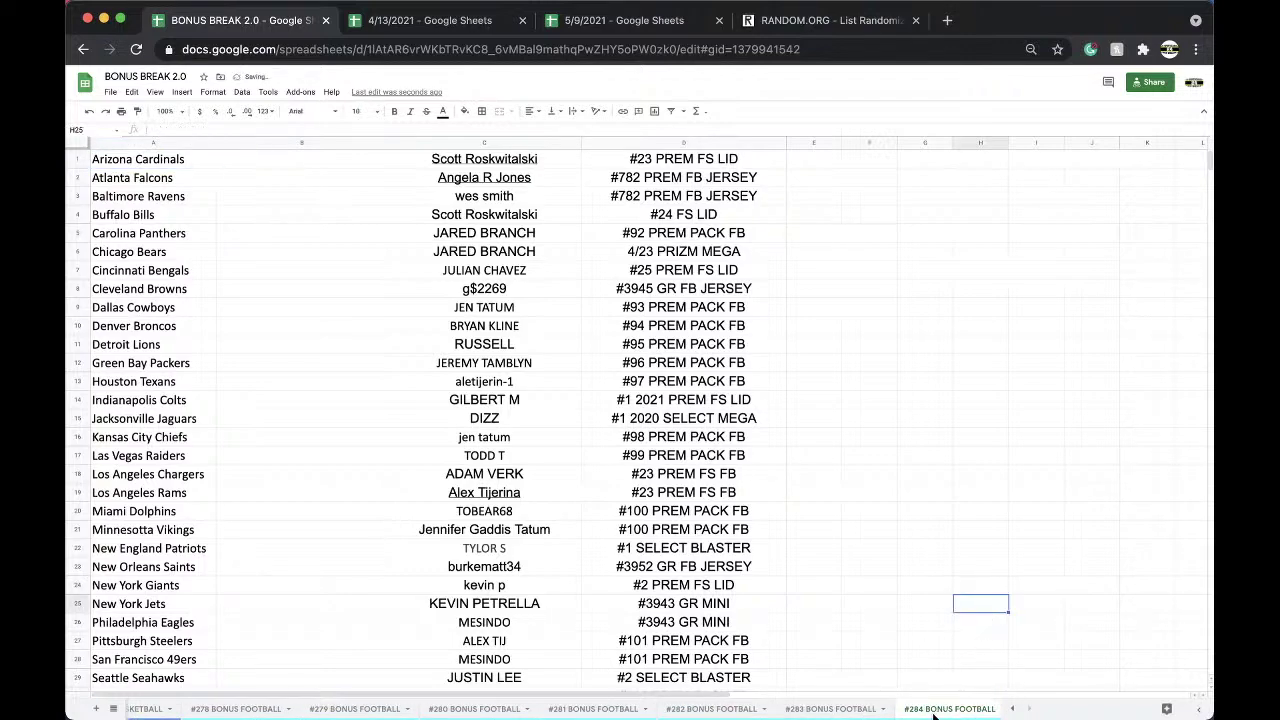
# Clear columns C–D, paste the winner's name as values in C1, and enter '#104 PREM PACK FB' in D1.
pyautogui.moveTo(527, 146); pyautogui.dragTo(683, 143)
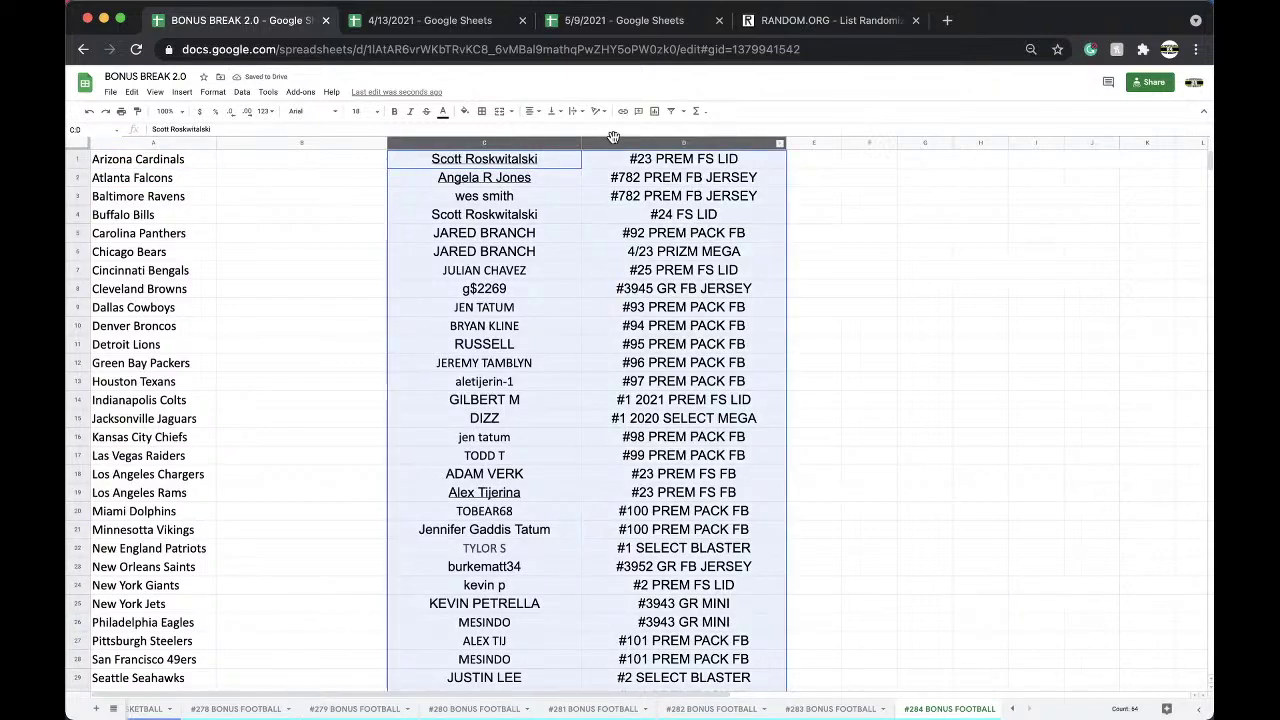
pyautogui.press('Delete')
pyautogui.click(532, 155)
pyautogui.hotkey('ctrl', 'v')
pyautogui.click(594, 196)
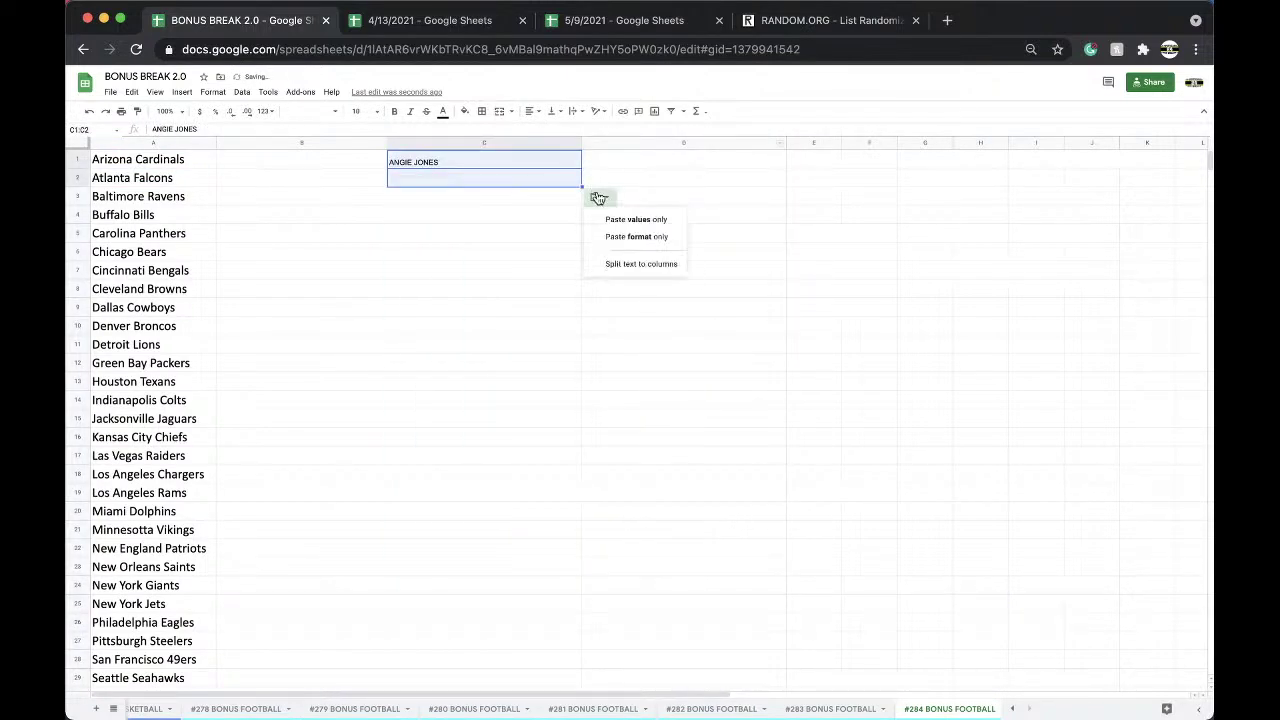
pyautogui.click(606, 216)
pyautogui.click(606, 160)
pyautogui.write('#104 PREM PACK FB')
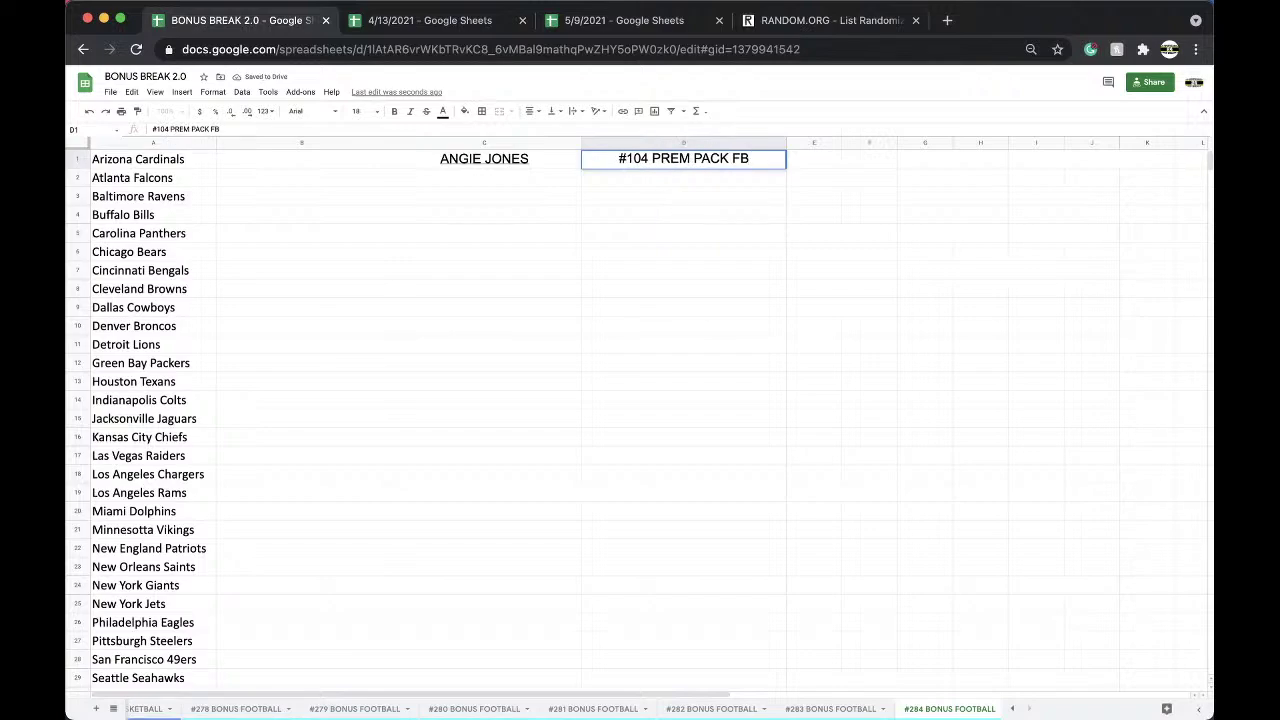
# Back in the 5/9/2021 spreadsheet, deselect column C and open the #784 PREM FB JERSEY sheet.
pyautogui.click(598, 18)
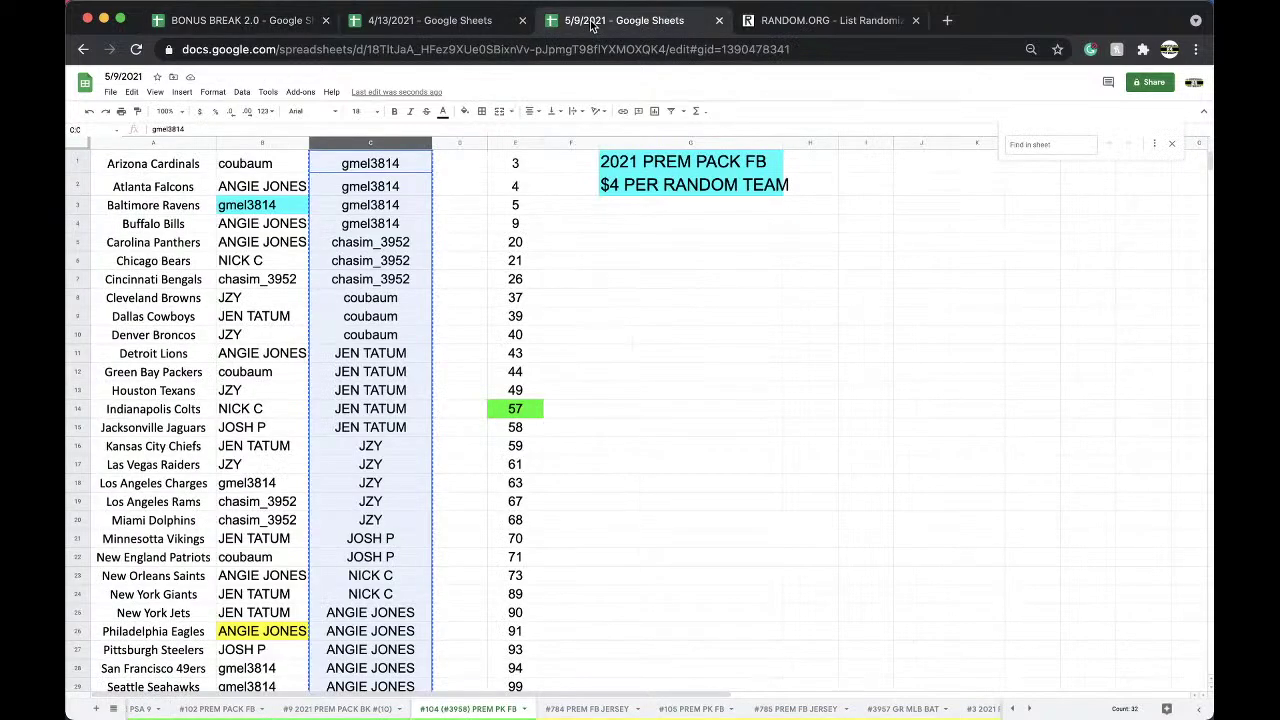
pyautogui.click(618, 525)
pyautogui.click(600, 709)
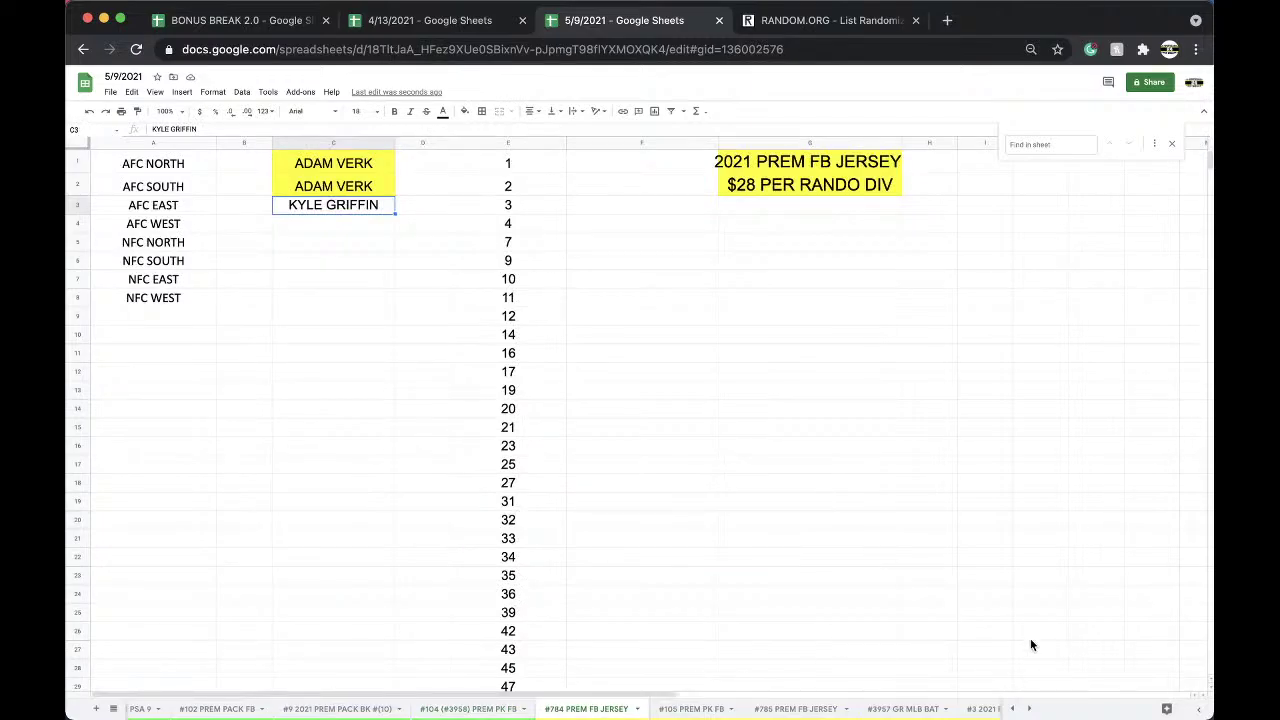
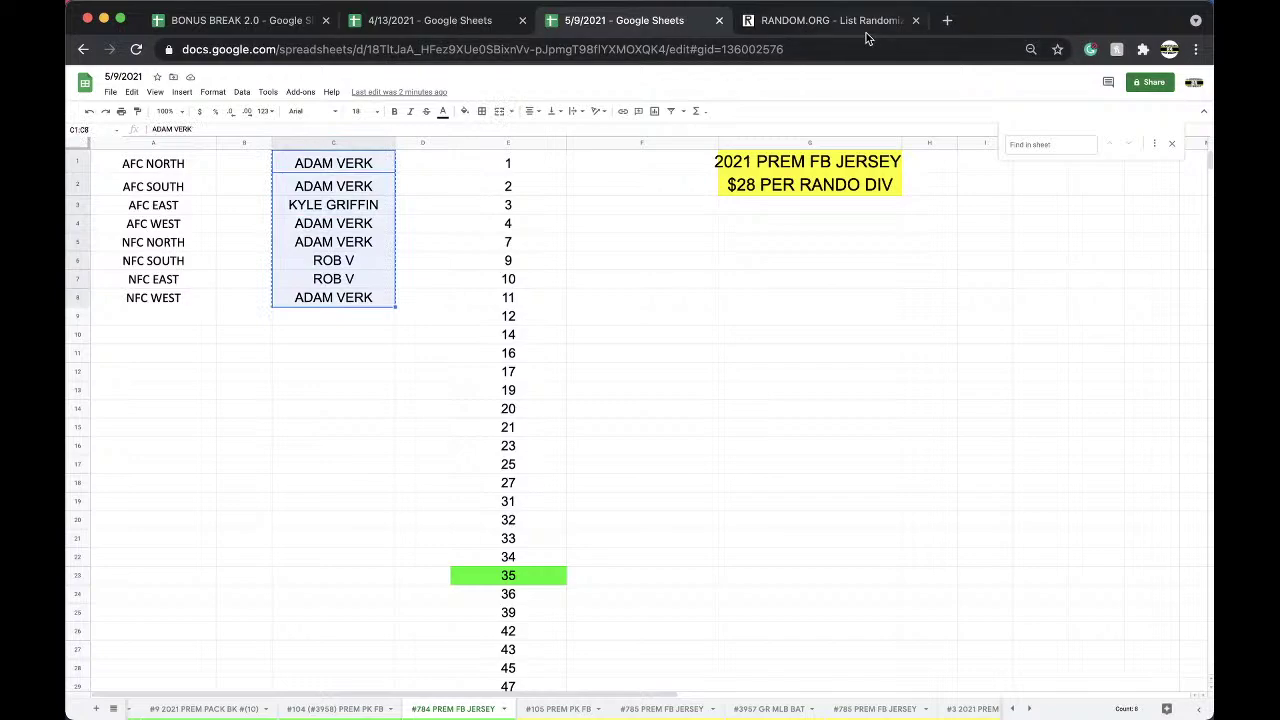
# Paste the eight copied buyer names into a freshly reloaded RANDOM.ORG list randomizer.
pyautogui.click(866, 30)
pyautogui.press('super+l')
pyautogui.press('Return')
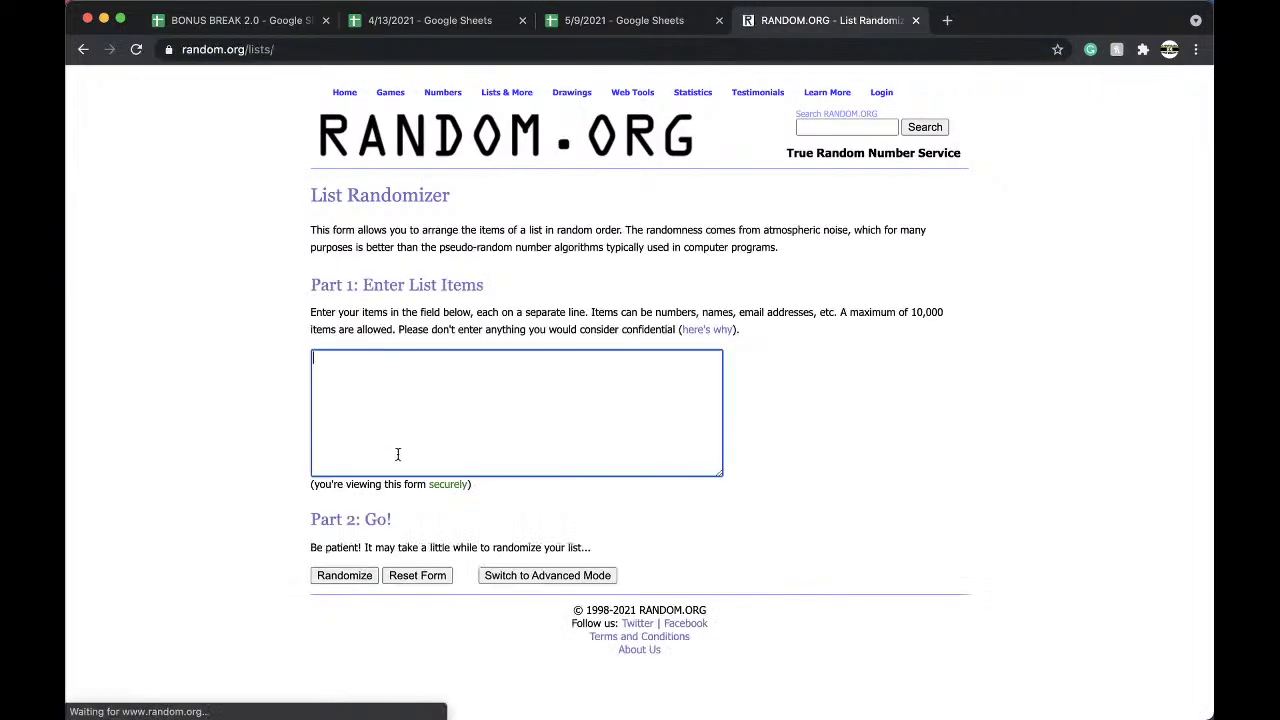
# Shuffle the names several times and select the final randomized order.
pyautogui.click(344, 576)
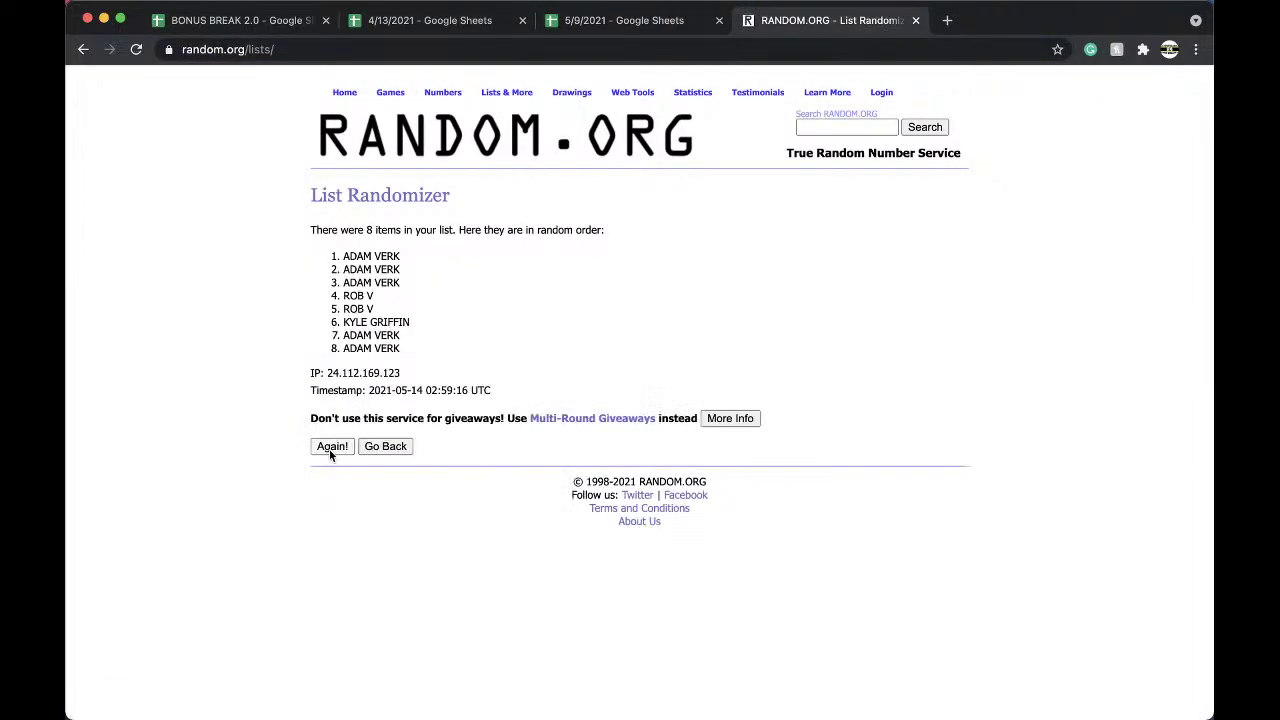
pyautogui.click(332, 446)
pyautogui.click(325, 474)
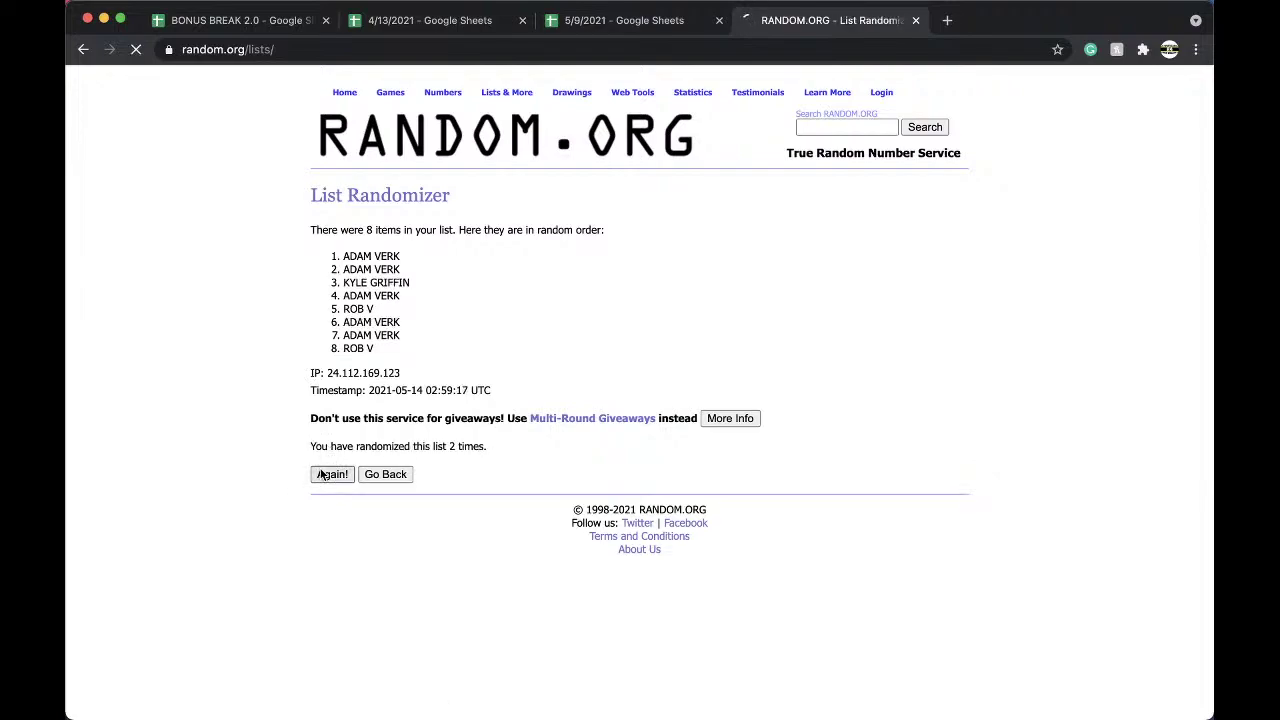
pyautogui.click(324, 477)
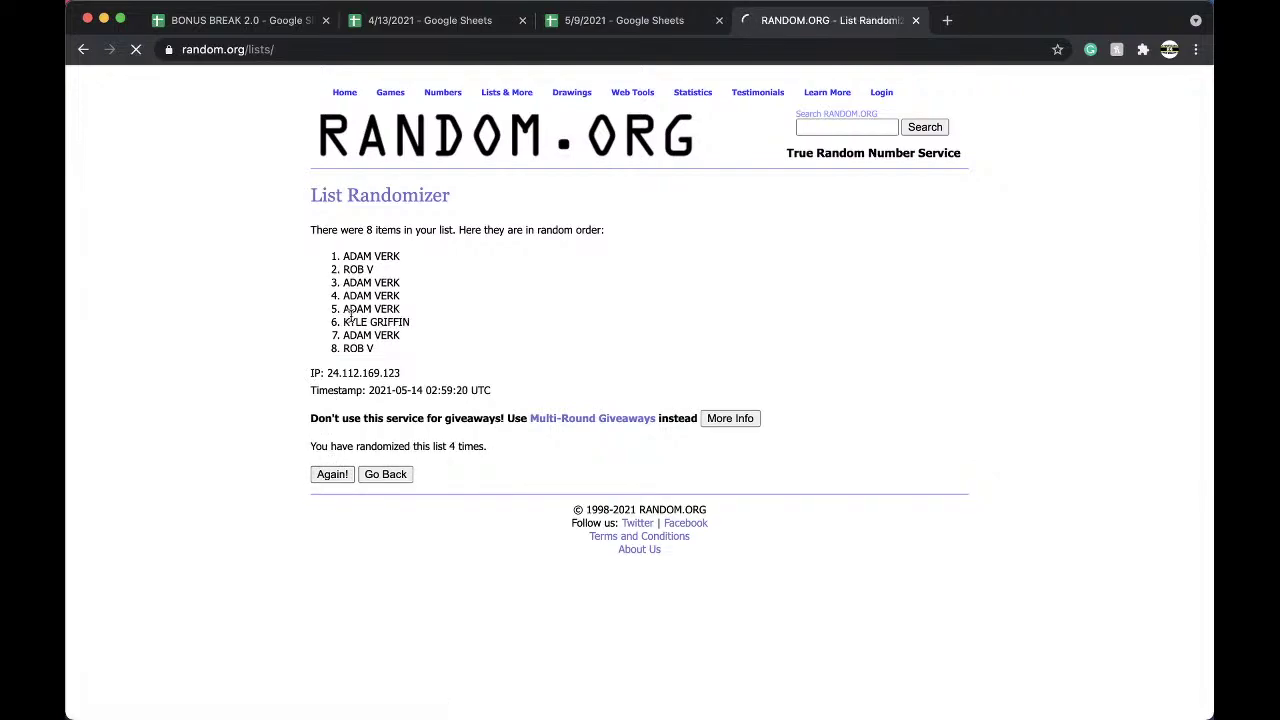
pyautogui.moveTo(343, 259); pyautogui.dragTo(420, 345)
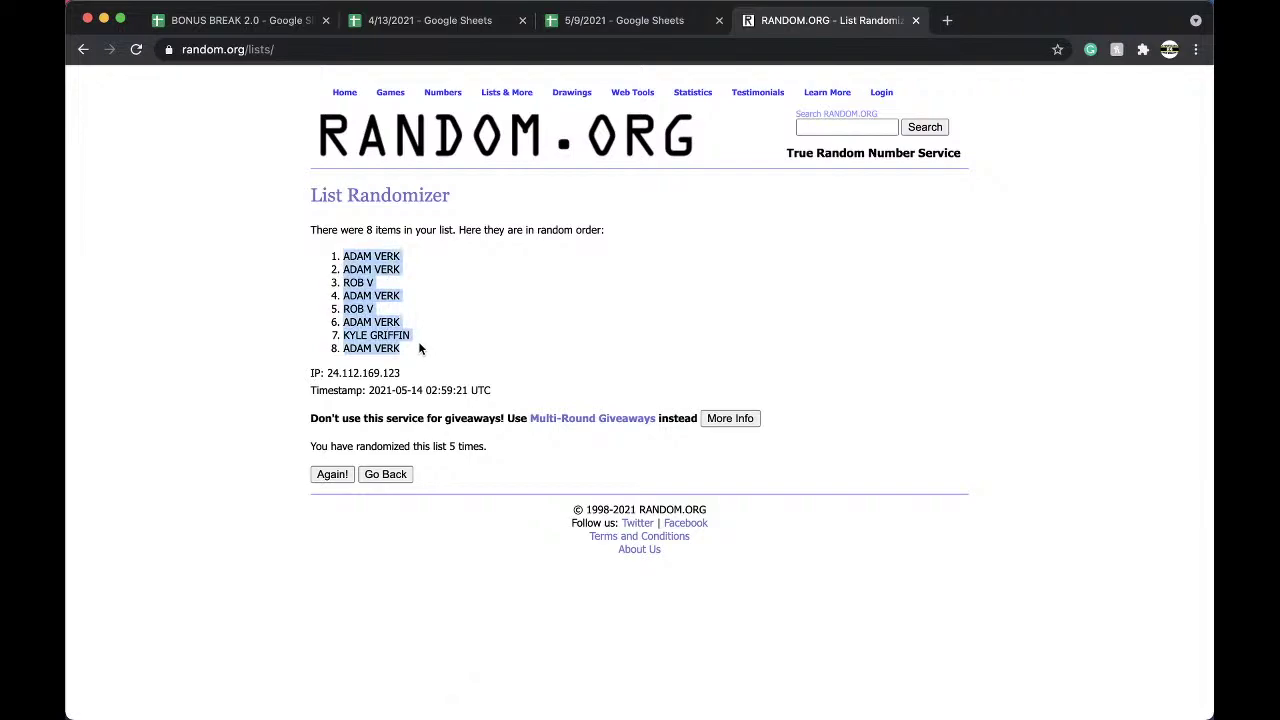
pyautogui.click(615, 20)
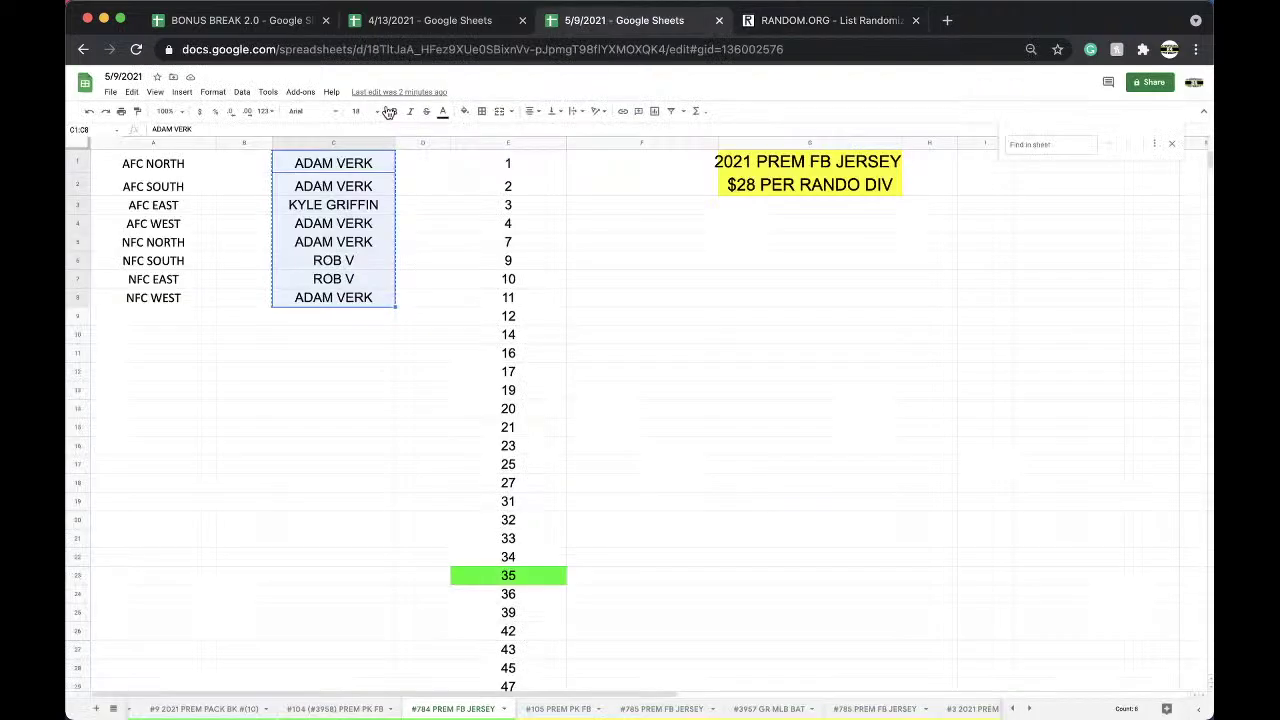
# Paste the shuffled names into B1 at font size 18 and autofit column B's width.
pyautogui.click(268, 172)
pyautogui.click(360, 111)
pyautogui.click(357, 273)
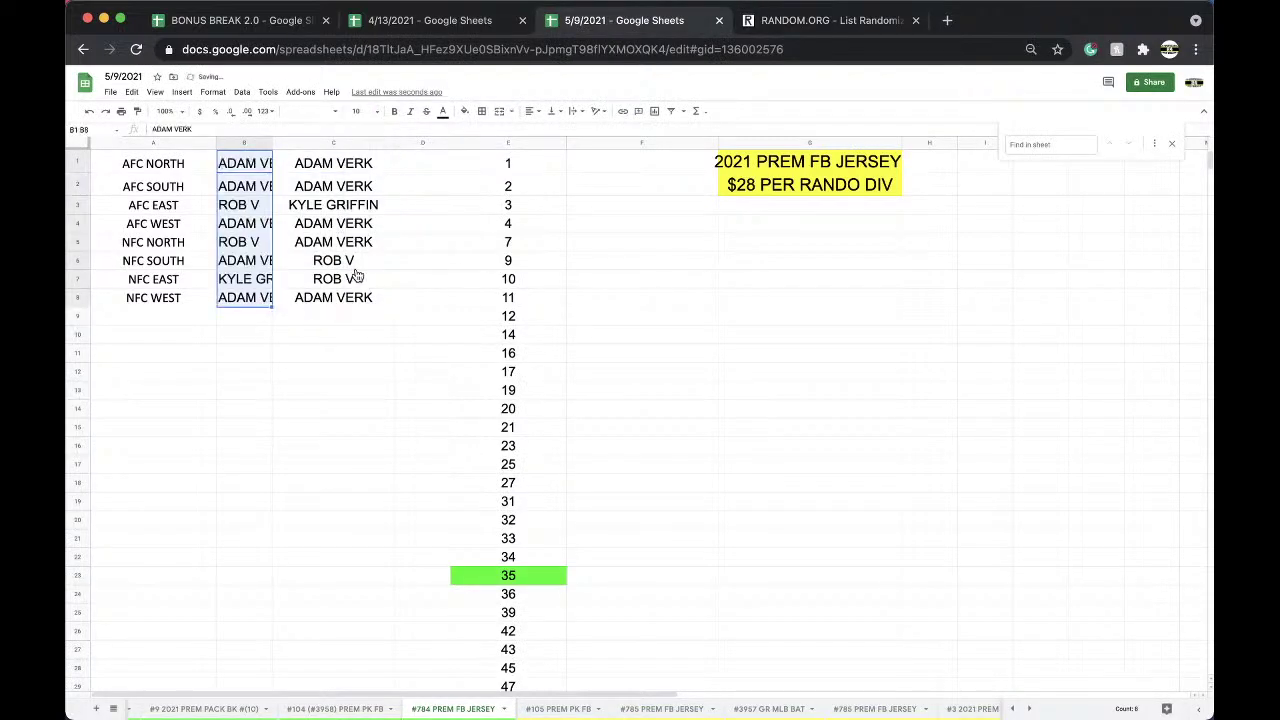
pyautogui.click(270, 143)
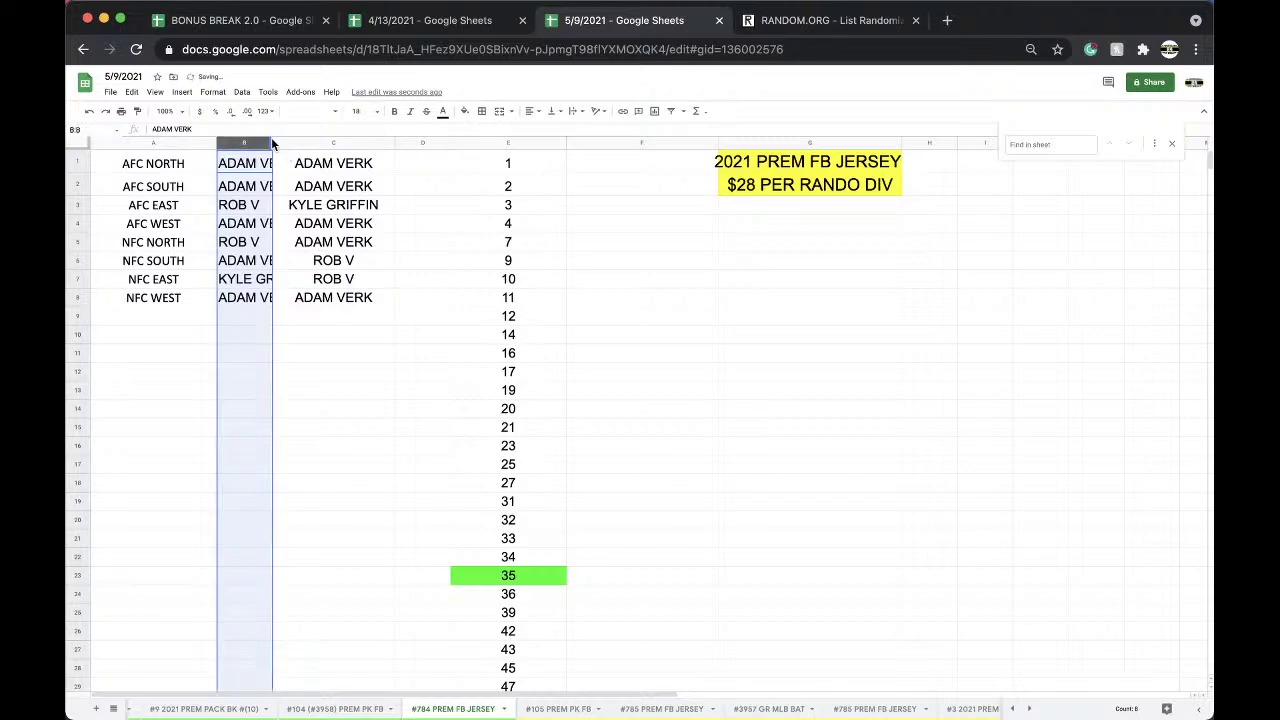
pyautogui.doubleClick(271, 140)
pyautogui.click(250, 205)
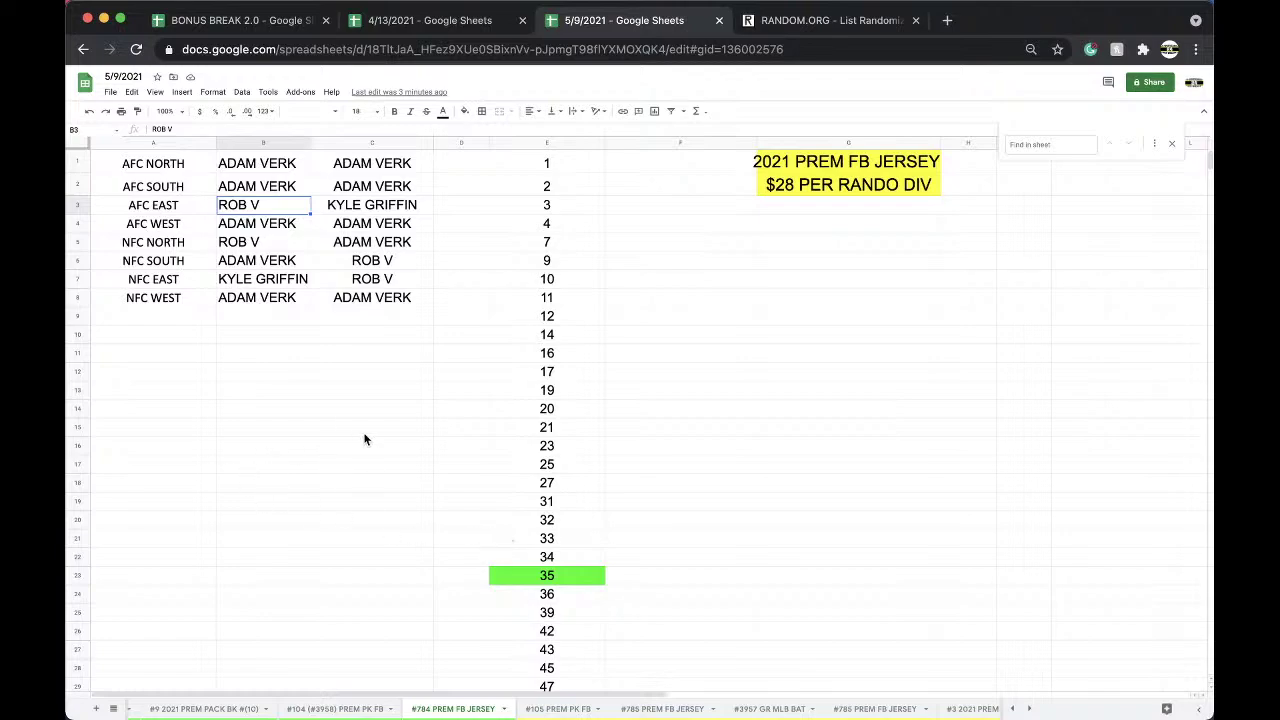
# Copy B7's NFC EAST name into B2, then type the other buyer's name into B7.
pyautogui.click(258, 280)
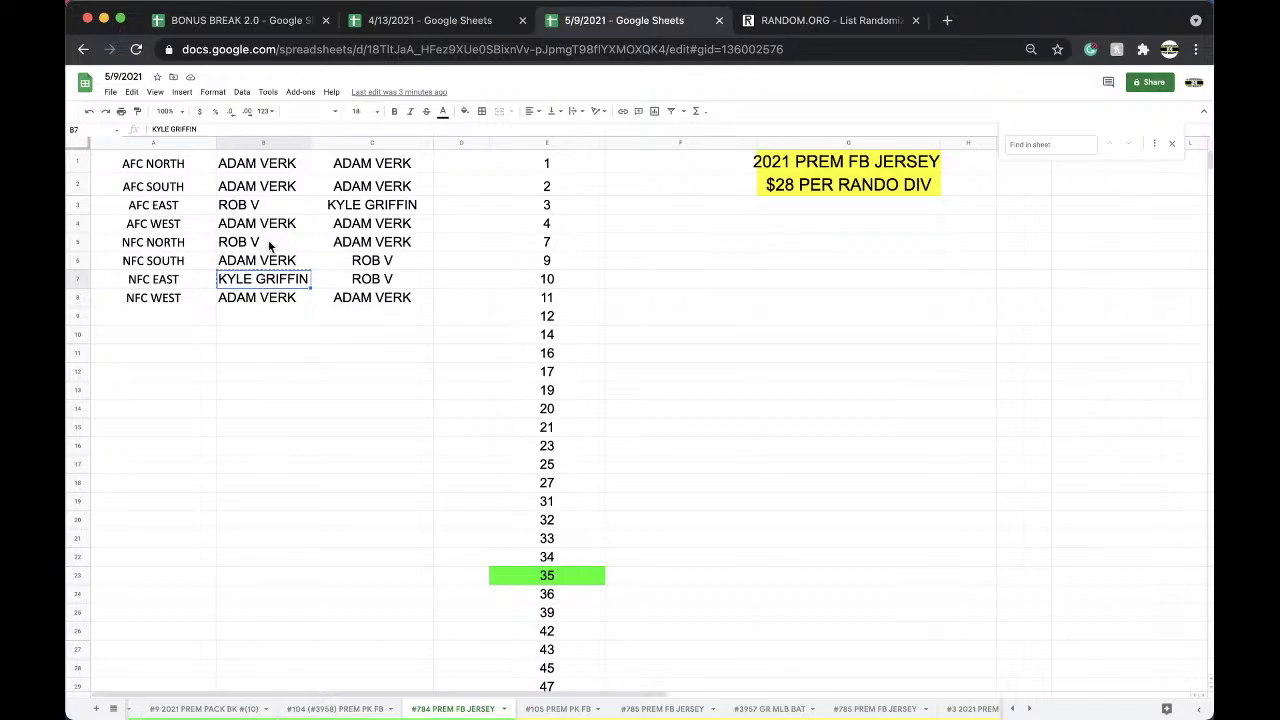
pyautogui.click(248, 182)
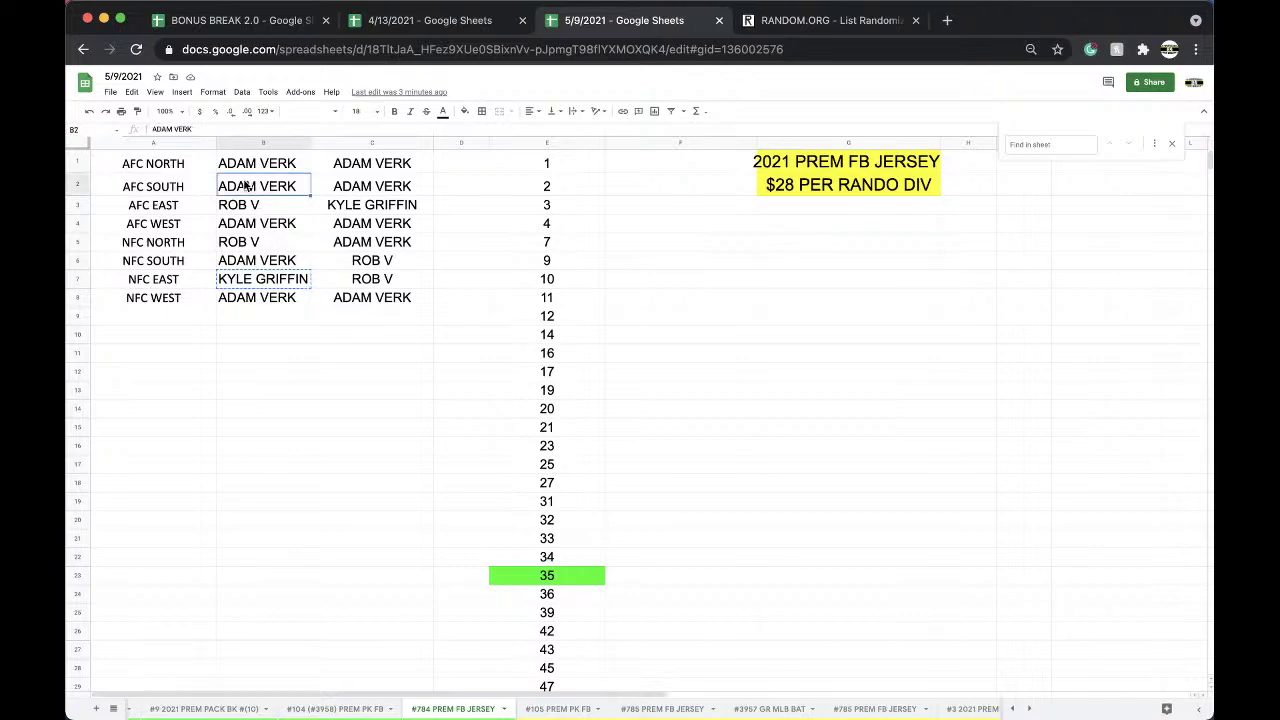
pyautogui.click(262, 280)
pyautogui.write('ADAM')
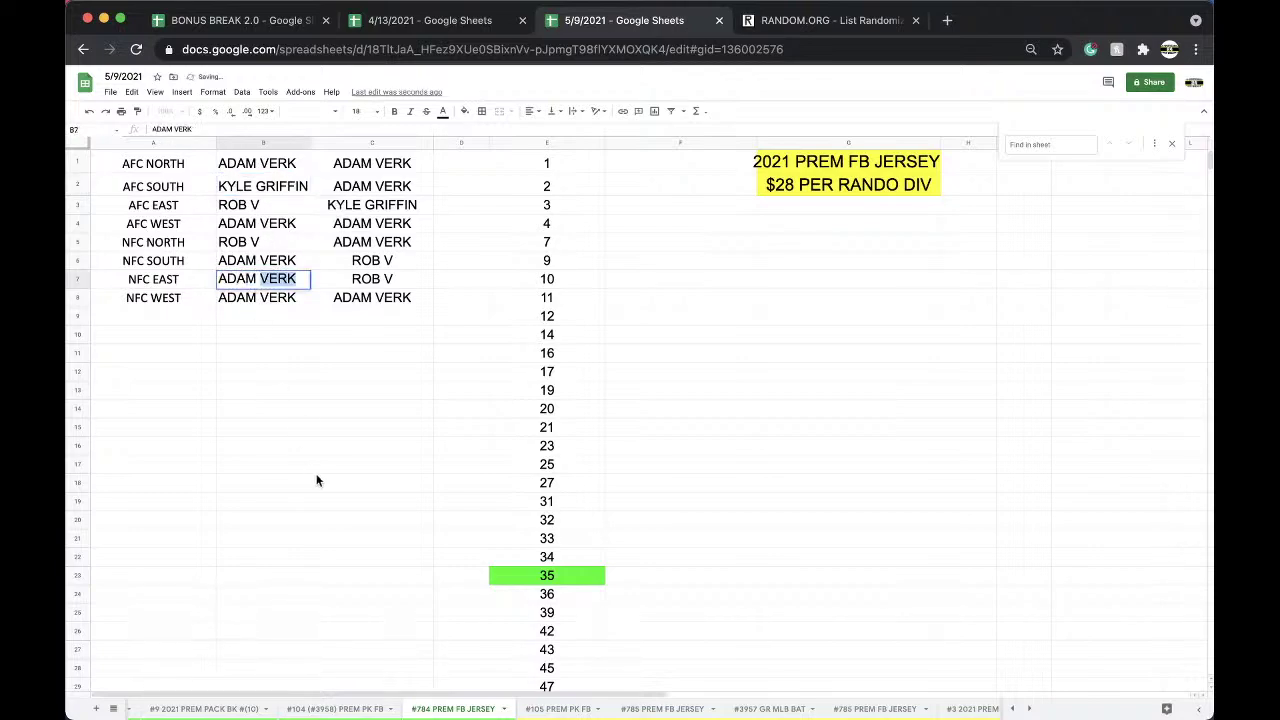
pyautogui.click(316, 475)
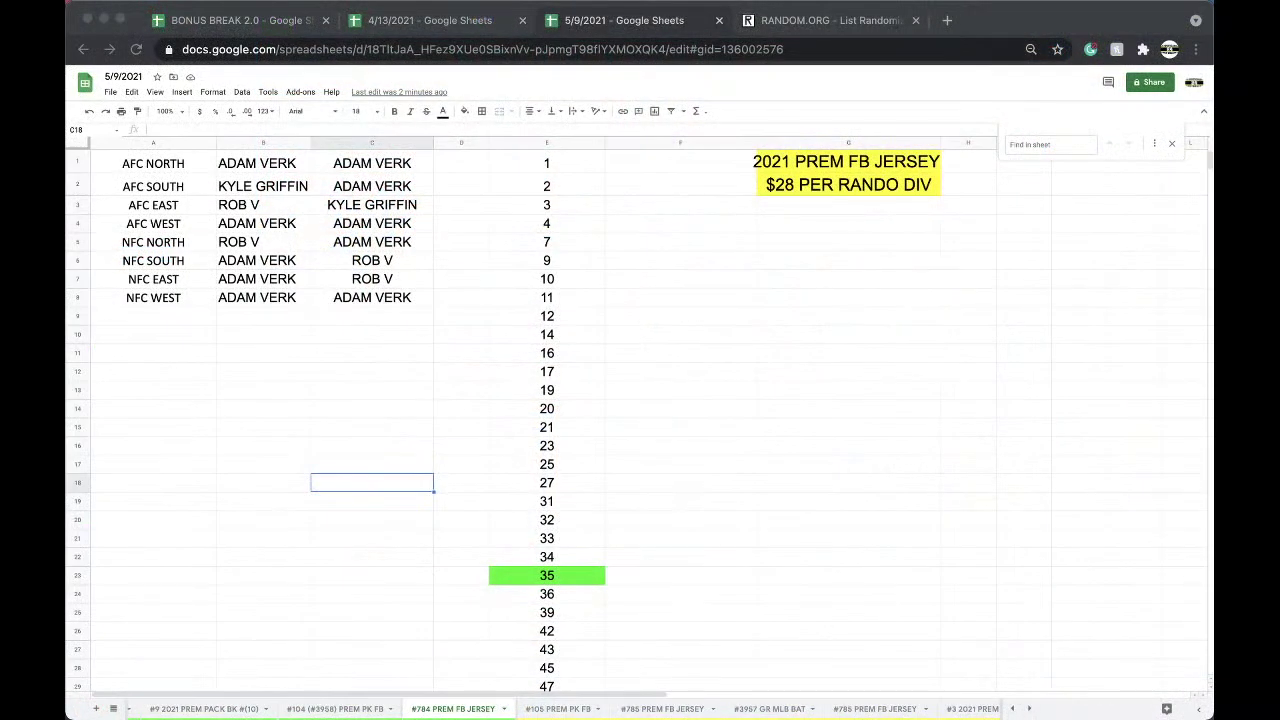
# Fill the NFC SOUTH winner cell B6 bright green and select names C1:C8.
pyautogui.click(236, 266)
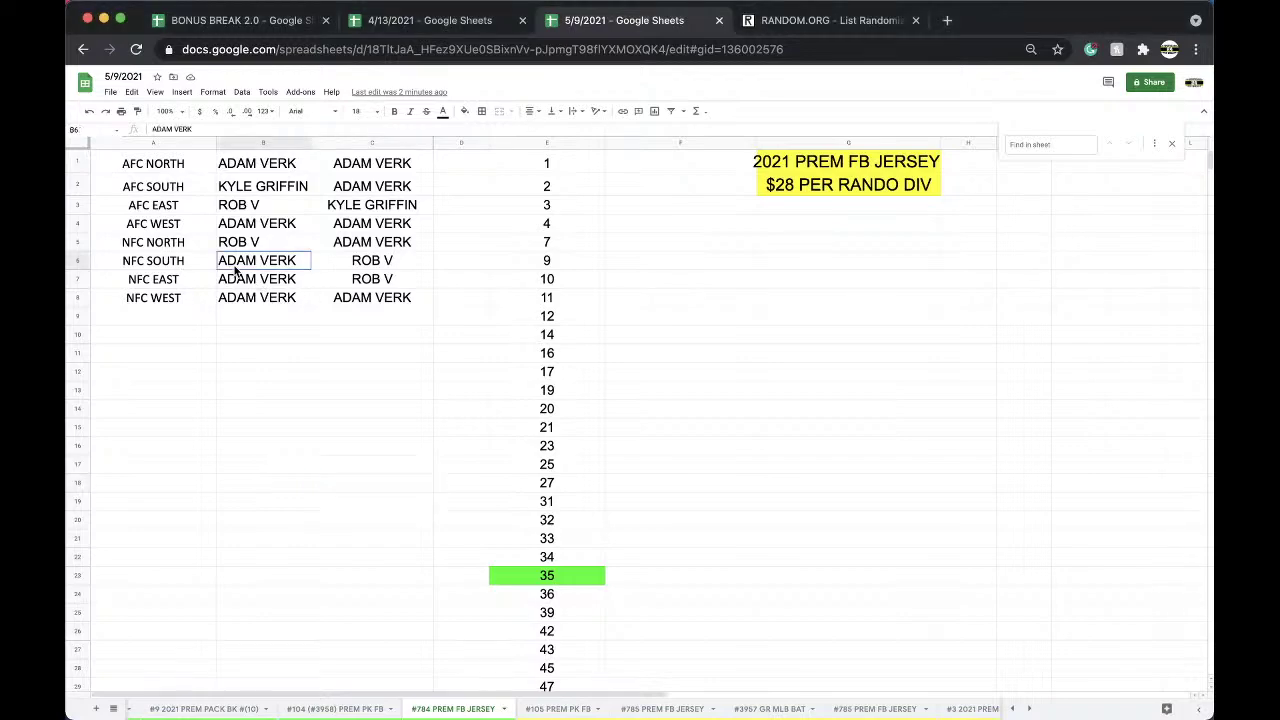
pyautogui.click(464, 111)
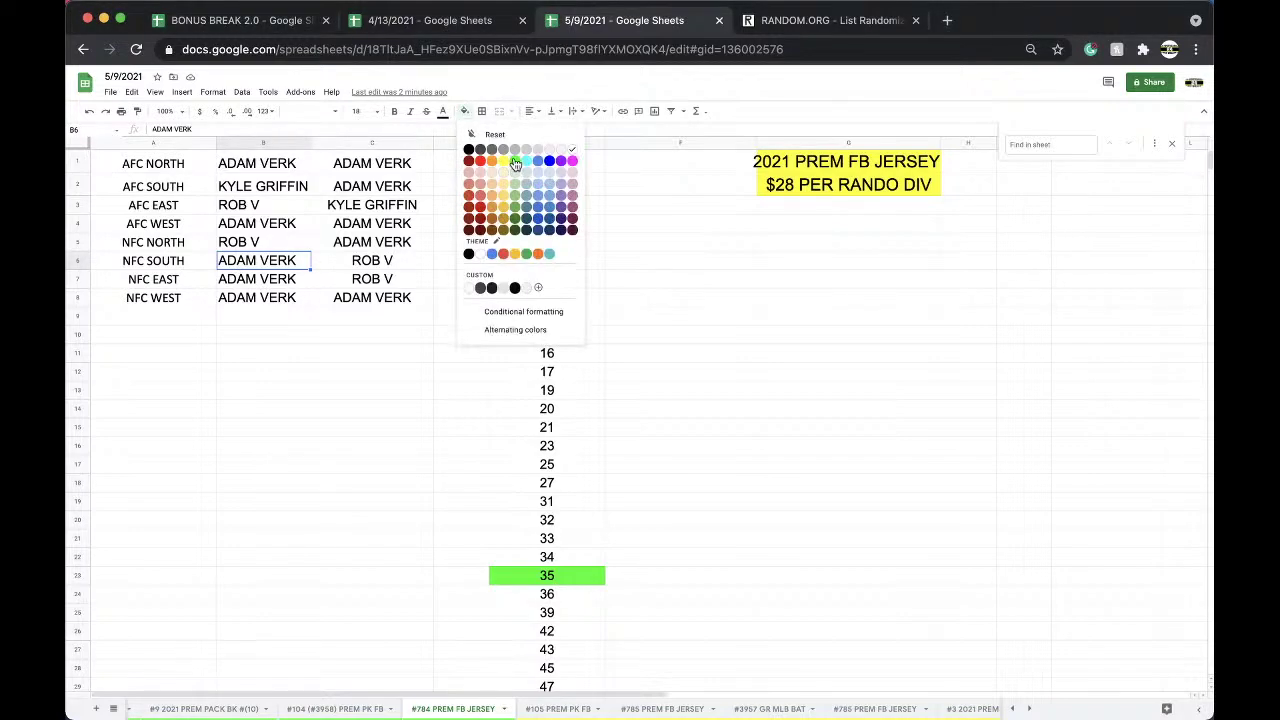
pyautogui.click(514, 161)
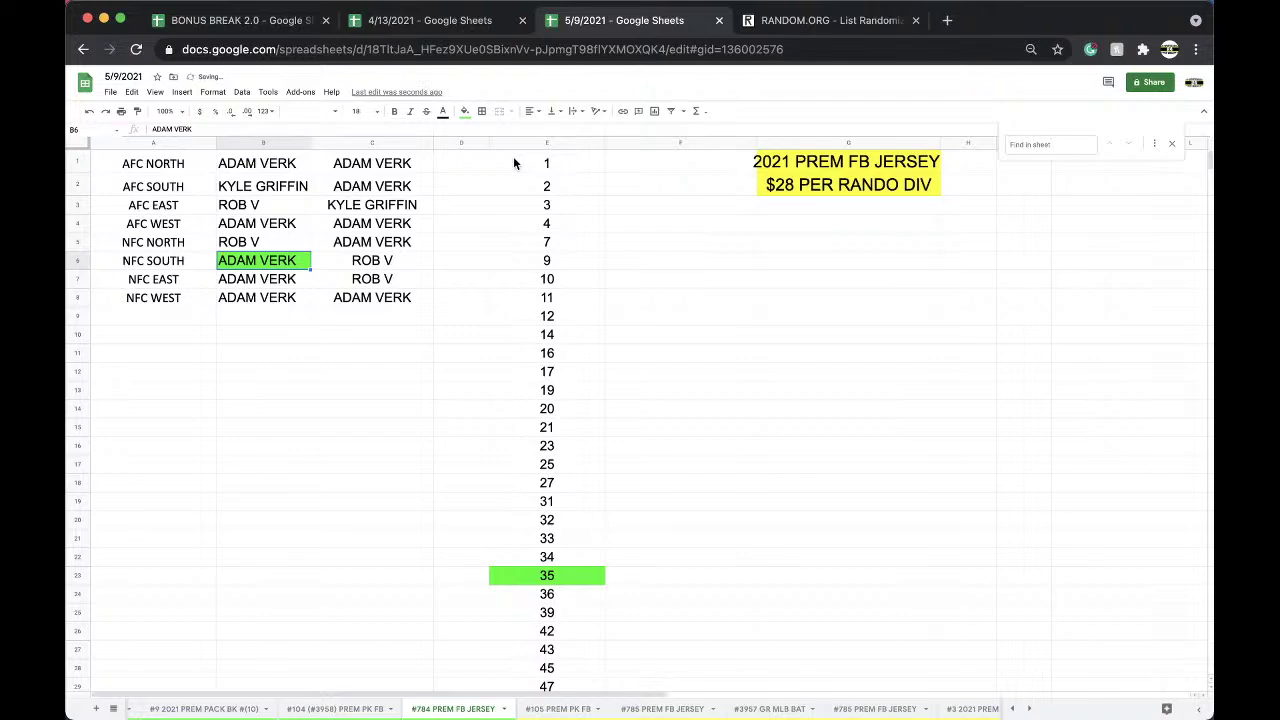
pyautogui.click(401, 168)
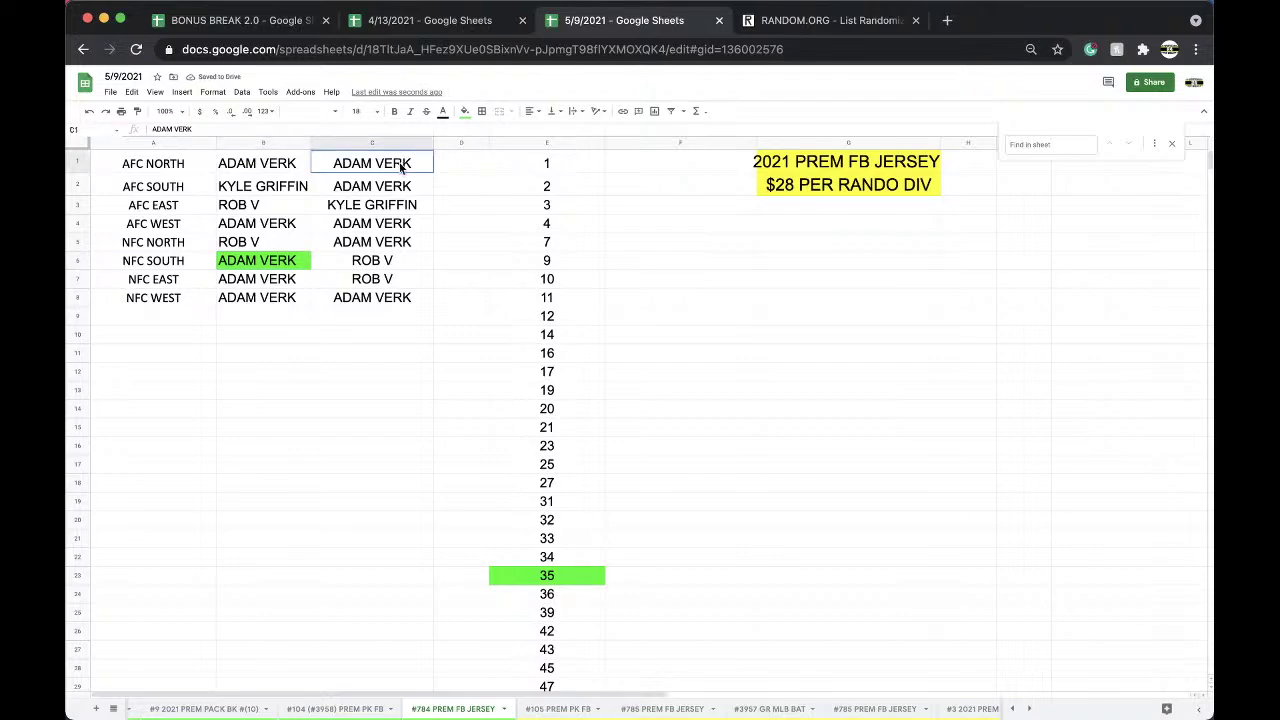
pyautogui.moveTo(401, 168); pyautogui.dragTo(386, 298)
pyautogui.press('super+c')
# Paste column C's eight names into a freshly reloaded RANDOM.ORG list randomizer.
pyautogui.click(772, 22)
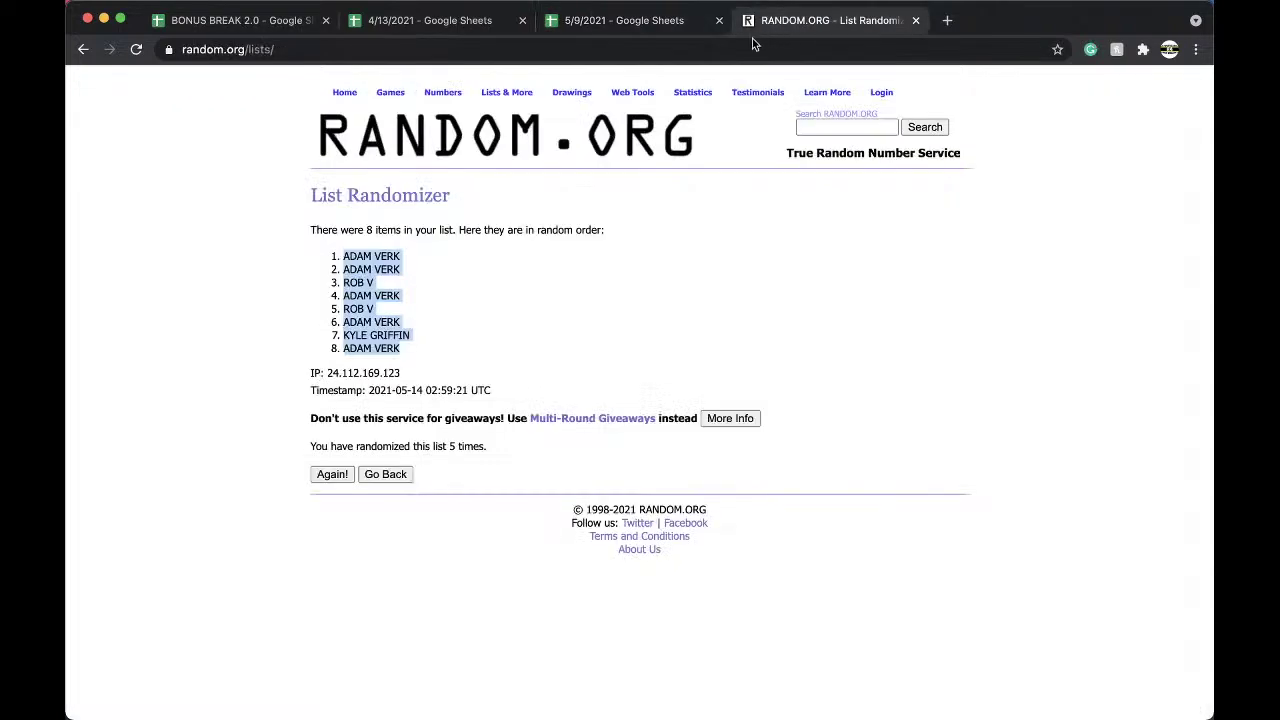
pyautogui.press('super+l')
pyautogui.press('Return')
pyautogui.click(447, 406)
pyautogui.press('super+v')
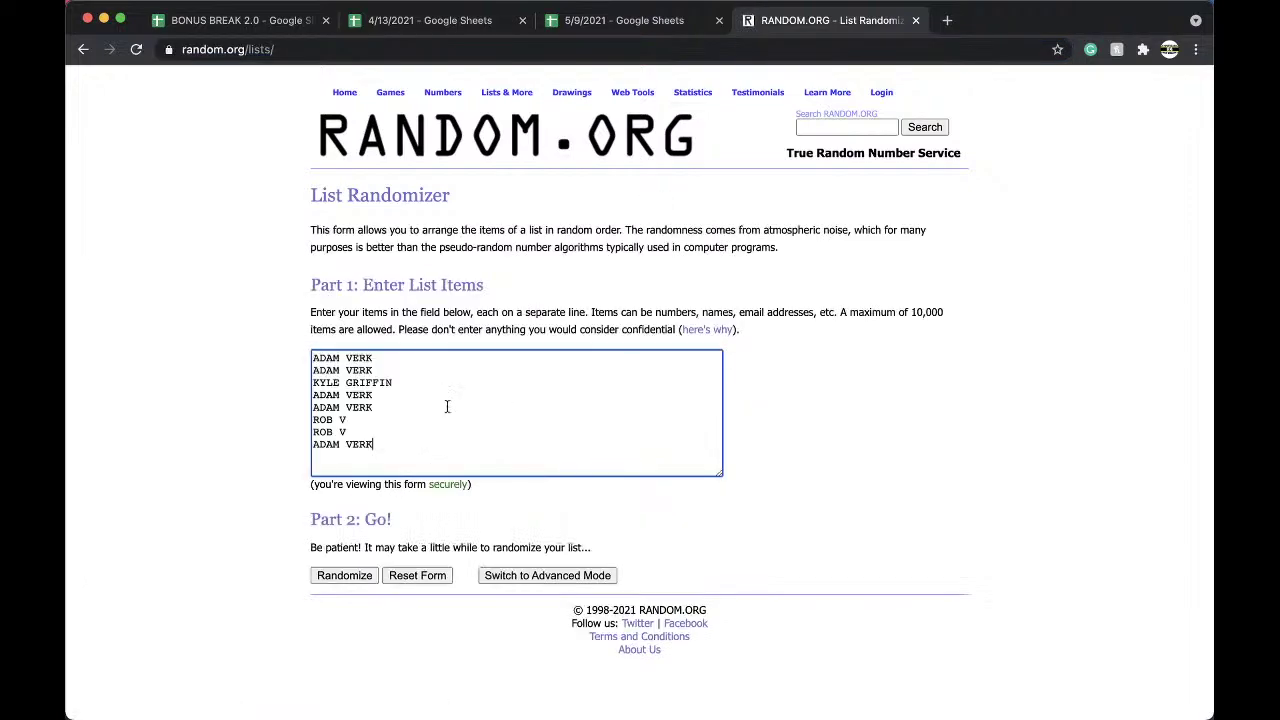
# Shuffle the list several times and select the name that comes out first.
pyautogui.click(330, 575)
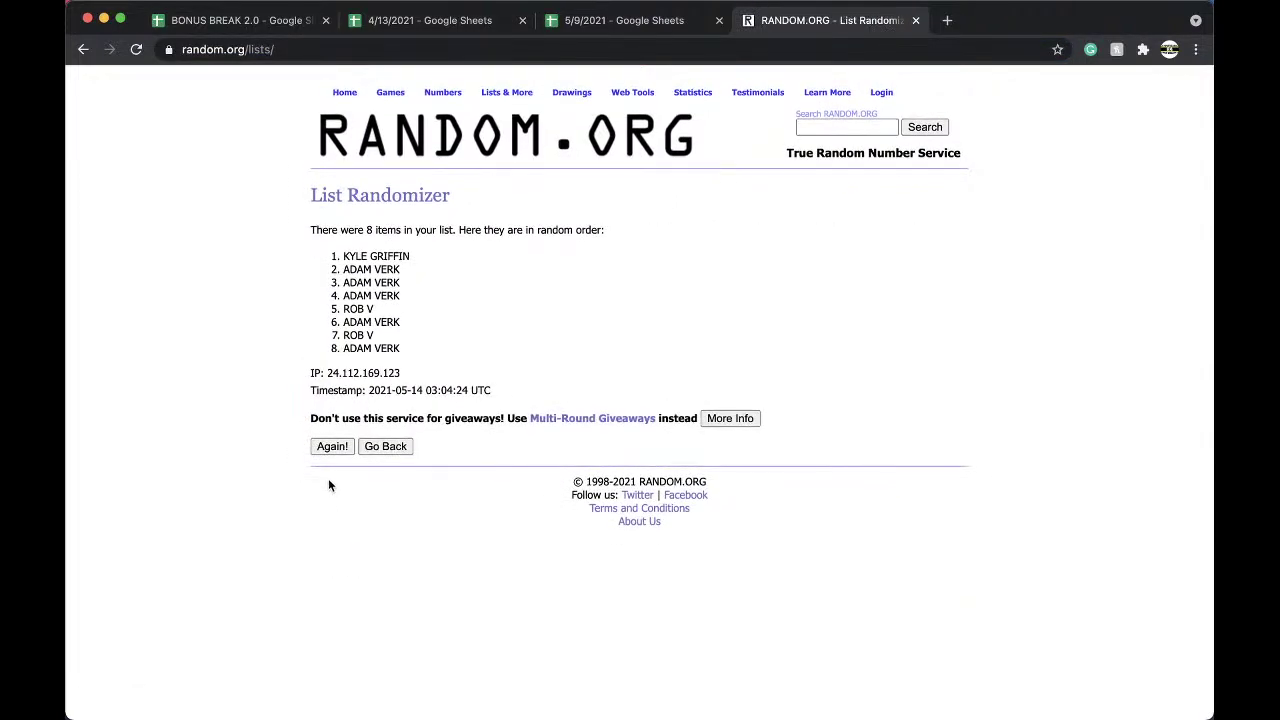
pyautogui.click(331, 447)
pyautogui.click(333, 474)
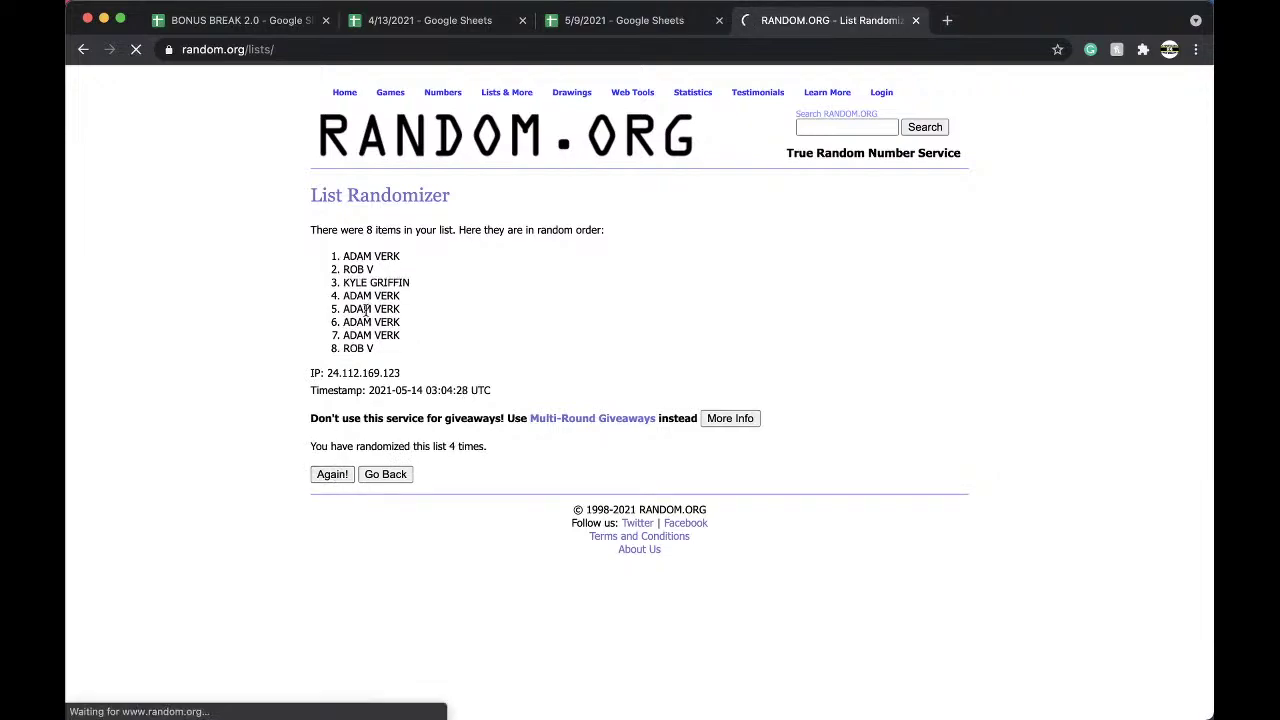
pyautogui.tripleClick(378, 256)
pyautogui.hotkey('ctrl', 'c')
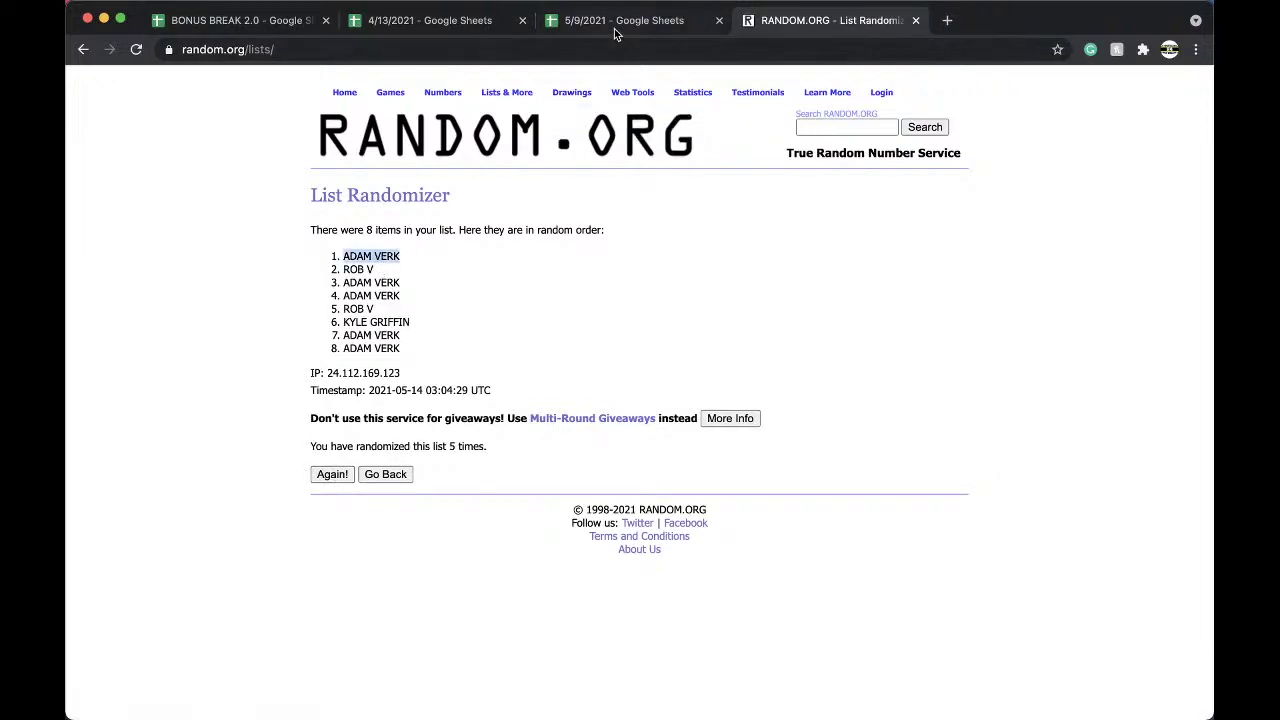
pyautogui.click(615, 28)
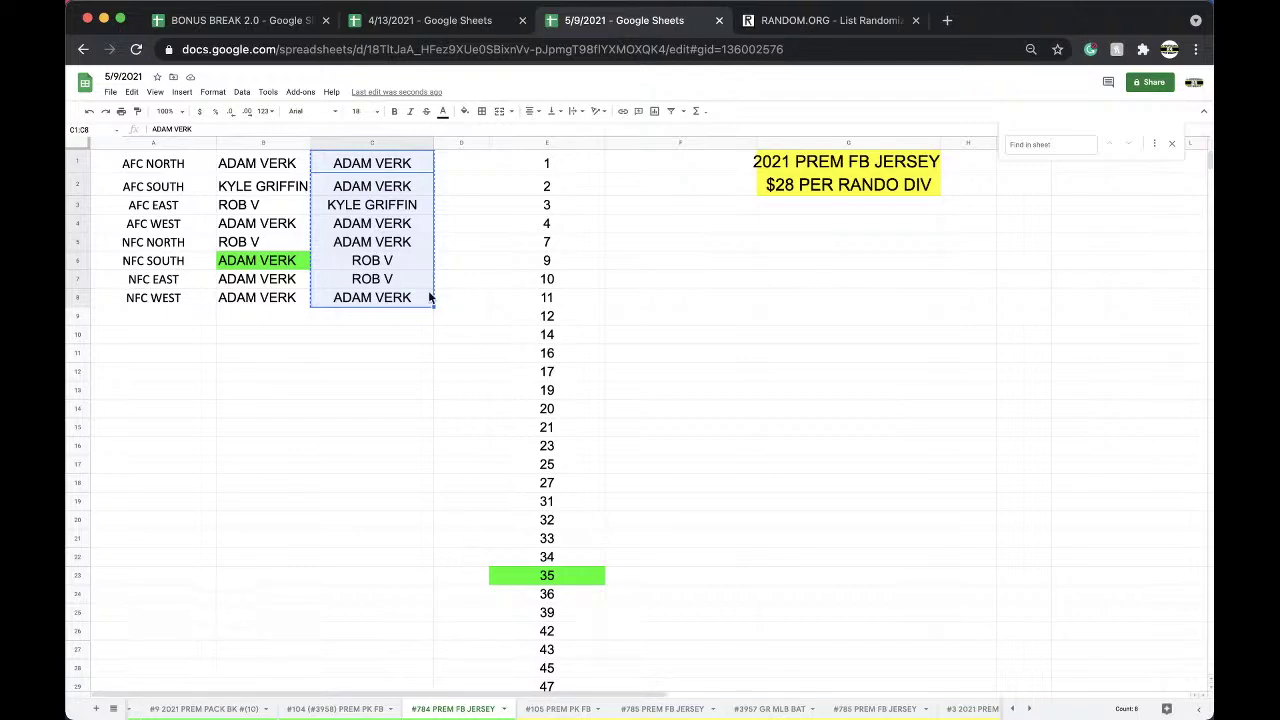
# In BONUS BREAK 2.0, paste the winner's name as values into C2 and enter '#784 PREM FB JERSEY' in D2.
pyautogui.click(238, 28)
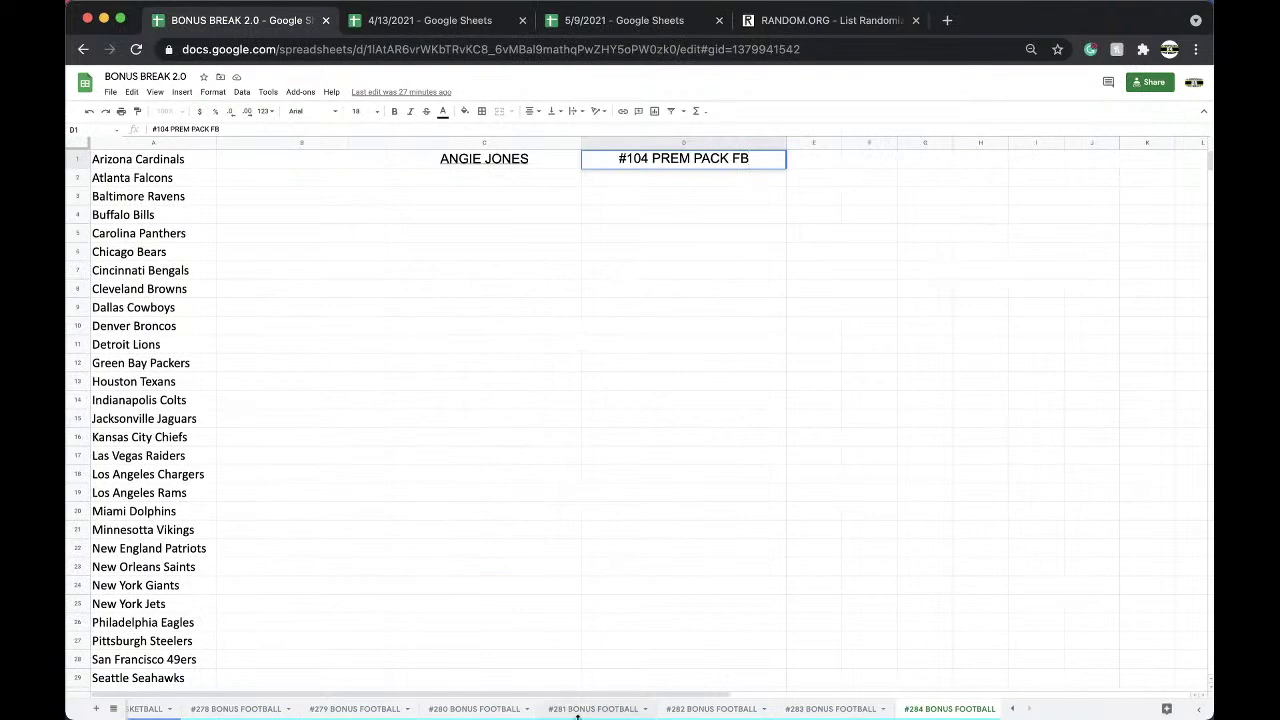
pyautogui.click(541, 180)
pyautogui.hotkey('ctrl', 'v')
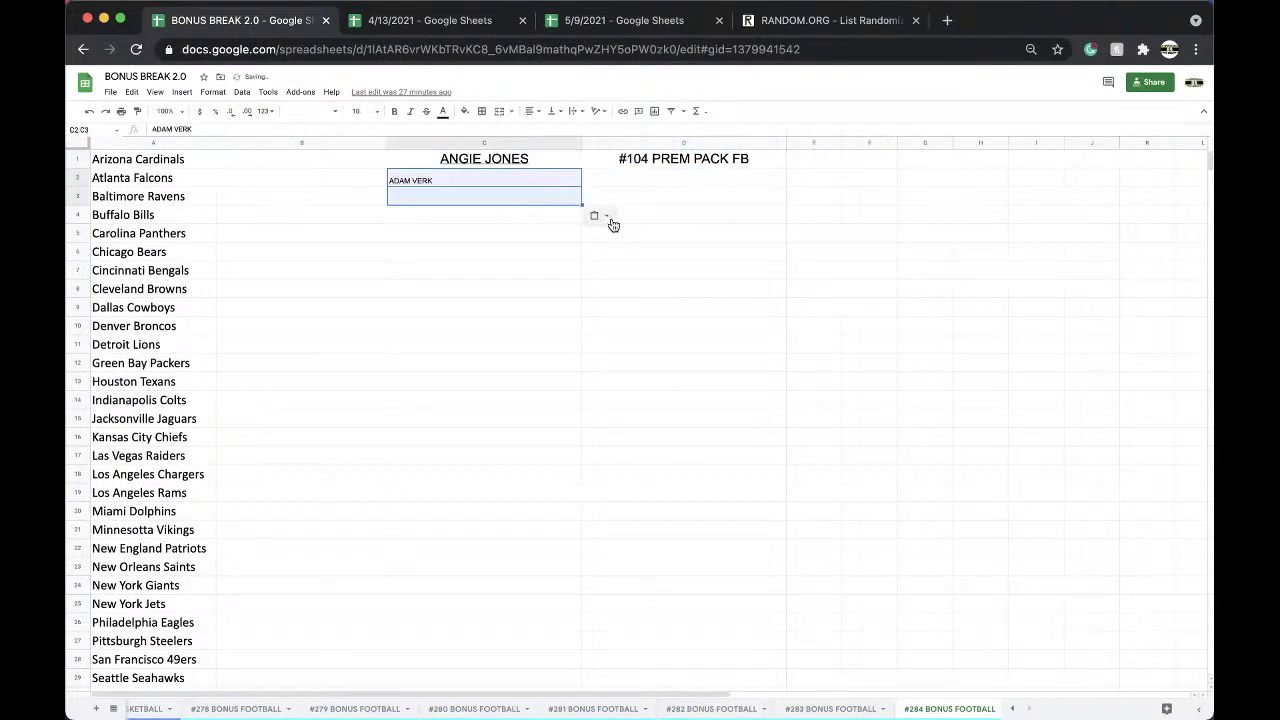
pyautogui.click(594, 216)
pyautogui.click(622, 233)
pyautogui.click(614, 185)
pyautogui.write('#784 PR')
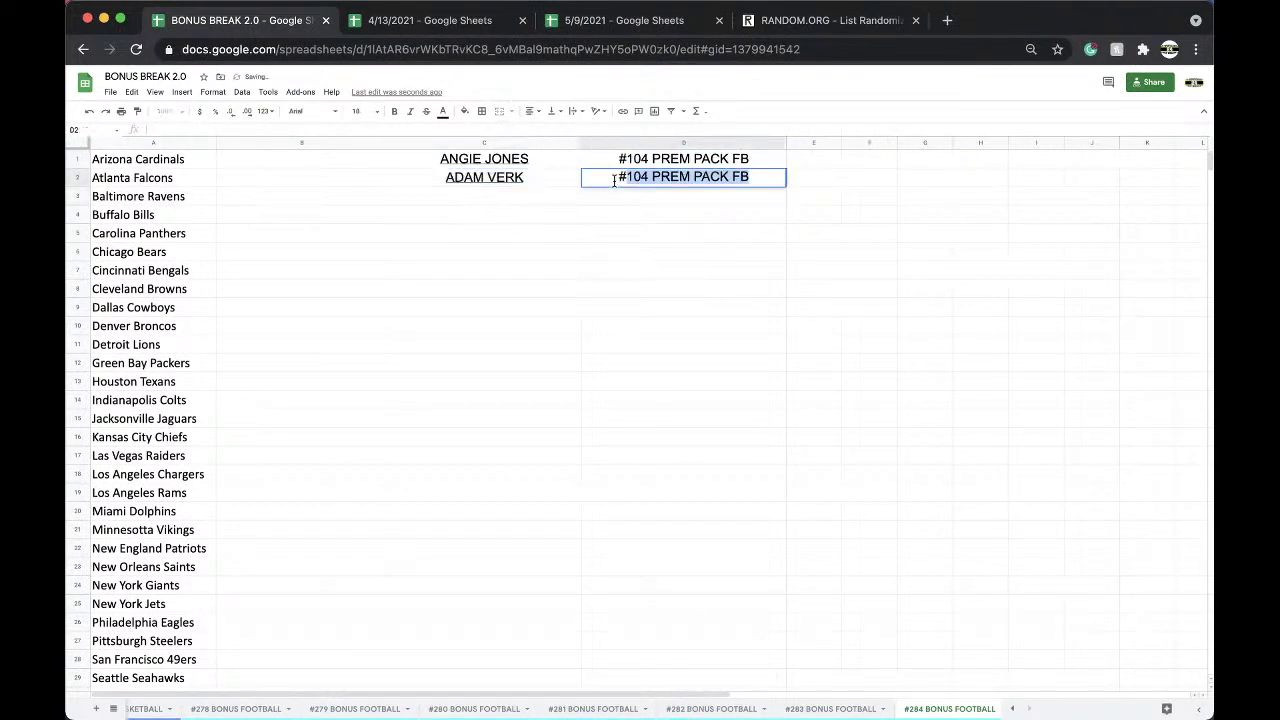
pyautogui.write('EM FB JERSEY')
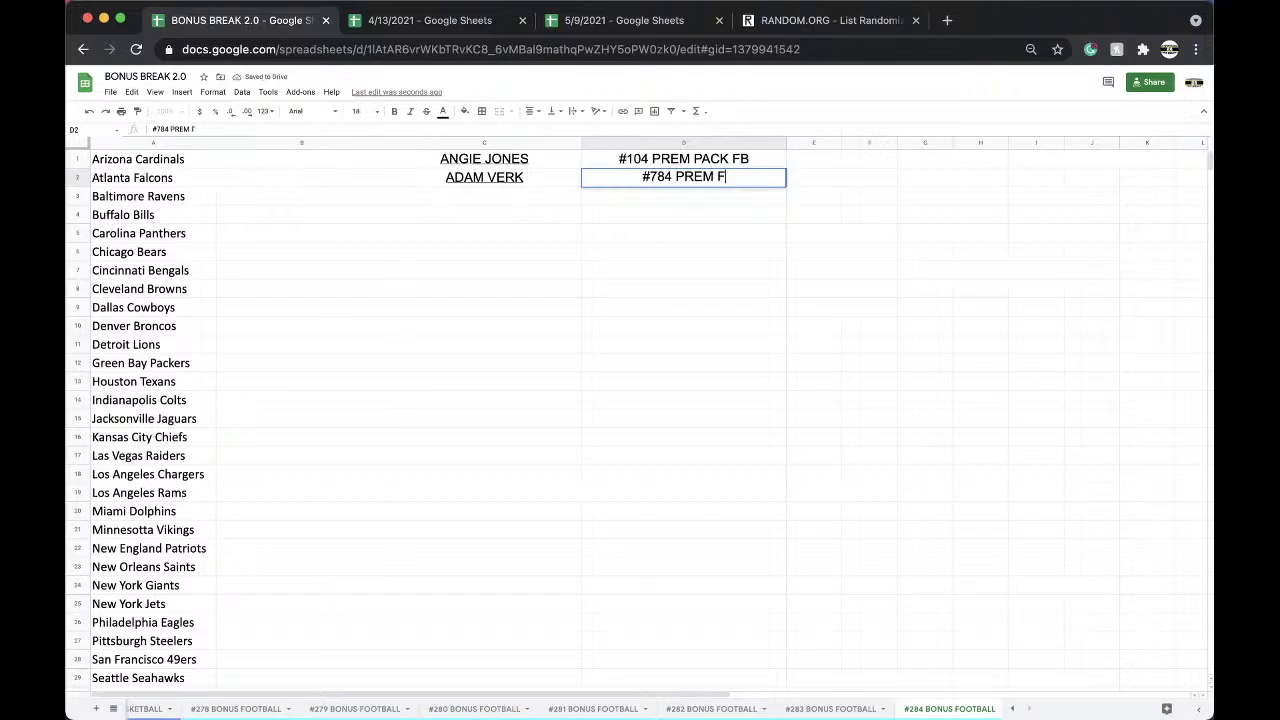
pyautogui.click(640, 22)
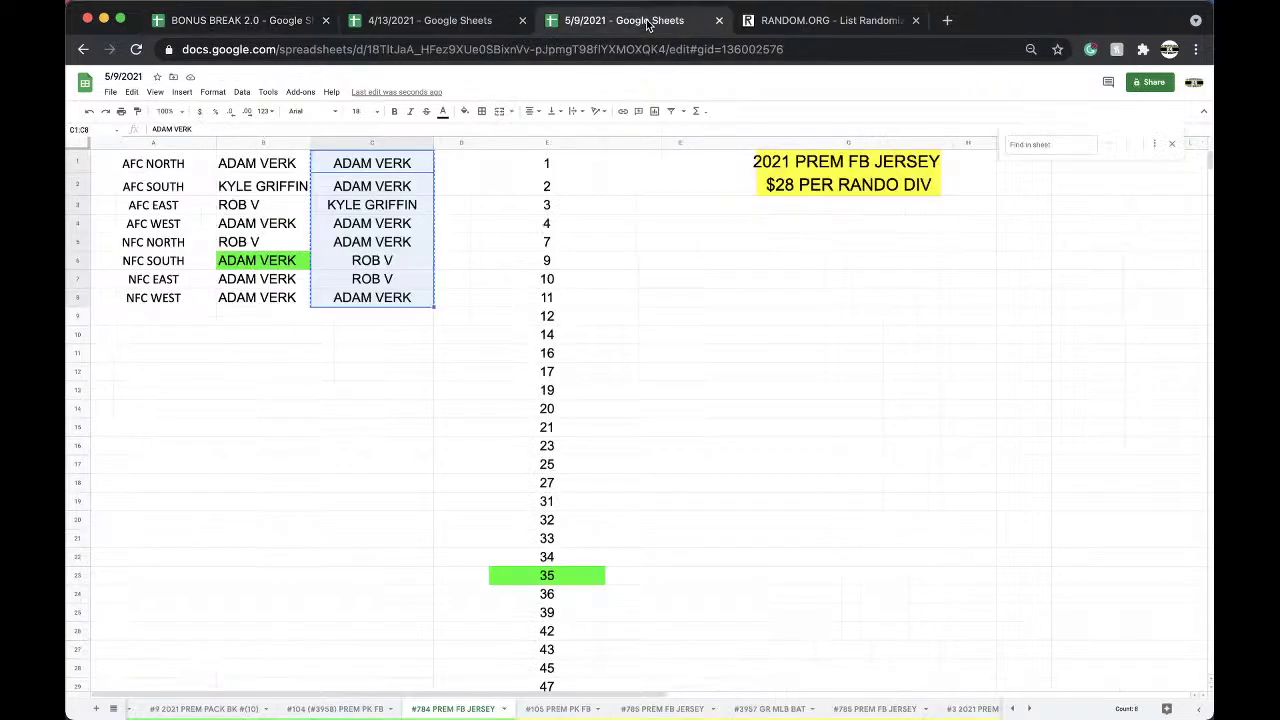